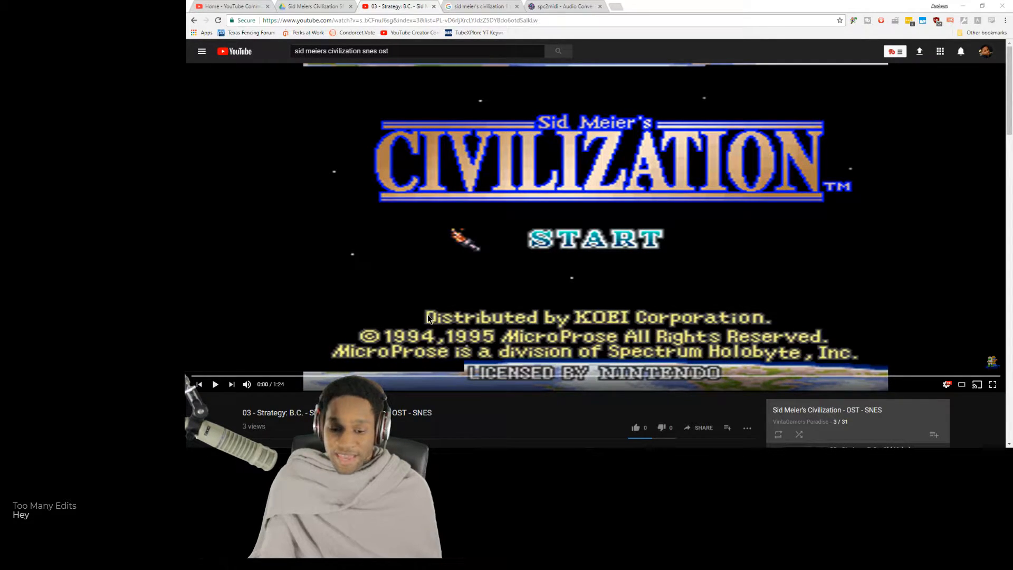
{"action": "left_click_drag", "start_coordinate": [285, 426], "coordinate": [243, 413]}
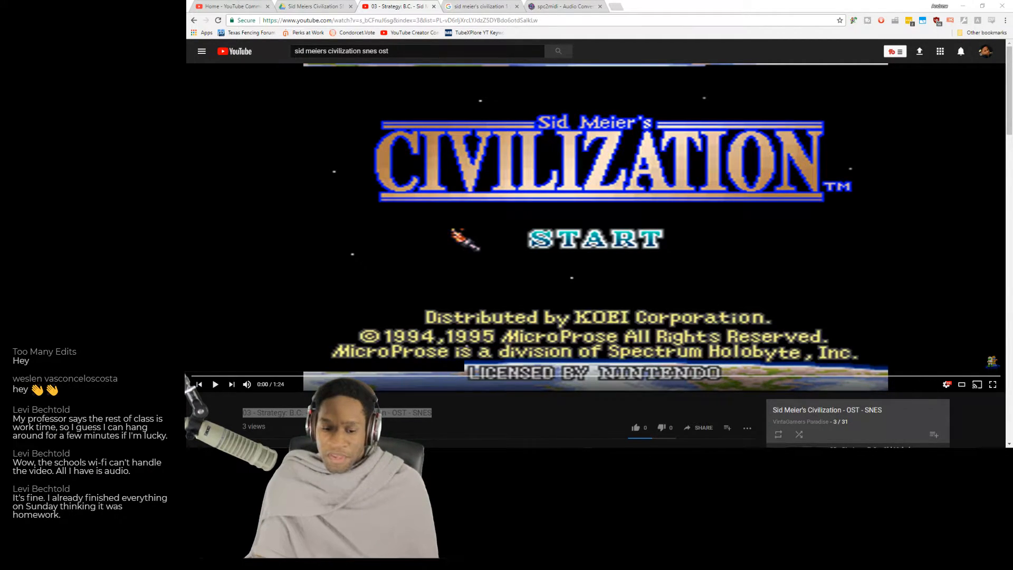
{"action": "left_click", "coordinate": [226, 411]}
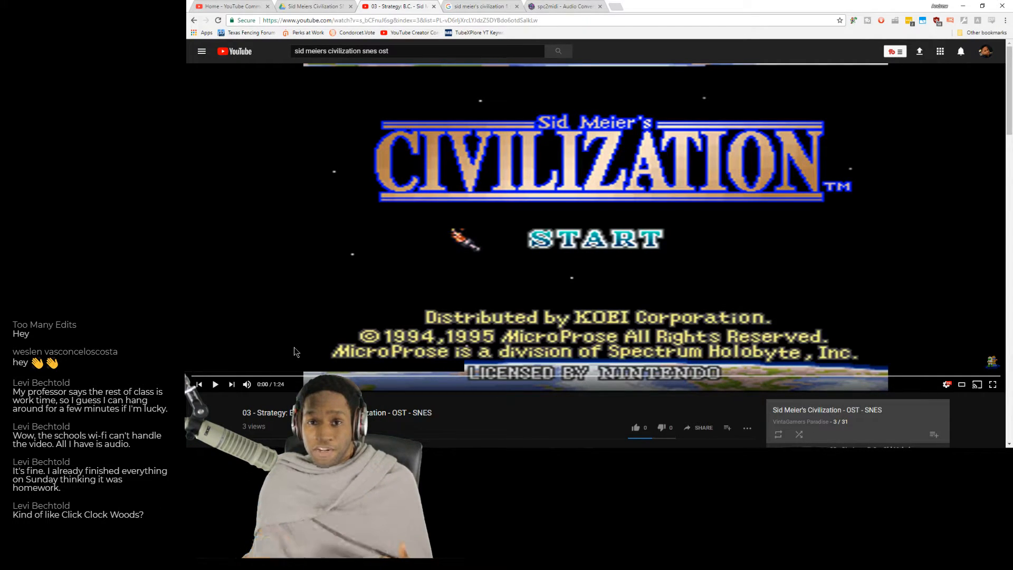
Play the opening of the "03 - Strategy: B.C." SNES soundtrack video and pause it.
{"action": "left_click", "coordinate": [320, 306]}
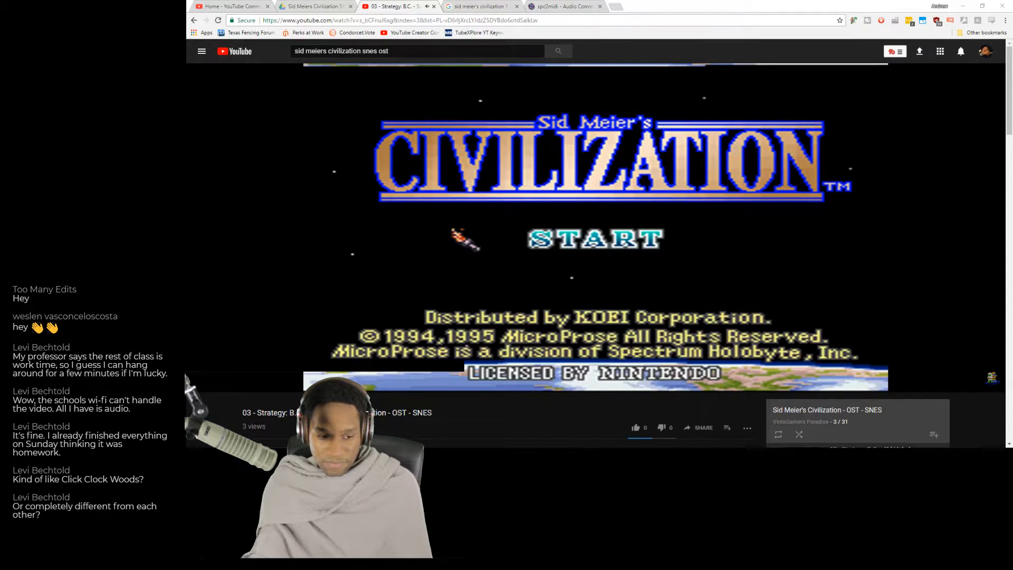
{"action": "mouse_move", "coordinate": [565, 257]}
{"action": "left_click", "coordinate": [564, 257]}
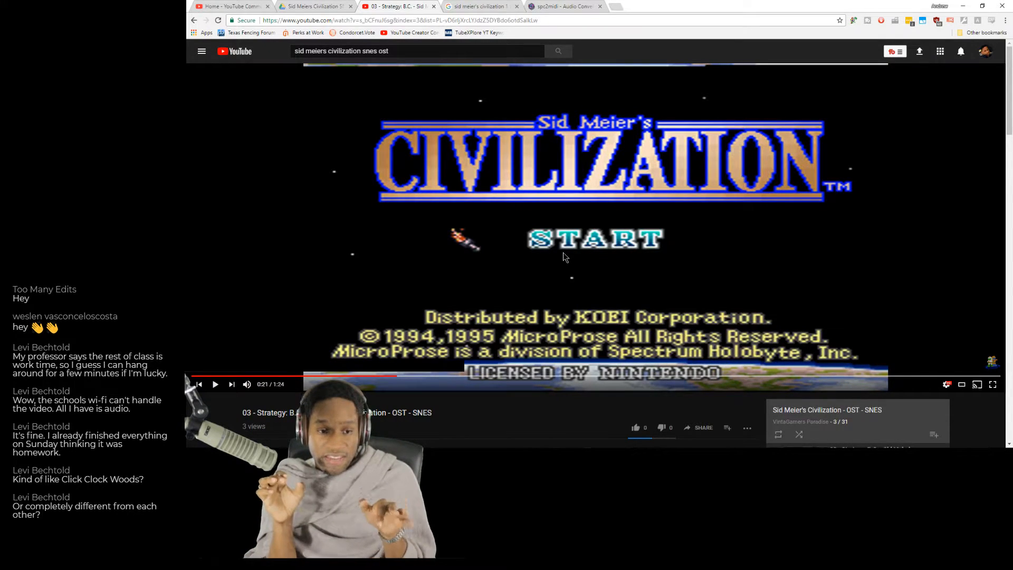
{"action": "scroll", "coordinate": [679, 326], "scroll_direction": "down", "scroll_amount": 2}
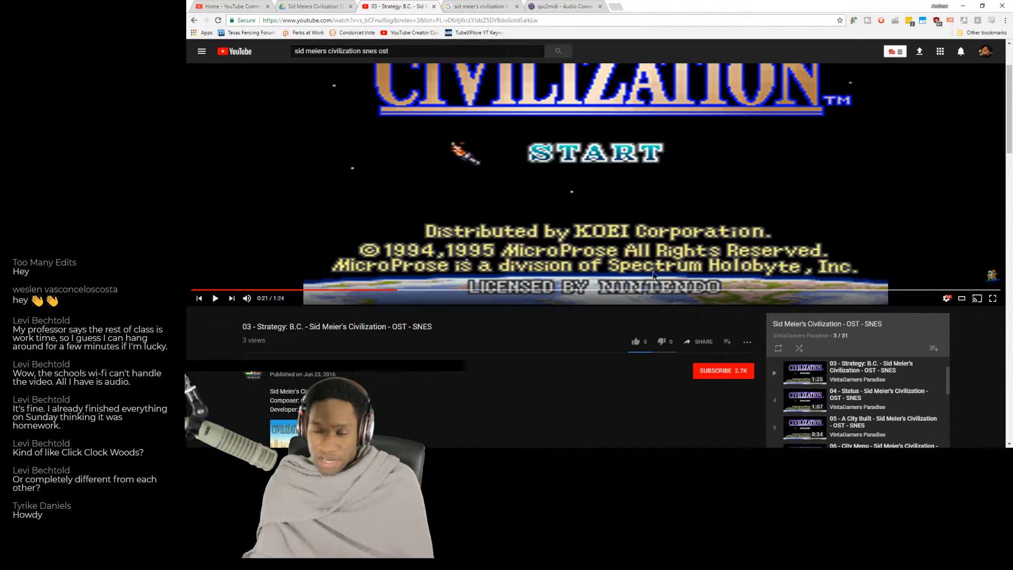
Search YouTube in a new tab for "sid meier's civilization intro" and refine the query to "sid meier's civilization 1 intro".
{"action": "left_click", "coordinate": [621, 7]}
{"action": "type", "text": "youtube.com"}
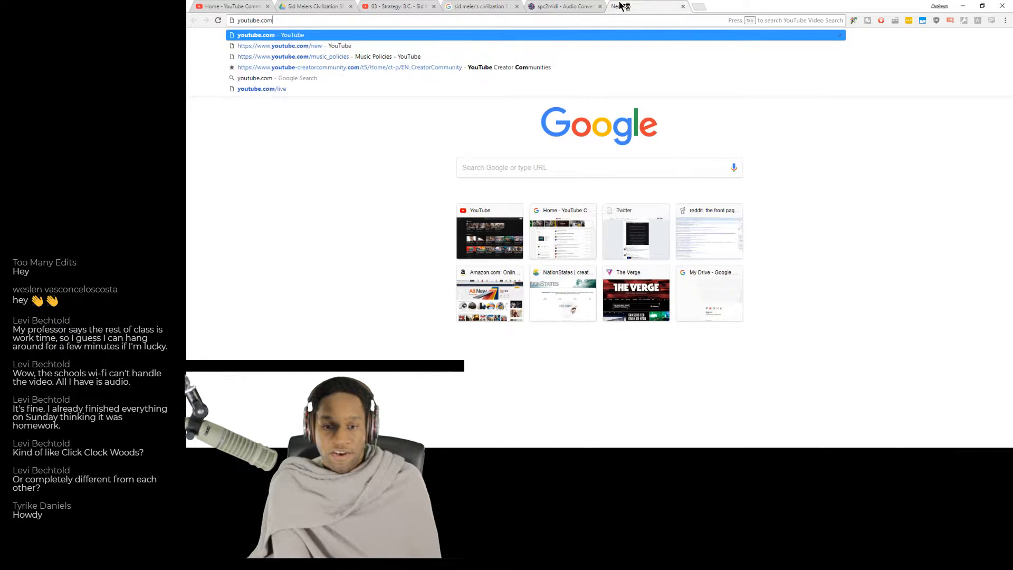
{"action": "key", "text": "Tab"}
{"action": "type", "text": "sid meier's civilization intro"}
{"action": "key", "text": "Return"}
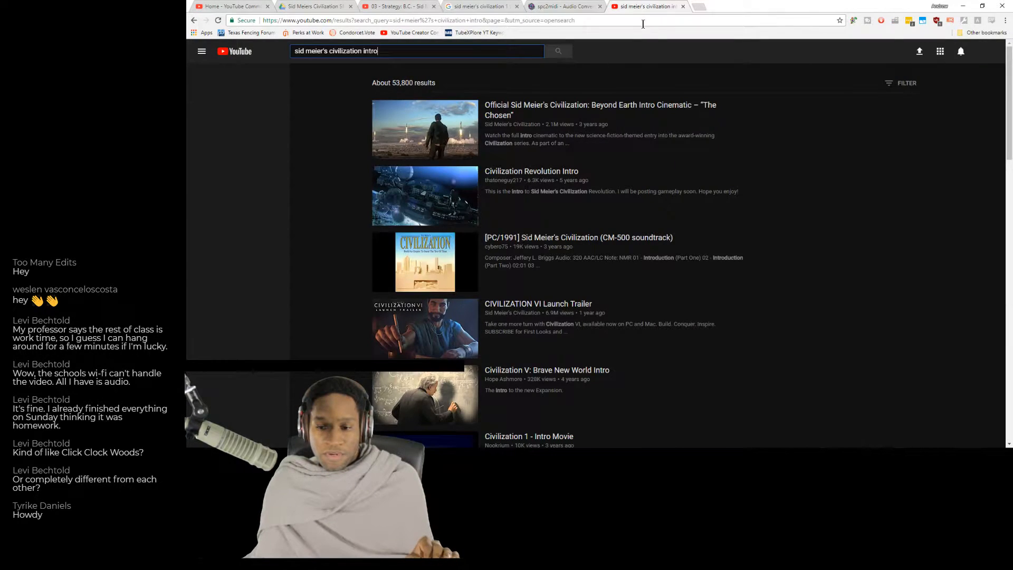
{"action": "type", "text": "1"}
{"action": "key", "text": "Return"}
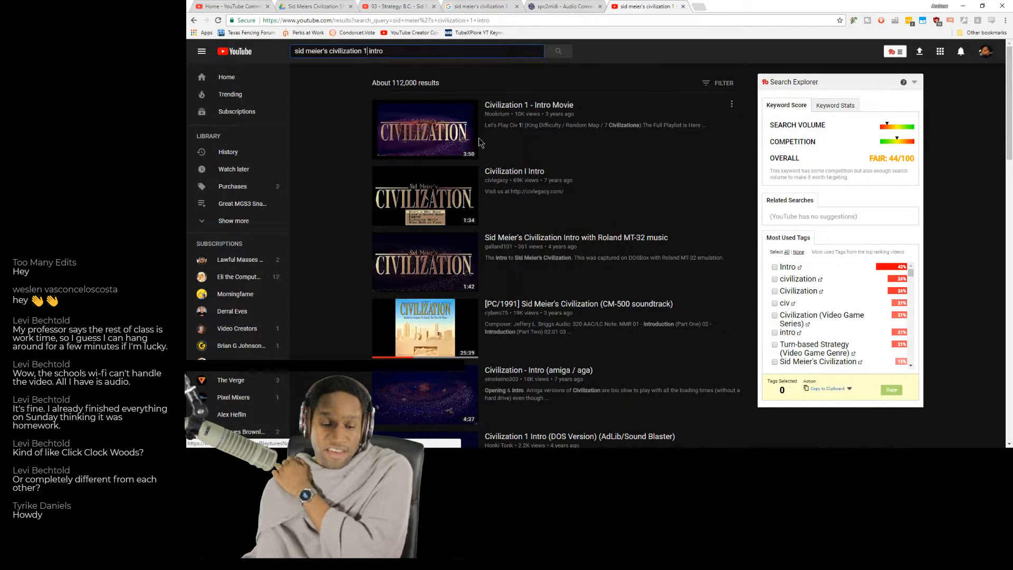
Browse the results, play part of "Civilization 1 Intro (DOS Version) (AdLib/Sound Blaster)" and pause it.
{"action": "scroll", "coordinate": [536, 193], "scroll_direction": "down", "scroll_amount": 2}
{"action": "scroll", "coordinate": [527, 188], "scroll_direction": "up", "scroll_amount": 2}
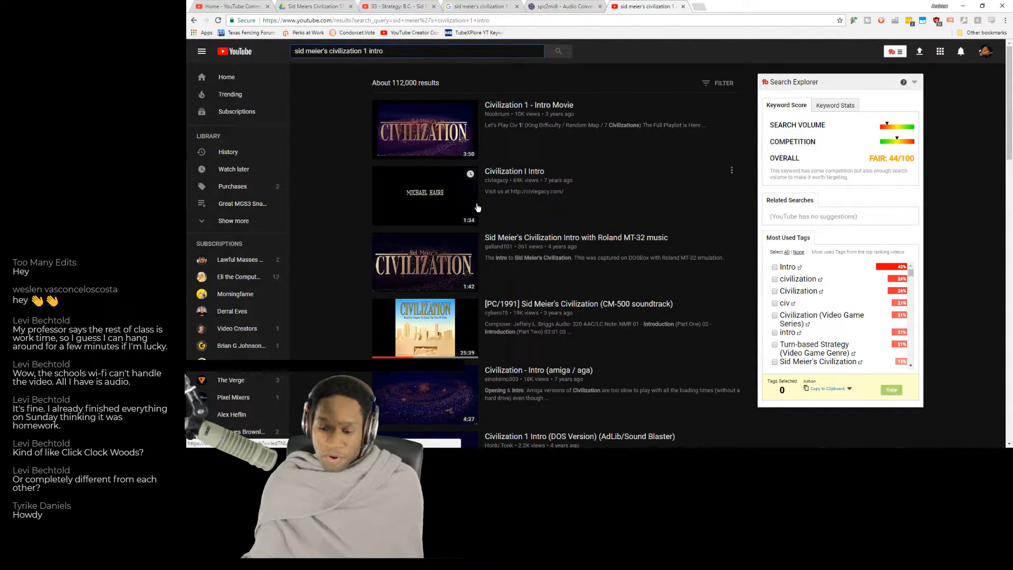
{"action": "scroll", "coordinate": [477, 216], "scroll_direction": "down", "scroll_amount": 4}
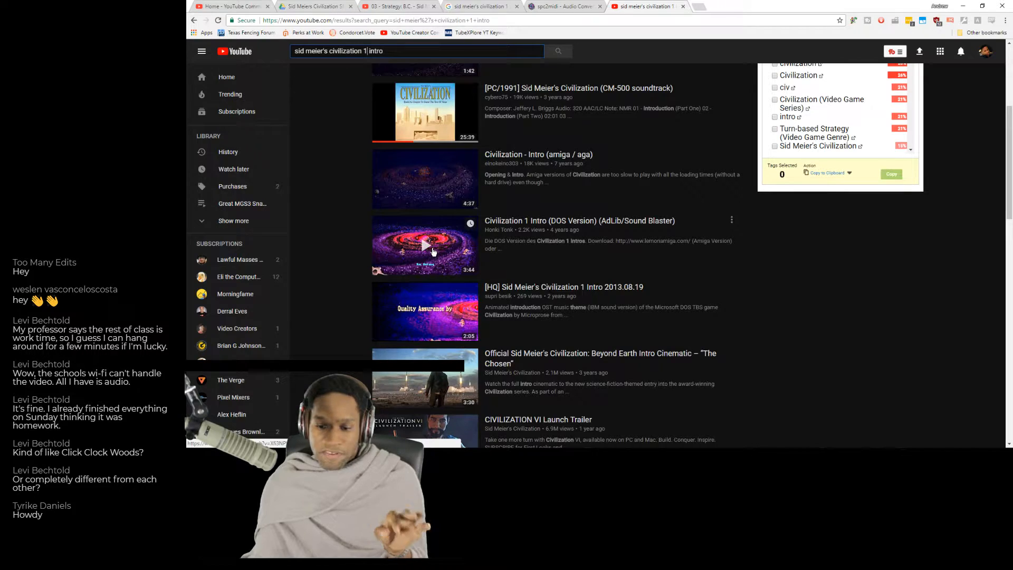
{"action": "left_click", "coordinate": [434, 251]}
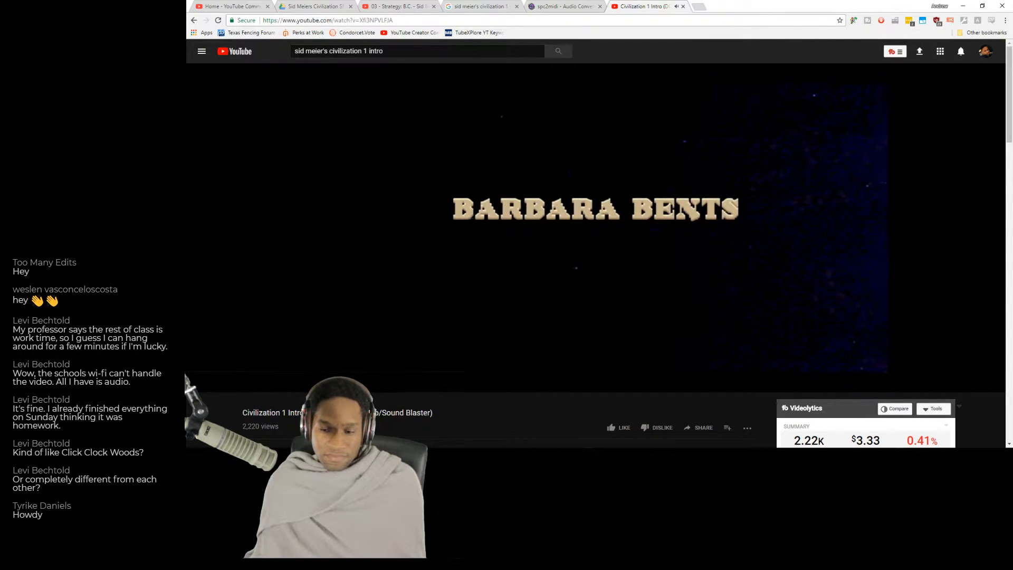
{"action": "mouse_move", "coordinate": [235, 386]}
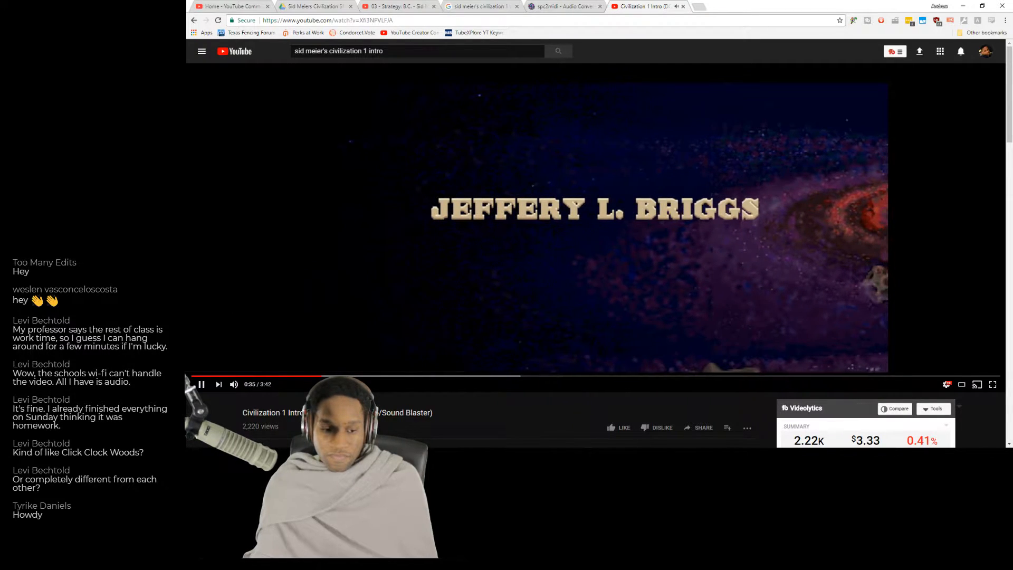
{"action": "left_click", "coordinate": [338, 306]}
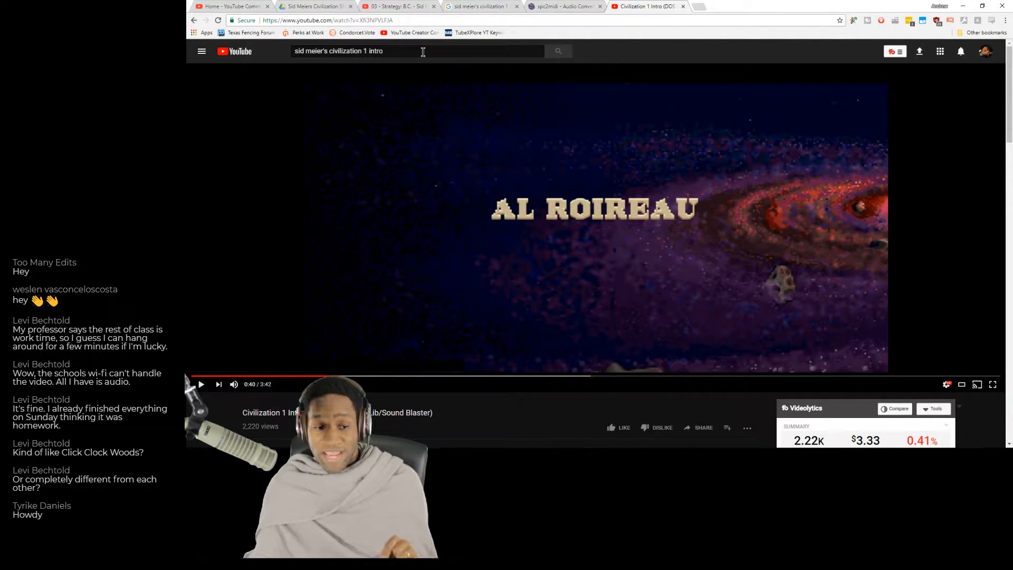
Search for exactly "sid meier's civilization 1 intro soundole" and play part of the Civilization (DOS) 'Title' EWI Cover before pausing it.
{"action": "left_click", "coordinate": [424, 54]}
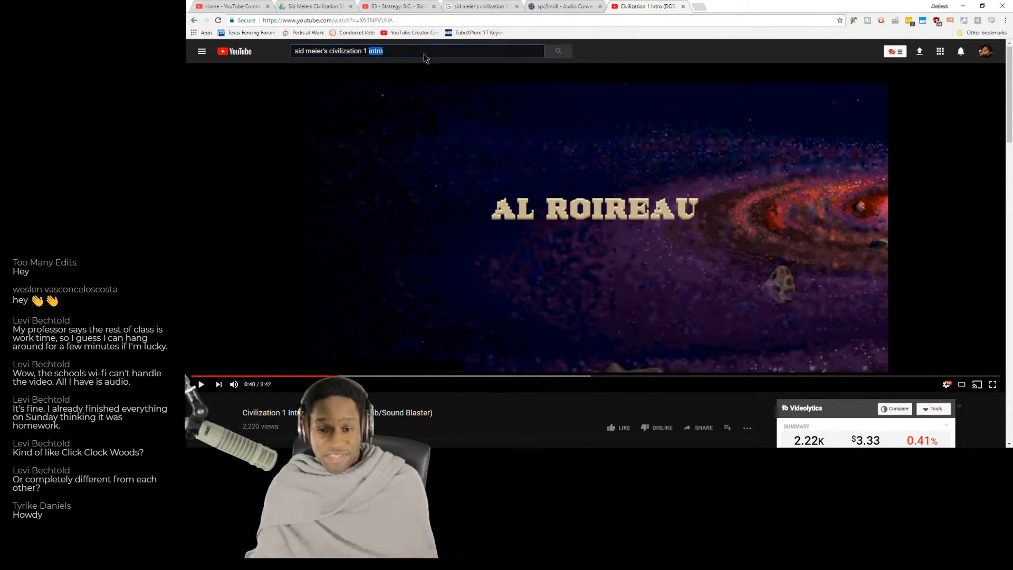
{"action": "type", "text": "intro "}
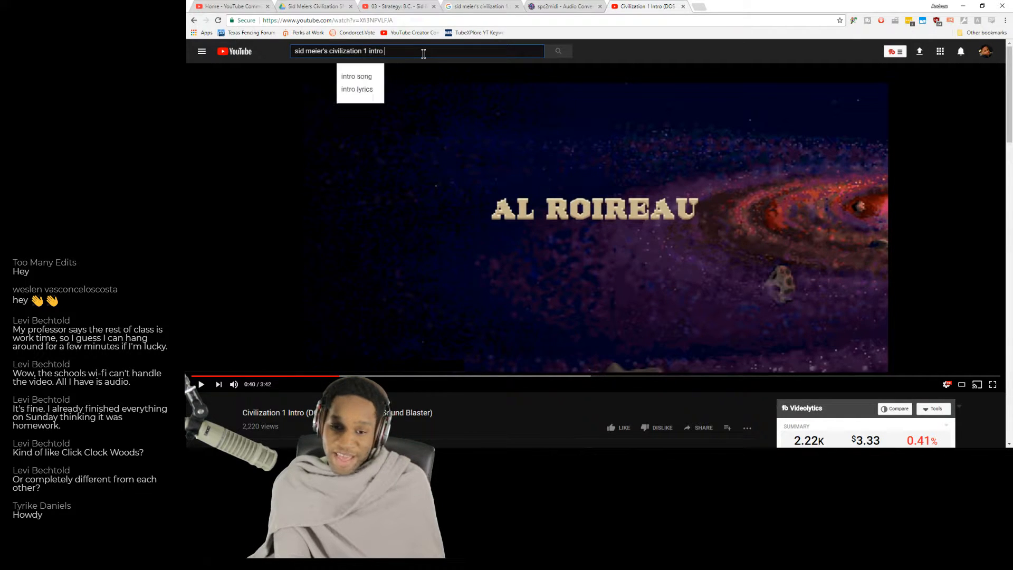
{"action": "type", "text": "soundole"}
{"action": "key", "text": "Return"}
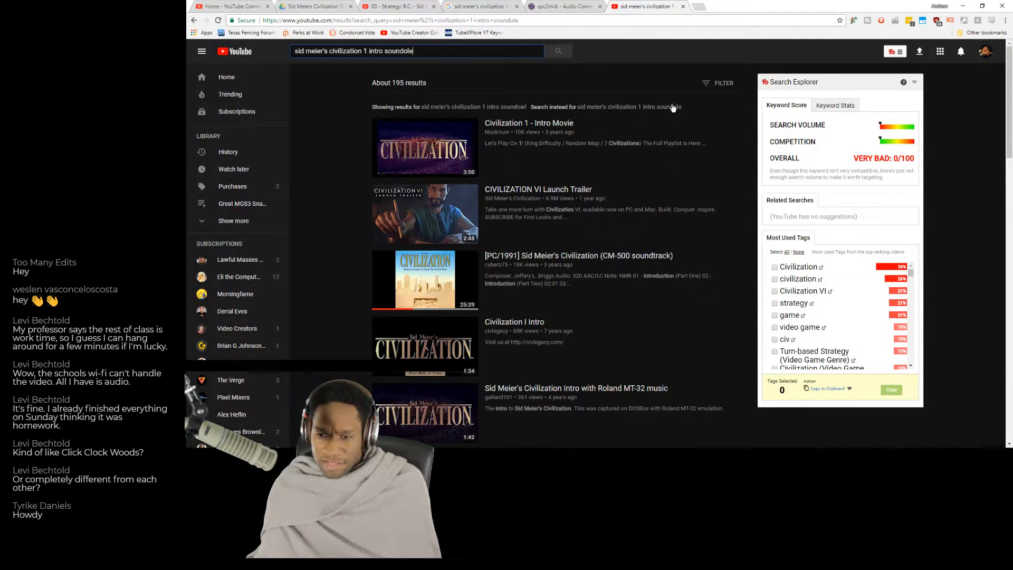
{"action": "left_click", "coordinate": [673, 108]}
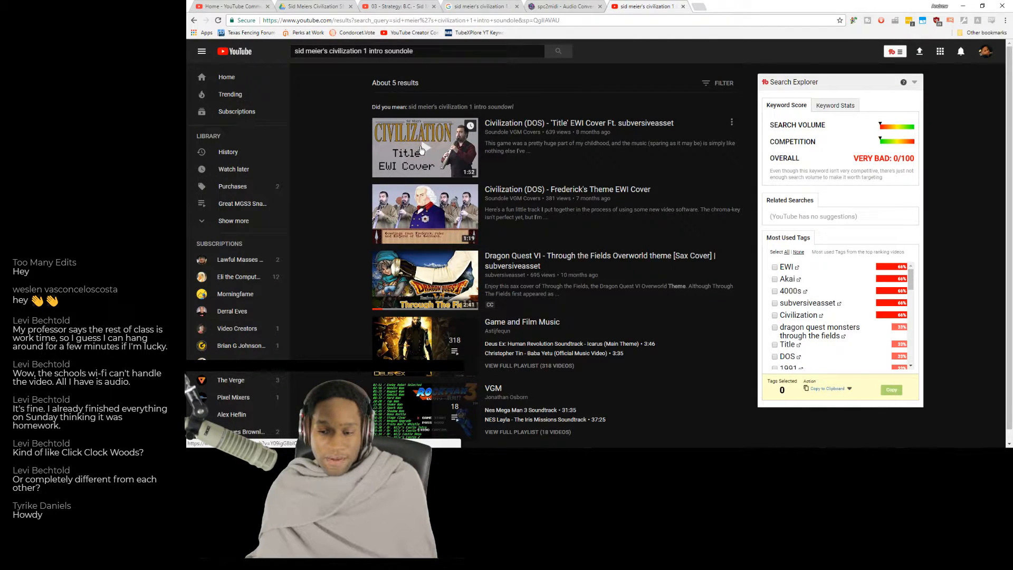
{"action": "left_click", "coordinate": [384, 165]}
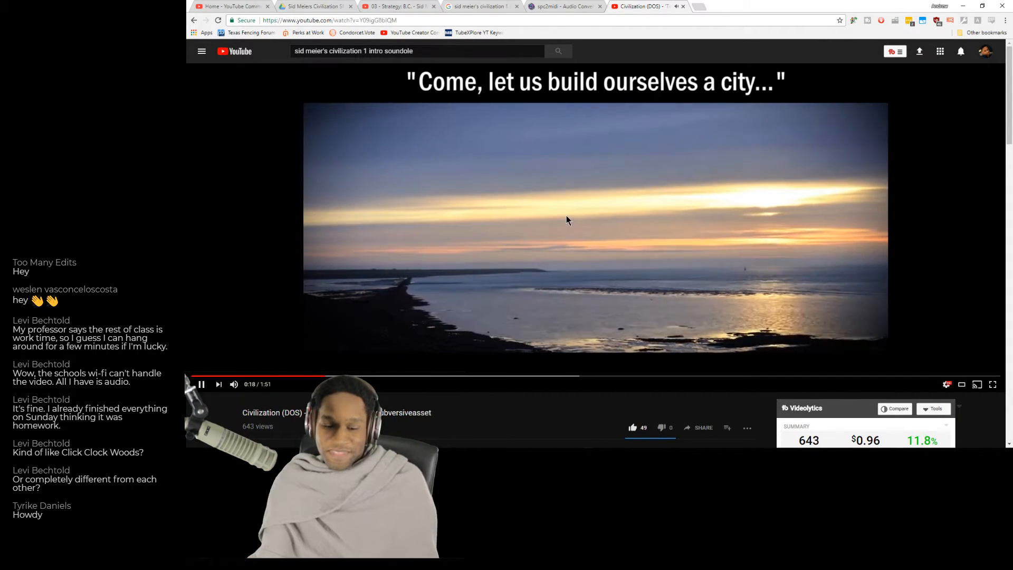
{"action": "left_click", "coordinate": [420, 299]}
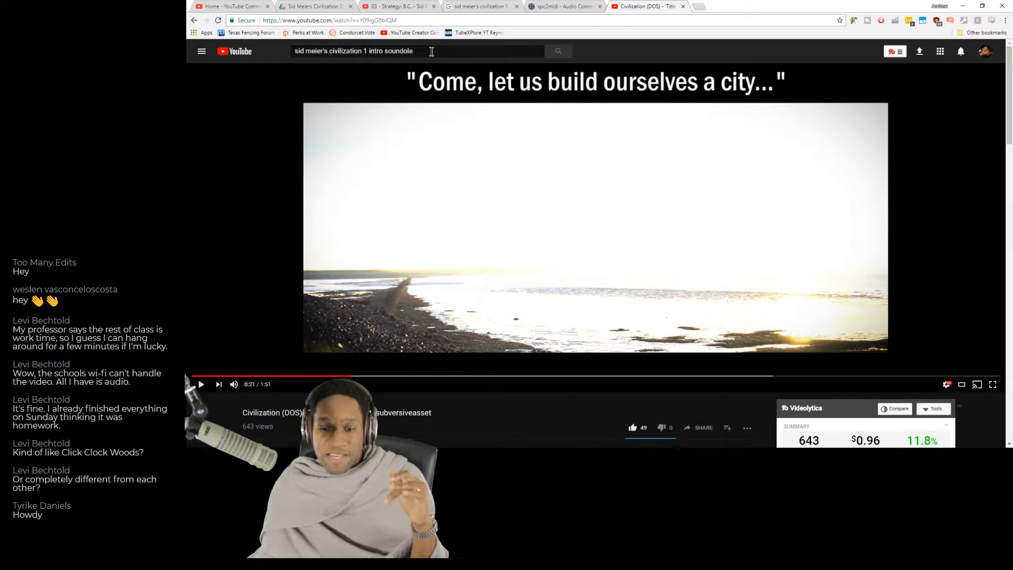
Change the search to "sid meier's civilization 1 intro snes" and run it.
{"action": "left_click", "coordinate": [432, 51]}
{"action": "key", "text": "ctrl+shift+Left"}
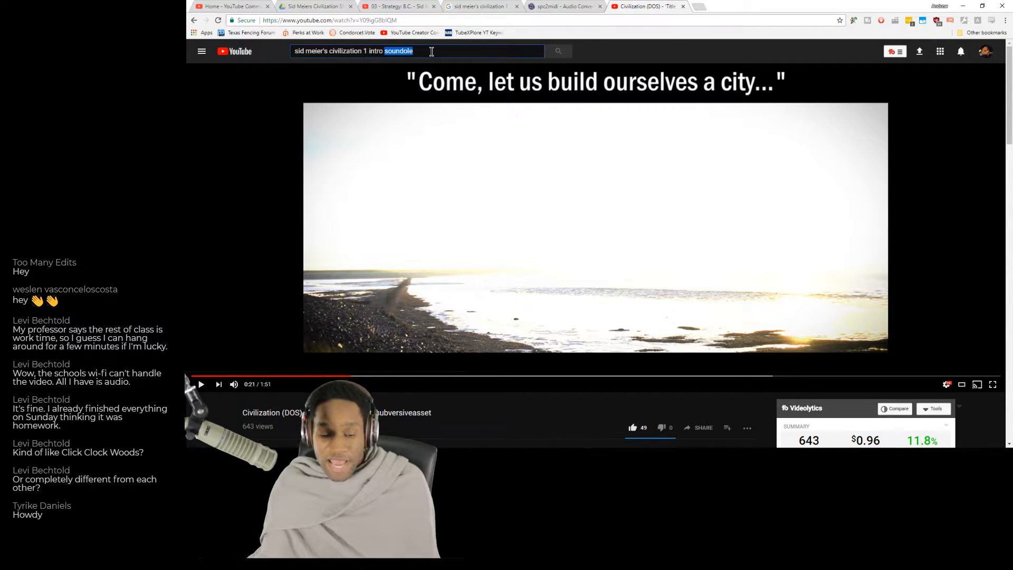
{"action": "type", "text": "snes"}
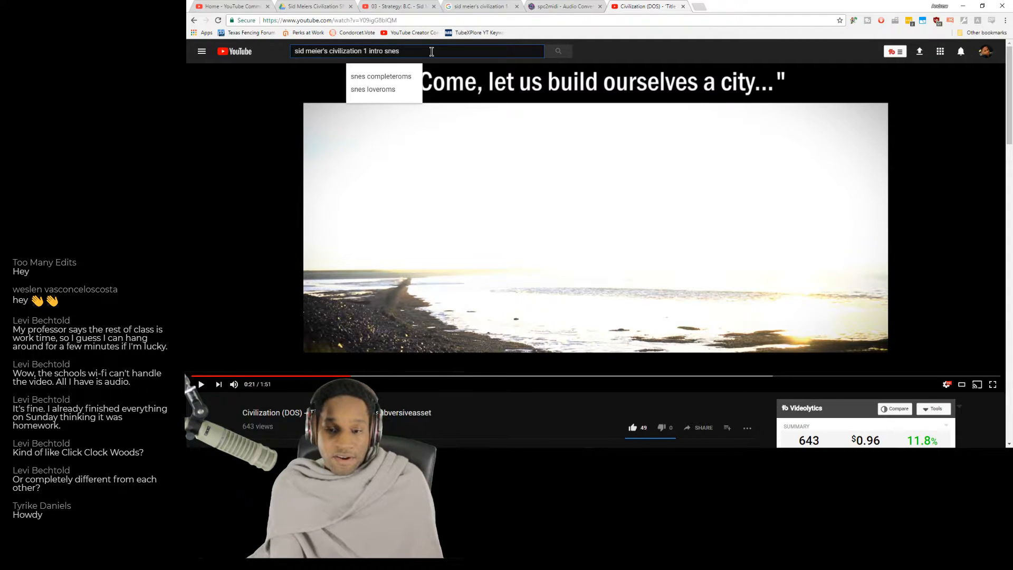
{"action": "key", "text": "Return"}
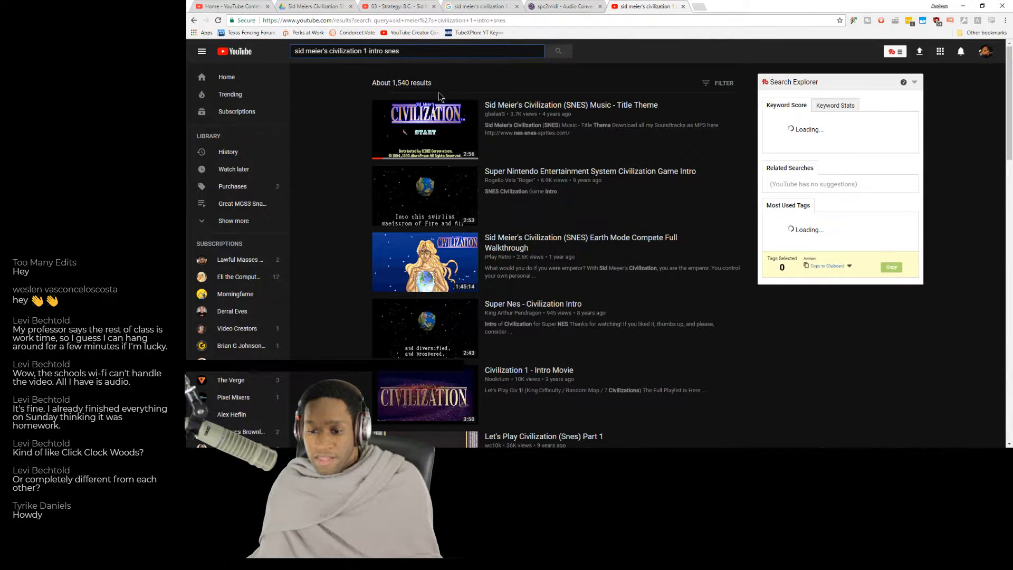
Play the "Super Nintendo Entertainment System Civilization Game Intro" video, skip ahead past the title screen, and pause in the story text.
{"action": "left_click", "coordinate": [445, 196]}
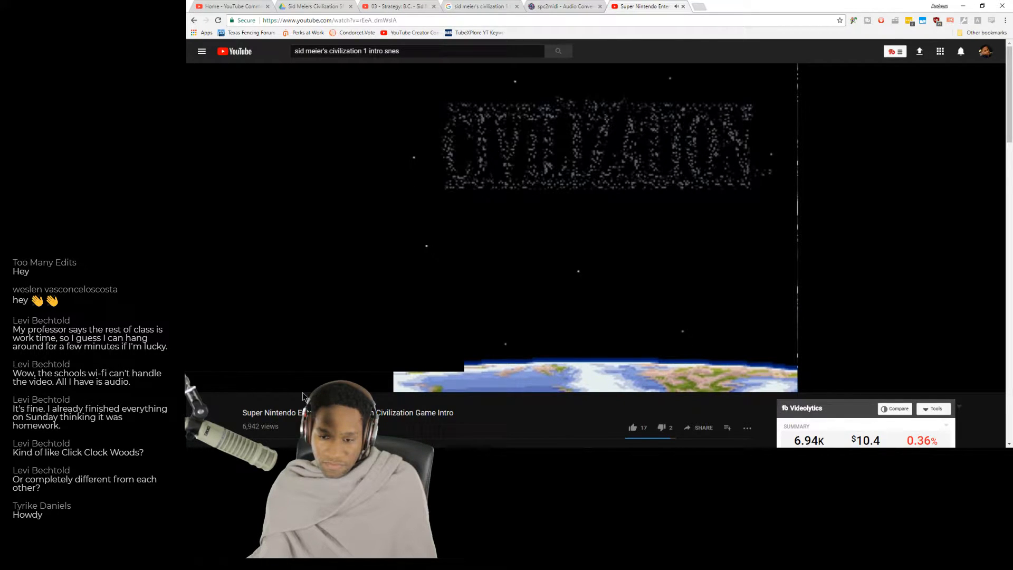
{"action": "mouse_move", "coordinate": [309, 392]}
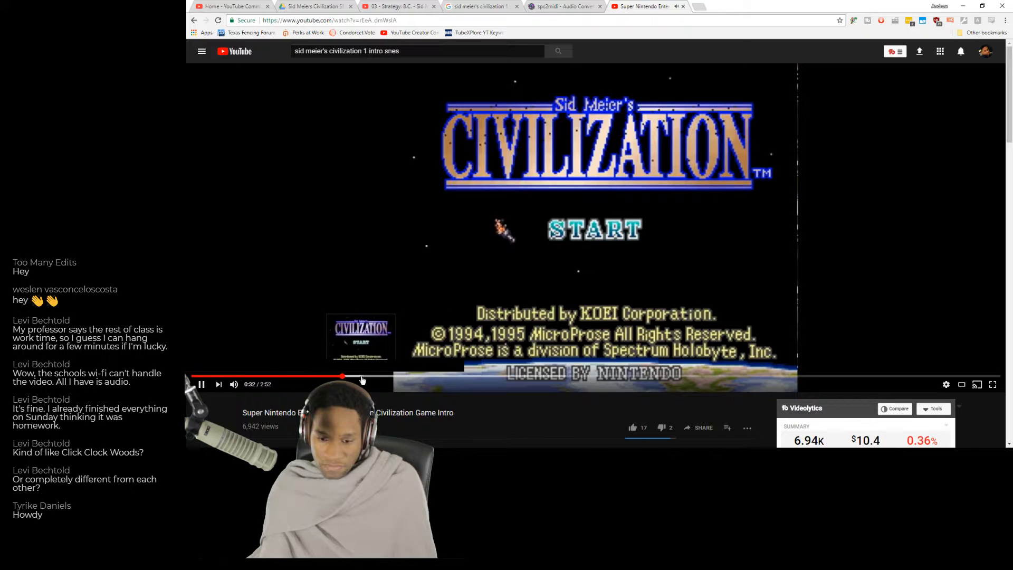
{"action": "left_click", "coordinate": [400, 338]}
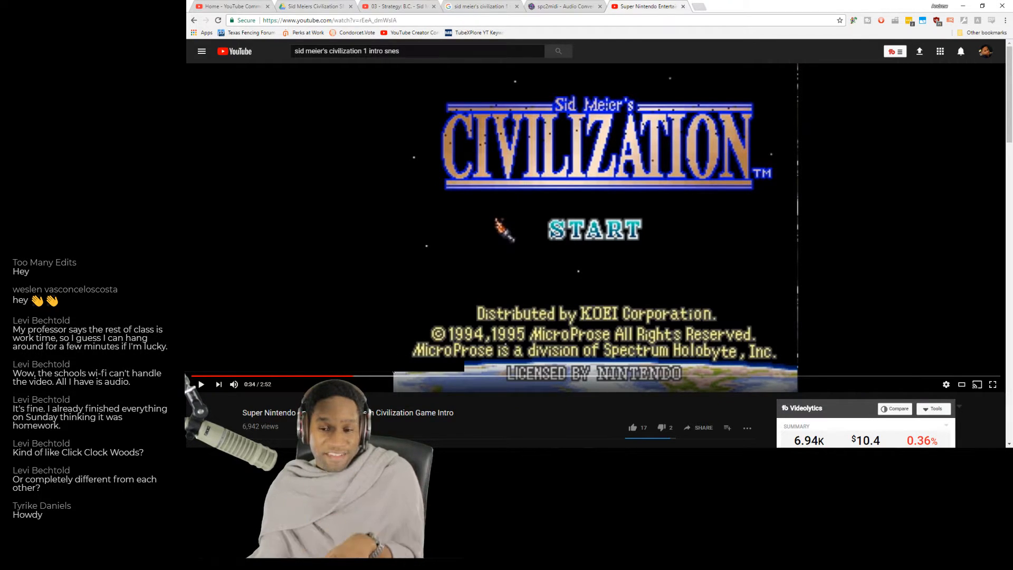
{"action": "left_click", "coordinate": [386, 375]}
{"action": "left_click", "coordinate": [439, 321]}
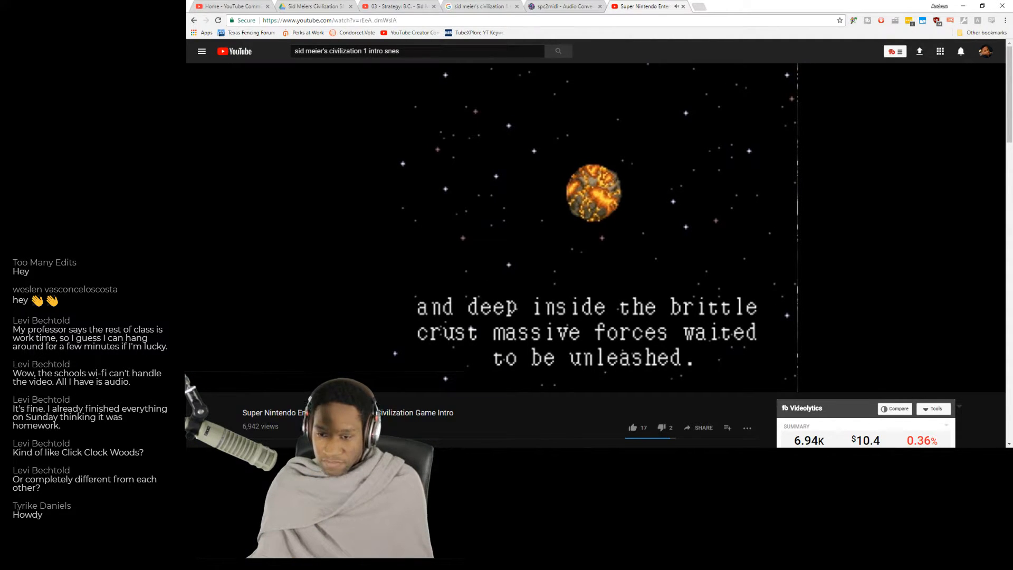
{"action": "left_click", "coordinate": [527, 246]}
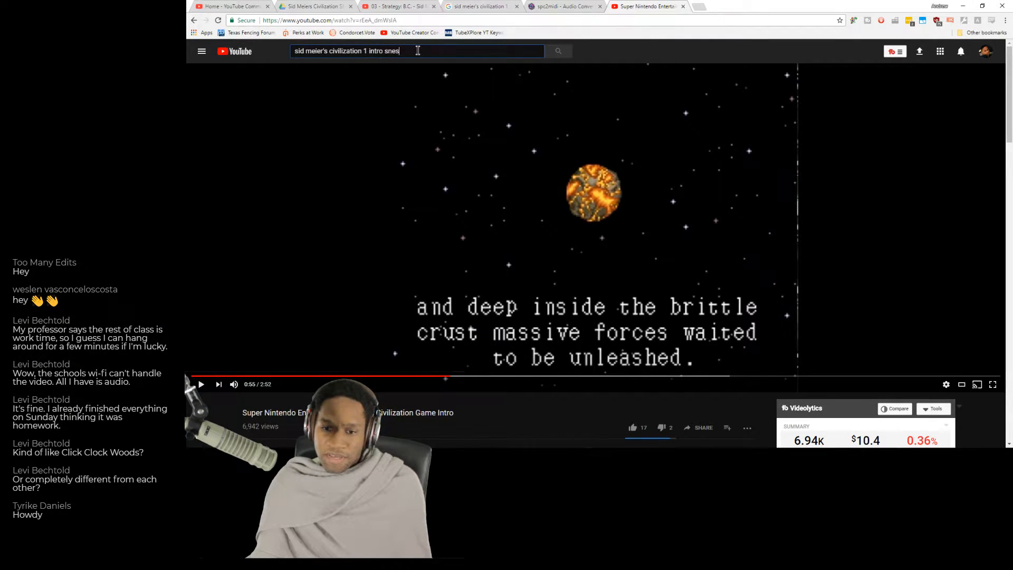
Change the search to "sid meier's civilization 1 intro PC" and run it.
{"action": "key", "text": "BackSpace"}
{"action": "key", "text": "BackSpace"}
{"action": "key", "text": "BackSpace"}
{"action": "key", "text": "BackSpace"}
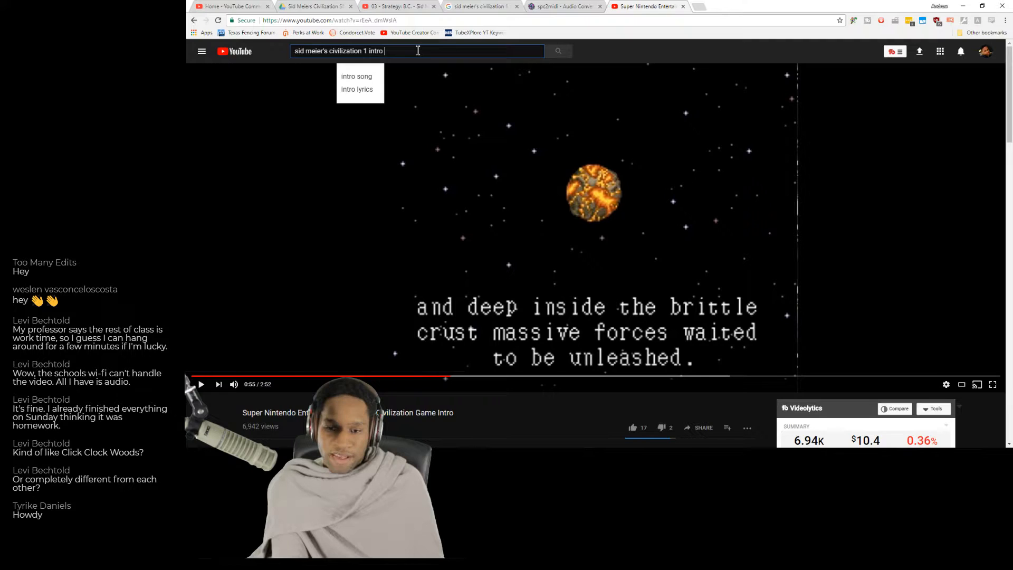
{"action": "type", "text": "PC"}
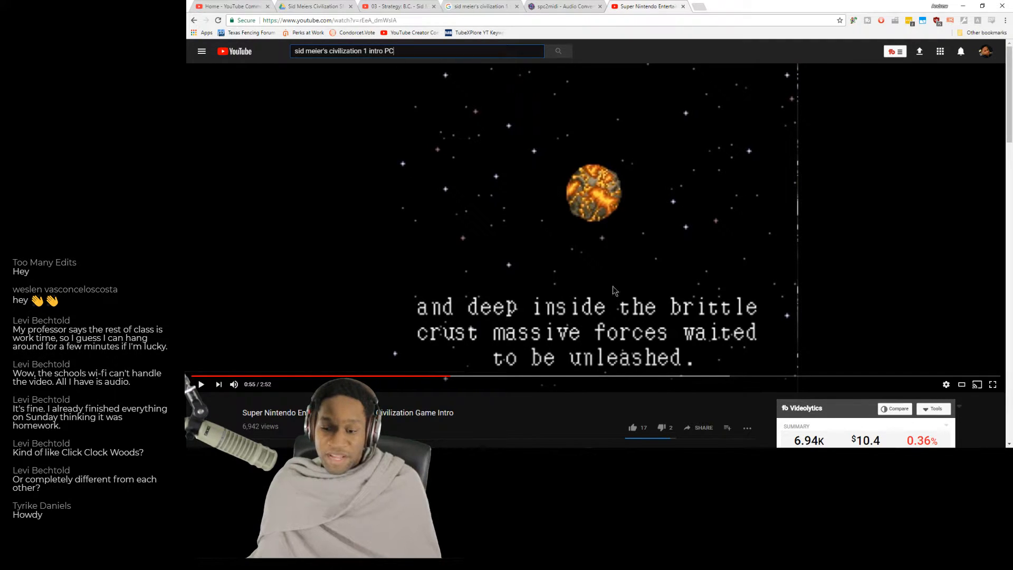
{"action": "left_click", "coordinate": [558, 52]}
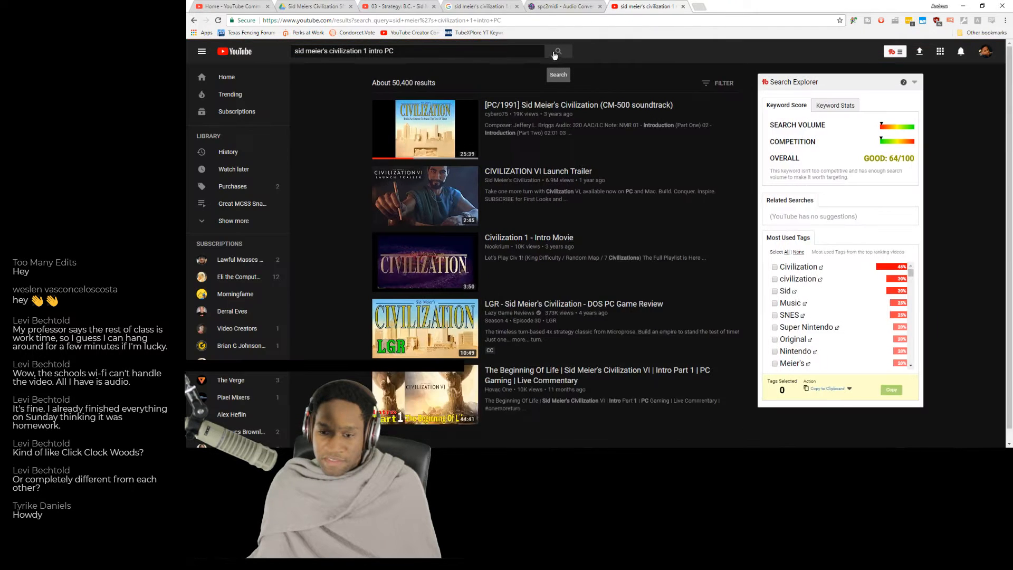
Play the "Civilization 1 - Intro Movie" video from the results and skip ahead to the title screen at about 1:02.
{"action": "scroll", "coordinate": [465, 193], "scroll_direction": "down", "scroll_amount": 2}
{"action": "scroll", "coordinate": [464, 192], "scroll_direction": "down", "scroll_amount": 1}
{"action": "left_click", "coordinate": [422, 184]}
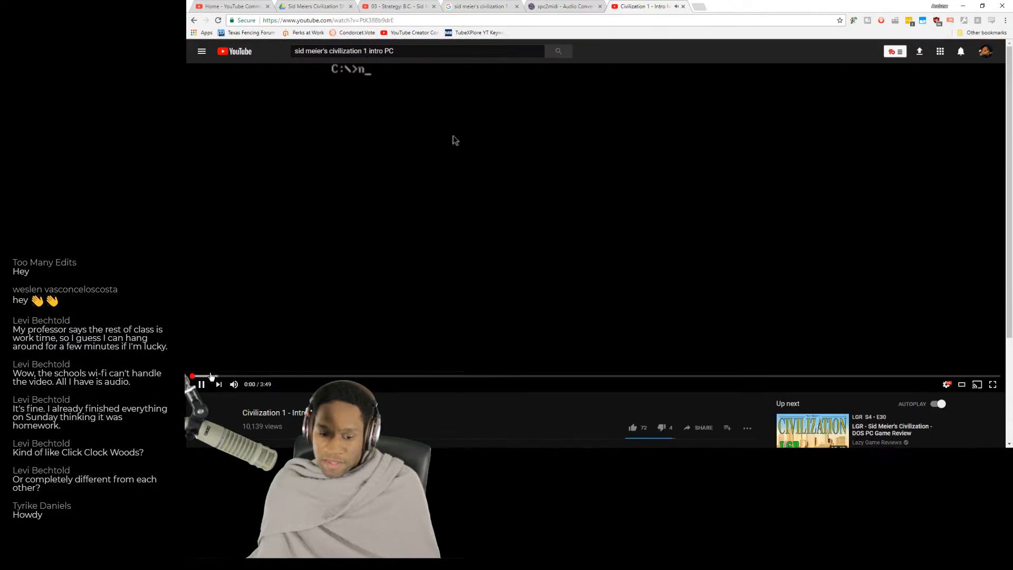
{"action": "left_click", "coordinate": [268, 376]}
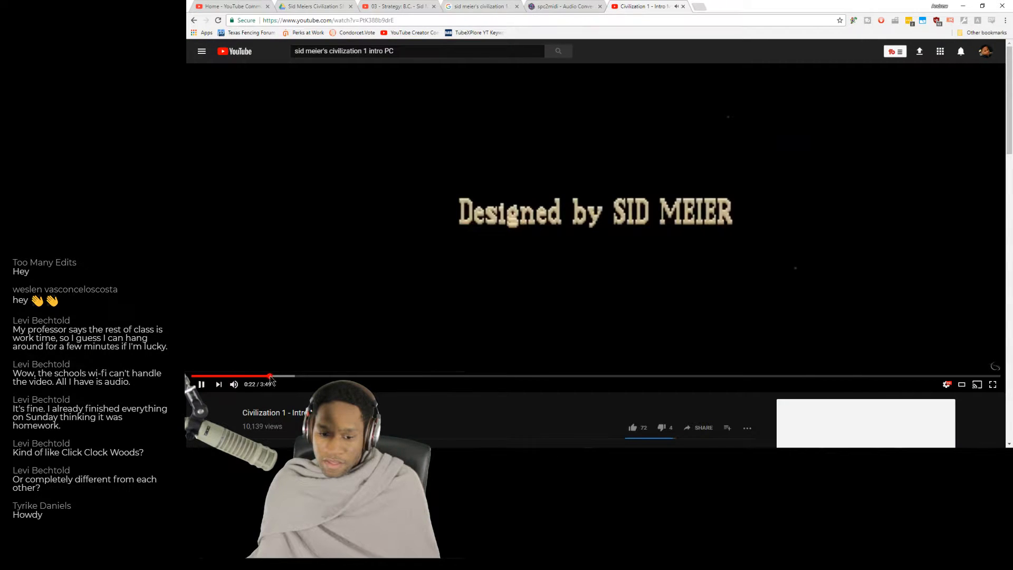
{"action": "left_click", "coordinate": [302, 376]}
{"action": "left_click", "coordinate": [352, 377]}
{"action": "left_click", "coordinate": [411, 376]}
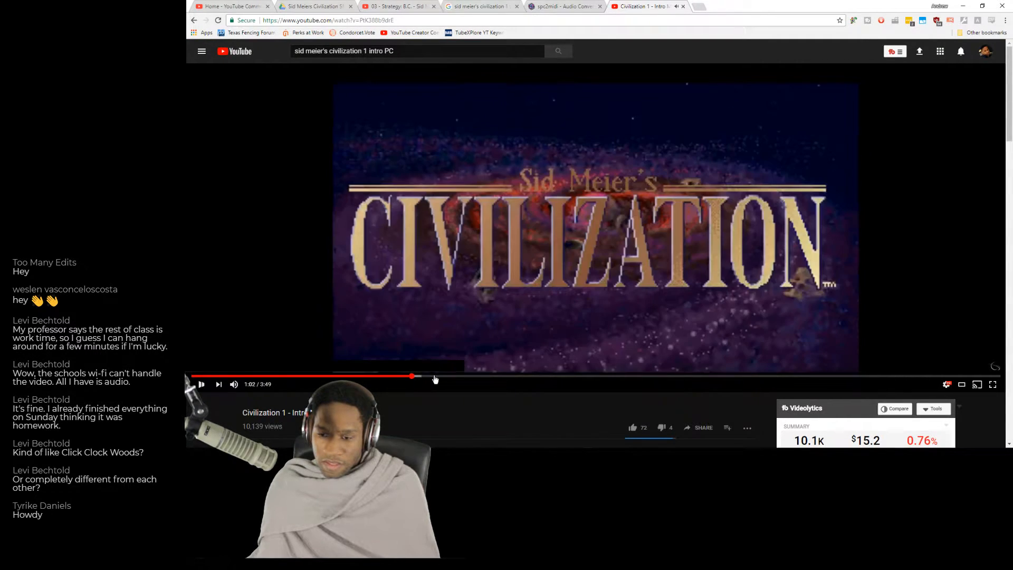
Skip further to the continents scene, pause the intro movie at 1:50, and return to the "03 - Strategy: B.C." SNES soundtrack video.
{"action": "left_click", "coordinate": [459, 378]}
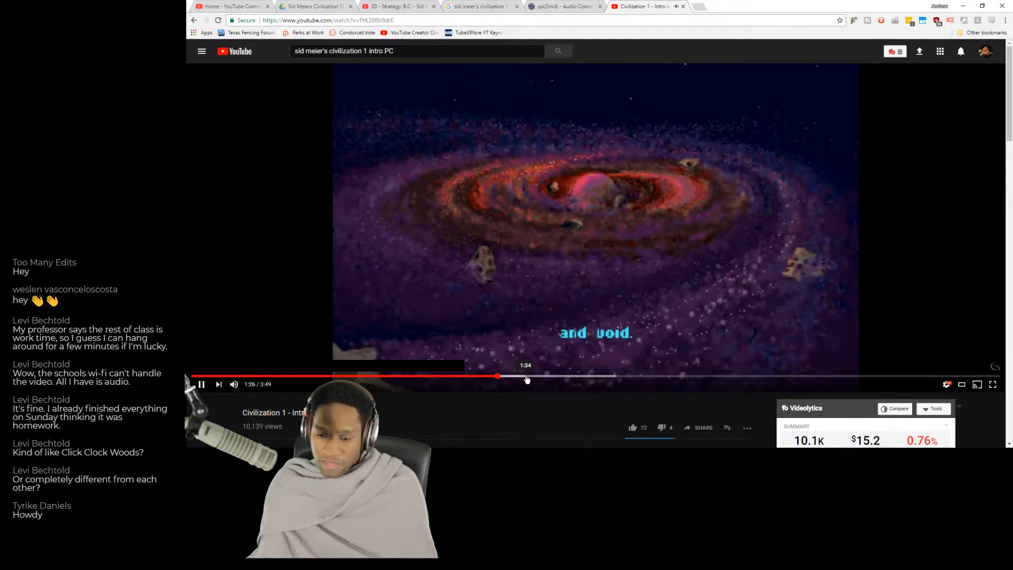
{"action": "left_click", "coordinate": [569, 376]}
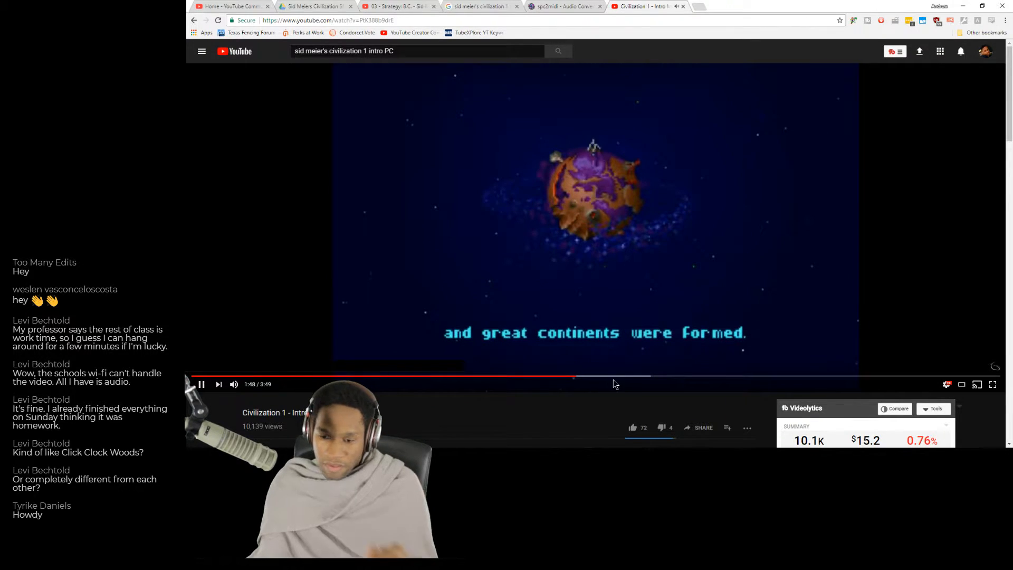
{"action": "left_click", "coordinate": [643, 297]}
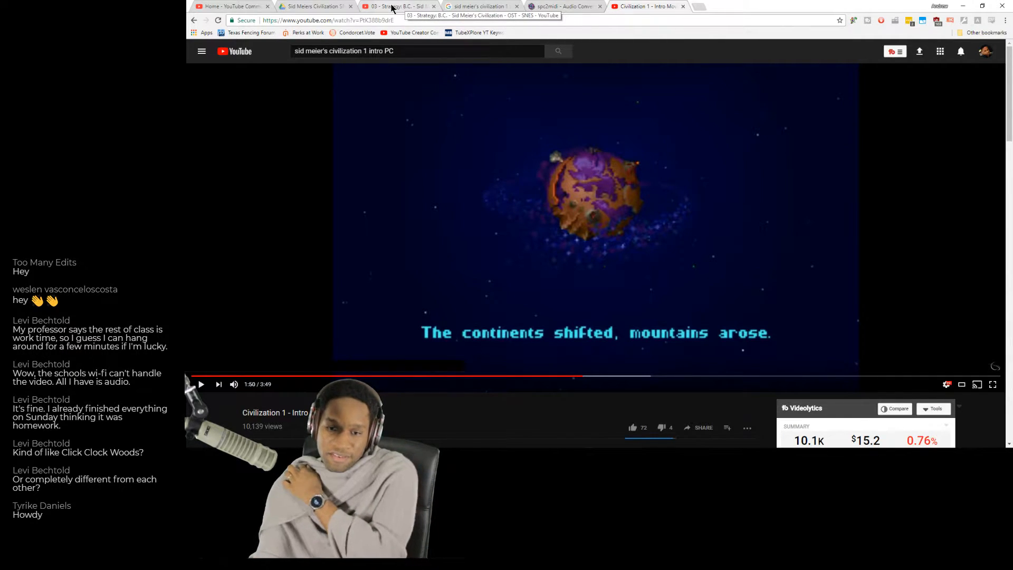
{"action": "left_click", "coordinate": [414, 6]}
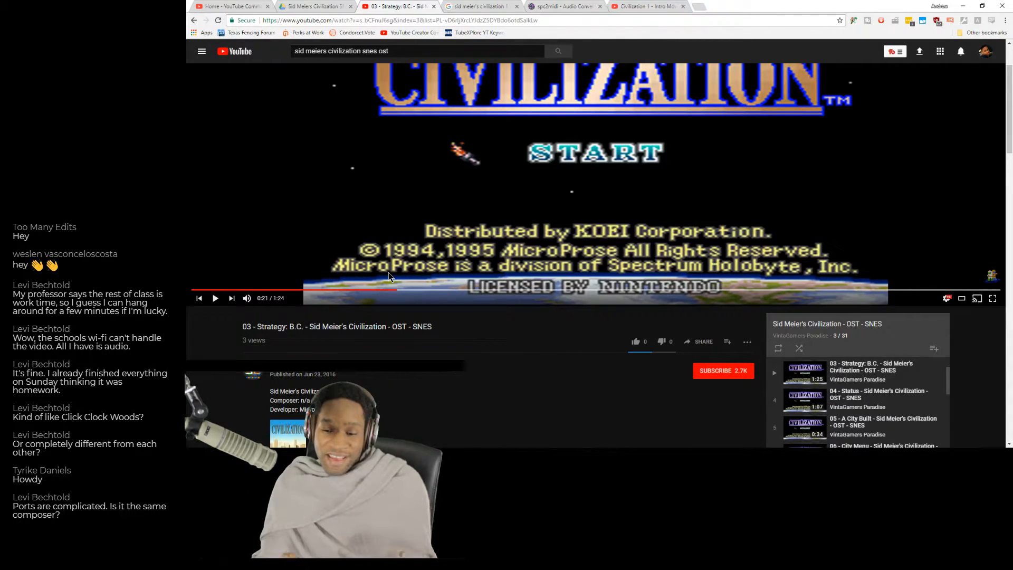
{"action": "scroll", "coordinate": [391, 272], "scroll_direction": "up", "scroll_amount": 2}
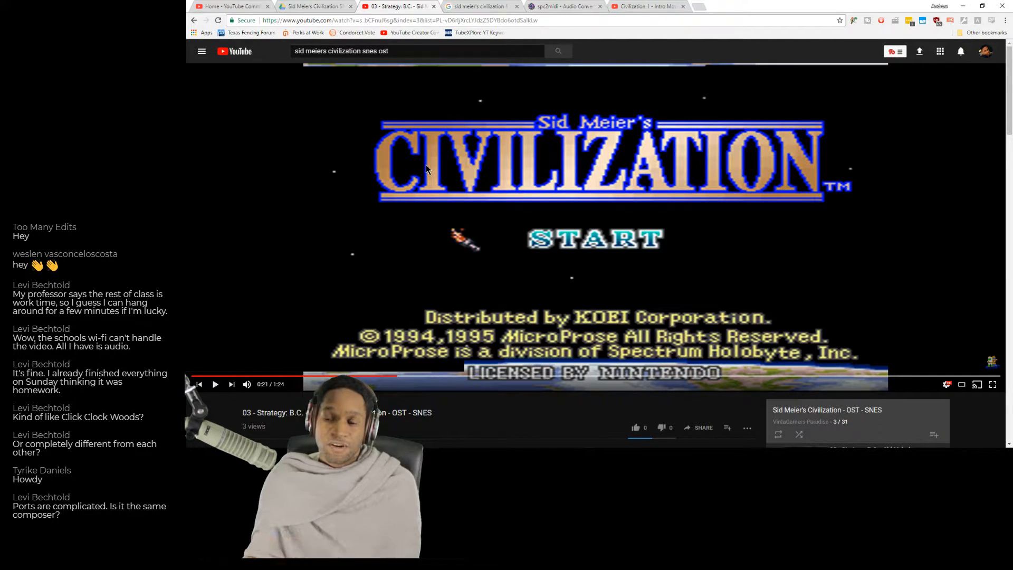
Search Google in a new tab for "sid meier's civilization 1 snes midi".
{"action": "left_click", "coordinate": [707, 6]}
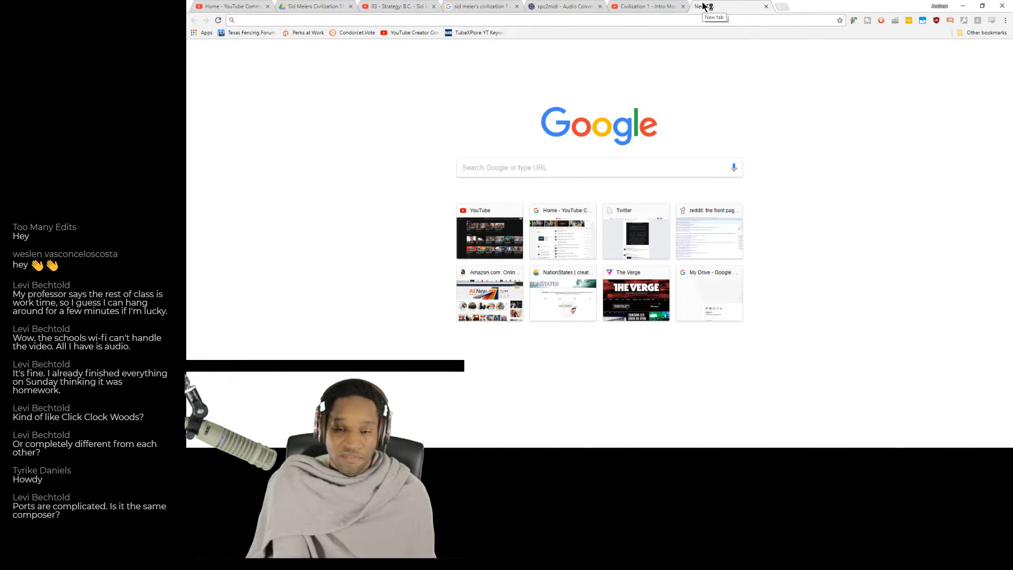
{"action": "type", "text": "sid mei"}
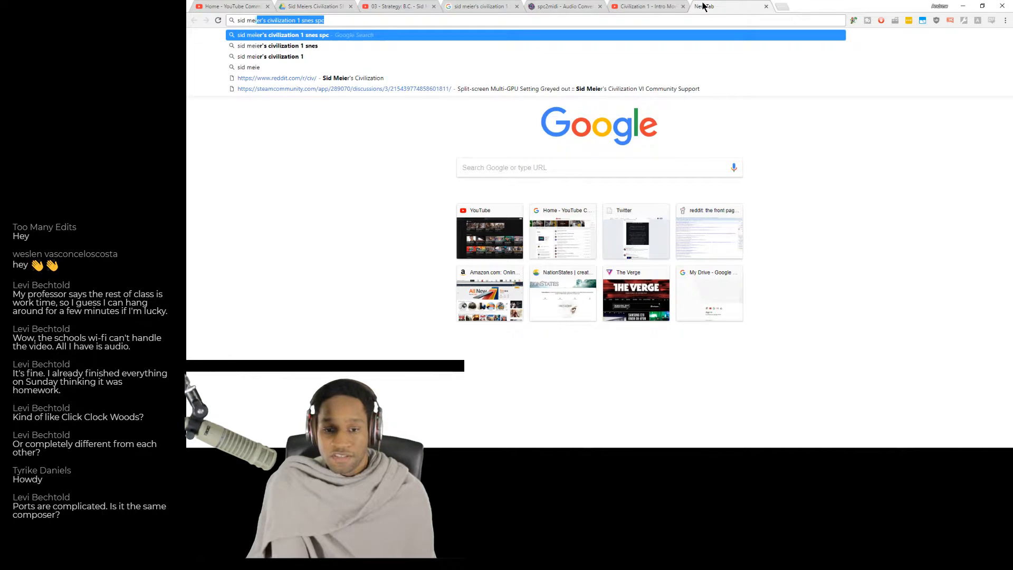
{"action": "type", "text": "er's civiliz"}
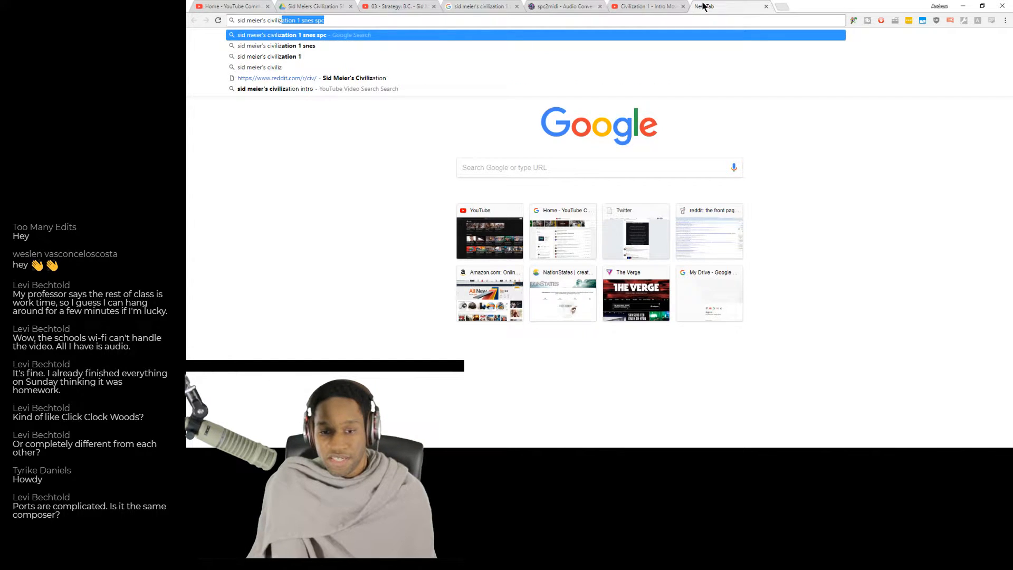
{"action": "type", "text": "ation 1 snes midi"}
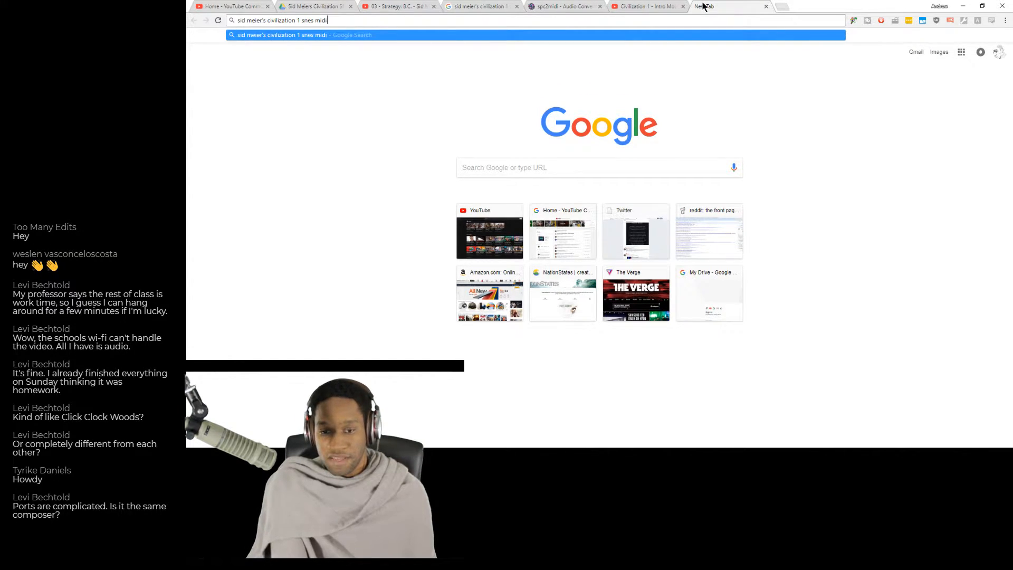
{"action": "key", "text": "Return"}
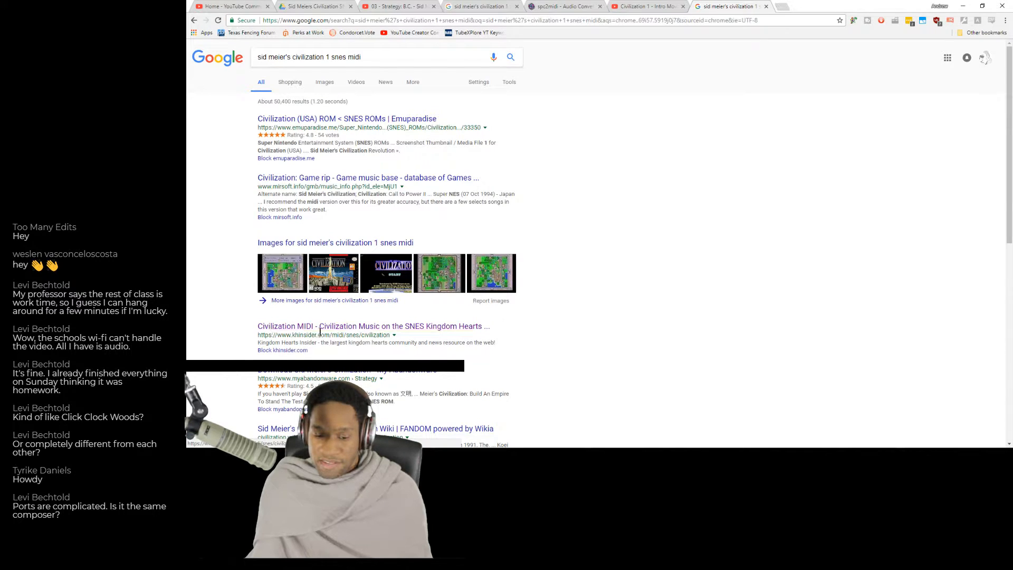
Check the Kingdom Hearts Insider page of Civilization SNES MIDI files, and return to the search results to scan them.
{"action": "left_click", "coordinate": [306, 329]}
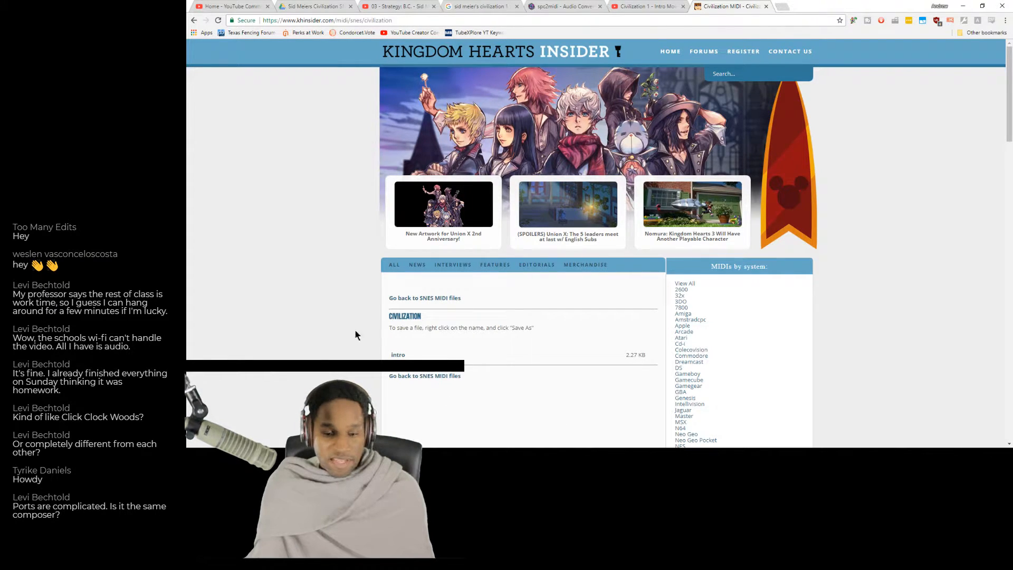
{"action": "left_click", "coordinate": [838, 456]}
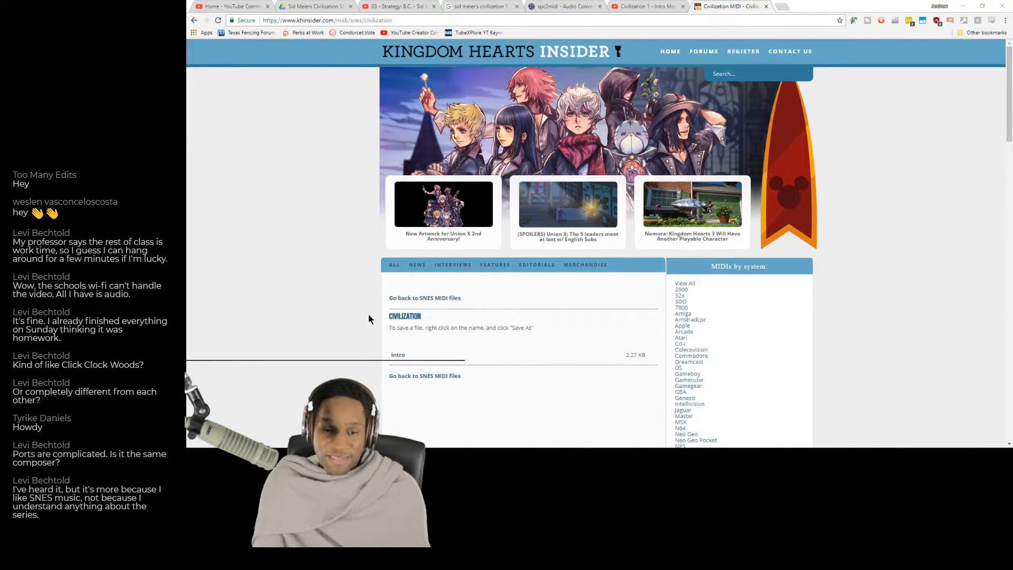
{"action": "left_click", "coordinate": [193, 21]}
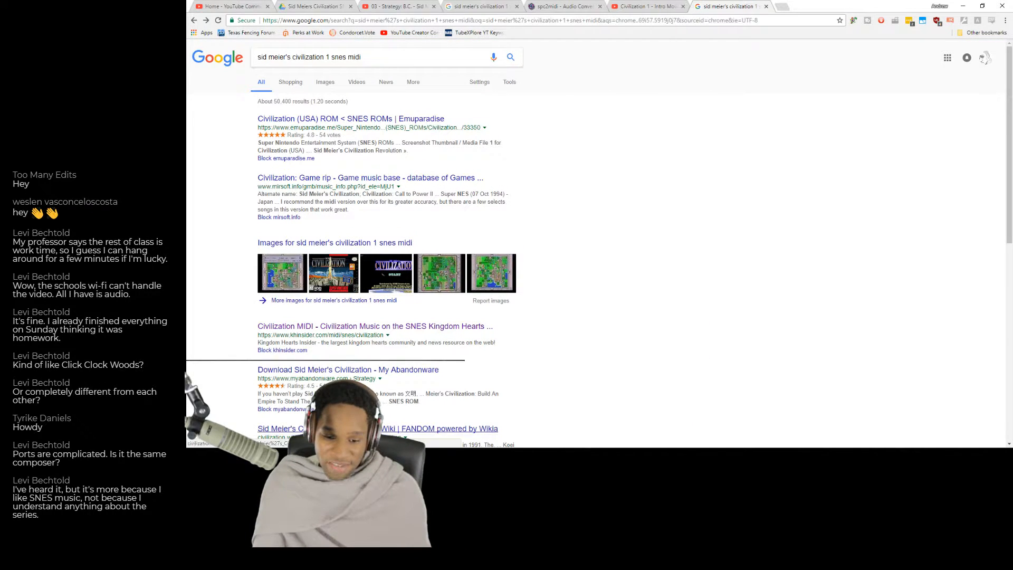
{"action": "scroll", "coordinate": [401, 373], "scroll_direction": "down", "scroll_amount": 3}
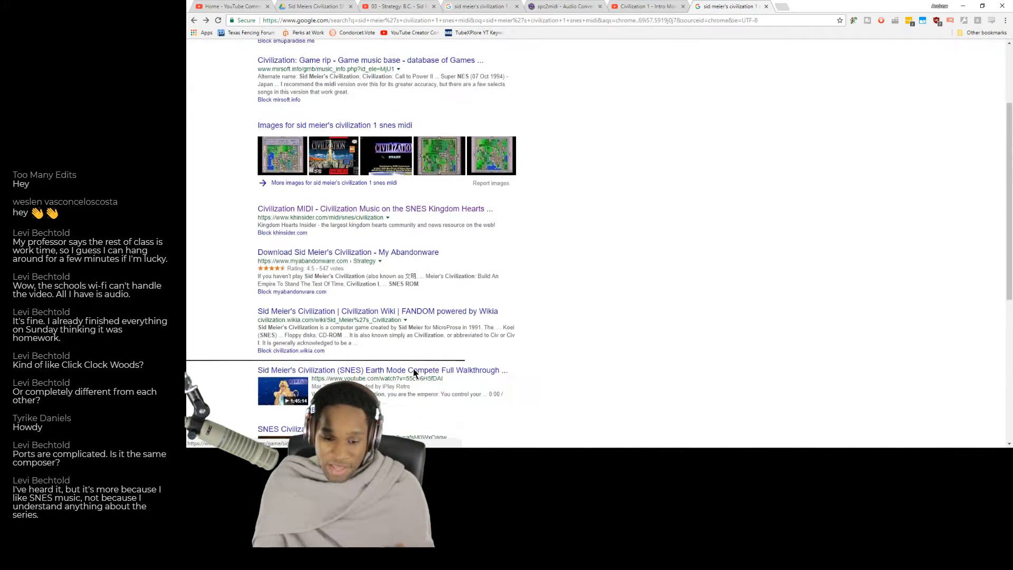
{"action": "scroll", "coordinate": [334, 71], "scroll_direction": "up", "scroll_amount": 3}
Change the Google search to "sid meier's civilization 1 snes musescore" and look through the results.
{"action": "left_click", "coordinate": [334, 64]}
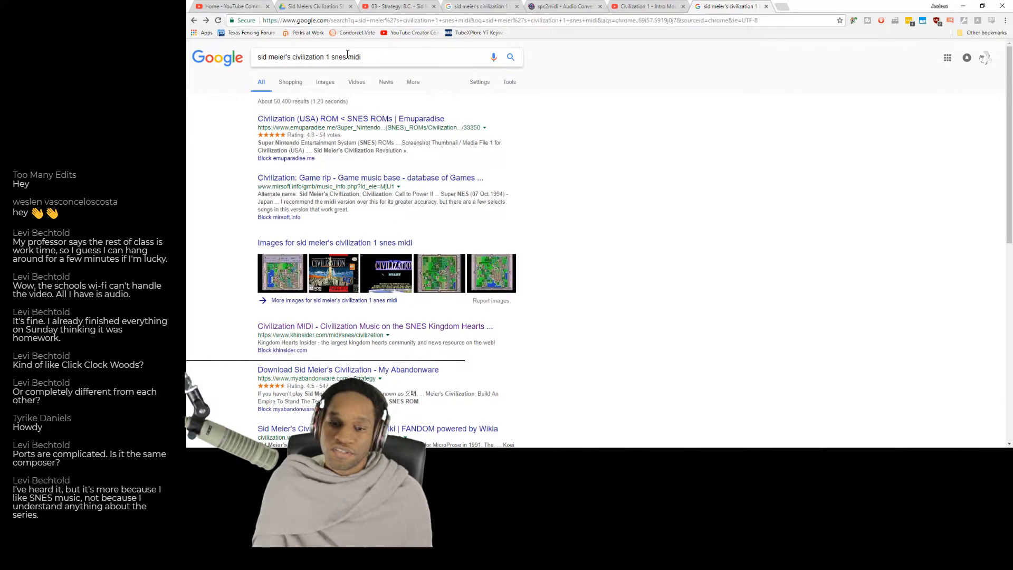
{"action": "key", "text": "BackSpace"}
{"action": "key", "text": "BackSpace"}
{"action": "key", "text": "BackSpace"}
{"action": "key", "text": "BackSpace"}
{"action": "type", "text": "musescore"}
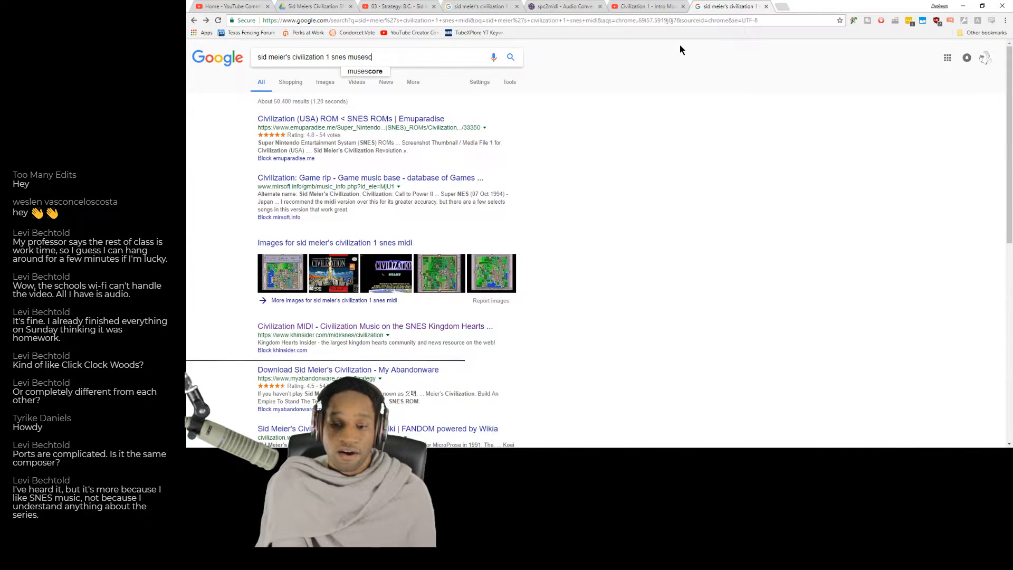
{"action": "key", "text": "Return"}
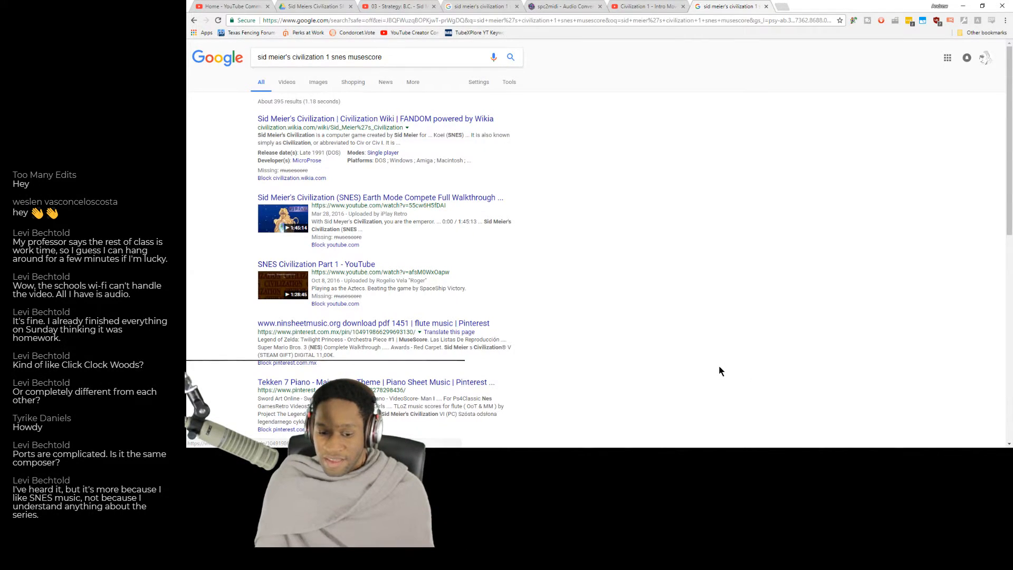
{"action": "scroll", "coordinate": [720, 371], "scroll_direction": "down", "scroll_amount": 4}
{"action": "scroll", "coordinate": [721, 372], "scroll_direction": "down", "scroll_amount": 3}
{"action": "scroll", "coordinate": [722, 373], "scroll_direction": "up", "scroll_amount": 8}
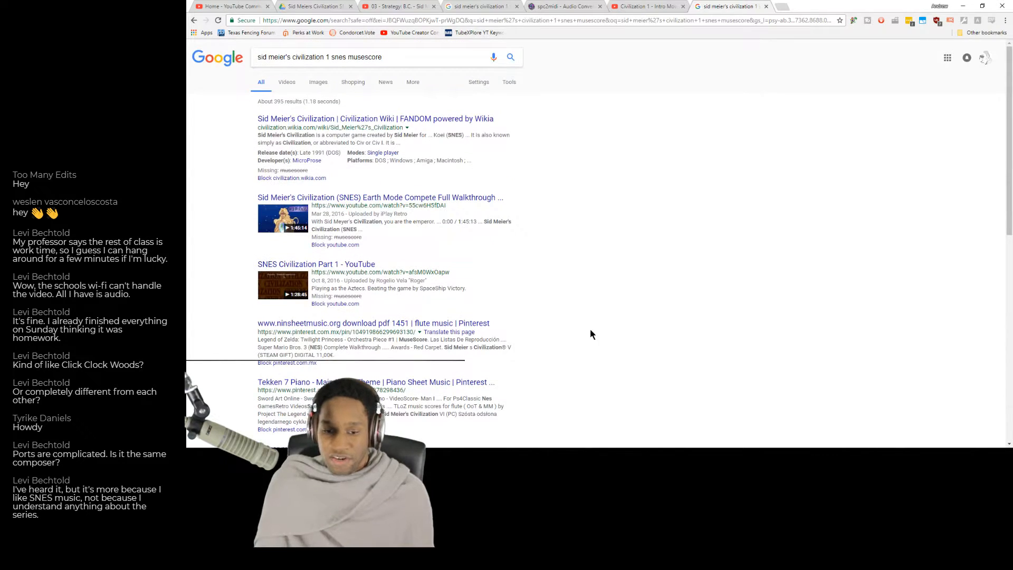
Change the search to "sid meier's civilization 1 spc" and open the Zophar's Domain page of Nintendo SNES (SPC) music.
{"action": "left_click_drag", "start_coordinate": [331, 57], "coordinate": [536, 70]}
{"action": "type", "text": "spc"}
{"action": "key", "text": "Return"}
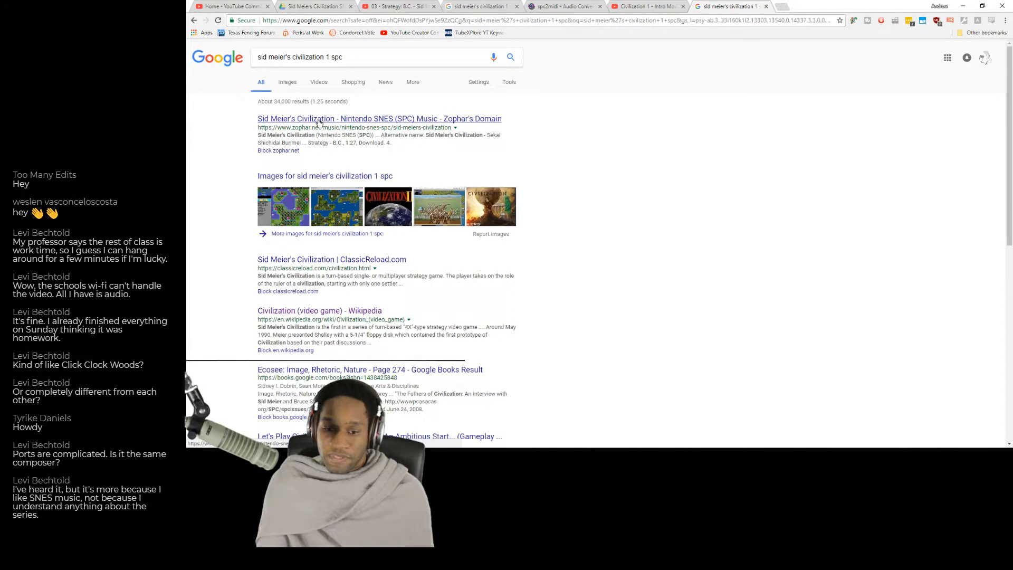
{"action": "left_click", "coordinate": [318, 120]}
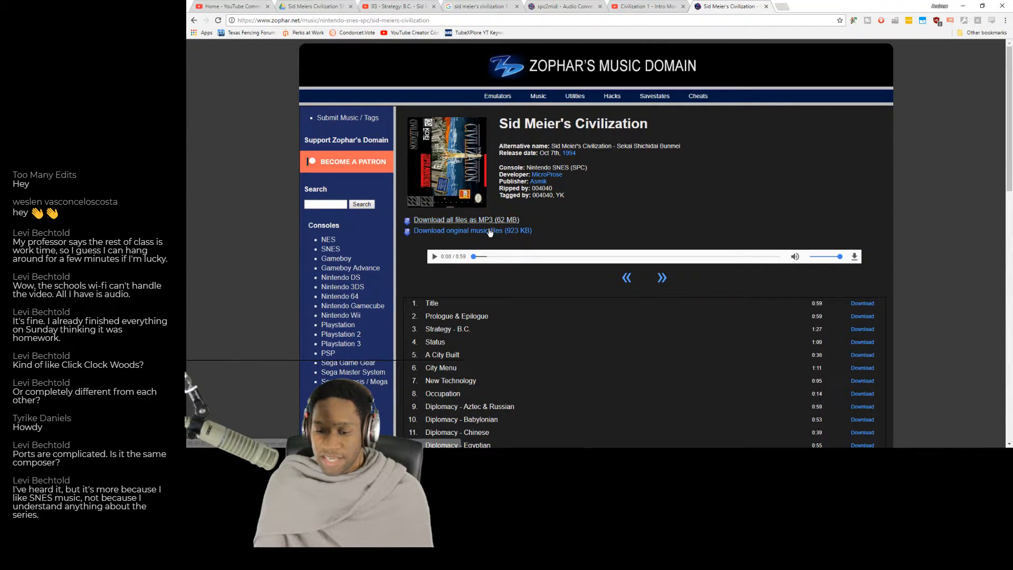
Look through the track list of the Sid Meier's Civilization soundtrack on Zophar's Domain down to Hall of Fame.
{"action": "scroll", "coordinate": [524, 301], "scroll_direction": "down", "scroll_amount": 1}
{"action": "scroll", "coordinate": [524, 301], "scroll_direction": "down", "scroll_amount": 2}
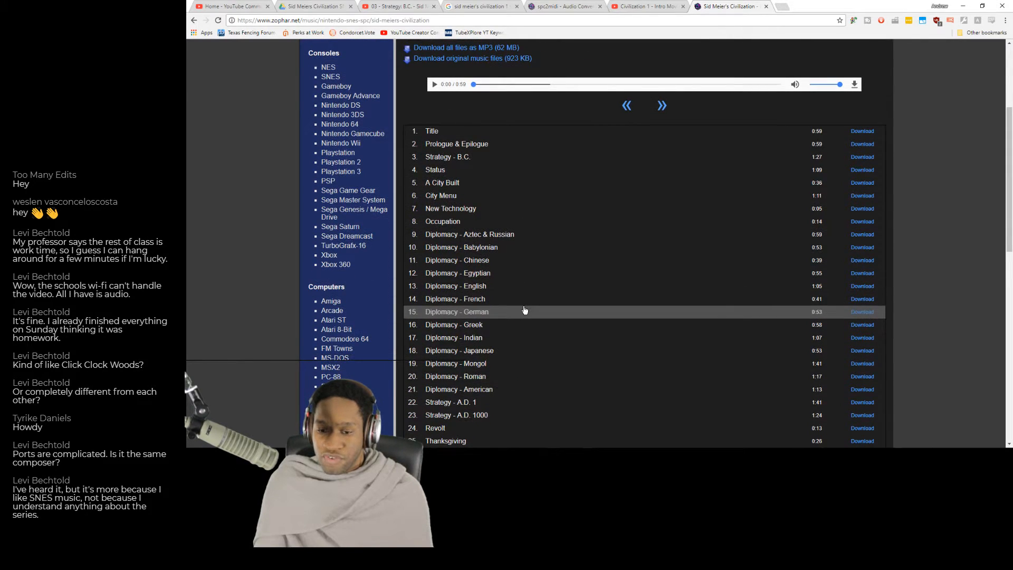
{"action": "scroll", "coordinate": [523, 303], "scroll_direction": "up", "scroll_amount": 2}
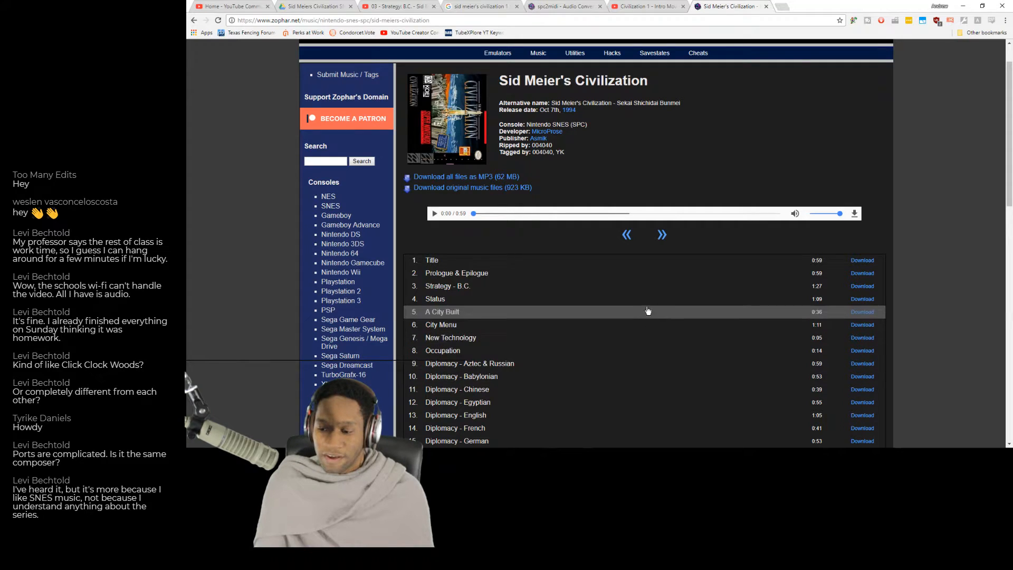
{"action": "scroll", "coordinate": [471, 288], "scroll_direction": "down", "scroll_amount": 3}
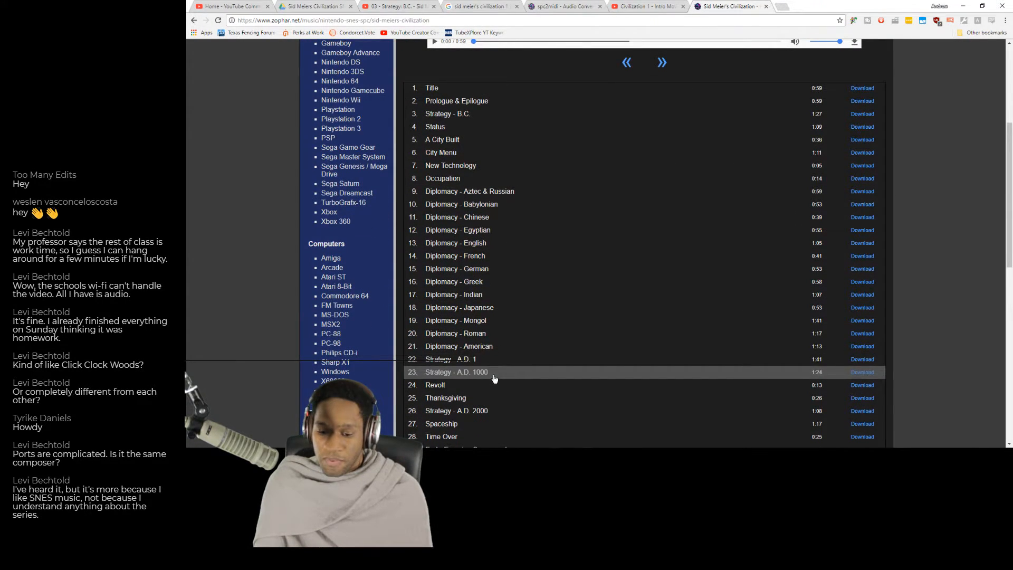
{"action": "scroll", "coordinate": [494, 378], "scroll_direction": "down", "scroll_amount": 2}
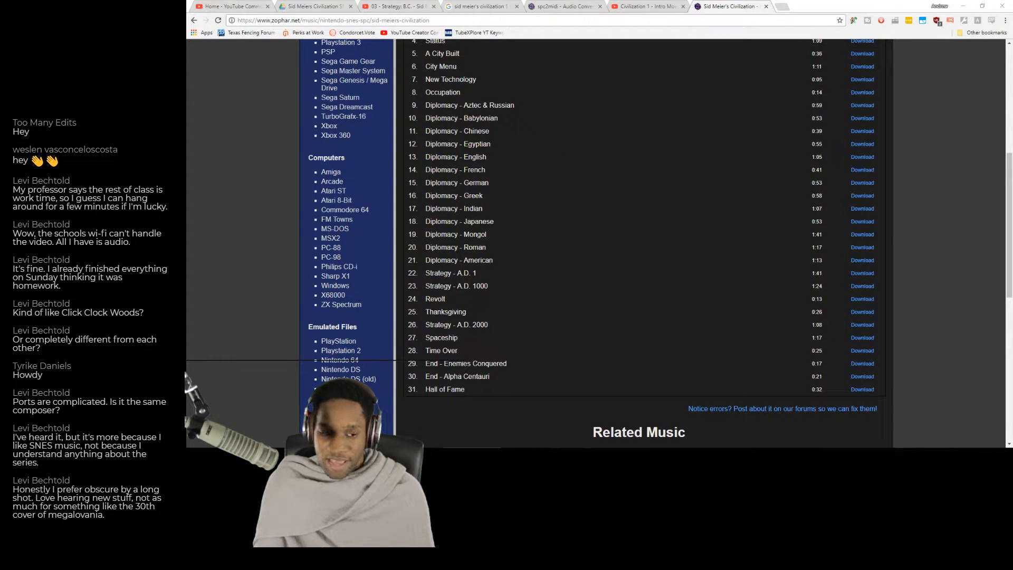
Check the MIDI files in the "Sid Meier's Civilization - SNES Eras" folder, and bring up the spc2midi converter page.
{"action": "left_click_drag", "start_coordinate": [3, 180], "coordinate": [751, 143]}
{"action": "double_click", "coordinate": [580, 179]}
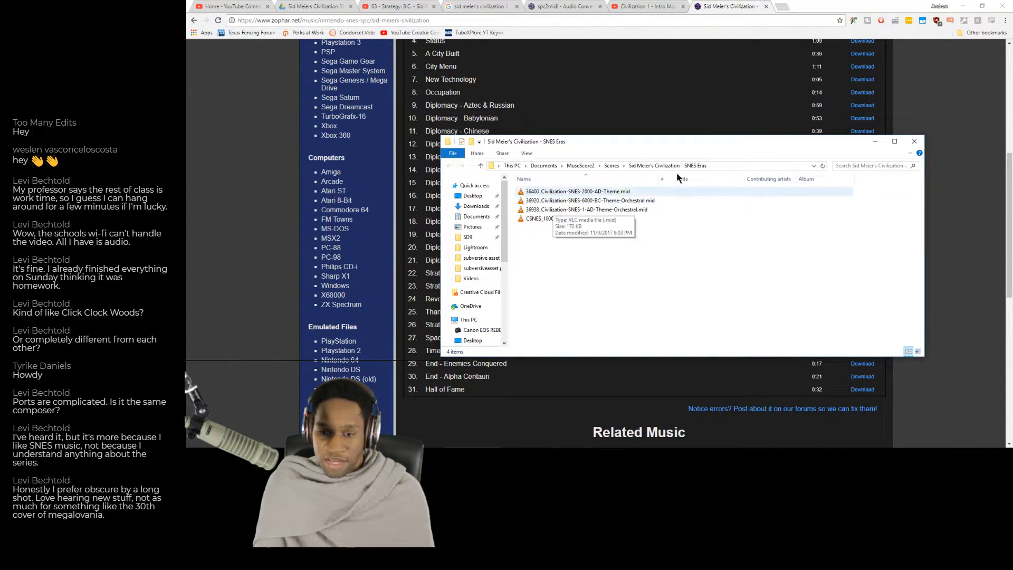
{"action": "left_click", "coordinate": [938, 115]}
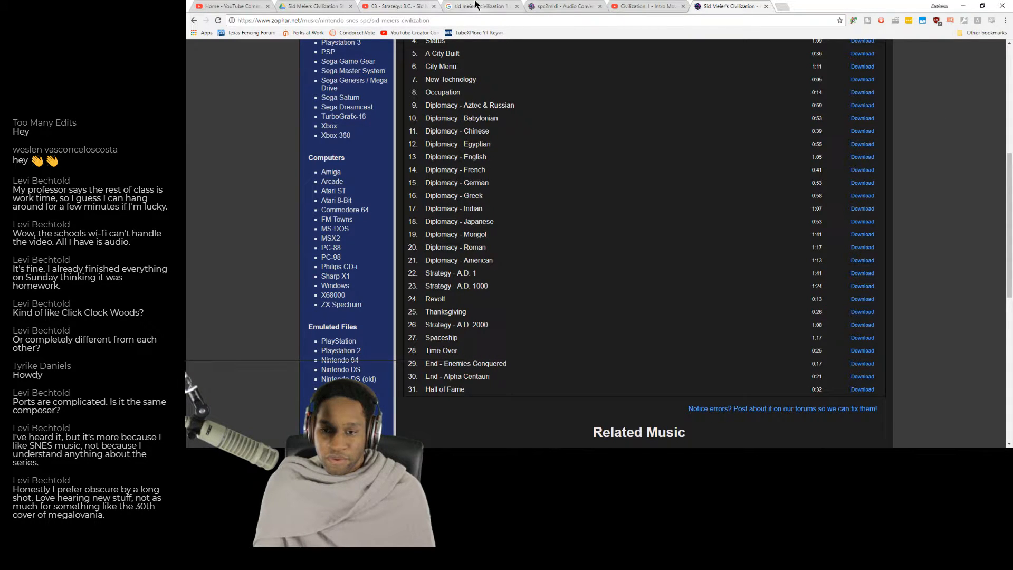
{"action": "left_click", "coordinate": [562, 6]}
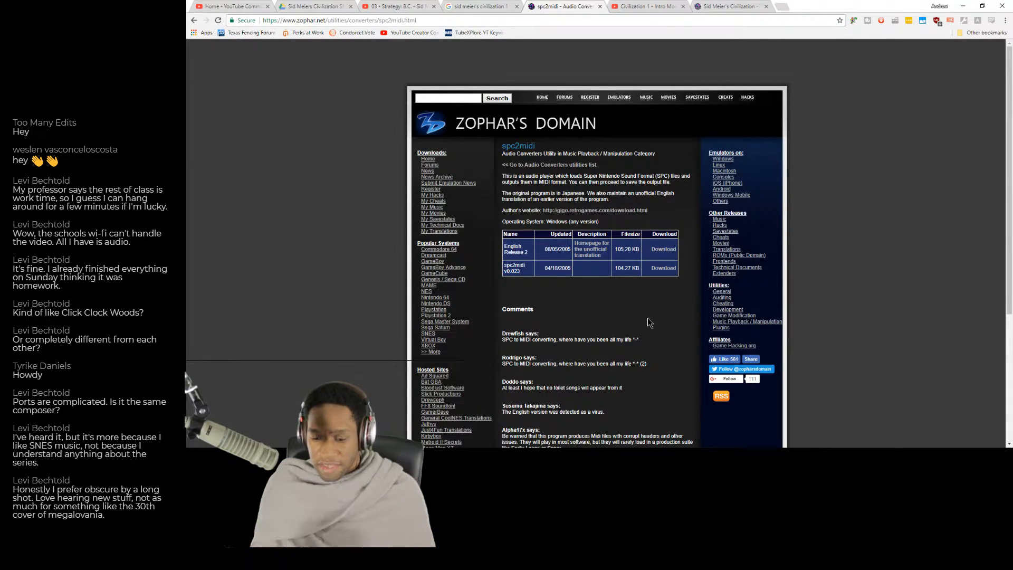
Switch to MuseScore, close the Spinach_Rag_Sax_Quartet and Kraid's_Lair scores, and review the MIDI import track list of the 6000 BC theme.
{"action": "mouse_move", "coordinate": [725, 456]}
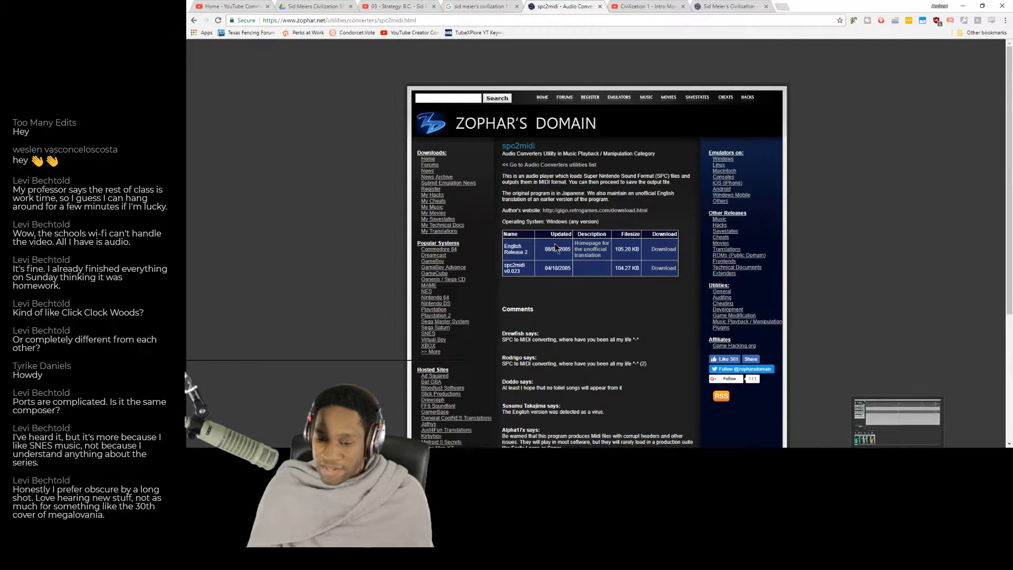
{"action": "key", "text": "alt+Tab"}
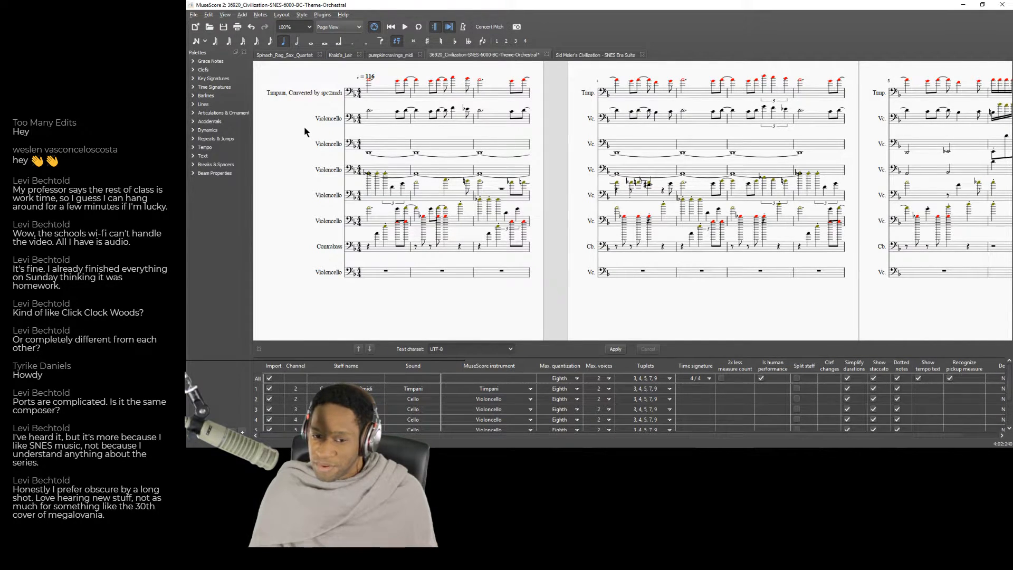
{"action": "left_click", "coordinate": [320, 54]}
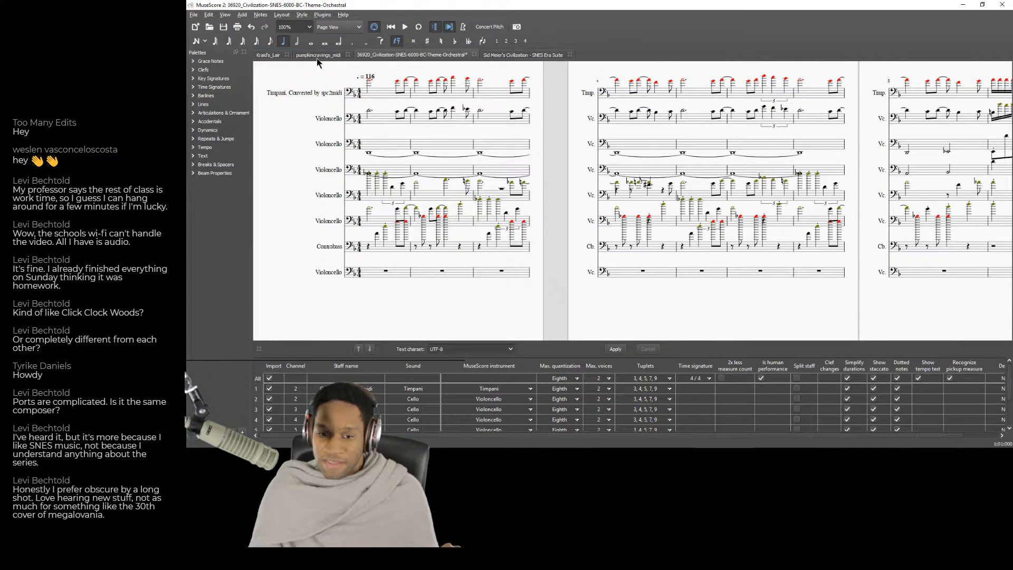
{"action": "left_click", "coordinate": [287, 54]}
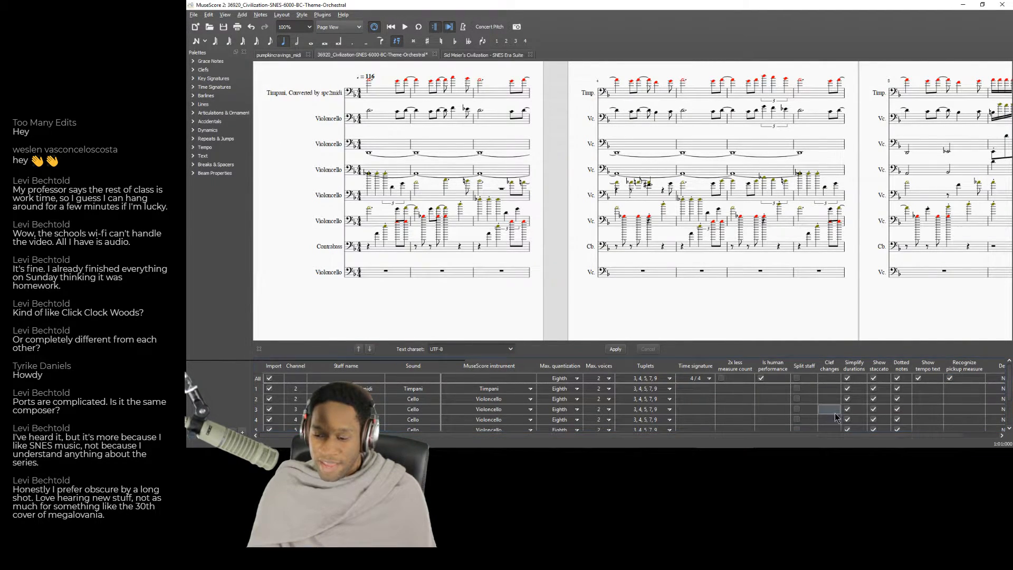
{"action": "scroll", "coordinate": [1006, 423], "scroll_direction": "down", "scroll_amount": 2}
{"action": "scroll", "coordinate": [1006, 423], "scroll_direction": "up", "scroll_amount": 2}
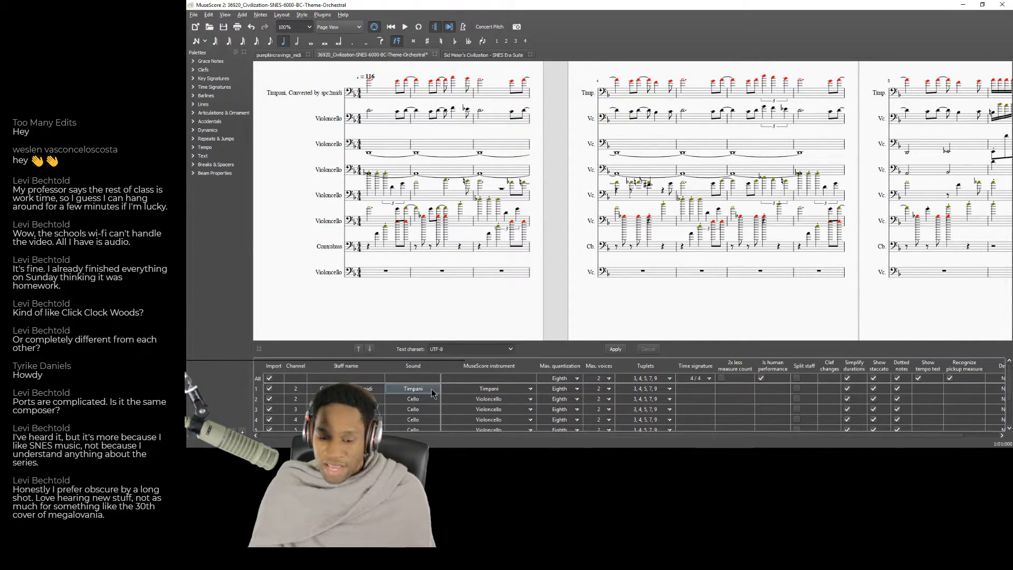
Review the rest of the MIDI import tracks and play the 6000 BC theme from the third staff's first measure, stopping after several measures.
{"action": "scroll", "coordinate": [507, 419], "scroll_direction": "down", "scroll_amount": 2}
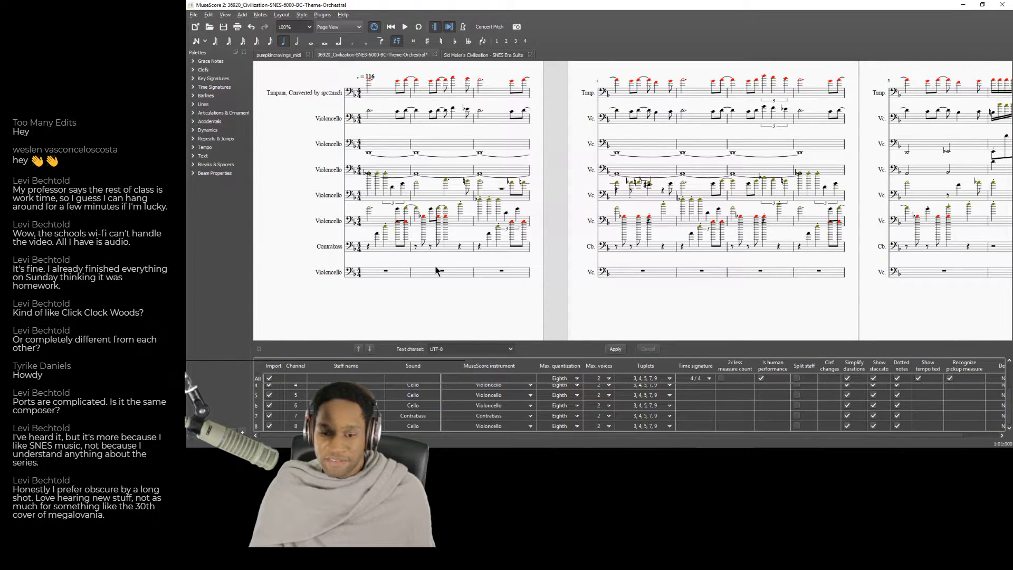
{"action": "left_click", "coordinate": [391, 144]}
{"action": "left_click", "coordinate": [405, 27]}
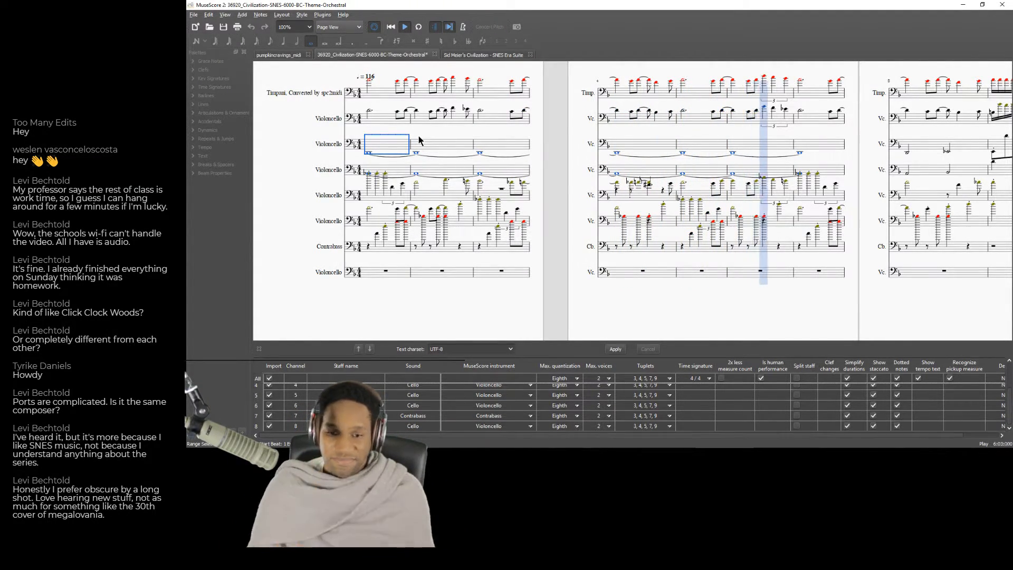
{"action": "left_click", "coordinate": [404, 25]}
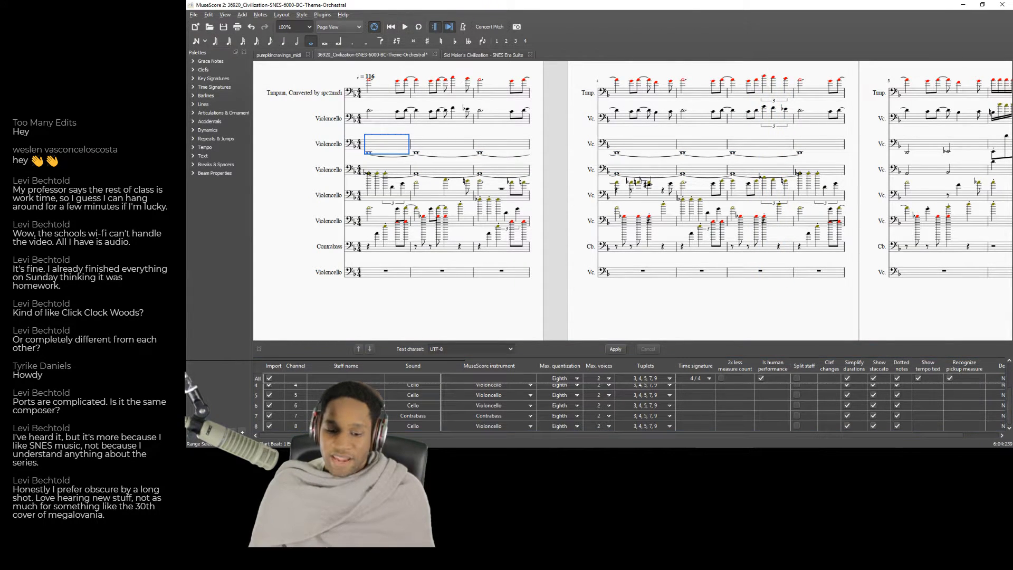
Switch to the browser, listen to the opening of the YouTube track "03 - Strategy: B.C.", pause it, and return to MuseScore.
{"action": "mouse_move", "coordinate": [327, 456]}
{"action": "left_click", "coordinate": [373, 424]}
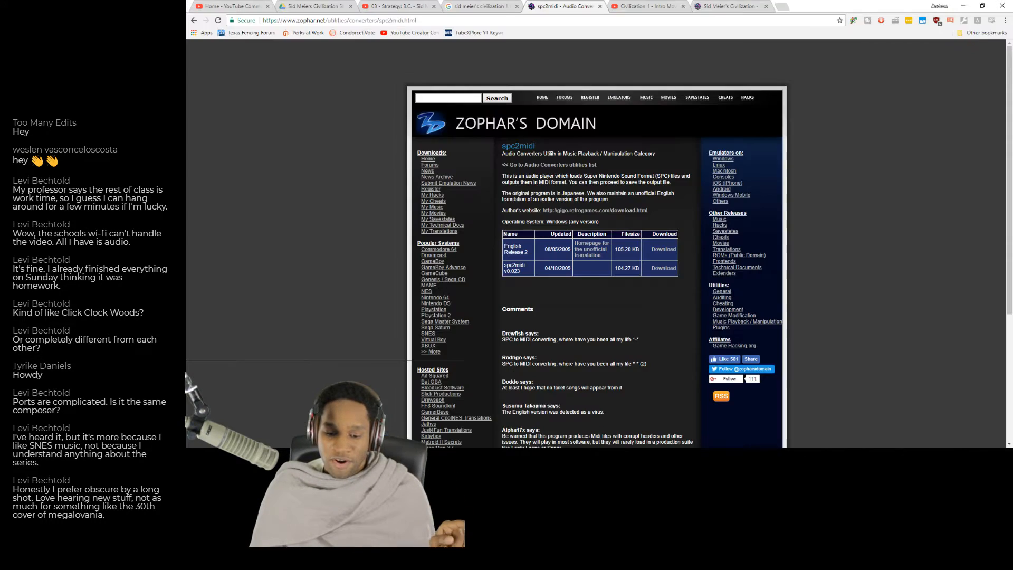
{"action": "left_click", "coordinate": [398, 5]}
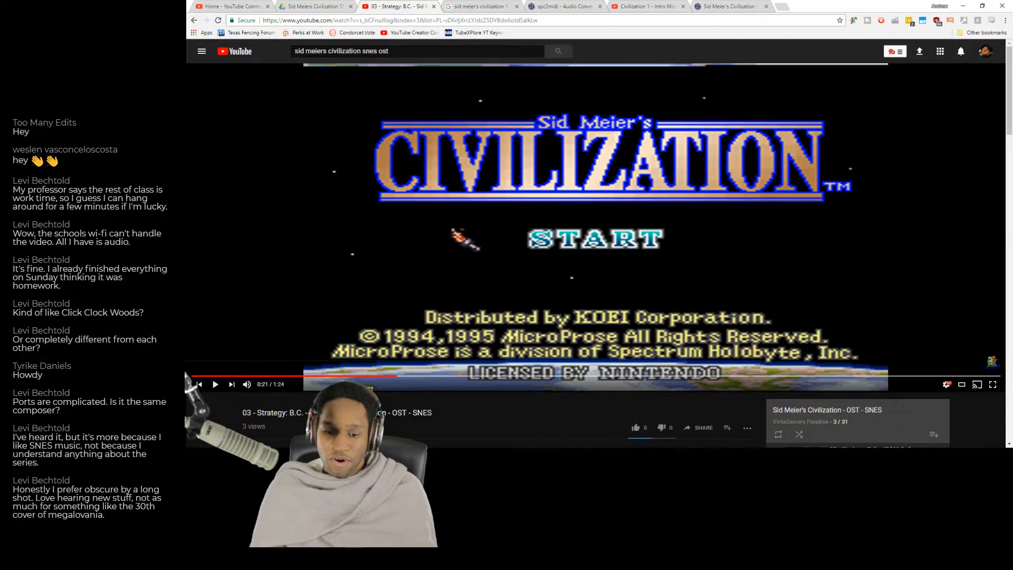
{"action": "left_click", "coordinate": [215, 385]}
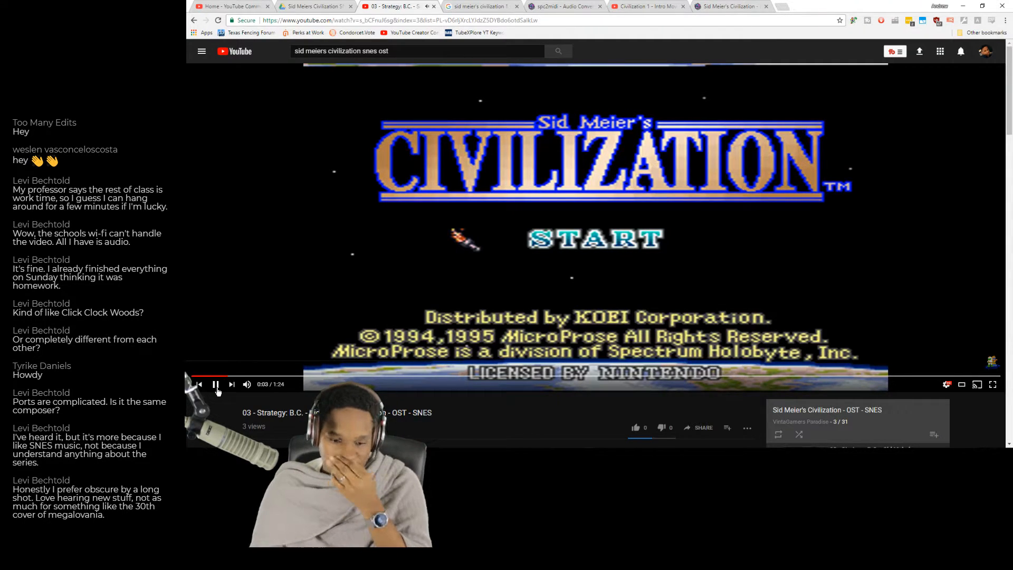
{"action": "left_click", "coordinate": [216, 385]}
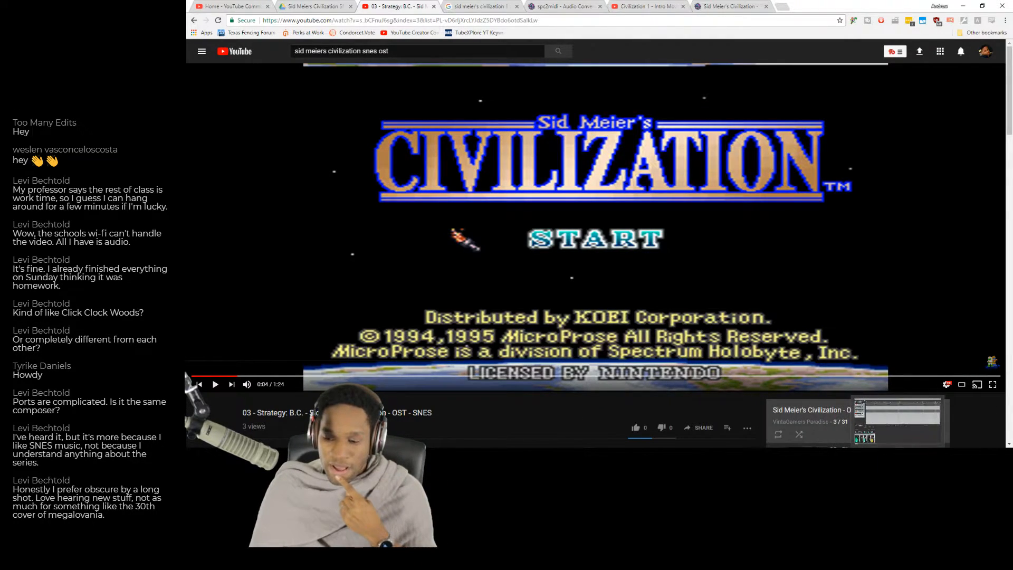
{"action": "left_click", "coordinate": [785, 456]}
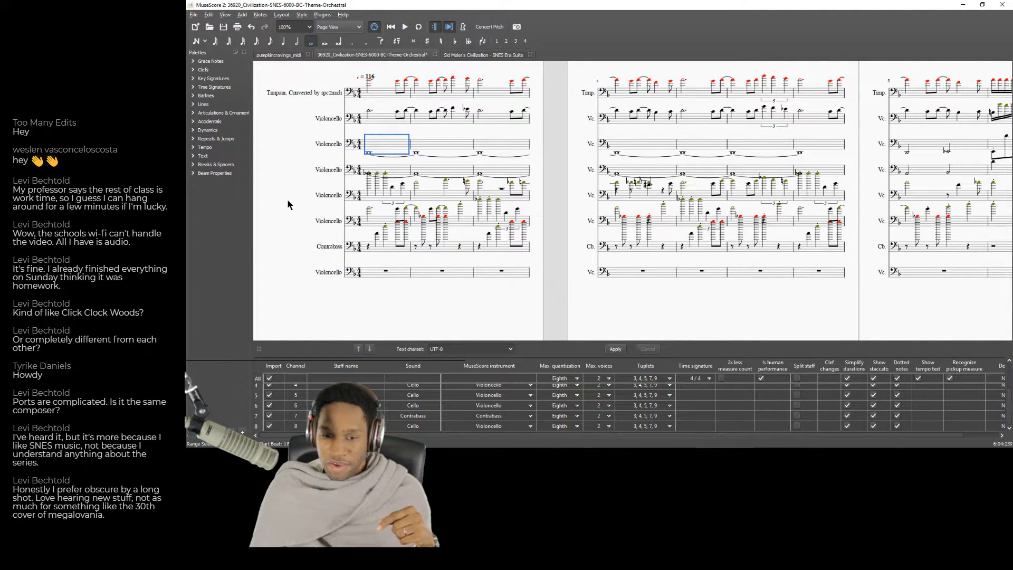
Compare the SNES Era Suite with the 6000 BC theme, and apply the one-flat key signature to the suite from its first measure.
{"action": "left_click", "coordinate": [483, 56]}
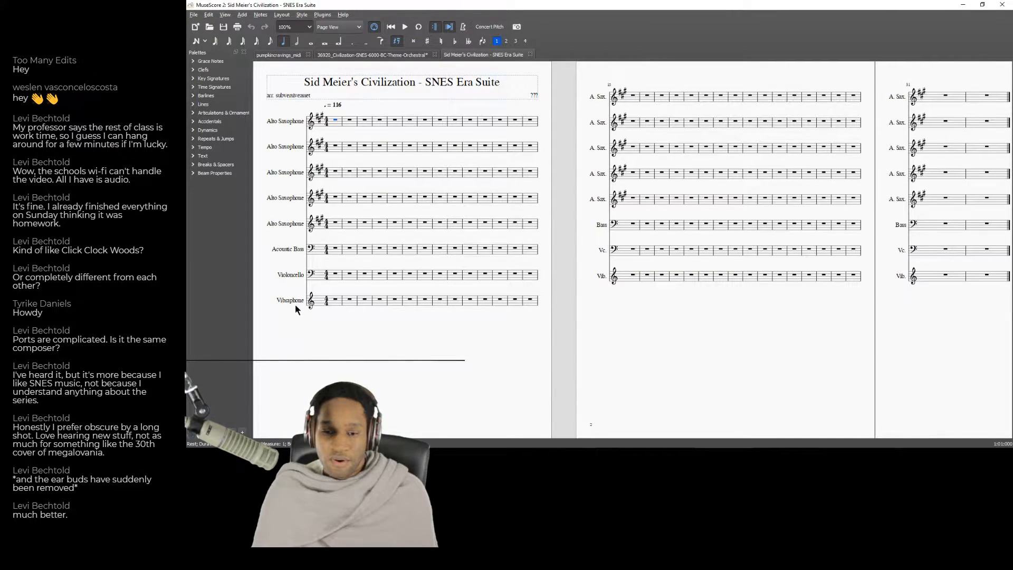
{"action": "left_click", "coordinate": [352, 56]}
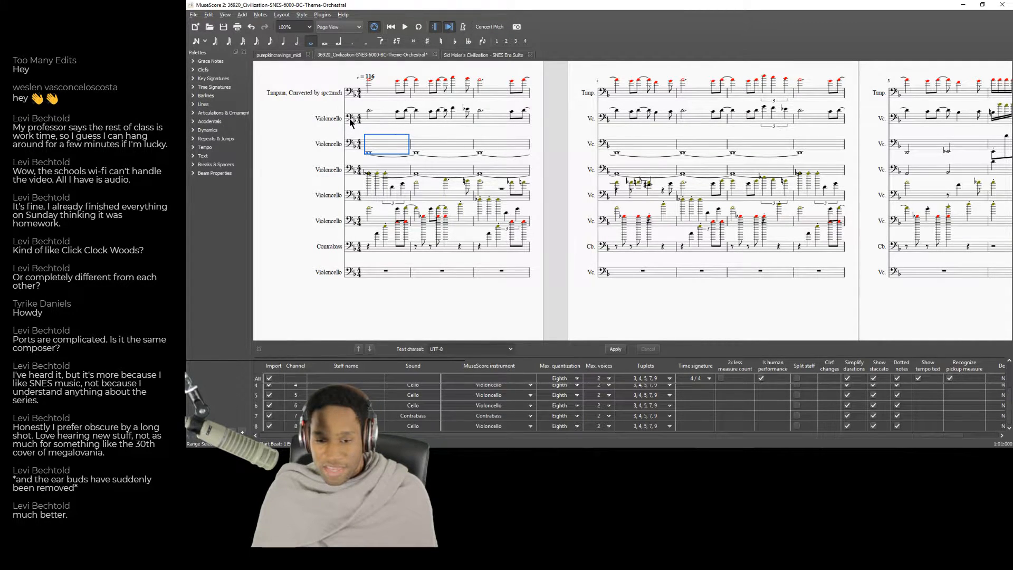
{"action": "left_click", "coordinate": [506, 55]}
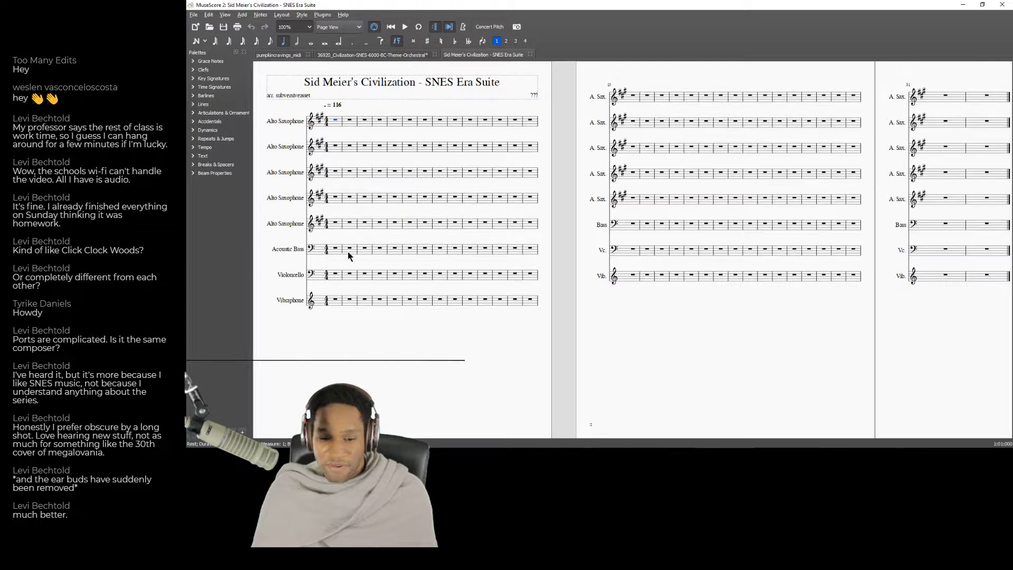
{"action": "left_click", "coordinate": [194, 71]}
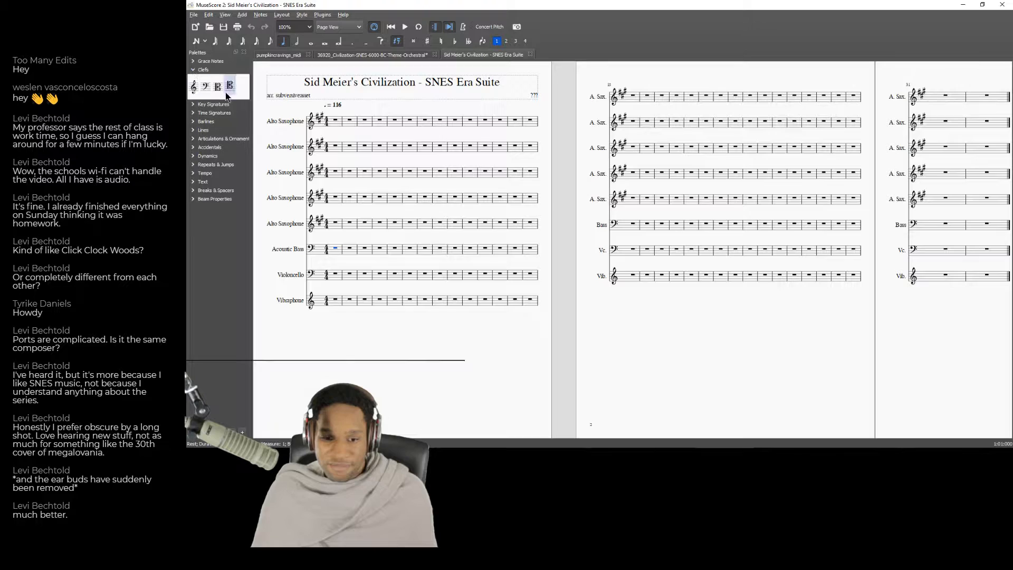
{"action": "left_click", "coordinate": [194, 105]}
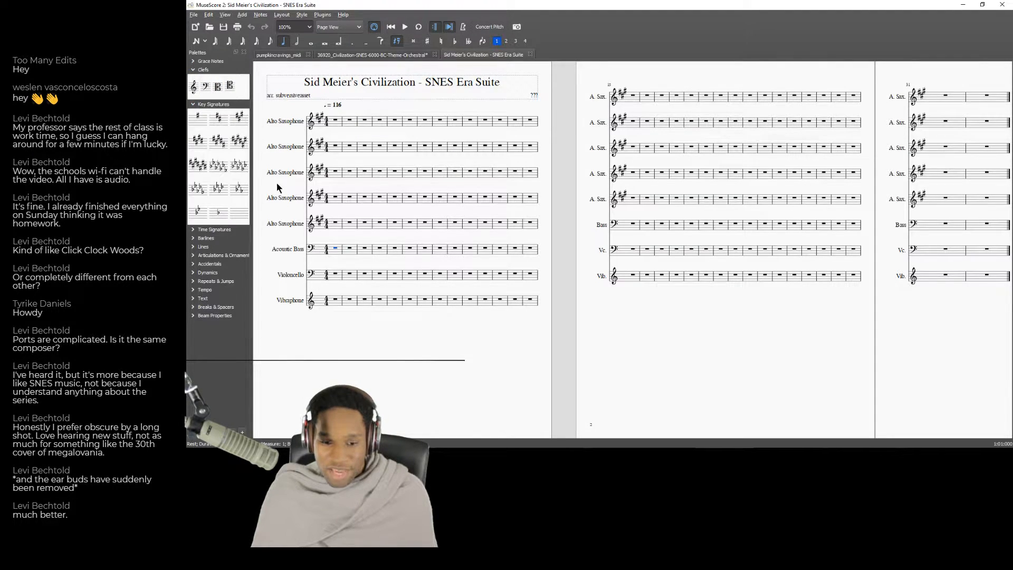
{"action": "left_click_drag", "start_coordinate": [211, 211], "coordinate": [333, 252]}
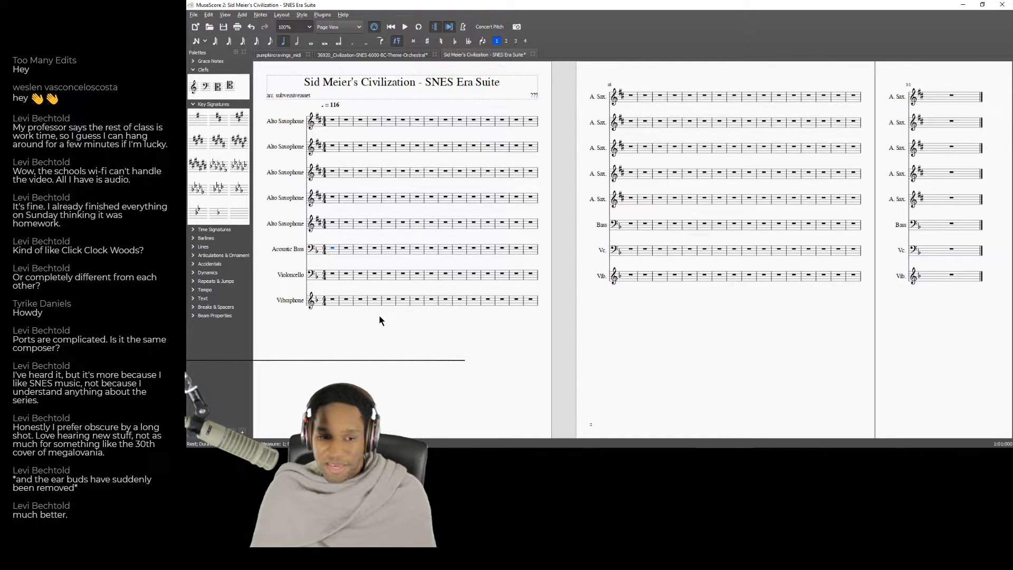
Look through the 6000 BC theme score to its last page and back to the start, hiding the MIDI import panel.
{"action": "left_click", "coordinate": [370, 55]}
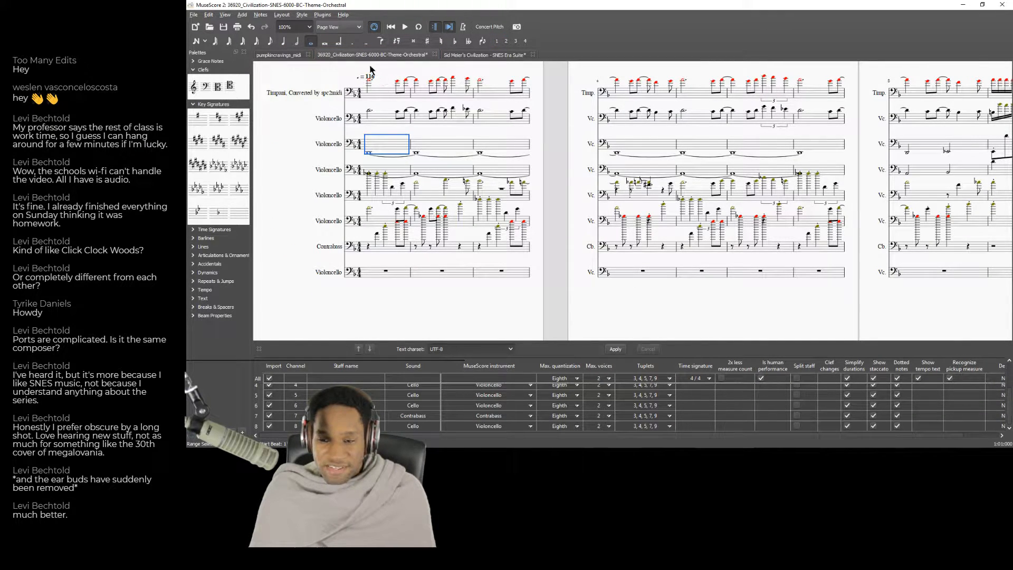
{"action": "left_click_drag", "start_coordinate": [859, 294], "coordinate": [364, 271]}
{"action": "left_click_drag", "start_coordinate": [755, 293], "coordinate": [308, 290]}
{"action": "left_click_drag", "start_coordinate": [686, 275], "coordinate": [389, 238]}
{"action": "left_click_drag", "start_coordinate": [453, 327], "coordinate": [316, 337]}
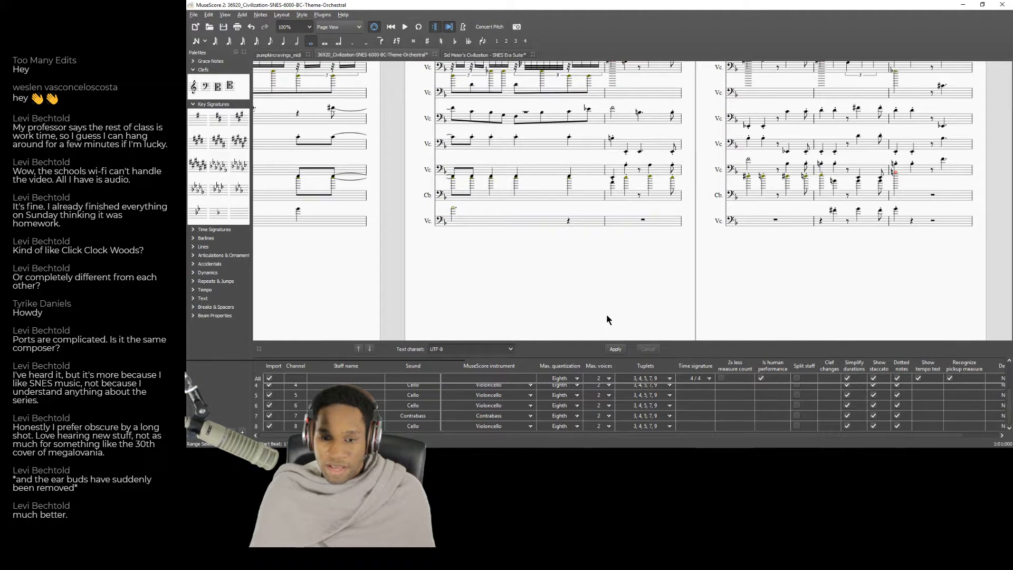
{"action": "left_click_drag", "start_coordinate": [856, 306], "coordinate": [758, 316]}
{"action": "left_click", "coordinate": [259, 348]}
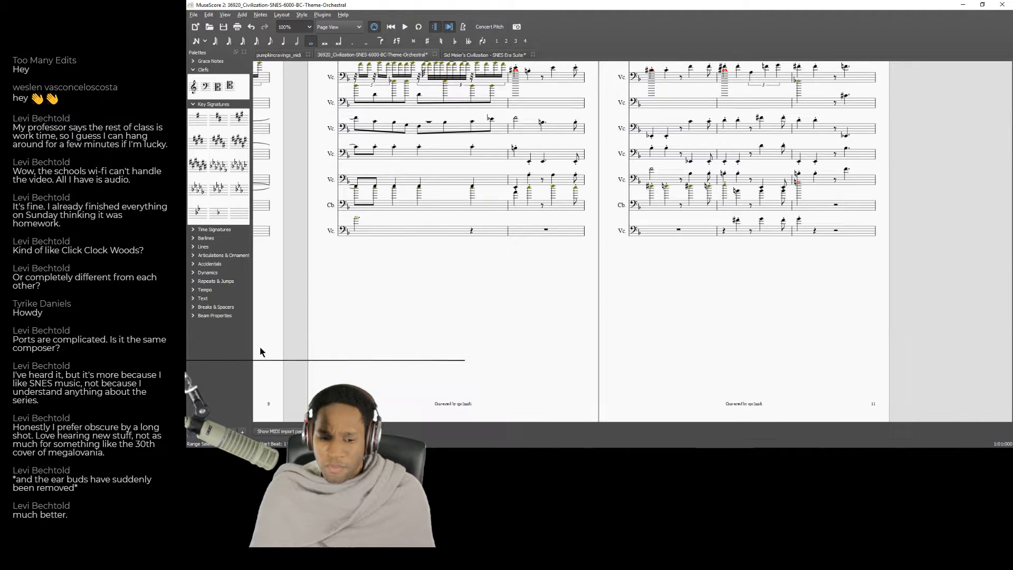
{"action": "left_click_drag", "start_coordinate": [362, 280], "coordinate": [432, 291]}
{"action": "left_click_drag", "start_coordinate": [377, 319], "coordinate": [782, 328]}
{"action": "left_click_drag", "start_coordinate": [298, 313], "coordinate": [769, 325]}
{"action": "left_click_drag", "start_coordinate": [577, 336], "coordinate": [800, 325]}
{"action": "left_click_drag", "start_coordinate": [445, 329], "coordinate": [742, 323]}
{"action": "left_click_drag", "start_coordinate": [321, 334], "coordinate": [715, 320]}
{"action": "left_click_drag", "start_coordinate": [554, 326], "coordinate": [795, 348]}
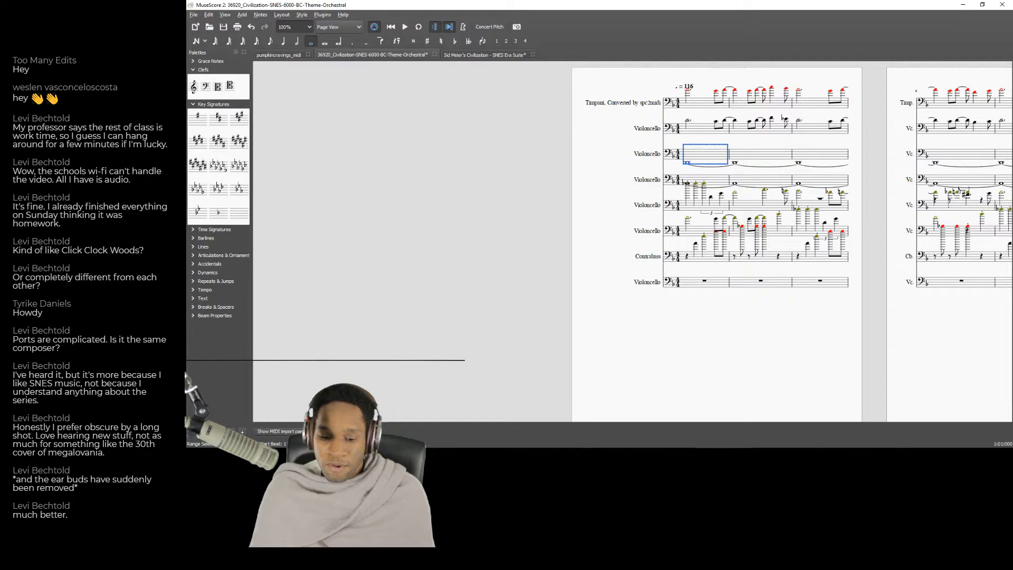
Switch to YouTube, replay the "03 - Strategy: B.C." track from the beginning, pause it, and return to MuseScore.
{"action": "key", "text": "alt+Tab"}
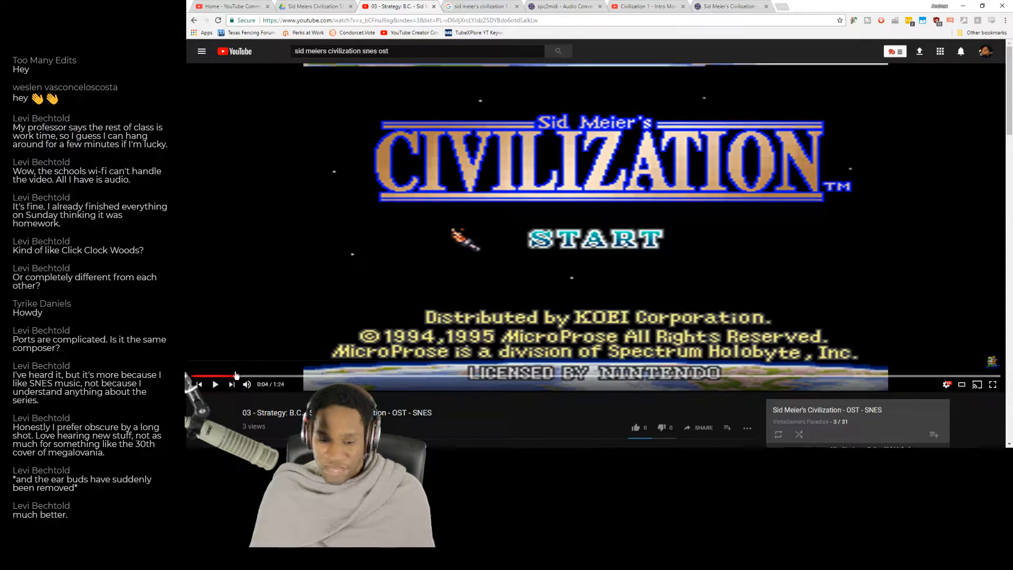
{"action": "left_click", "coordinate": [193, 376]}
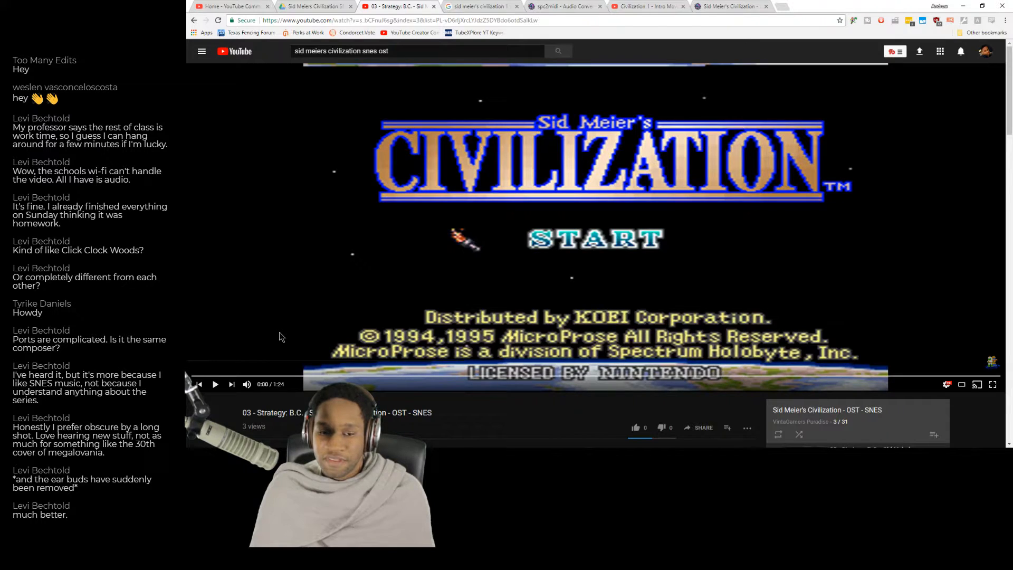
{"action": "left_click", "coordinate": [292, 315]}
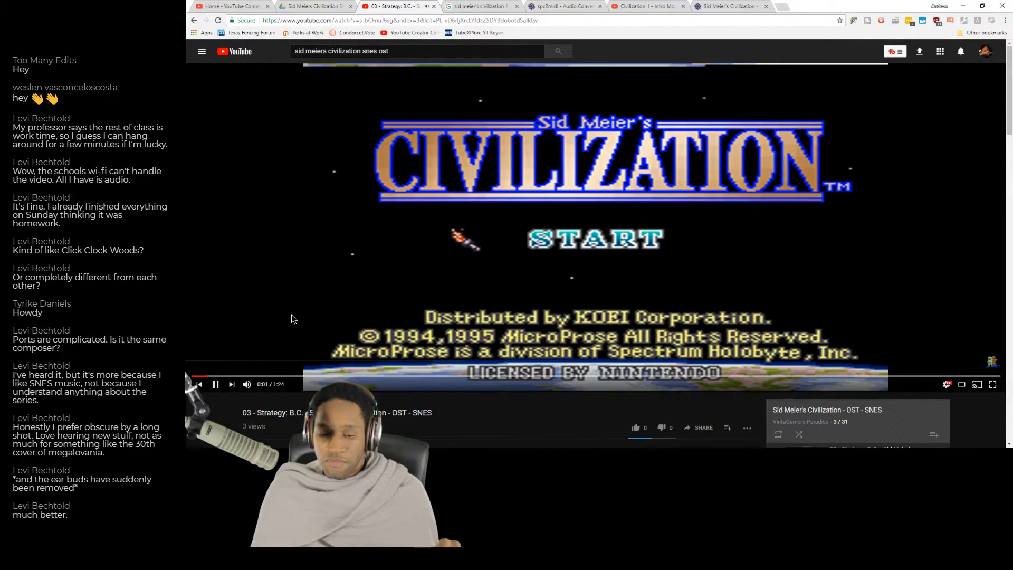
{"action": "left_click", "coordinate": [318, 317]}
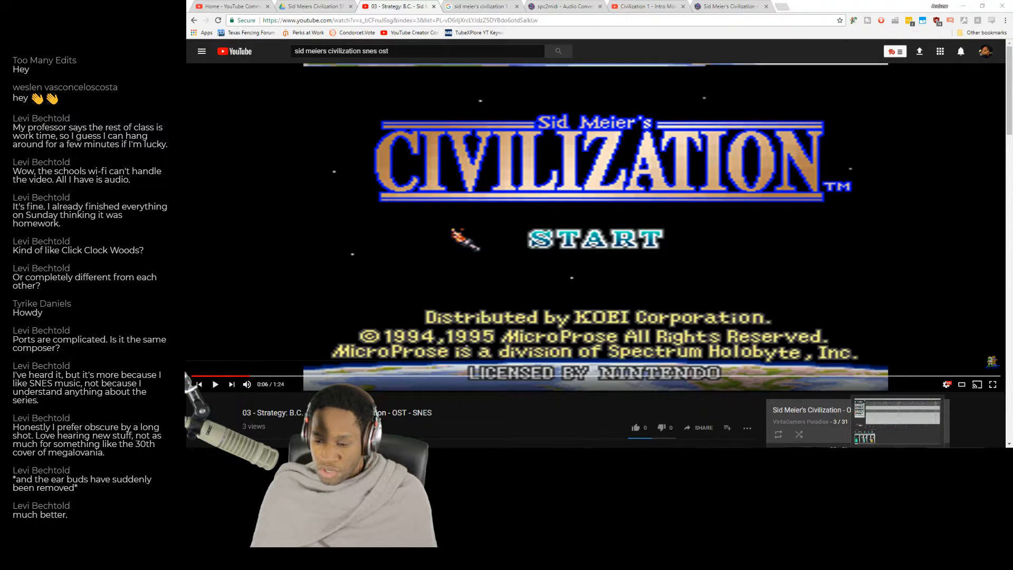
{"action": "left_click", "coordinate": [897, 456]}
Select and copy the 6000 BC theme's third staff, the second Violoncello, from its first measure to the end of the score.
{"action": "left_click", "coordinate": [688, 164]}
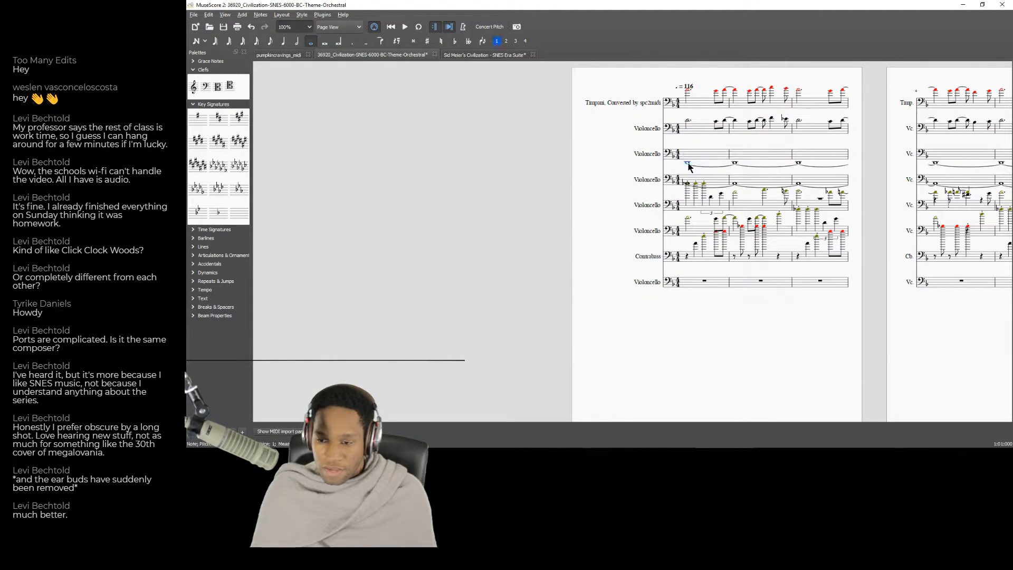
{"action": "left_click_drag", "start_coordinate": [658, 354], "coordinate": [521, 392]}
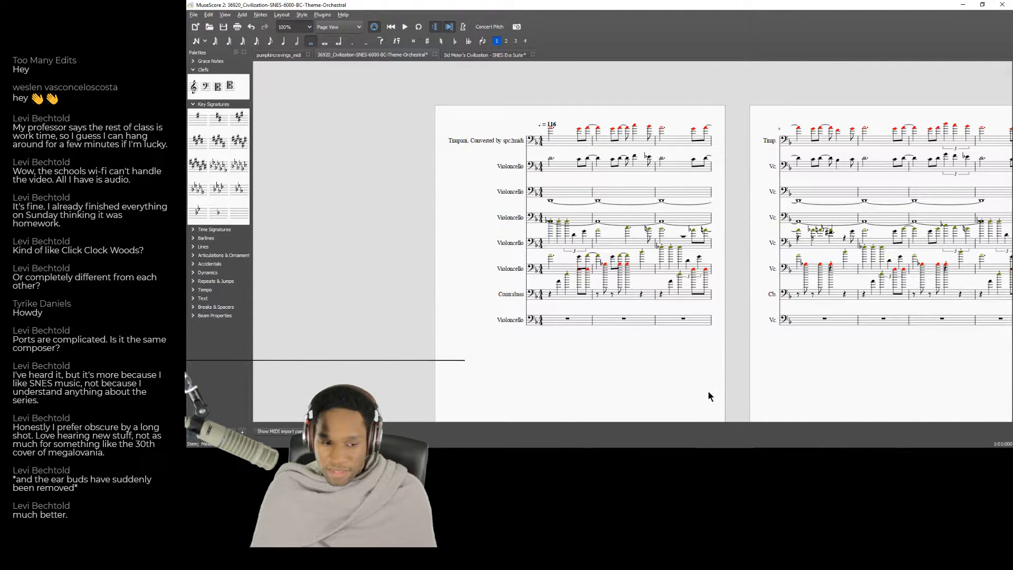
{"action": "left_click", "coordinate": [565, 194]}
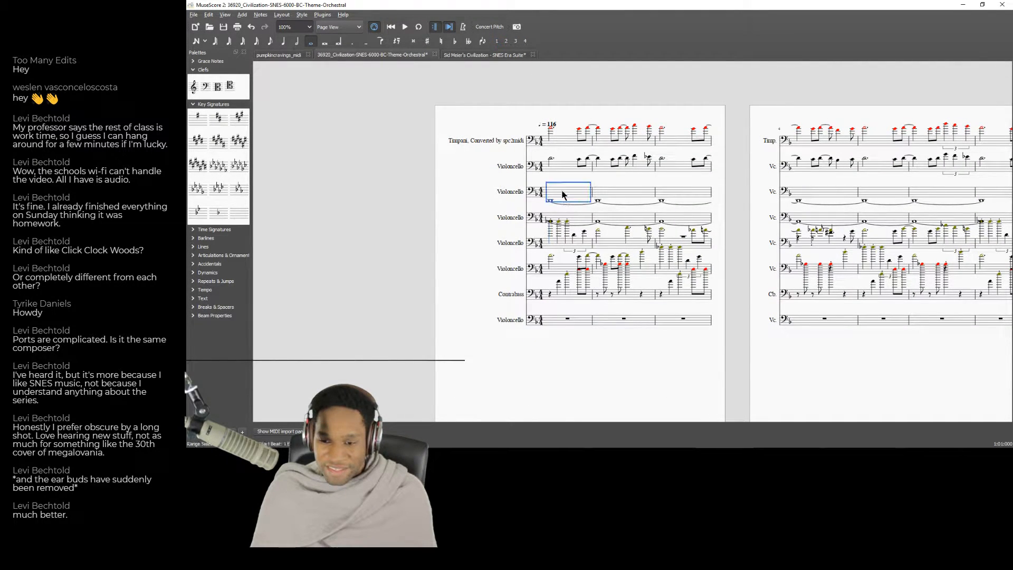
{"action": "key", "text": "shift+Right"}
{"action": "key", "text": "shift+Right"}
{"action": "key", "text": "shift+Right"}
{"action": "key", "text": "shift+Right"}
{"action": "key", "text": "shift+Right"}
{"action": "key", "text": "shift+Right"}
{"action": "key", "text": "shift+Right"}
{"action": "key", "text": "shift+Right"}
{"action": "key", "text": "shift+Right"}
{"action": "key", "text": "shift+Right"}
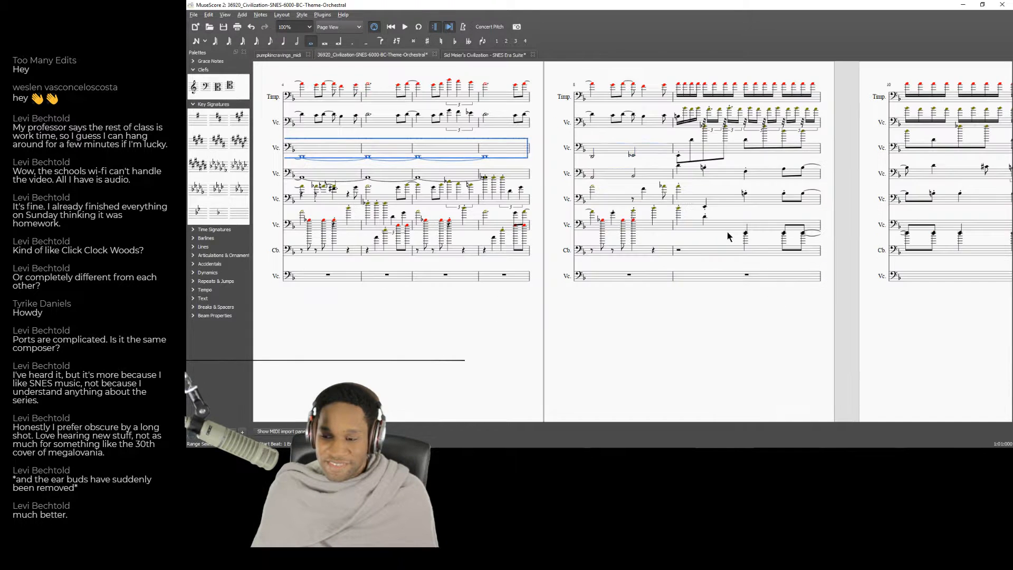
{"action": "key", "text": "shift+Right"}
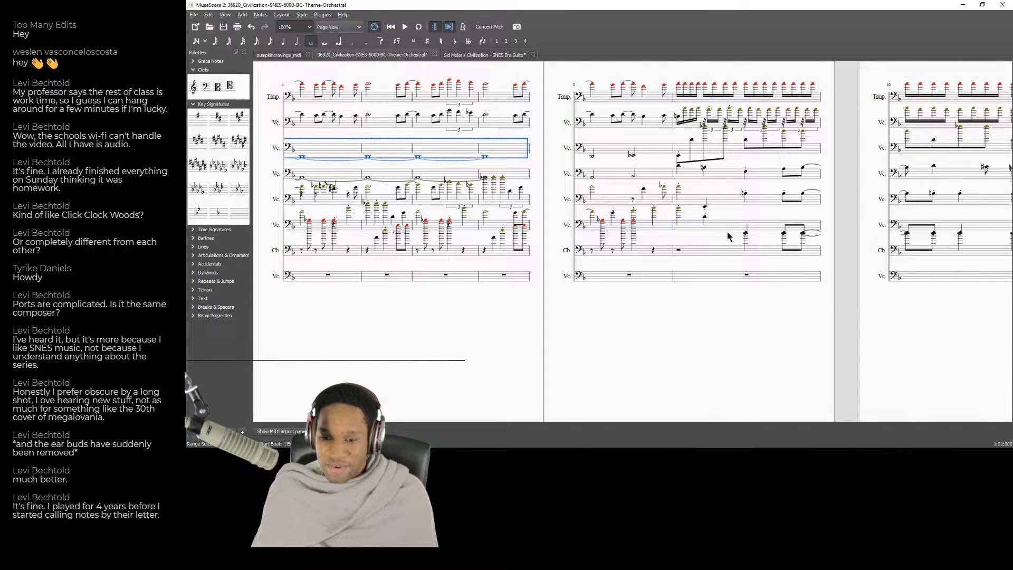
{"action": "key", "text": "shift+Right"}
{"action": "key", "text": "shift+Right"}
{"action": "key", "text": "shift+Right"}
{"action": "key", "text": "shift+Right"}
{"action": "key", "text": "shift+Right"}
{"action": "key", "text": "shift+Right"}
{"action": "key", "text": "shift+Right"}
{"action": "key", "text": "shift+Right"}
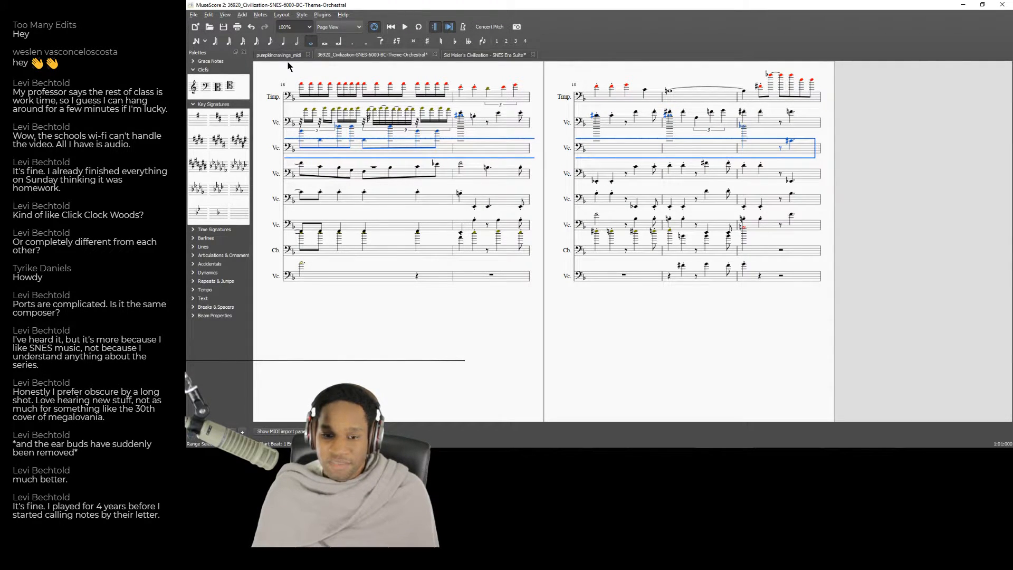
Paste the copied cello part into the SNES Era Suite's Acoustic Bass staff from the first measure and play it back.
{"action": "left_click", "coordinate": [469, 55]}
{"action": "left_click", "coordinate": [331, 251]}
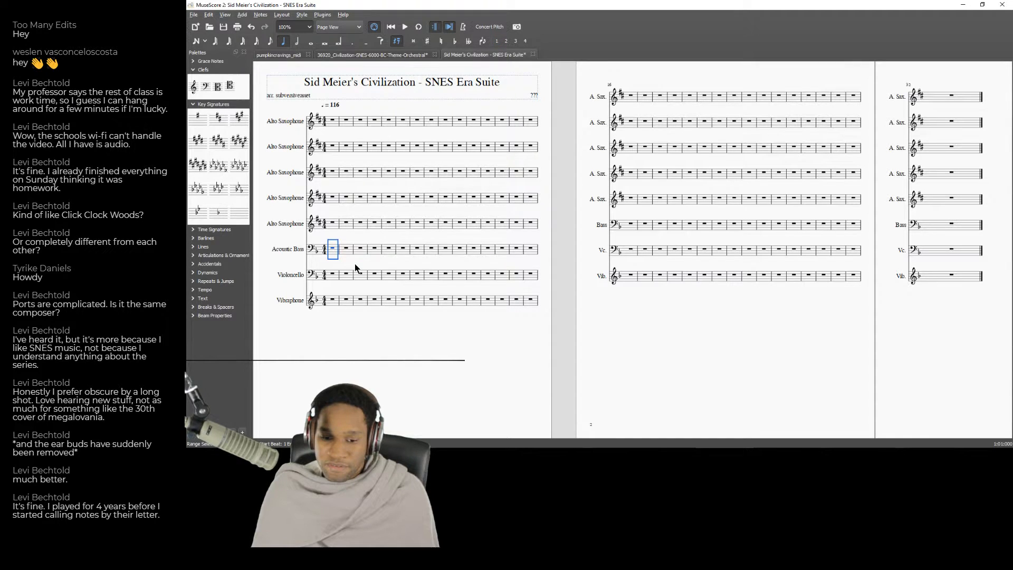
{"action": "key", "text": "ctrl+v"}
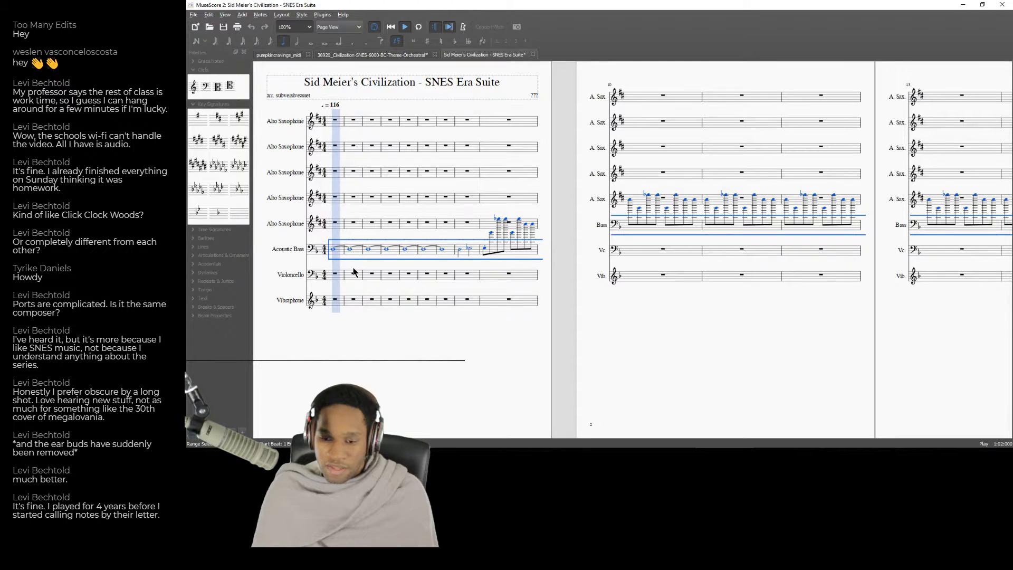
Check the pasted Acoustic Bass notes from measure 9 onward in the SNES Era Suite.
{"action": "left_click", "coordinate": [489, 251]}
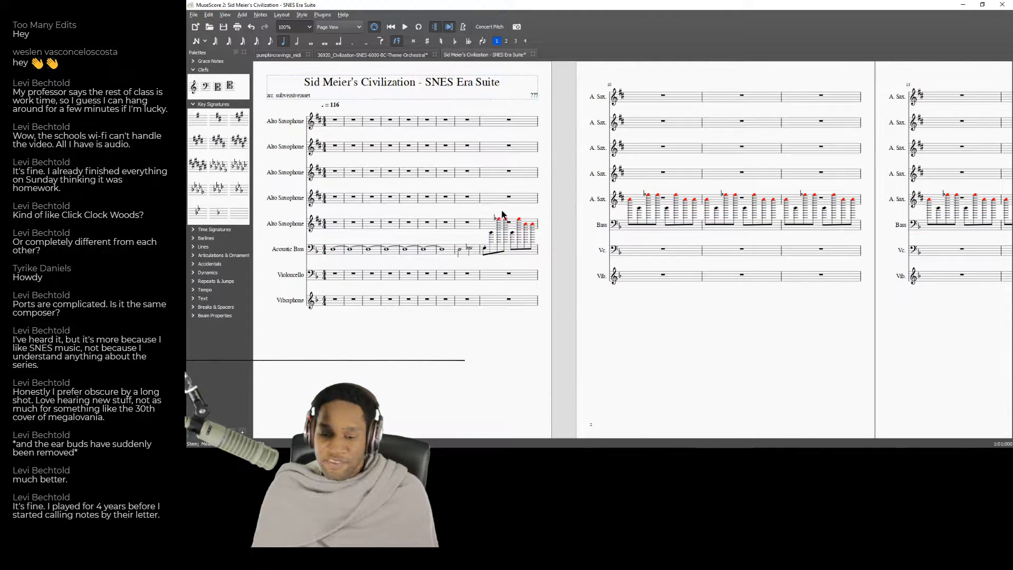
{"action": "left_click", "coordinate": [485, 250]}
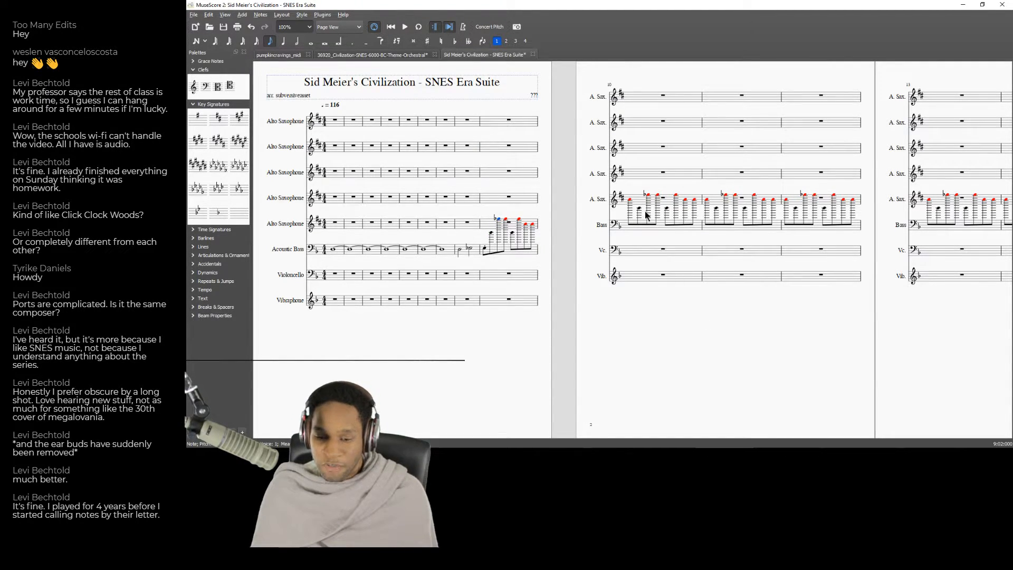
{"action": "left_click_drag", "start_coordinate": [845, 364], "coordinate": [501, 345]}
{"action": "left_click_drag", "start_coordinate": [996, 297], "coordinate": [819, 315]}
{"action": "left_click_drag", "start_coordinate": [485, 346], "coordinate": [997, 348]}
{"action": "left_click_drag", "start_coordinate": [509, 330], "coordinate": [894, 314]}
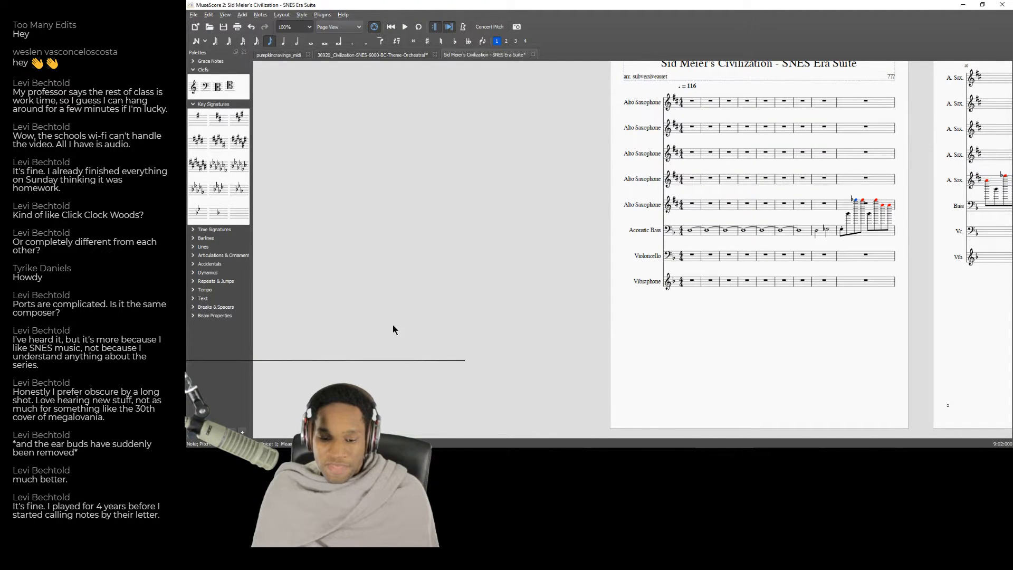
Switch to YouTube, replay the opening seconds of "03 - Strategy: B.C.", and return to the SNES Era Suite score in MuseScore.
{"action": "left_click", "coordinate": [367, 456]}
{"action": "left_click", "coordinate": [193, 376]}
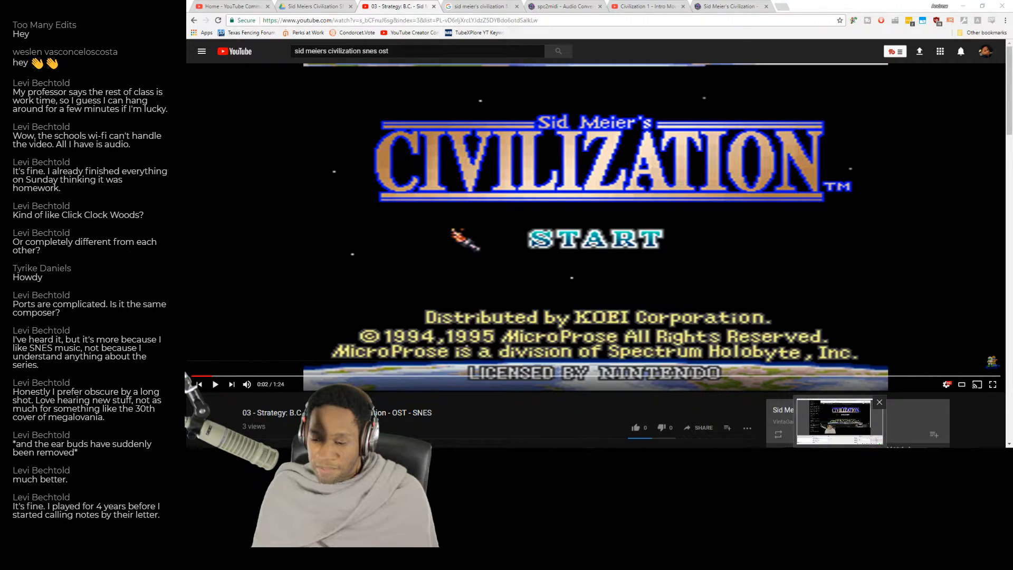
{"action": "key", "text": "alt+Tab"}
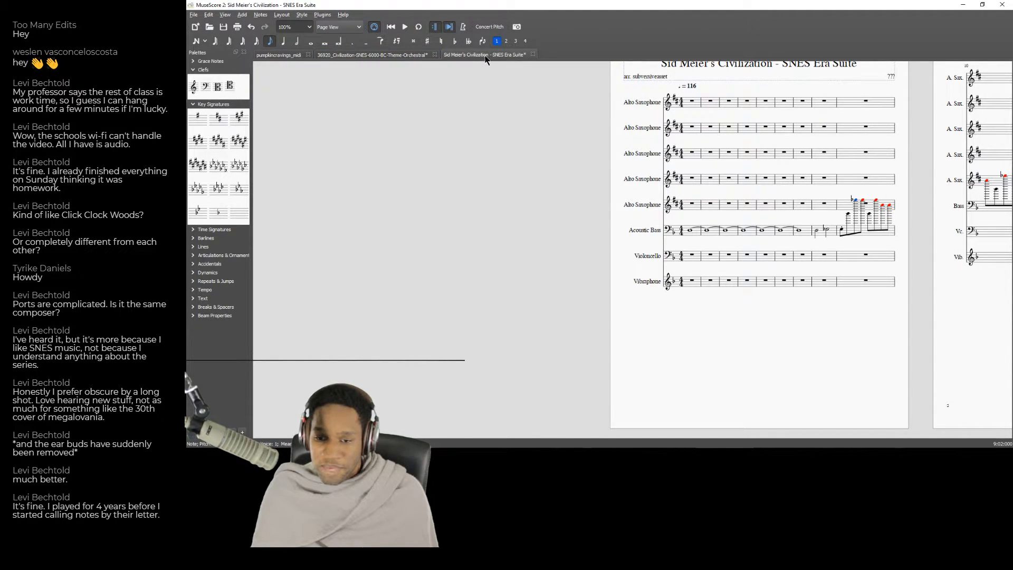
Go back to the first measure of the 6000 BC theme and audition the Contrabass staff's opening notes.
{"action": "left_click", "coordinate": [380, 56]}
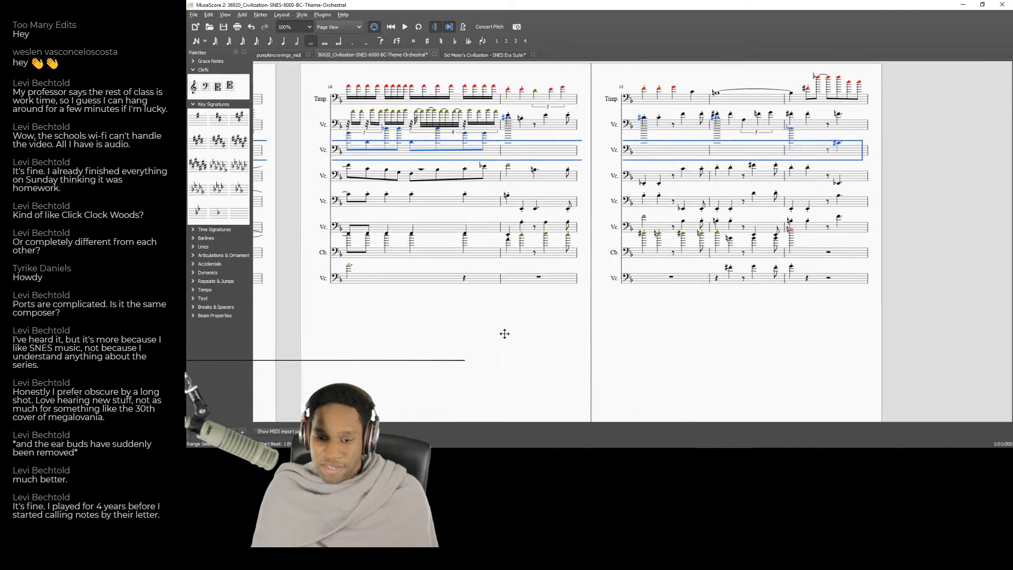
{"action": "left_click", "coordinate": [402, 29]}
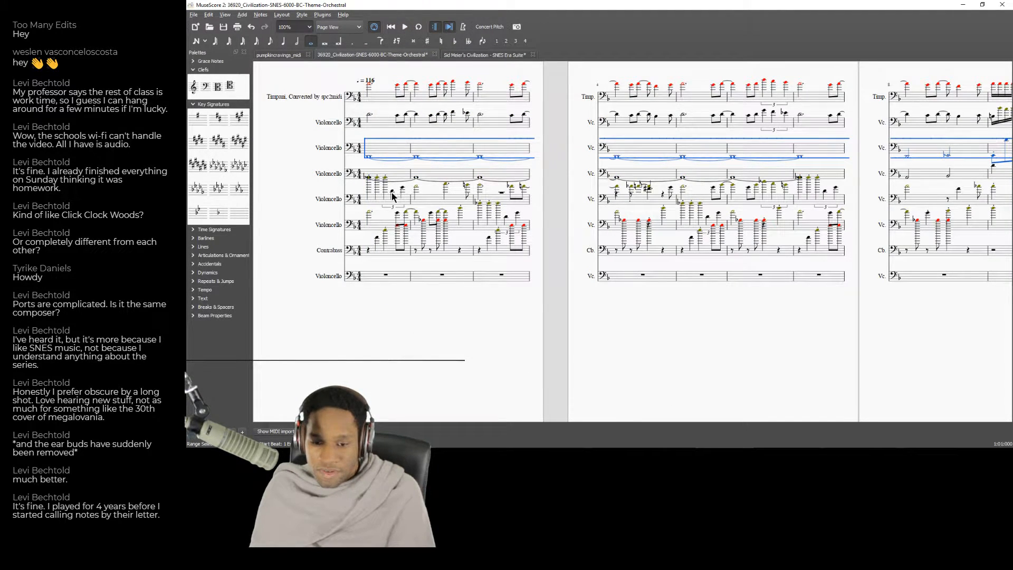
{"action": "left_click", "coordinate": [377, 239]}
{"action": "left_click", "coordinate": [384, 233]}
{"action": "left_click", "coordinate": [392, 258]}
{"action": "left_click", "coordinate": [386, 233]}
{"action": "double_click", "coordinate": [385, 232]}
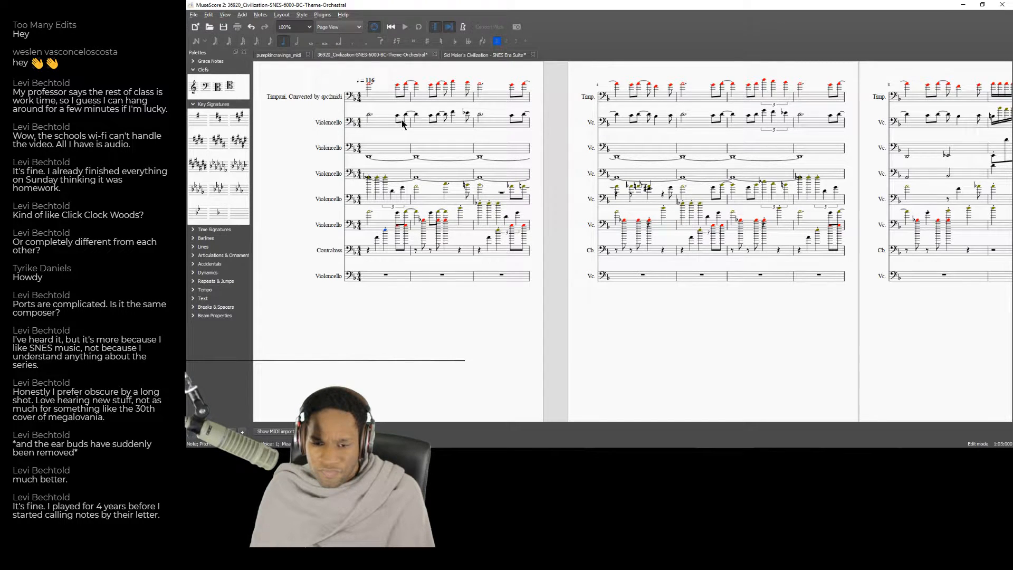
{"action": "key", "text": "Escape"}
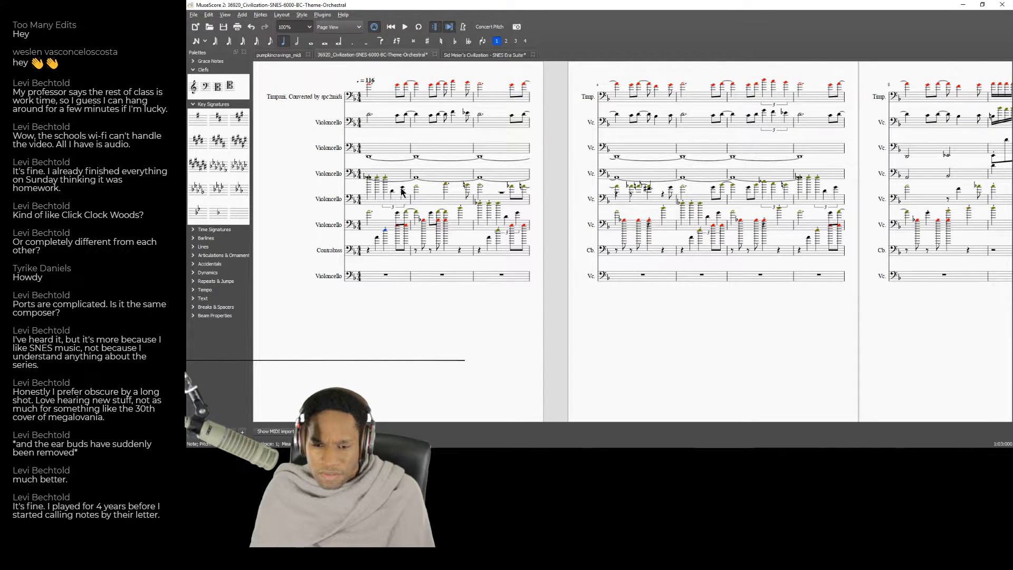
Audition individual notes across the second, fifth and Contrabass staves in the 6000 BC theme's opening measures to compare the parts.
{"action": "left_click", "coordinate": [398, 117]}
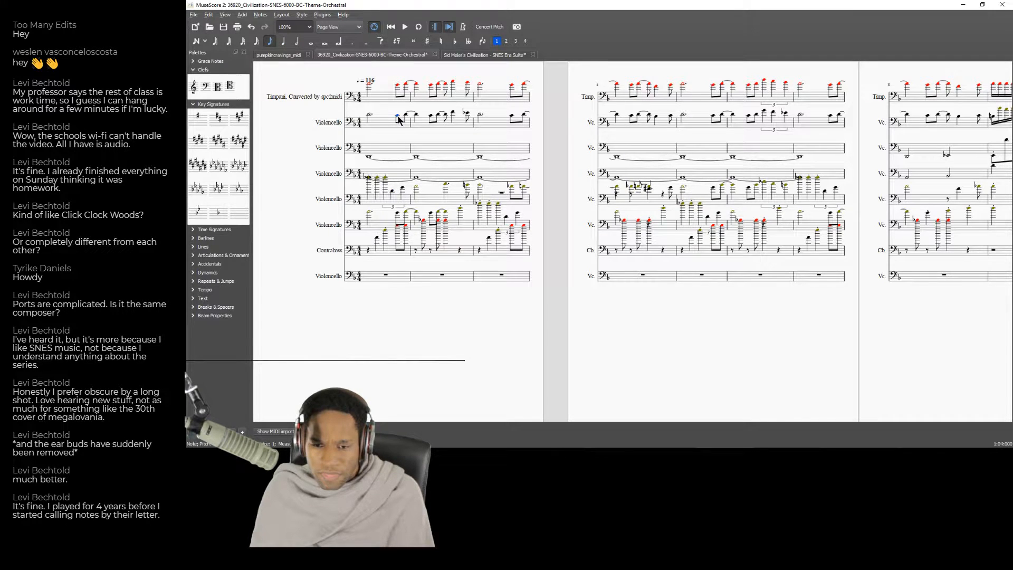
{"action": "key", "text": "Right"}
{"action": "key", "text": "Right"}
{"action": "left_click", "coordinate": [392, 193]}
{"action": "left_click", "coordinate": [404, 187]}
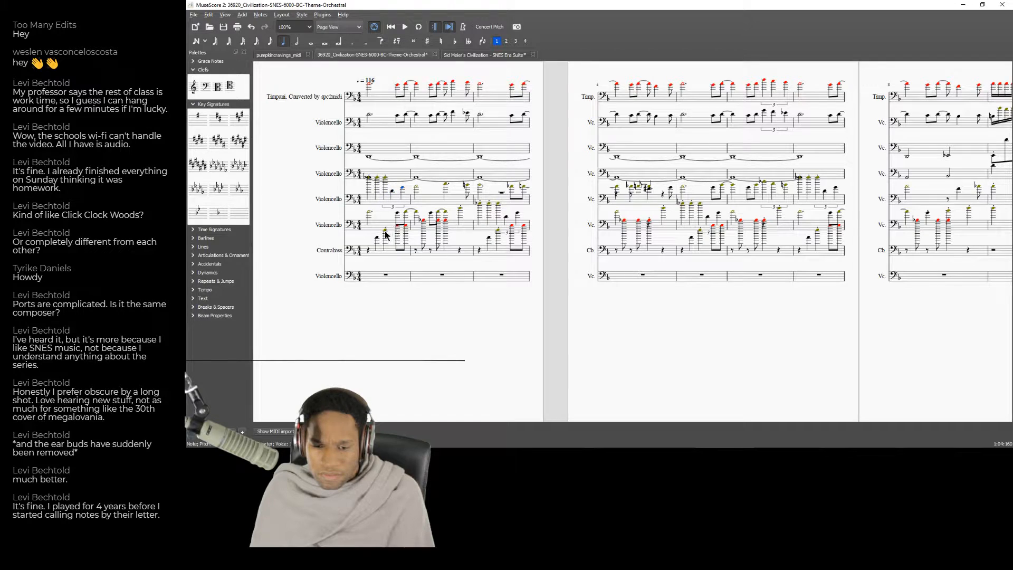
{"action": "key", "text": "Right"}
{"action": "left_click", "coordinate": [376, 238]}
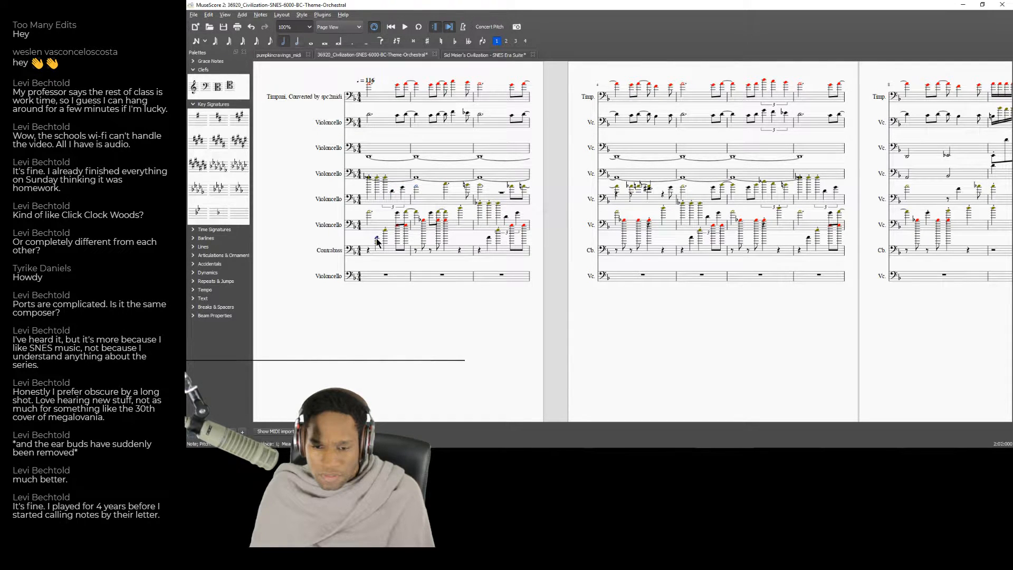
{"action": "left_click", "coordinate": [386, 231]}
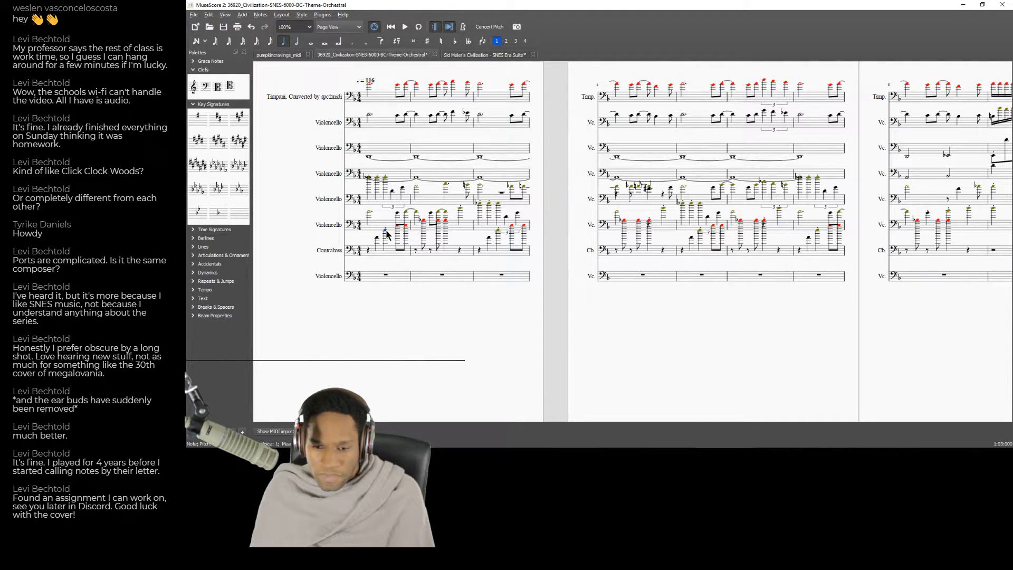
{"action": "left_click", "coordinate": [397, 228]}
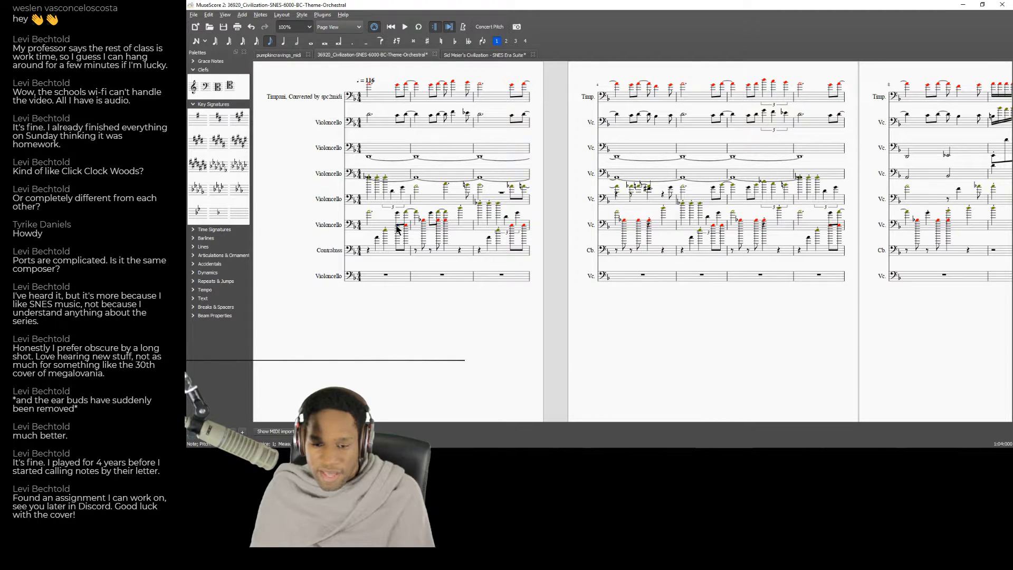
{"action": "left_click", "coordinate": [392, 191]}
{"action": "left_click", "coordinate": [417, 188]}
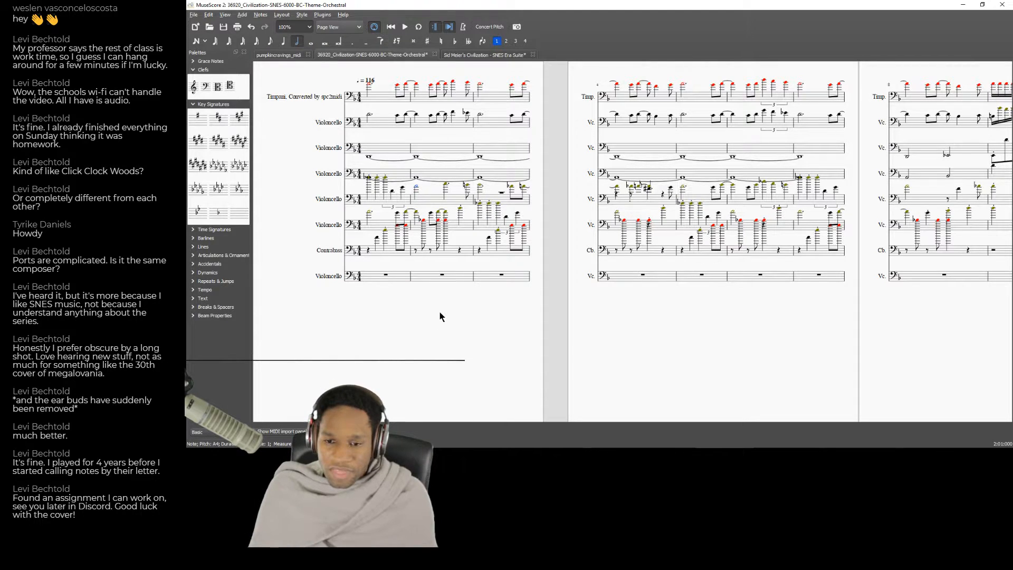
Listen again to the start of "03 - Strategy: B.C." on YouTube, then return to the SNES Era Suite in MuseScore.
{"action": "left_click", "coordinate": [505, 456]}
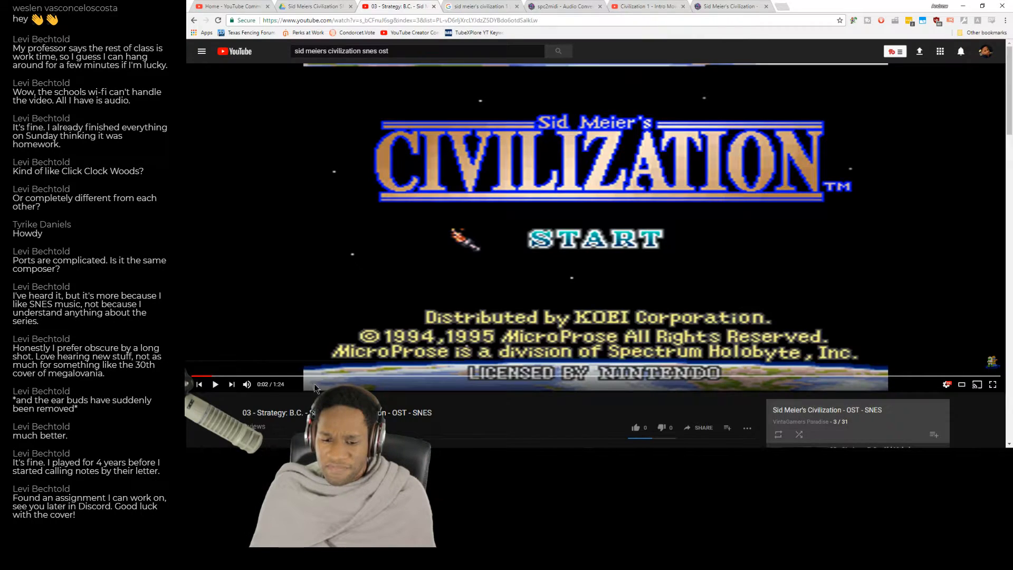
{"action": "left_click", "coordinate": [215, 378]}
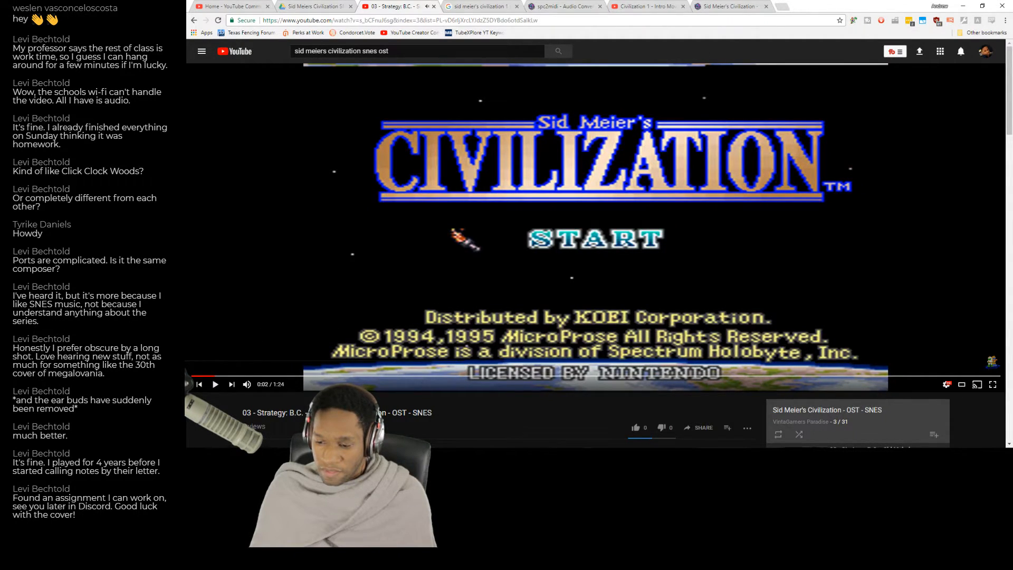
{"action": "key", "text": "alt+Tab"}
{"action": "left_click", "coordinate": [484, 55]}
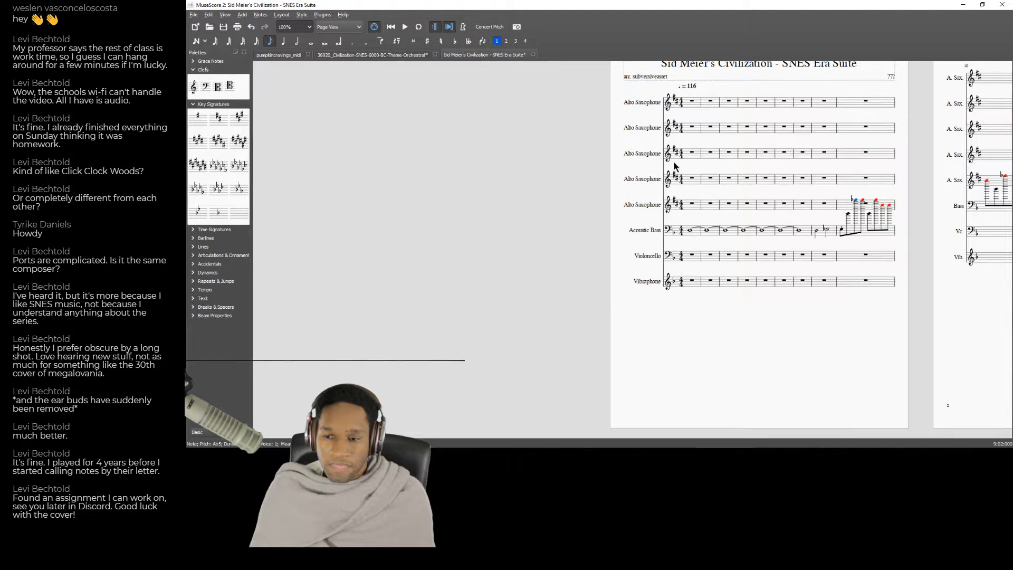
Enter a quarter rest followed by three quarter notes in the first measure of the second Alto Saxophone staff.
{"action": "left_click_drag", "start_coordinate": [716, 352], "coordinate": [437, 383]}
{"action": "left_click", "coordinate": [413, 160]}
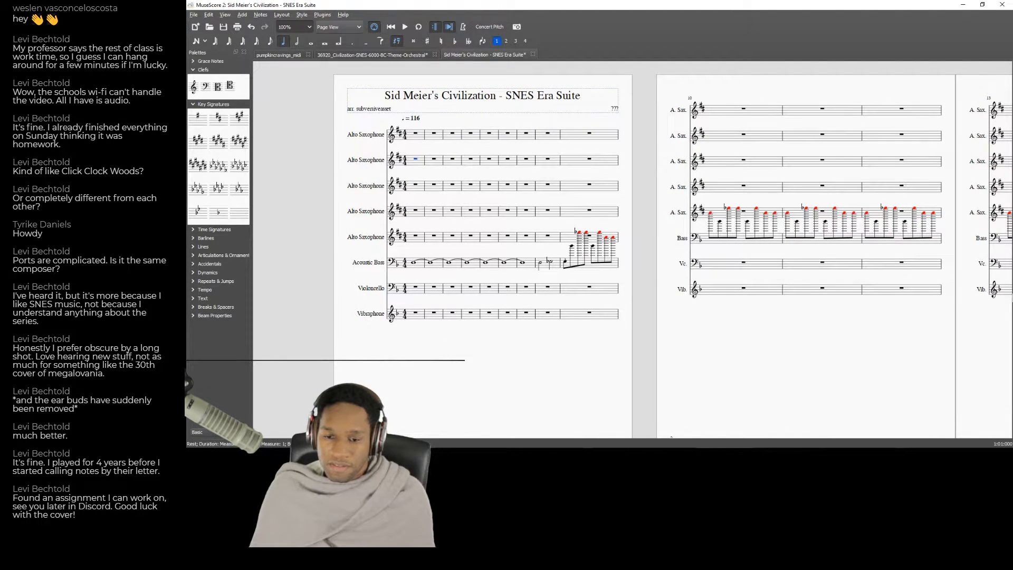
{"action": "key", "text": "n"}
{"action": "key", "text": "b"}
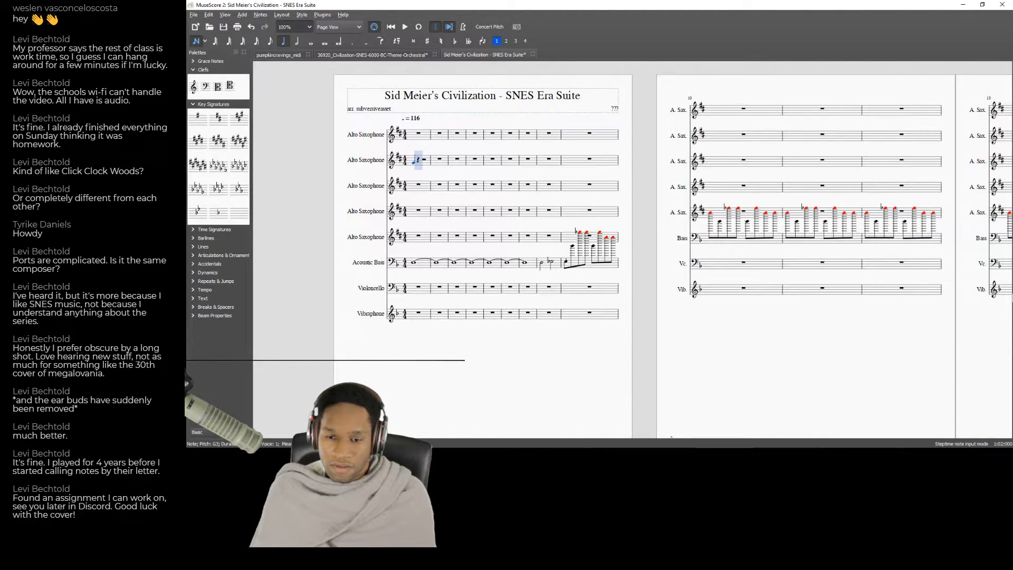
{"action": "key", "text": "Left"}
{"action": "key", "text": "Delete"}
{"action": "key", "text": "Right"}
{"action": "key", "text": "f"}
{"action": "key", "text": "Right"}
{"action": "key", "text": "b"}
{"action": "key", "text": "Up"}
{"action": "key", "text": "Up"}
{"action": "key", "text": "Up"}
{"action": "key", "text": "Up"}
{"action": "key", "text": "Up"}
{"action": "key", "text": "Right"}
{"action": "key", "text": "c"}
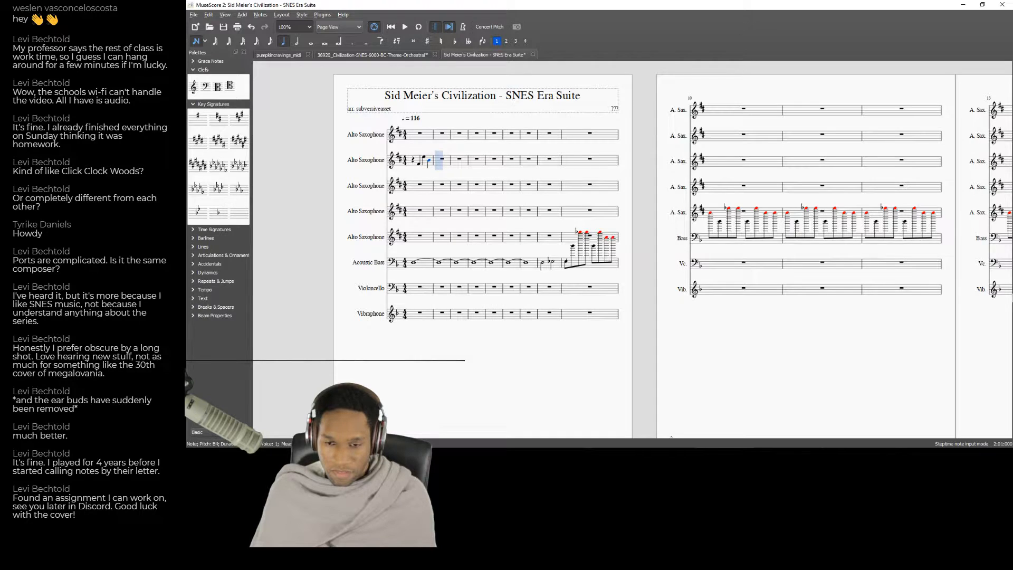
Add a quarter-note E and a half-note F-sharp to the second Alto Saxophone's second measure.
{"action": "key", "text": "e"}
{"action": "key", "text": "6"}
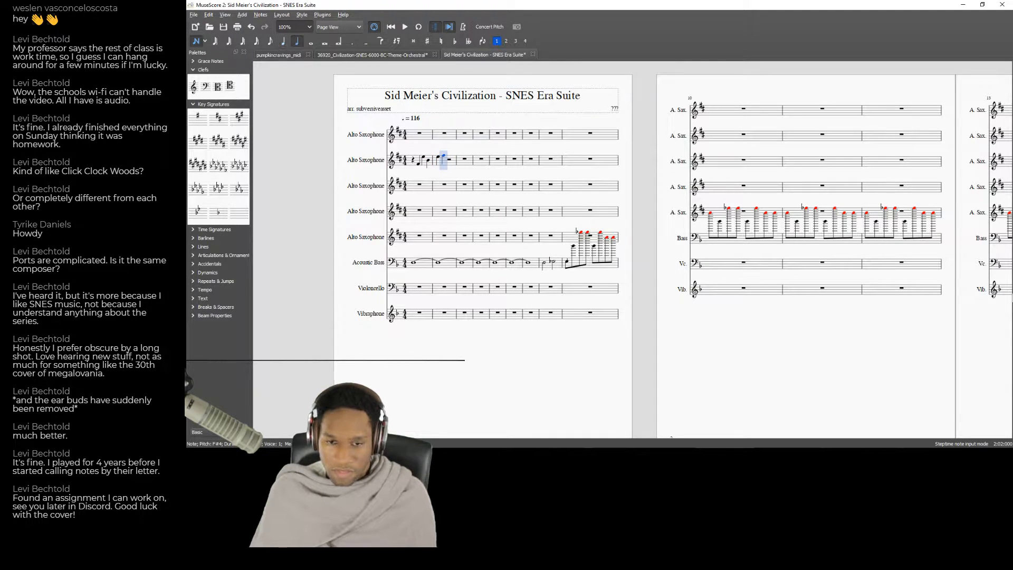
{"action": "key", "text": "f"}
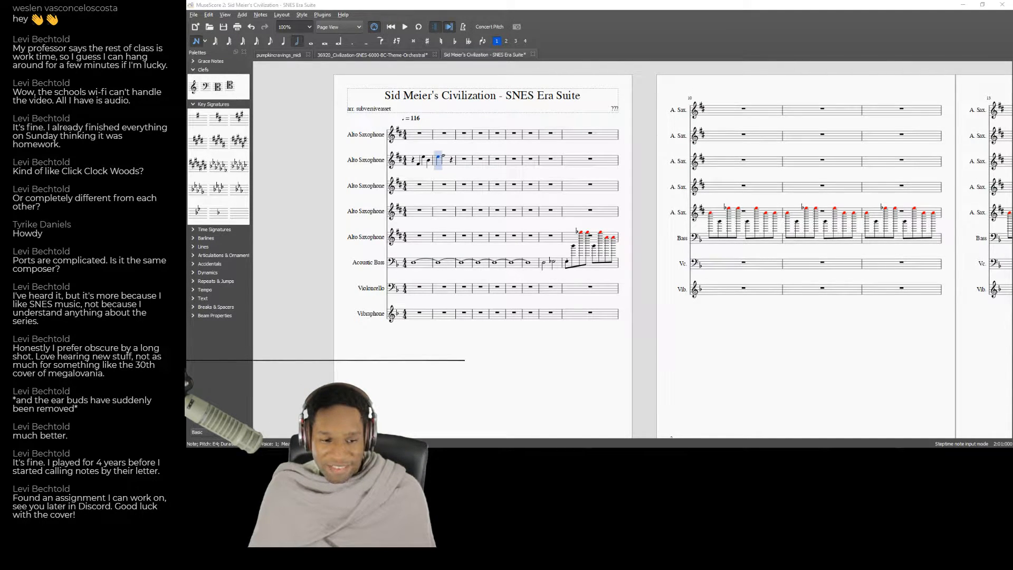
Leave note entry and play back the SNES Era Suite from the first measure to hear the entered saxophone notes.
{"action": "key", "text": "Escape"}
{"action": "left_click", "coordinate": [420, 141]}
{"action": "key", "text": "space"}
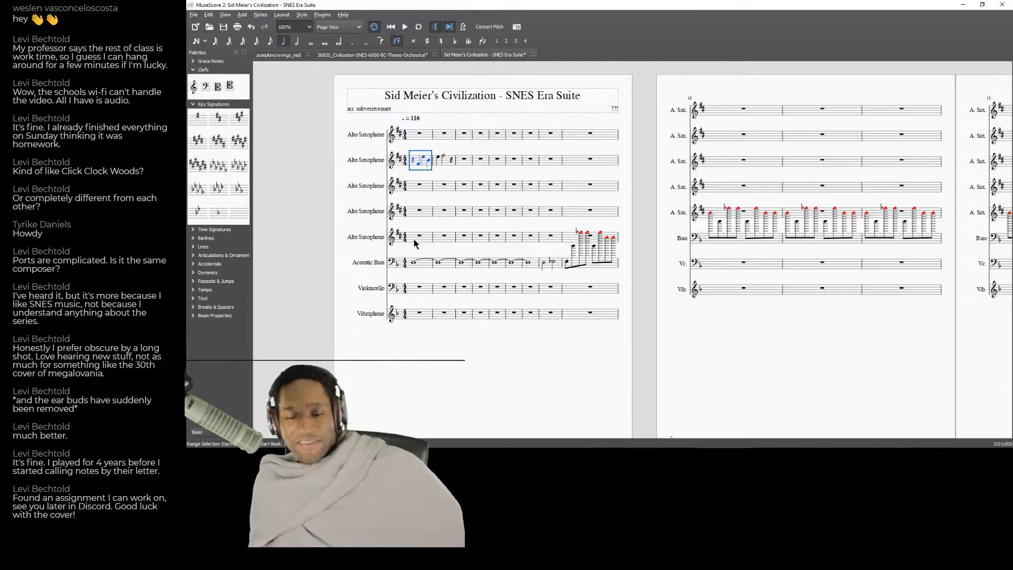
{"action": "left_click", "coordinate": [417, 137]}
{"action": "key", "text": "space"}
{"action": "key", "text": "space"}
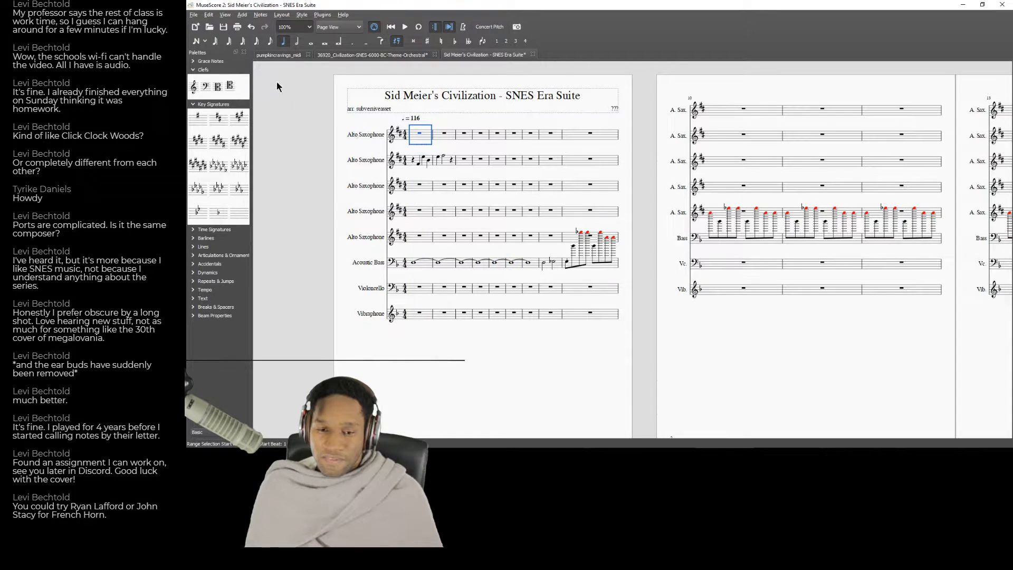
Switch to YouTube, replay "03 - Strategy: B.C." from the beginning, pause it and return to the score.
{"action": "key", "text": "alt+Tab"}
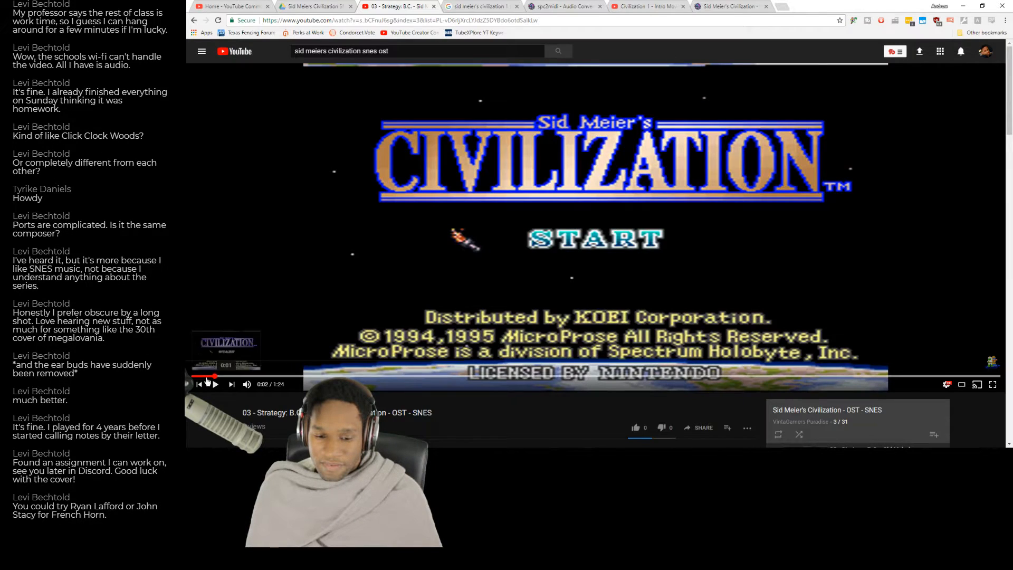
{"action": "left_click", "coordinate": [270, 319]}
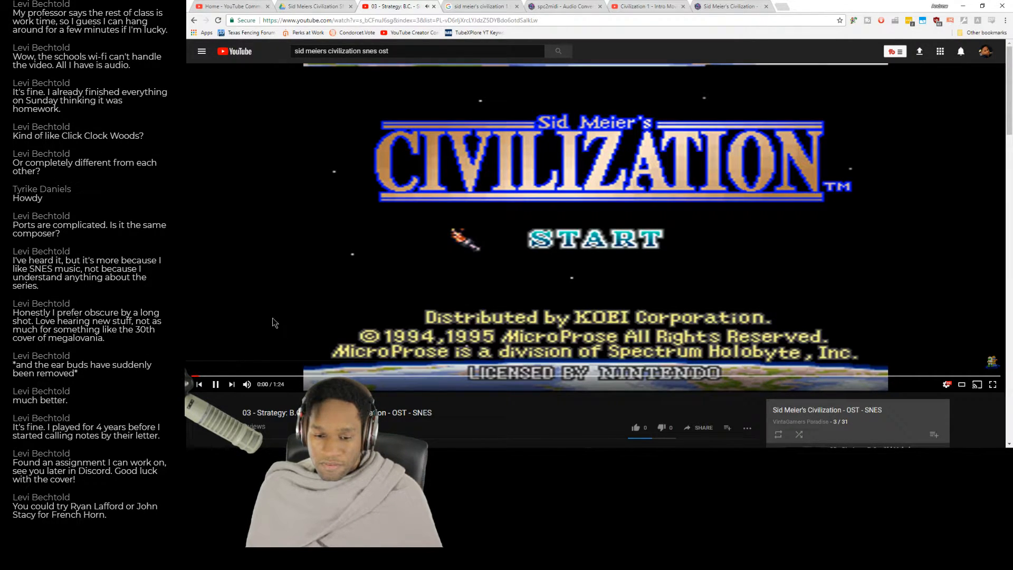
{"action": "left_click", "coordinate": [193, 376]}
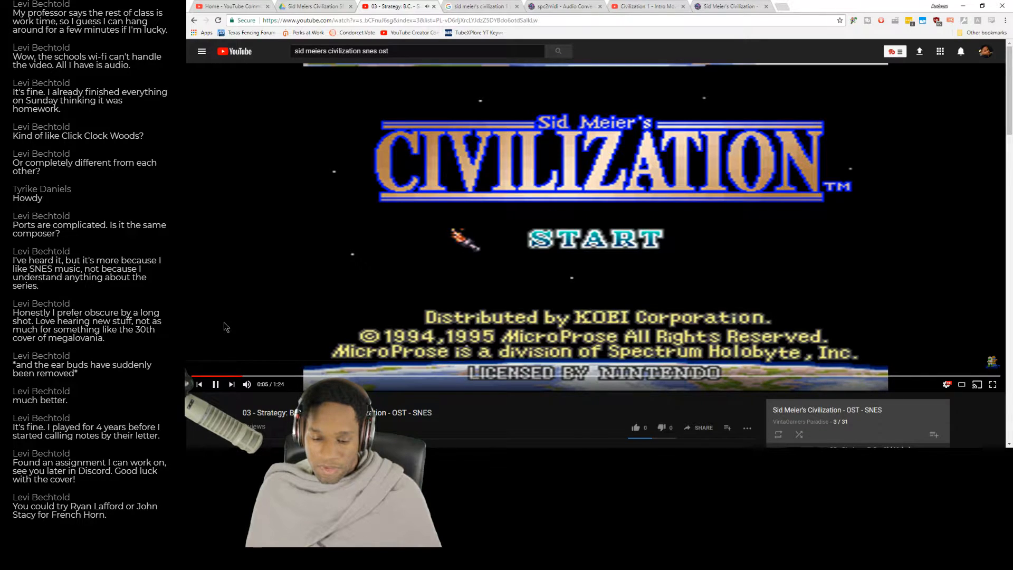
{"action": "key", "text": "space"}
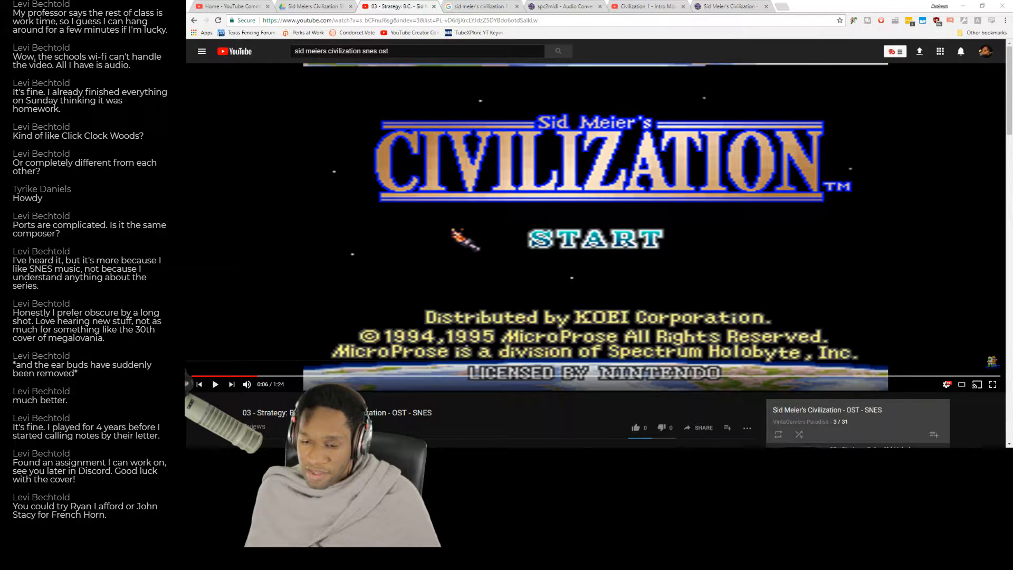
{"action": "key", "text": "alt+Tab"}
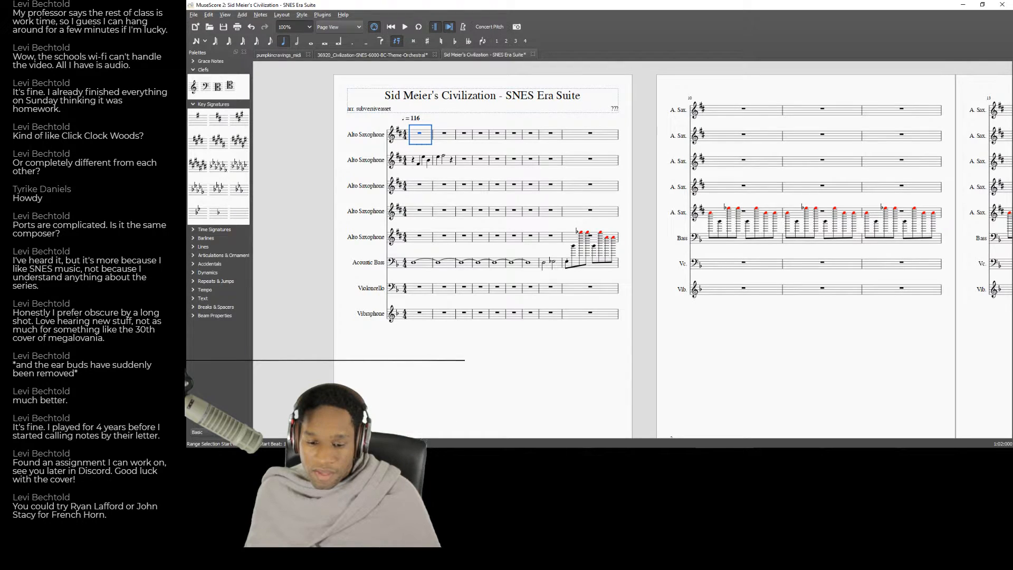
Search Google for "metronome online" in a new browser tab and set its metronome to 116 BPM.
{"action": "key", "text": "alt+Tab"}
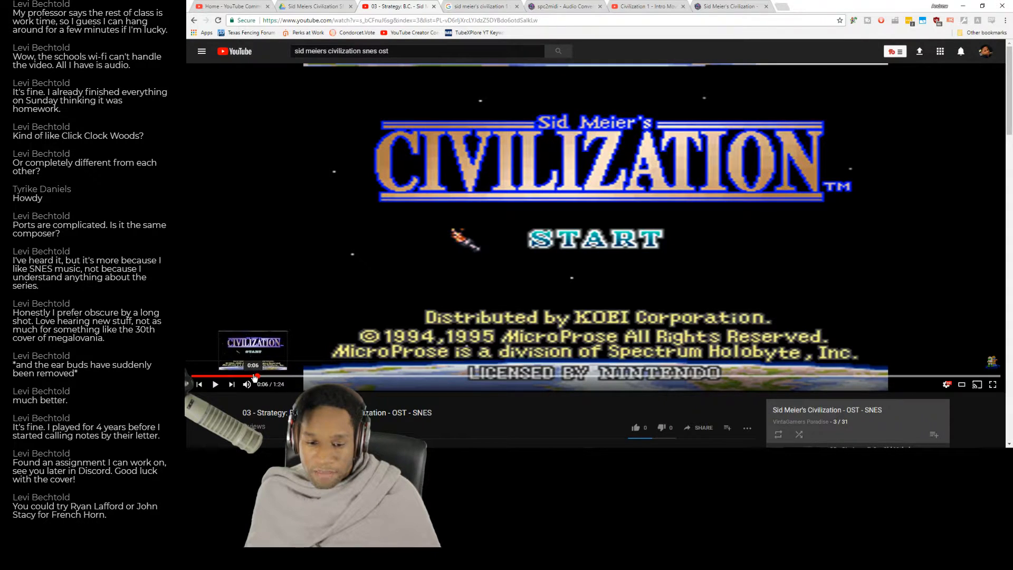
{"action": "left_click", "coordinate": [788, 7]}
{"action": "type", "text": "met"}
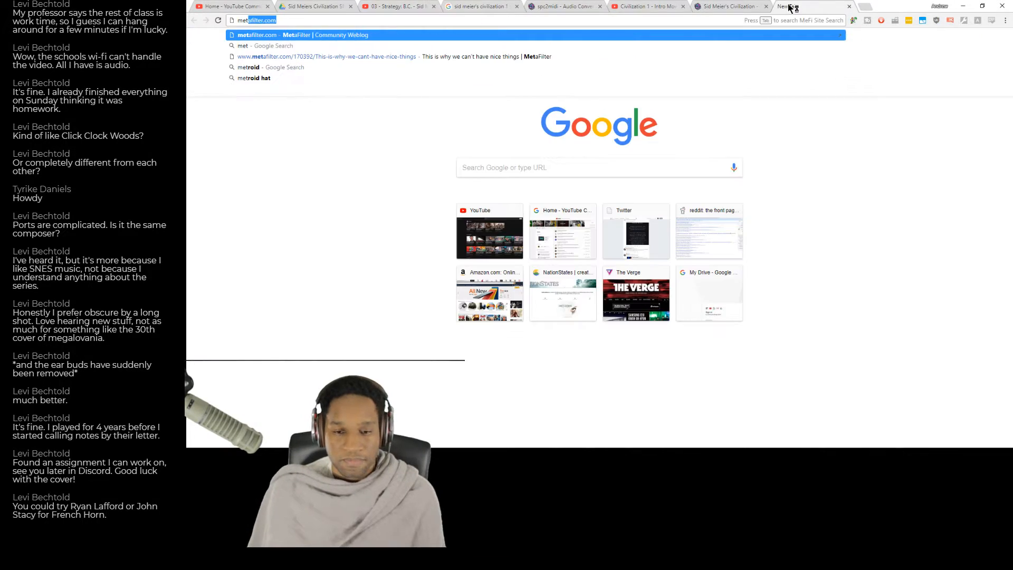
{"action": "type", "text": "ronome online"}
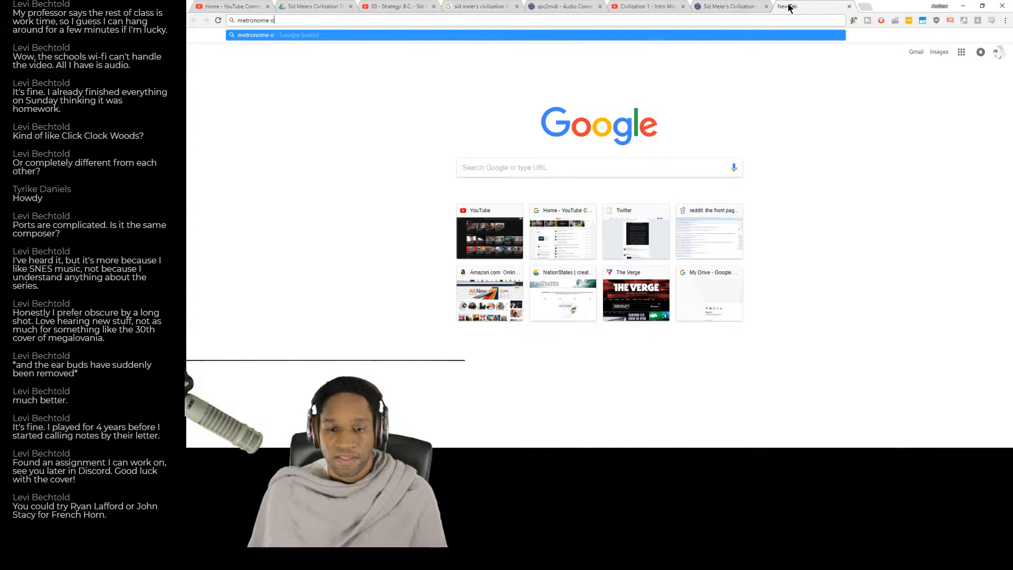
{"action": "key", "text": "Return"}
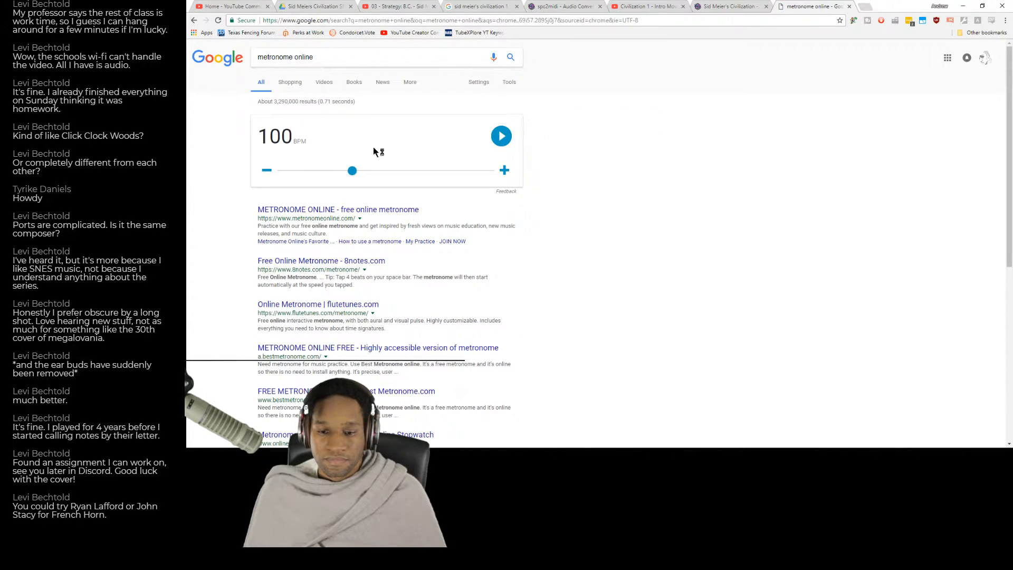
{"action": "left_click", "coordinate": [376, 170]}
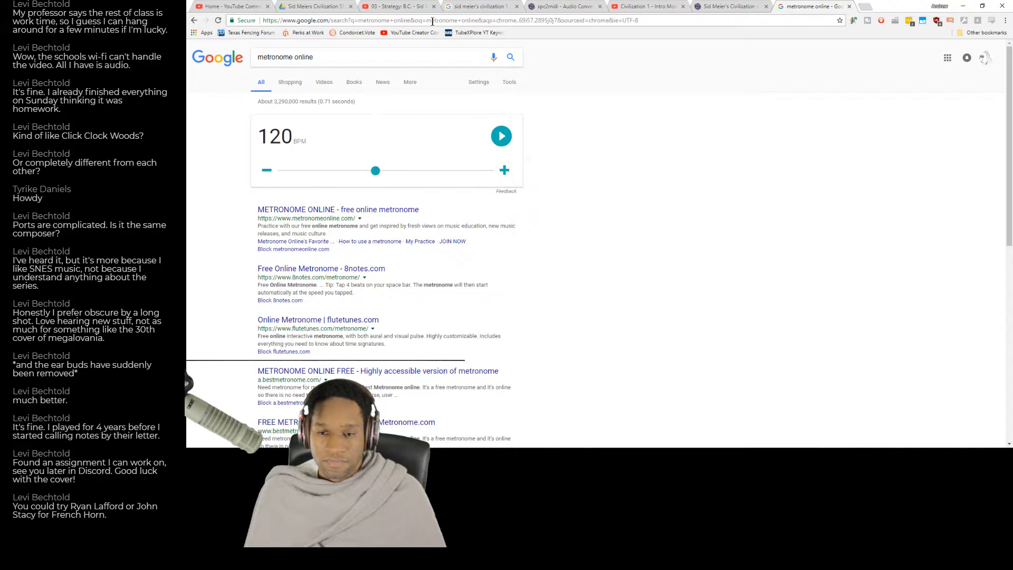
{"action": "left_click_drag", "start_coordinate": [376, 176], "coordinate": [372, 176]}
Close the browser tabs for the Civilization 1 intro video, the Zophar soundtrack page, spc2midi and the older Google search.
{"action": "left_click", "coordinate": [649, 6]}
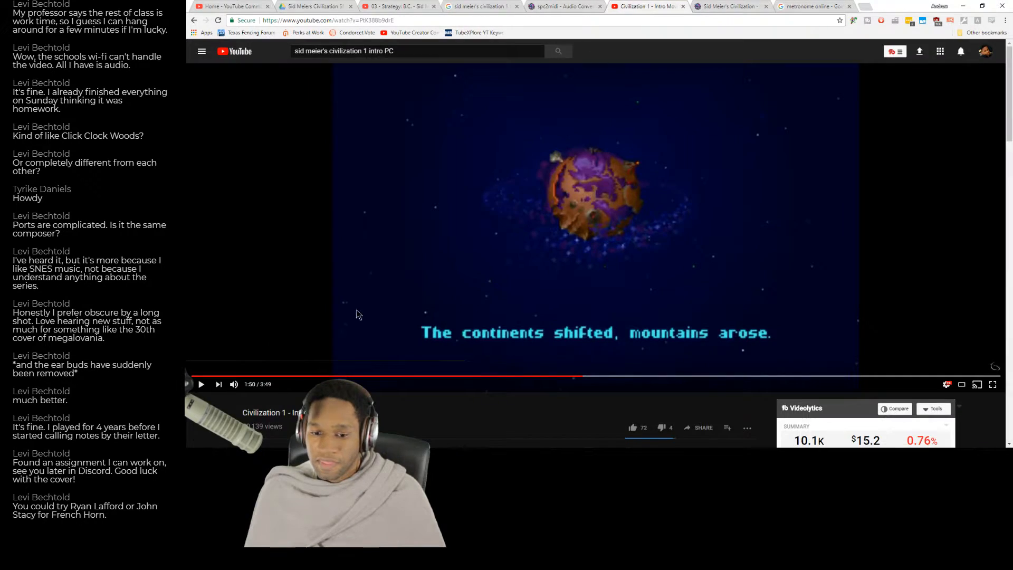
{"action": "left_click", "coordinate": [683, 7]}
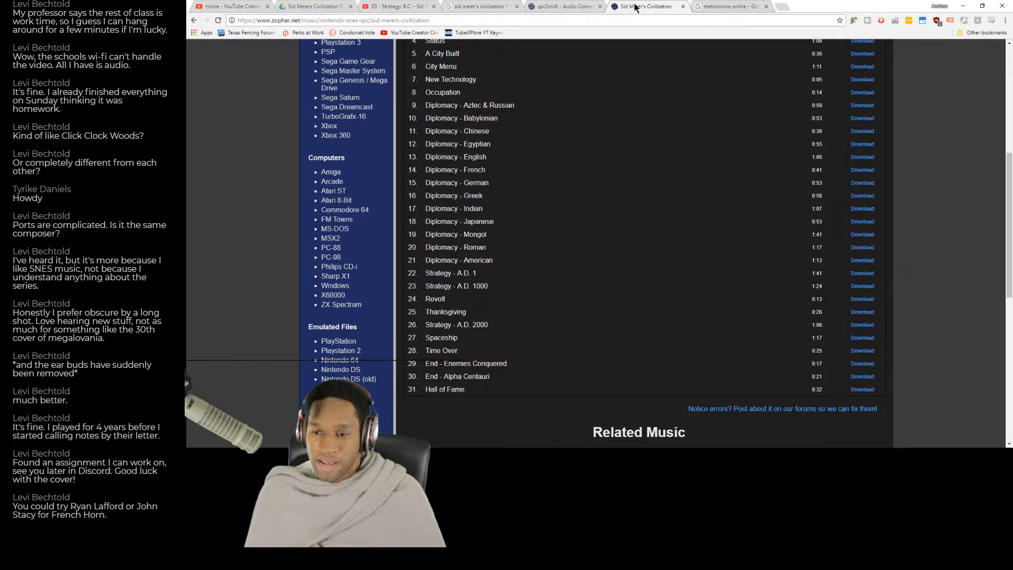
{"action": "left_click", "coordinate": [683, 6]}
{"action": "left_click", "coordinate": [600, 7]}
{"action": "left_click", "coordinate": [517, 6]}
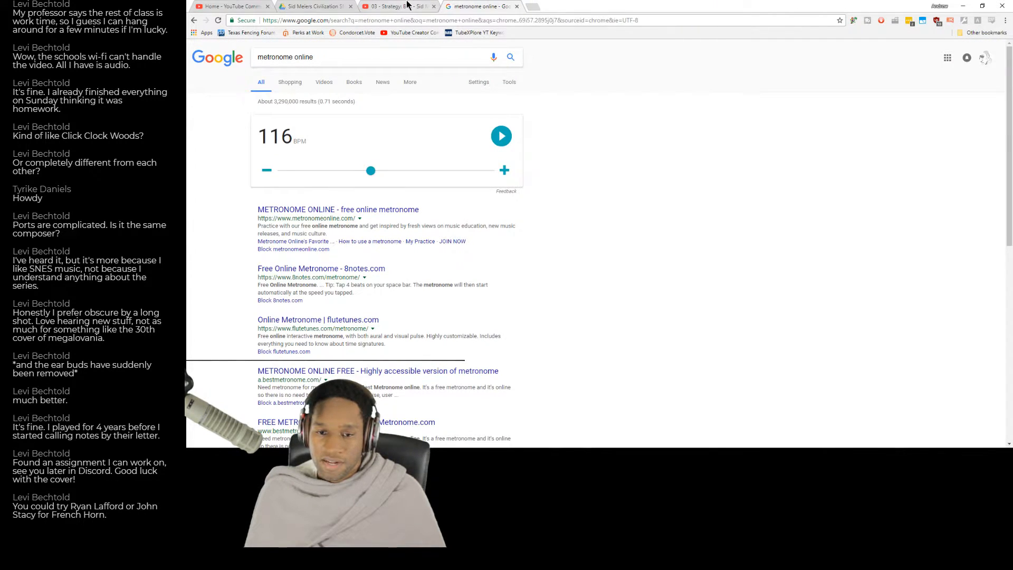
Play "03 - Strategy: B.C." on YouTube and run the 116 BPM metronome against it, stopping the metronome after comparing the tempo.
{"action": "left_click", "coordinate": [401, 7]}
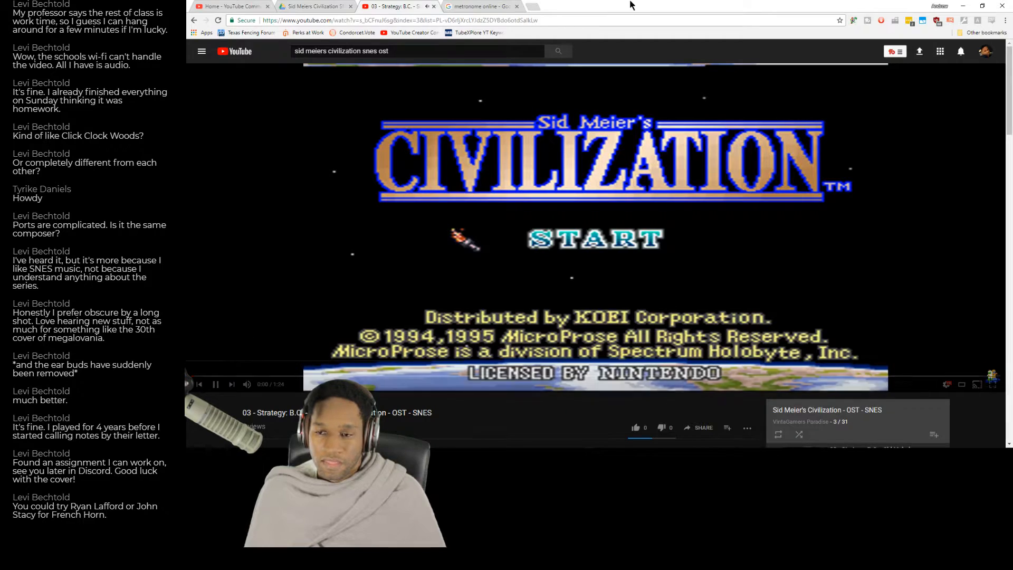
{"action": "left_click", "coordinate": [506, 6]}
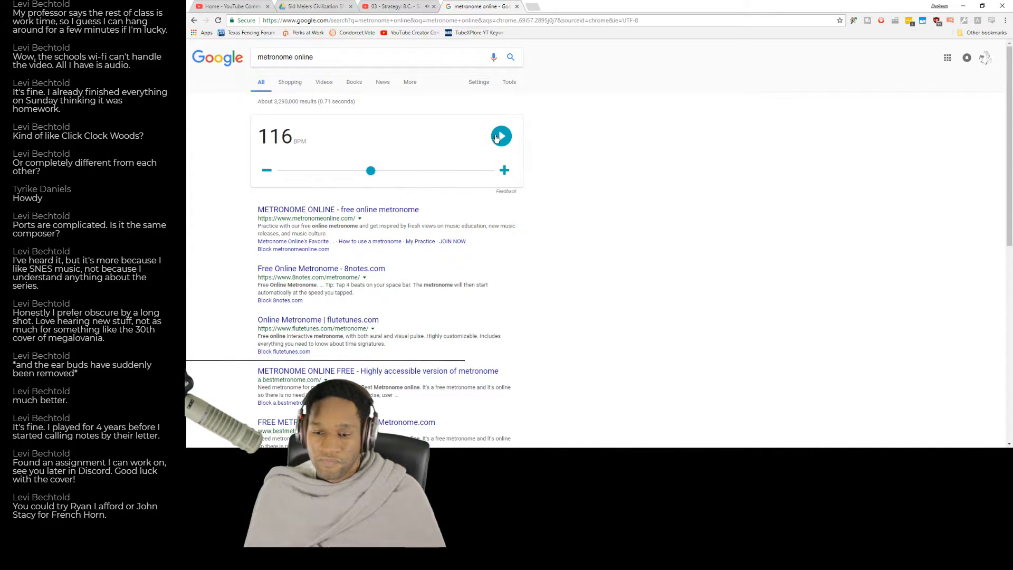
{"action": "left_click", "coordinate": [502, 137]}
{"action": "left_click", "coordinate": [503, 137]}
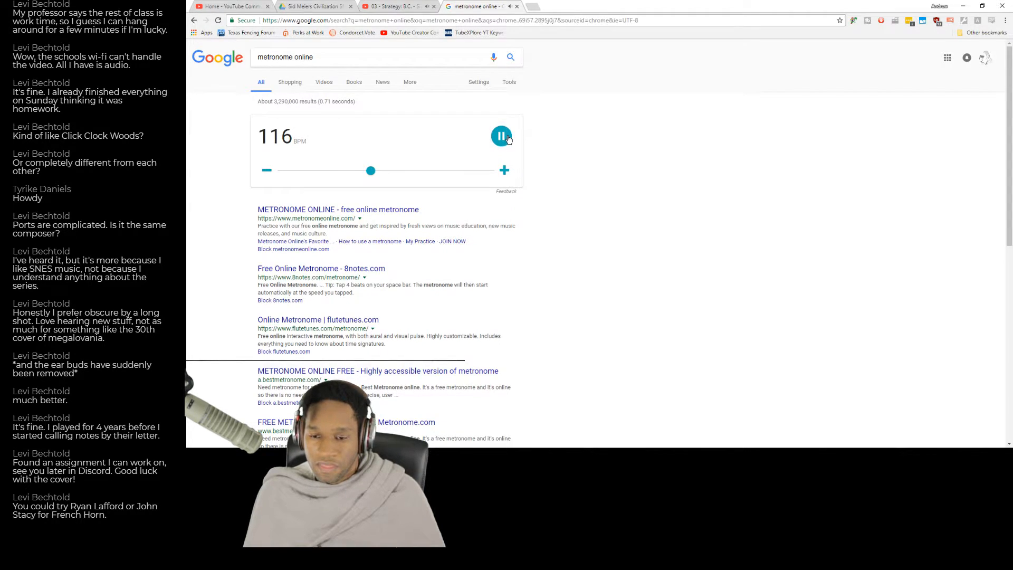
{"action": "left_click", "coordinate": [507, 138]}
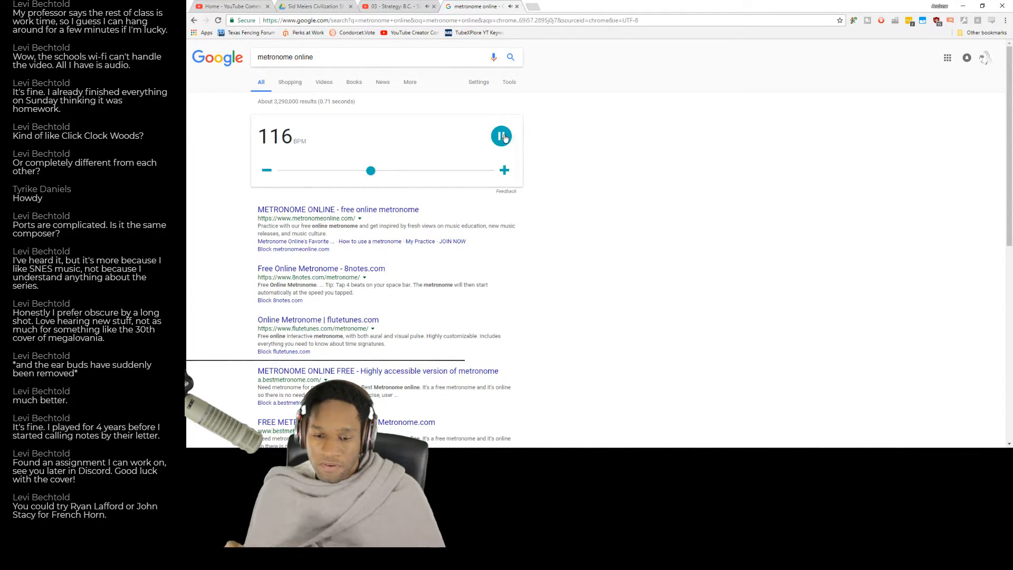
{"action": "left_click", "coordinate": [505, 138]}
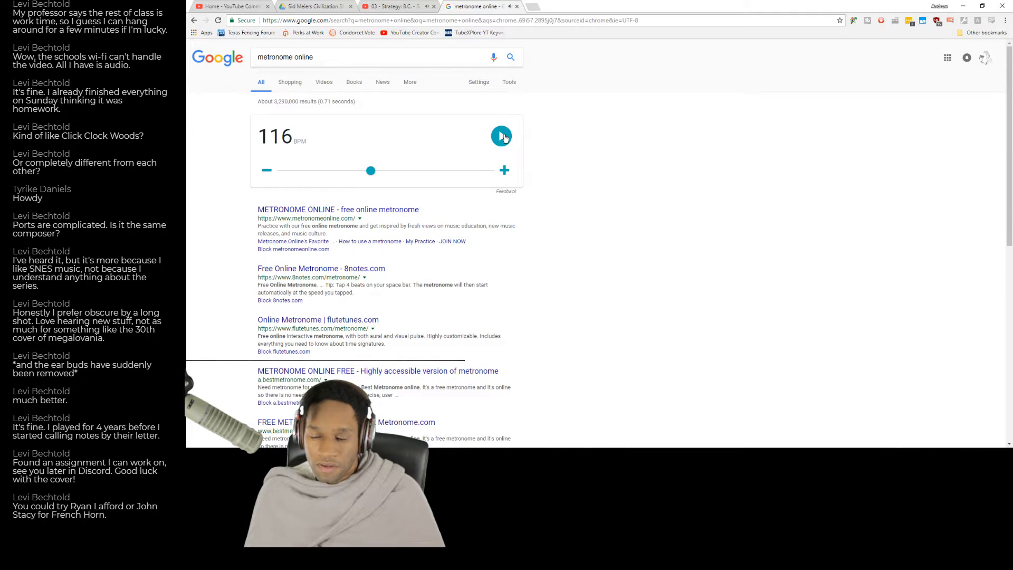
{"action": "key", "text": "alt+Tab"}
{"action": "key", "text": "alt+Tab"}
Restart the YouTube B.C. track from 0:00, listen to the opening phrase, pause it and return to the MuseScore score.
{"action": "left_click", "coordinate": [387, 6]}
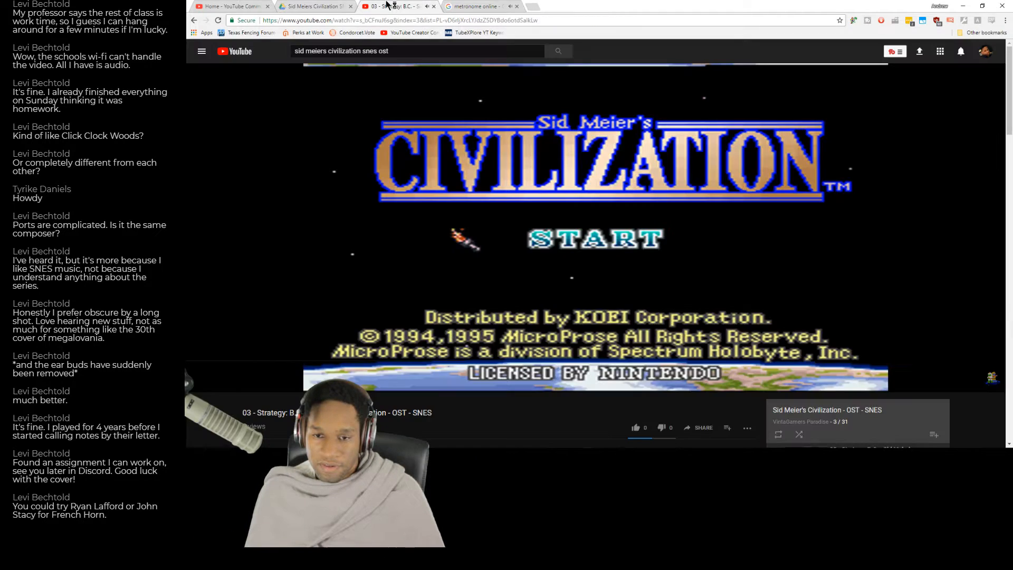
{"action": "left_click", "coordinate": [413, 259]}
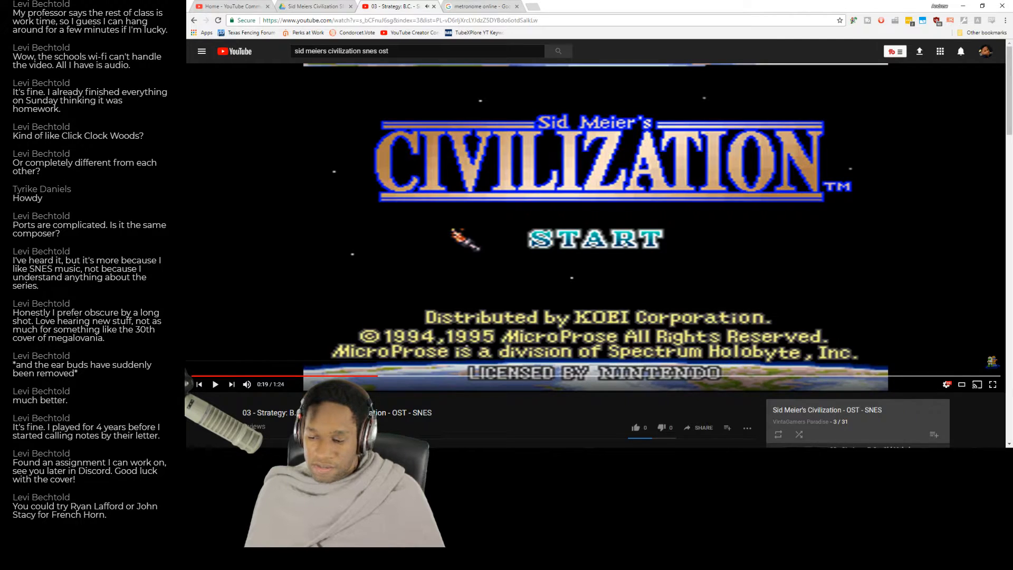
{"action": "left_click_drag", "start_coordinate": [378, 377], "coordinate": [191, 376]}
{"action": "left_click", "coordinate": [298, 290]}
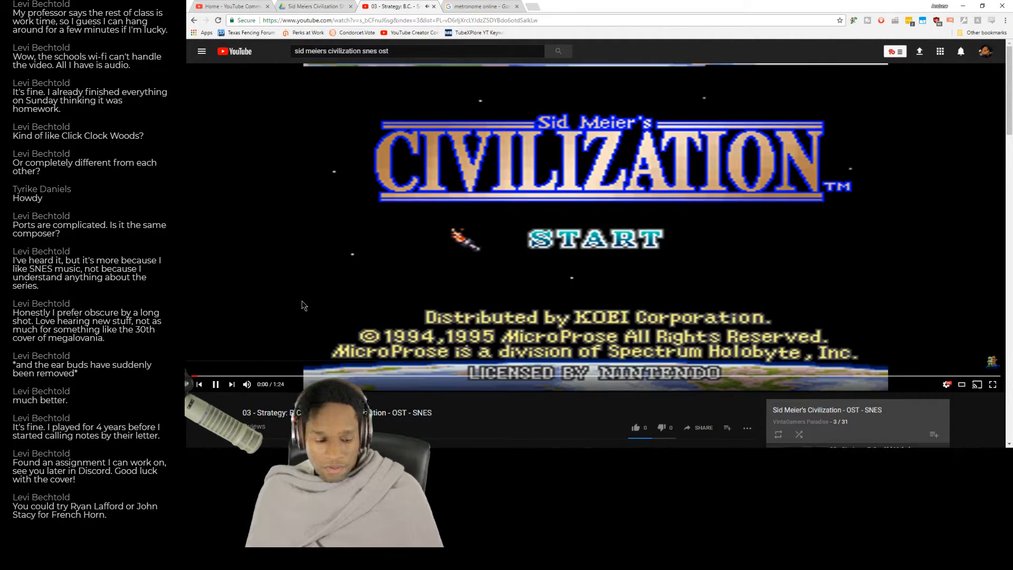
{"action": "left_click", "coordinate": [596, 226]}
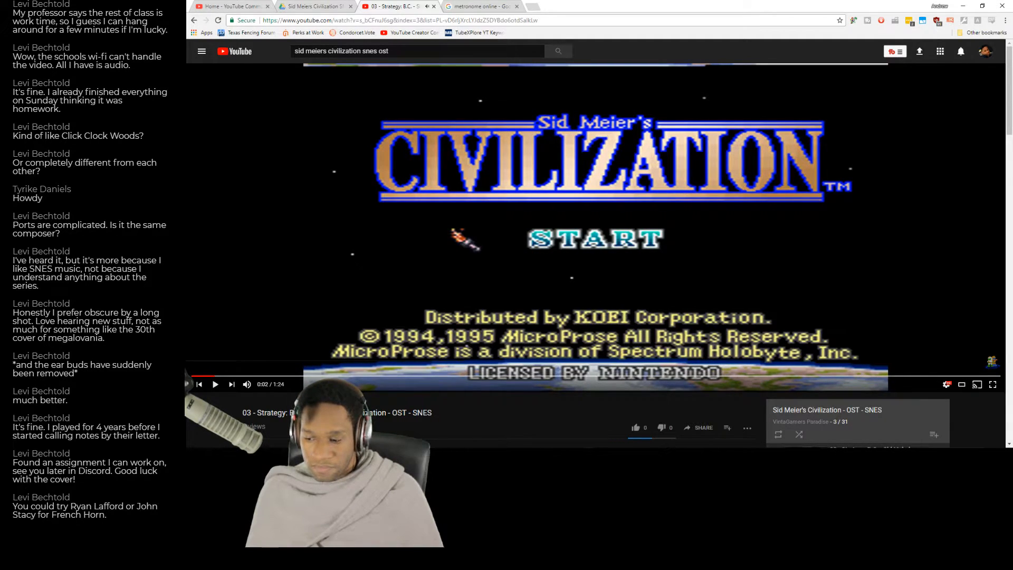
{"action": "key", "text": "alt+Tab"}
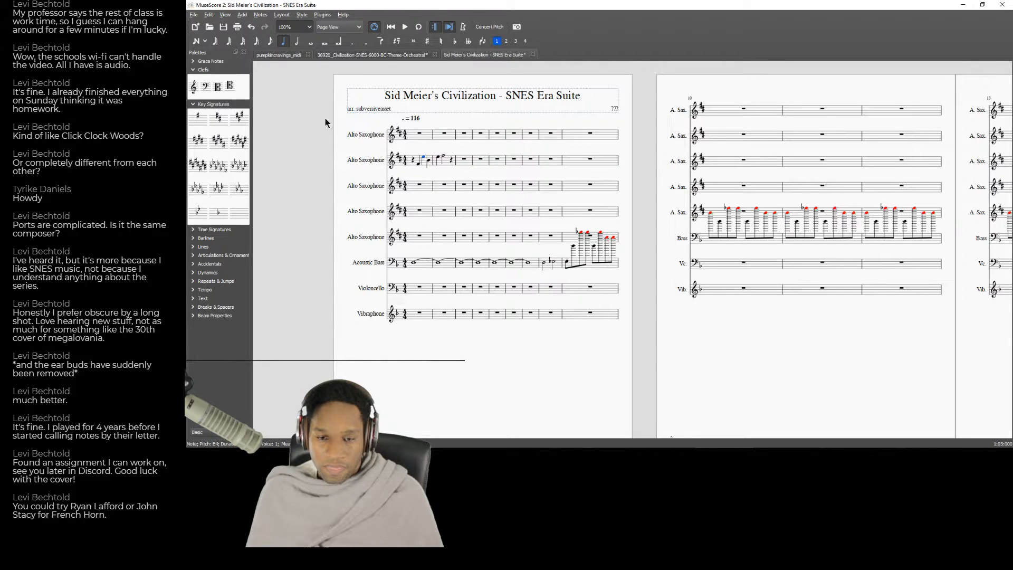
Try rewriting beats 3 and 4 of measure 1 in the second Alto Saxophone part as eighth notes.
{"action": "left_click", "coordinate": [270, 41]}
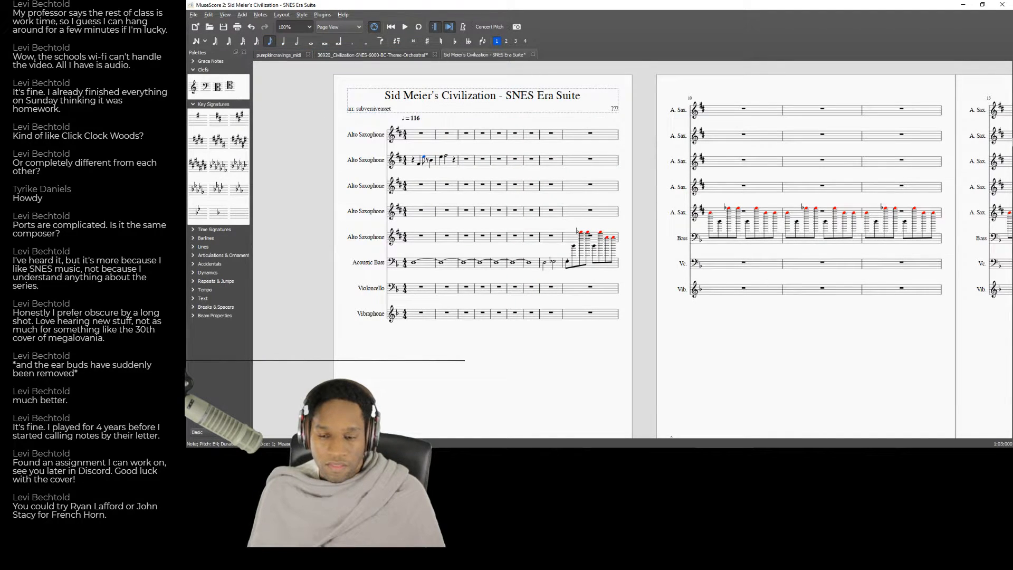
{"action": "key", "text": "n"}
{"action": "key", "text": "c"}
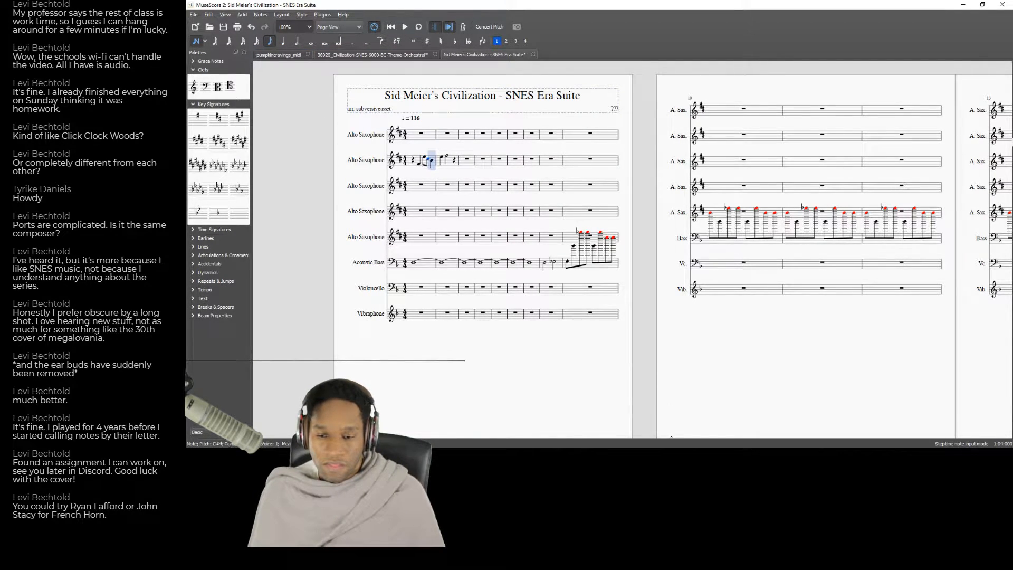
{"action": "key", "text": "e"}
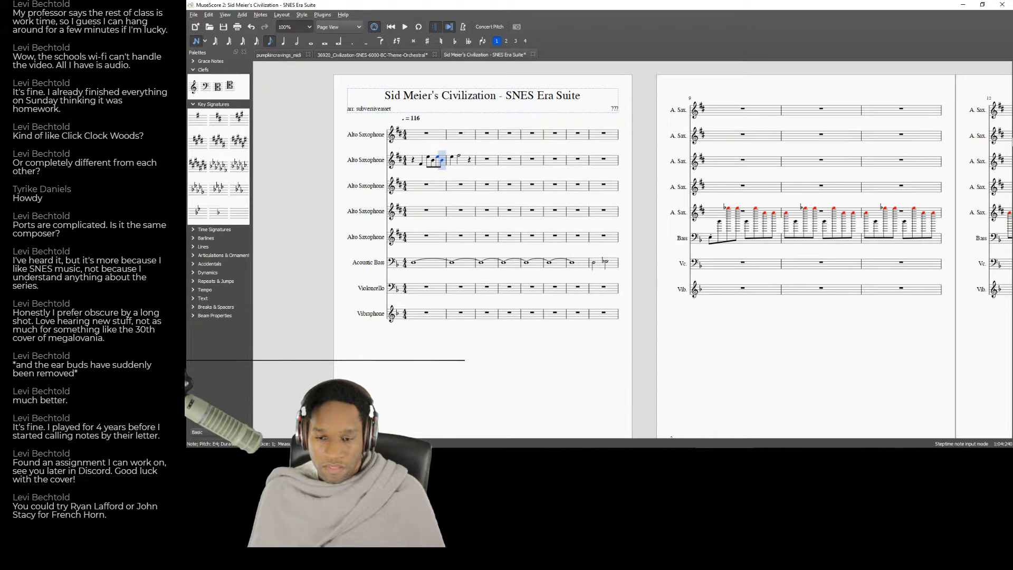
{"action": "key", "text": "Left"}
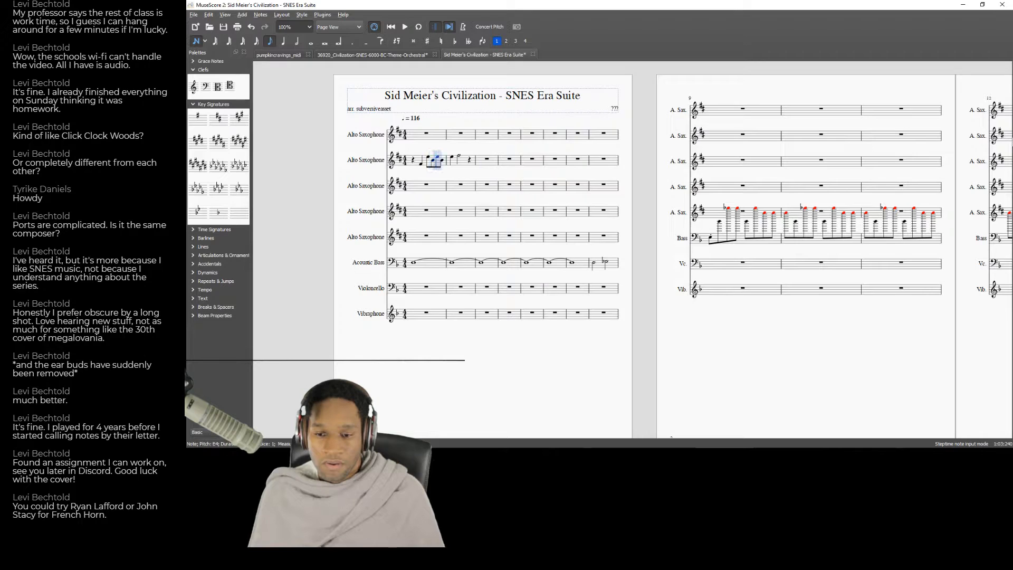
{"action": "key", "text": "Left"}
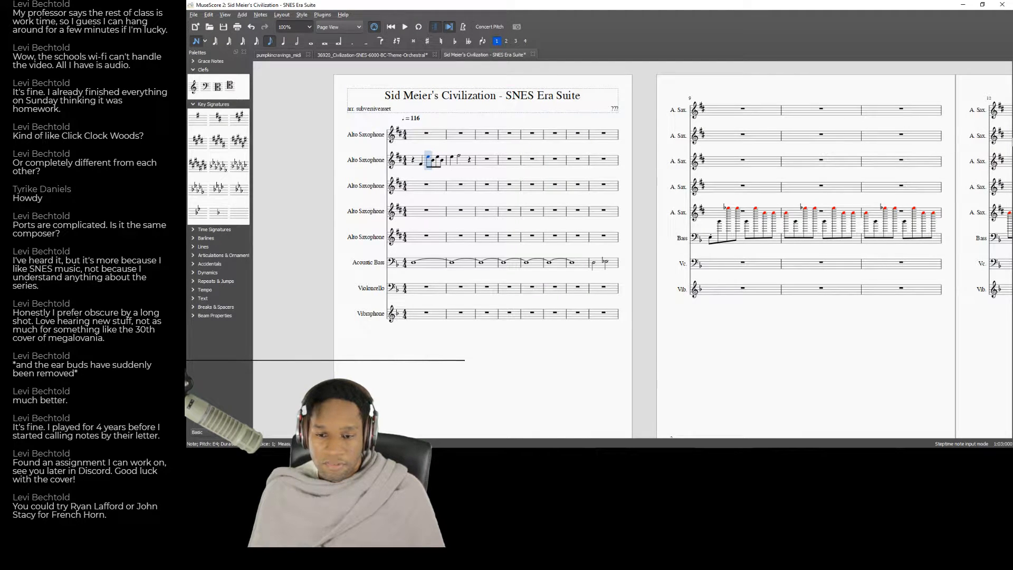
Try an eighth-note triplet on beat 3 of measure 1 followed by a quarter note on beat 4 in the second Alto Saxophone.
{"action": "key", "text": "5"}
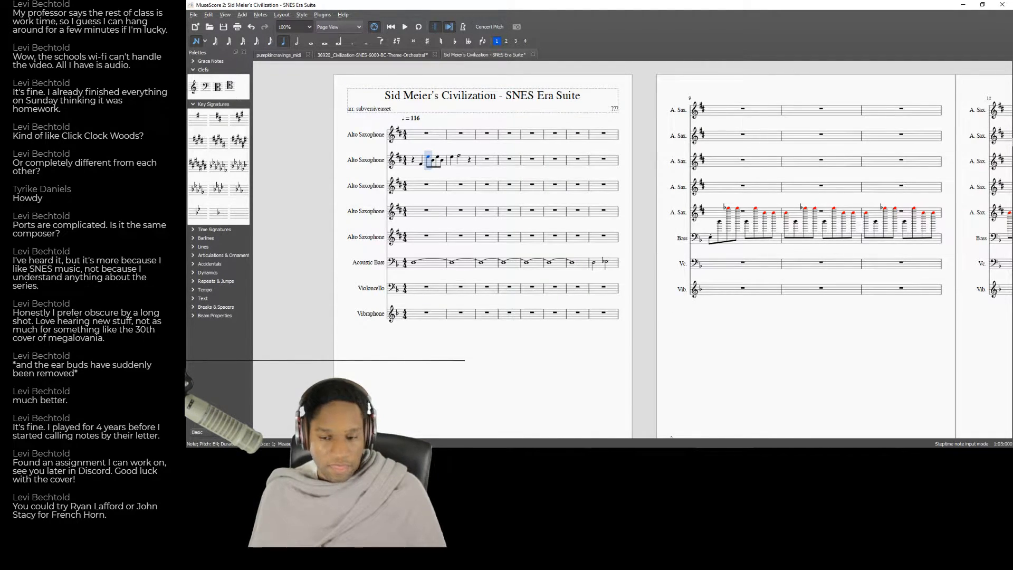
{"action": "key", "text": "e"}
{"action": "key", "text": "Left"}
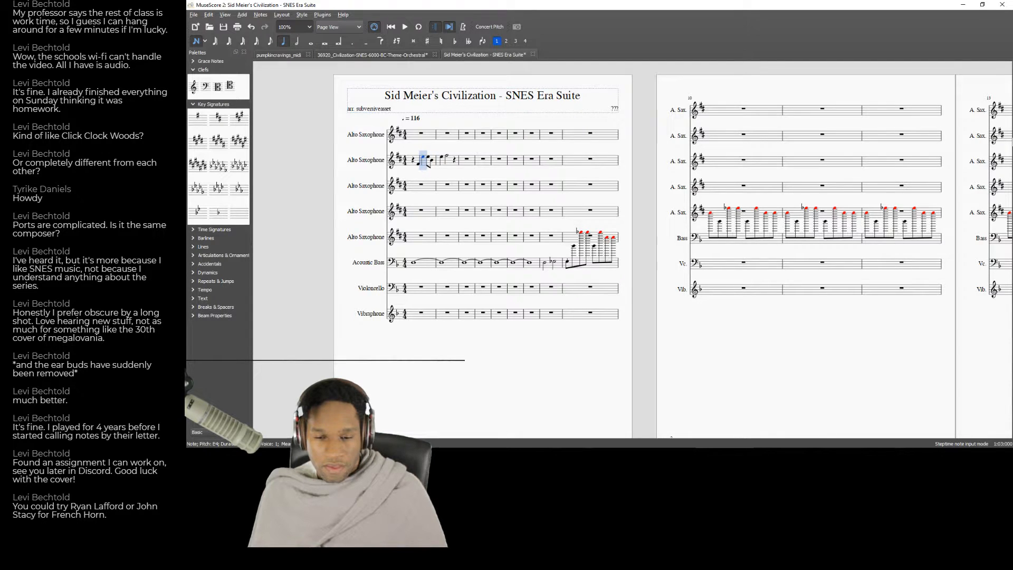
{"action": "key", "text": "ctrl+3"}
{"action": "key", "text": "Right"}
{"action": "key", "text": "Left"}
{"action": "key", "text": "b"}
{"action": "key", "text": "e"}
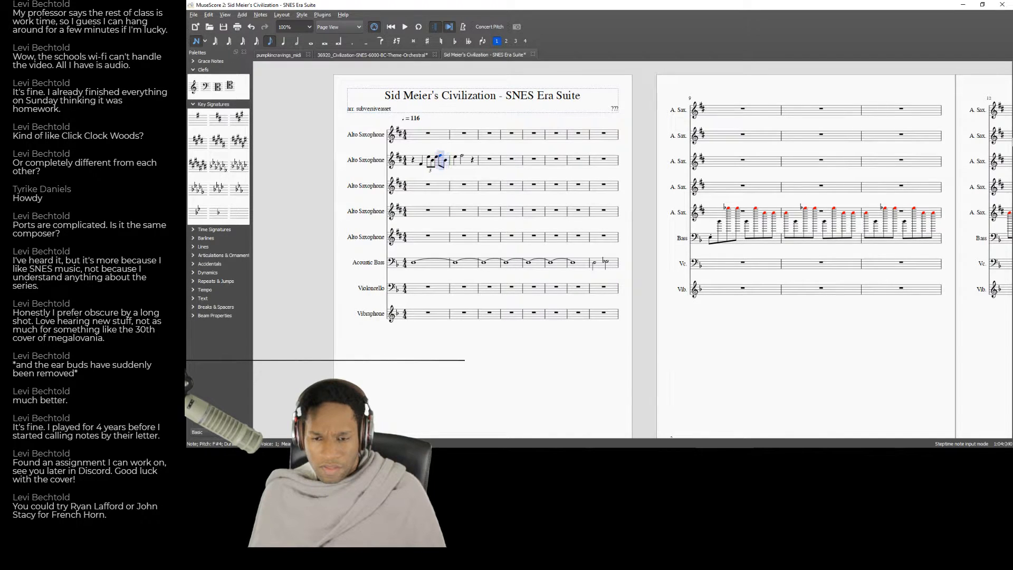
{"action": "key", "text": "5"}
{"action": "key", "text": "f"}
Play back the opening measure and delete the eighth-note triplet from the second Alto Saxophone part.
{"action": "key", "text": "Left"}
{"action": "key", "text": "Left"}
{"action": "key", "text": "Left"}
{"action": "key", "text": "Left"}
{"action": "key", "text": "Left"}
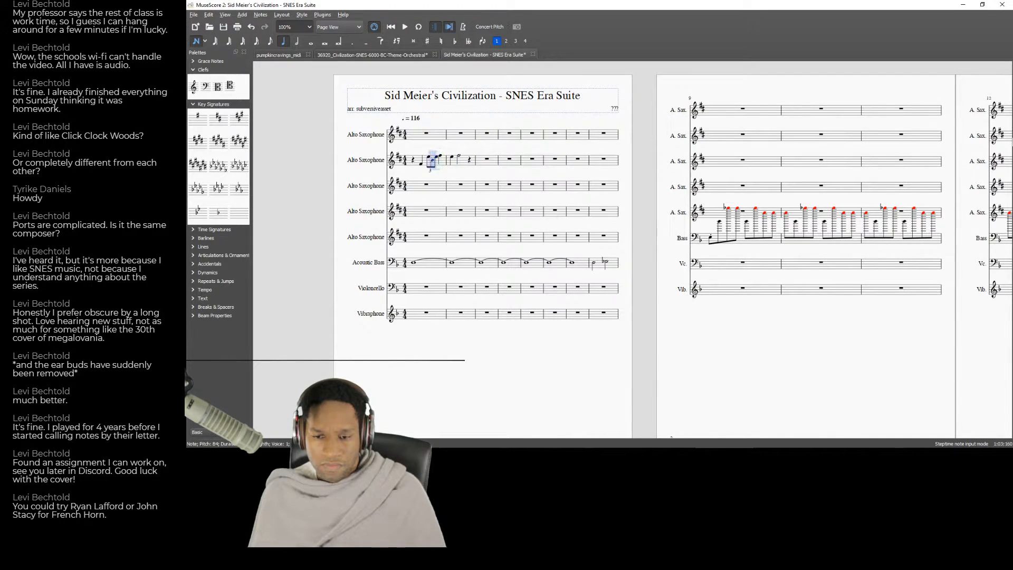
{"action": "key", "text": "space"}
{"action": "key", "text": "space"}
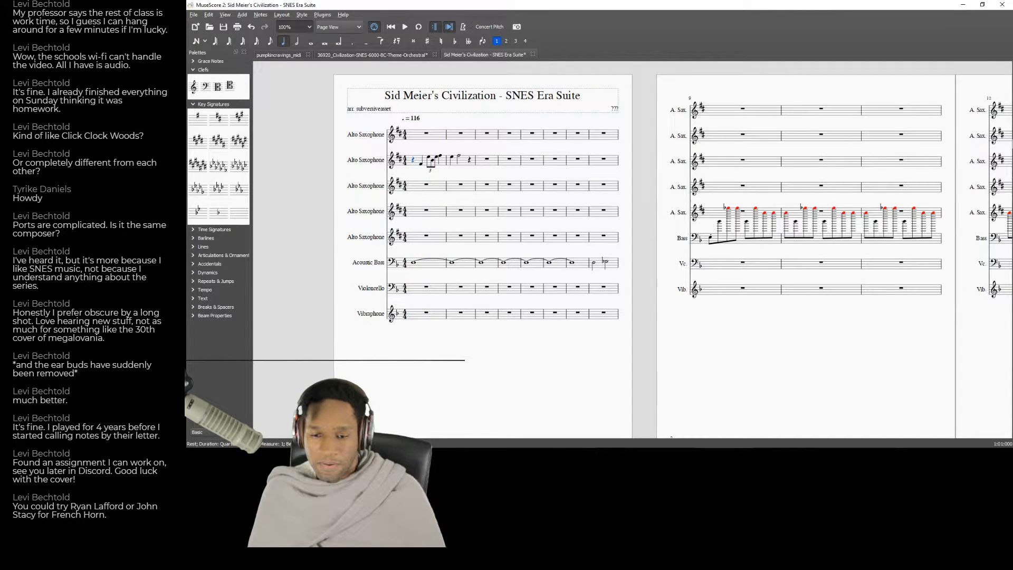
{"action": "left_click", "coordinate": [432, 169]}
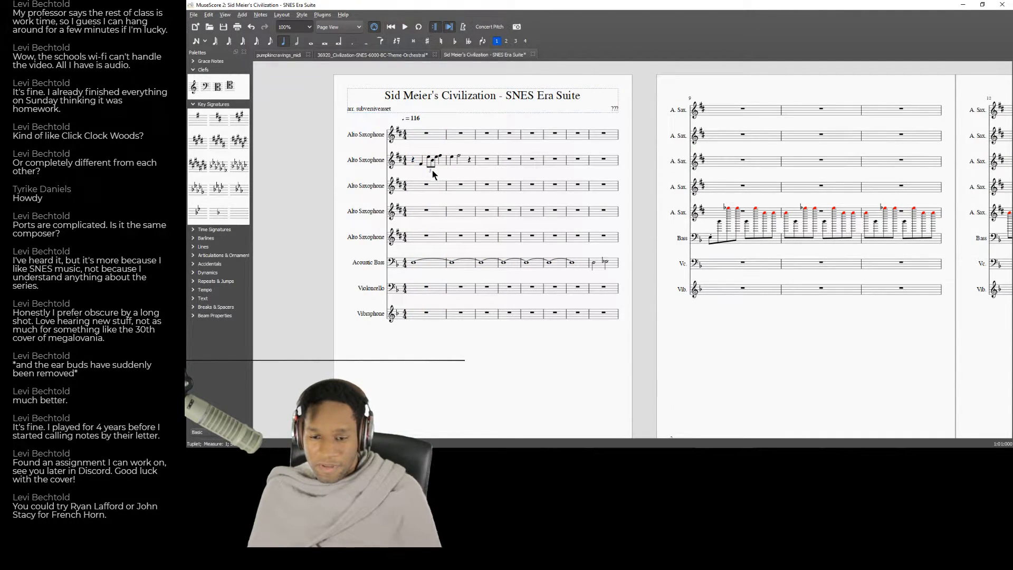
{"action": "key", "text": "Delete"}
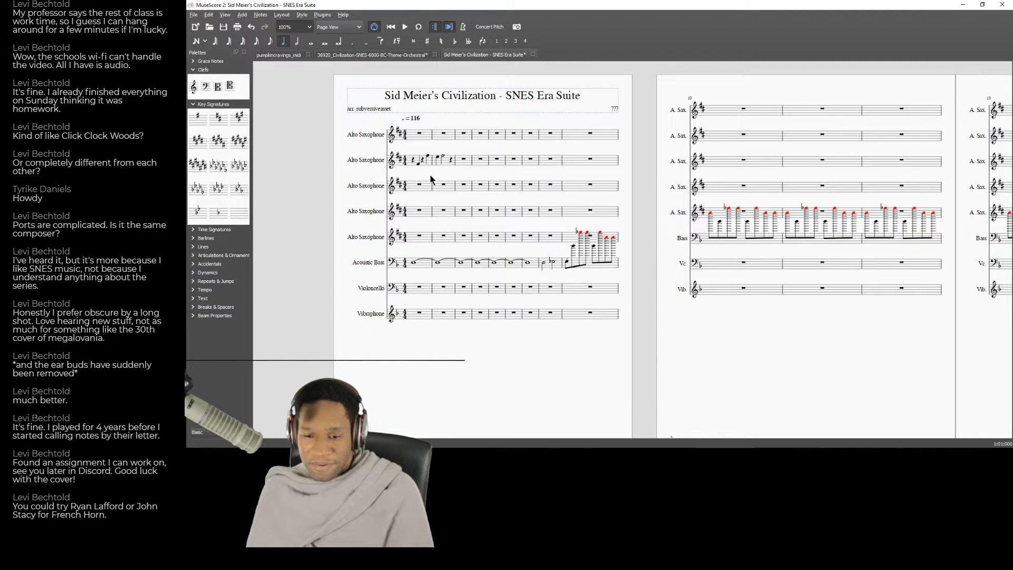
Enter a quarter-note triplet across beats 3 and 4 of measure 1 in the second Alto Saxophone part.
{"action": "left_click", "coordinate": [423, 161]}
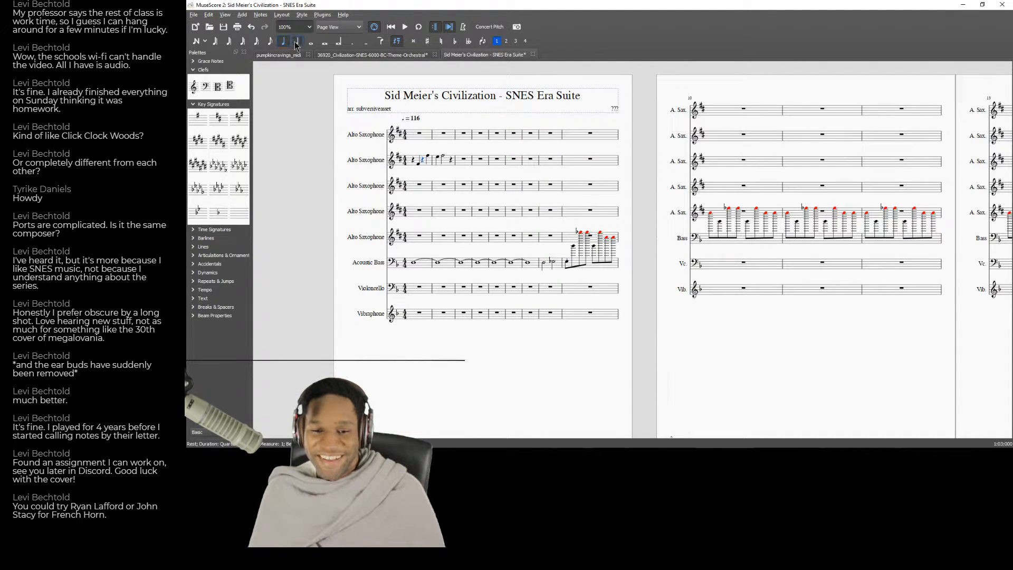
{"action": "key", "text": "ctrl+3"}
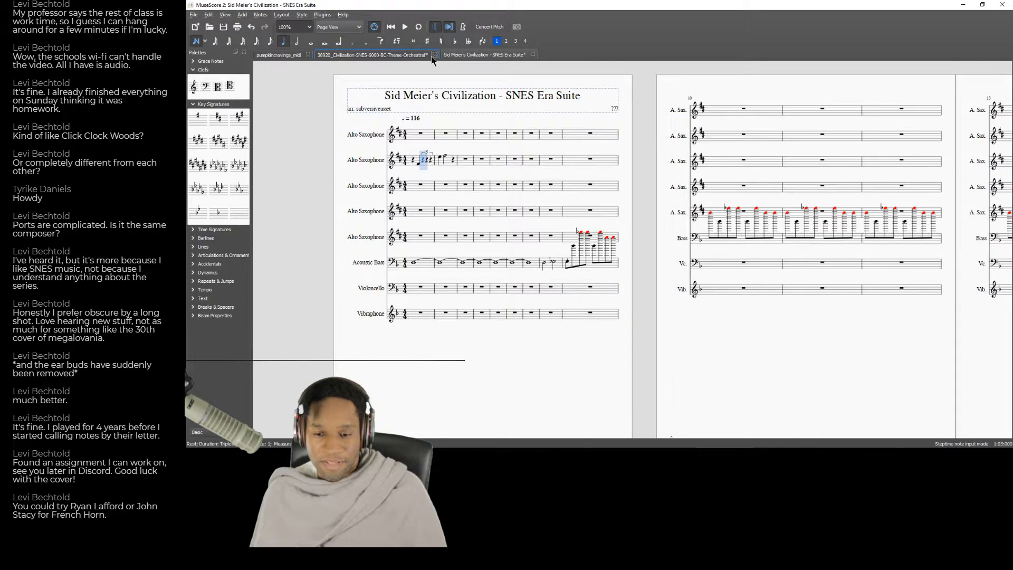
{"action": "key", "text": "c"}
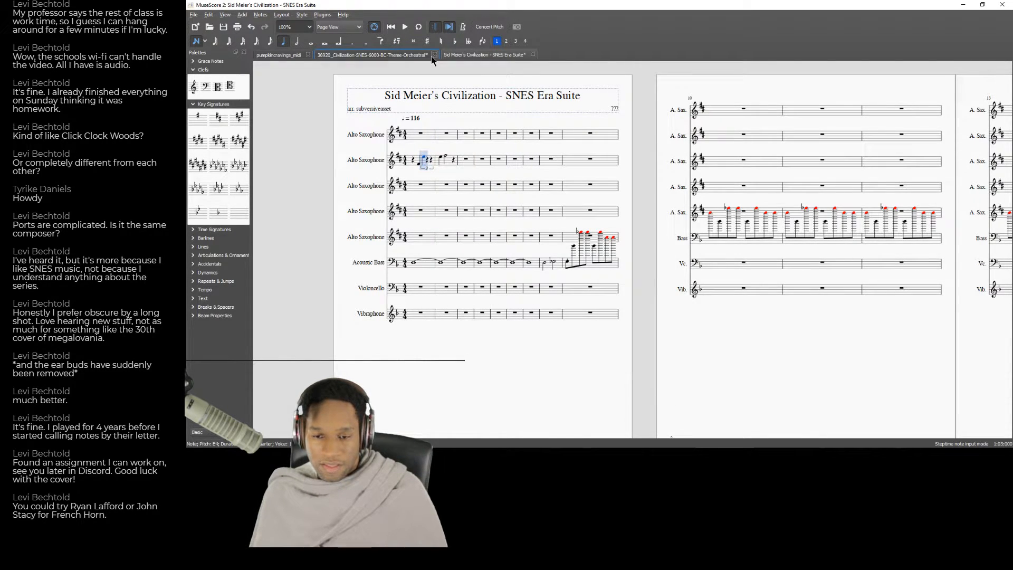
{"action": "key", "text": "f"}
{"action": "key", "text": "ctrl+Up"}
{"action": "key", "text": "Down"}
{"action": "key", "text": "Down"}
{"action": "key", "text": "Right"}
{"action": "key", "text": "f"}
{"action": "key", "text": "Left"}
Enter a half note at the start of measure 2 in the second Alto Saxophone and play the phrase back from measure 1.
{"action": "key", "text": "6"}
{"action": "key", "text": "f"}
{"action": "key", "text": "Left"}
{"action": "key", "text": "Left"}
{"action": "key", "text": "Left"}
{"action": "key", "text": "Left"}
{"action": "key", "text": "Left"}
{"action": "key", "text": "Left"}
{"action": "key", "text": "space"}
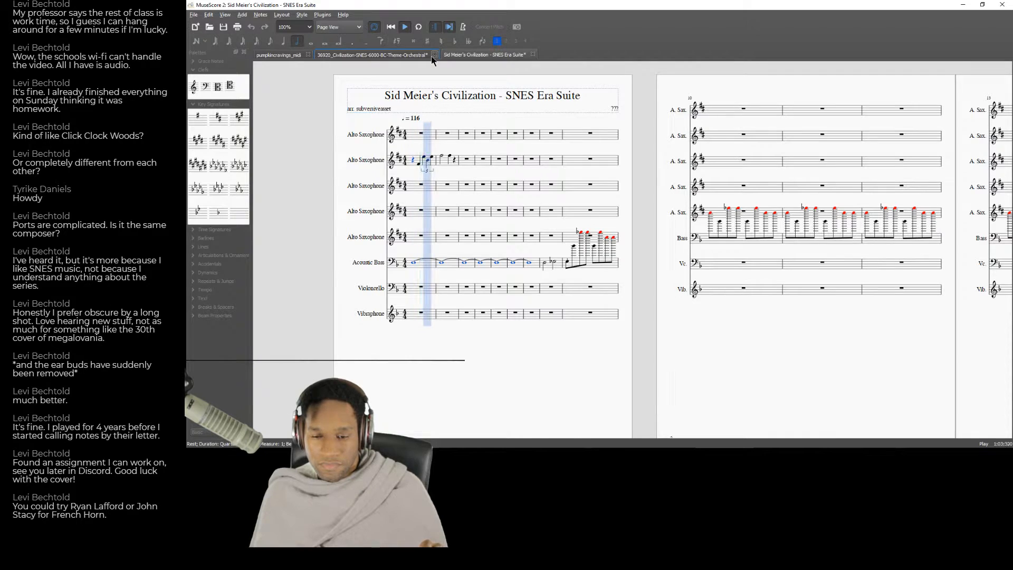
{"action": "key", "text": "space"}
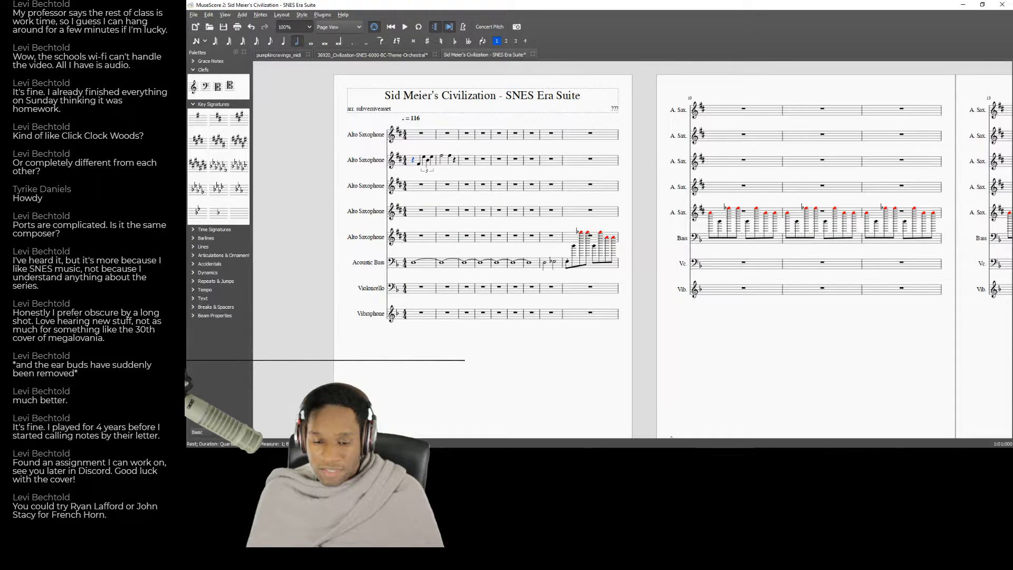
Check the YouTube B.C. track again and lengthen the second Alto Saxophone's first note in measure 2 to a whole note.
{"action": "key", "text": "alt+Tab"}
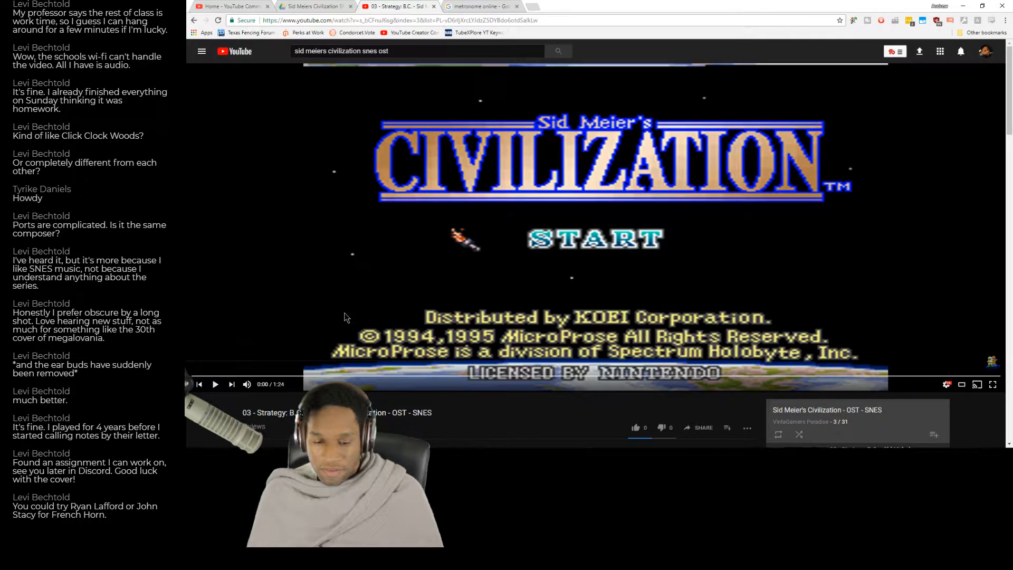
{"action": "key", "text": "alt+Tab"}
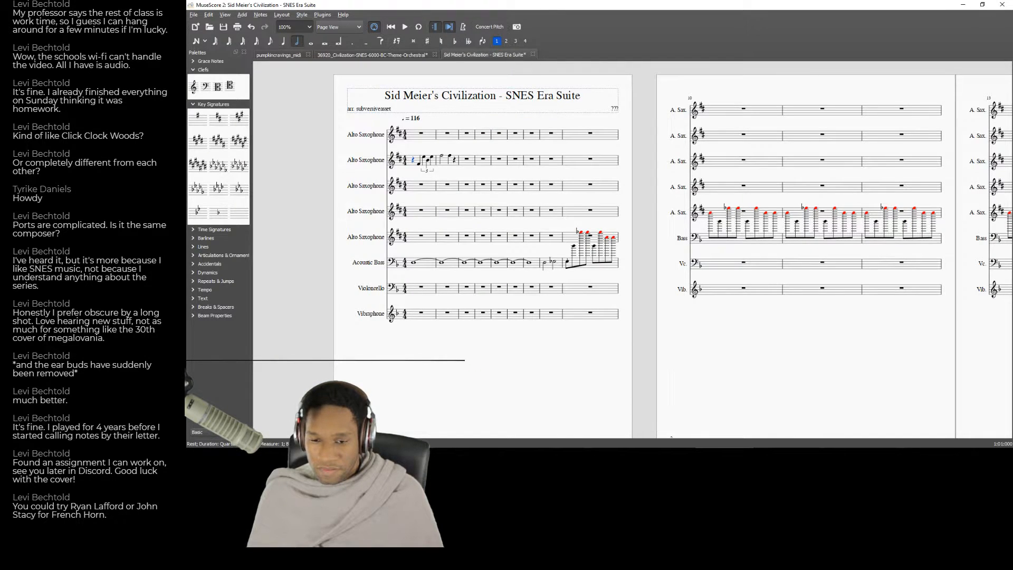
{"action": "left_click", "coordinate": [442, 157]}
{"action": "left_click", "coordinate": [311, 43]}
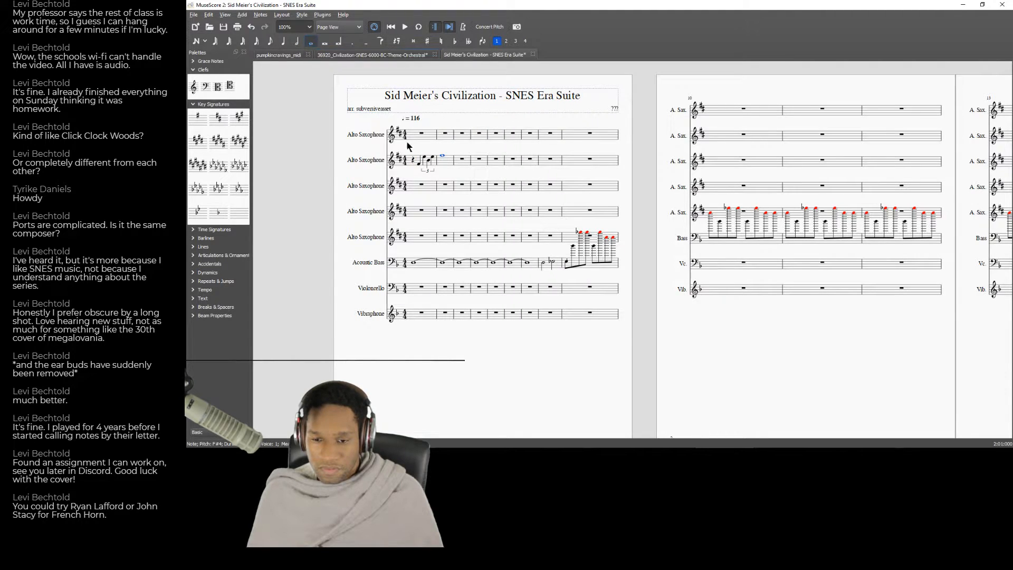
Copy the second Alto Saxophone's measures 1–2 and paste them into measures 3–4, 5–6 and 7–8.
{"action": "left_click", "coordinate": [456, 163]}
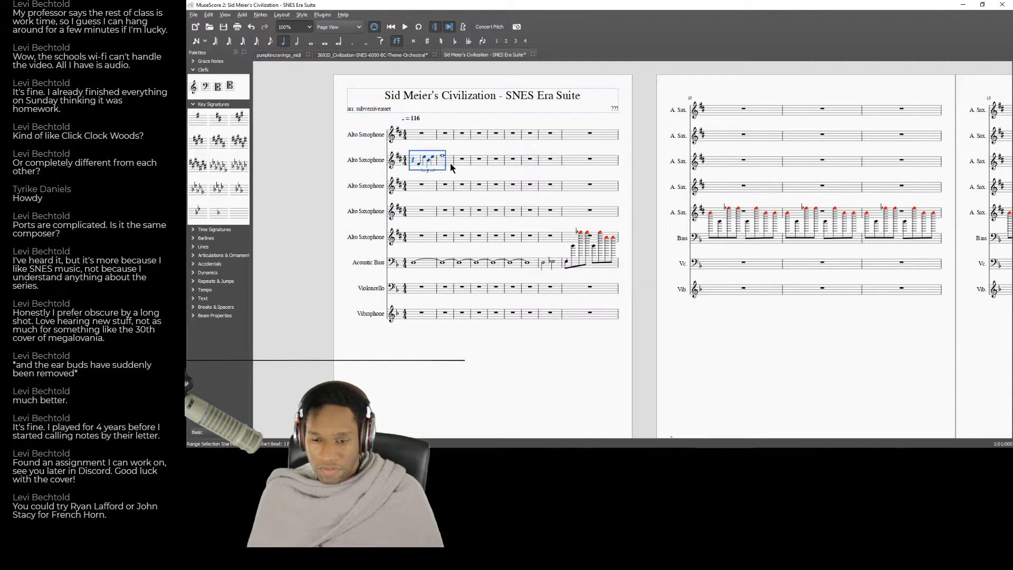
{"action": "key", "text": "ctrl+v"}
{"action": "left_click", "coordinate": [528, 163]}
{"action": "key", "text": "ctrl+v"}
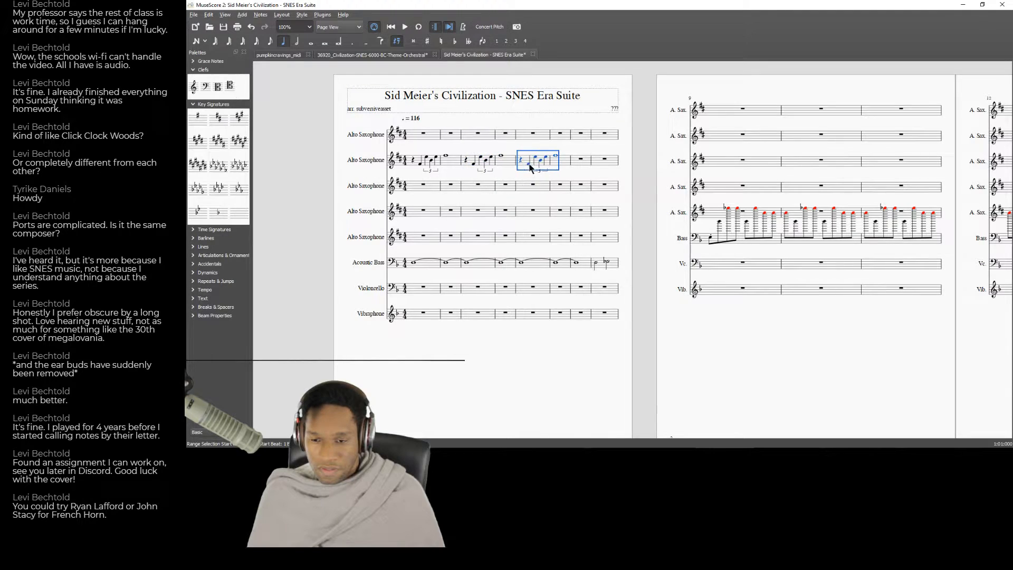
{"action": "left_click", "coordinate": [580, 162]}
{"action": "key", "text": "ctrl+v"}
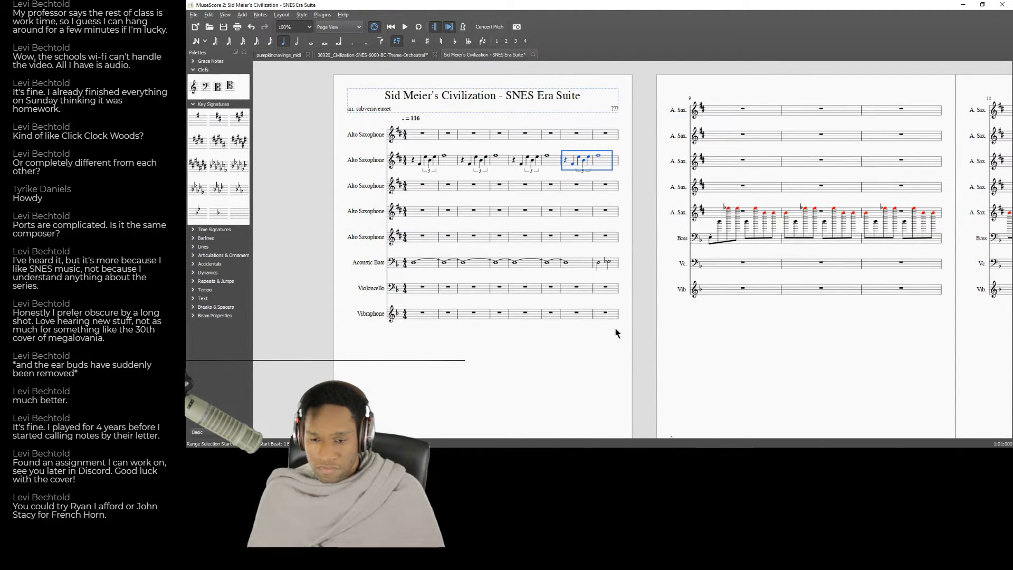
Listen to more of the YouTube B.C. track, return to the score and select the second Alto Saxophone's opening rest.
{"action": "left_click_drag", "start_coordinate": [622, 342], "coordinate": [478, 349]}
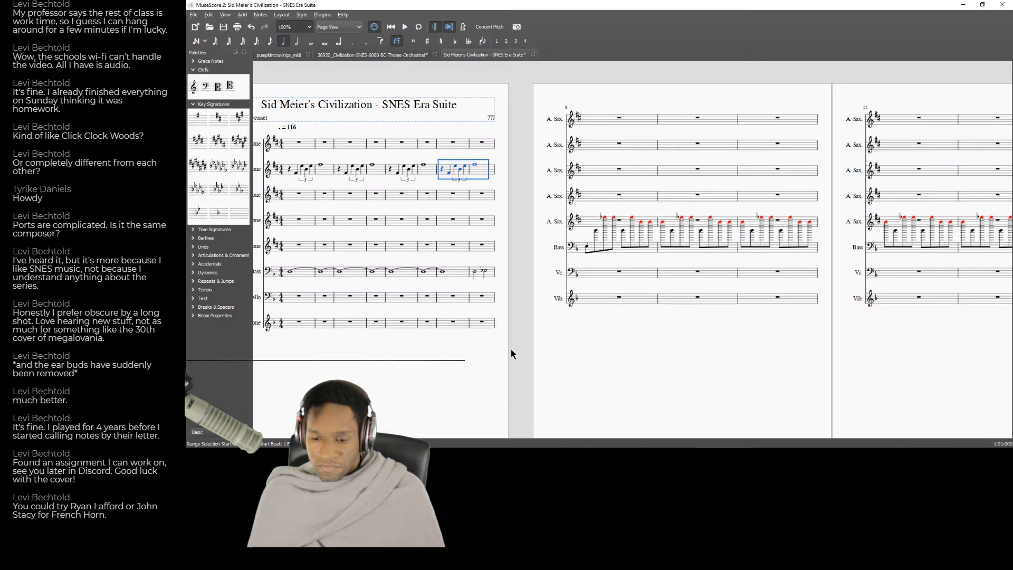
{"action": "key", "text": "alt+Tab"}
{"action": "left_click", "coordinate": [540, 268]}
{"action": "key", "text": "alt+Tab"}
{"action": "left_click_drag", "start_coordinate": [420, 370], "coordinate": [688, 345]}
{"action": "left_click", "coordinate": [556, 144]}
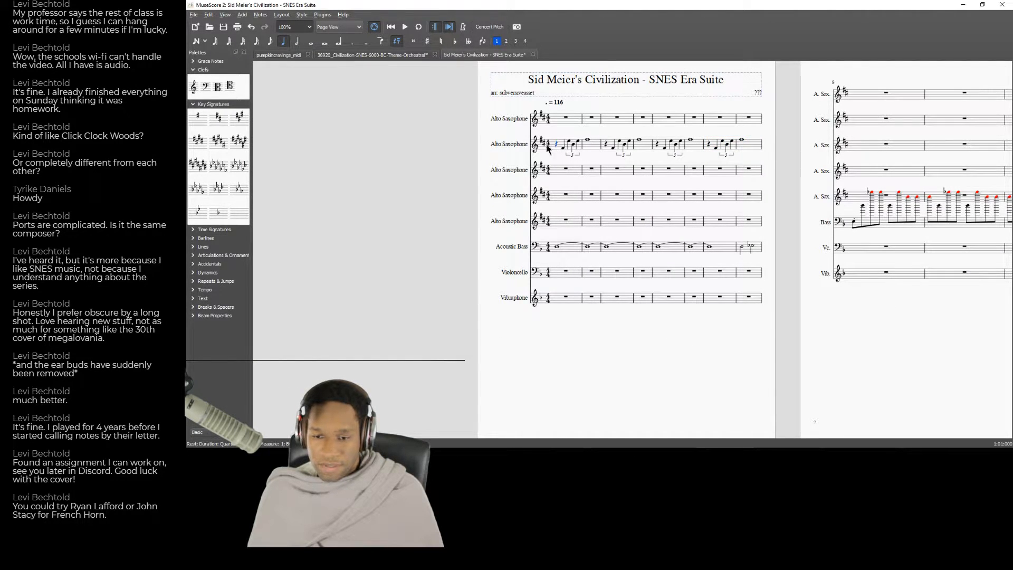
Add rehearsal mark A at measure 1 and rehearsal mark B at measure 9.
{"action": "left_click", "coordinate": [202, 299]}
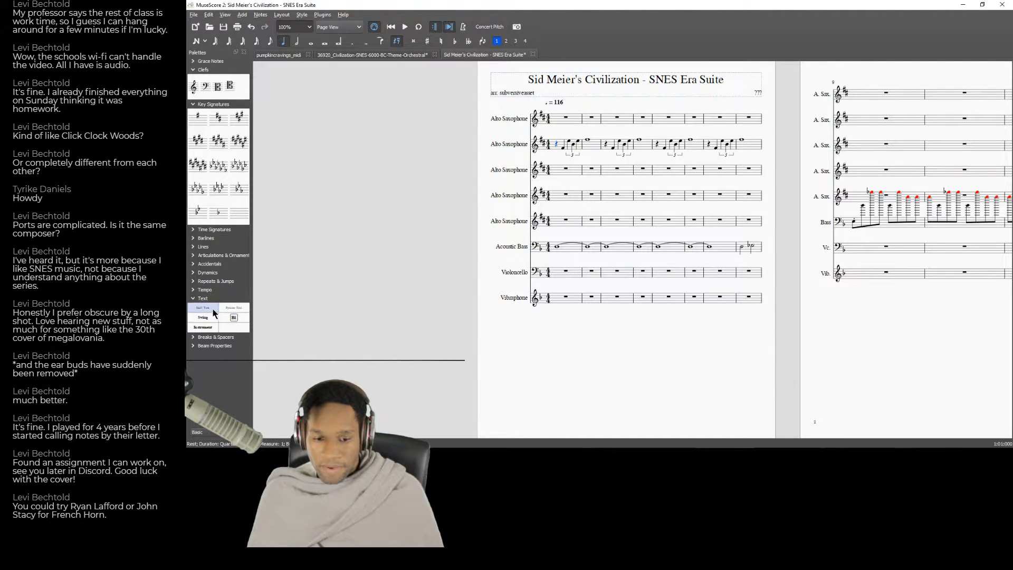
{"action": "double_click", "coordinate": [235, 318]}
{"action": "left_click", "coordinate": [619, 160]}
{"action": "double_click", "coordinate": [234, 318]}
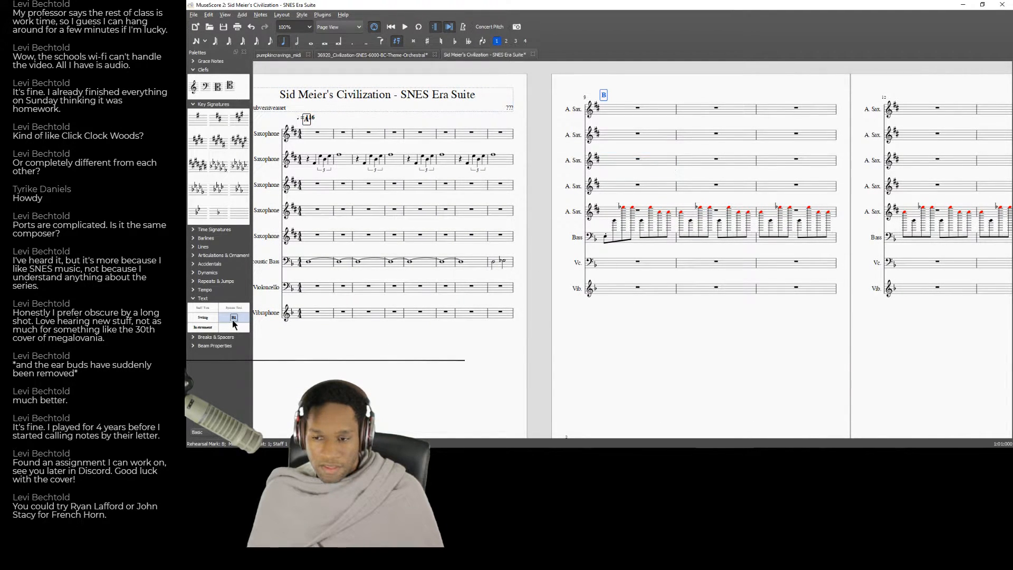
Add system text starting with "French Horn" above measure 1 of the first Alto Saxophone.
{"action": "scroll", "coordinate": [768, 350], "scroll_direction": "left", "scroll_amount": 3}
{"action": "left_click", "coordinate": [509, 143]}
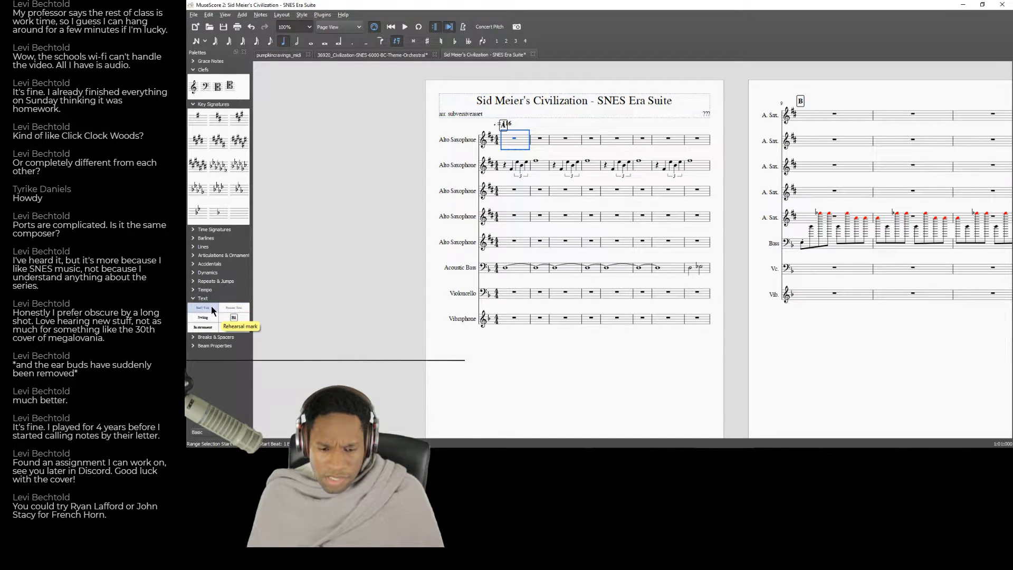
{"action": "double_click", "coordinate": [239, 309]}
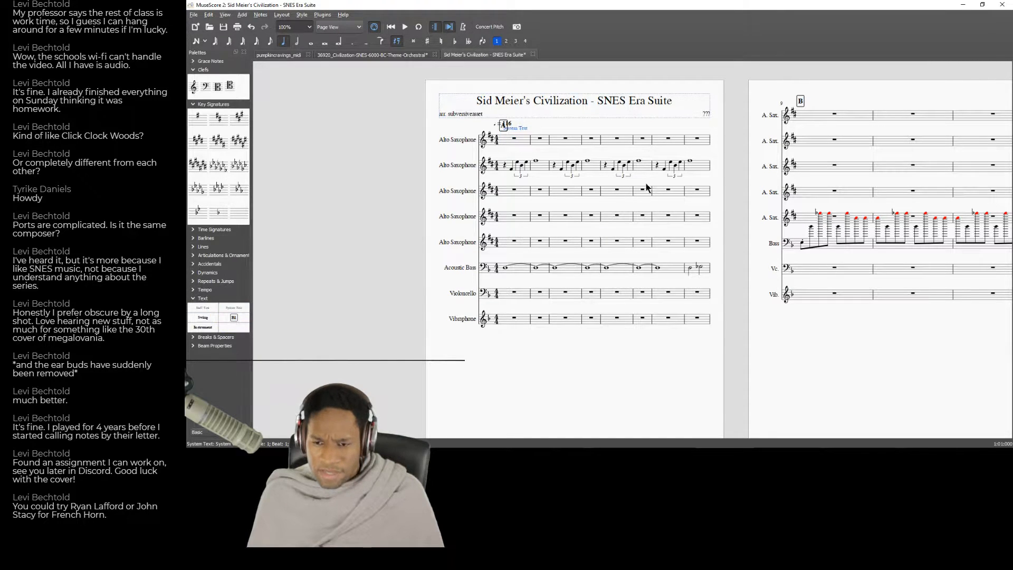
{"action": "double_click", "coordinate": [521, 132]}
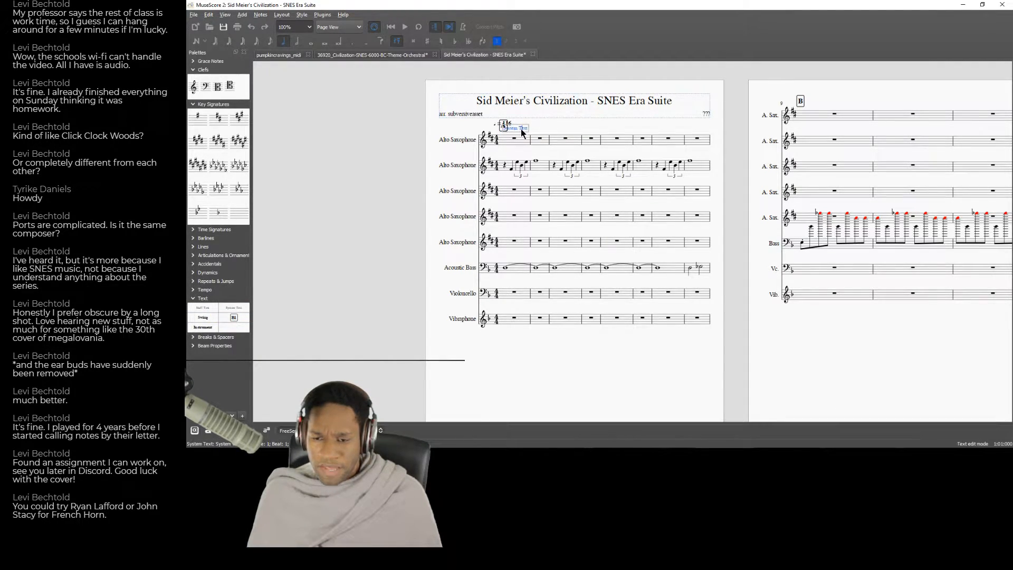
{"action": "key", "text": "BackSpace"}
{"action": "key", "text": "BackSpace"}
{"action": "key", "text": "BackSpace"}
{"action": "key", "text": "BackSpace"}
{"action": "key", "text": "BackSpace"}
{"action": "key", "text": "BackSpace"}
{"action": "key", "text": "BackSpace"}
{"action": "key", "text": "BackSpace"}
{"action": "type", "text": "French Horn Start"}
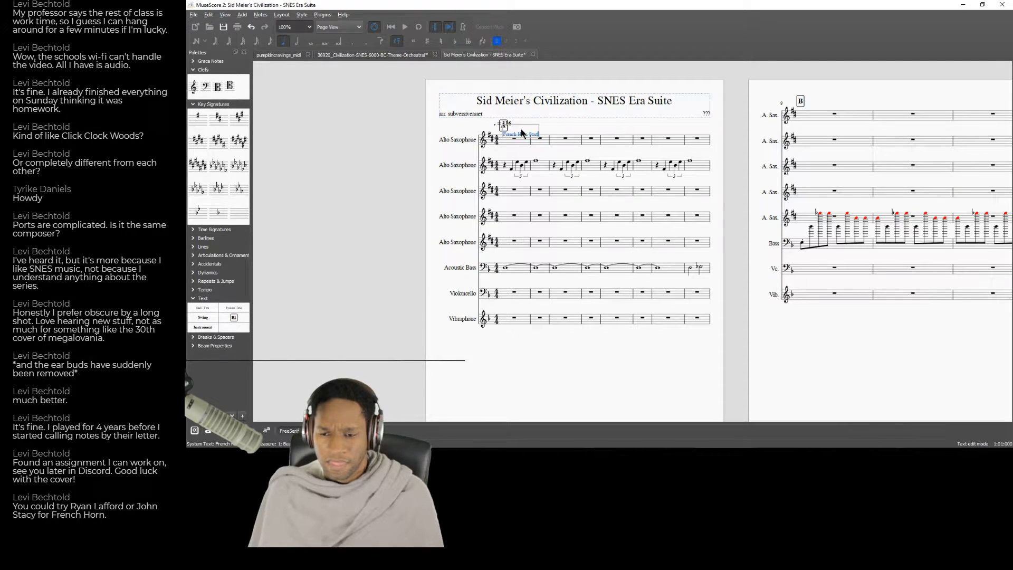
{"action": "key", "text": "Escape"}
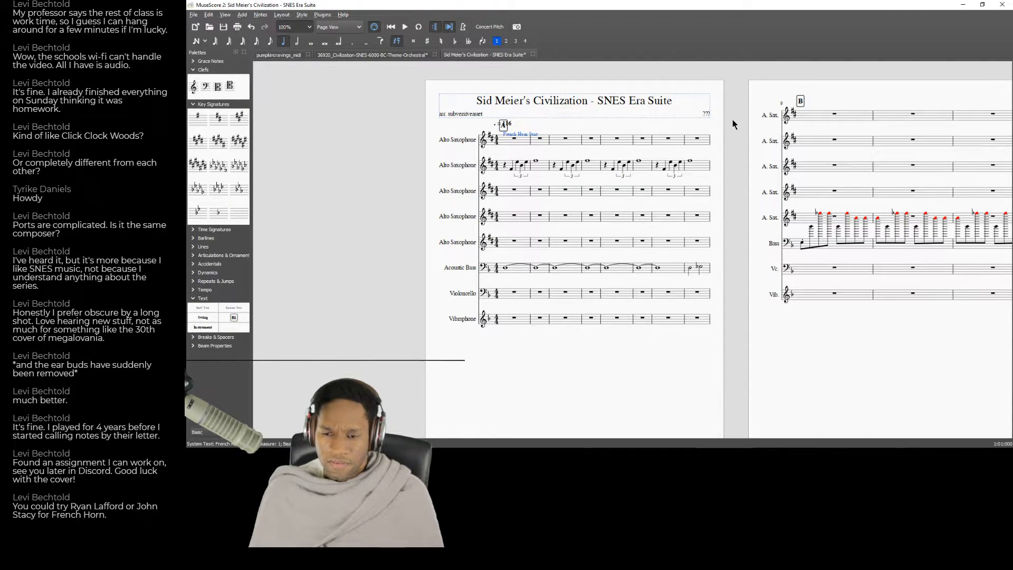
Reposition the French Horn text above measure 1 so it clears rehearsal mark A and the tempo marking.
{"action": "double_click", "coordinate": [515, 132]}
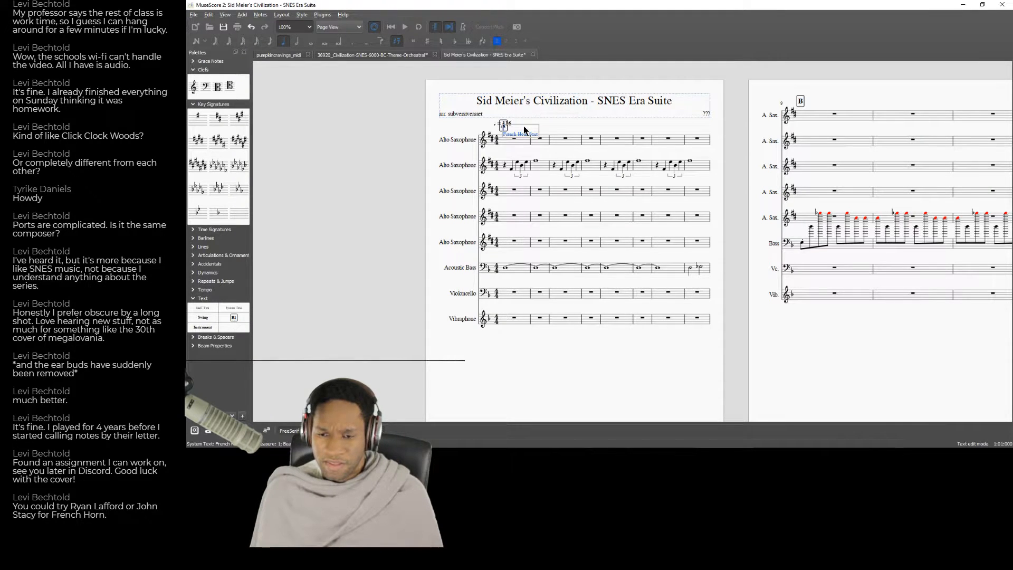
{"action": "scroll", "coordinate": [522, 158], "scroll_direction": "up", "scroll_amount": 2}
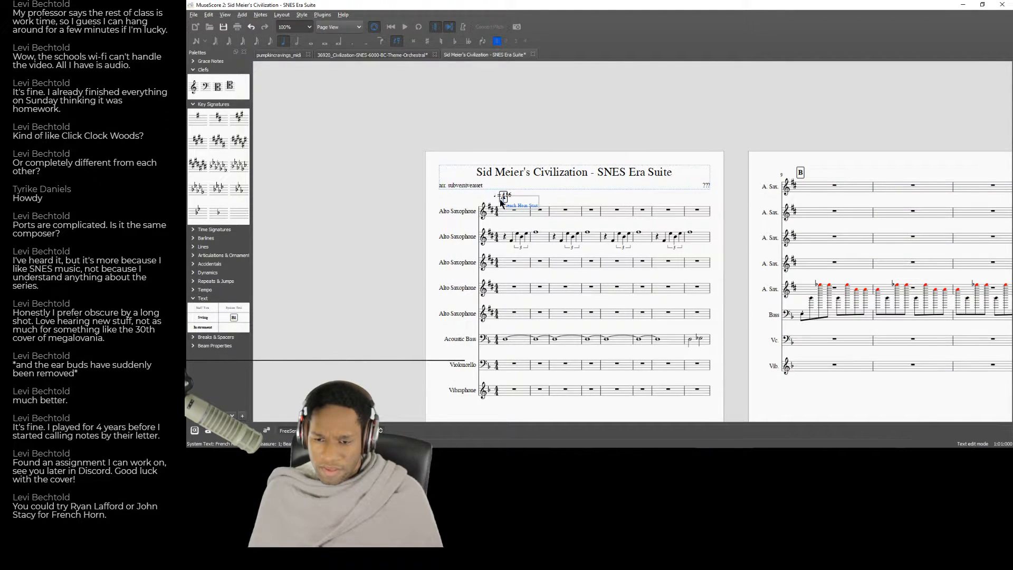
{"action": "key", "text": "Escape"}
{"action": "left_click_drag", "start_coordinate": [518, 201], "coordinate": [535, 204]}
{"action": "double_click", "coordinate": [529, 200]}
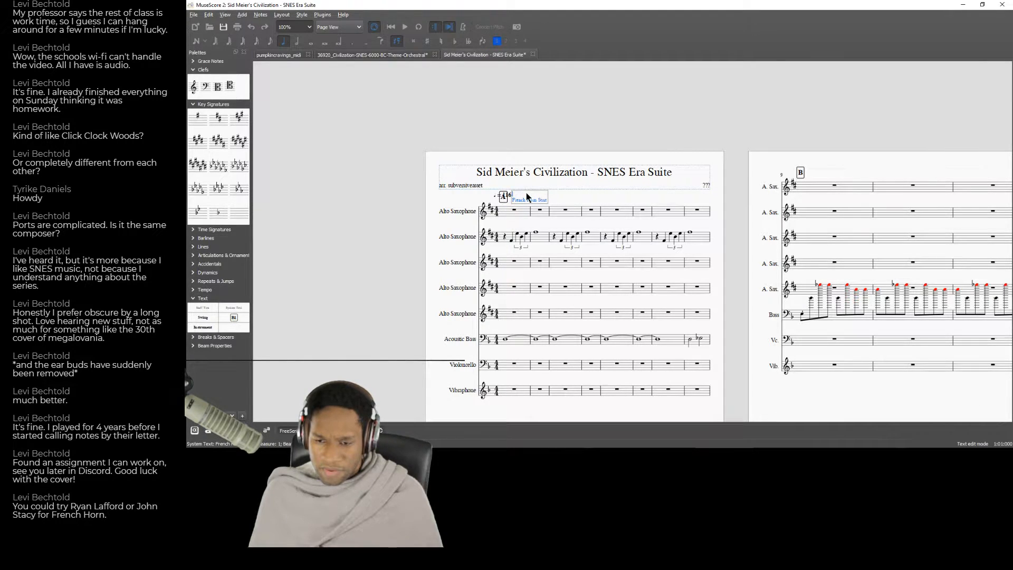
{"action": "key", "text": "Delete"}
{"action": "left_click_drag", "start_coordinate": [512, 194], "coordinate": [525, 192]}
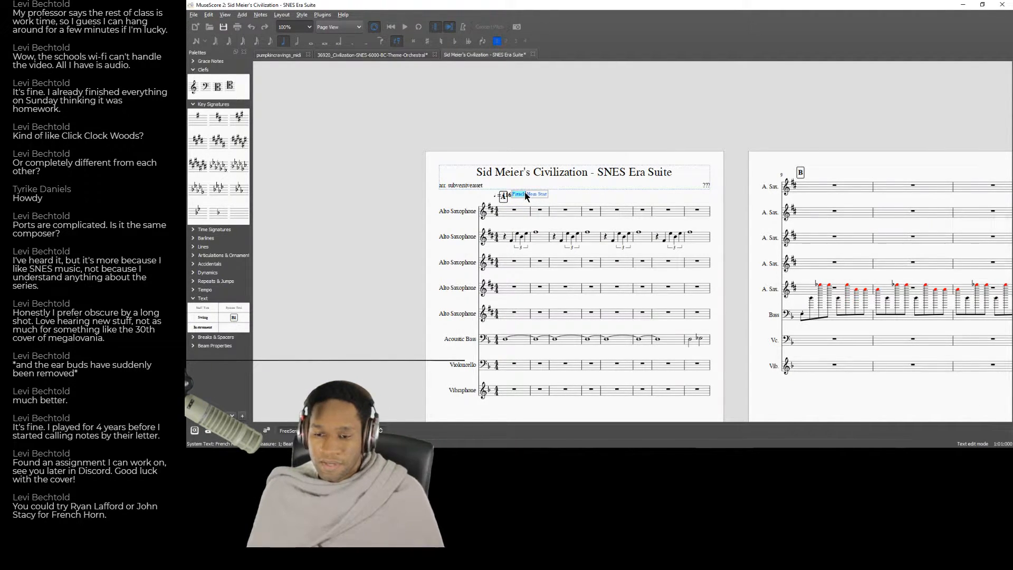
{"action": "key", "text": "Escape"}
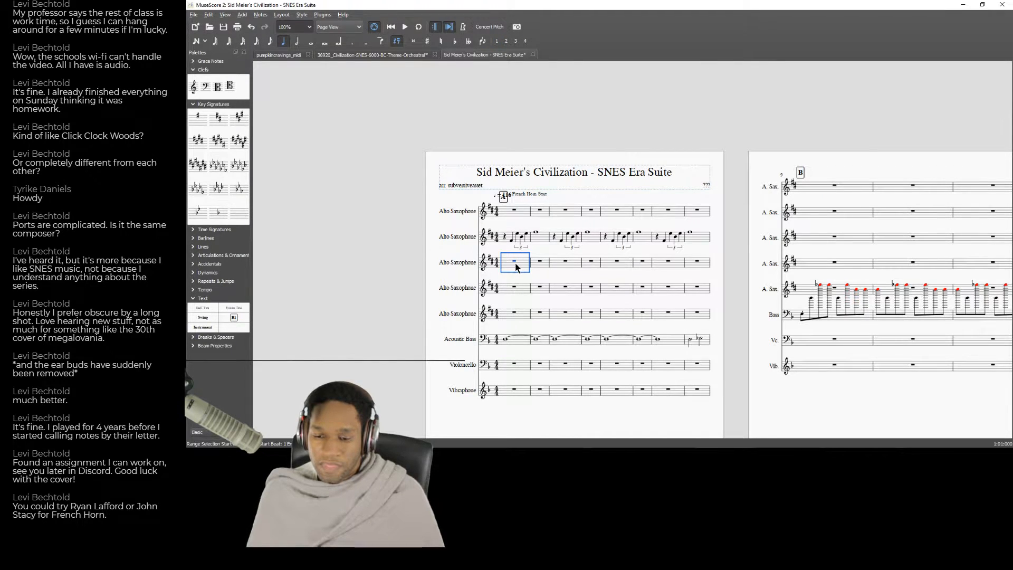
Check the YouTube B.C. track and enter a dotted half note F at the start of the first Alto Saxophone's measure 1.
{"action": "key", "text": "alt+Tab"}
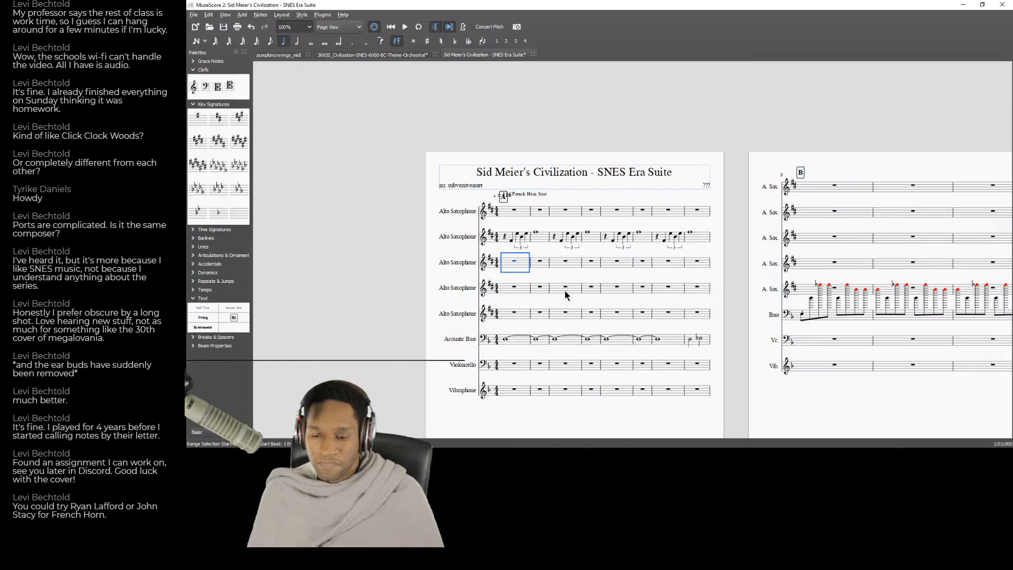
{"action": "key", "text": "alt+Tab"}
{"action": "left_click", "coordinate": [520, 217]}
{"action": "key", "text": "n"}
{"action": "key", "text": "Left"}
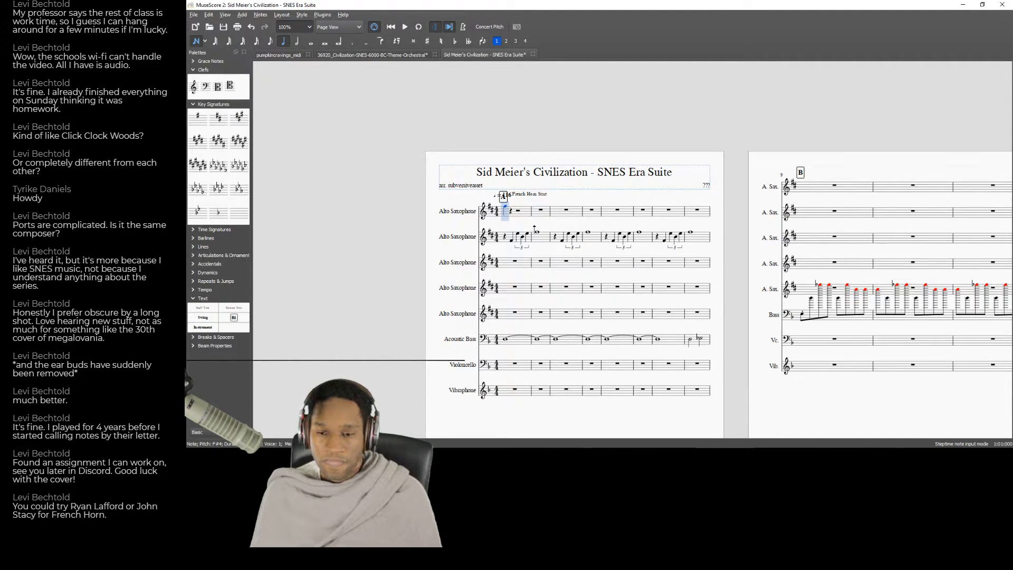
{"action": "key", "text": "6"}
{"action": "key", "text": "period"}
{"action": "key", "text": "f"}
{"action": "key", "text": "Left"}
{"action": "key", "text": "space"}
{"action": "key", "text": "space"}
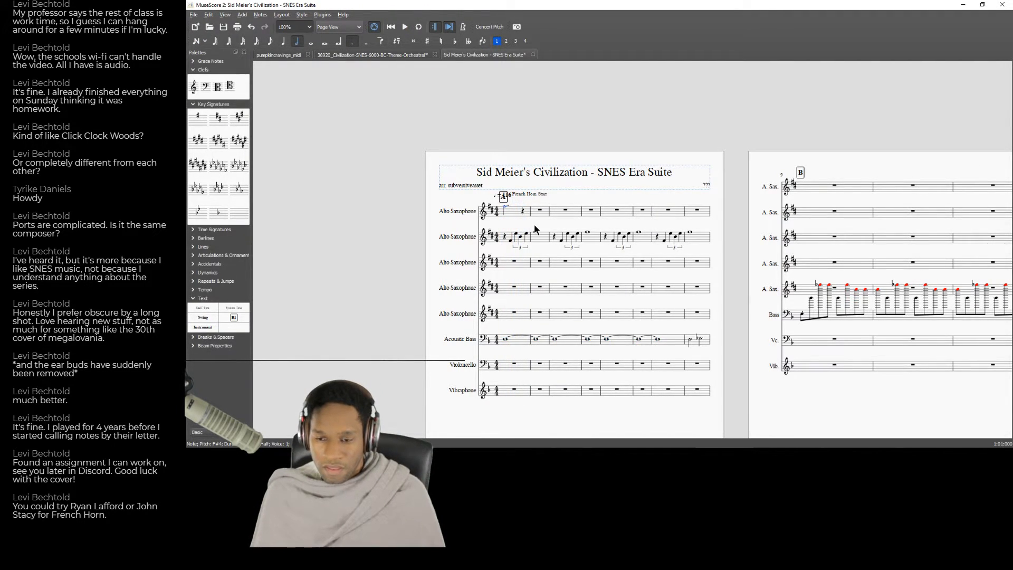
Enter a quarter note on beat 4 of measure 1 and a quarter-note F starting measure 2 in the first Alto Saxophone, and play it back.
{"action": "left_click", "coordinate": [523, 210]}
{"action": "key", "text": "n"}
{"action": "key", "text": "d"}
{"action": "key", "text": "Down"}
{"action": "key", "text": "f"}
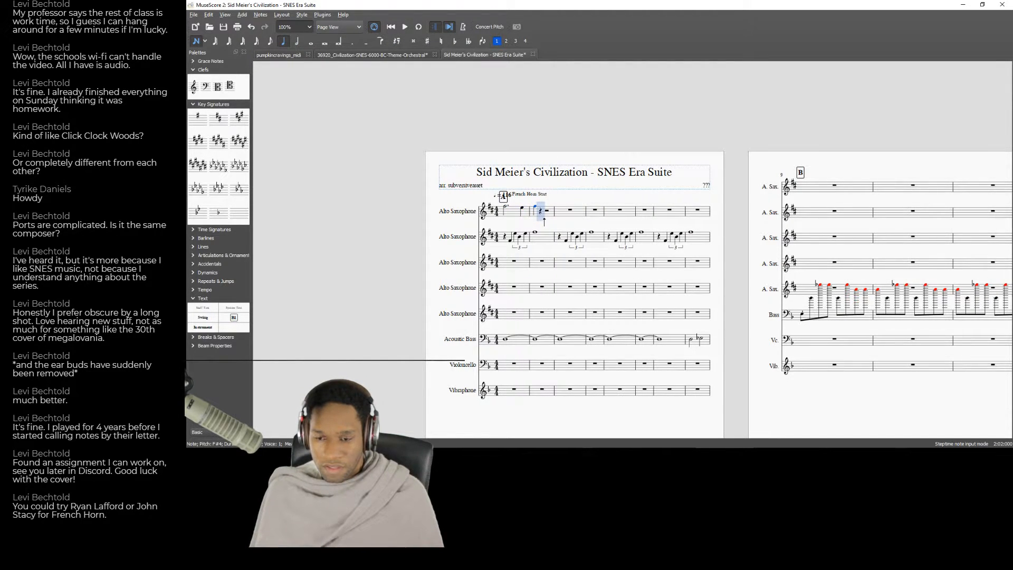
{"action": "key", "text": "Left"}
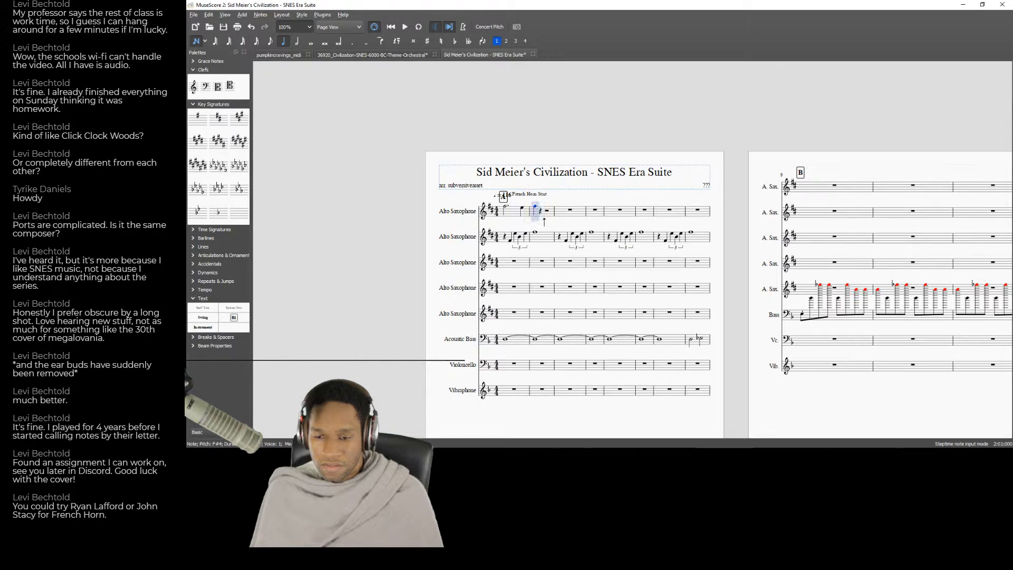
{"action": "key", "text": "Left"}
{"action": "key", "text": "Left"}
{"action": "key", "text": "space"}
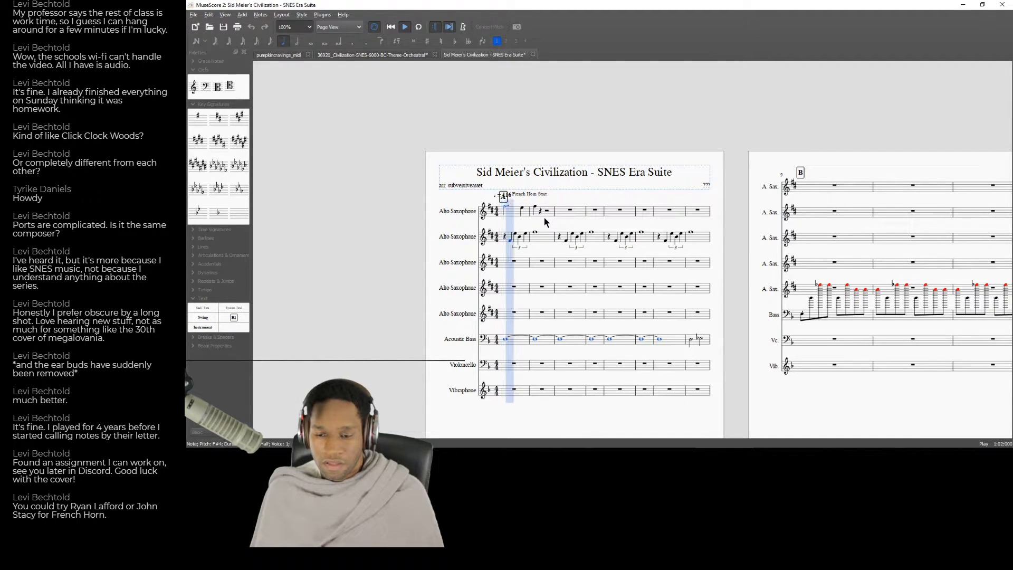
{"action": "key", "text": "space"}
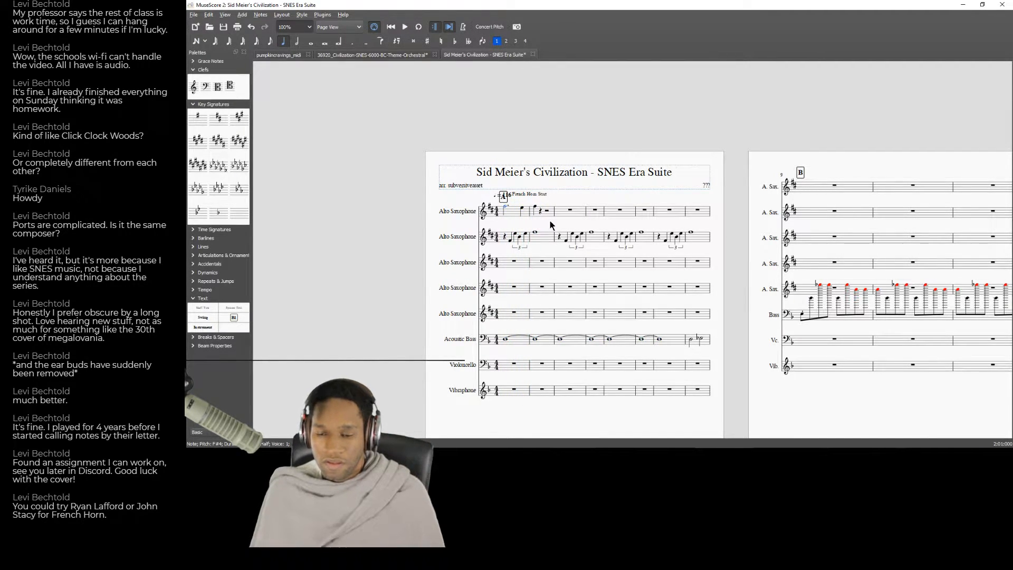
Shorten the first Alto Saxophone's beat-4 note to an eighth, add an eighth-note F tied into measure 2, and play the phrase back.
{"action": "left_click", "coordinate": [524, 211]}
{"action": "left_click", "coordinate": [271, 42]}
{"action": "key", "text": "Right"}
{"action": "key", "text": "n"}
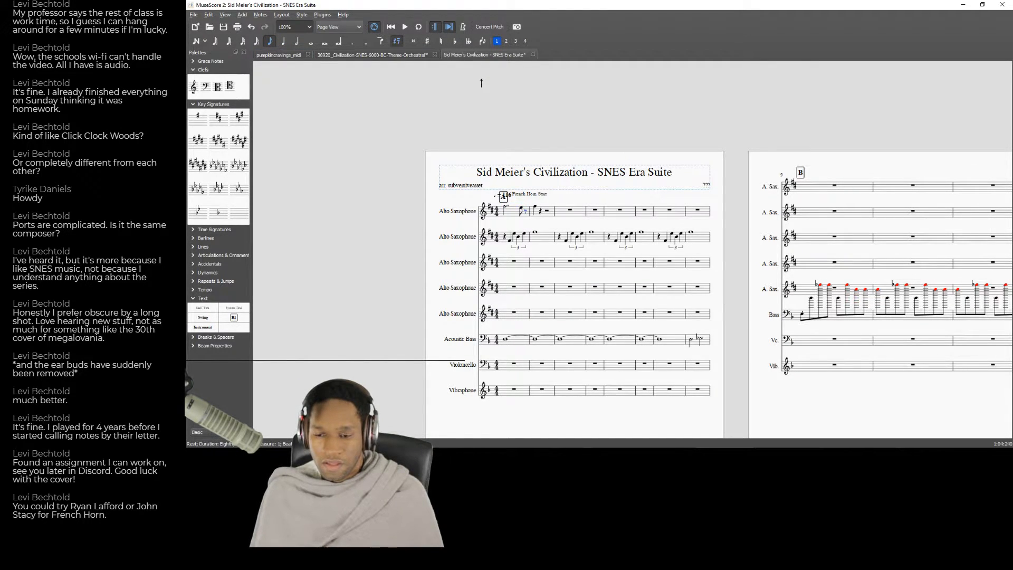
{"action": "key", "text": "f"}
{"action": "key", "text": "6"}
{"action": "key", "text": "5"}
{"action": "key", "text": "f"}
{"action": "key", "text": "Left"}
{"action": "key", "text": "Left"}
{"action": "key", "text": "Left"}
{"action": "key", "text": "Left"}
{"action": "key", "text": "space"}
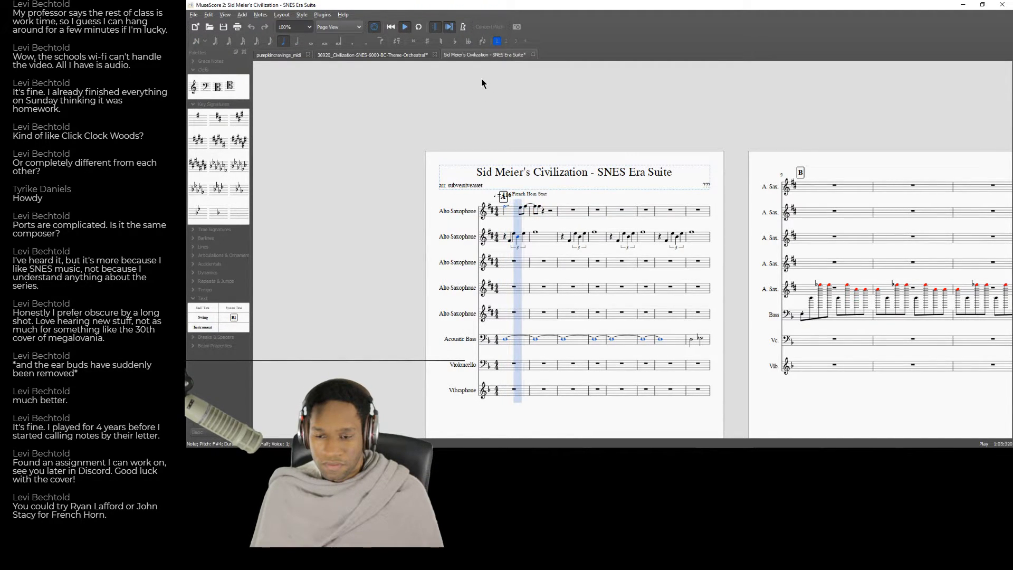
{"action": "key", "text": "space"}
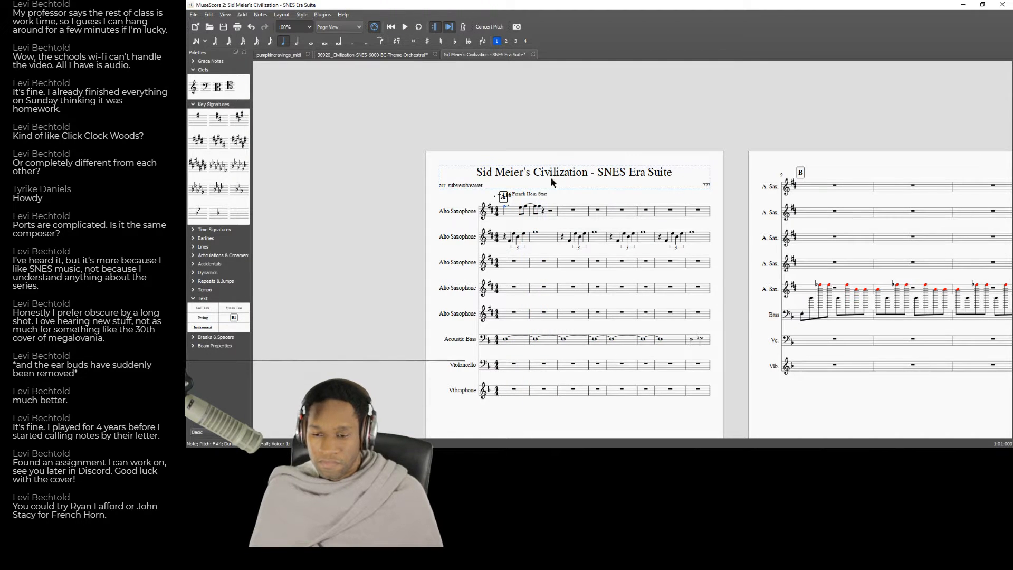
Make the first Alto Saxophone's first note in measure 2 a quarter note and play back from measure 1.
{"action": "left_click", "coordinate": [535, 206]}
{"action": "left_click", "coordinate": [283, 41]}
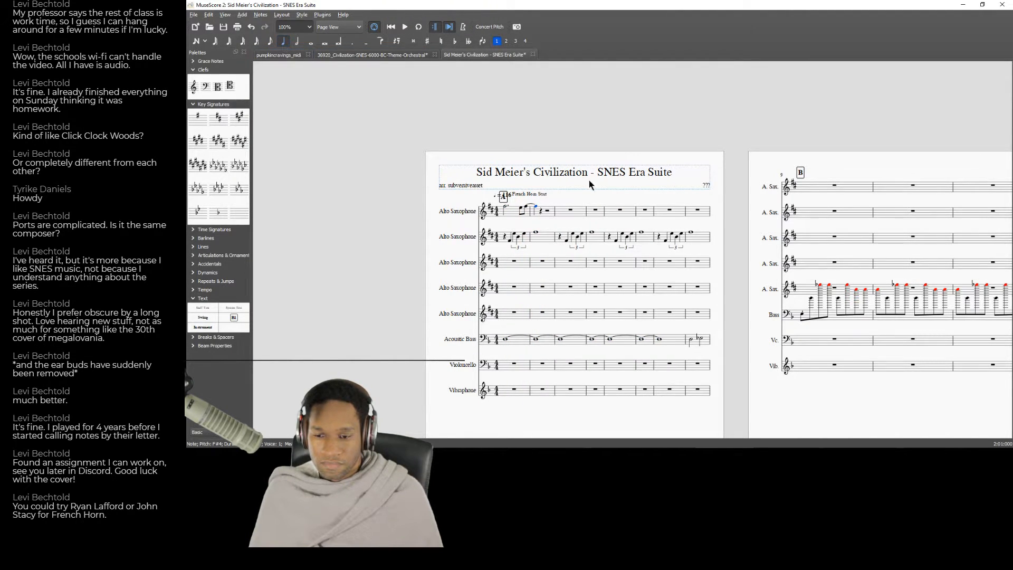
{"action": "left_click", "coordinate": [505, 214]}
{"action": "key", "text": "space"}
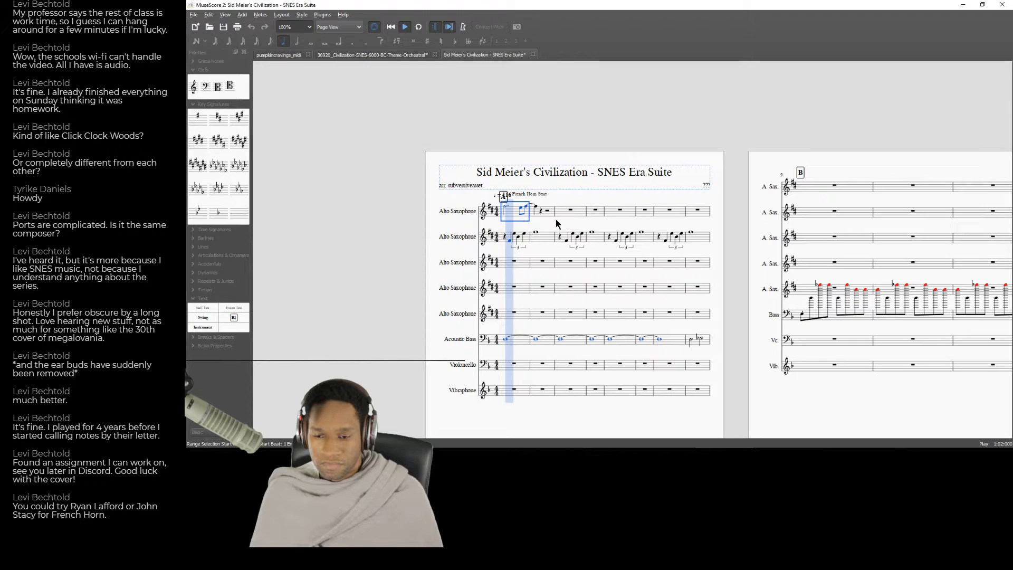
{"action": "key", "text": "space"}
Try an eighth-note length for the first Alto Saxophone's first note in measure 2, play it back, and restore the quarter note.
{"action": "left_click", "coordinate": [535, 207]}
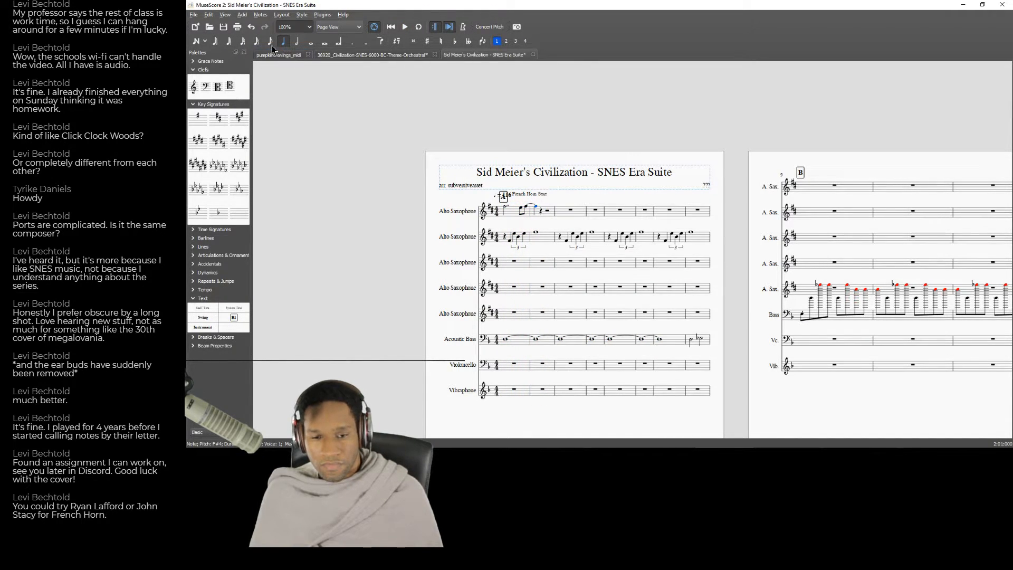
{"action": "left_click", "coordinate": [269, 42]}
{"action": "left_click", "coordinate": [515, 215]}
{"action": "key", "text": "space"}
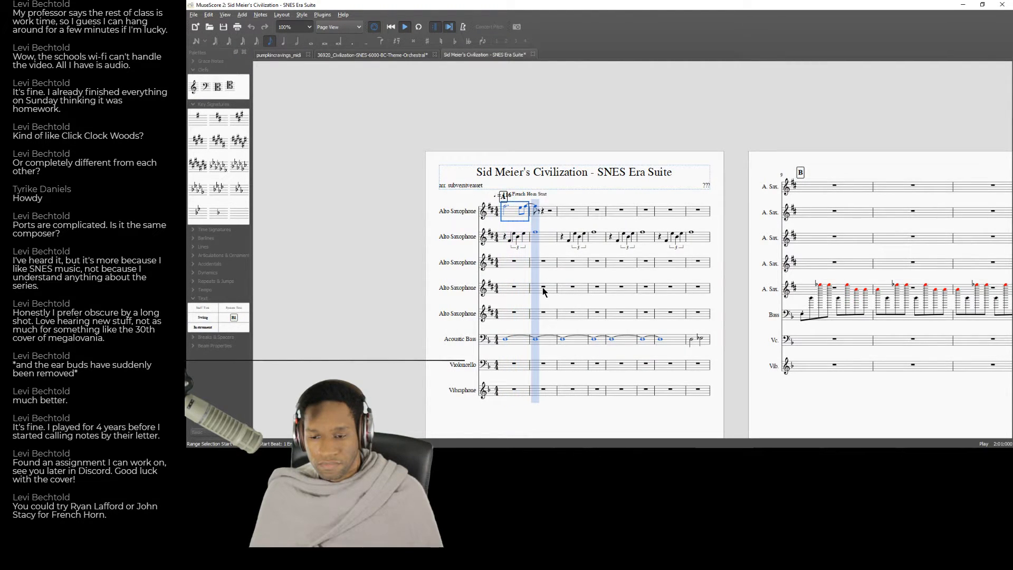
{"action": "key", "text": "space"}
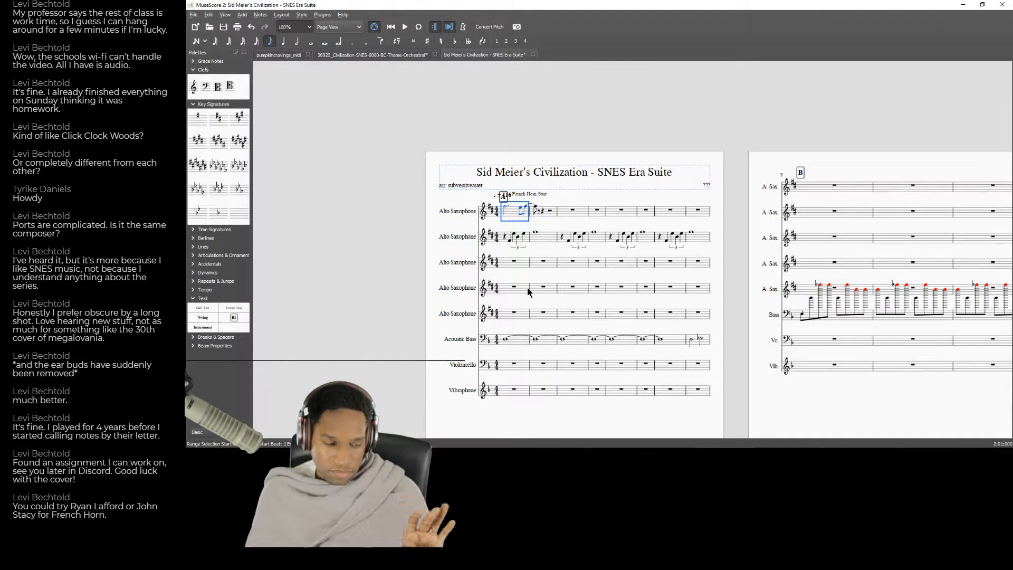
{"action": "left_click", "coordinate": [536, 207]}
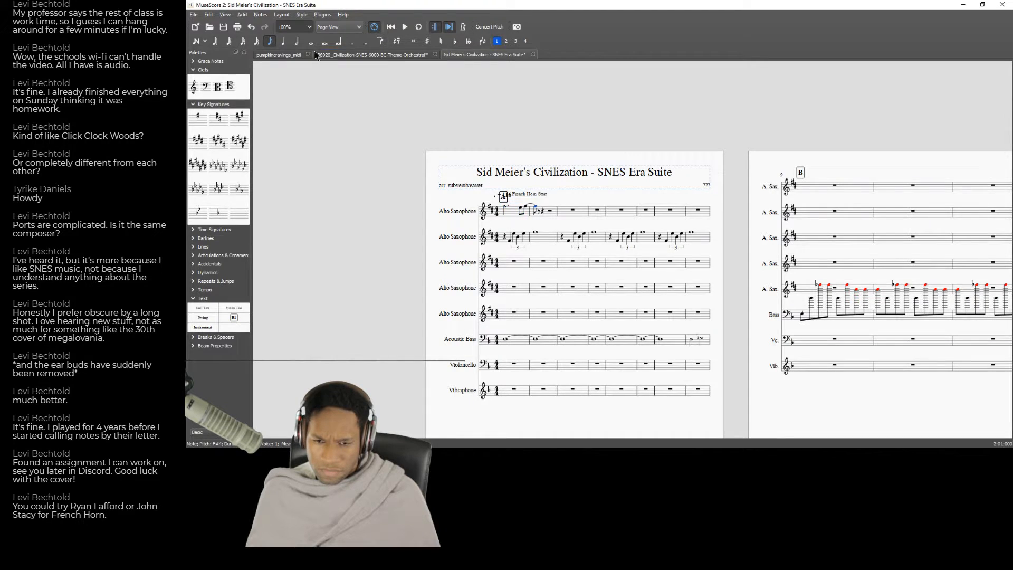
{"action": "left_click", "coordinate": [282, 43]}
Fill beats 2 and 3 of the first Alto Saxophone's measure 2 with eighth notes E, F and a pair ending on G, and play back.
{"action": "left_click", "coordinate": [542, 212]}
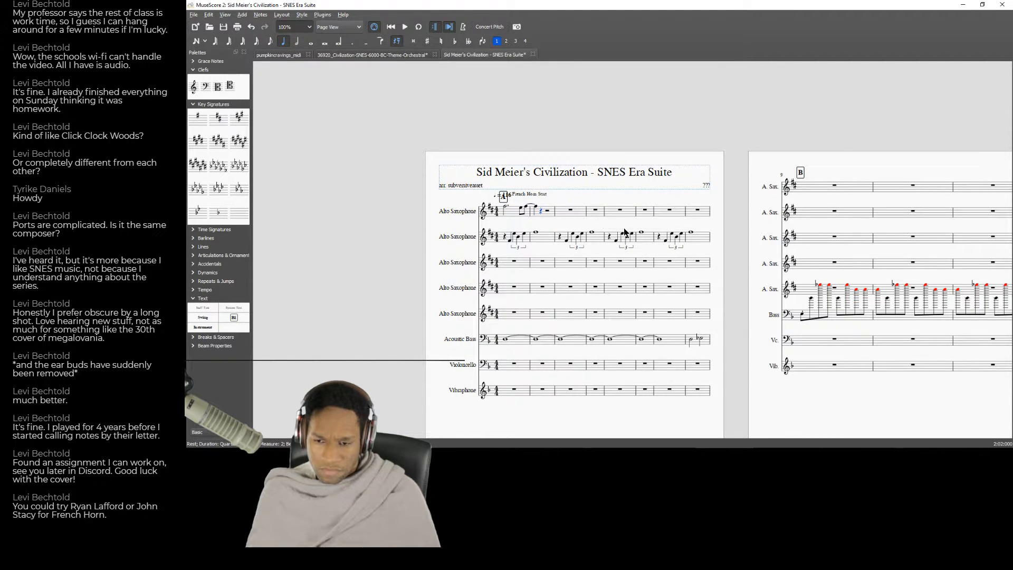
{"action": "key", "text": "3"}
{"action": "key", "text": "4"}
{"action": "key", "text": "b"}
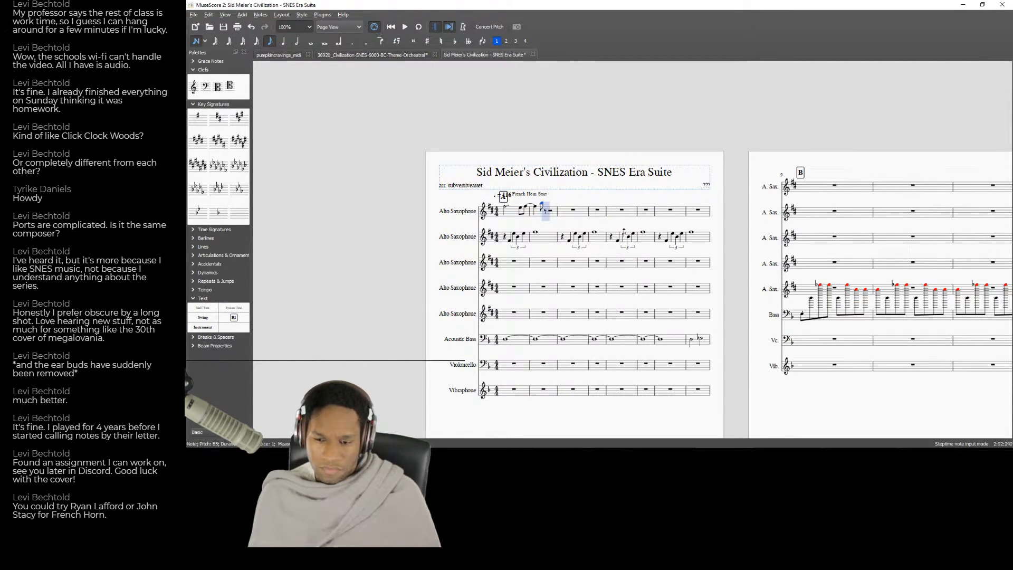
{"action": "key", "text": "ctrl+z"}
{"action": "key", "text": "e"}
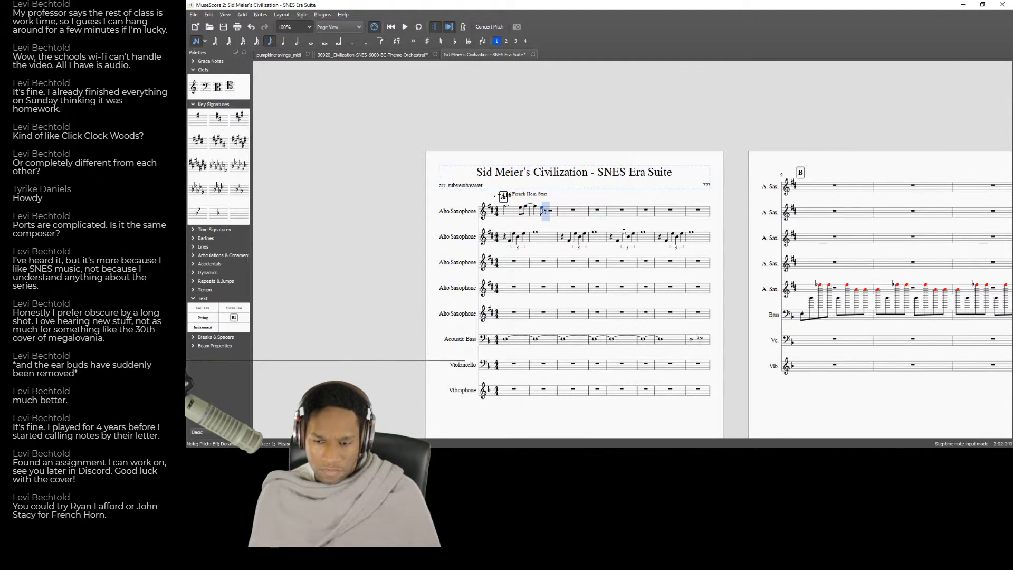
{"action": "key", "text": "f"}
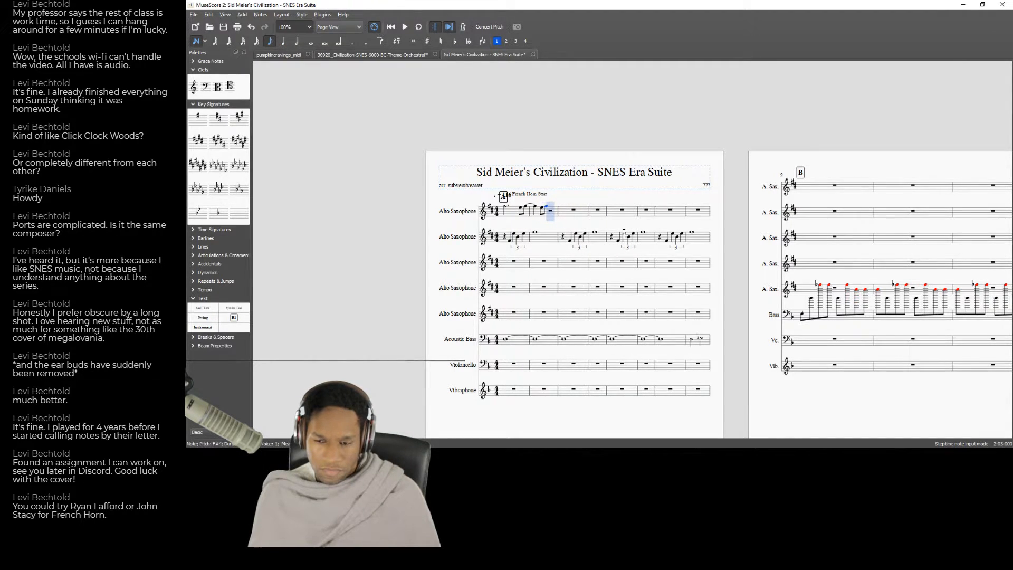
{"action": "key", "text": "g"}
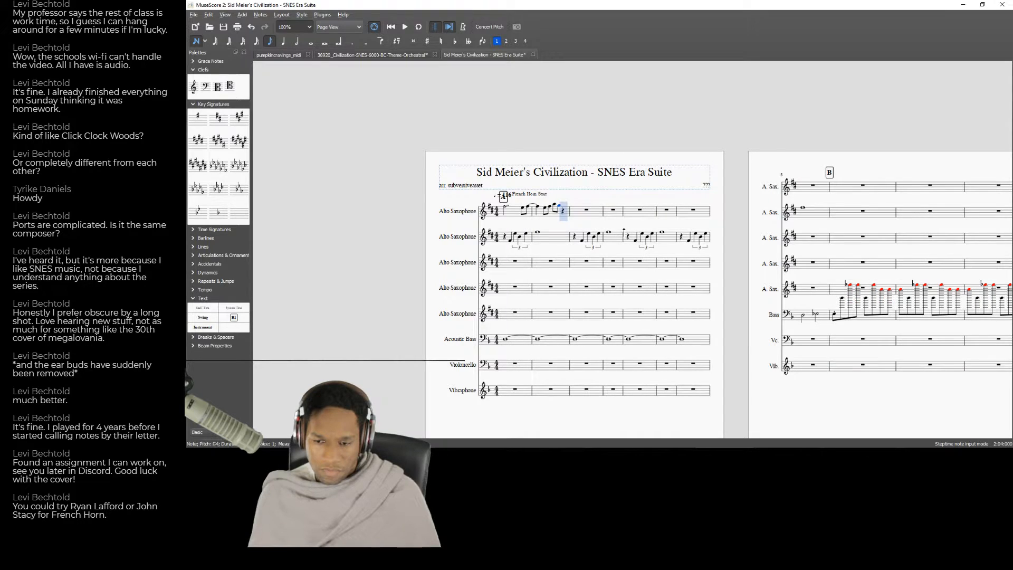
{"action": "key", "text": "space"}
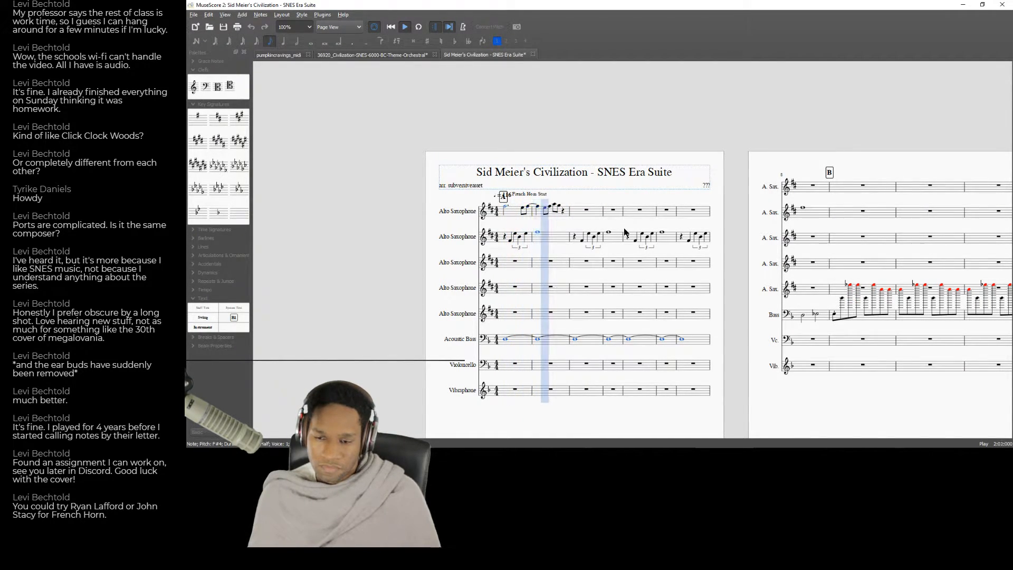
{"action": "key", "text": "space"}
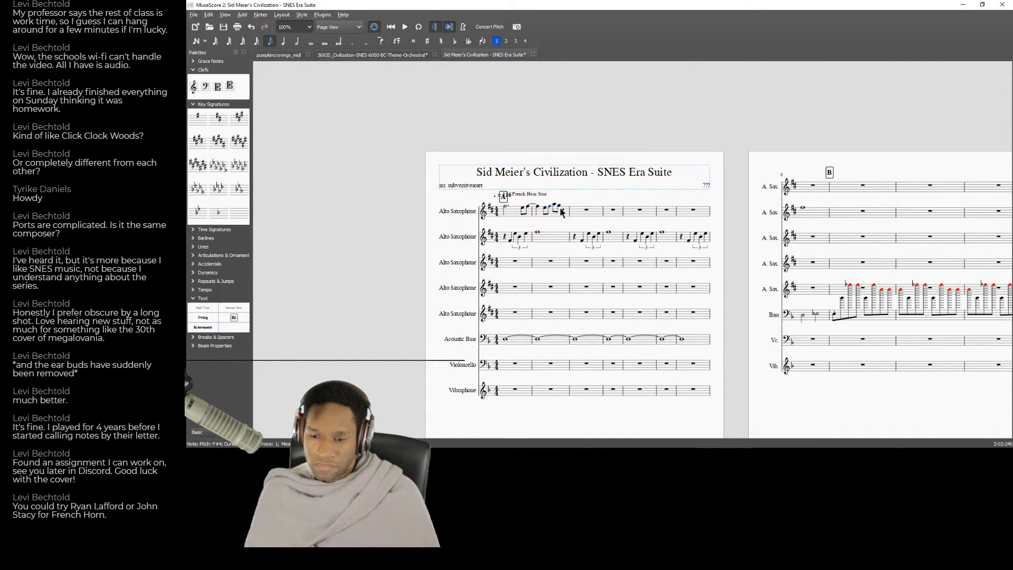
Try dotting notes in the eighth-note run of the first Alto Saxophone's measure 2 and play the phrase back.
{"action": "left_click", "coordinate": [553, 206]}
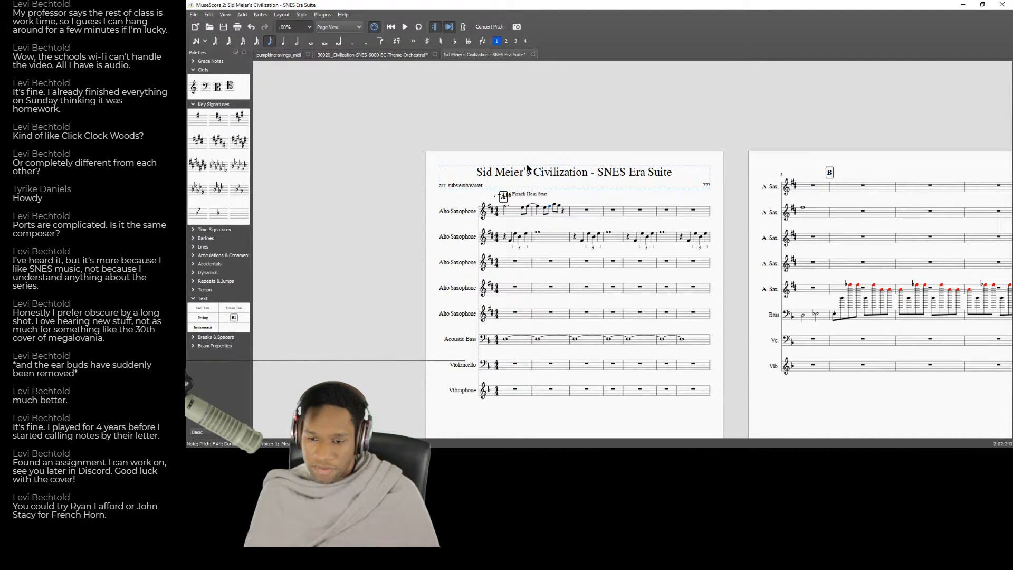
{"action": "left_click", "coordinate": [352, 42]}
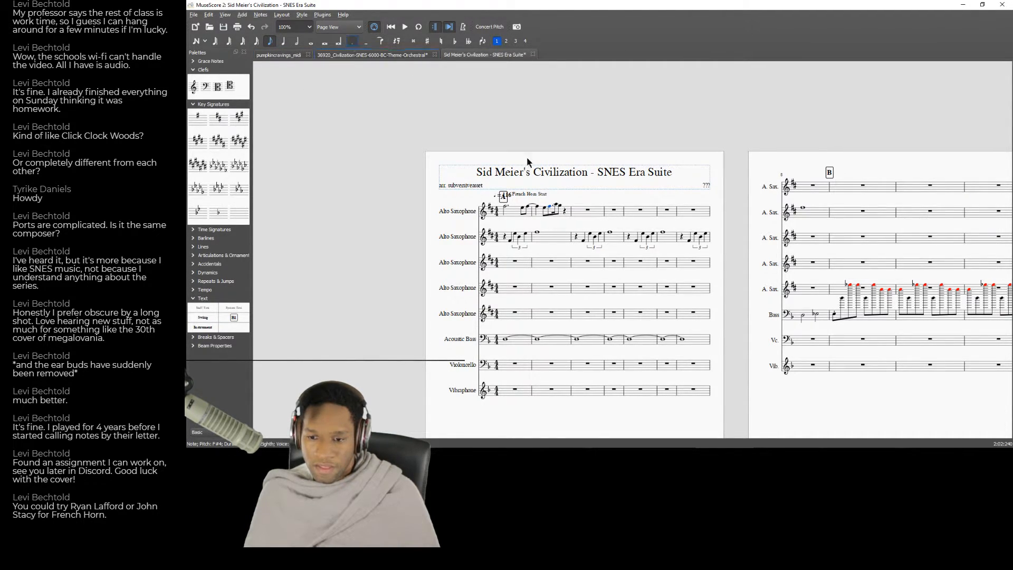
{"action": "left_click", "coordinate": [557, 205]}
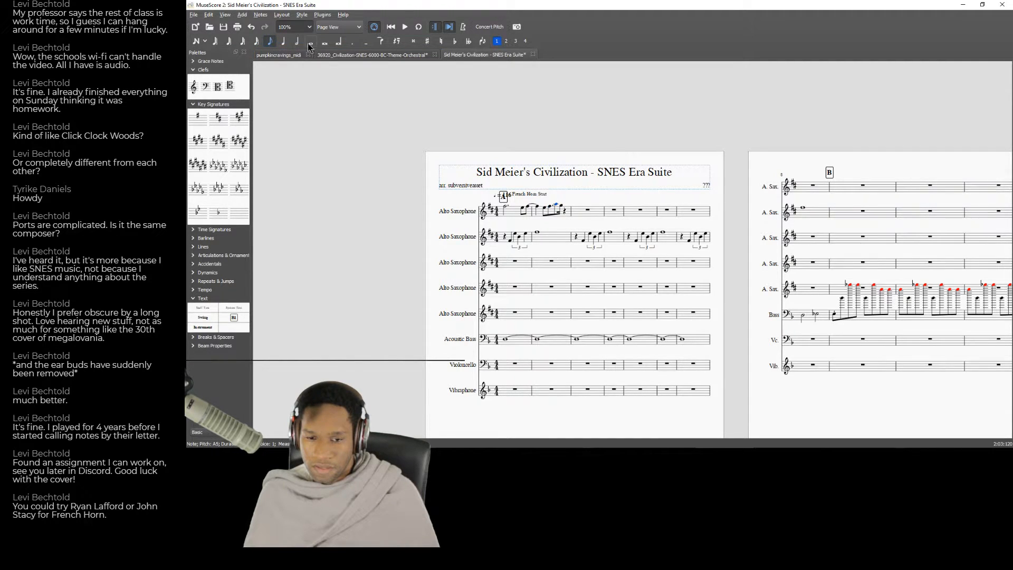
{"action": "left_click", "coordinate": [352, 42]}
{"action": "key", "text": "n"}
{"action": "key", "text": "Left"}
{"action": "key", "text": "Left"}
{"action": "key", "text": "Left"}
{"action": "key", "text": "Left"}
{"action": "key", "text": "Left"}
{"action": "key", "text": "Left"}
{"action": "key", "text": "Left"}
{"action": "key", "text": "Left"}
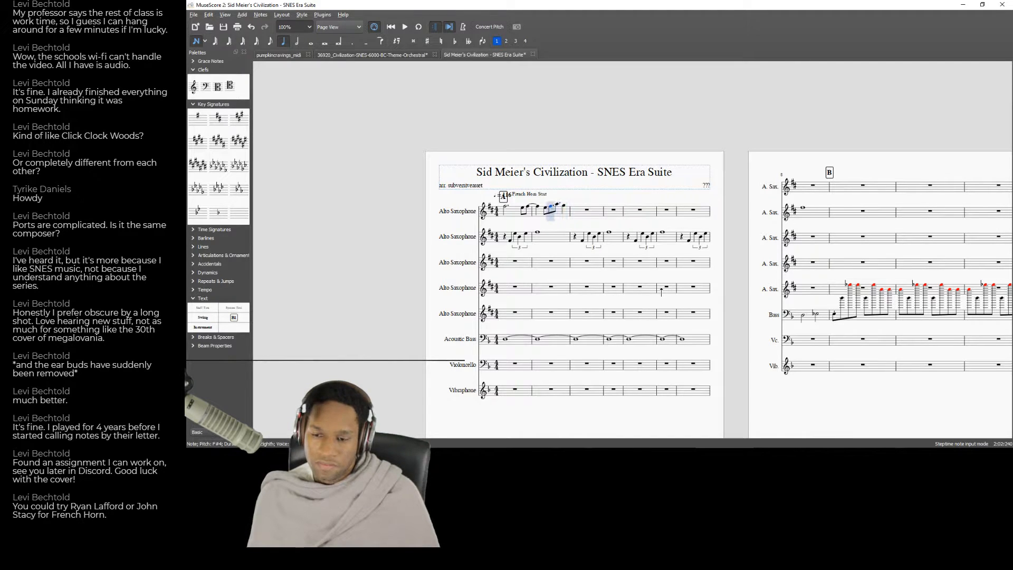
{"action": "key", "text": "space"}
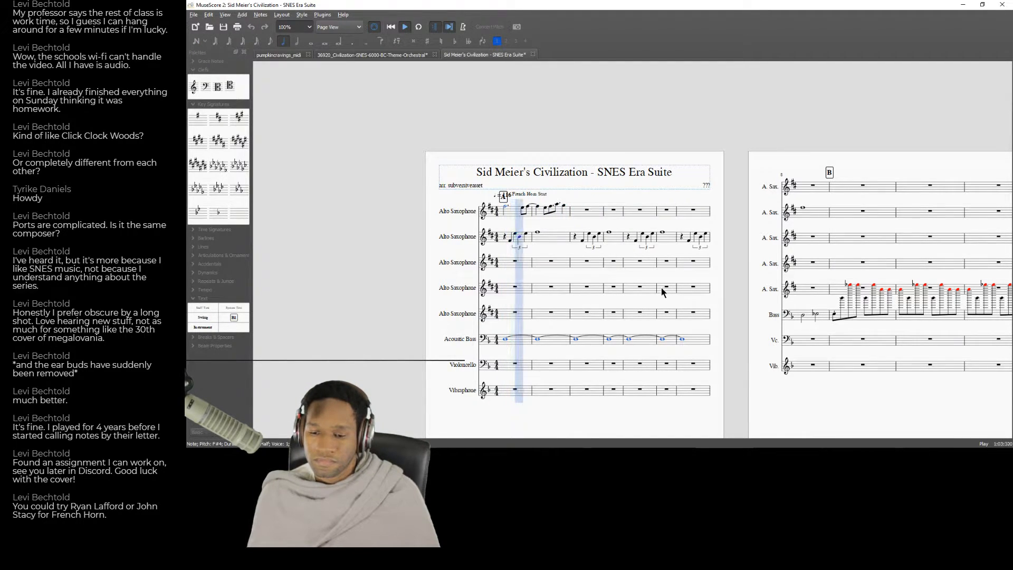
{"action": "key", "text": "space"}
Remove the dotted rhythm in the first Alto Saxophone's measure 2, make the high A a quarter note, and play back from measure 1.
{"action": "left_click", "coordinate": [550, 210]}
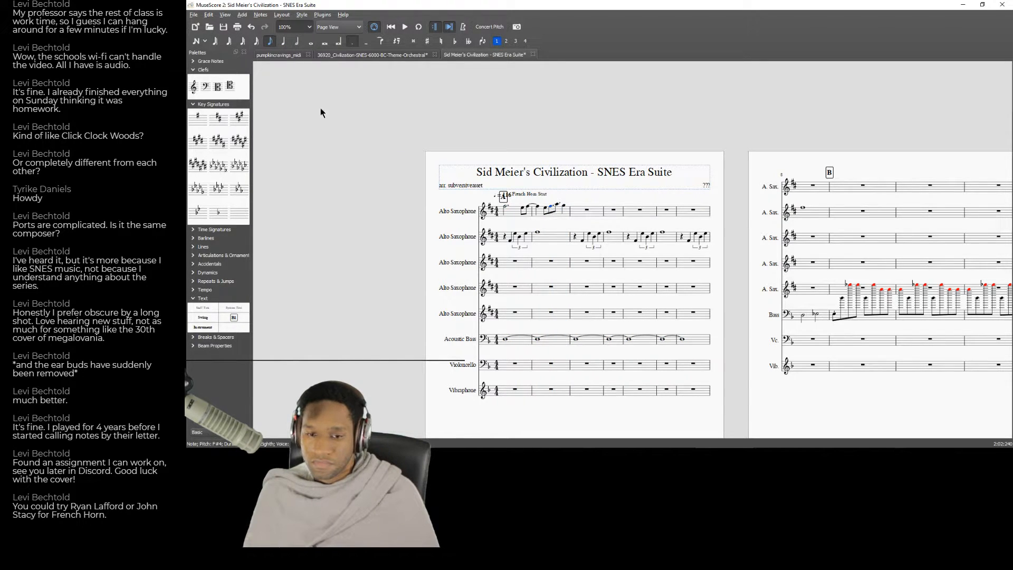
{"action": "left_click", "coordinate": [283, 42]}
{"action": "left_click", "coordinate": [551, 205]}
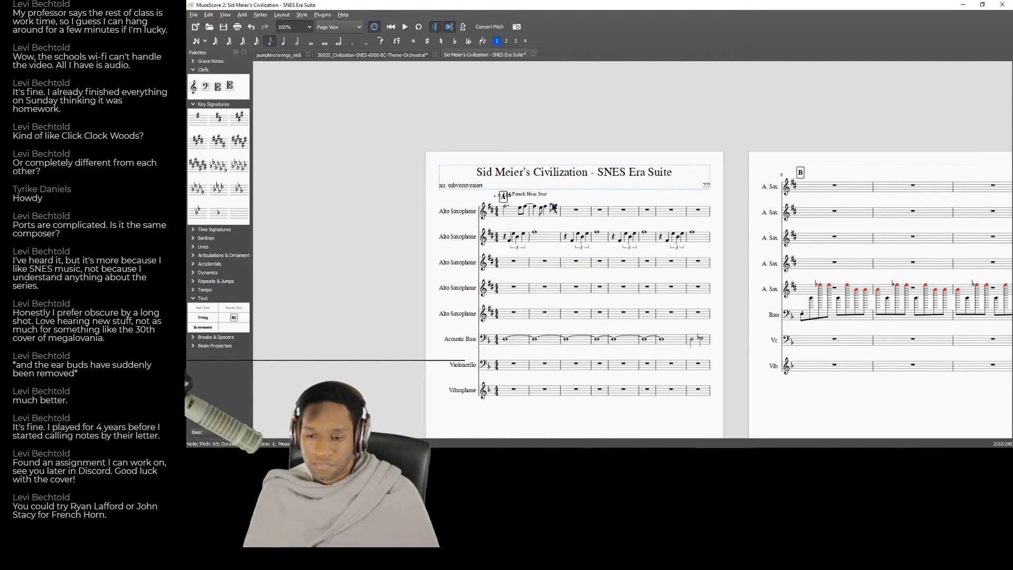
{"action": "left_click", "coordinate": [284, 41]}
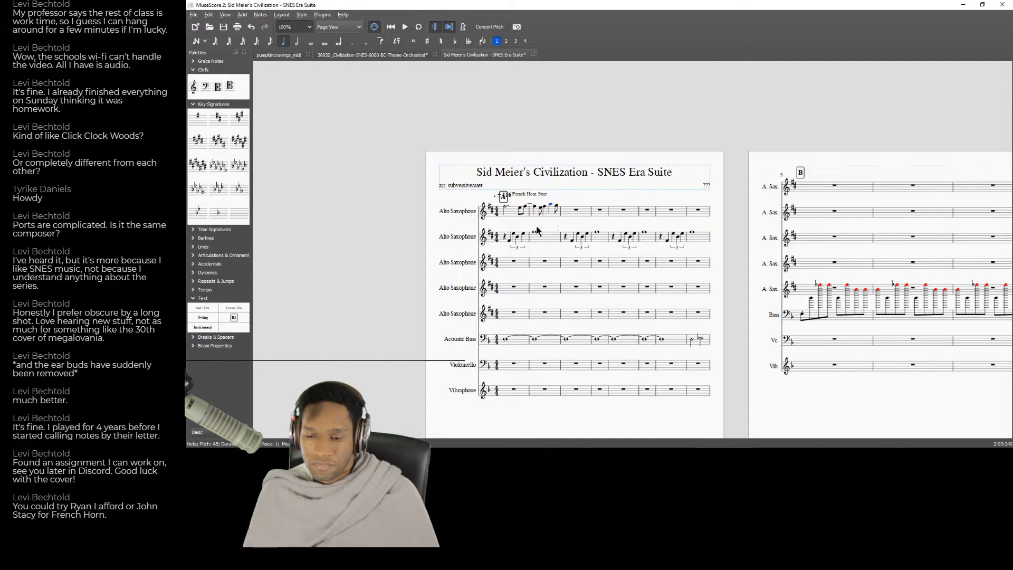
{"action": "left_click", "coordinate": [513, 214]}
{"action": "key", "text": "space"}
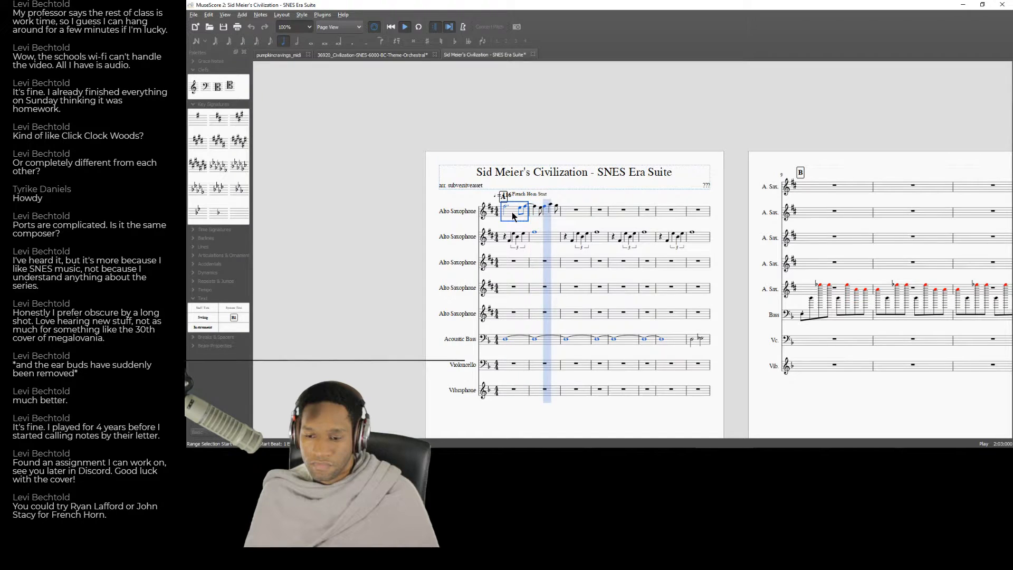
{"action": "key", "text": "space"}
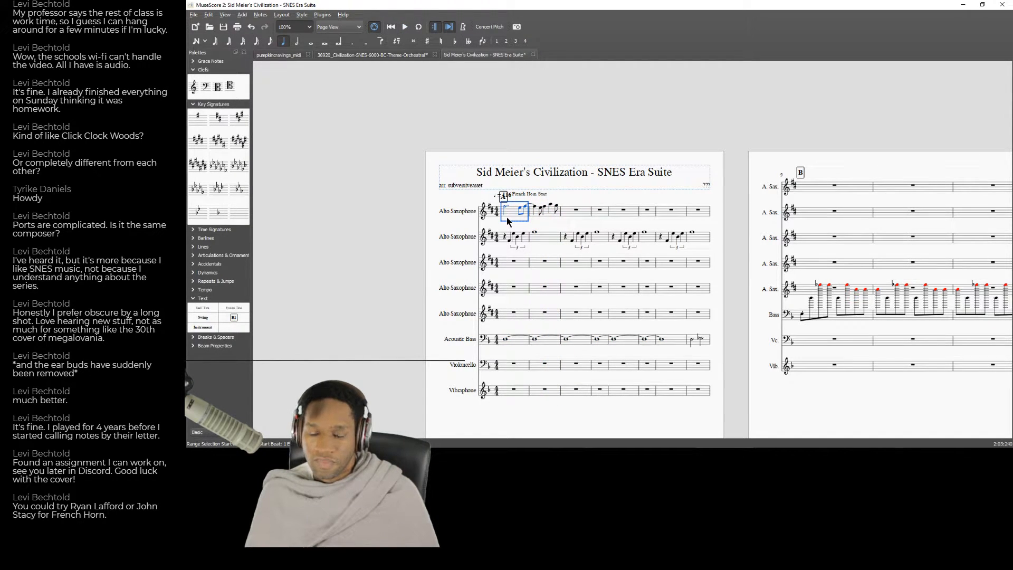
Paste the first Alto Saxophone's two-measure phrase into measures 3 and 4 and lower the closing notes of measure 4.
{"action": "left_click", "coordinate": [571, 217]}
{"action": "key", "text": "ctrl+v"}
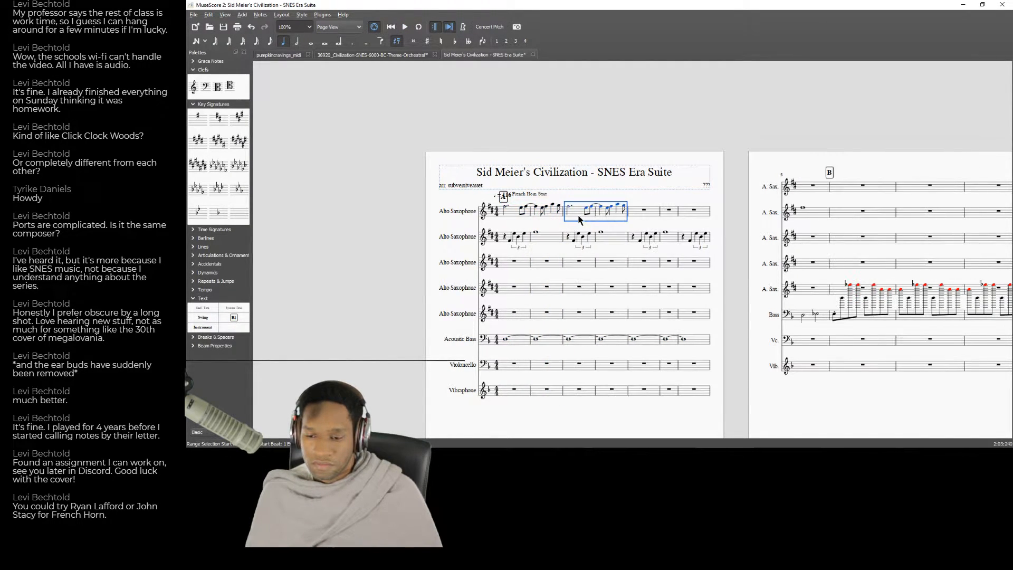
{"action": "left_click", "coordinate": [616, 207]}
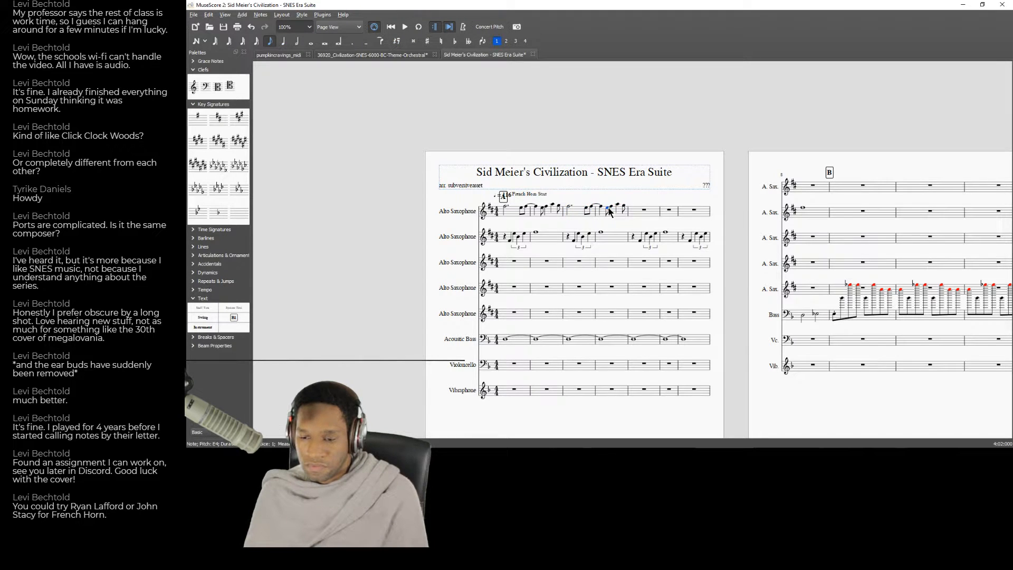
{"action": "key", "text": "Right"}
Copy the first Alto Saxophone's measures 1 and 2 into measures 5 and 6.
{"action": "left_click", "coordinate": [506, 213]}
{"action": "key", "text": "ctrl+c"}
{"action": "left_click", "coordinate": [632, 214]}
{"action": "key", "text": "ctrl+v"}
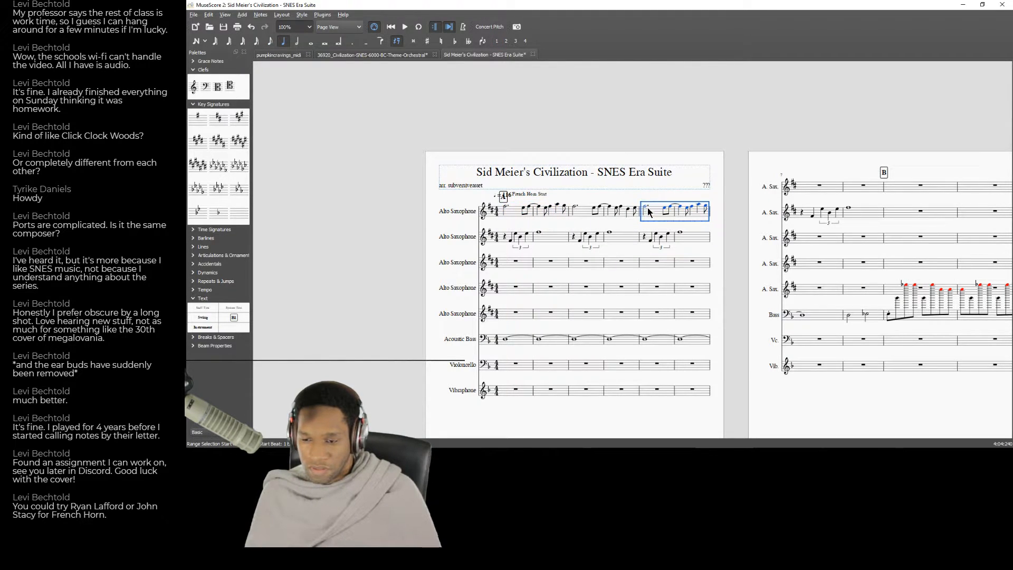
Raise the high quarter note in the first Alto Saxophone's measure 6 to B.
{"action": "left_click", "coordinate": [645, 207]}
{"action": "key", "text": "Right"}
{"action": "key", "text": "Right"}
{"action": "key", "text": "Right"}
{"action": "key", "text": "Right"}
{"action": "key", "text": "Right"}
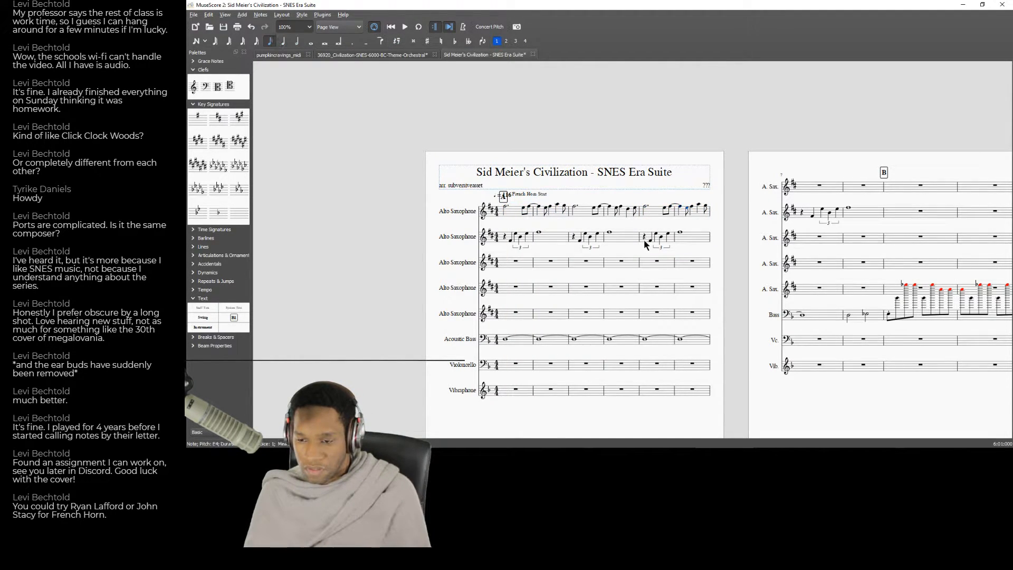
{"action": "key", "text": "Up"}
{"action": "key", "text": "Up"}
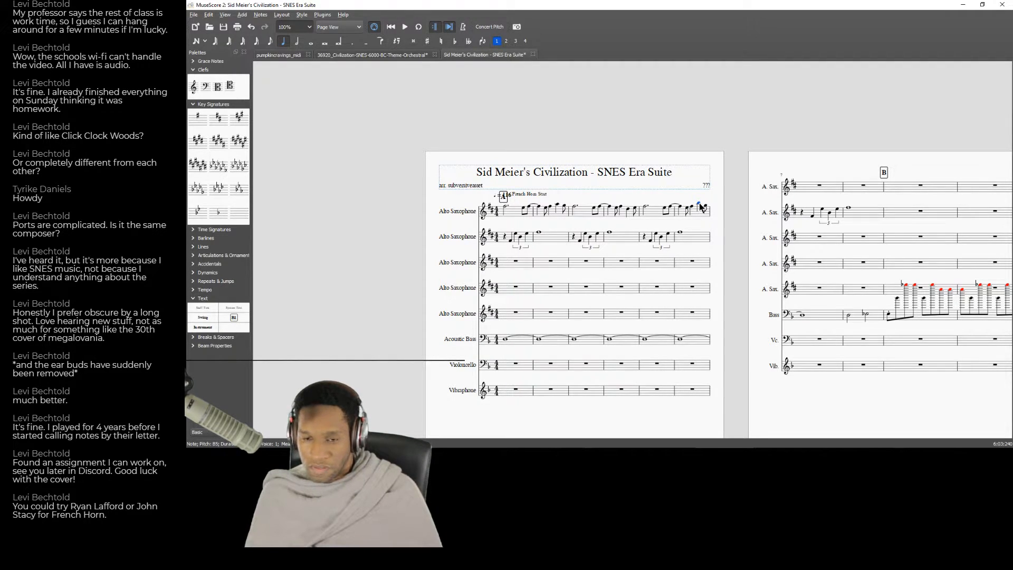
Try adding a dot in the first Alto Saxophone's measure 6, undo it, and play the score back from the beginning.
{"action": "key", "text": "period"}
{"action": "key", "text": "ctrl+z"}
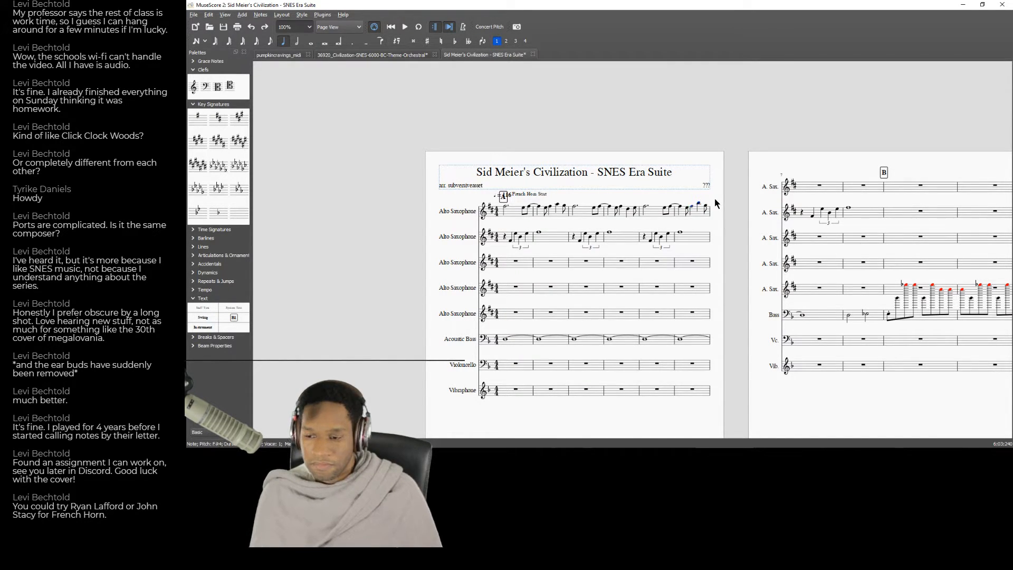
{"action": "key", "text": "space"}
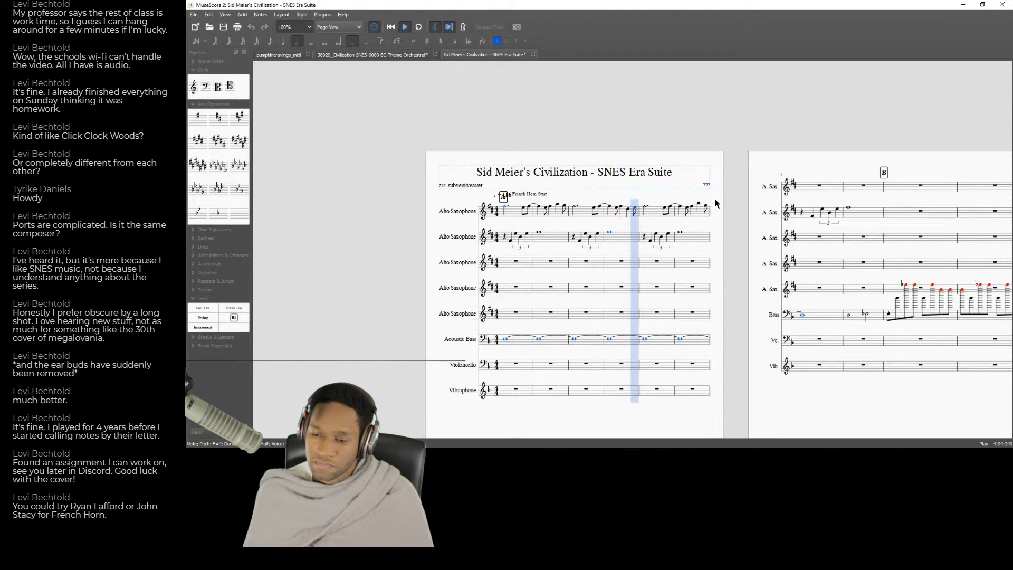
{"action": "key", "text": "space"}
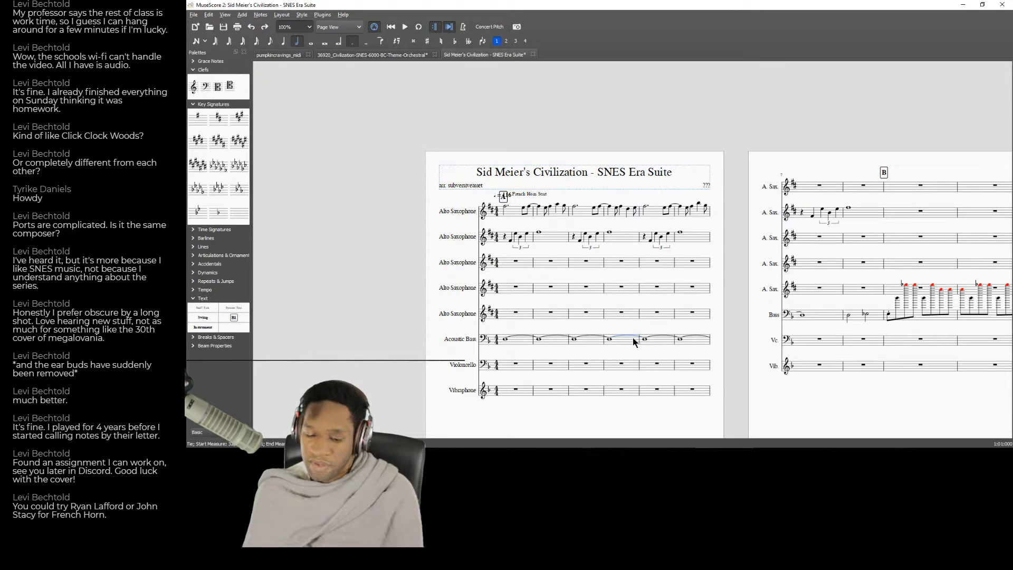
Delete the Acoustic Bass tie between measures 4 and 5 and play back from measure 1.
{"action": "key", "text": "Delete"}
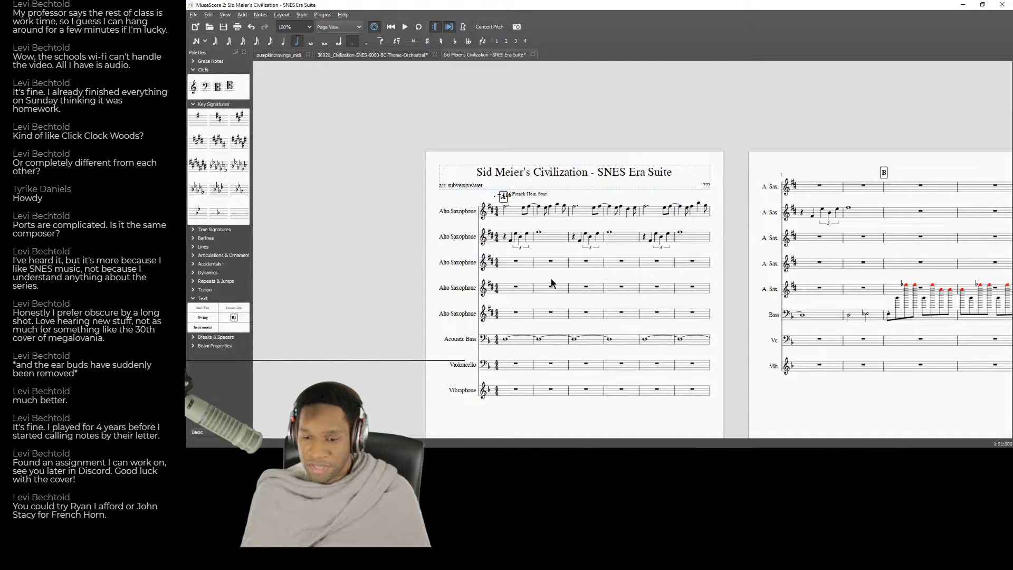
{"action": "left_click", "coordinate": [508, 314]}
{"action": "key", "text": "space"}
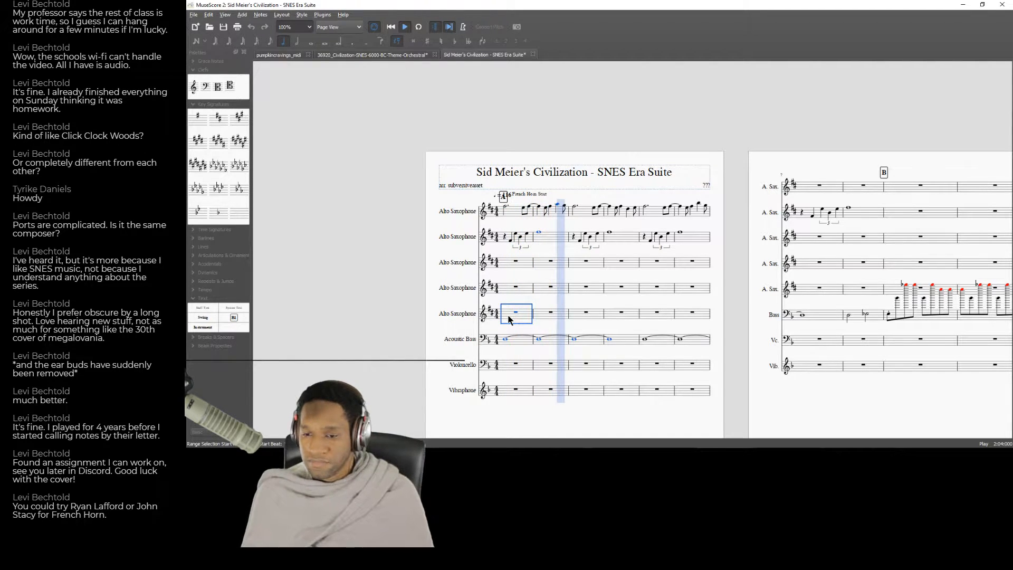
{"action": "key", "text": "space"}
Change the system text above measure 1 to "Strategy BC - French Horn Start".
{"action": "double_click", "coordinate": [525, 195]}
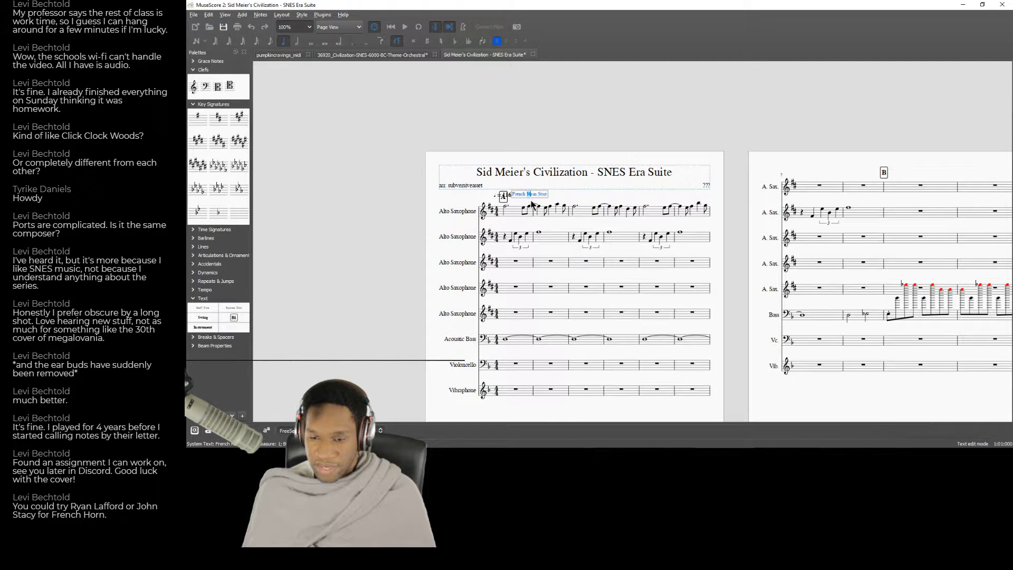
{"action": "left_click", "coordinate": [608, 197]}
{"action": "double_click", "coordinate": [521, 194]}
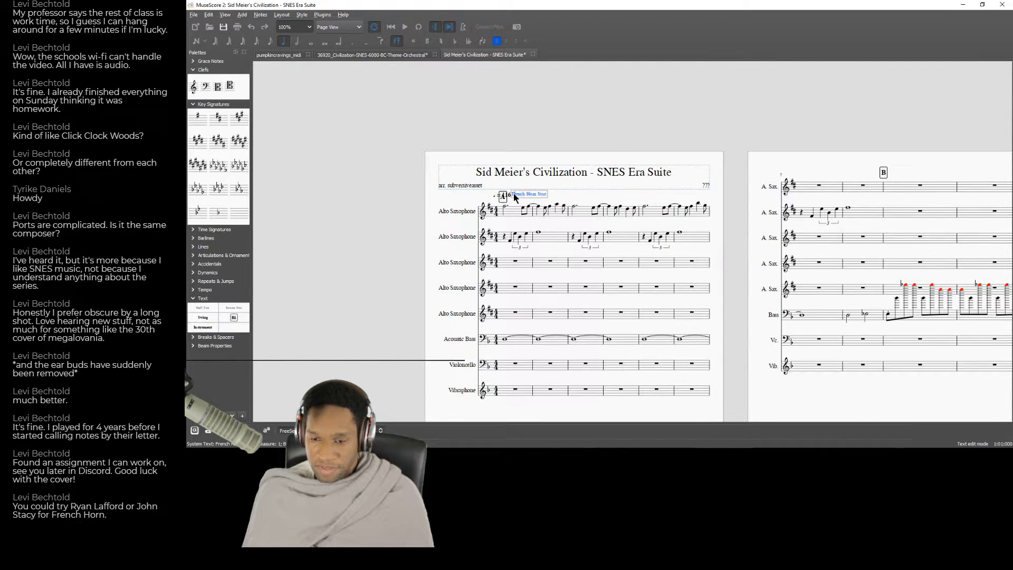
{"action": "type", "text": "Stt"}
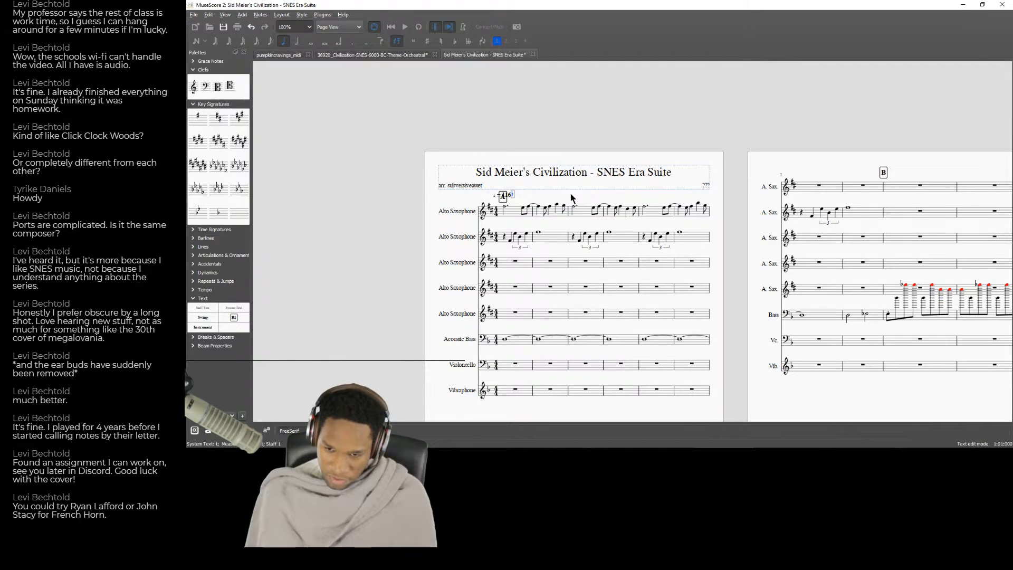
{"action": "key", "text": "BackSpace"}
{"action": "type", "text": "rategy BC "}
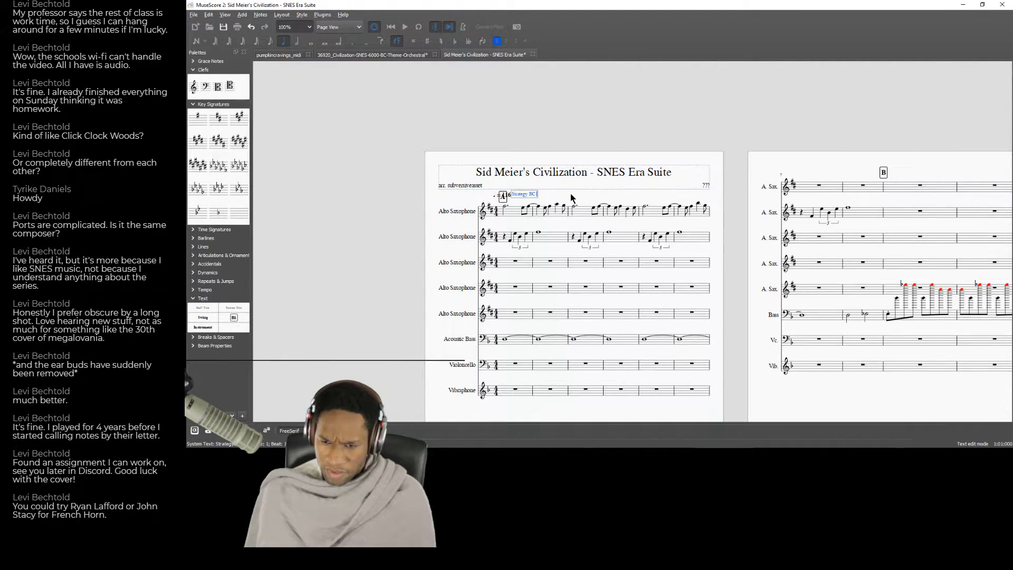
{"action": "type", "text": "- French Horn Start"}
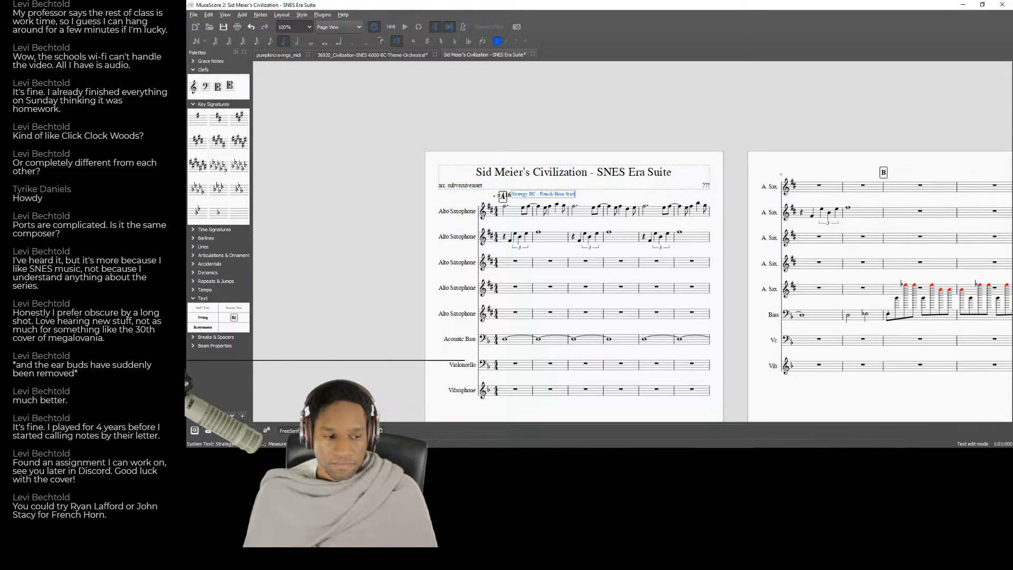
{"action": "key", "text": "alt+Tab"}
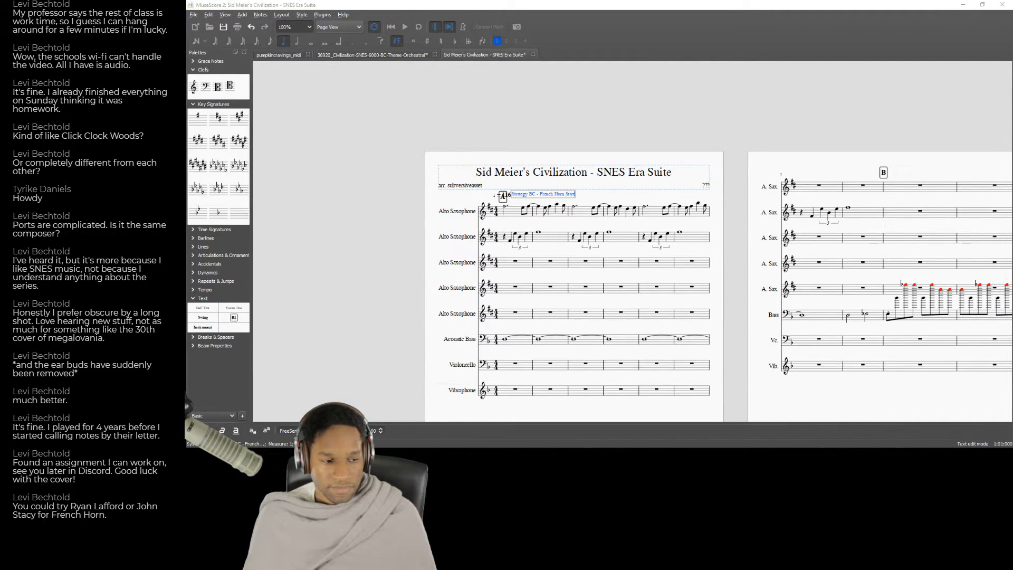
{"action": "key", "text": "Escape"}
Play the score back from measure 1 through measure 6 to check the first Alto Saxophone melody.
{"action": "left_click", "coordinate": [515, 265]}
{"action": "key", "text": "space"}
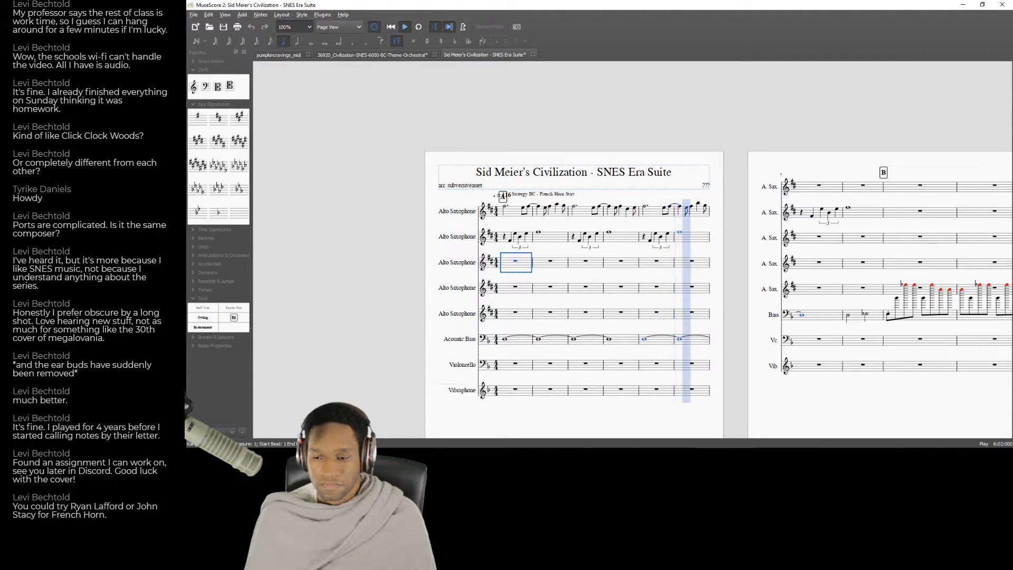
{"action": "key", "text": "space"}
Rework beats 2 and 3 of the first Alto Saxophone's measure 6, entering a quarter-note B on beat 3.
{"action": "left_click", "coordinate": [692, 207]}
{"action": "key", "text": "4"}
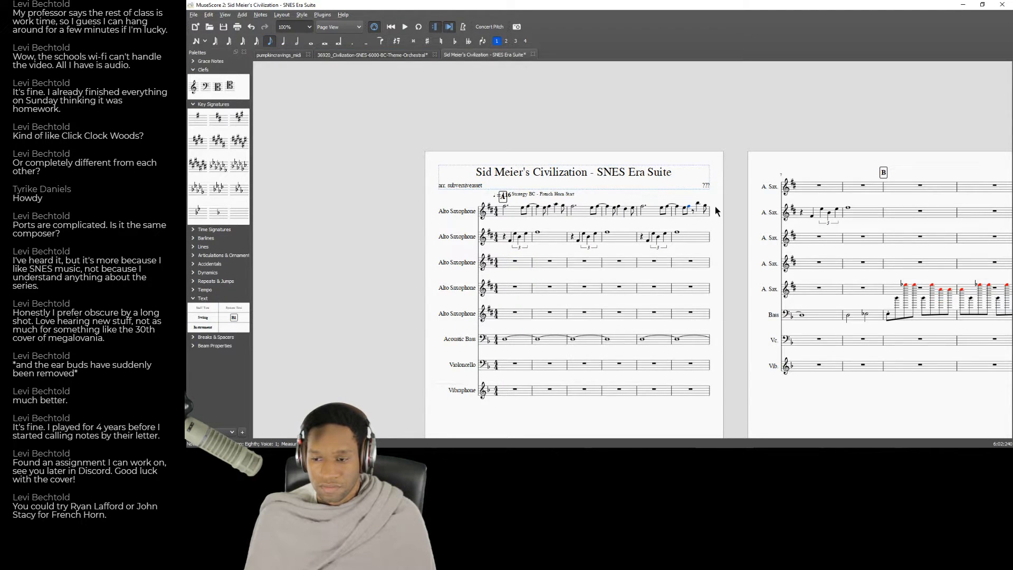
{"action": "key", "text": "n"}
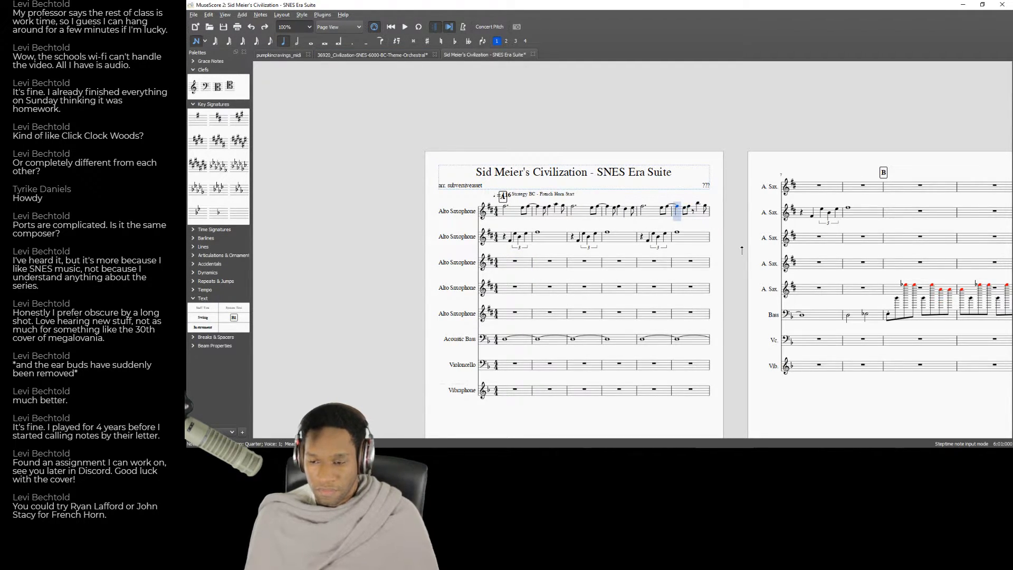
{"action": "key", "text": "b"}
{"action": "key", "text": "Left"}
{"action": "key", "text": "Right"}
{"action": "key", "text": "Down"}
{"action": "key", "text": "Down"}
{"action": "key", "text": "Left"}
Enter a half-note-long triplet of B, A and G at the end of the first Alto Saxophone's measure 6, and play back from measure 5.
{"action": "key", "text": "6"}
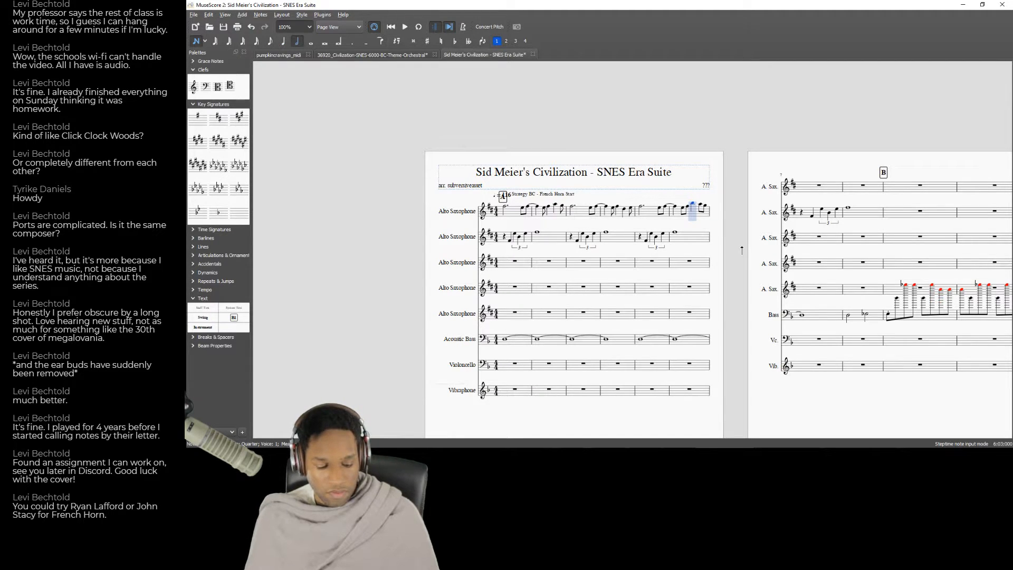
{"action": "key", "text": "ctrl+3"}
{"action": "key", "text": "b"}
{"action": "key", "text": "a"}
{"action": "key", "text": "g"}
{"action": "key", "text": "Up"}
{"action": "key", "text": "Down"}
{"action": "key", "text": "Left"}
{"action": "key", "text": "Left"}
{"action": "key", "text": "Left"}
{"action": "key", "text": "Left"}
{"action": "key", "text": "Left"}
{"action": "key", "text": "Left"}
{"action": "key", "text": "Left"}
{"action": "key", "text": "space"}
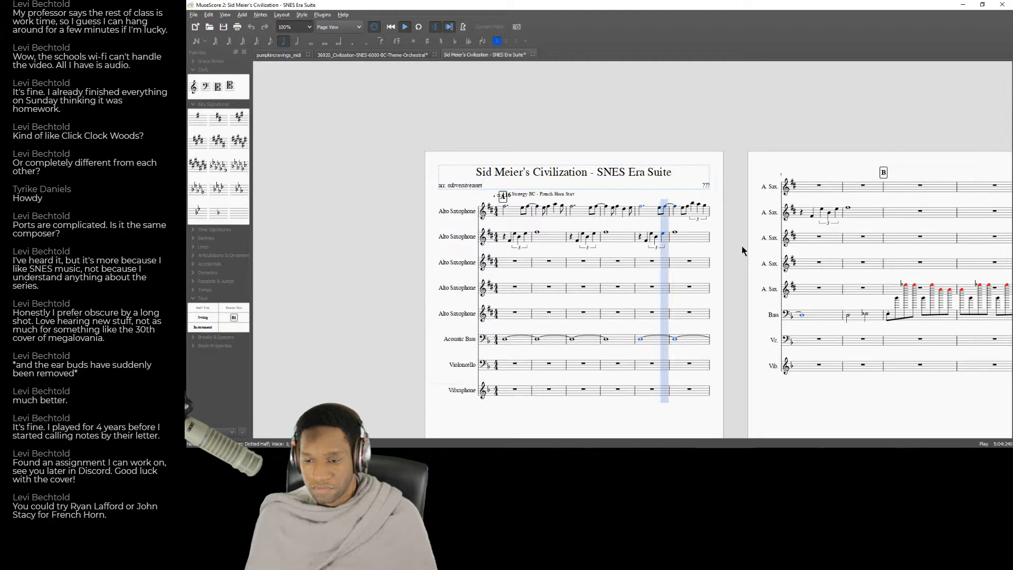
{"action": "key", "text": "space"}
Copy the first Alto Saxophone's opening two-measure phrase into measures 7 and 8.
{"action": "left_click", "coordinate": [513, 216]}
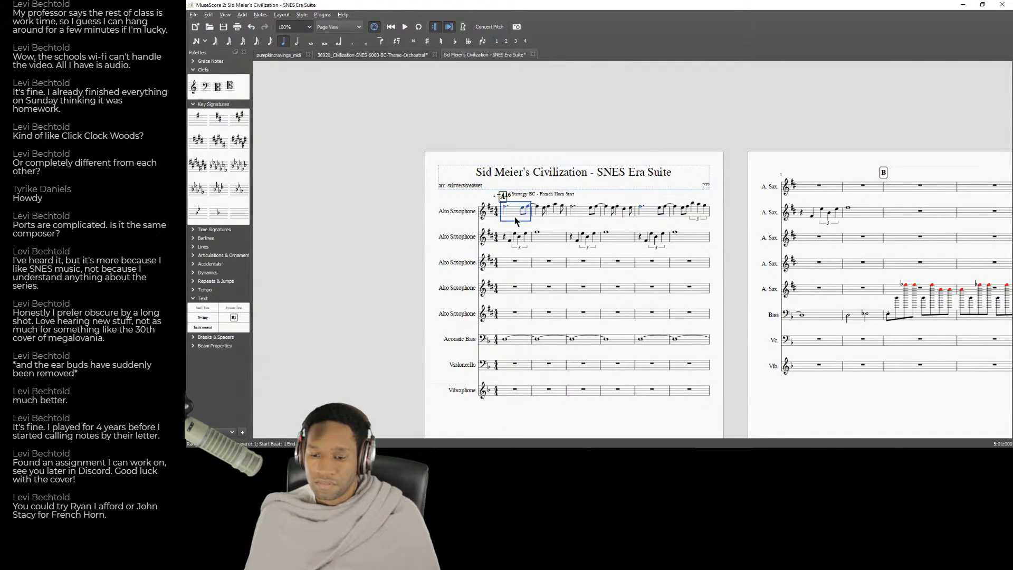
{"action": "key", "text": "ctrl+c"}
{"action": "left_click", "coordinate": [813, 187]}
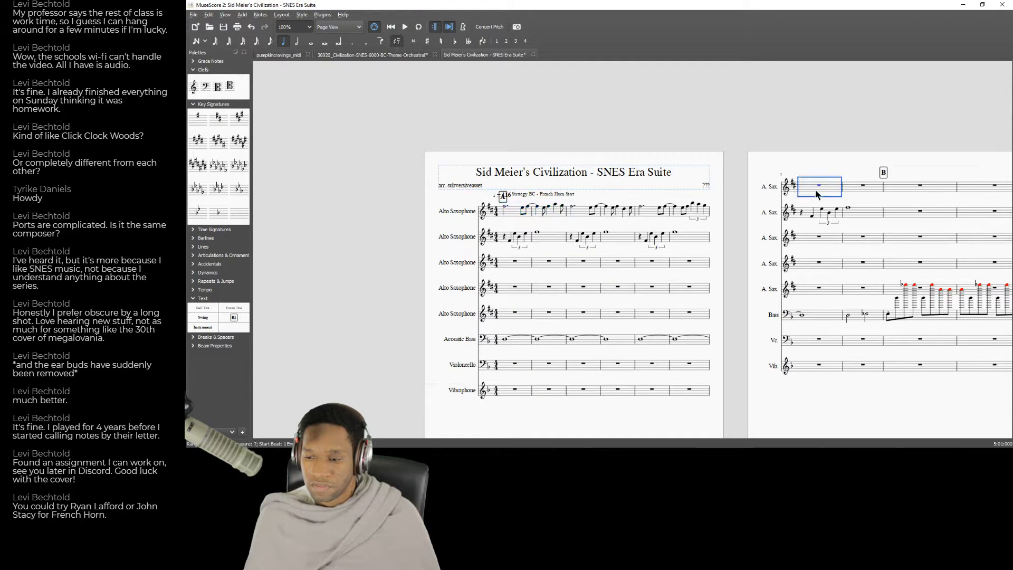
{"action": "key", "text": "ctrl+v"}
Lower the last two notes of the first Alto Saxophone's measure 8.
{"action": "left_click", "coordinate": [803, 183]}
{"action": "key", "text": "Right"}
{"action": "key", "text": "Right"}
{"action": "key", "text": "Right"}
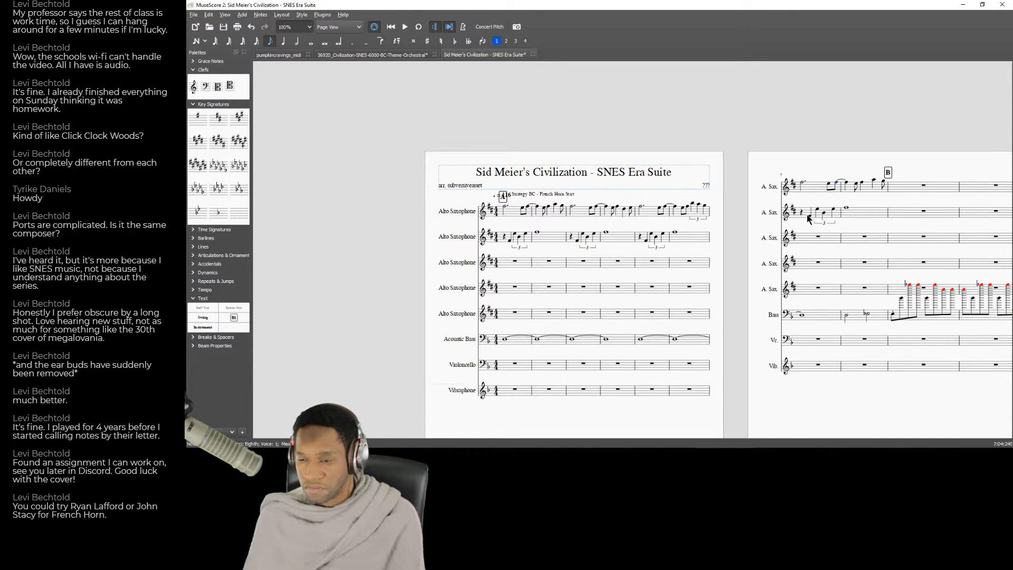
{"action": "key", "text": "Right"}
{"action": "key", "text": "Right"}
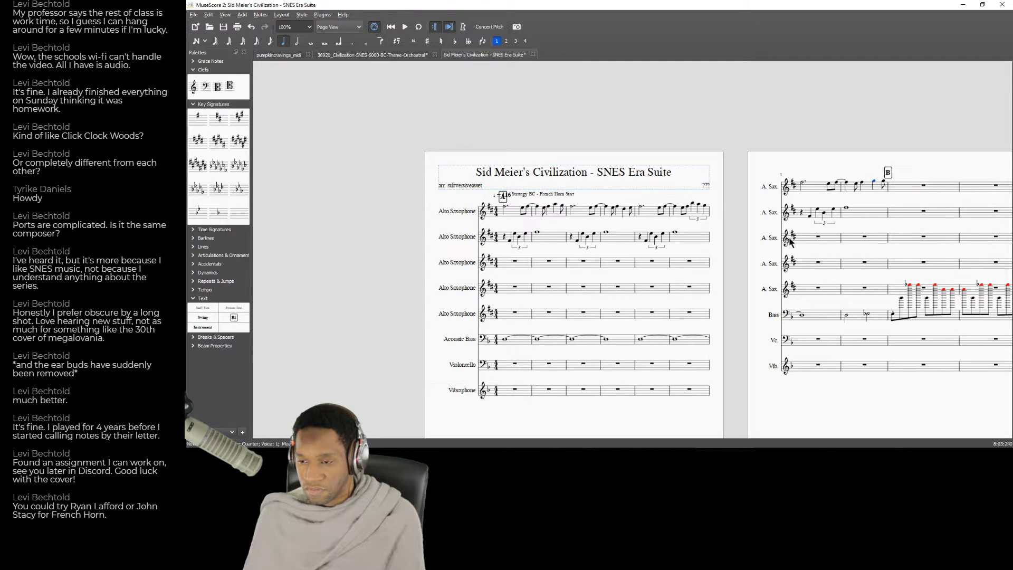
{"action": "key", "text": "Right"}
{"action": "key", "text": "Down"}
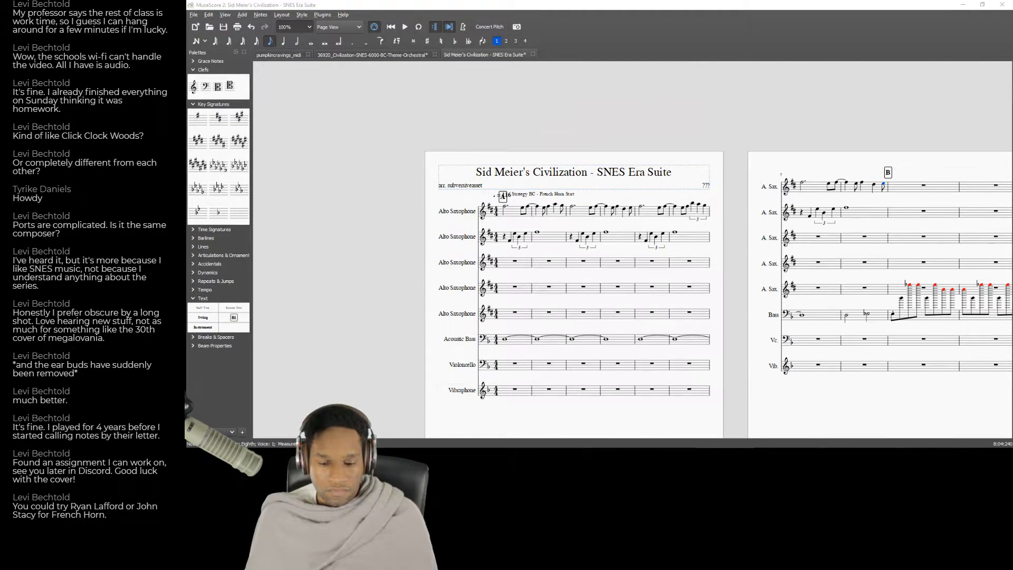
Switch to YouTube and rewind the "03 - Strategy: B.C." recording to the start.
{"action": "key", "text": "alt+Tab"}
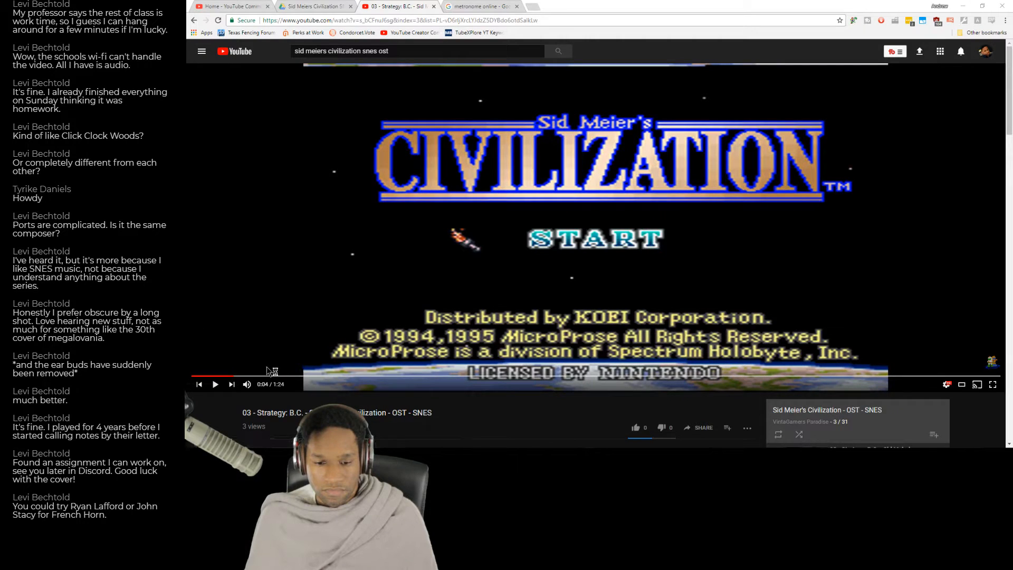
{"action": "left_click", "coordinate": [192, 375]}
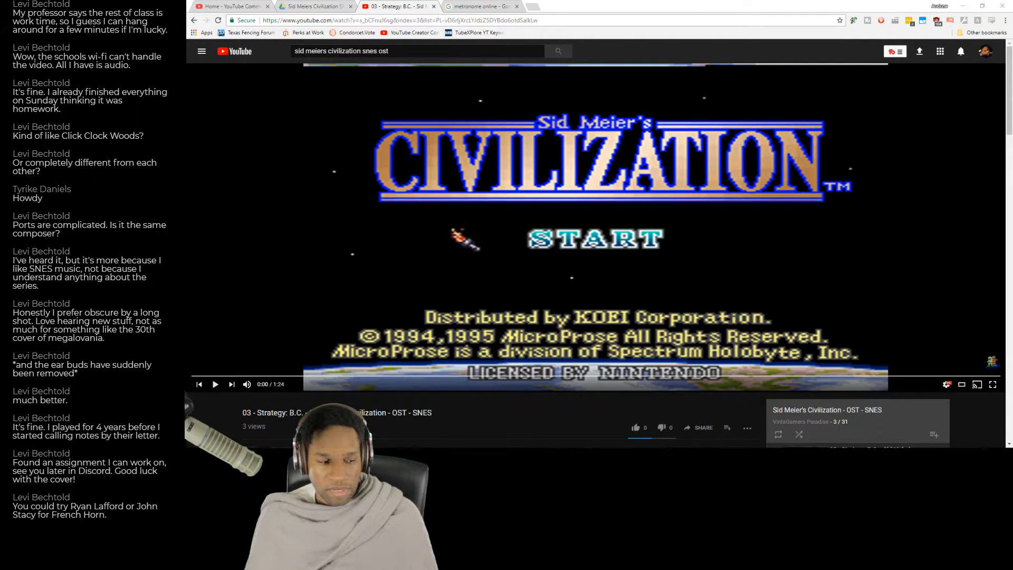
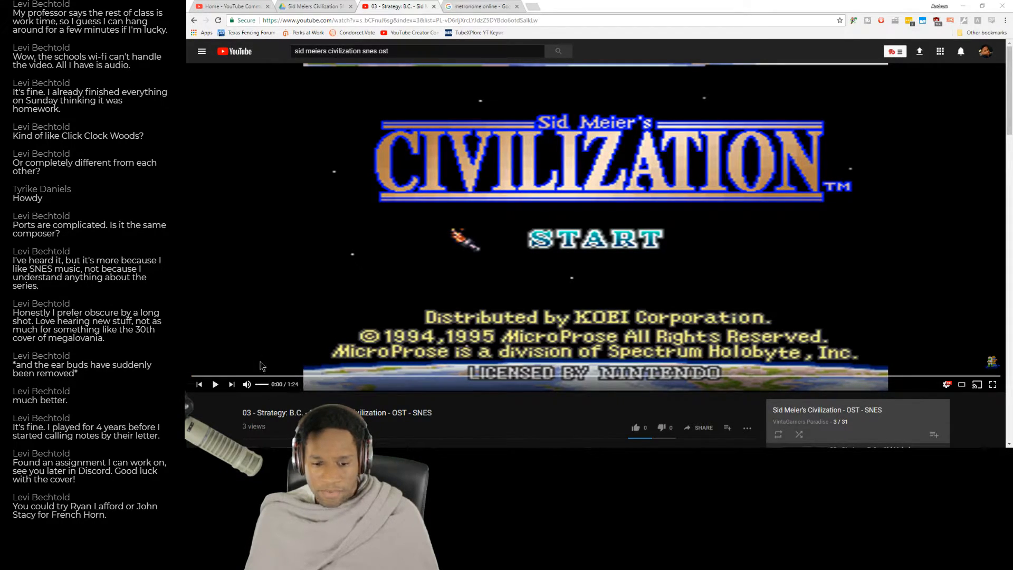
Listen to the opening seconds of the "03 - Strategy: B.C." recording, and return to the MuseScore score.
{"action": "left_click", "coordinate": [215, 384]}
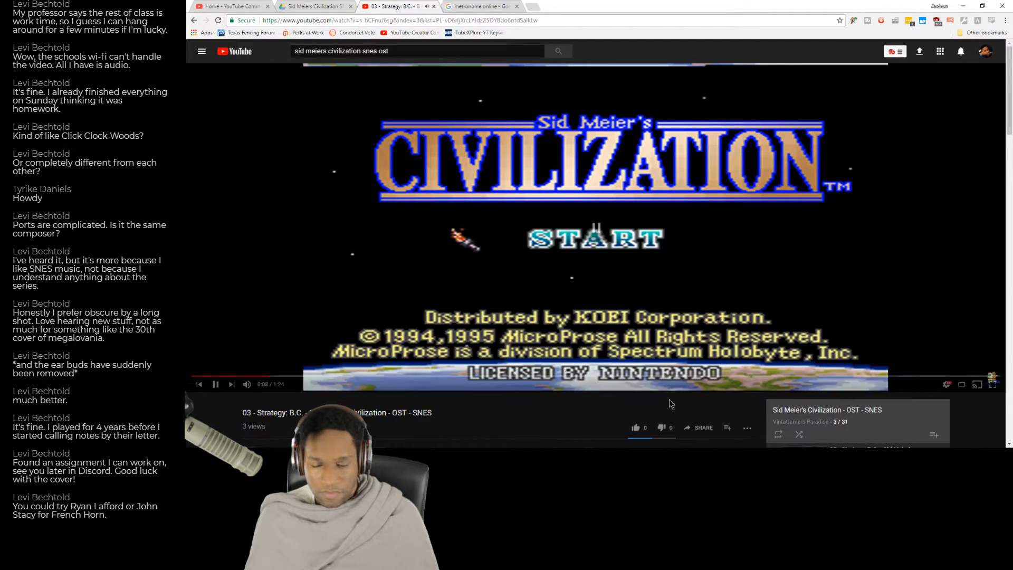
{"action": "key", "text": "alt+Tab"}
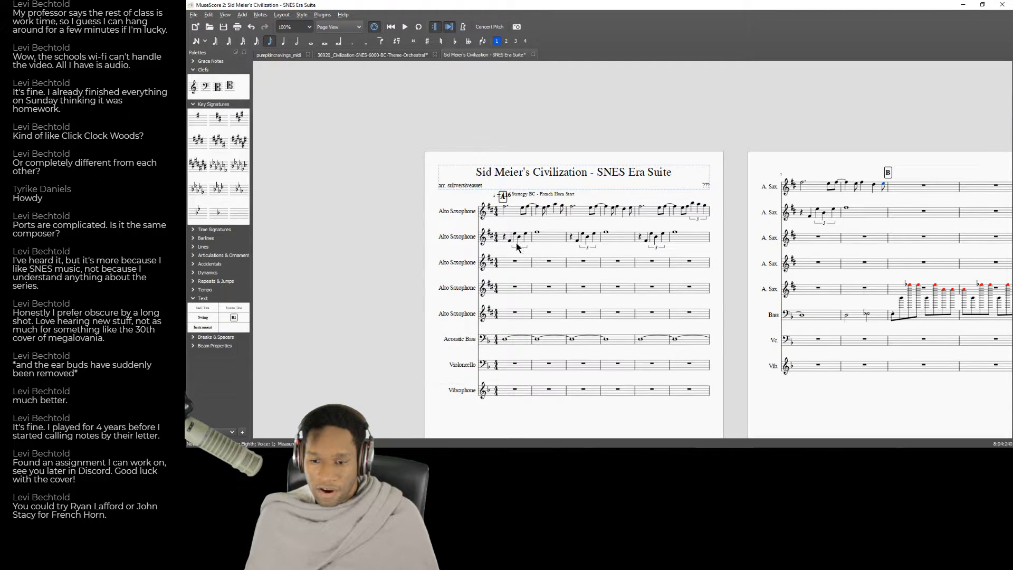
Move the second Alto Saxophone's triplet line in measures 1 to 8 down to the third Alto Saxophone staff.
{"action": "left_click", "coordinate": [543, 239]}
{"action": "left_click", "coordinate": [859, 214]}
{"action": "left_click", "coordinate": [515, 214]}
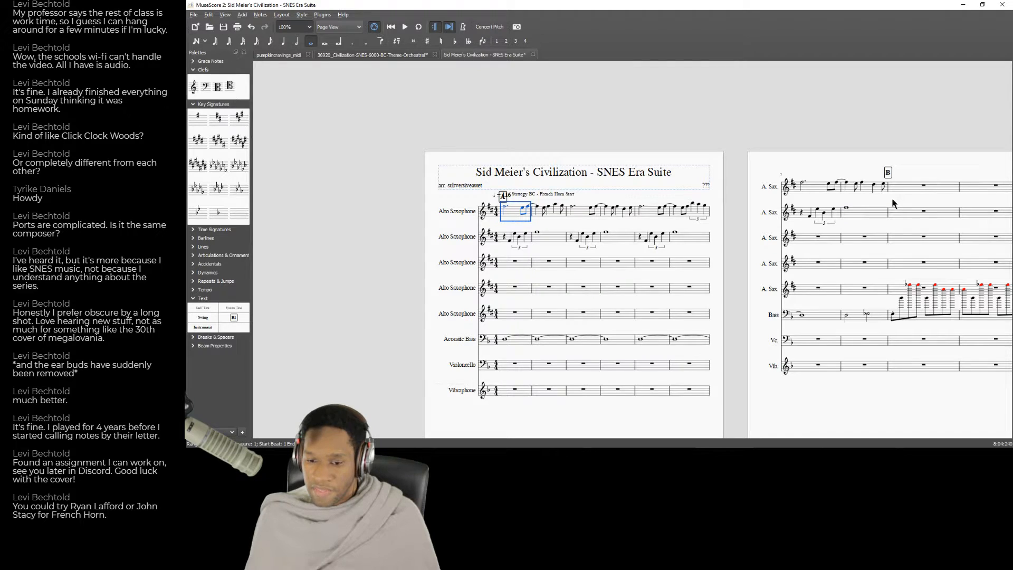
{"action": "left_click", "coordinate": [876, 193], "text": "shift"}
{"action": "left_click", "coordinate": [531, 239]}
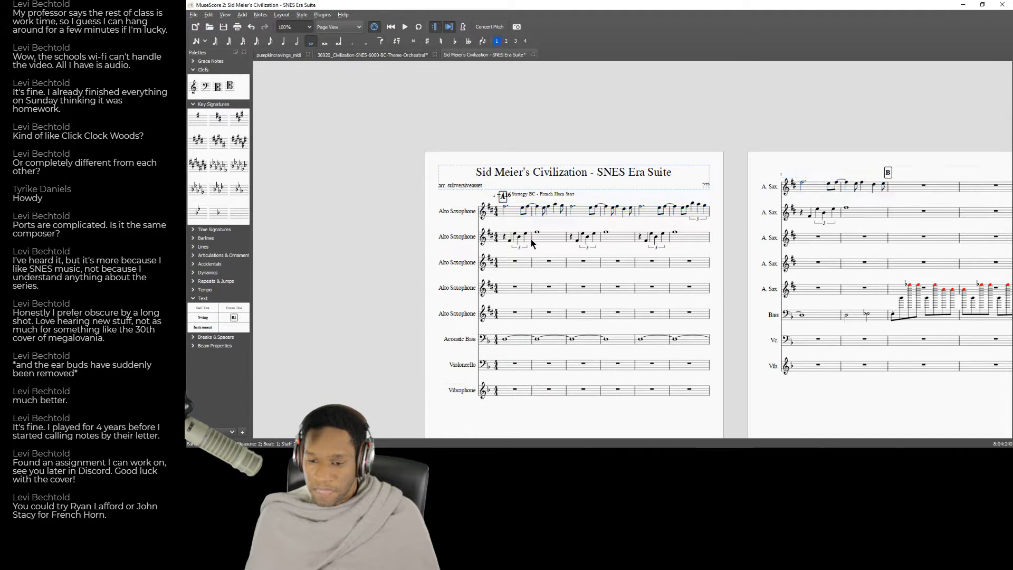
{"action": "left_click", "coordinate": [856, 220], "text": "shift"}
{"action": "key", "text": "ctrl+x"}
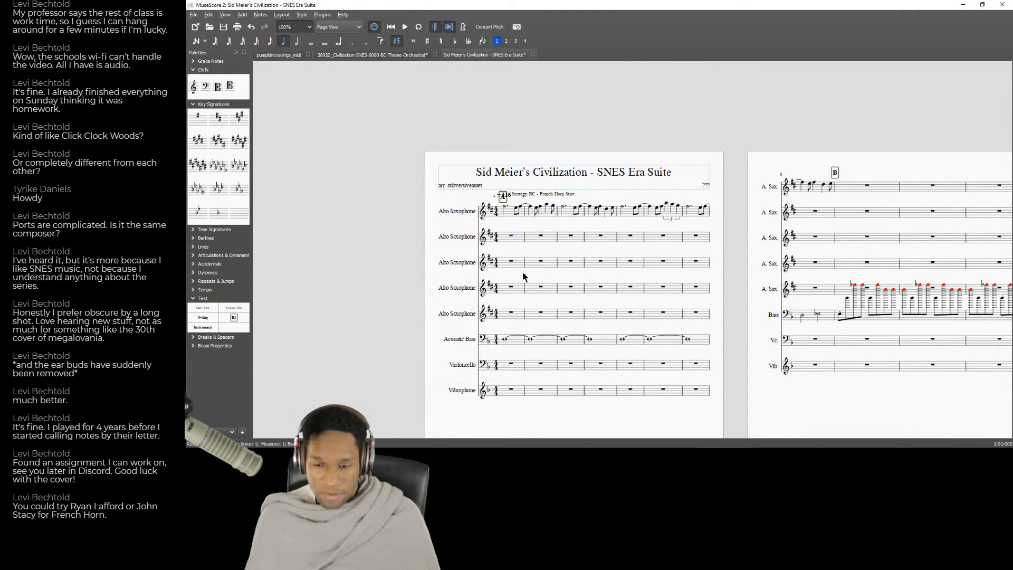
{"action": "left_click", "coordinate": [514, 264]}
{"action": "key", "text": "ctrl+v"}
Copy the first Alto Saxophone's measures 1 to 8 into the second Alto Saxophone staff.
{"action": "left_click", "coordinate": [524, 217]}
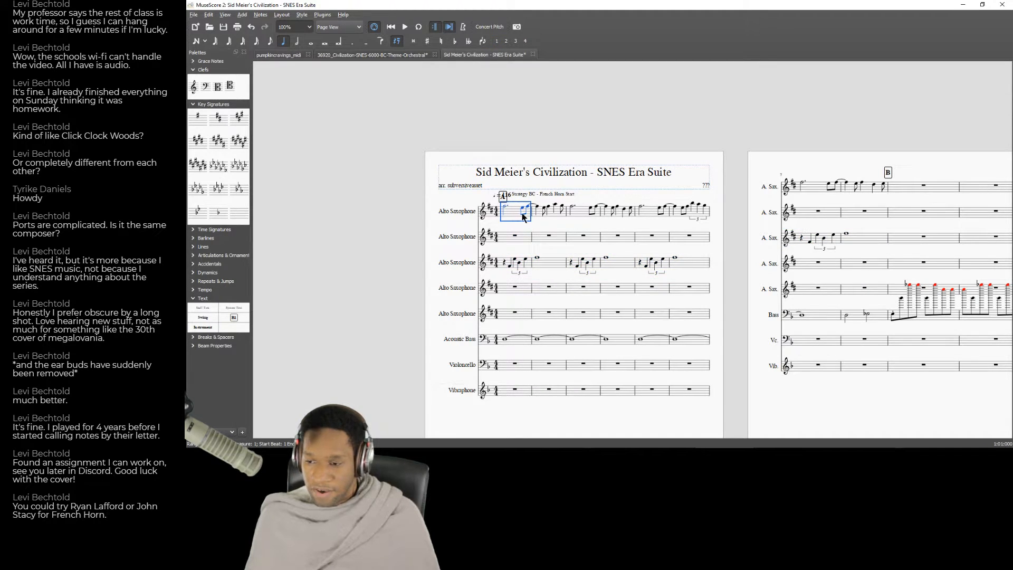
{"action": "left_click", "coordinate": [873, 188], "text": "shift"}
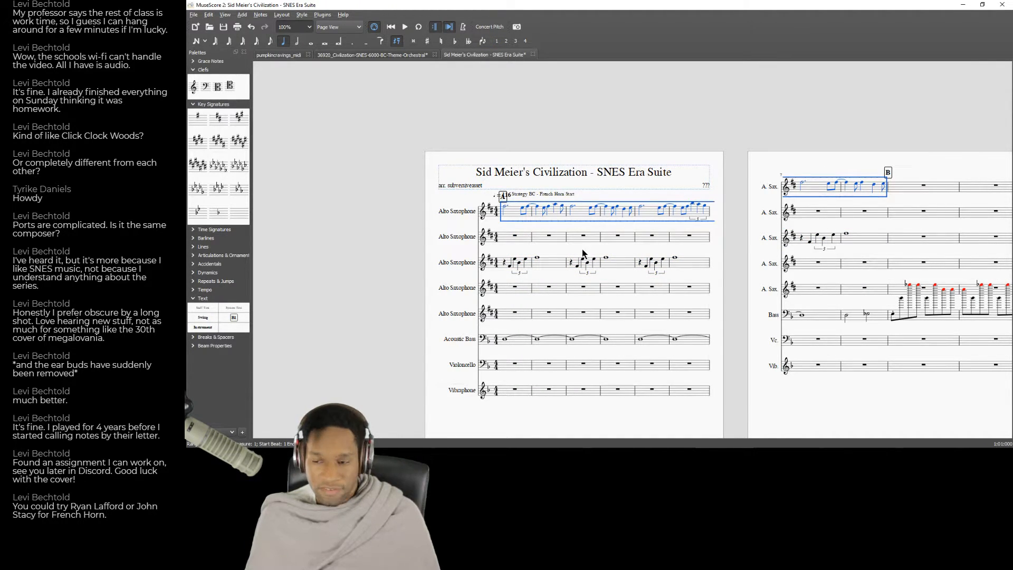
{"action": "key", "text": "ctrl+c"}
{"action": "left_click", "coordinate": [517, 238]}
{"action": "key", "text": "ctrl+v"}
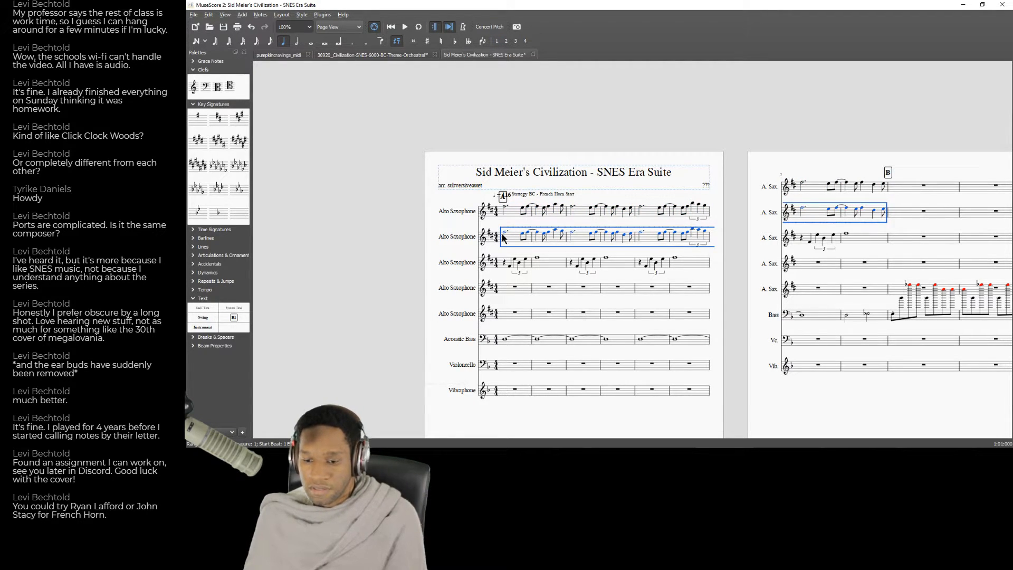
Lower the second Alto Saxophone's measures 1 to 8 into a harmony beneath the first part, and play back from measure 1.
{"action": "left_click", "coordinate": [506, 236]}
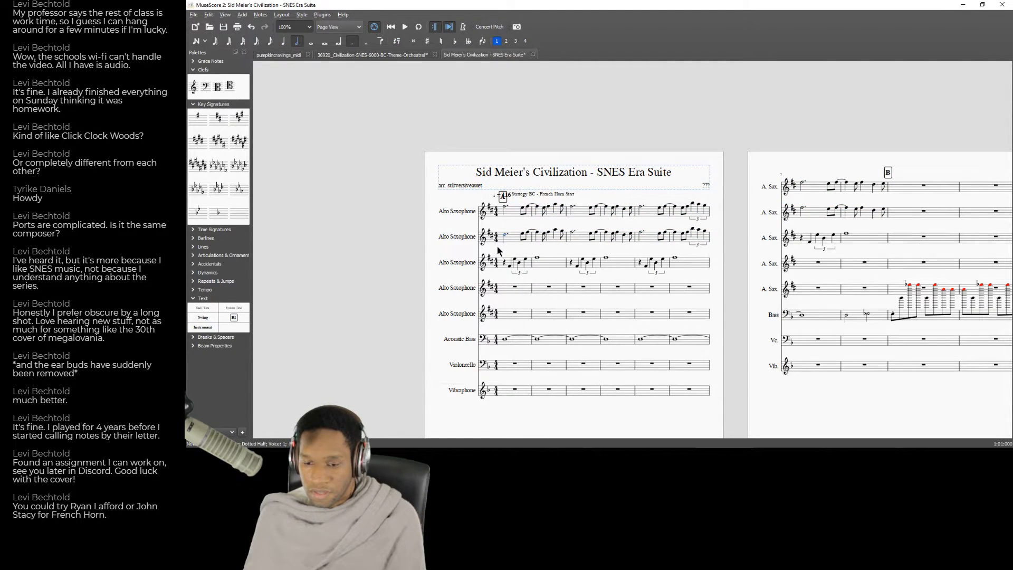
{"action": "key", "text": "ctrl+z"}
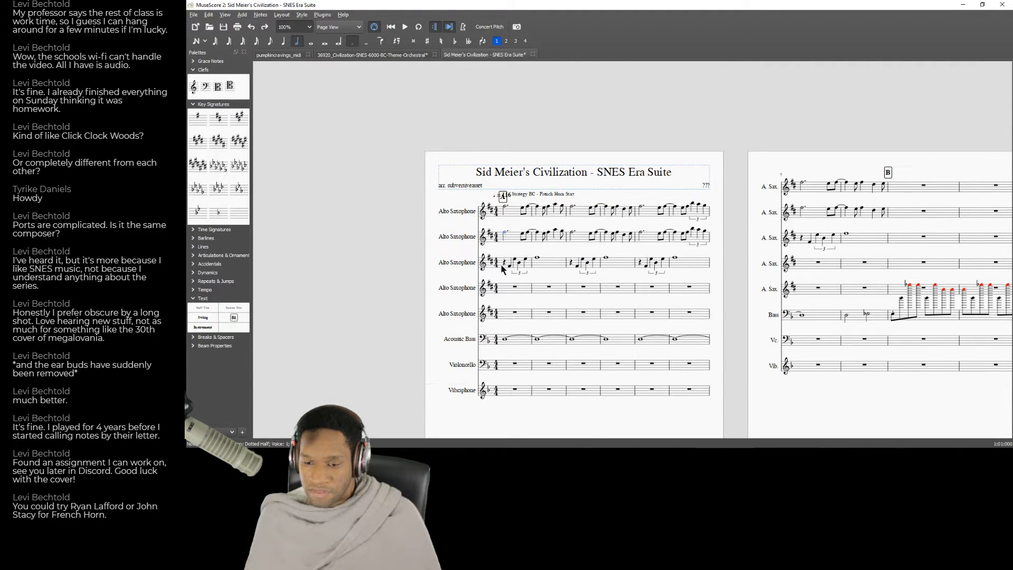
{"action": "left_click", "coordinate": [876, 215], "text": "shift"}
{"action": "key", "text": "Down"}
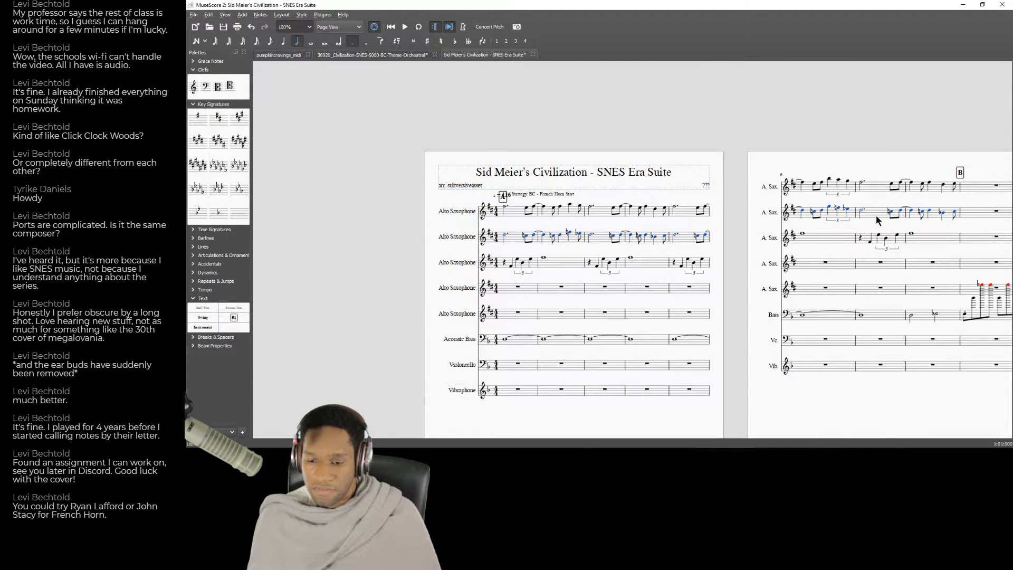
{"action": "key", "text": "Down"}
{"action": "key", "text": "Down"}
{"action": "left_click", "coordinate": [516, 239]}
{"action": "key", "text": "space"}
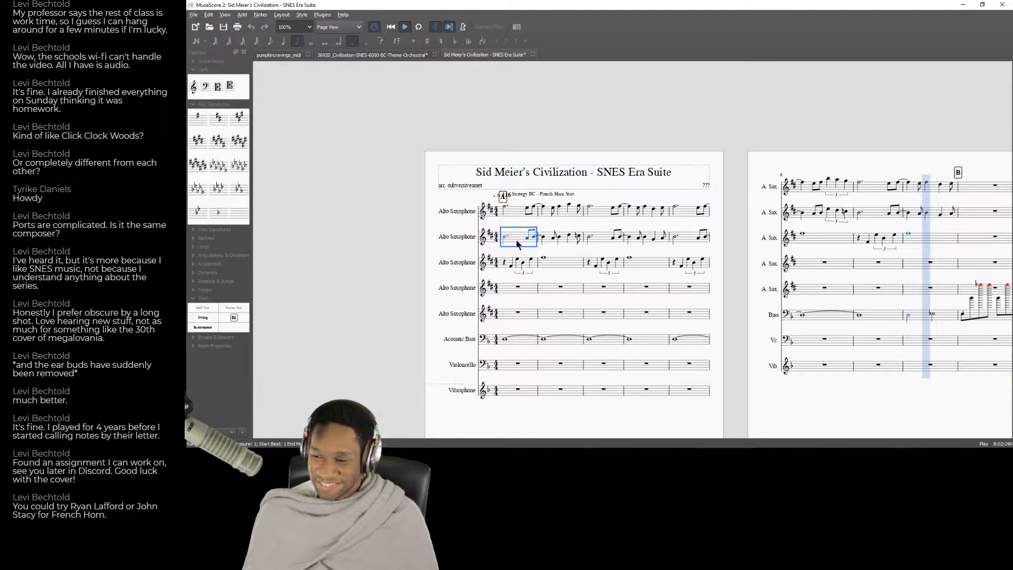
{"action": "key", "text": "space"}
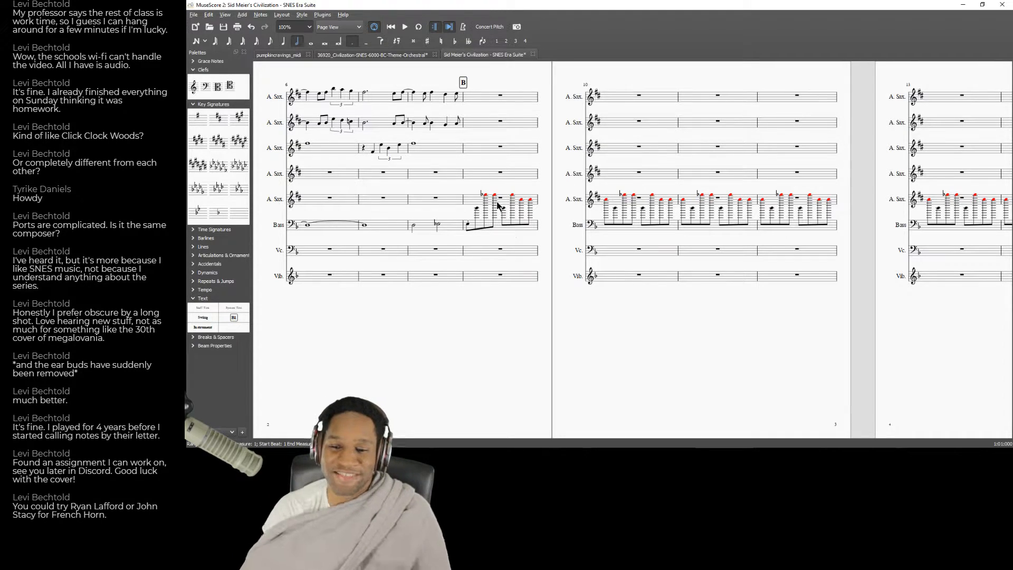
Switch to YouTube and listen to the "03 - Strategy: B.C." recording from the start through the beginning of the next section.
{"action": "scroll", "coordinate": [429, 97], "scroll_direction": "down", "scroll_amount": 4}
{"action": "left_click_drag", "start_coordinate": [360, 200], "coordinate": [820, 246]}
{"action": "left_click_drag", "start_coordinate": [577, 239], "coordinate": [546, 327]}
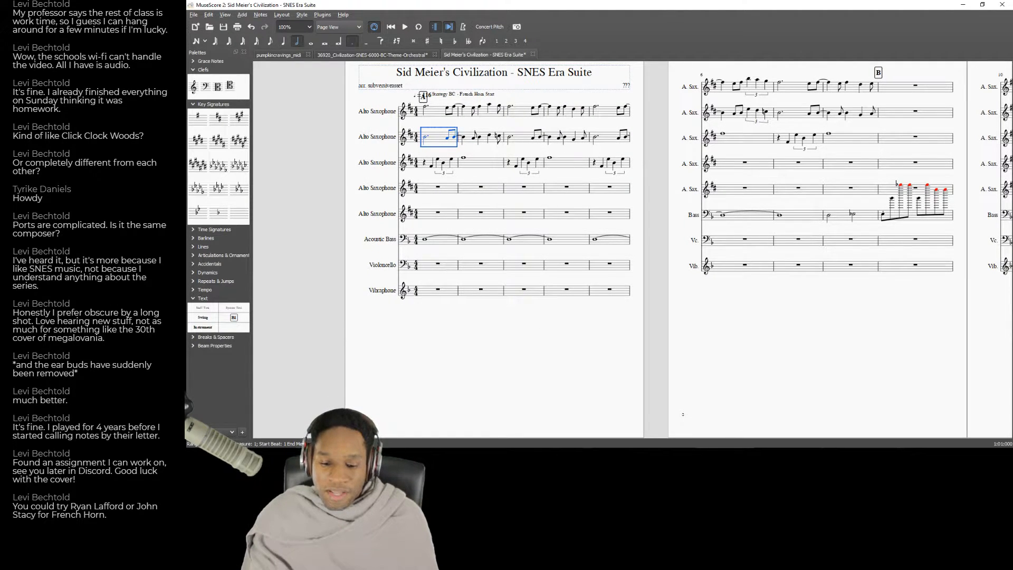
{"action": "key", "text": "alt+Tab"}
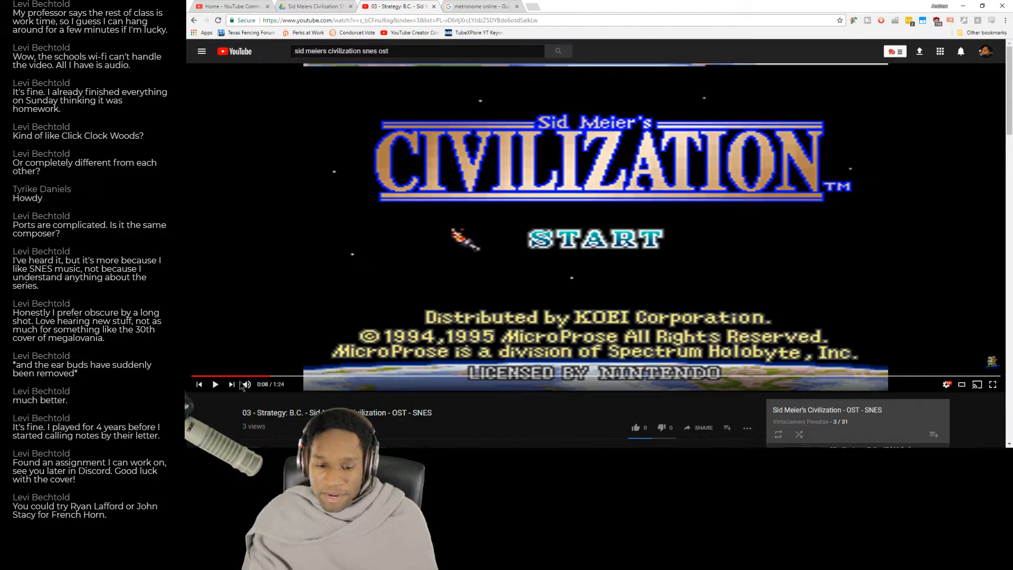
{"action": "left_click", "coordinate": [192, 376]}
{"action": "left_click", "coordinate": [344, 297]}
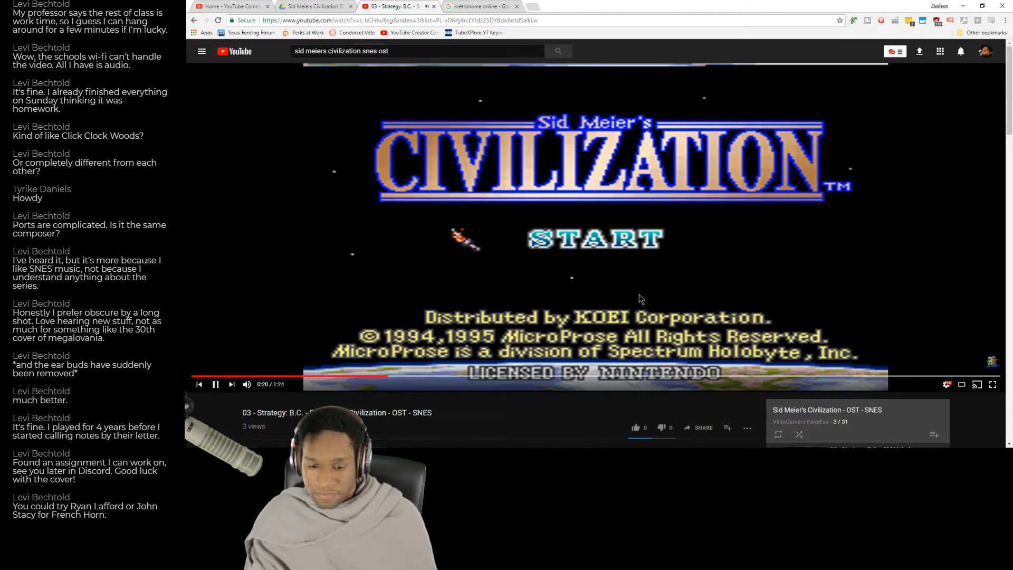
{"action": "left_click", "coordinate": [676, 325]}
Return to MuseScore and delete all Acoustic Bass notes from rehearsal mark B in measure 9 onward.
{"action": "key", "text": "alt+Tab"}
{"action": "left_click_drag", "start_coordinate": [810, 357], "coordinate": [485, 408]}
{"action": "left_click", "coordinate": [558, 267]}
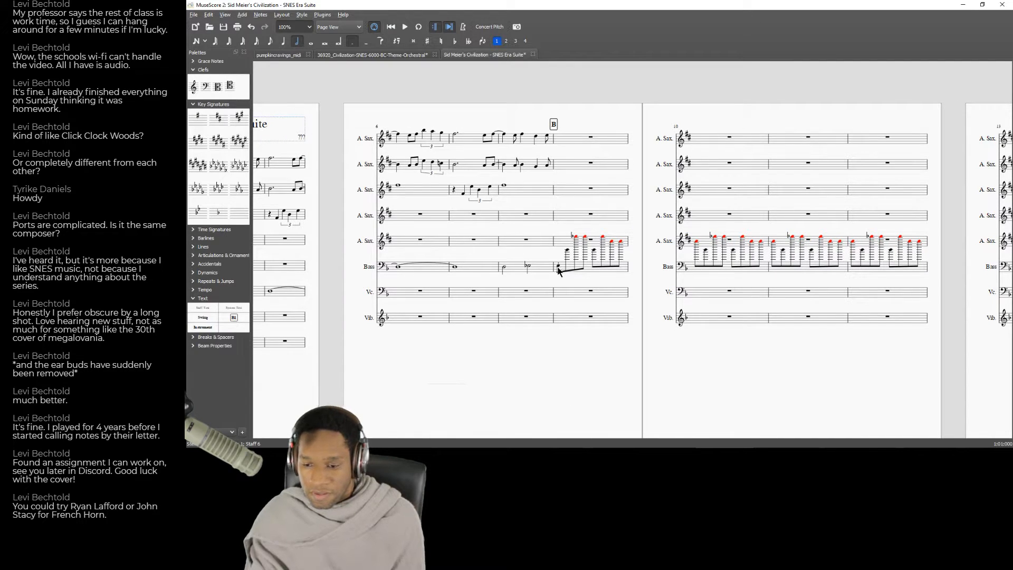
{"action": "left_click", "coordinate": [559, 268]}
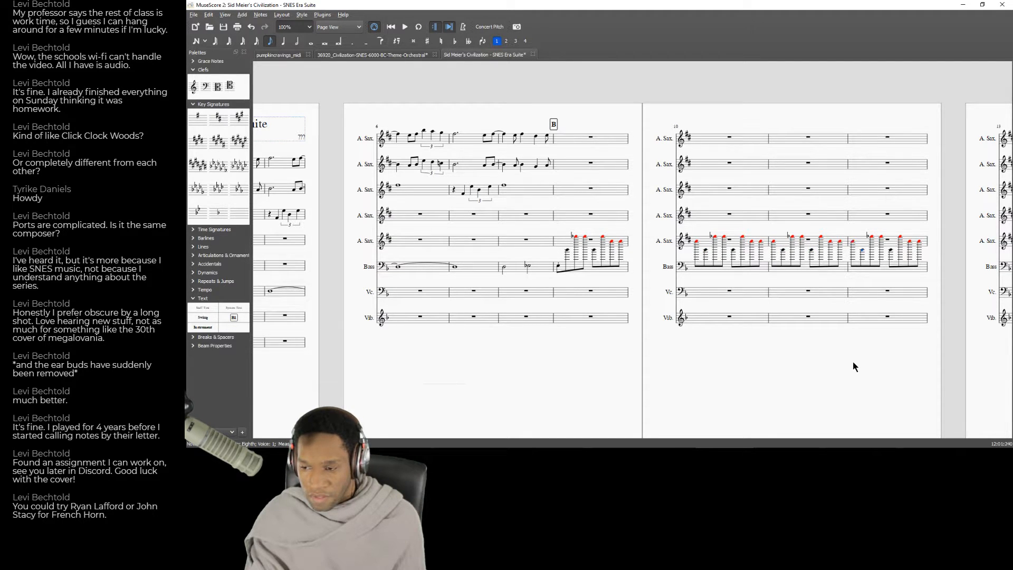
{"action": "left_click_drag", "start_coordinate": [847, 372], "coordinate": [441, 371]}
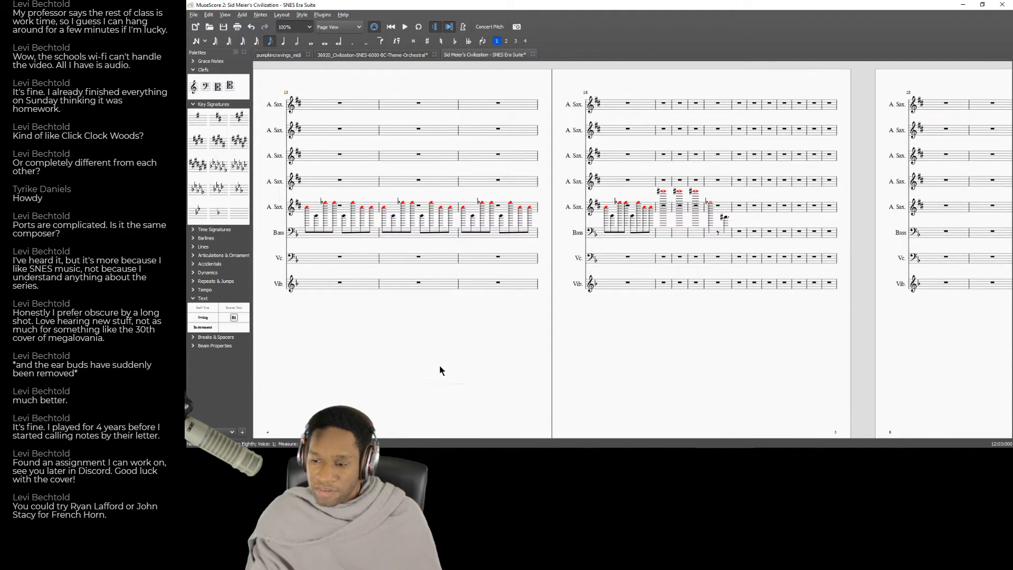
{"action": "left_click", "coordinate": [717, 237]}
{"action": "key", "text": "ctrl+shift+Left"}
{"action": "key", "text": "ctrl+shift+Left"}
{"action": "key", "text": "ctrl+shift+Left"}
{"action": "key", "text": "ctrl+shift+Left"}
{"action": "key", "text": "ctrl+shift+Left"}
{"action": "key", "text": "ctrl+shift+Left"}
{"action": "key", "text": "ctrl+shift+Left"}
{"action": "key", "text": "ctrl+shift+Left"}
{"action": "key", "text": "ctrl+shift+Left"}
{"action": "key", "text": "ctrl+shift+Left"}
{"action": "key", "text": "ctrl+shift+Left"}
{"action": "key", "text": "ctrl+shift+Left"}
{"action": "key", "text": "ctrl+shift+Left"}
{"action": "key", "text": "ctrl+shift+Left"}
{"action": "key", "text": "ctrl+shift+Left"}
{"action": "key", "text": "ctrl+shift+Right"}
{"action": "key", "text": "ctrl+shift+Right"}
{"action": "key", "text": "ctrl+shift+Right"}
{"action": "key", "text": "ctrl+shift+Right"}
{"action": "key", "text": "ctrl+shift+Right"}
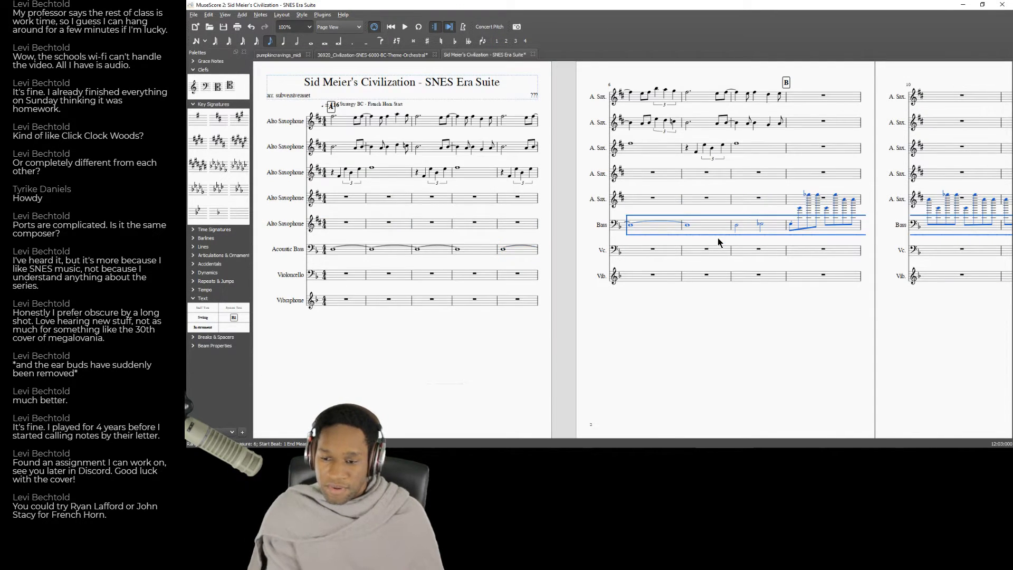
{"action": "key", "text": "ctrl+shift+Left"}
{"action": "key", "text": "Delete"}
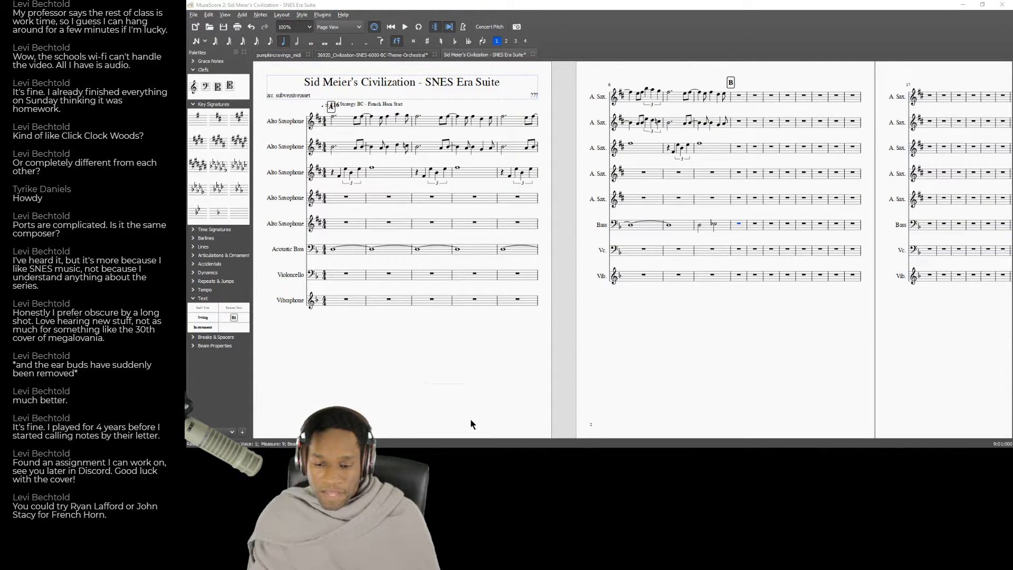
{"action": "left_click_drag", "start_coordinate": [643, 364], "coordinate": [637, 383]}
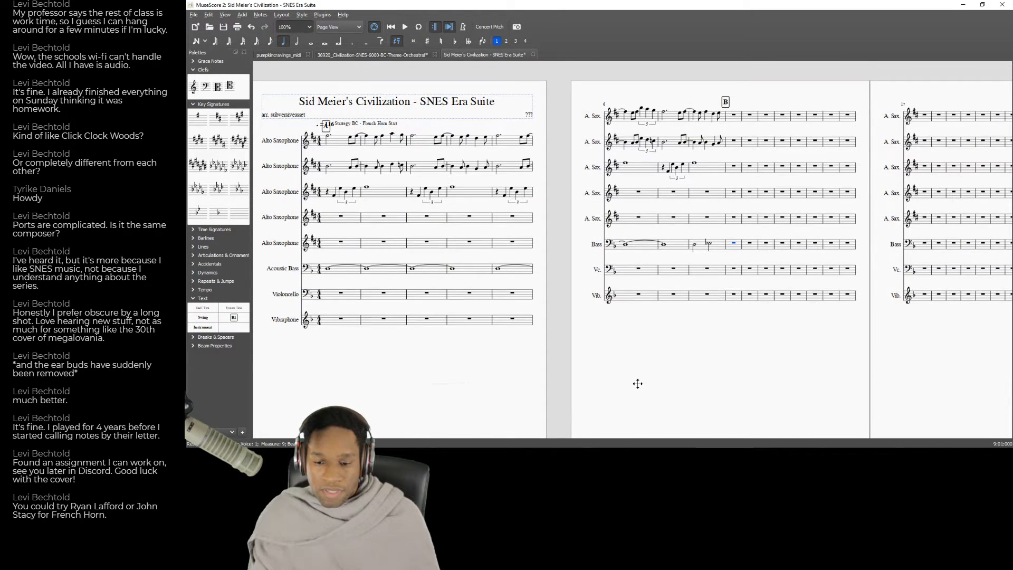
Replay the recording's passage from about 0:15 to 0:22 on YouTube several times, and return to the score.
{"action": "key", "text": "alt+Tab"}
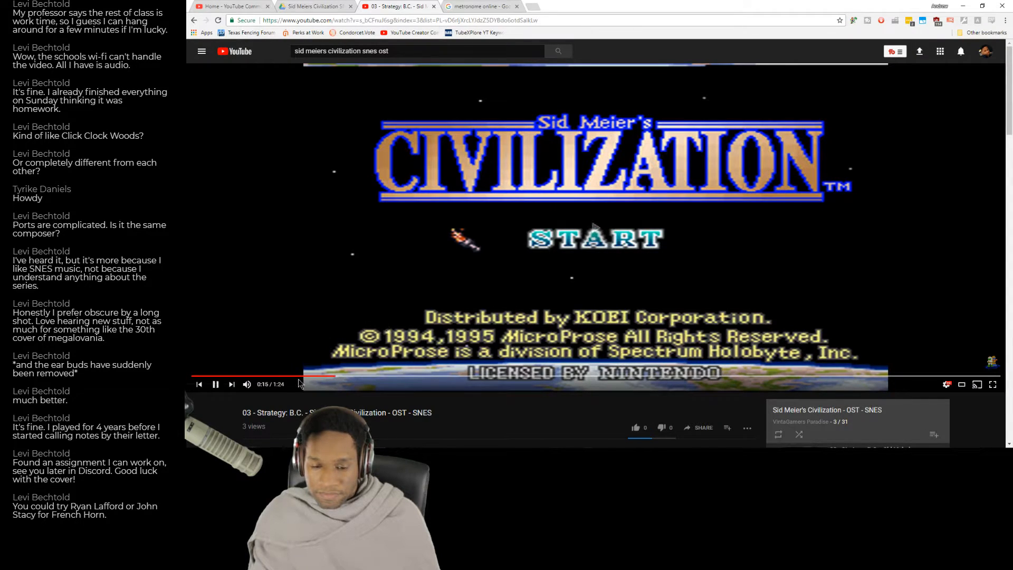
{"action": "left_click", "coordinate": [347, 375]}
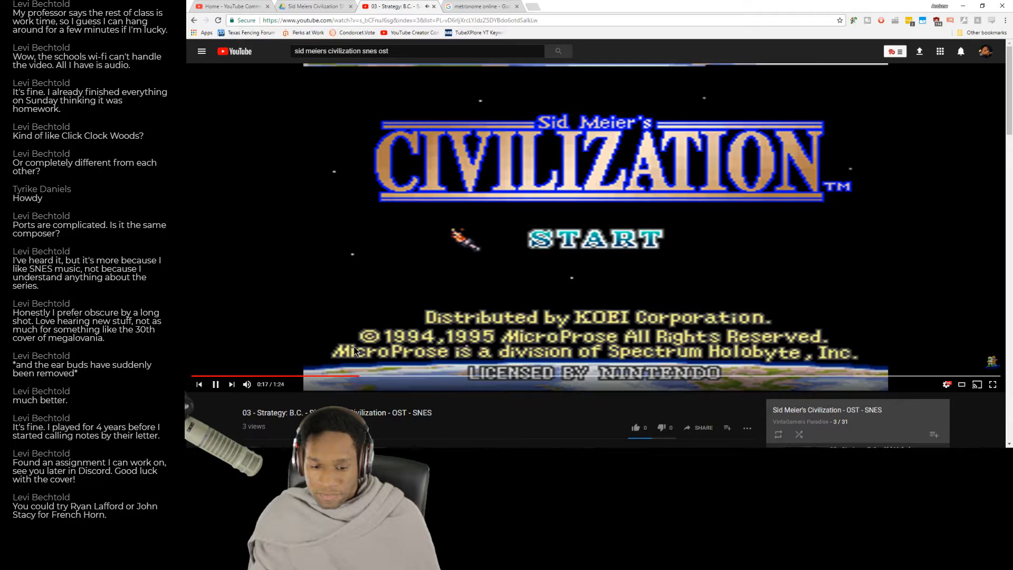
{"action": "left_click", "coordinate": [362, 376]}
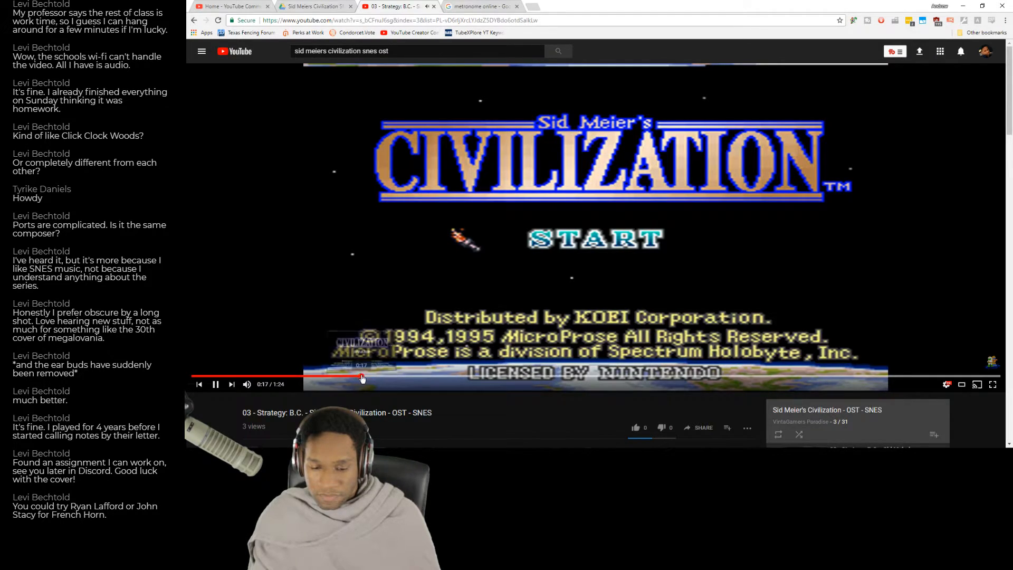
{"action": "left_click", "coordinate": [337, 375]}
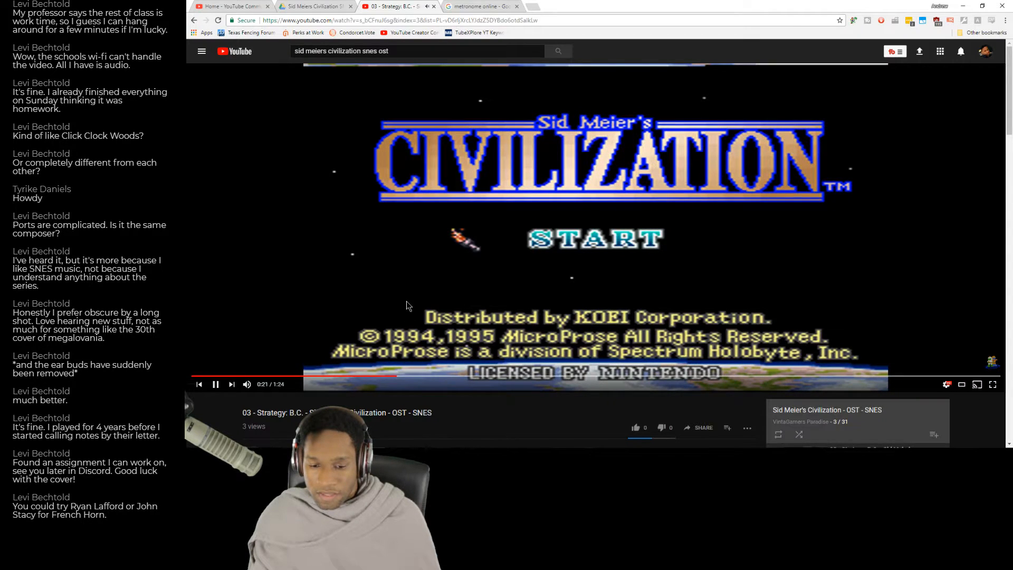
{"action": "key", "text": "alt+Tab"}
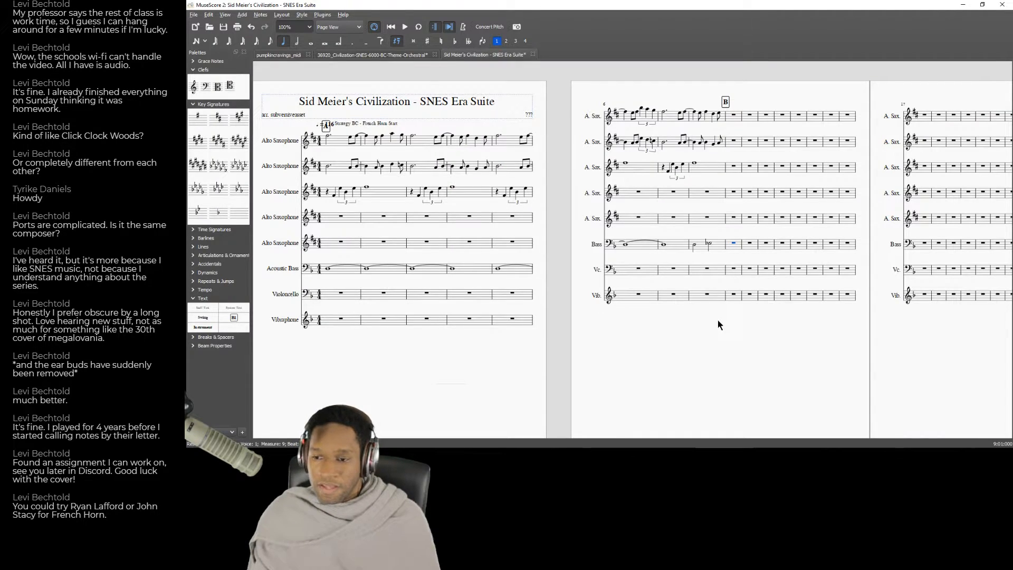
{"action": "key", "text": "alt+Tab"}
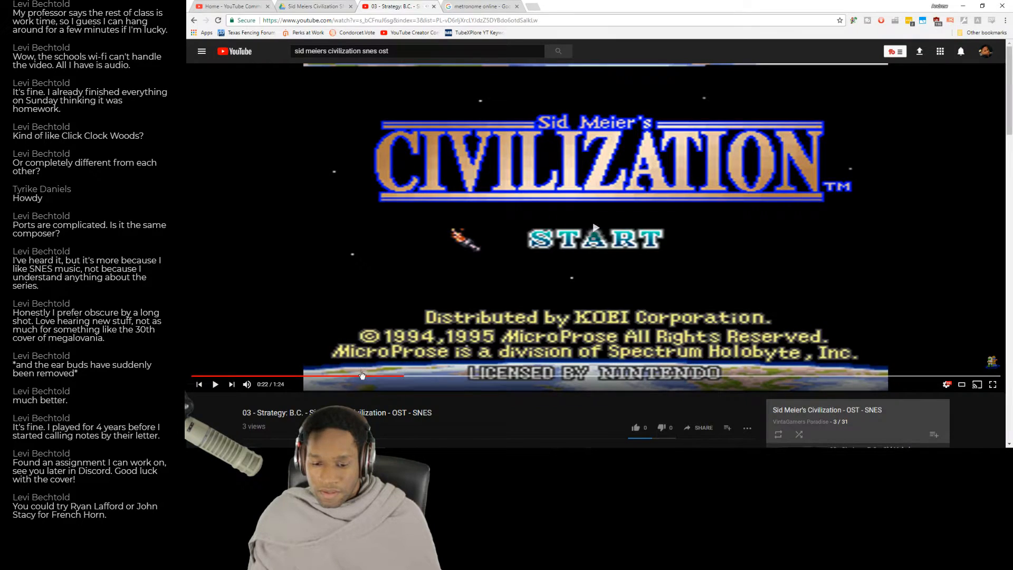
{"action": "left_click", "coordinate": [340, 376]}
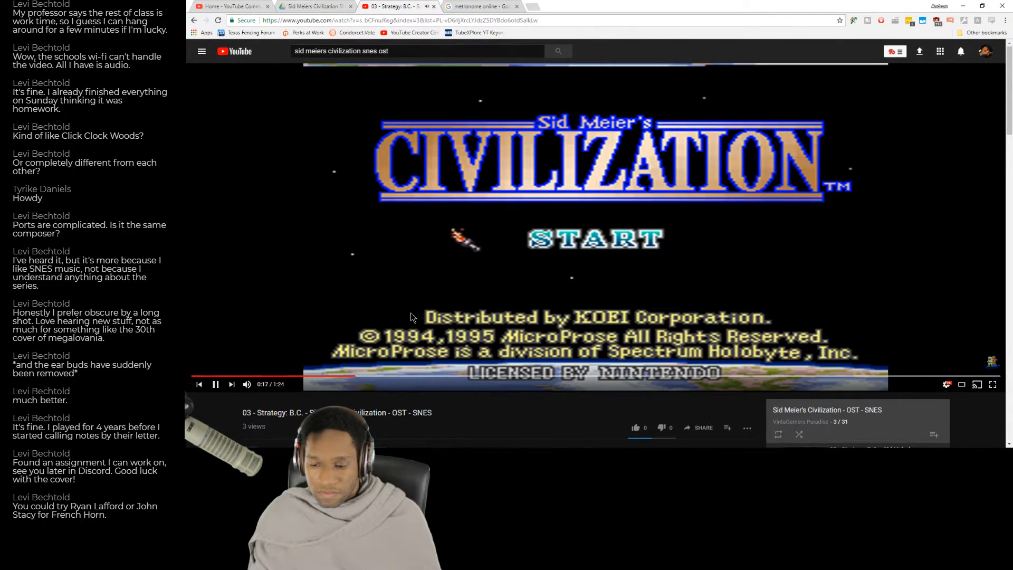
{"action": "left_click", "coordinate": [455, 243]}
{"action": "key", "text": "alt+Tab"}
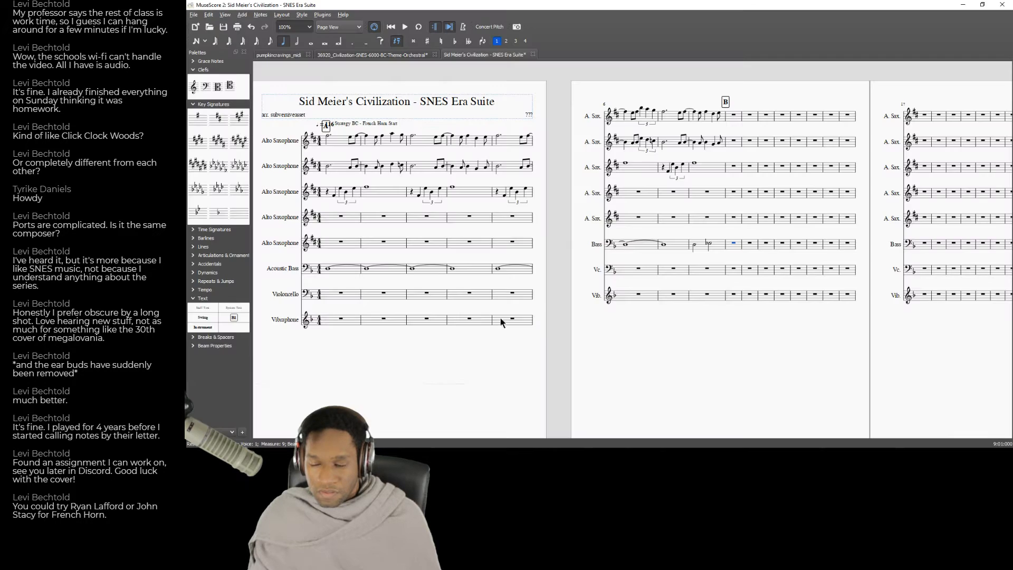
Enter an F as two tied whole notes in the first Alto Saxophone's measures 9 and 10.
{"action": "left_click", "coordinate": [734, 115]}
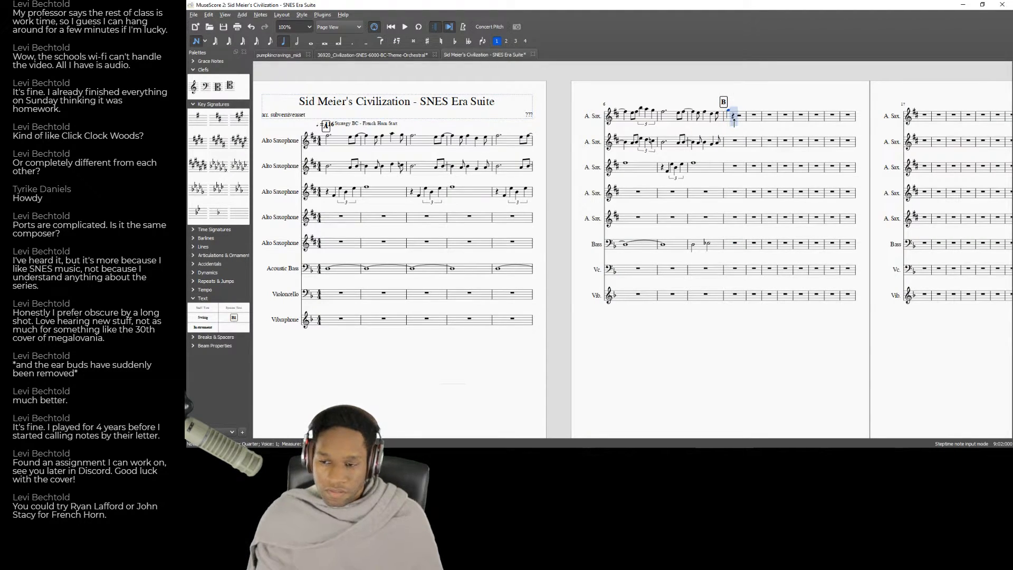
{"action": "key", "text": "ctrl+z"}
{"action": "key", "text": "6"}
{"action": "key", "text": "7"}
{"action": "key", "text": "8"}
{"action": "key", "text": "f"}
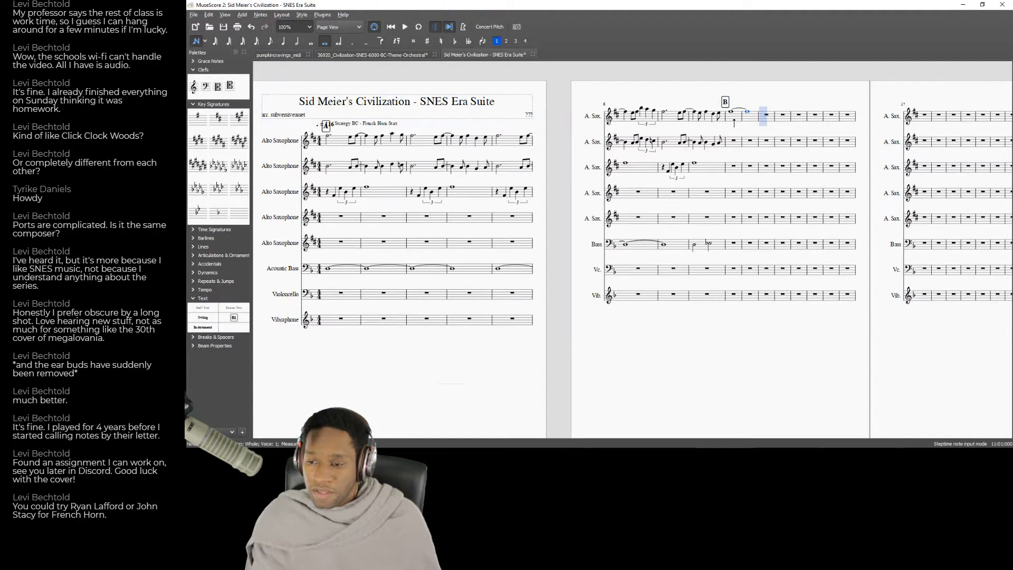
Recheck the passage in the YouTube recording, and enter tied whole-note pairs in the first Alto Saxophone's measures 11–12 and 13–14.
{"action": "key", "text": "alt+Tab"}
{"action": "left_click", "coordinate": [341, 377]}
{"action": "key", "text": "alt+Tab"}
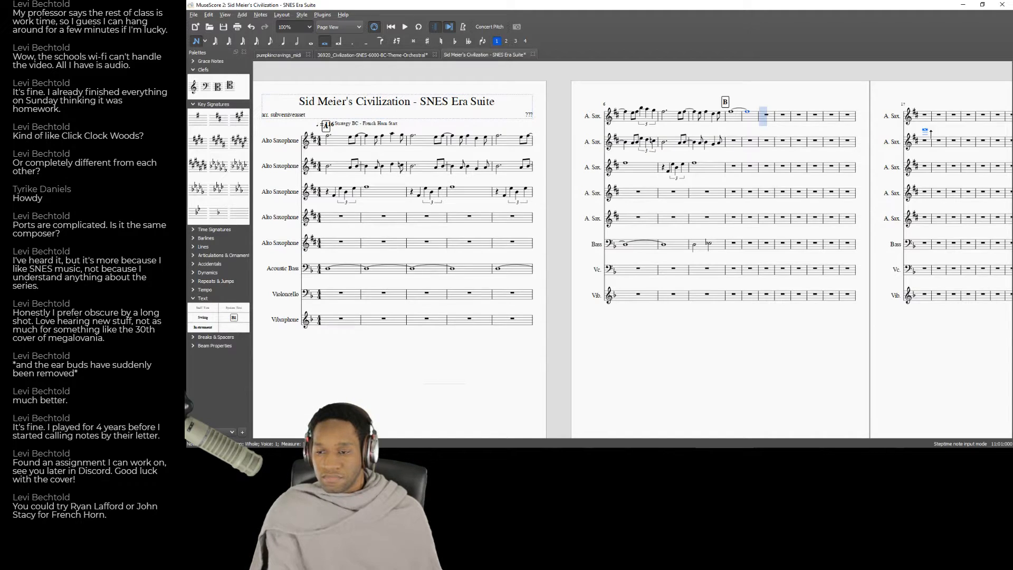
{"action": "key", "text": "f"}
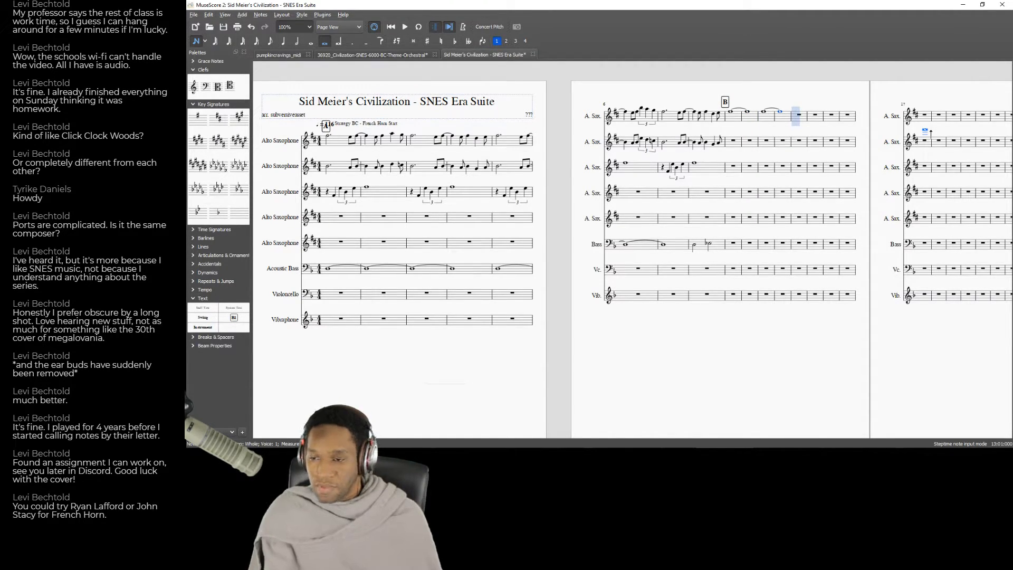
{"action": "key", "text": "f"}
{"action": "key", "text": "plus"}
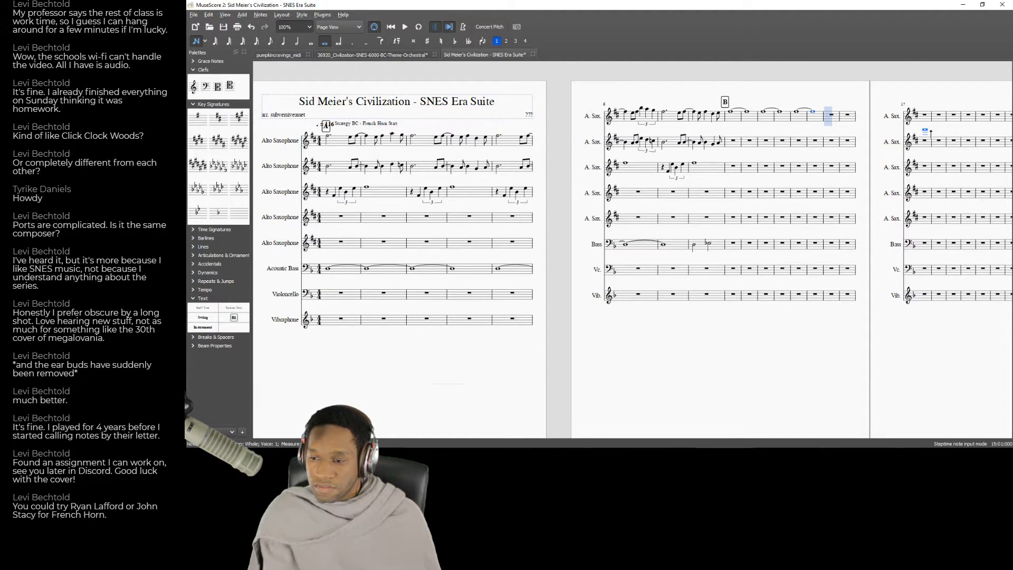
Enter an F as two tied whole notes in the first Alto Saxophone's measures 15 and 16, and check the YouTube recording.
{"action": "key", "text": "f"}
{"action": "key", "text": "plus"}
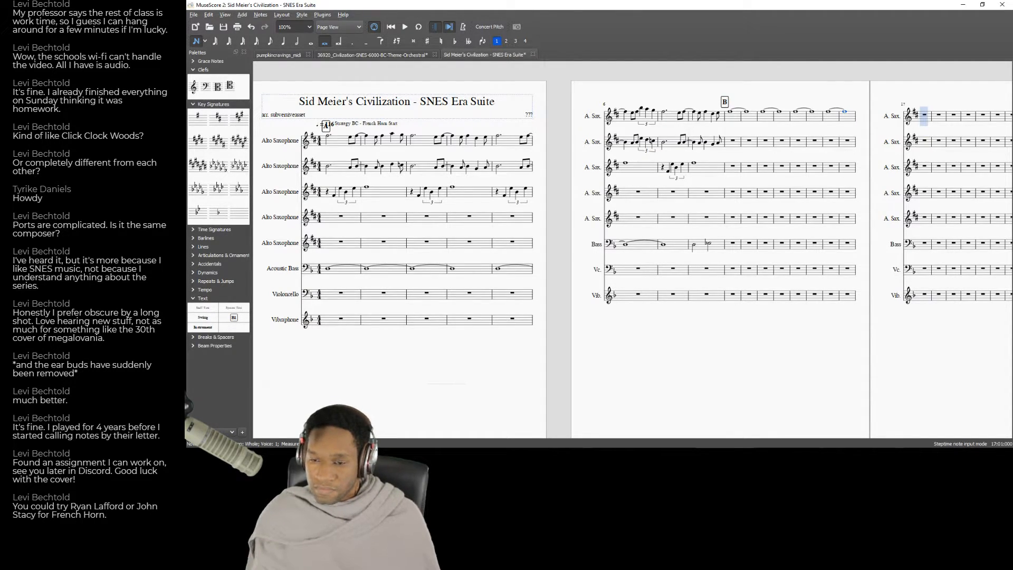
{"action": "key", "text": "alt+Tab"}
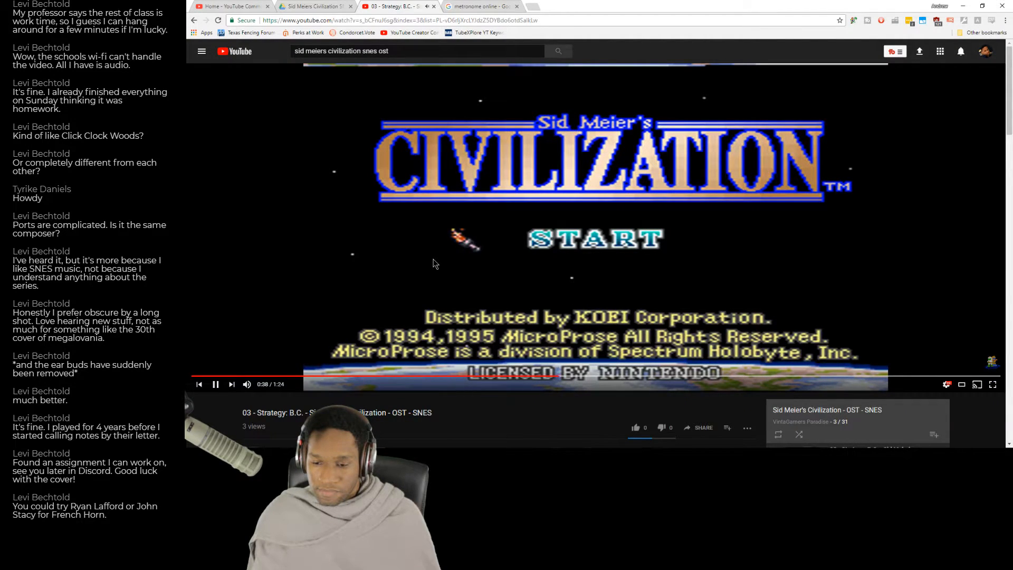
{"action": "key", "text": "alt+Tab"}
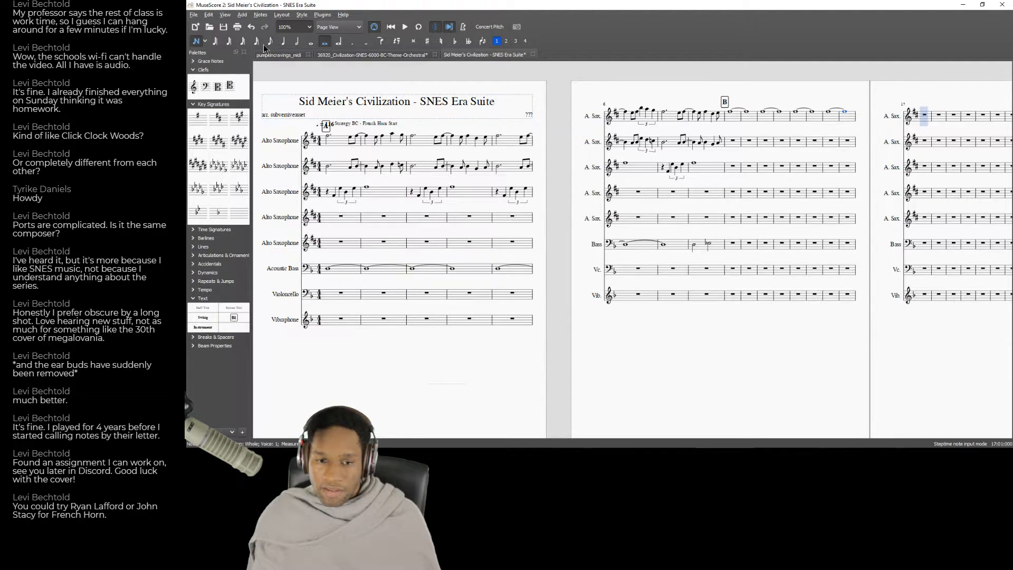
Add rehearsal mark C at measure 17 and rehearsal mark D at measure 21, checking the recording in between.
{"action": "left_click", "coordinate": [194, 43]}
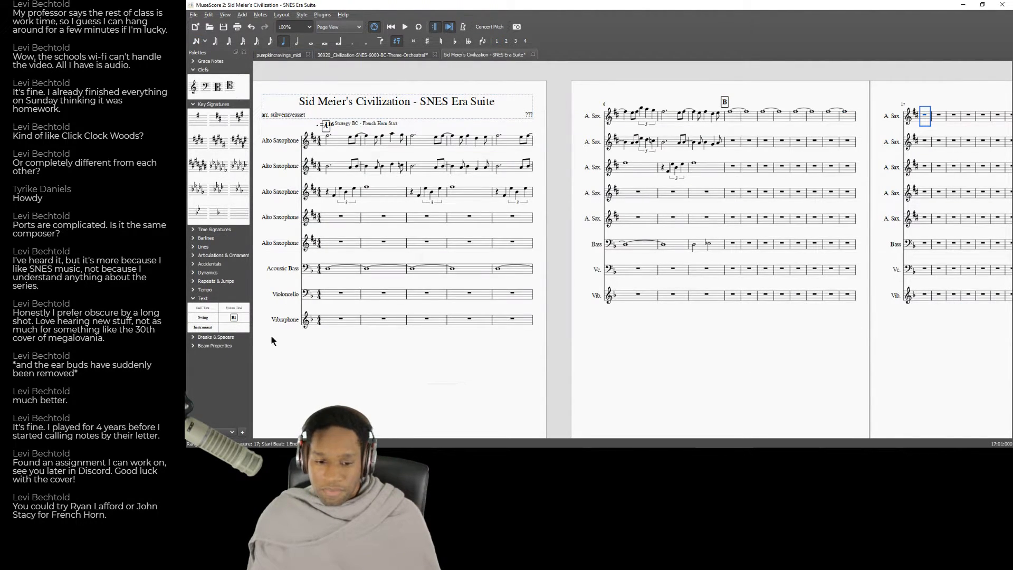
{"action": "double_click", "coordinate": [234, 318]}
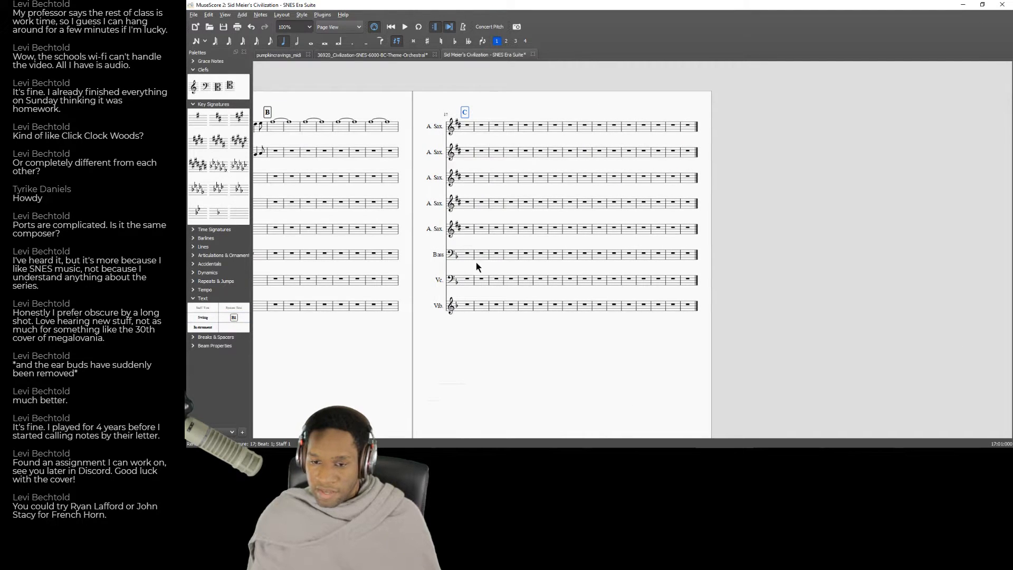
{"action": "left_click", "coordinate": [468, 127]}
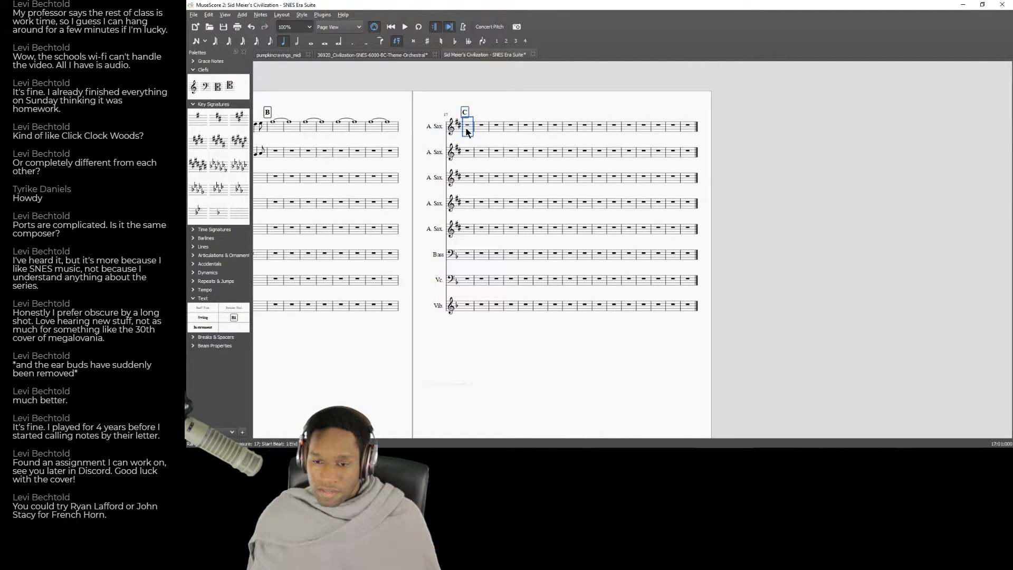
{"action": "key", "text": "alt+Tab"}
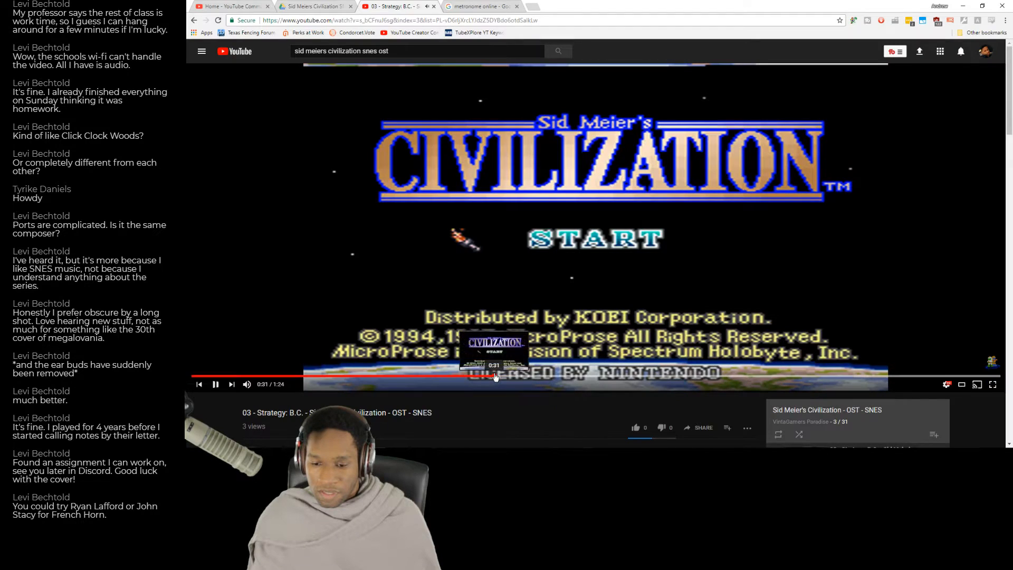
{"action": "key", "text": "alt+Tab"}
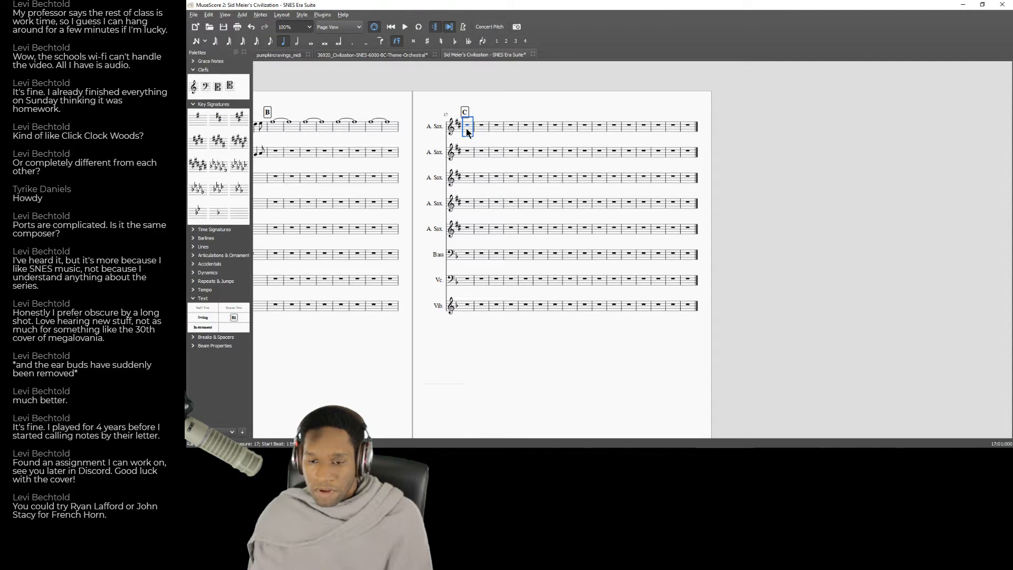
{"action": "left_click", "coordinate": [483, 128]}
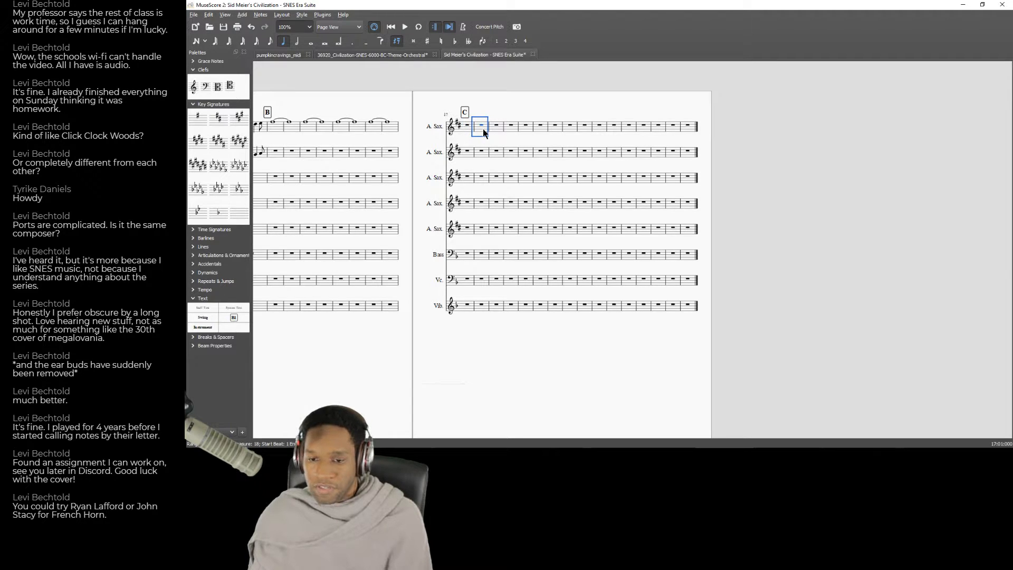
{"action": "left_click", "coordinate": [496, 129]}
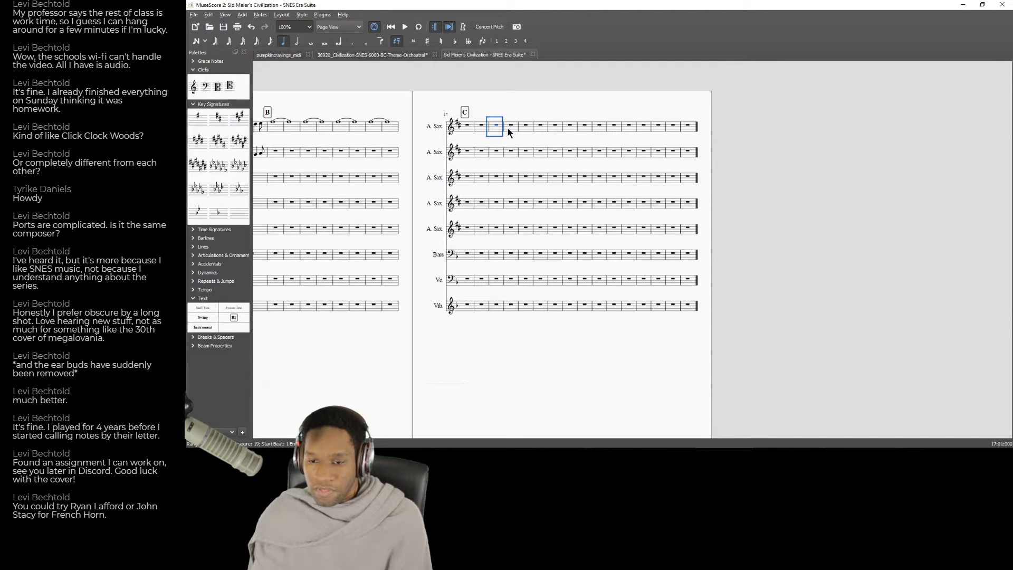
{"action": "left_click", "coordinate": [512, 129]}
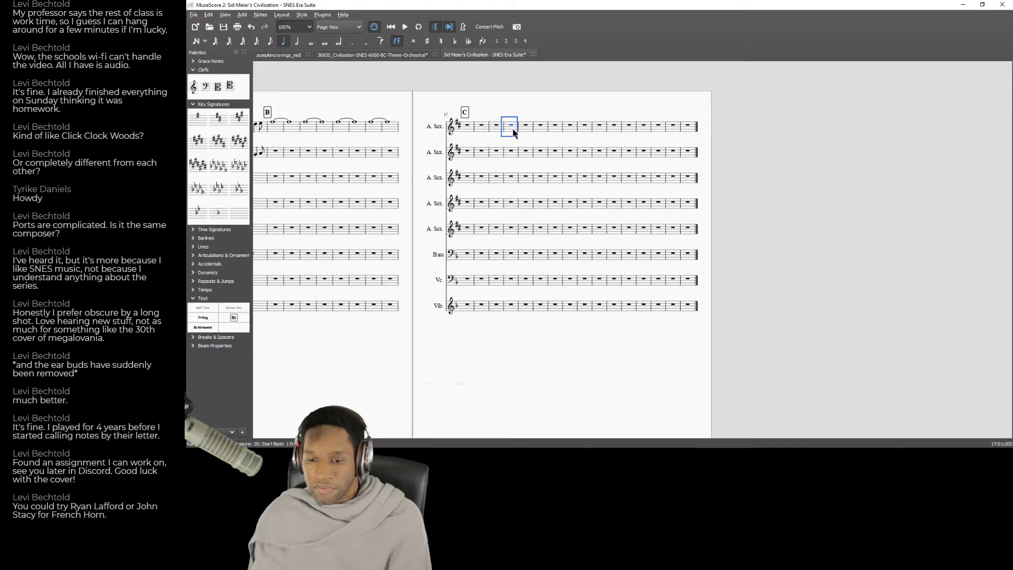
{"action": "left_click", "coordinate": [524, 128]}
{"action": "left_click", "coordinate": [230, 316]}
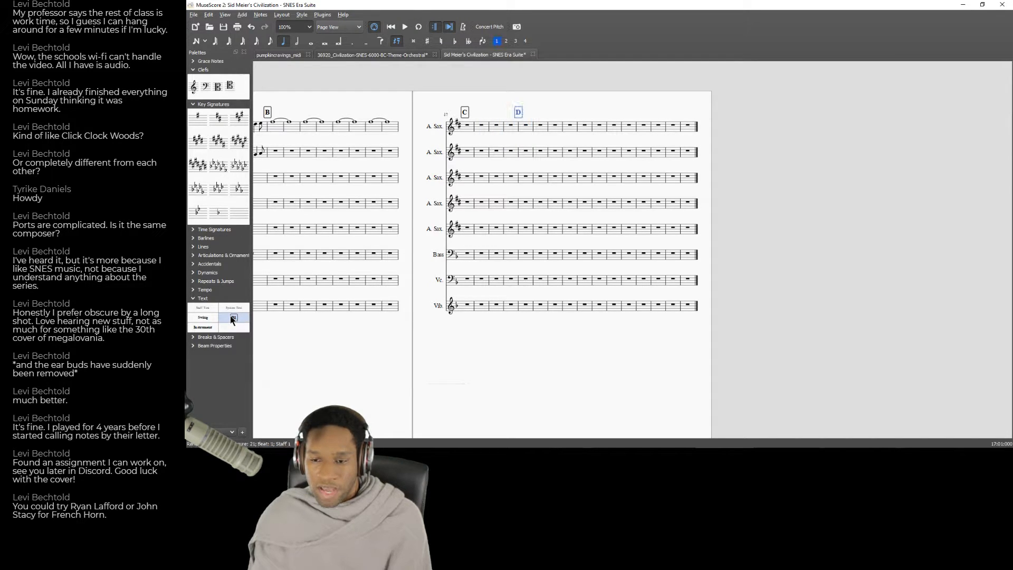
Listen to the YouTube recording up to 0:43, pause it, and return to the MuseScore score.
{"action": "key", "text": "alt+Tab"}
{"action": "key", "text": "space"}
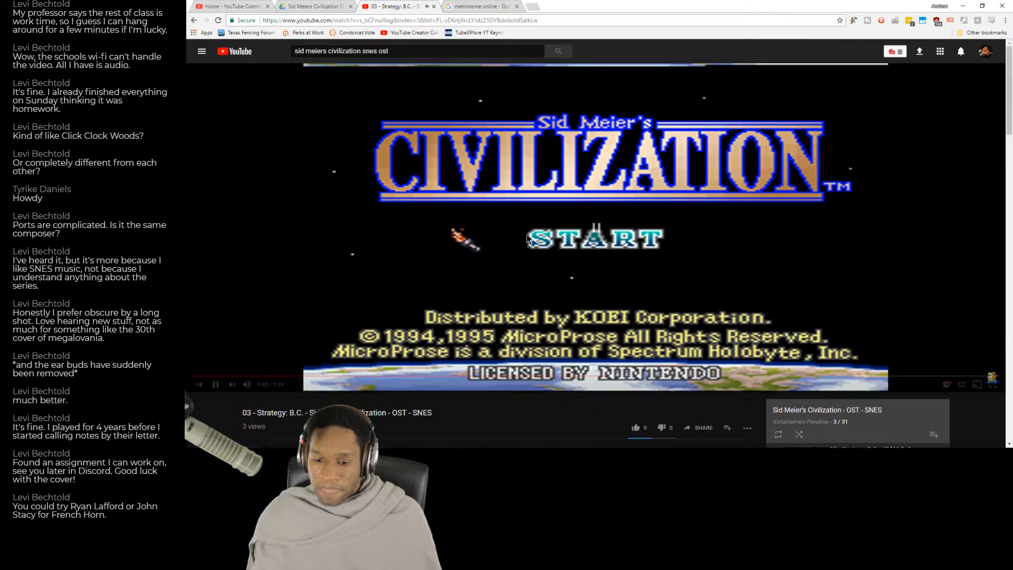
{"action": "key", "text": "alt+Tab"}
{"action": "key", "text": "alt+Tab"}
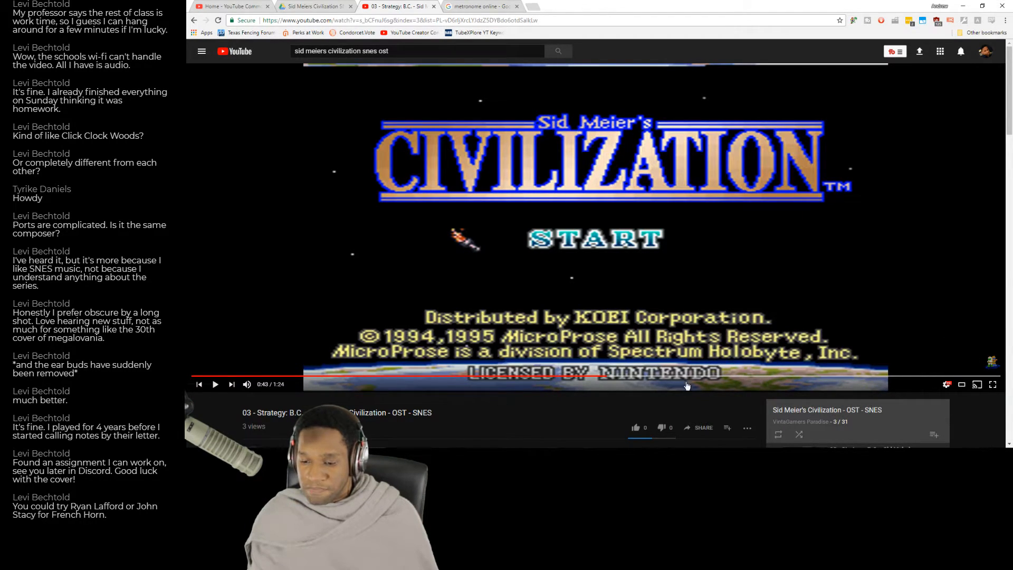
{"action": "key", "text": "alt+Tab"}
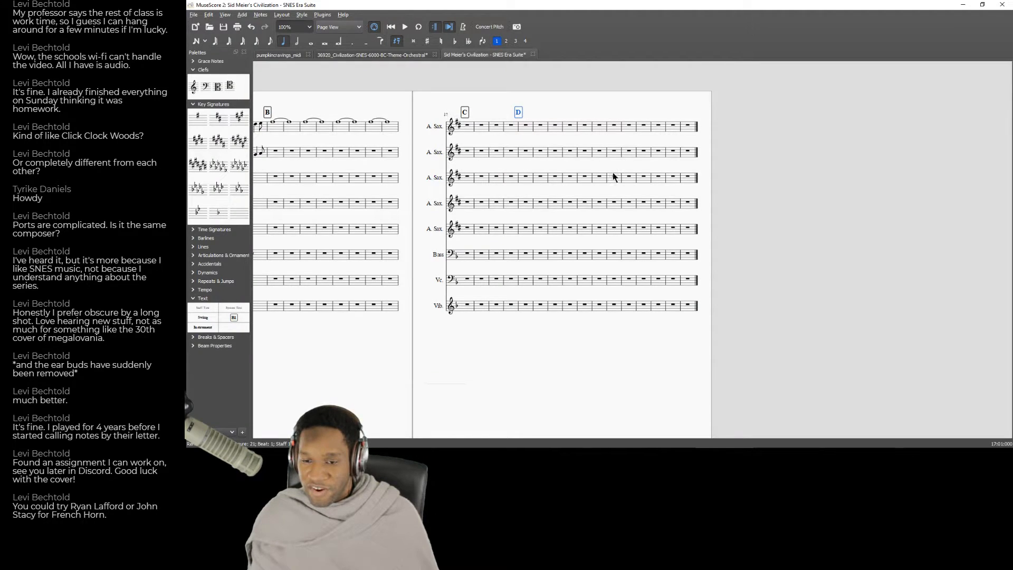
{"action": "left_click_drag", "start_coordinate": [530, 384], "coordinate": [1007, 367]}
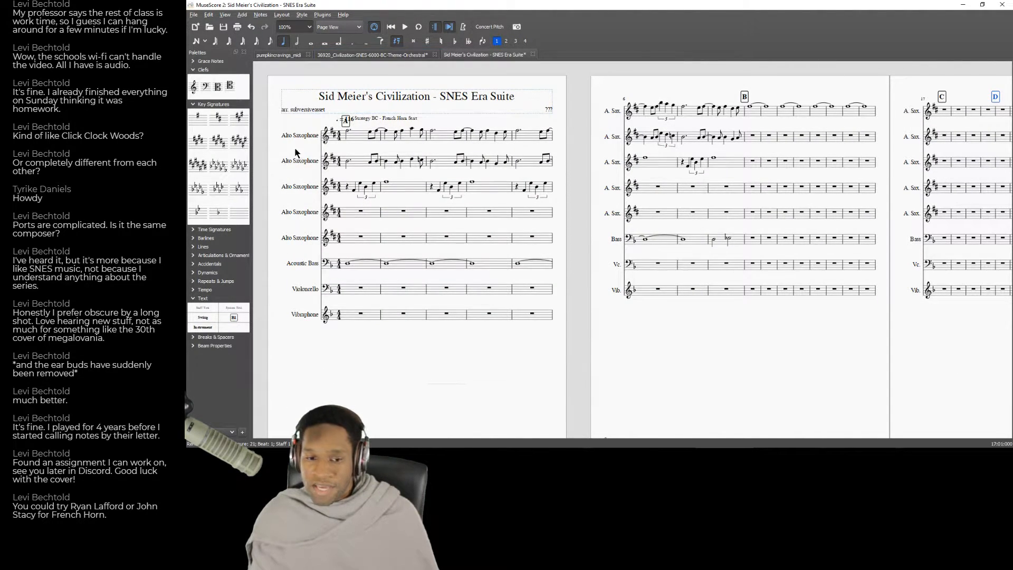
{"action": "left_click", "coordinate": [204, 238]}
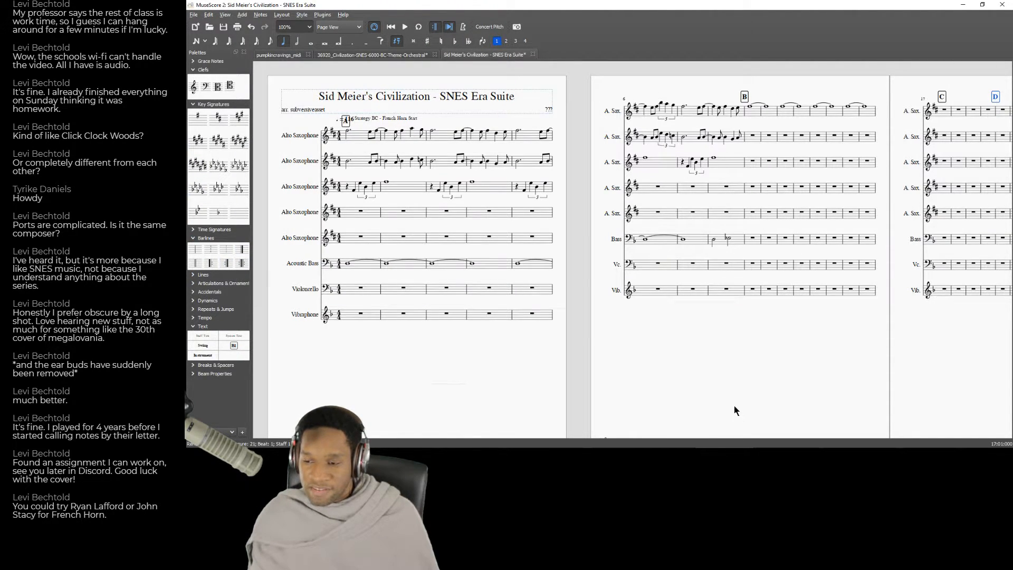
{"action": "left_click_drag", "start_coordinate": [734, 410], "coordinate": [595, 430]}
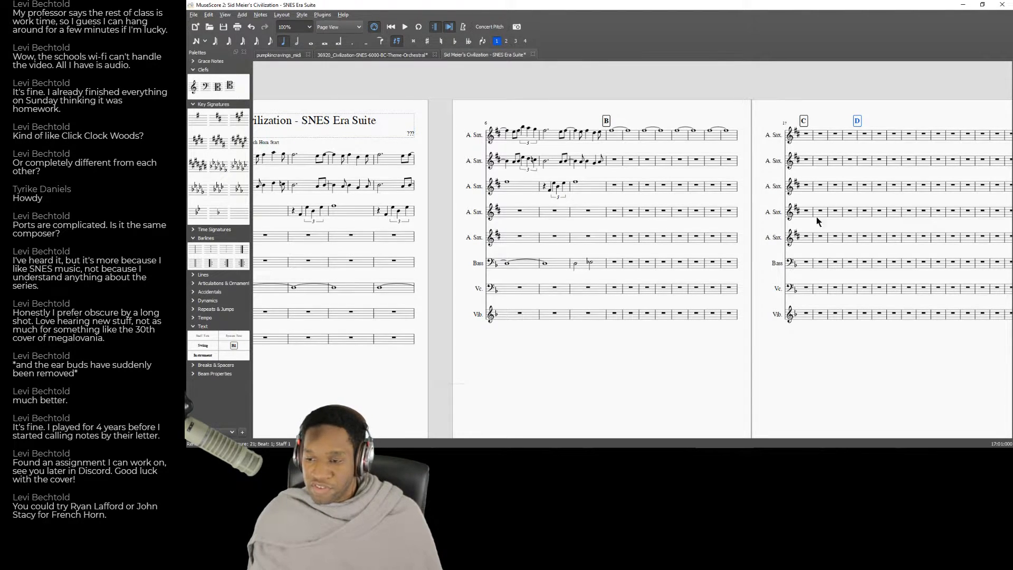
{"action": "left_click_drag", "start_coordinate": [725, 338], "coordinate": [508, 322]}
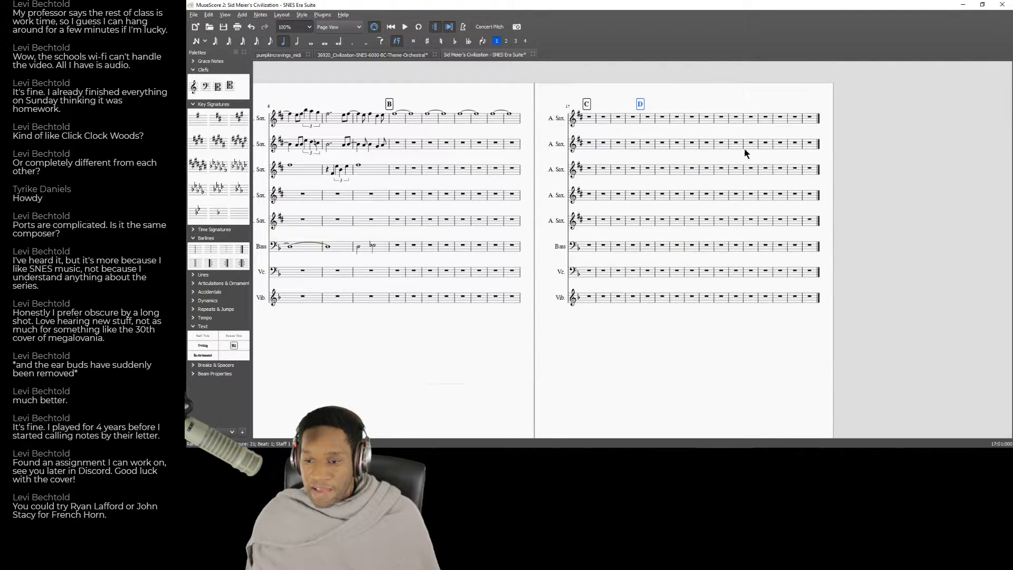
{"action": "left_click_drag", "start_coordinate": [437, 349], "coordinate": [642, 362]}
Browse the YouTube soundtrack playlist down to the Strategy: A.D. tracks, and return to the score.
{"action": "key", "text": "alt+Tab"}
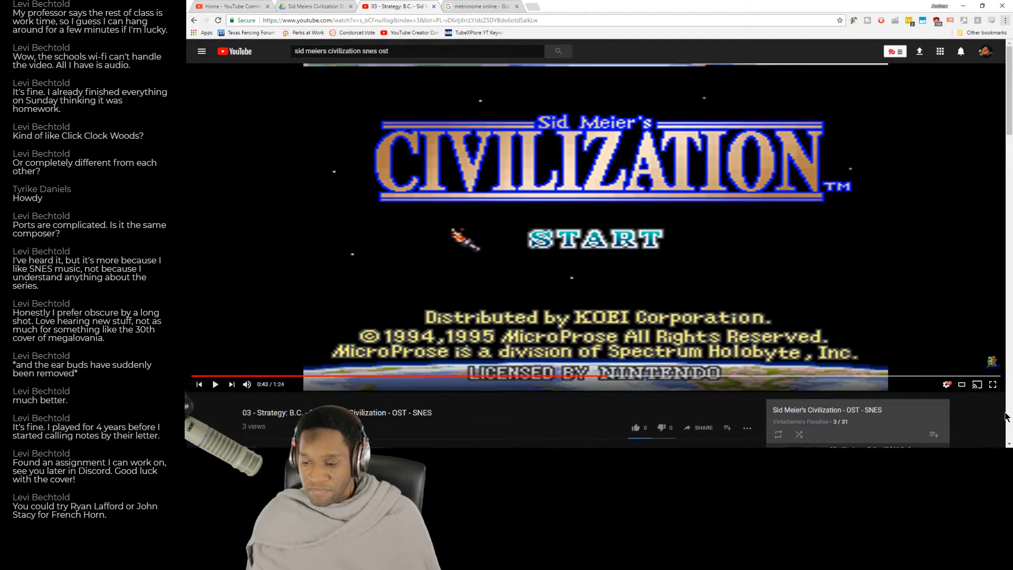
{"action": "scroll", "coordinate": [892, 317], "scroll_direction": "down", "scroll_amount": 3}
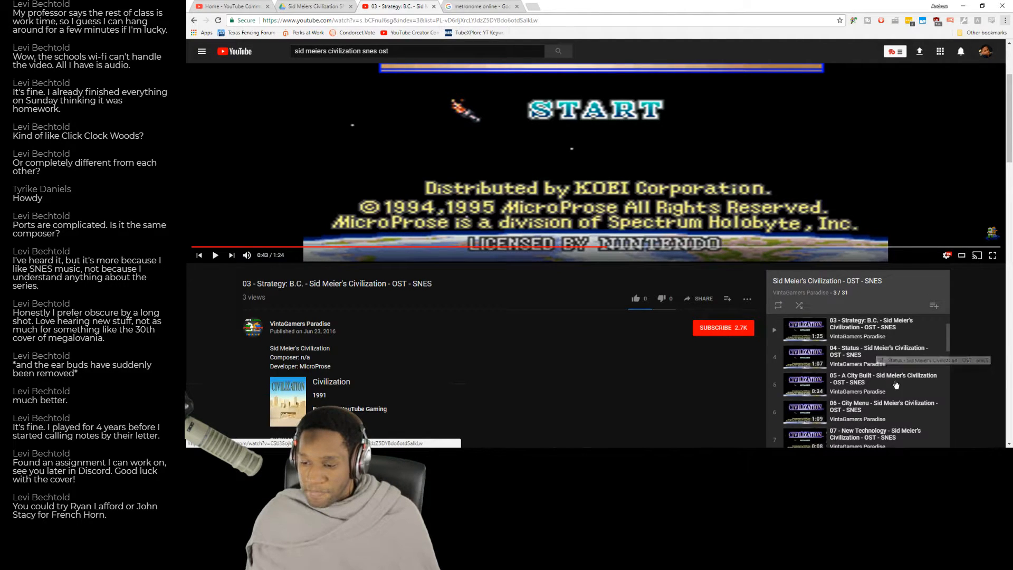
{"action": "scroll", "coordinate": [879, 369], "scroll_direction": "down", "scroll_amount": 2}
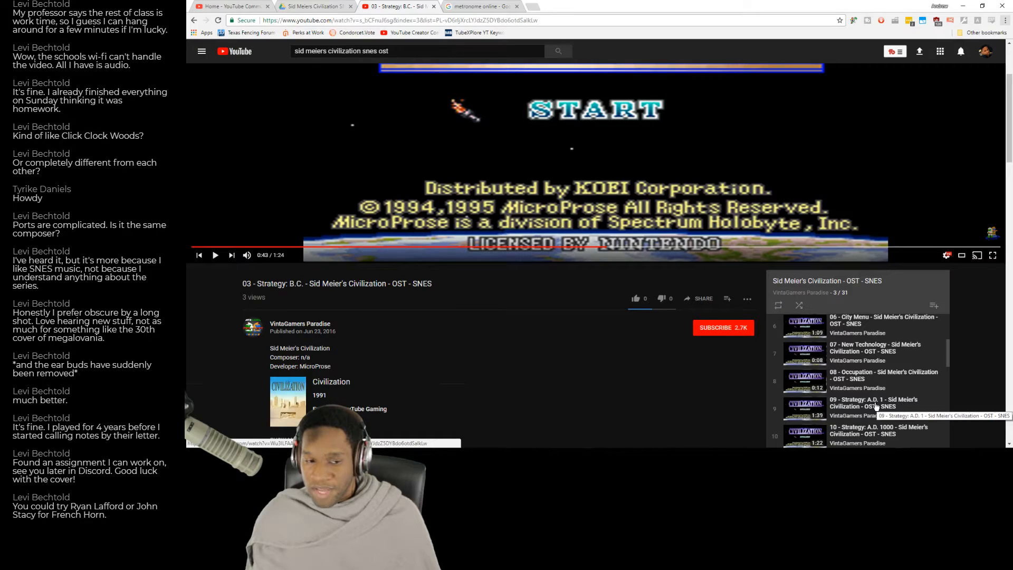
{"action": "key", "text": "alt+Tab"}
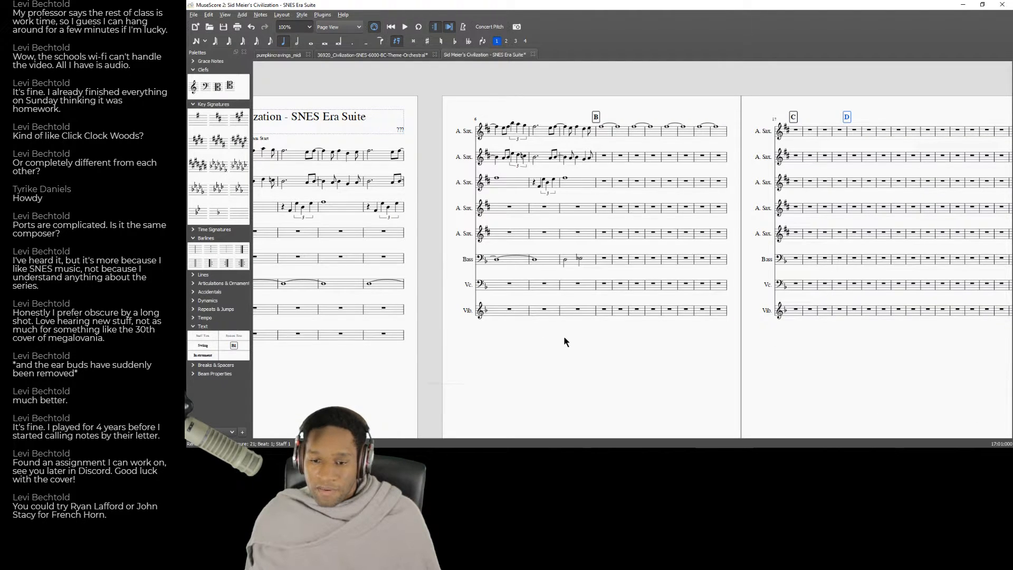
Replay the Strategy: B.C. recording's passage from about 0:16 several times on YouTube, comparing it with the score, and return to MuseScore.
{"action": "key", "text": "alt+Tab"}
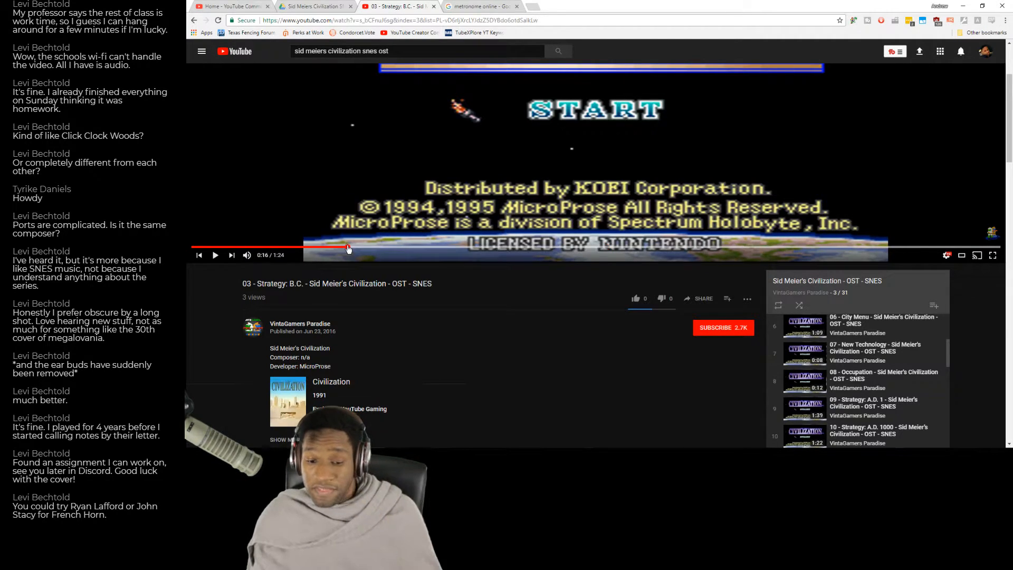
{"action": "left_click", "coordinate": [345, 248]}
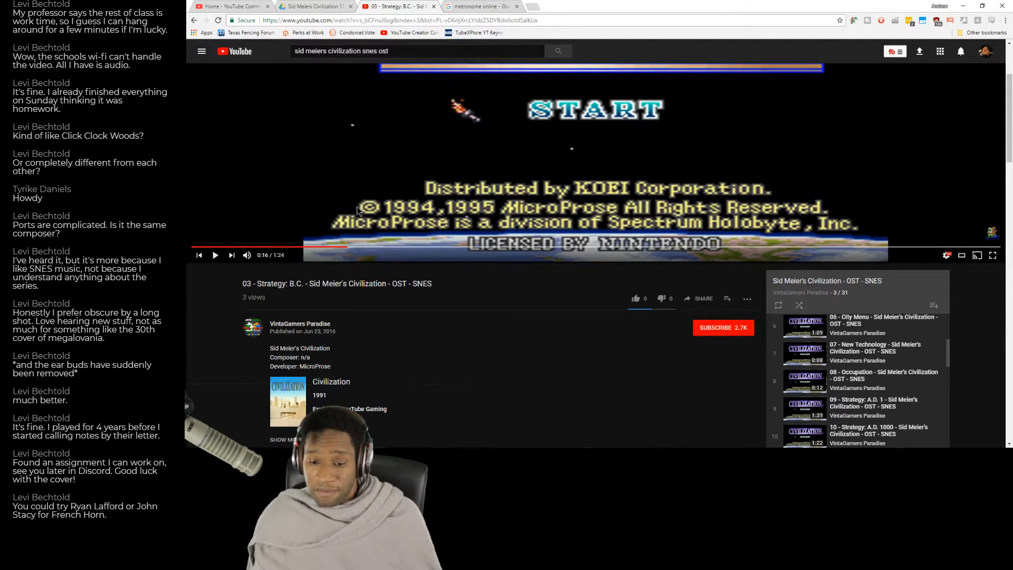
{"action": "key", "text": "alt+Tab"}
{"action": "left_click_drag", "start_coordinate": [534, 352], "coordinate": [520, 393]}
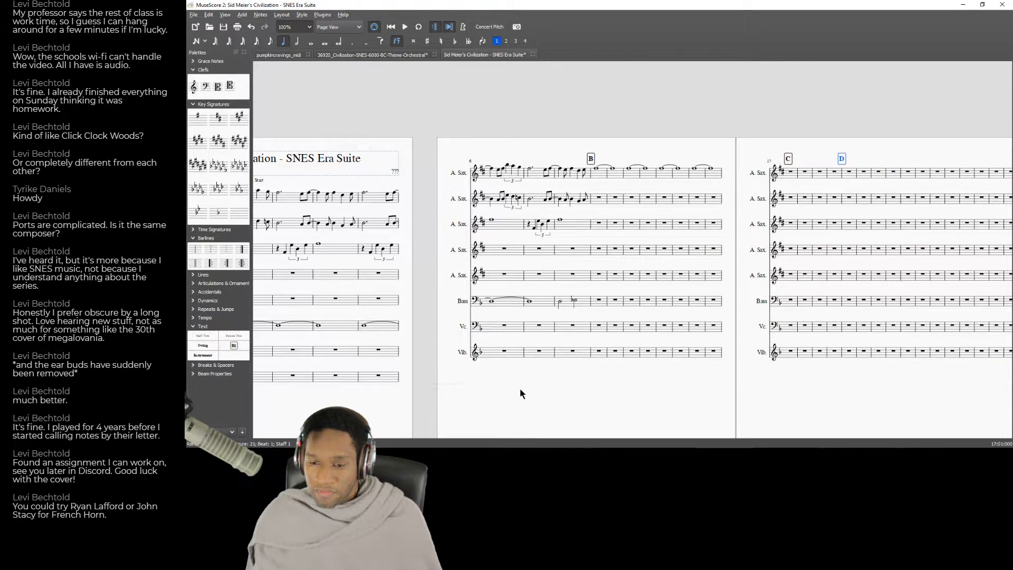
{"action": "key", "text": "alt+Tab"}
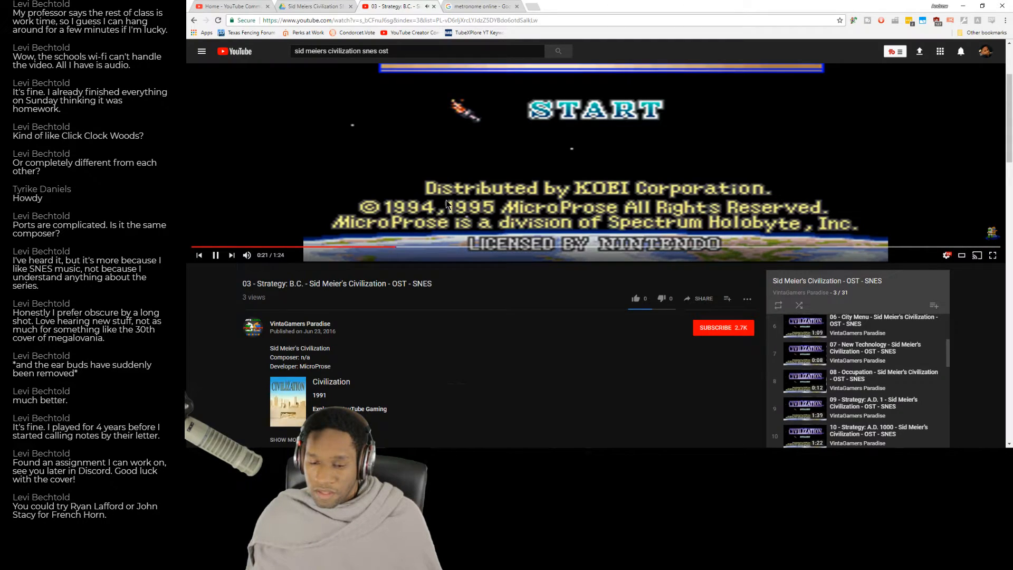
{"action": "key", "text": "alt+Tab"}
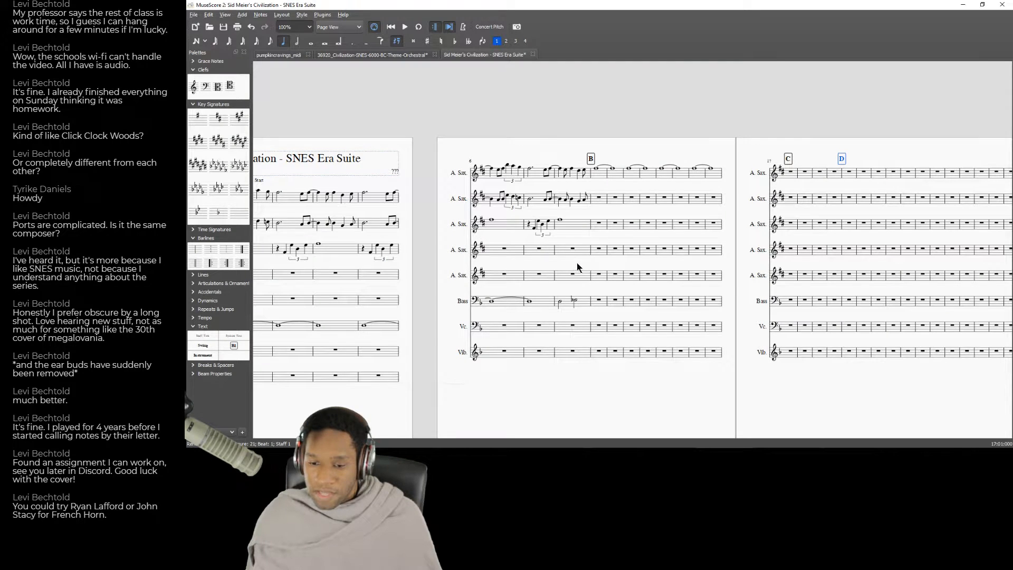
{"action": "key", "text": "alt+Tab"}
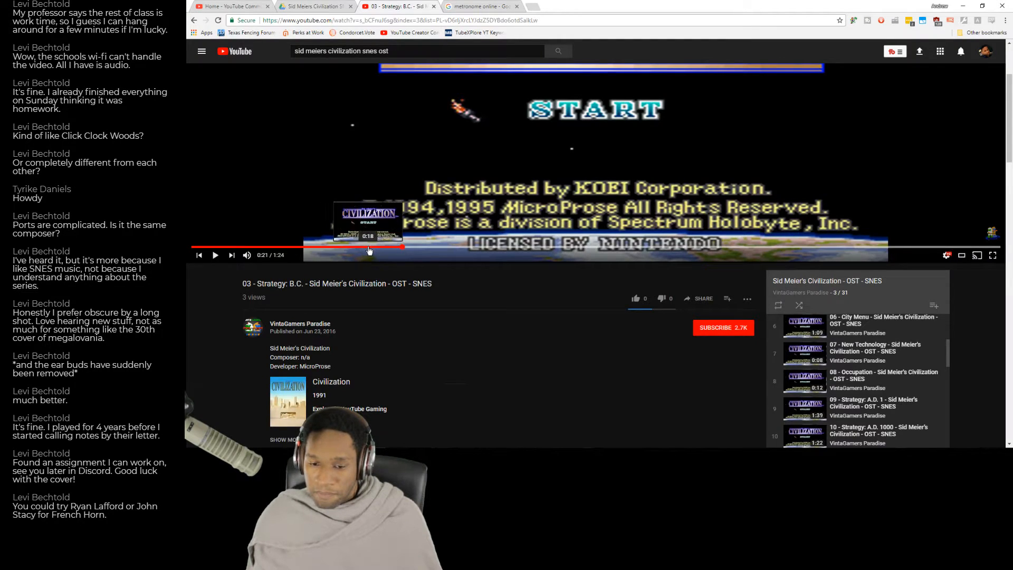
{"action": "left_click", "coordinate": [369, 248]}
{"action": "left_click", "coordinate": [435, 205]}
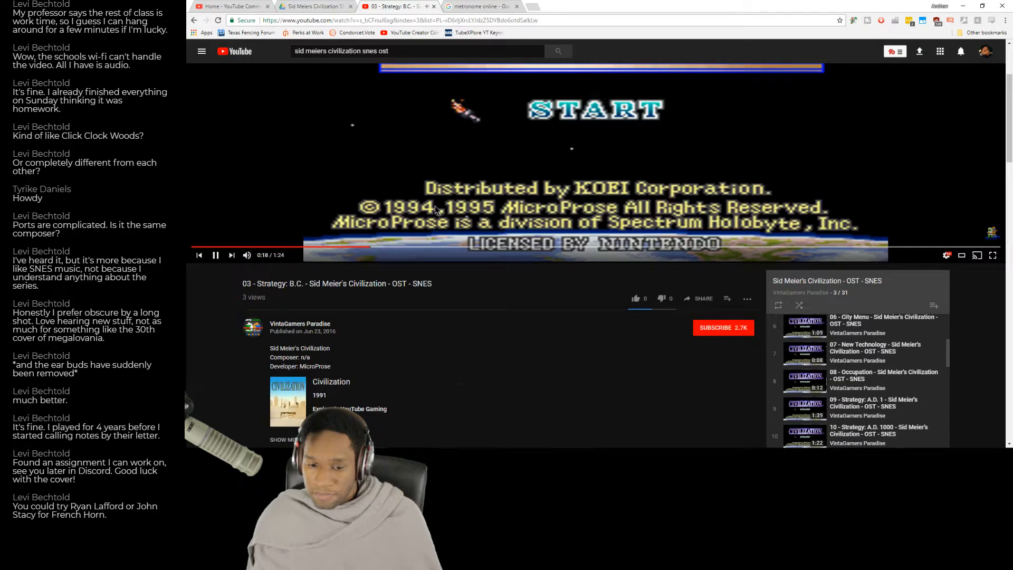
{"action": "left_click", "coordinate": [328, 247]}
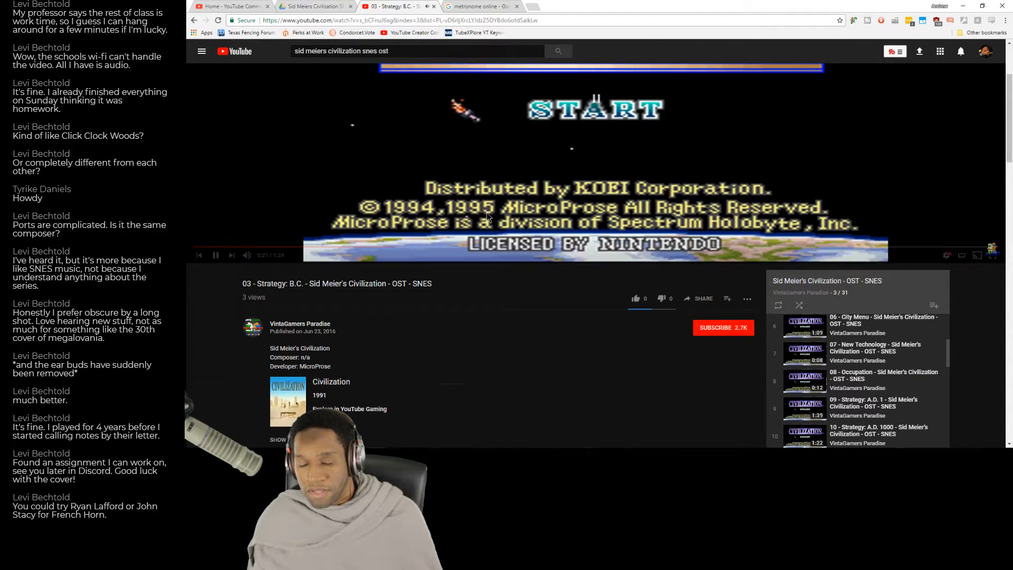
{"action": "key", "text": "alt+Tab"}
Enter three quarter-note Ds at the start of measure 9 in the Bass staff.
{"action": "left_click", "coordinate": [604, 307]}
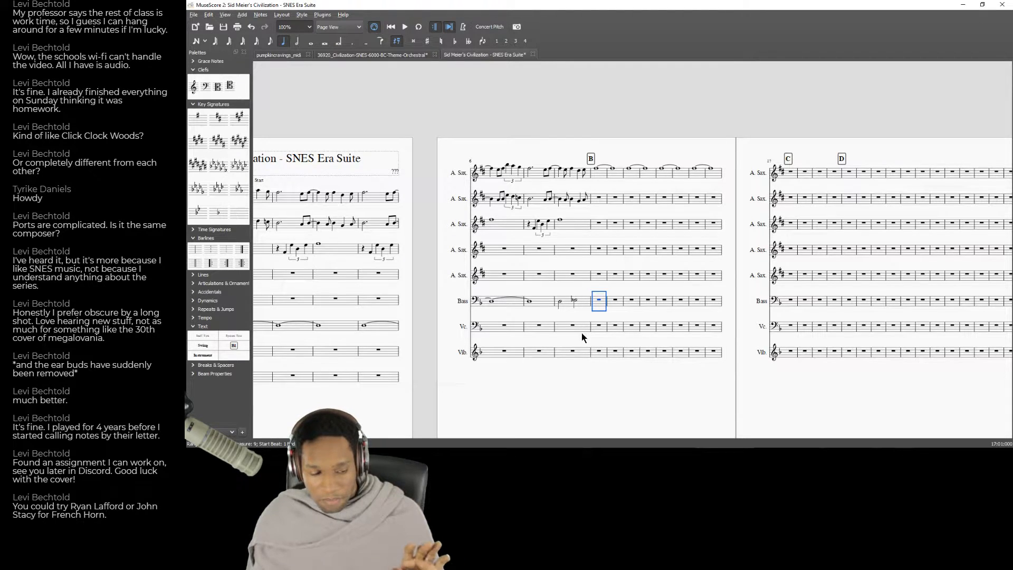
{"action": "key", "text": "n"}
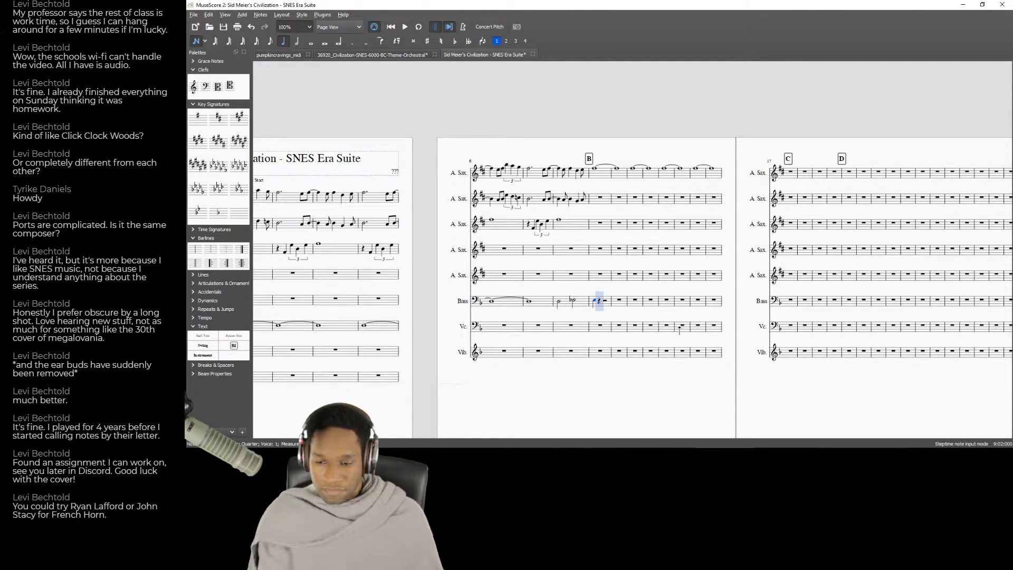
{"action": "key", "text": "d"}
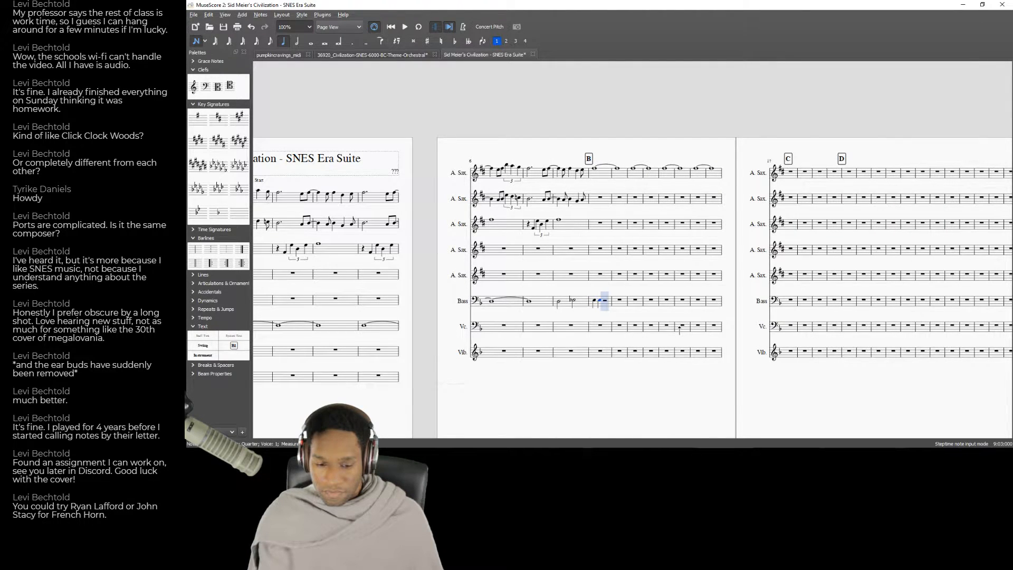
{"action": "key", "text": "d"}
{"action": "key", "text": "Left"}
{"action": "key", "text": "Left"}
{"action": "key", "text": "Left"}
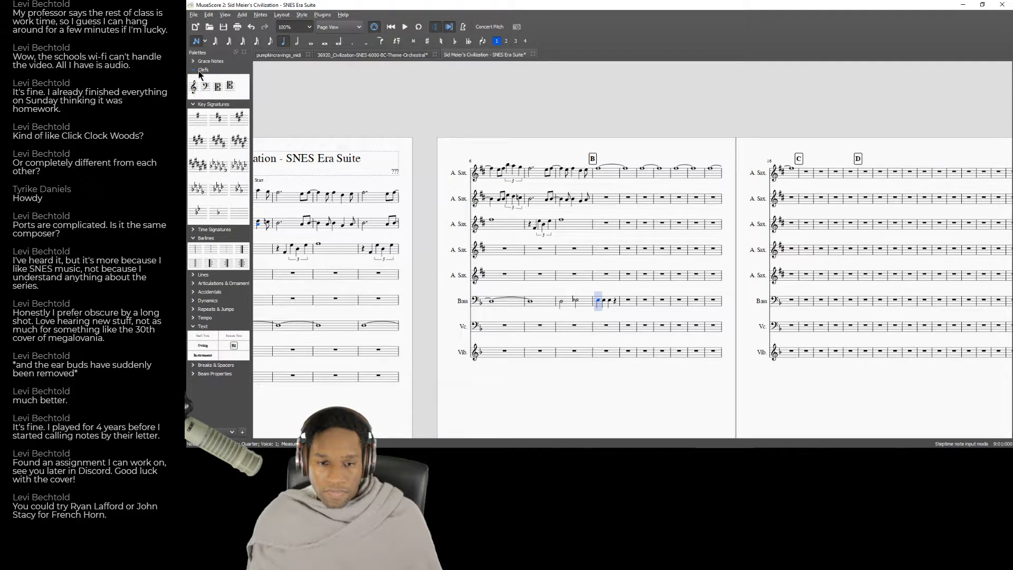
Add staccato articulations to the quarter notes in Bass measure 9 and play the score back from that measure.
{"action": "left_click", "coordinate": [197, 288]}
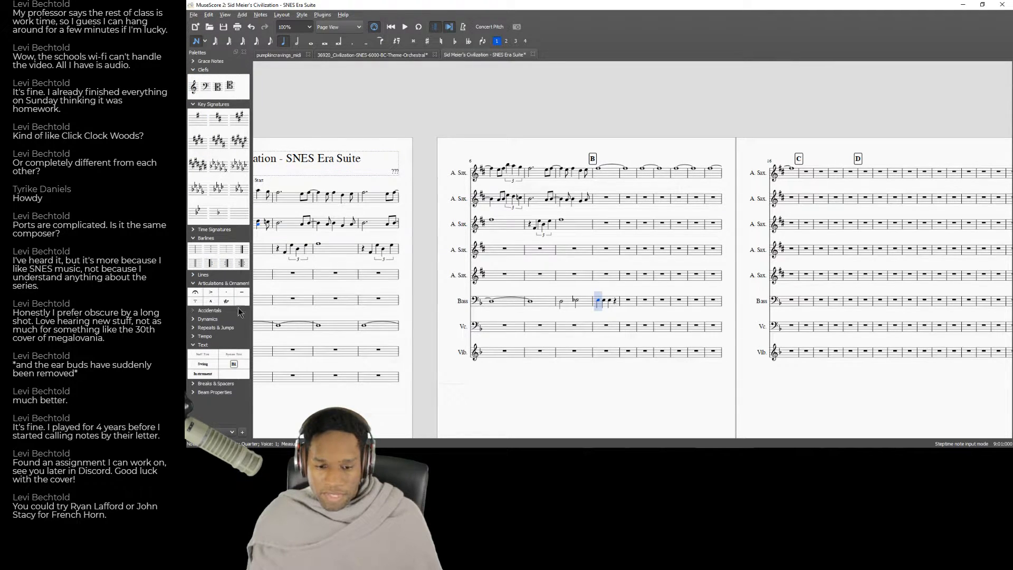
{"action": "left_click", "coordinate": [228, 296]}
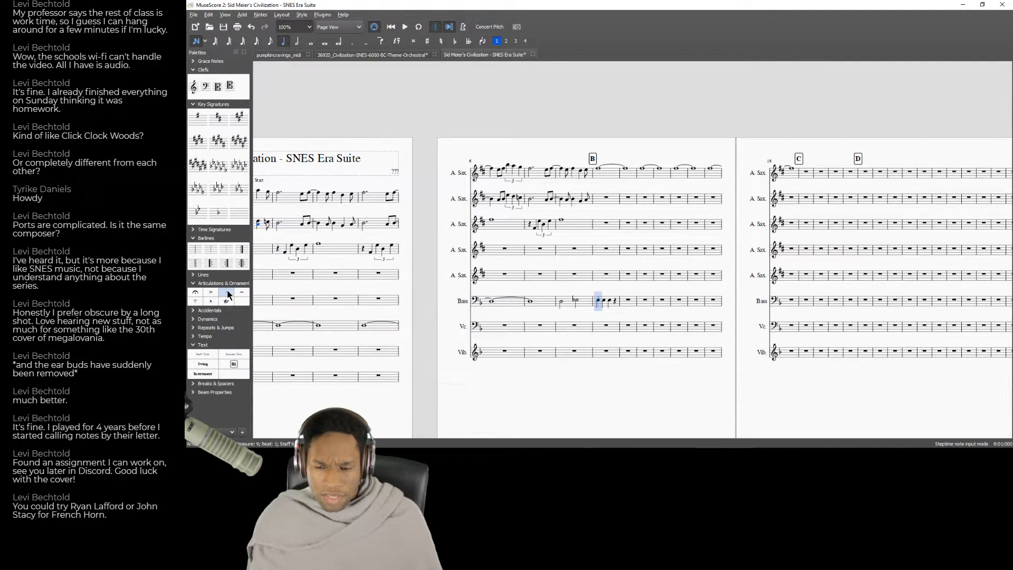
{"action": "left_click", "coordinate": [604, 300]}
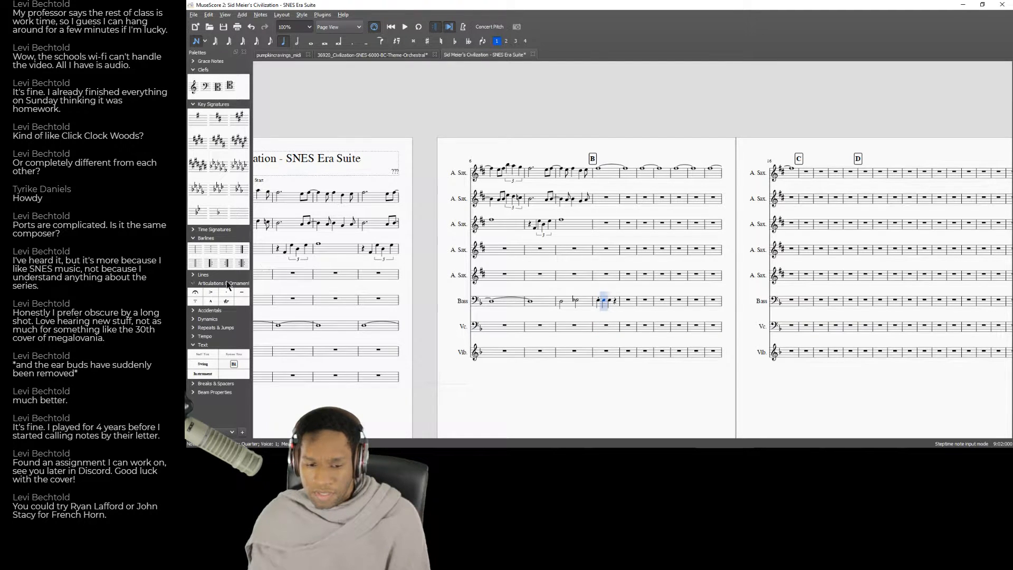
{"action": "key", "text": "Right"}
{"action": "left_click", "coordinate": [224, 293]}
{"action": "key", "text": "Escape"}
{"action": "left_click", "coordinate": [605, 278]}
{"action": "key", "text": "space"}
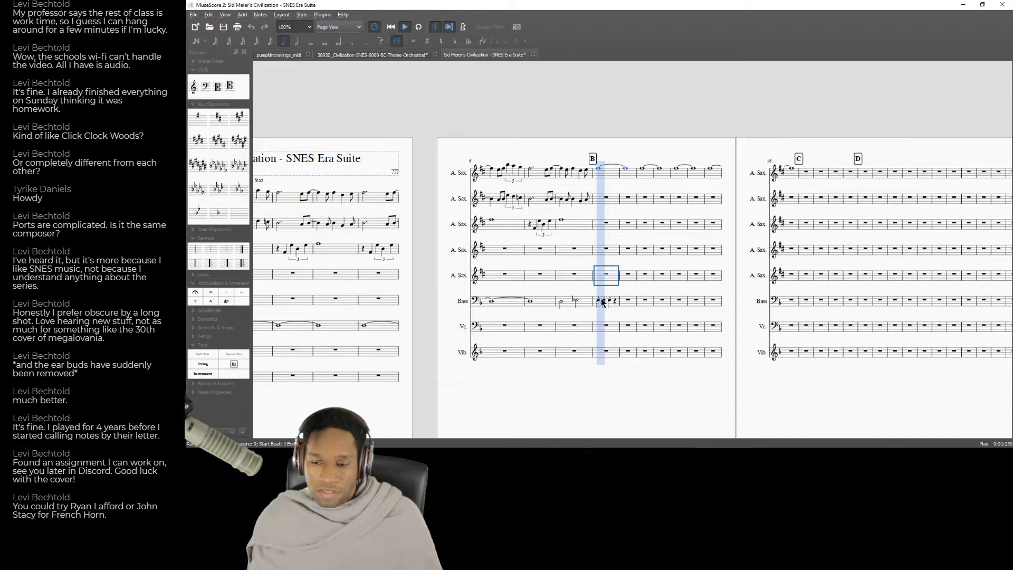
{"action": "key", "text": "space"}
Fill beat 4 of Bass measure 9 with eighth notes and play the measure back.
{"action": "left_click", "coordinate": [615, 301]}
{"action": "left_click", "coordinate": [271, 43]}
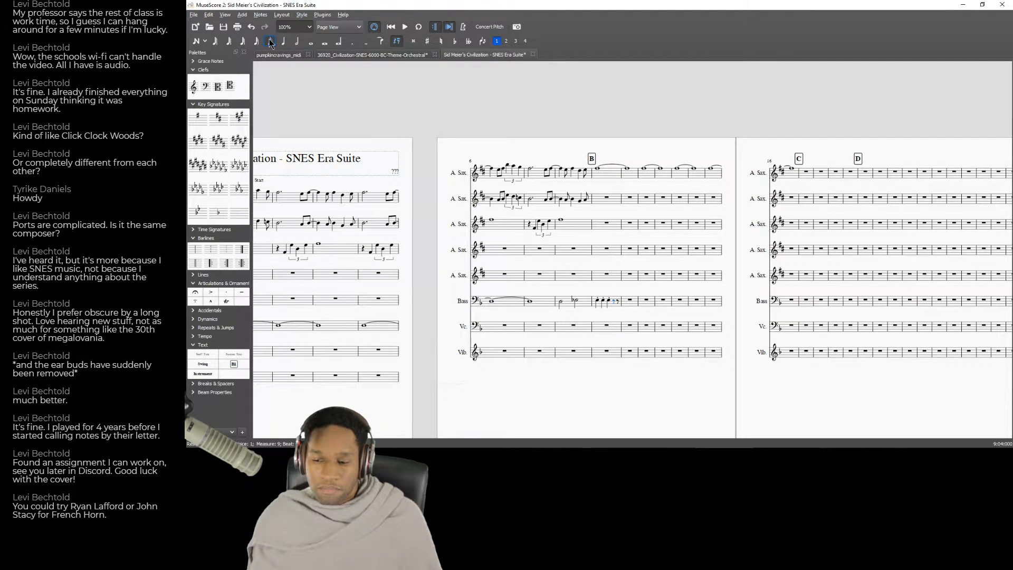
{"action": "key", "text": "e"}
{"action": "key", "text": "Left"}
{"action": "key", "text": "Left"}
{"action": "key", "text": "Left"}
{"action": "key", "text": "Left"}
{"action": "key", "text": "Left"}
{"action": "key", "text": "space"}
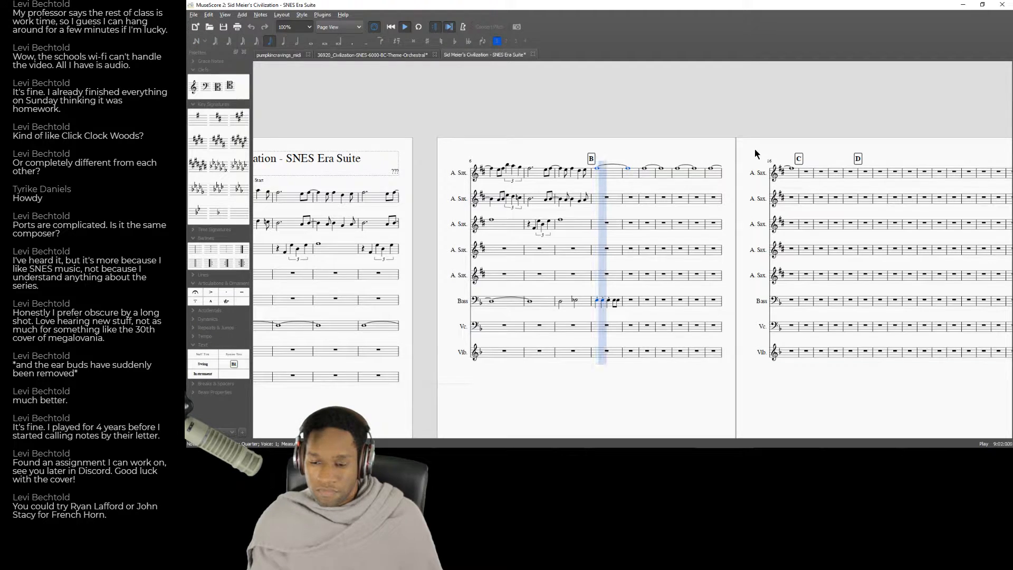
{"action": "key", "text": "space"}
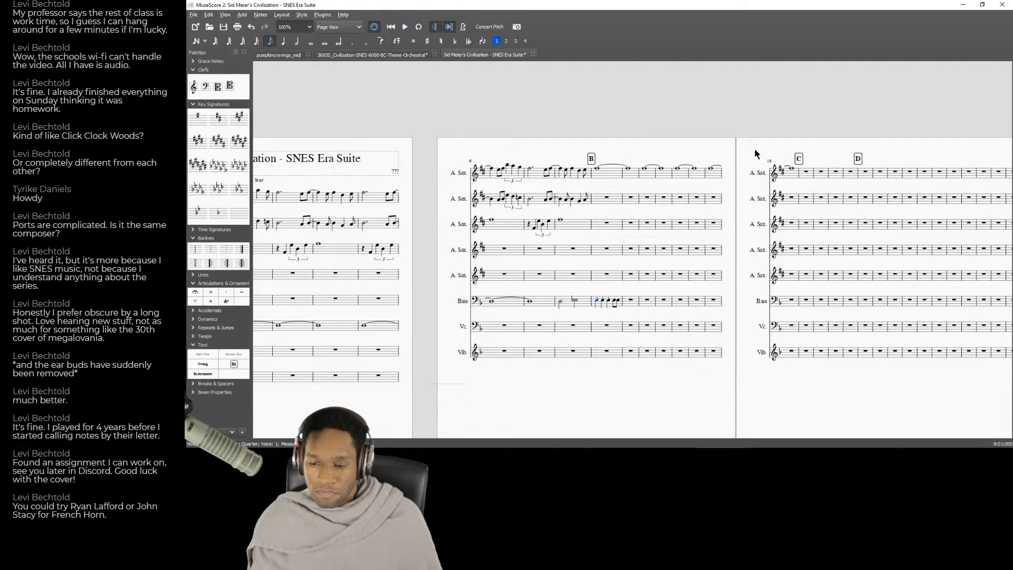
Enter the opening group of eighth notes in measure 10 of the Bass staff.
{"action": "double_click", "coordinate": [618, 299]}
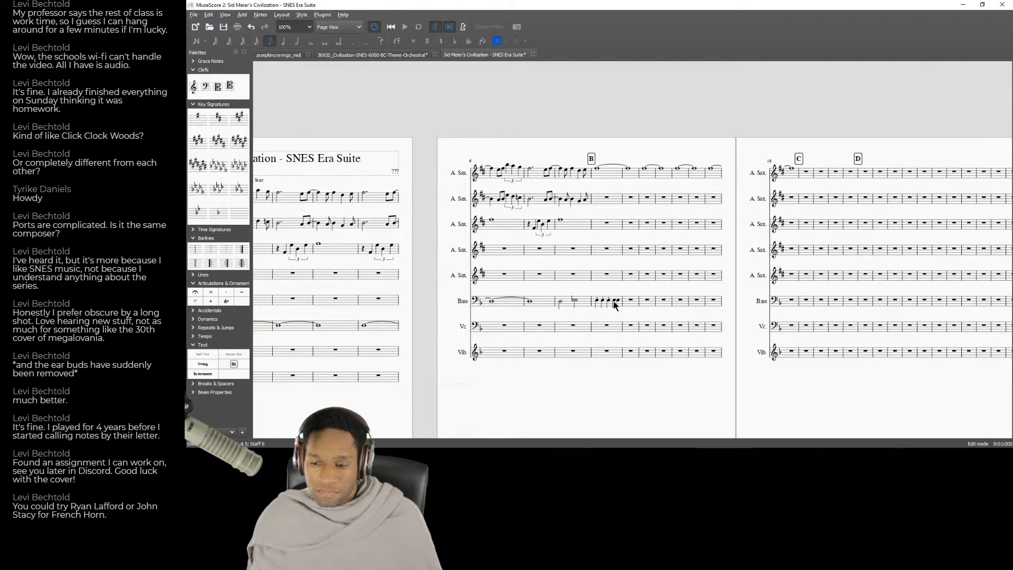
{"action": "key", "text": "Escape"}
{"action": "left_click", "coordinate": [619, 301]}
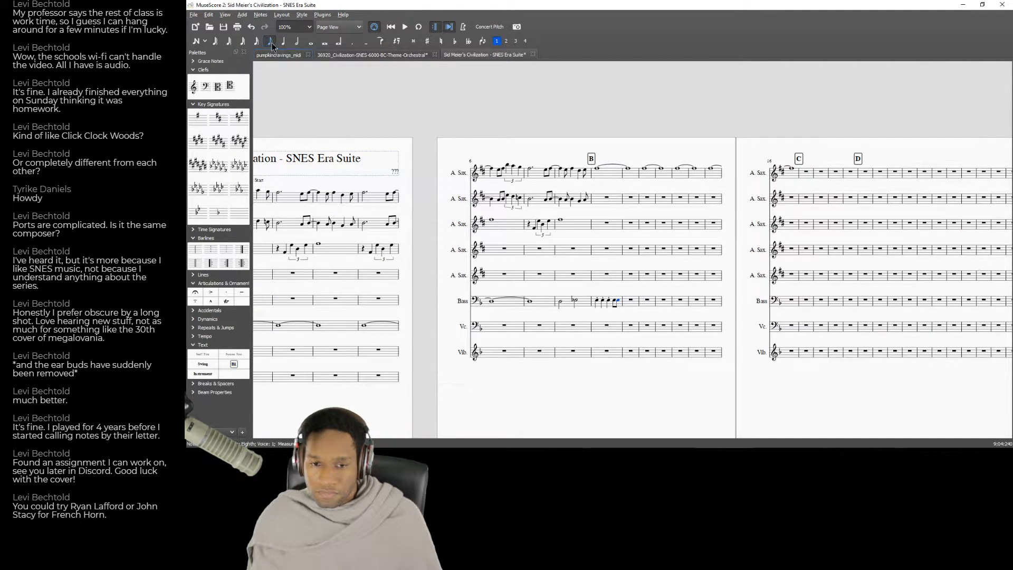
{"action": "left_click", "coordinate": [284, 43]}
{"action": "left_click", "coordinate": [636, 302]}
{"action": "key", "text": "n"}
{"action": "key", "text": "Left"}
{"action": "key", "text": "e"}
{"action": "key", "text": "e"}
{"action": "key", "text": "Left"}
{"action": "key", "text": "Right"}
{"action": "key", "text": "Right"}
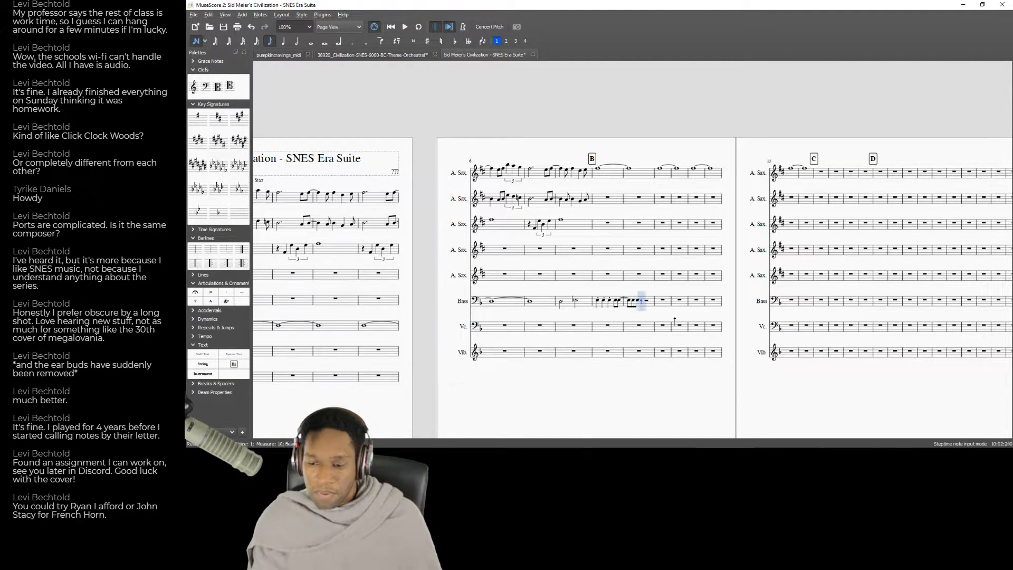
Enter staccato quarter notes on beats 3 and 4 of Bass measure 10 and play the score back from measure 9.
{"action": "key", "text": "5"}
{"action": "key", "text": "e"}
{"action": "key", "text": "e"}
{"action": "key", "text": "Left"}
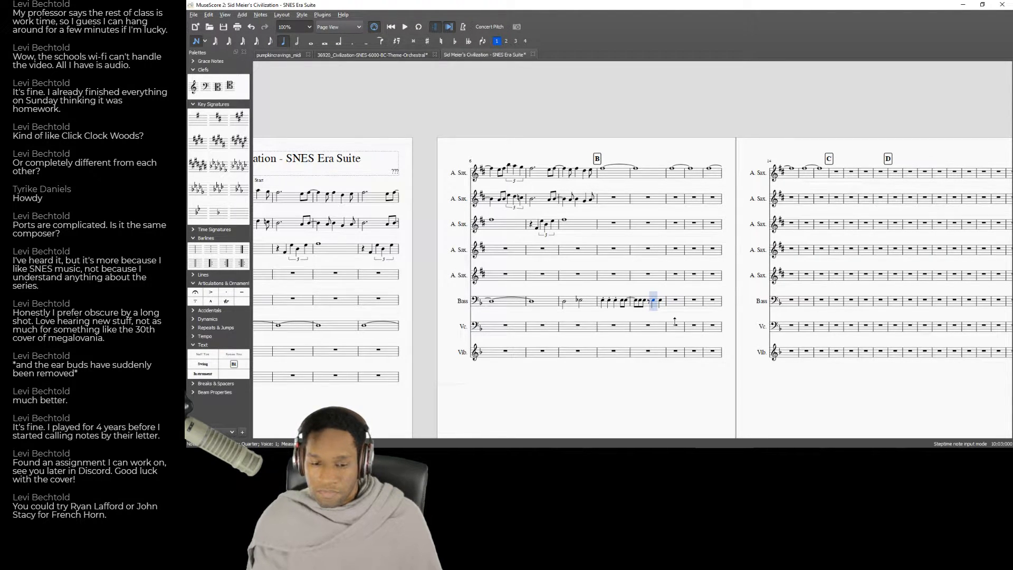
{"action": "left_click", "coordinate": [227, 292]}
{"action": "key", "text": "Right"}
{"action": "left_click", "coordinate": [199, 45]}
{"action": "left_click", "coordinate": [618, 282]}
{"action": "key", "text": "space"}
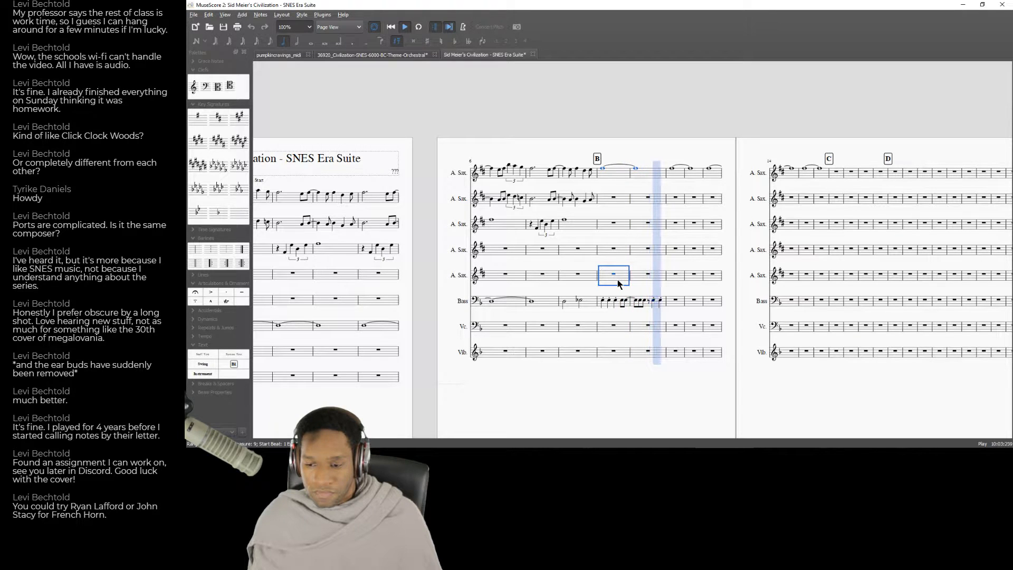
Replay the Strategy: B.C. recording from about 0:15 on YouTube, compare it with the Bass part, and return to MuseScore.
{"action": "key", "text": "alt+Tab"}
{"action": "left_click", "coordinate": [346, 247]}
{"action": "key", "text": "alt+Tab"}
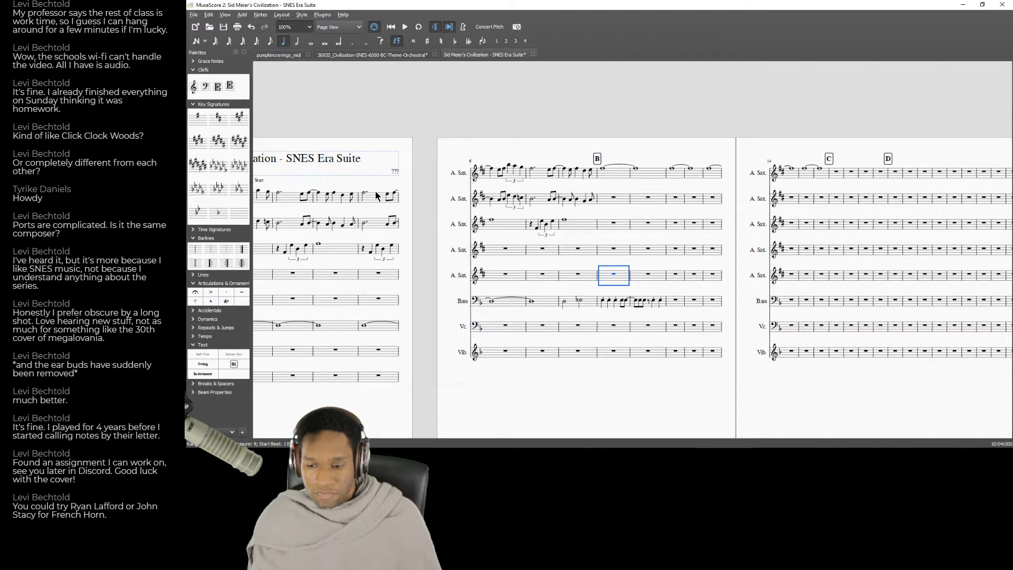
{"action": "key", "text": "alt+Tab"}
{"action": "left_click", "coordinate": [350, 245]}
{"action": "left_click", "coordinate": [344, 246]}
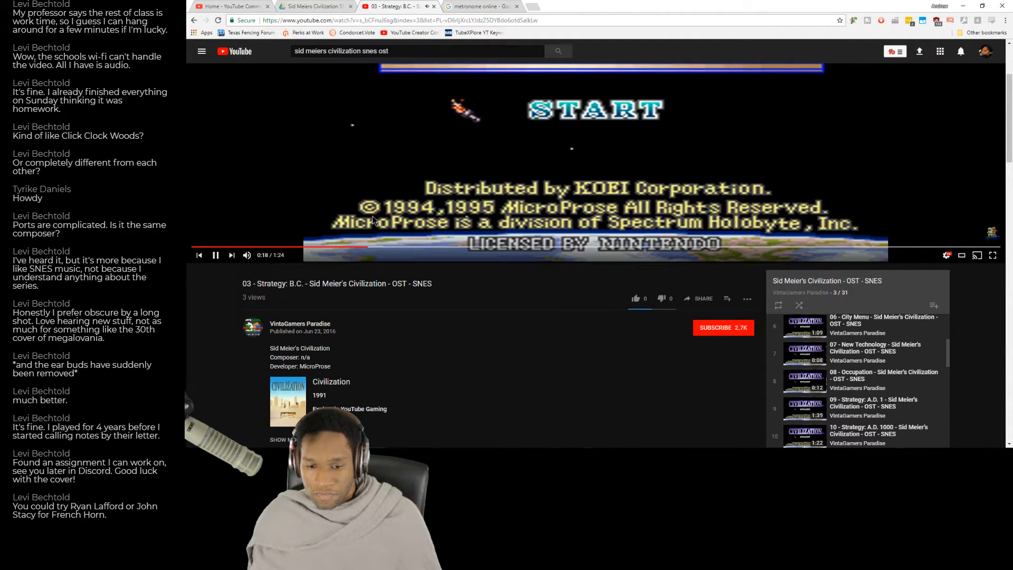
{"action": "key", "text": "alt+Tab"}
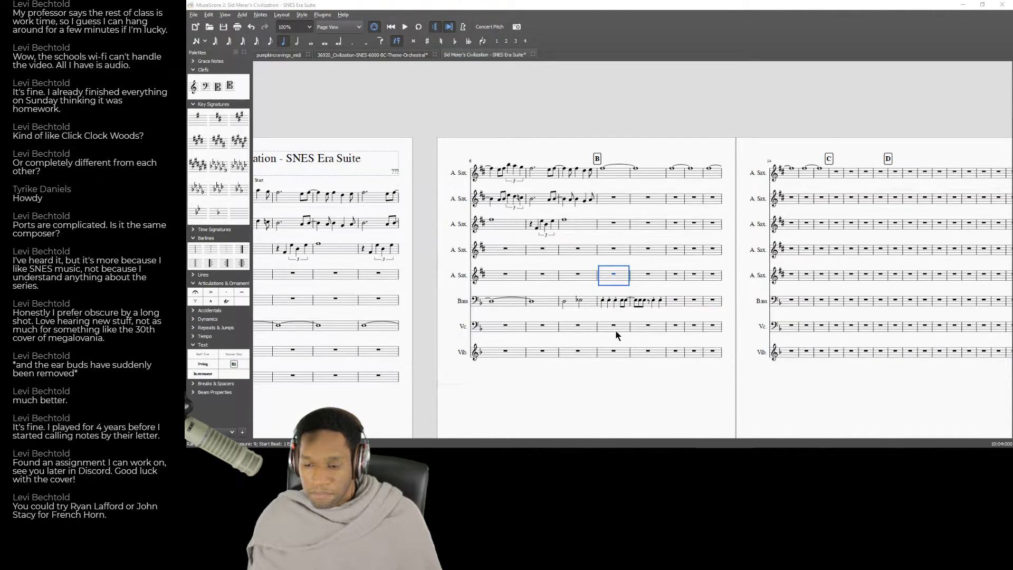
{"action": "key", "text": "alt+Tab"}
{"action": "left_click", "coordinate": [338, 246]}
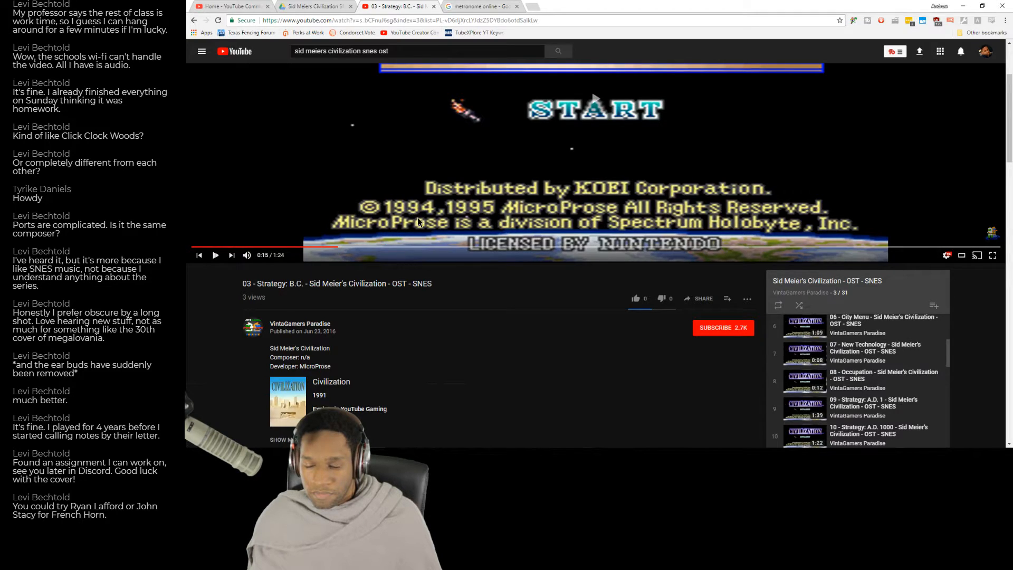
{"action": "key", "text": "alt+Tab"}
Copy Bass measures 9–10 into measures 11–12 and check the passage against the YouTube recording.
{"action": "left_click", "coordinate": [605, 305]}
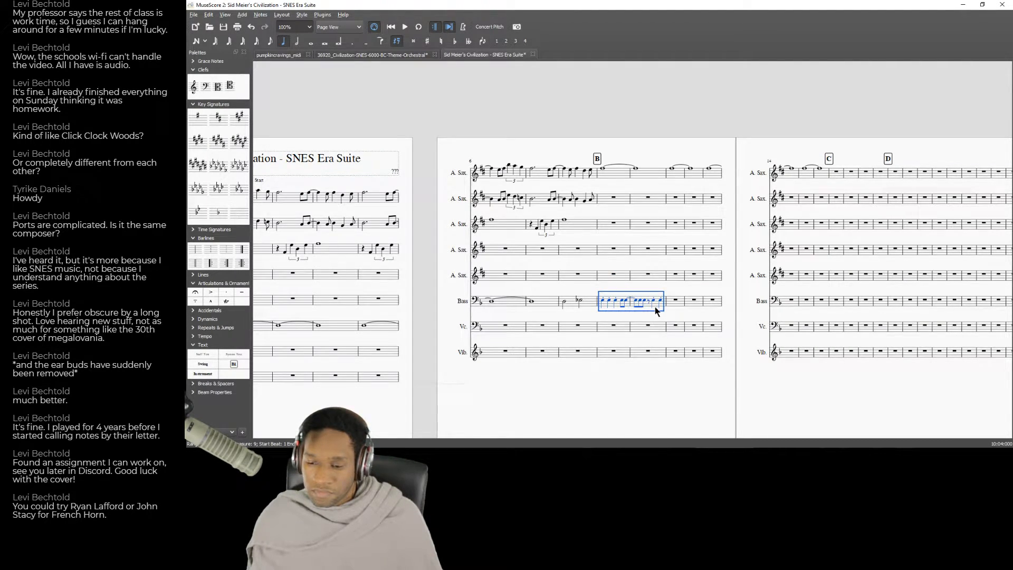
{"action": "left_click", "coordinate": [674, 305]}
{"action": "key", "text": "ctrl+v"}
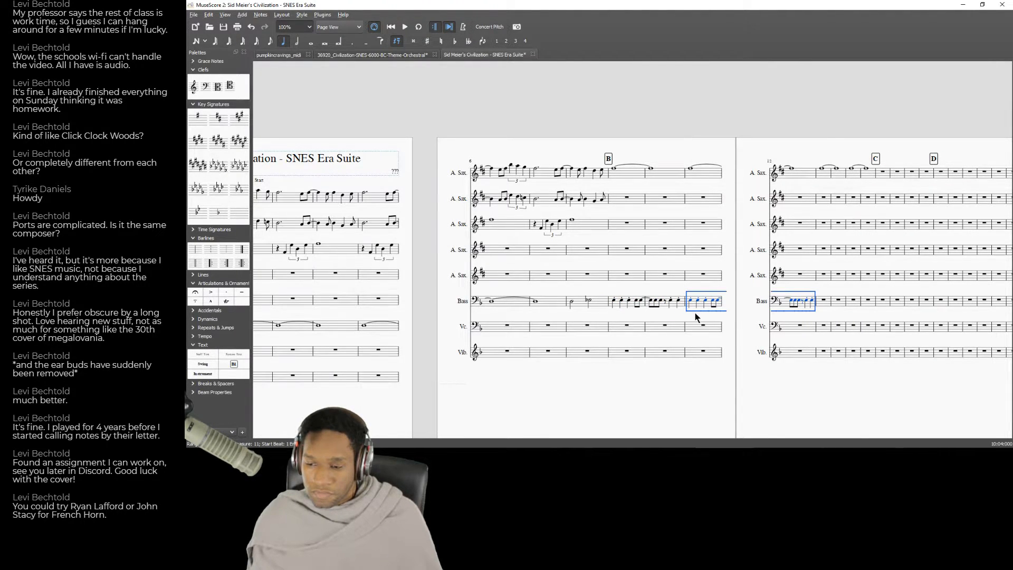
{"action": "key", "text": "alt+Tab"}
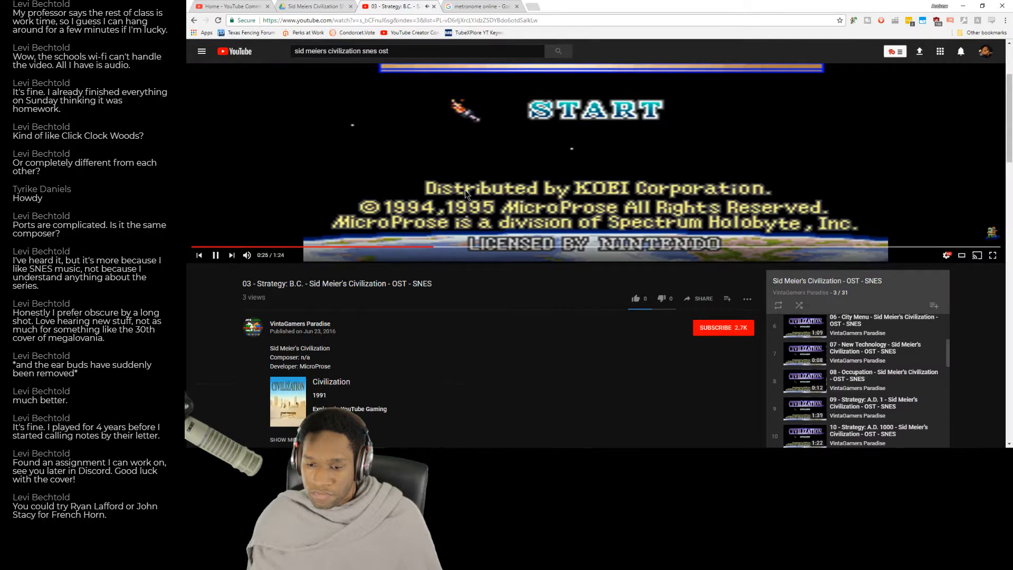
{"action": "key", "text": "alt+Tab"}
{"action": "key", "text": "4"}
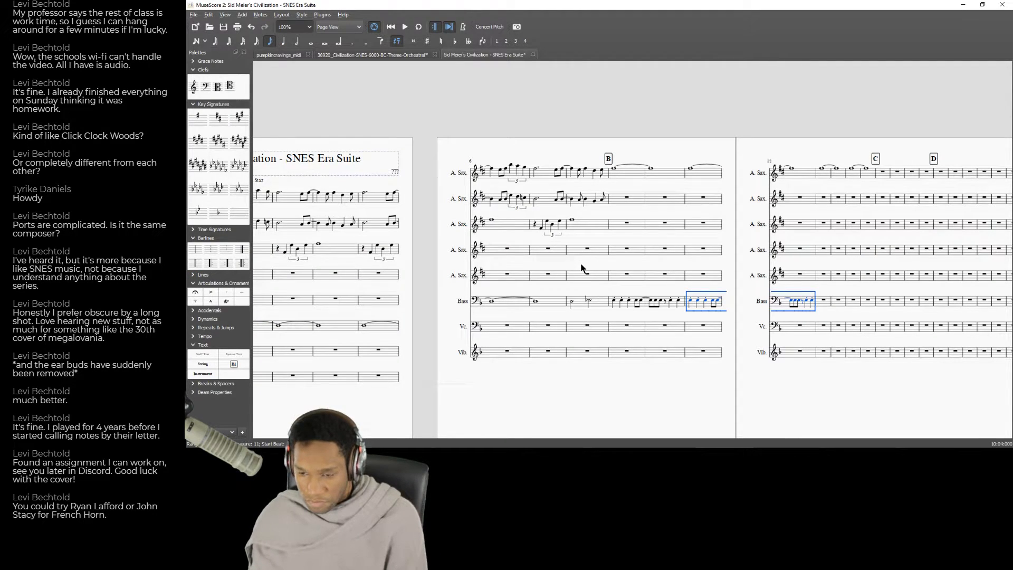
{"action": "key", "text": "5"}
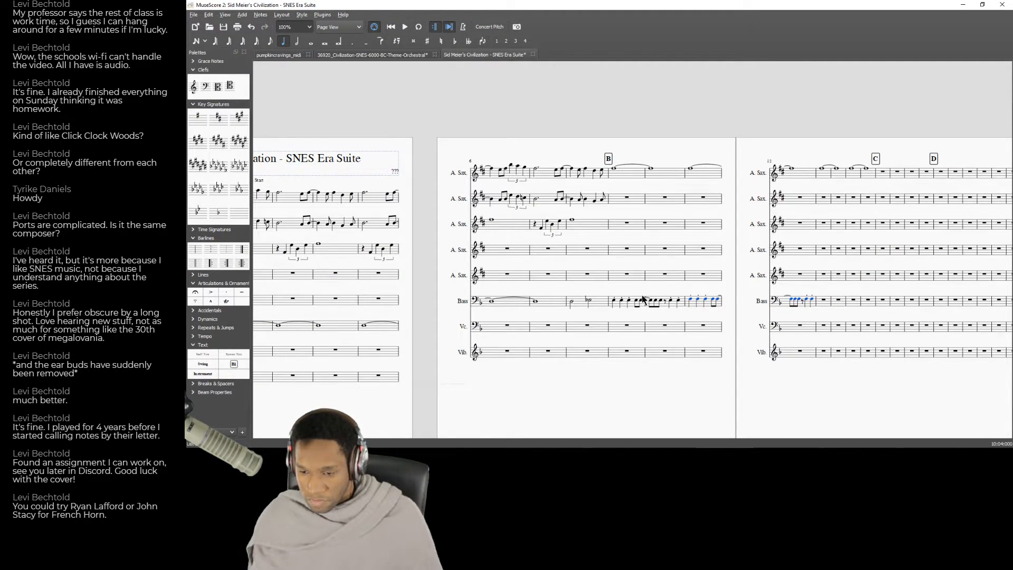
Copy Bass measures 9–10 into measures 13–14 of the Bass staff and glance back at the recording.
{"action": "left_click", "coordinate": [621, 310]}
{"action": "left_click", "coordinate": [677, 306]}
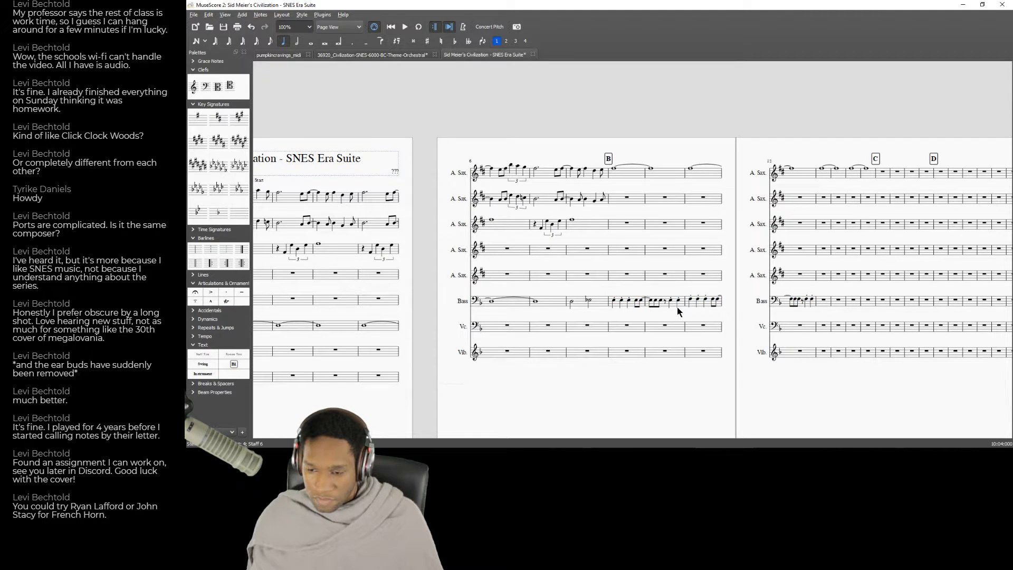
{"action": "left_click", "coordinate": [615, 309]}
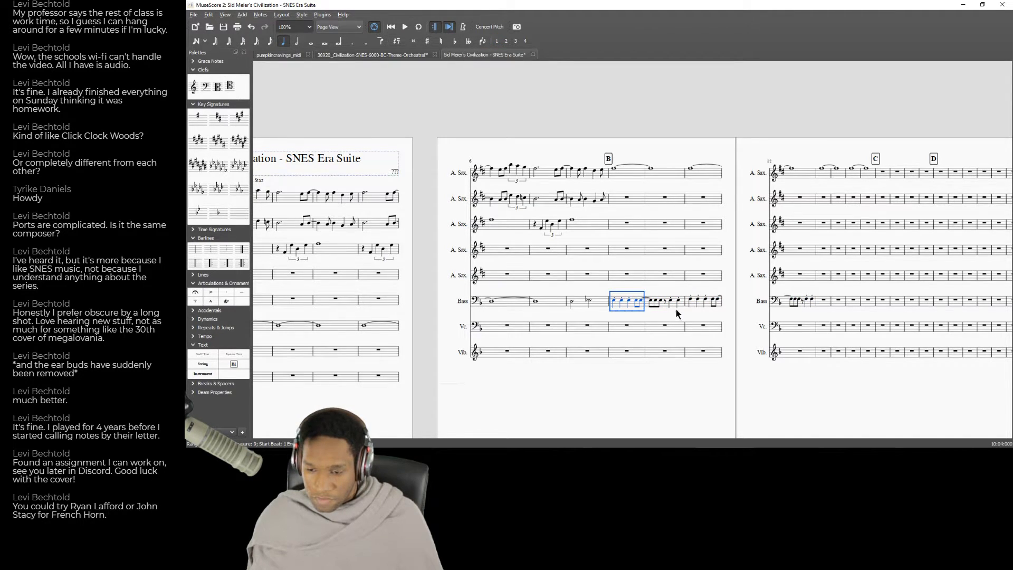
{"action": "key", "text": "ctrl+c"}
{"action": "left_click", "coordinate": [826, 305]}
{"action": "key", "text": "ctrl+v"}
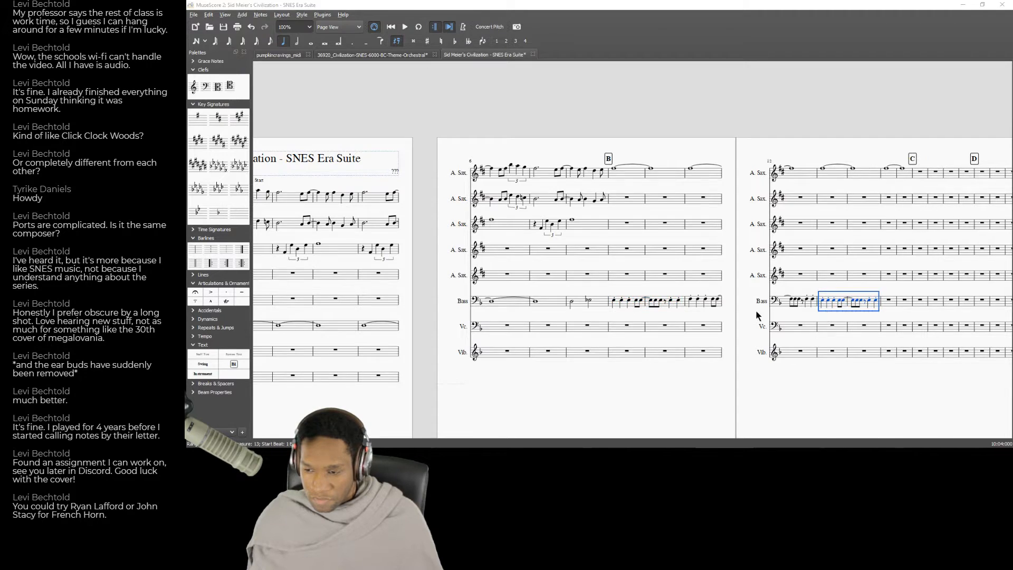
{"action": "key", "text": "alt+Tab"}
{"action": "key", "text": "alt+Tab"}
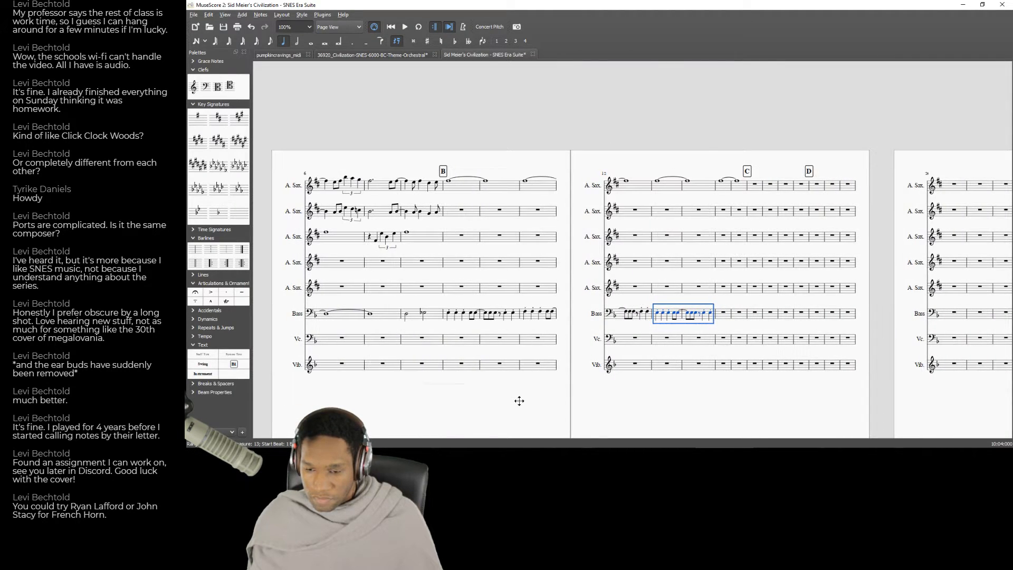
Repeat the two-measure Bass pattern in measures 15–16, up to rehearsal mark C.
{"action": "left_click", "coordinate": [527, 317]}
{"action": "left_click", "coordinate": [642, 318], "text": "shift"}
{"action": "left_click", "coordinate": [720, 319]}
{"action": "key", "text": "ctrl+v"}
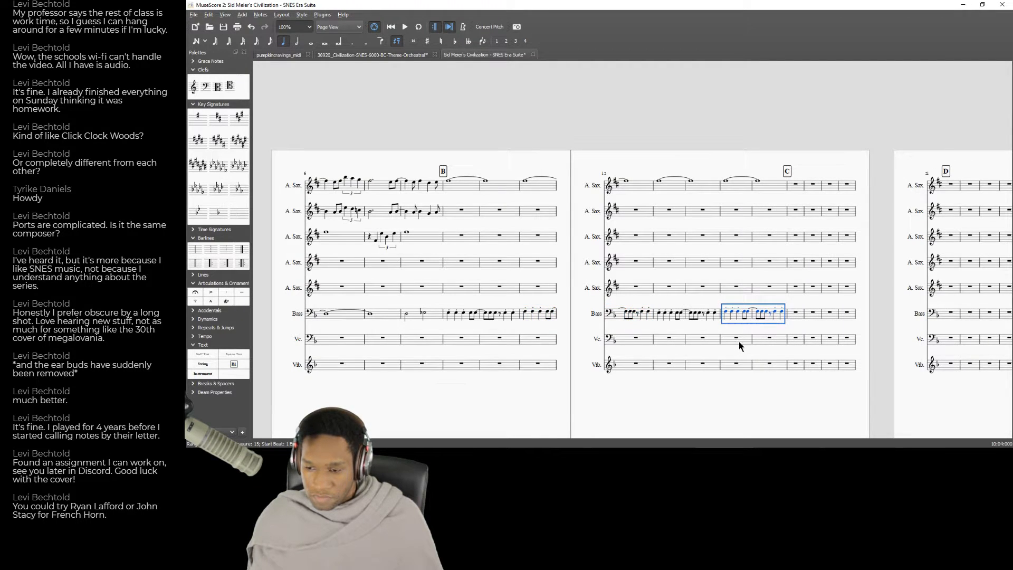
Listen to the recording around 0:32, replay it from about 0:16, compare it with the Bass part, and return to MuseScore.
{"action": "key", "text": "alt+Tab"}
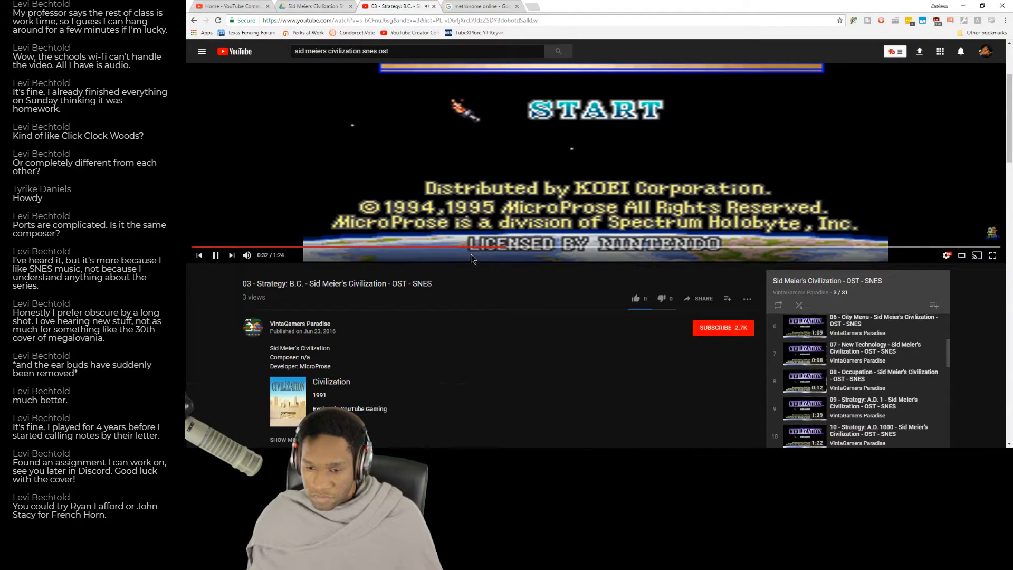
{"action": "key", "text": "alt+Tab"}
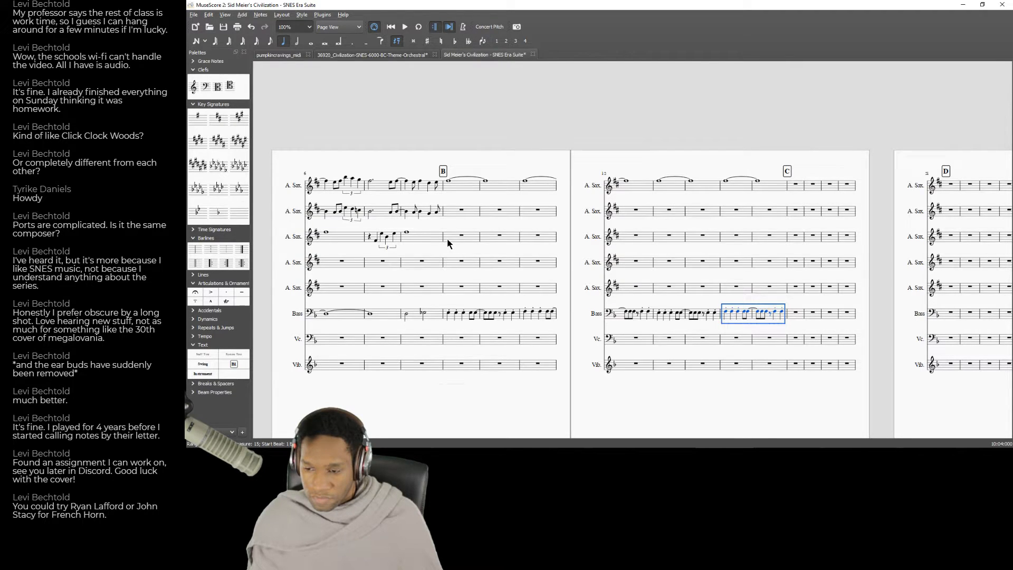
{"action": "key", "text": "alt+Tab"}
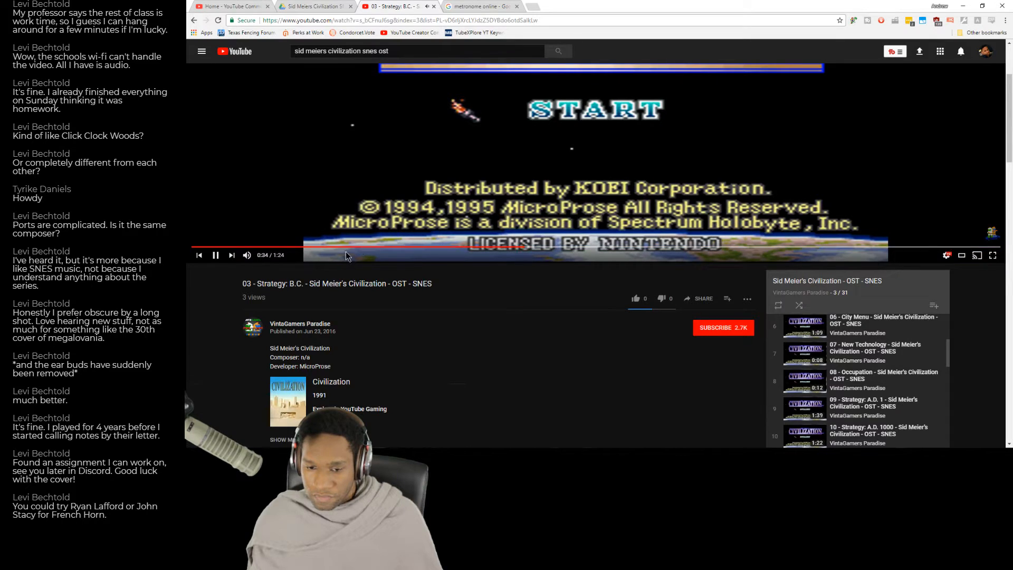
{"action": "left_click_drag", "start_coordinate": [347, 251], "coordinate": [350, 249]}
{"action": "key", "text": "alt+Tab"}
{"action": "key", "text": "alt+Tab"}
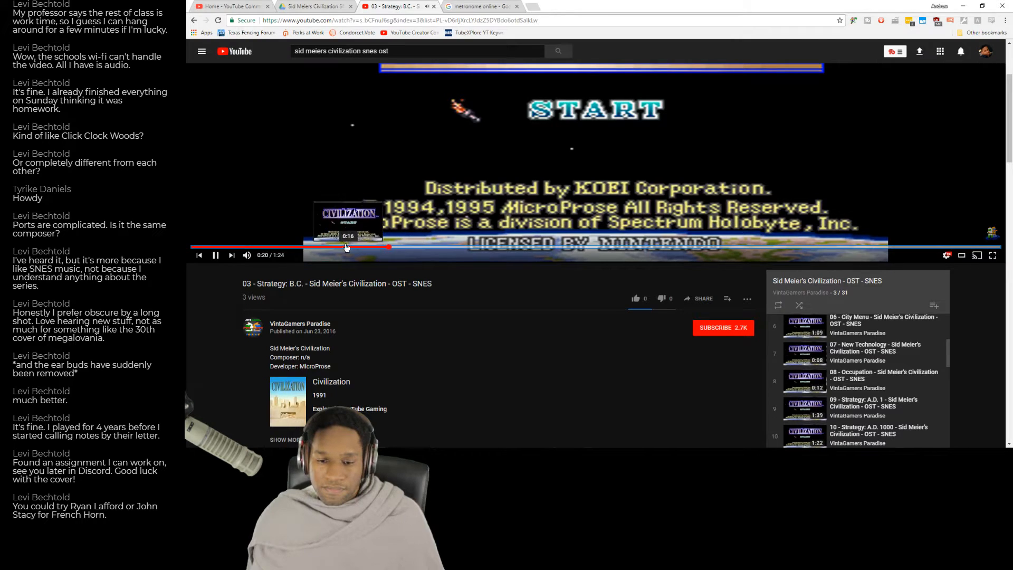
{"action": "key", "text": "alt+Tab"}
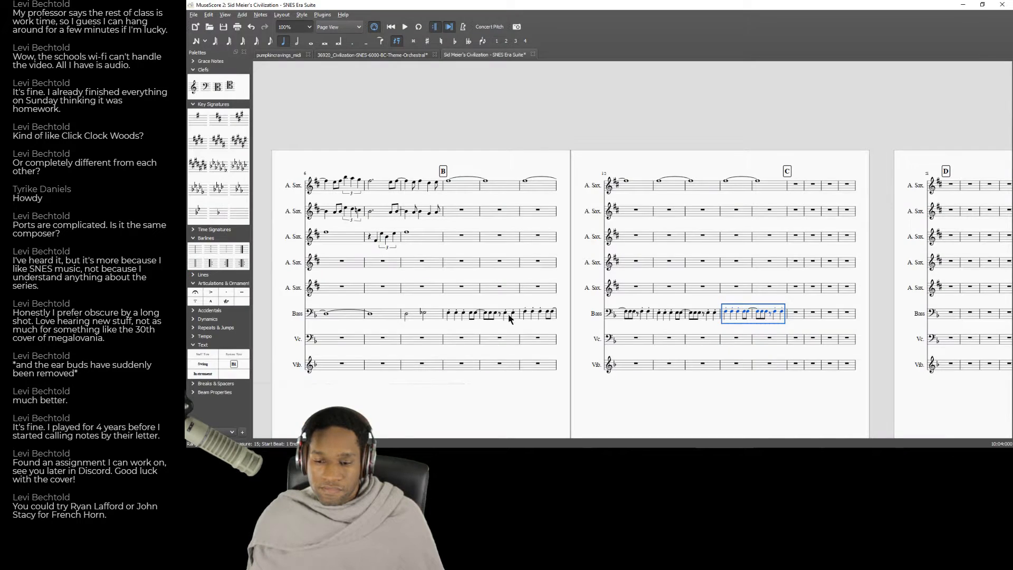
Copy Bass measures 9–12 into the fourth A. Sax staff, starting at rehearsal mark B.
{"action": "left_click", "coordinate": [450, 319]}
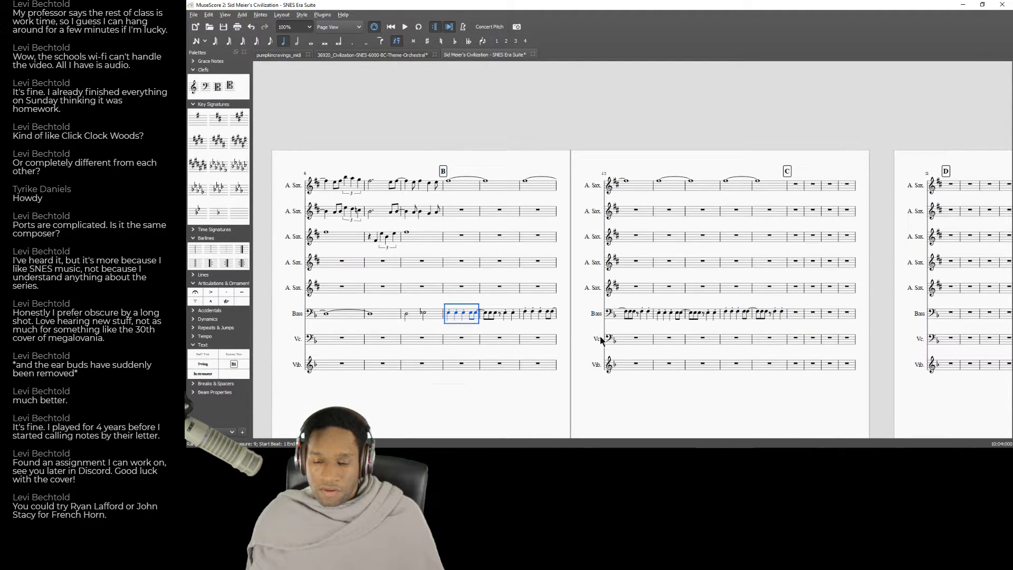
{"action": "left_click", "coordinate": [514, 320], "text": "shift"}
{"action": "left_click", "coordinate": [648, 317]}
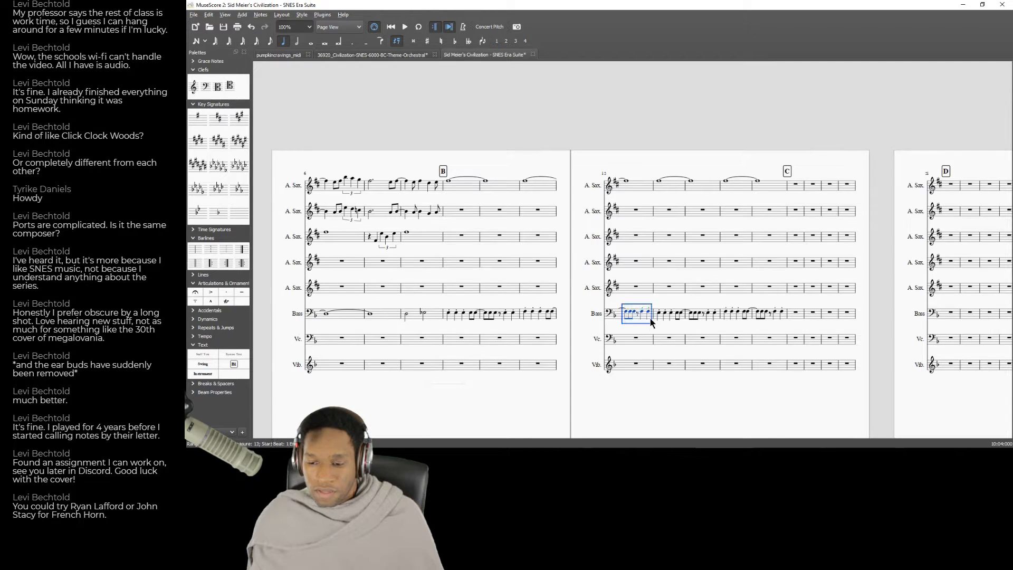
{"action": "left_click", "coordinate": [449, 320], "text": "shift"}
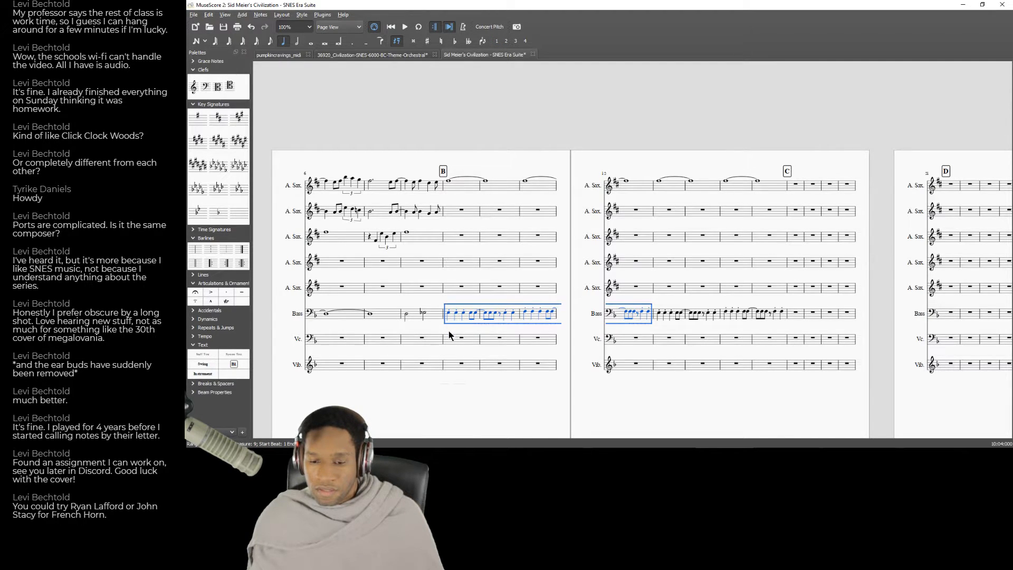
{"action": "key", "text": "alt+Tab"}
{"action": "key", "text": "alt+Tab"}
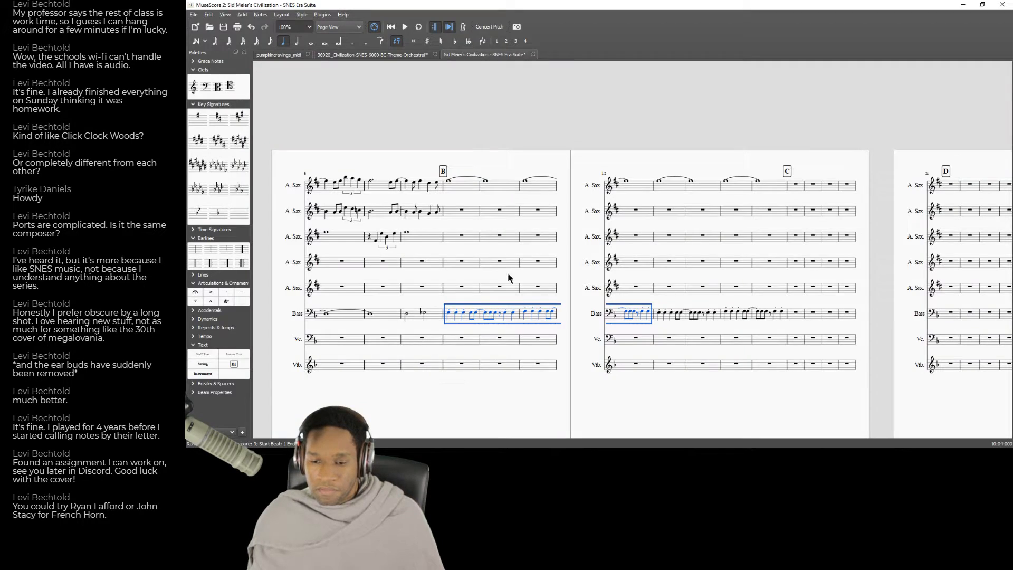
{"action": "left_click", "coordinate": [464, 264]}
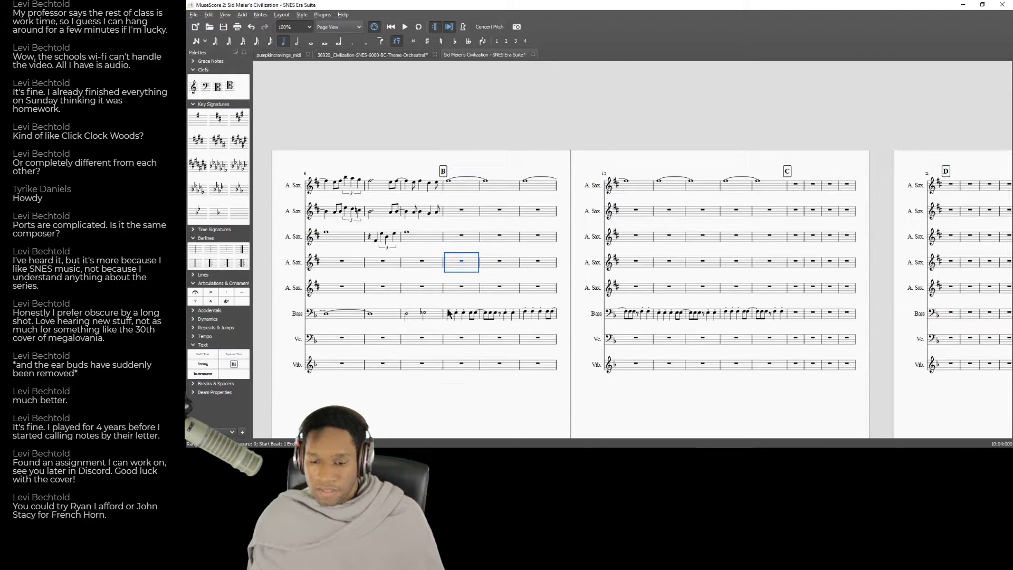
{"action": "key", "text": "ctrl+v"}
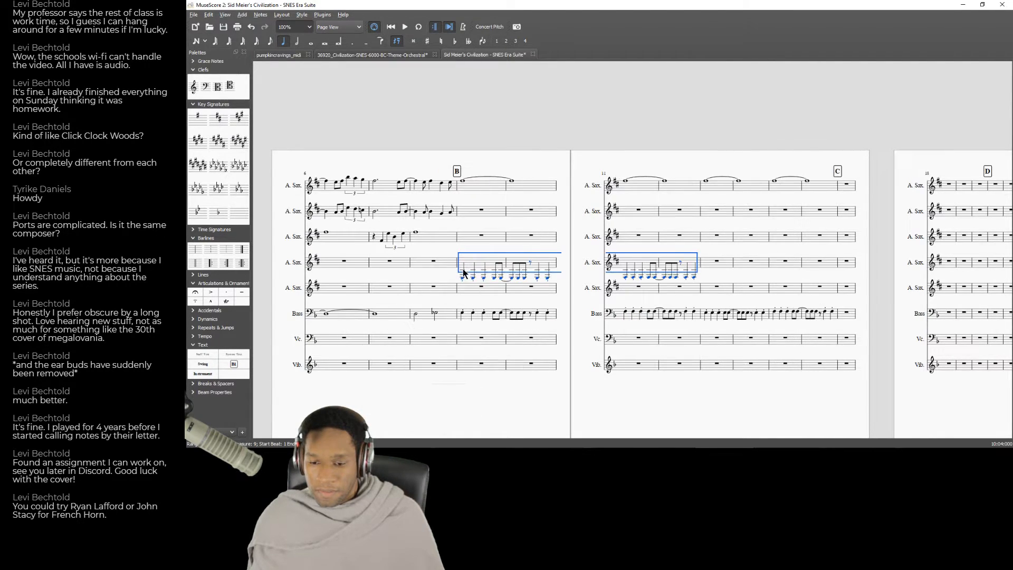
Undo the paste in the fourth A. Sax staff and paste the four-measure Bass passage there again.
{"action": "key", "text": "3"}
{"action": "key", "text": "ctrl+z"}
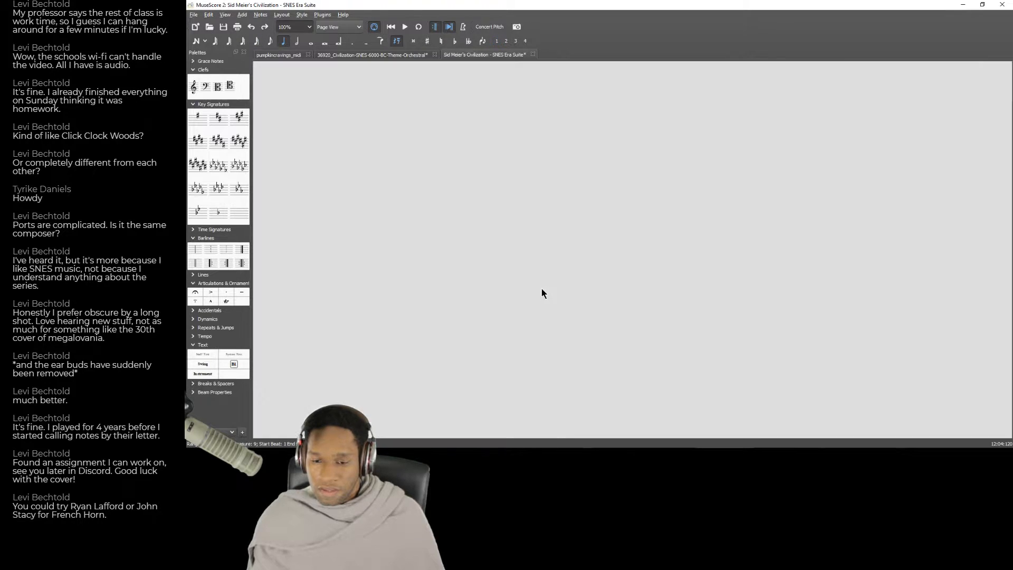
{"action": "left_click_drag", "start_coordinate": [408, 269], "coordinate": [896, 296]}
{"action": "left_click_drag", "start_coordinate": [709, 369], "coordinate": [966, 369]}
{"action": "key", "text": "ctrl+z"}
{"action": "left_click_drag", "start_coordinate": [456, 345], "coordinate": [823, 390]}
{"action": "key", "text": "ctrl+v"}
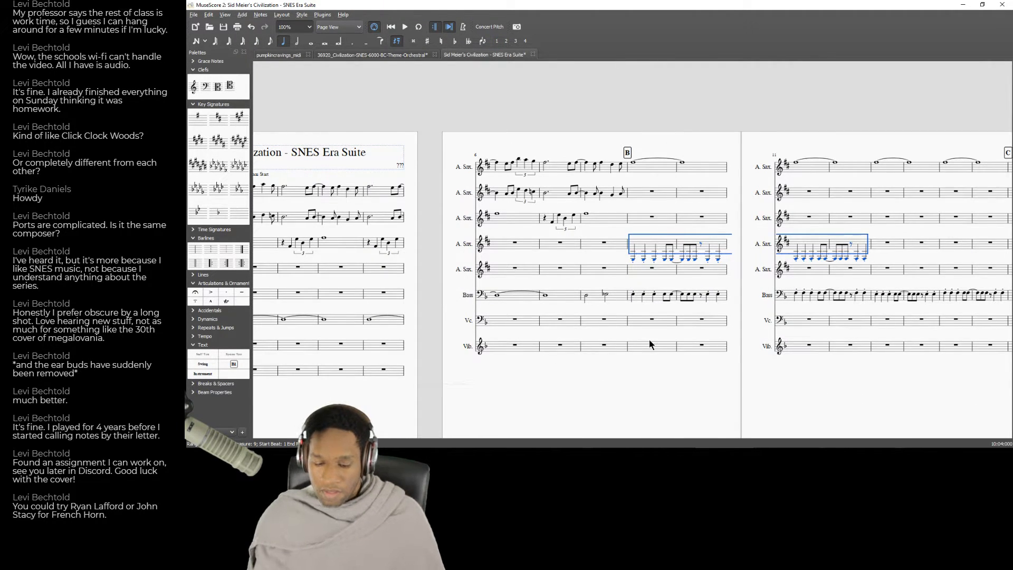
Raise the pasted fourth A. Sax passage in measures 9–12 into the staff and play it back from rehearsal mark B.
{"action": "key", "text": "space"}
{"action": "key", "text": "space"}
{"action": "left_click", "coordinate": [619, 244]}
{"action": "left_click", "coordinate": [620, 245]}
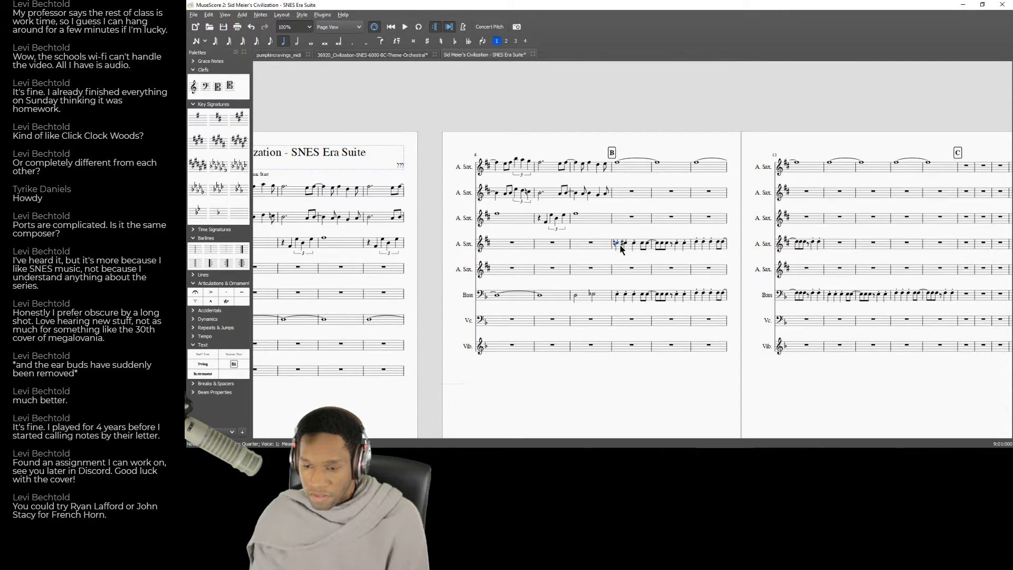
{"action": "left_click", "coordinate": [819, 246], "text": "shift"}
{"action": "key", "text": "space"}
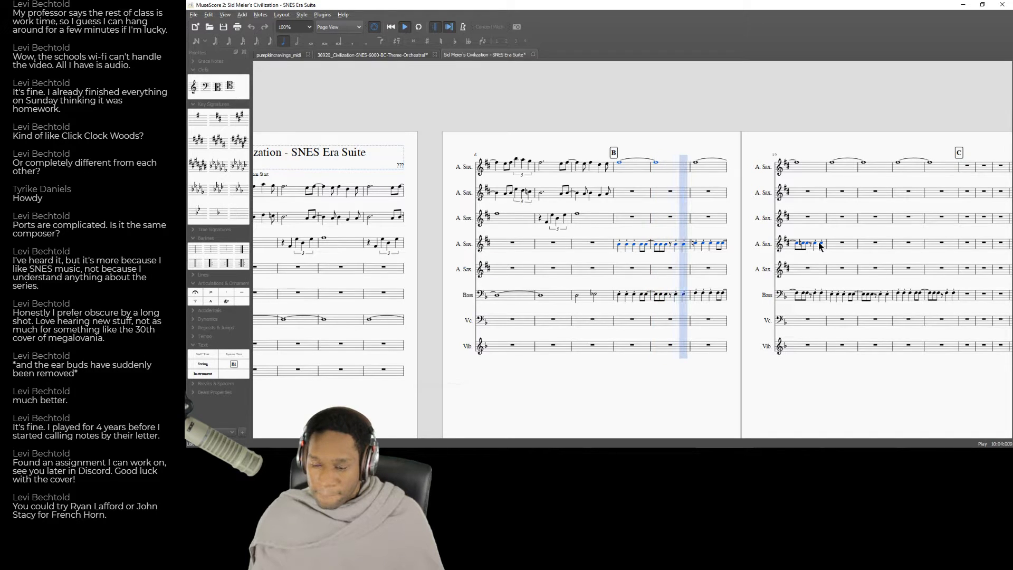
{"action": "key", "text": "space"}
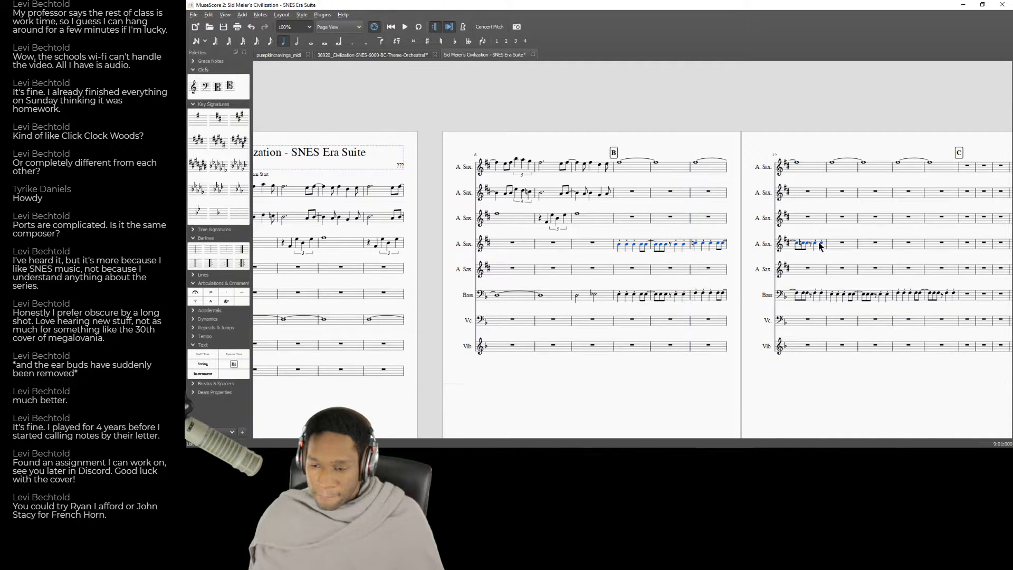
Raise the pitches of the fourth A. Sax notes in measures 11–12.
{"action": "left_click", "coordinate": [694, 244]}
{"action": "key", "text": "Right"}
{"action": "left_click", "coordinate": [822, 244], "text": "shift"}
{"action": "key", "text": "Up"}
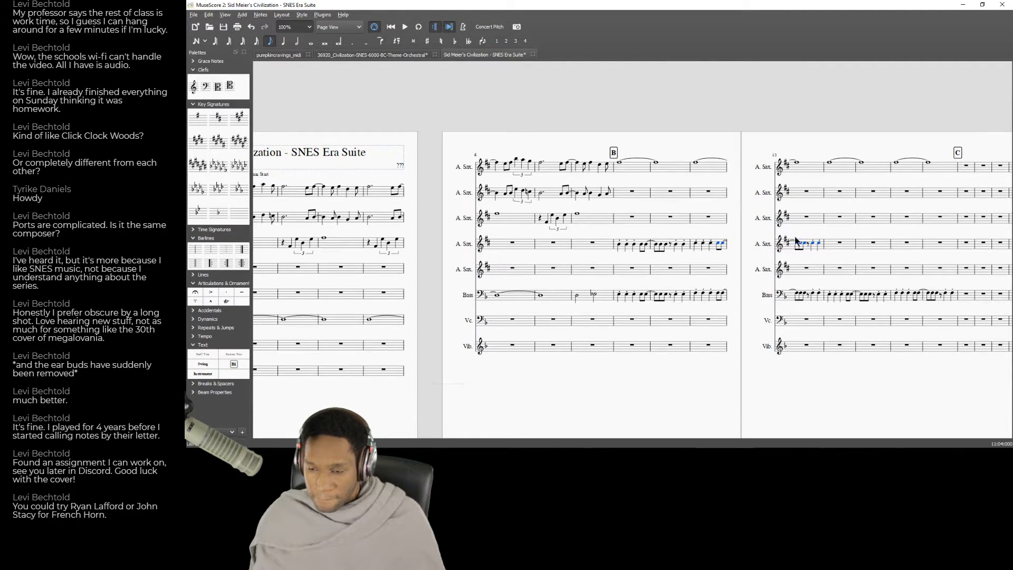
Copy fourth A. Sax measures 9–10 into measures 13–14 and glance at the YouTube recording.
{"action": "left_click", "coordinate": [622, 247]}
{"action": "left_click", "coordinate": [686, 247], "text": "shift"}
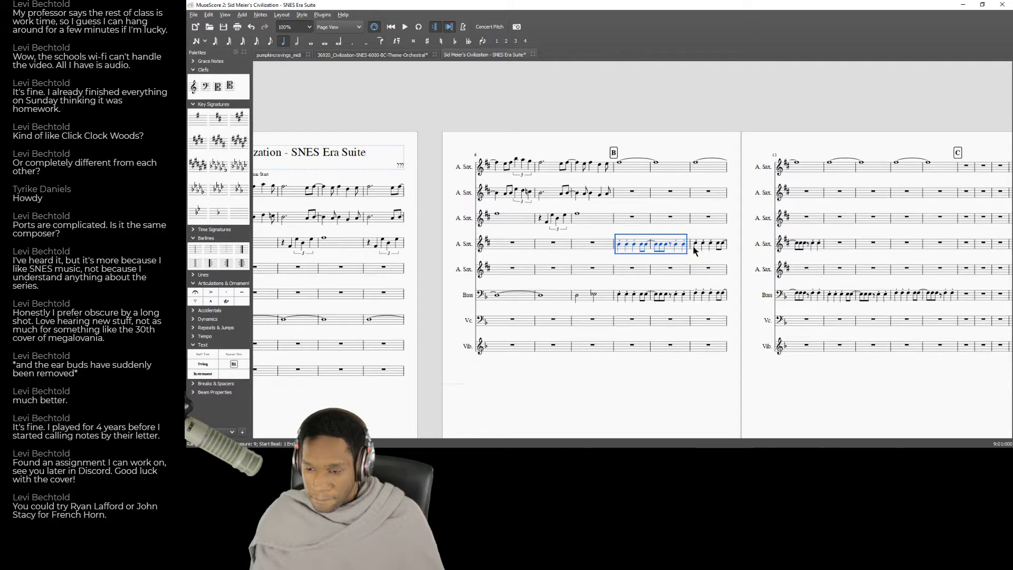
{"action": "key", "text": "alt+Tab"}
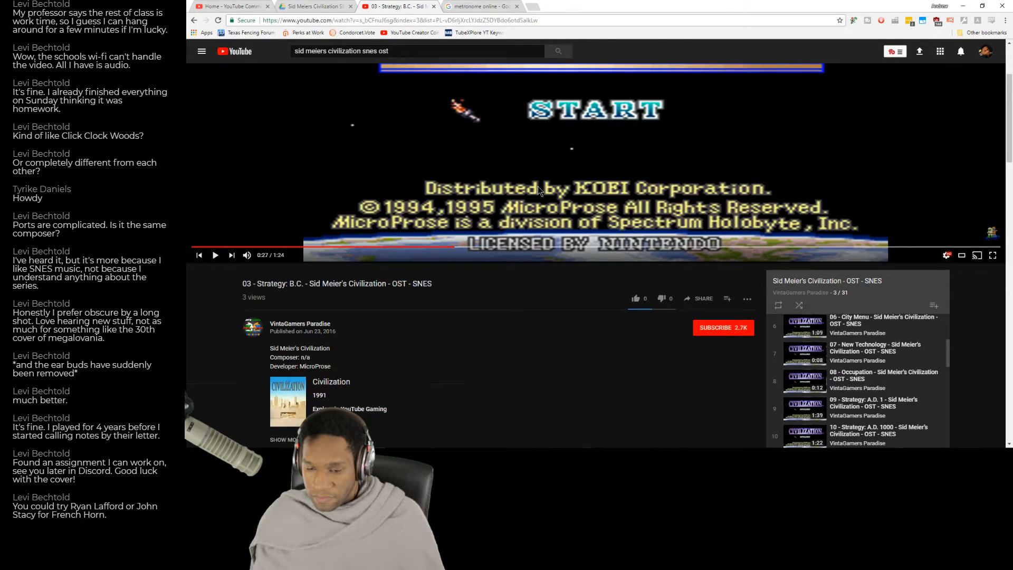
{"action": "key", "text": "alt+Tab"}
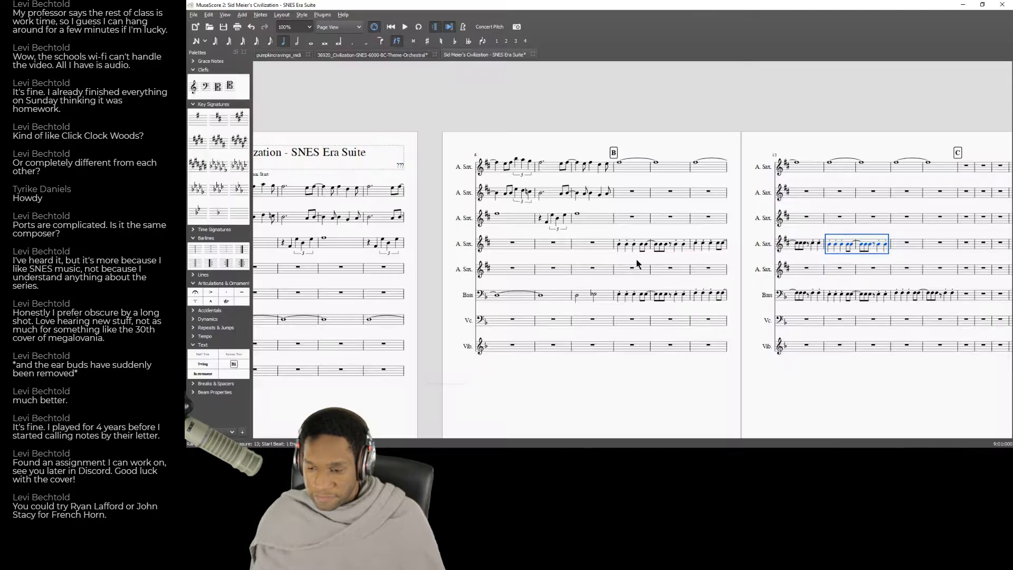
Copy fourth A. Sax measures 11–12 into measures 15–16, up to rehearsal mark C.
{"action": "left_click", "coordinate": [698, 251]}
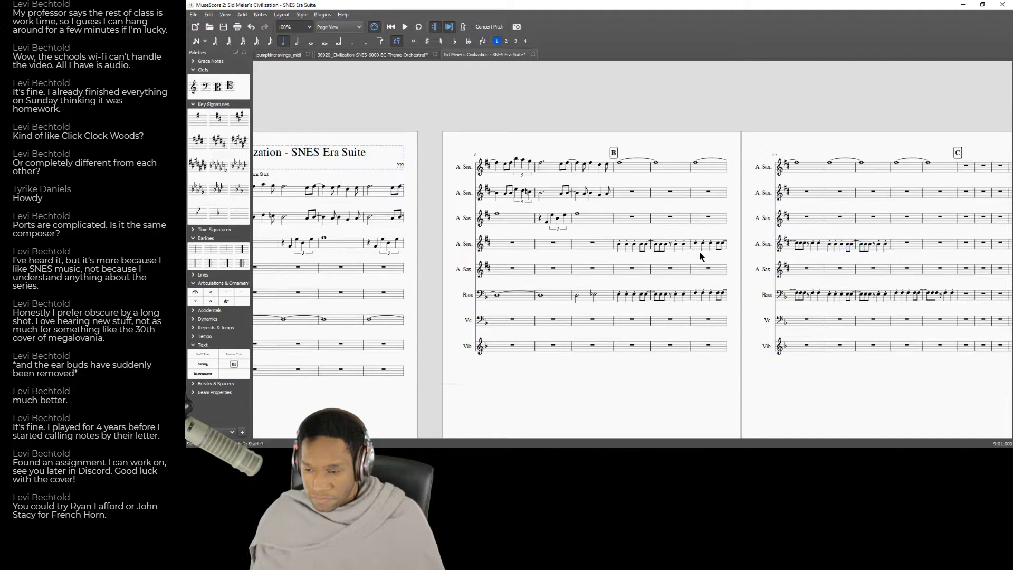
{"action": "left_click", "coordinate": [819, 248], "text": "shift"}
{"action": "key", "text": "ctrl+c"}
{"action": "left_click", "coordinate": [900, 247]}
{"action": "key", "text": "ctrl+v"}
Replay the YouTube recording near 0:28 and compare it with score playback from rehearsal mark B.
{"action": "key", "text": "alt+Tab"}
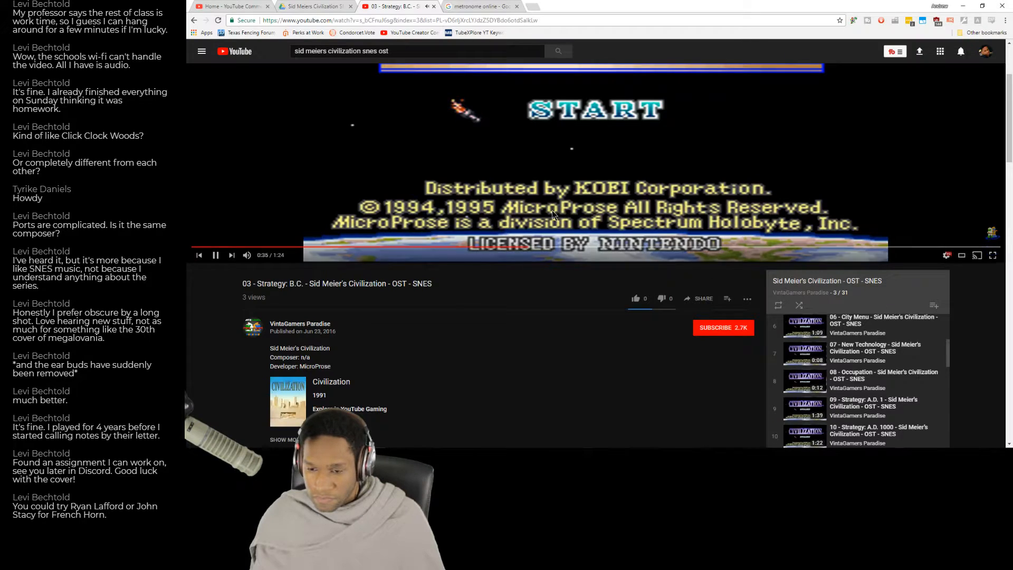
{"action": "left_click", "coordinate": [465, 247]}
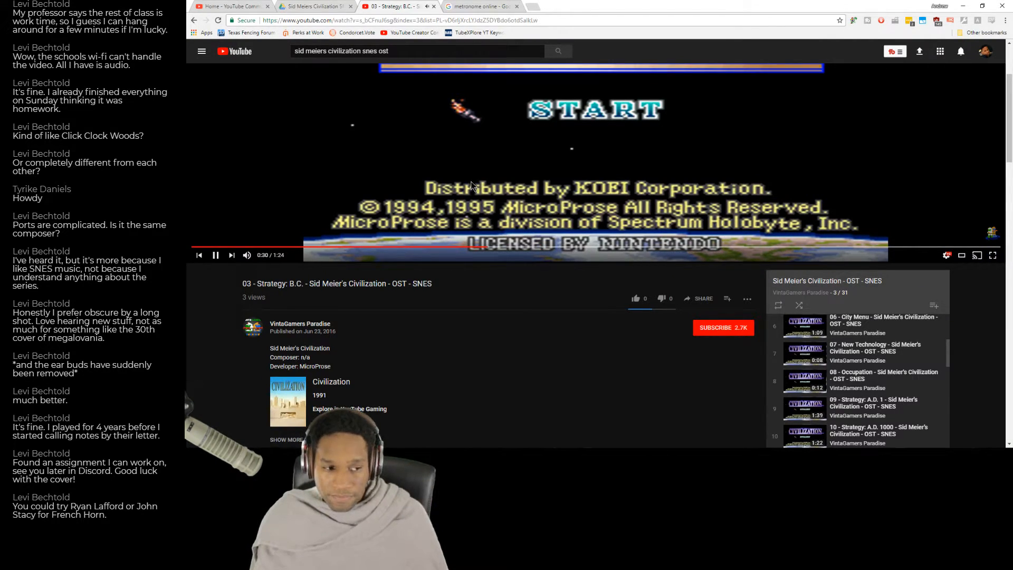
{"action": "key", "text": "alt+Tab"}
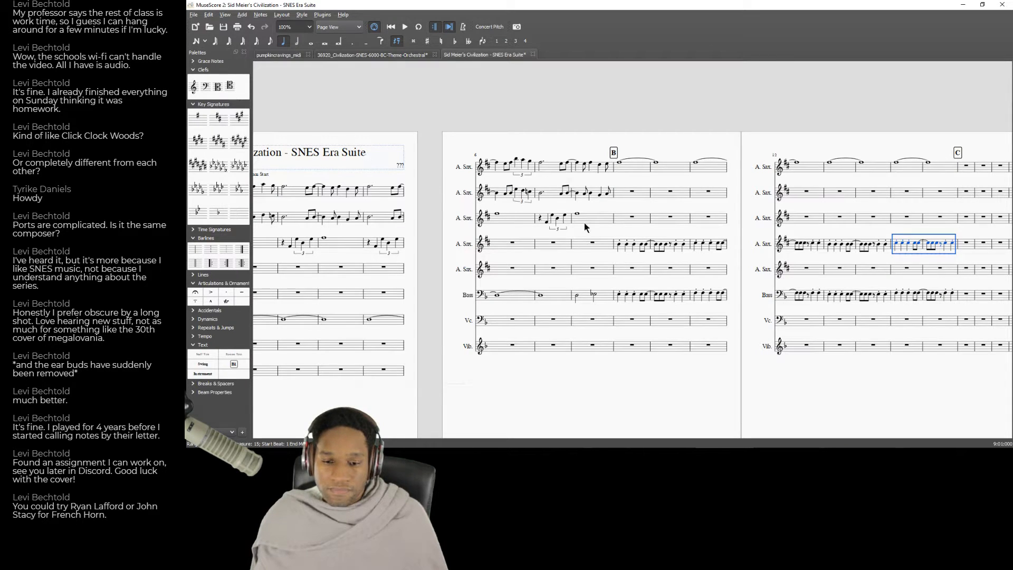
{"action": "left_click_drag", "start_coordinate": [595, 371], "coordinate": [556, 407]}
{"action": "left_click", "coordinate": [620, 303]}
{"action": "key", "text": "space"}
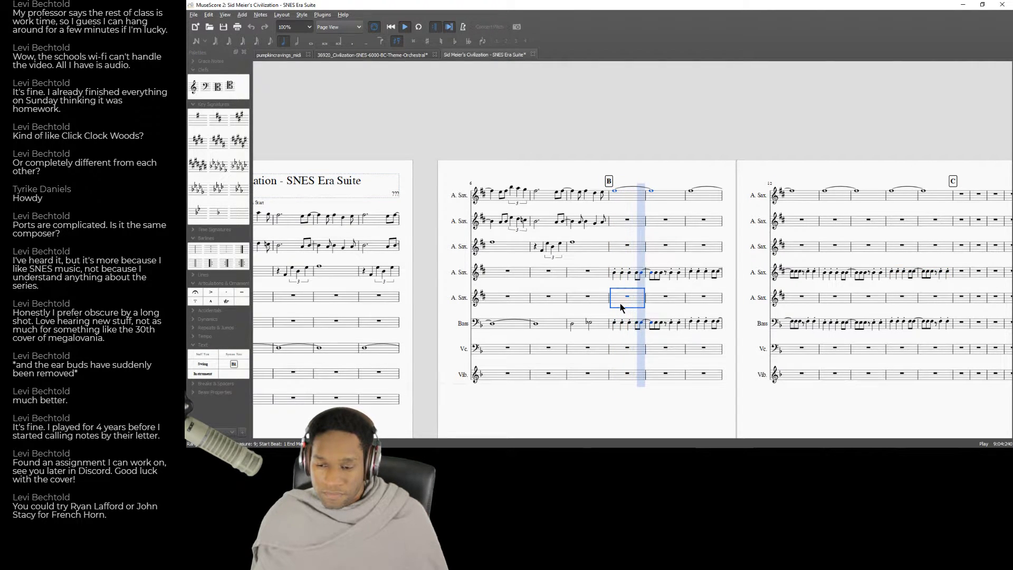
{"action": "key", "text": "alt+Tab"}
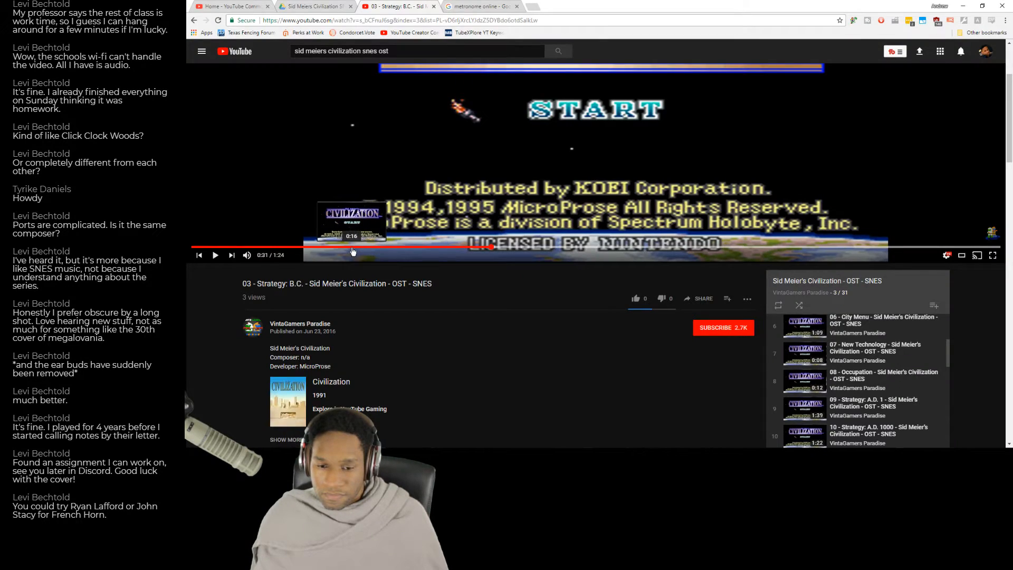
{"action": "left_click", "coordinate": [429, 204]}
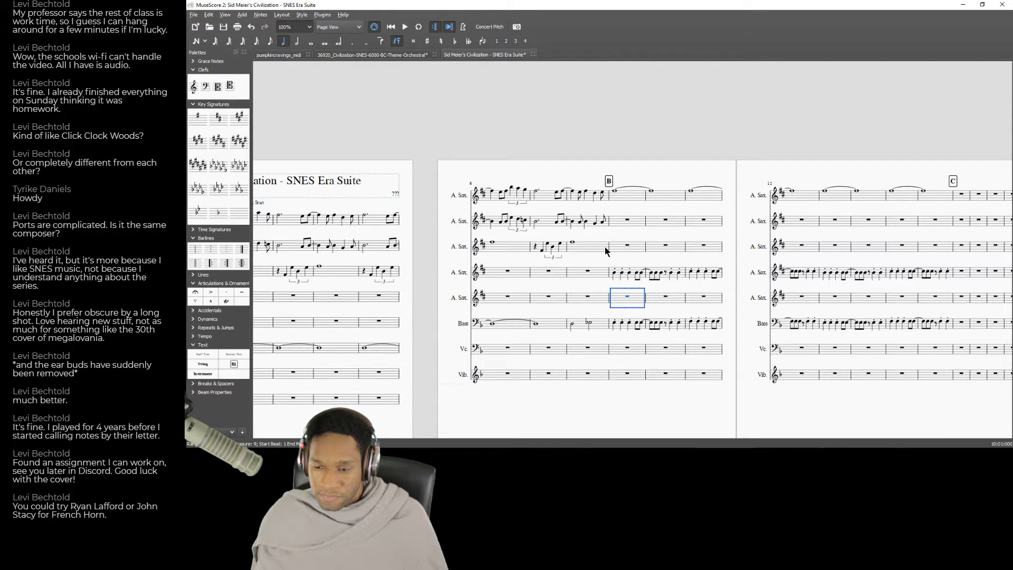
Audition the first fourth A. Sax note of measure 11 and compare the part with the recording replayed from about 0:12.
{"action": "left_click", "coordinate": [691, 273]}
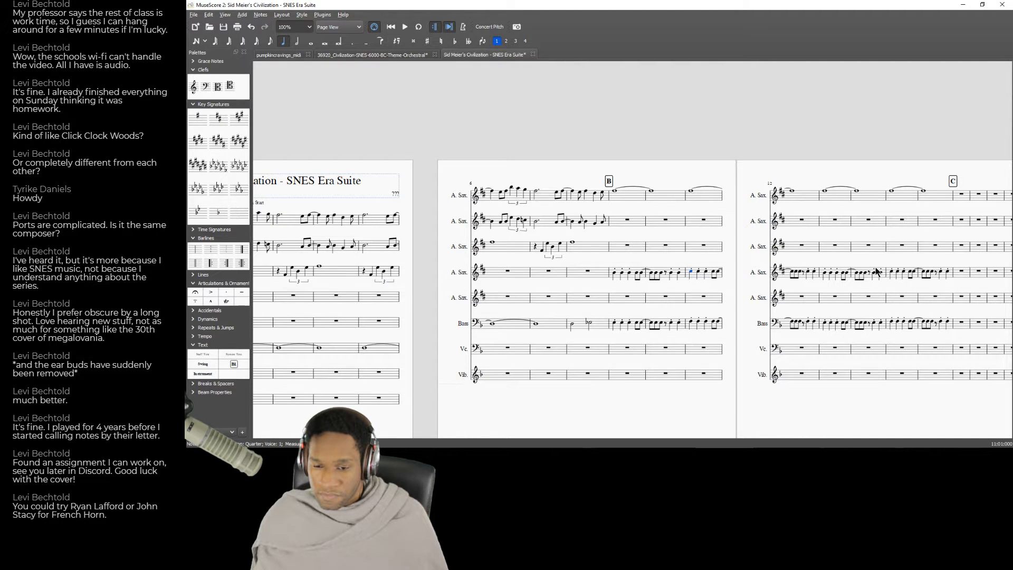
{"action": "key", "text": "alt+Tab"}
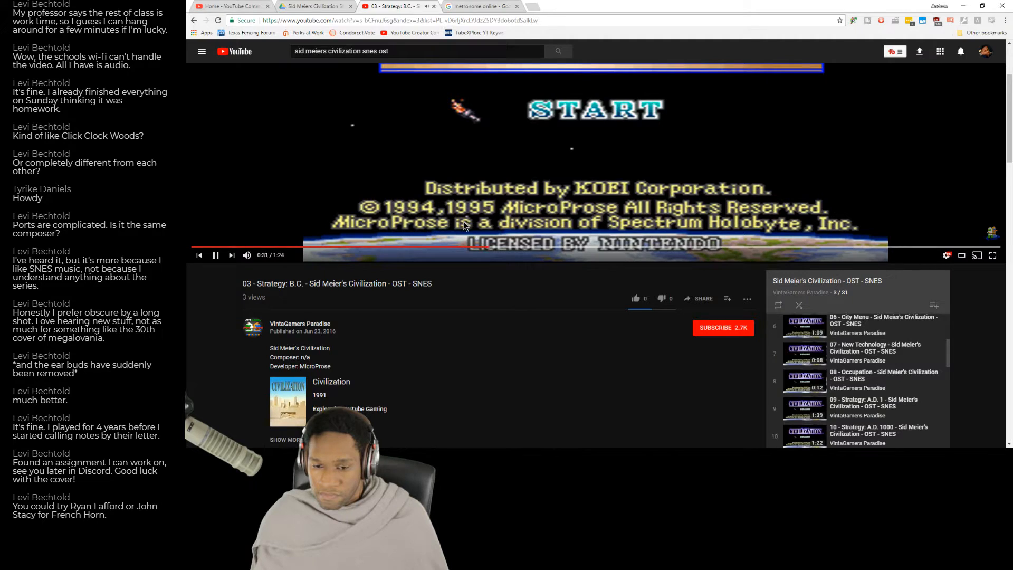
{"action": "left_click", "coordinate": [347, 247]}
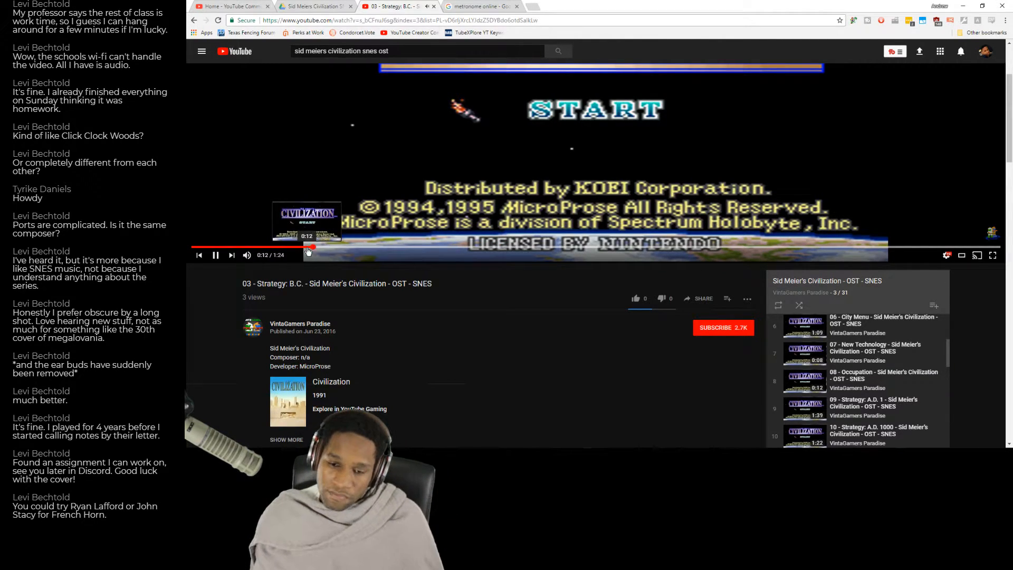
{"action": "left_click", "coordinate": [318, 248]}
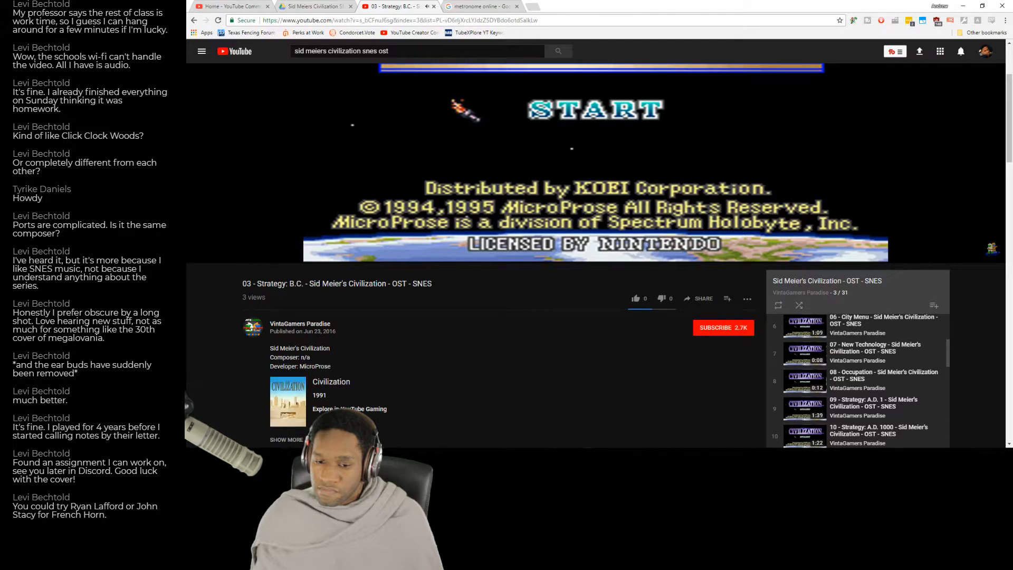
{"action": "key", "text": "alt+Tab"}
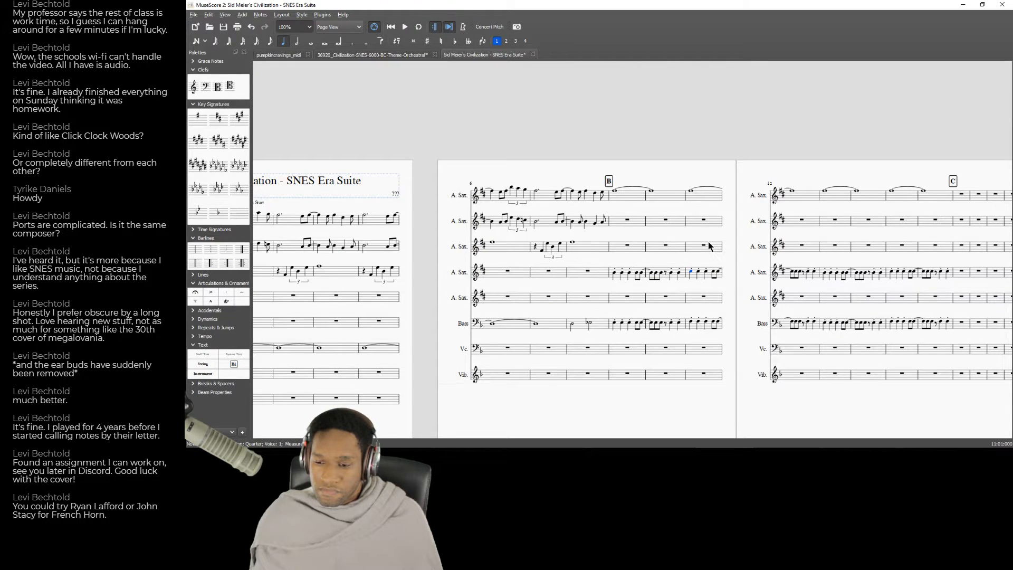
{"action": "key", "text": "alt+Tab"}
{"action": "key", "text": "alt+Tab"}
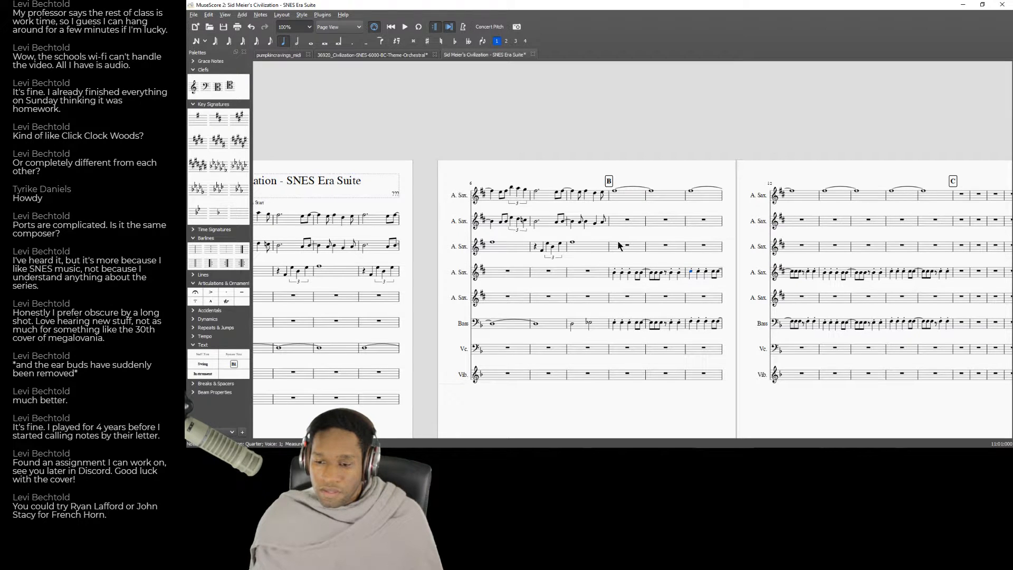
{"action": "key", "text": "alt+Tab"}
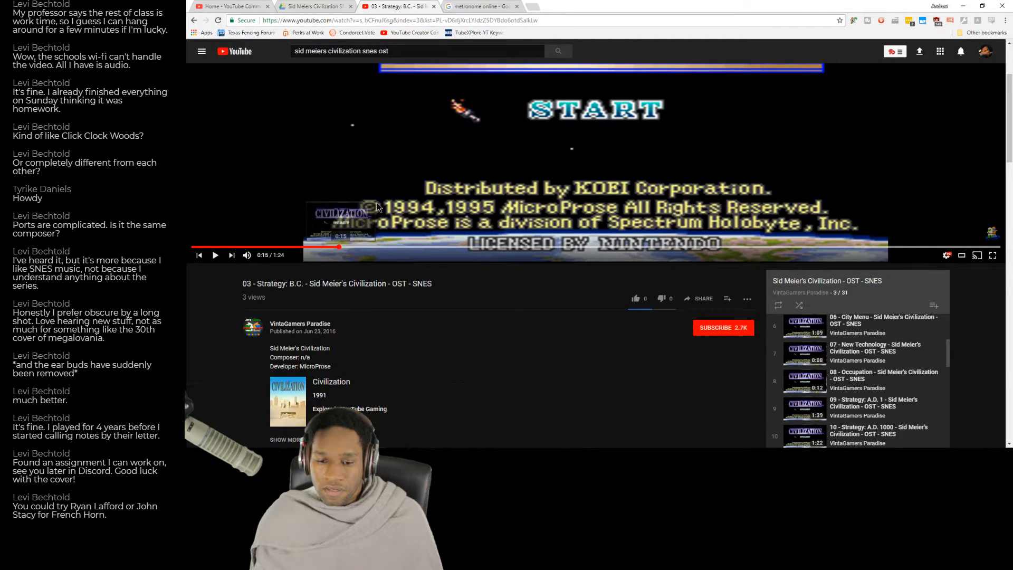
Replay the recording from about 0:16 and 0:12 to work out the next saxophone line.
{"action": "left_click", "coordinate": [381, 192]}
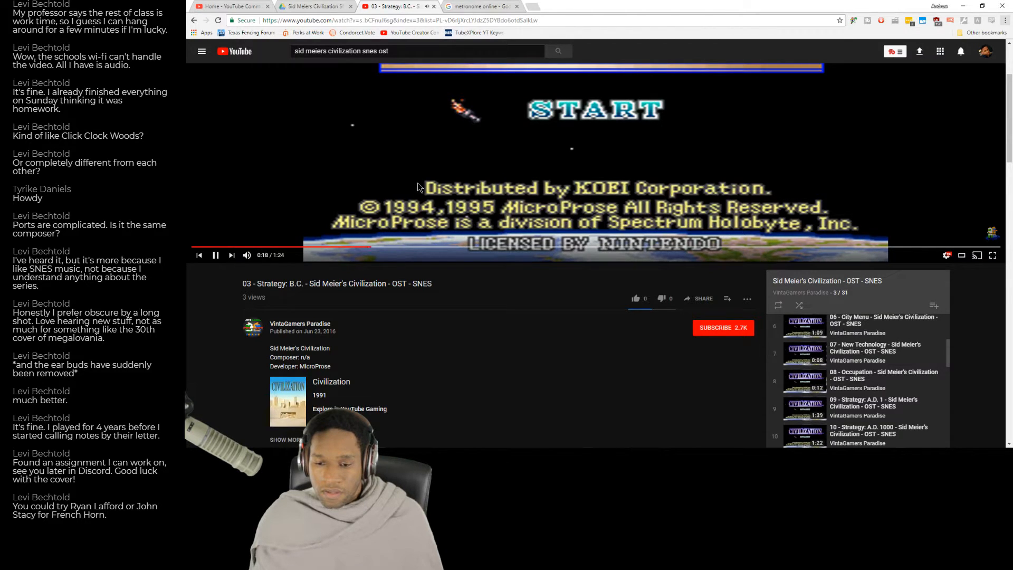
{"action": "key", "text": "alt+Tab"}
{"action": "key", "text": "alt+Tab"}
{"action": "left_click", "coordinate": [348, 248]}
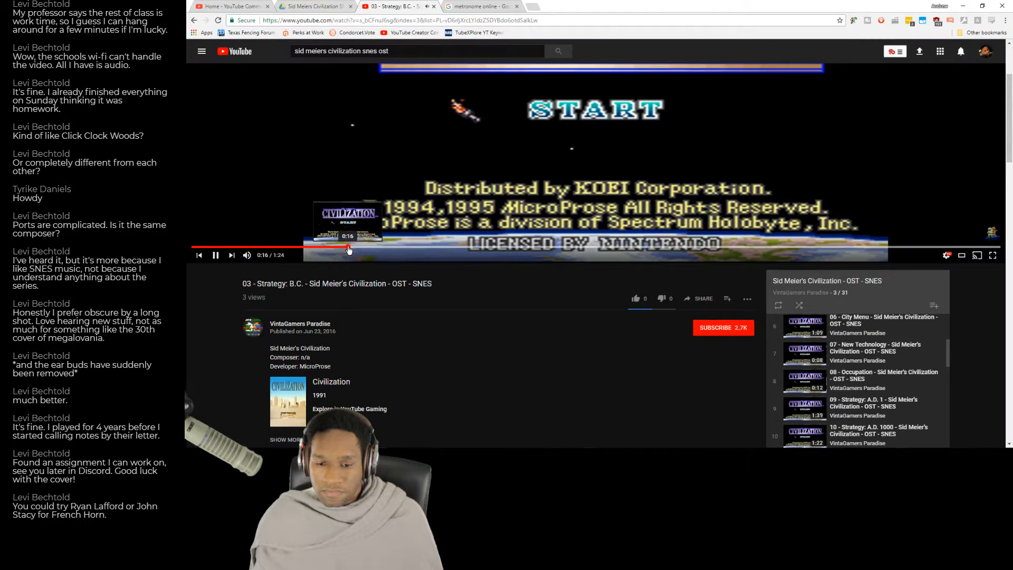
{"action": "left_click", "coordinate": [312, 246]}
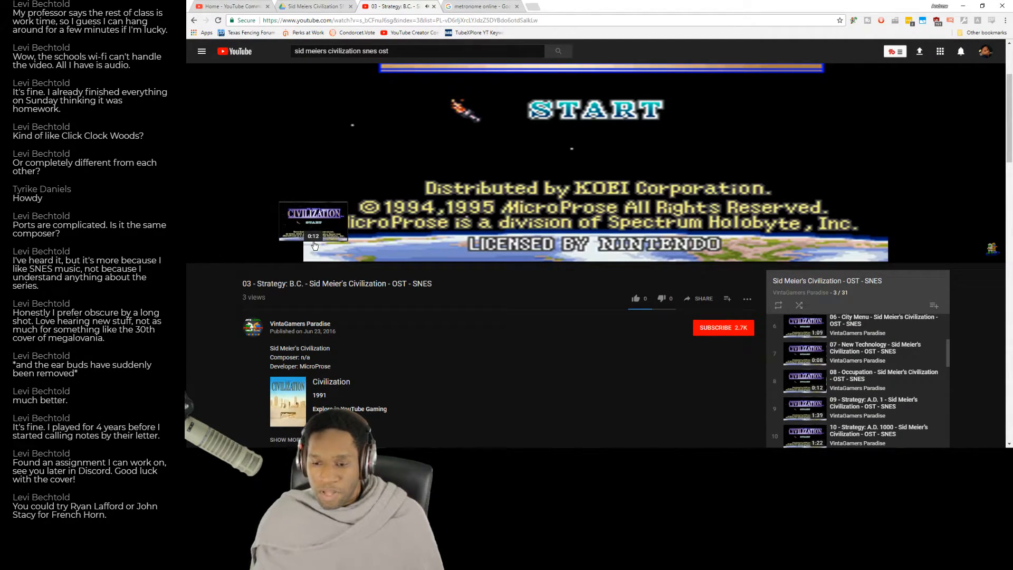
{"action": "key", "text": "alt+Tab"}
Switch to MuseScore and begin the second A. Sax line at rehearsal mark B with a quarter rest.
{"action": "key", "text": "alt+Tab"}
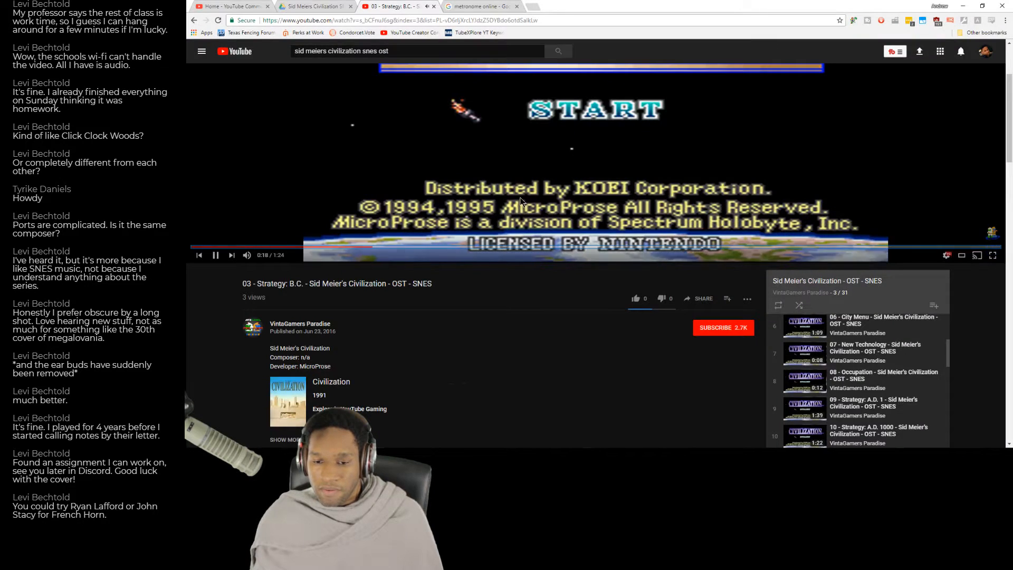
{"action": "key", "text": "alt+Tab"}
{"action": "left_click", "coordinate": [642, 224]}
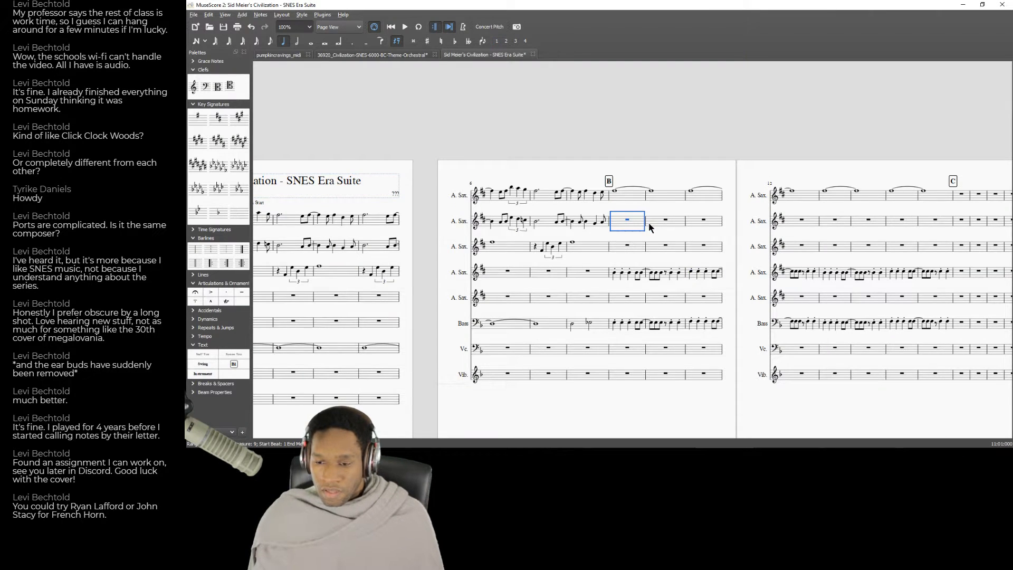
{"action": "key", "text": "n"}
{"action": "key", "text": "b"}
{"action": "key", "text": "Left"}
{"action": "key", "text": "Delete"}
{"action": "key", "text": "Right"}
Continue second A. Sax measure 9 with an eighth rest followed by quarter notes.
{"action": "key", "text": "4"}
{"action": "key", "text": "a"}
{"action": "key", "text": "Left"}
{"action": "key", "text": "Delete"}
{"action": "key", "text": "Right"}
{"action": "key", "text": "c"}
{"action": "key", "text": "Left"}
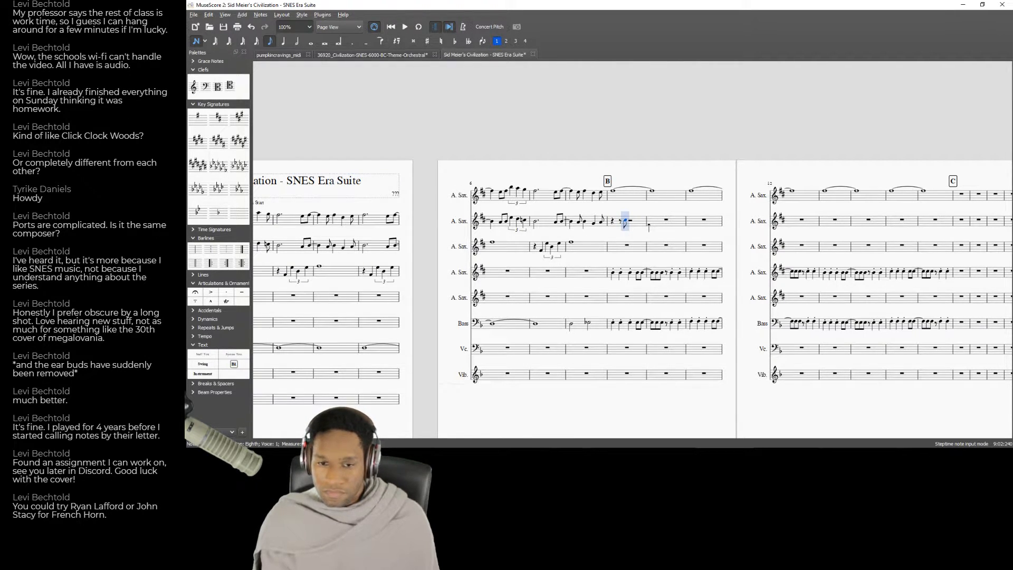
{"action": "key", "text": "5"}
{"action": "key", "text": "c"}
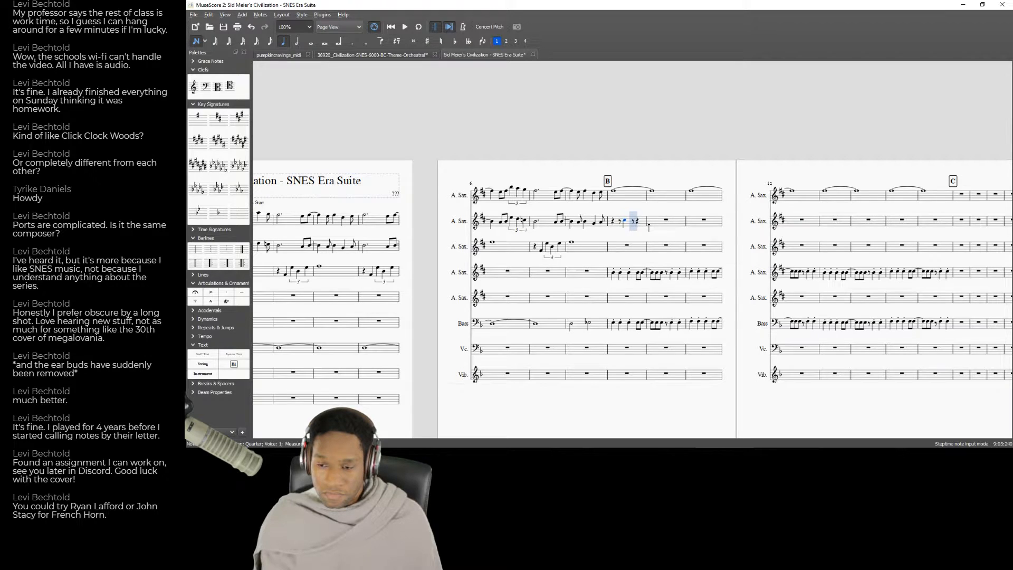
Play back the newly entered second A. Sax notes in measure 9.
{"action": "key", "text": "Left"}
{"action": "key", "text": "Left"}
{"action": "key", "text": "space"}
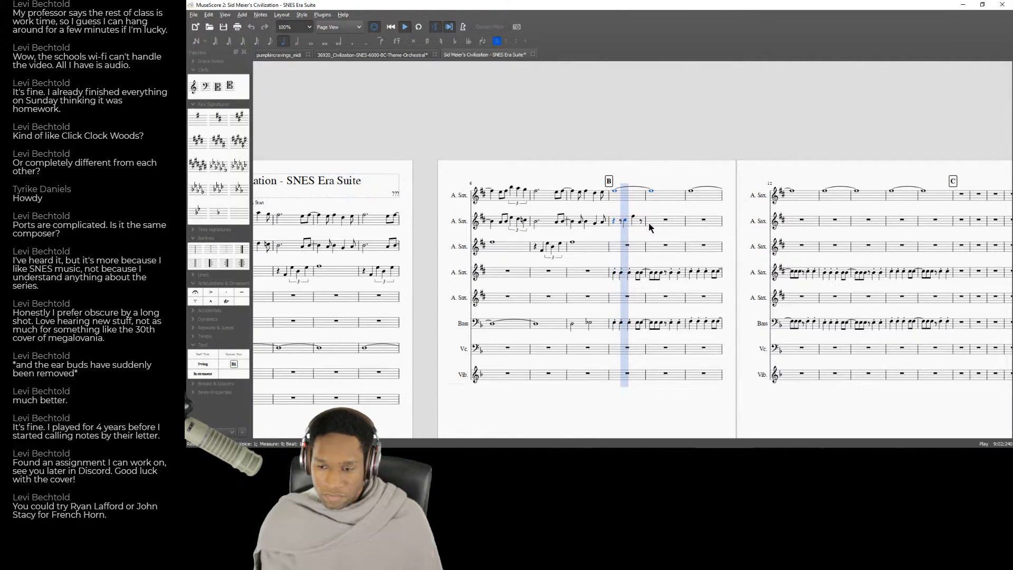
{"action": "key", "text": "space"}
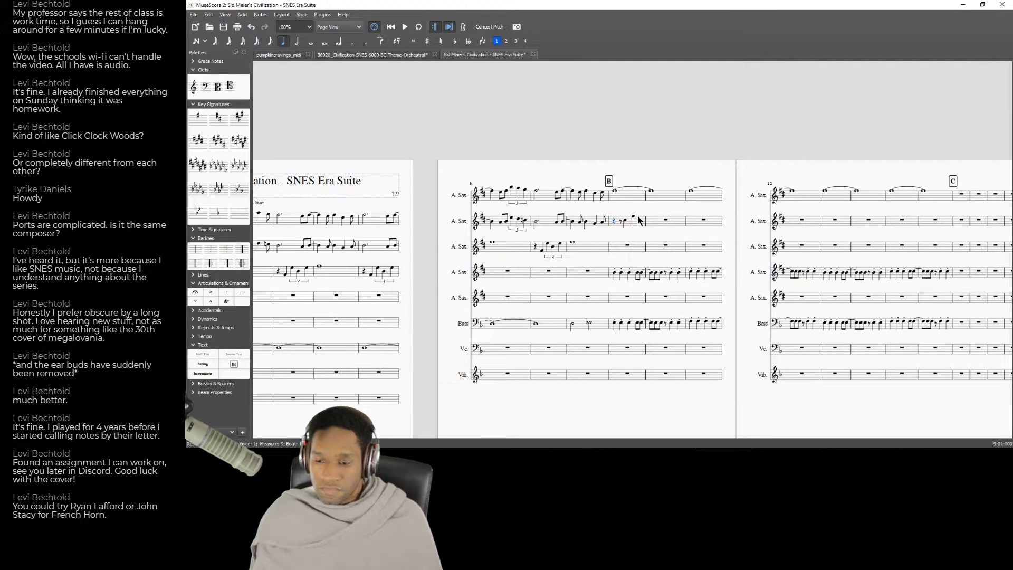
Add a sharpened eighth note at the end of second A. Sax measure 9 and play back from rehearsal mark B.
{"action": "key", "text": "Left"}
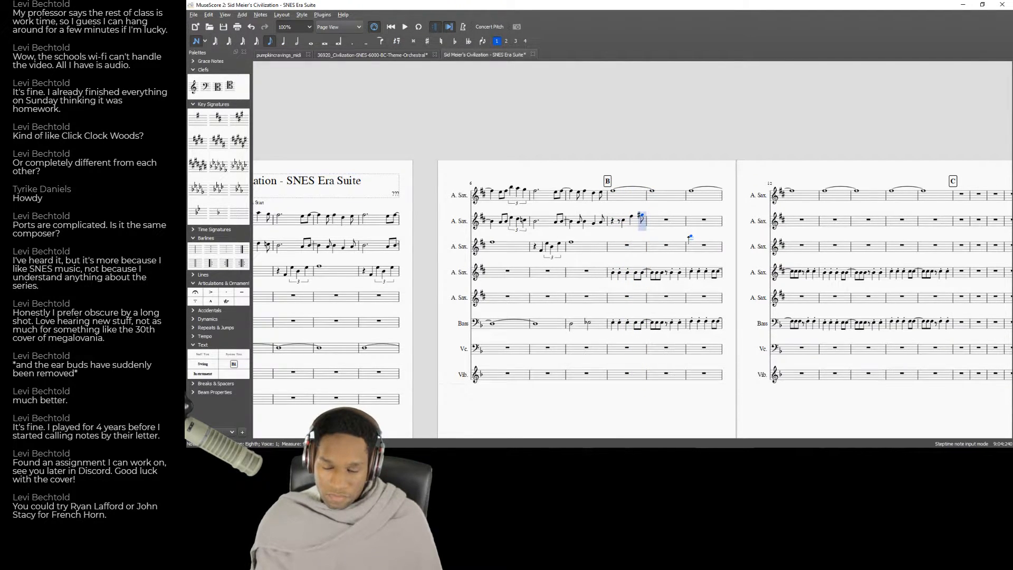
{"action": "key", "text": "Down"}
{"action": "key", "text": "Left"}
{"action": "key", "text": "Right"}
{"action": "key", "text": "j"}
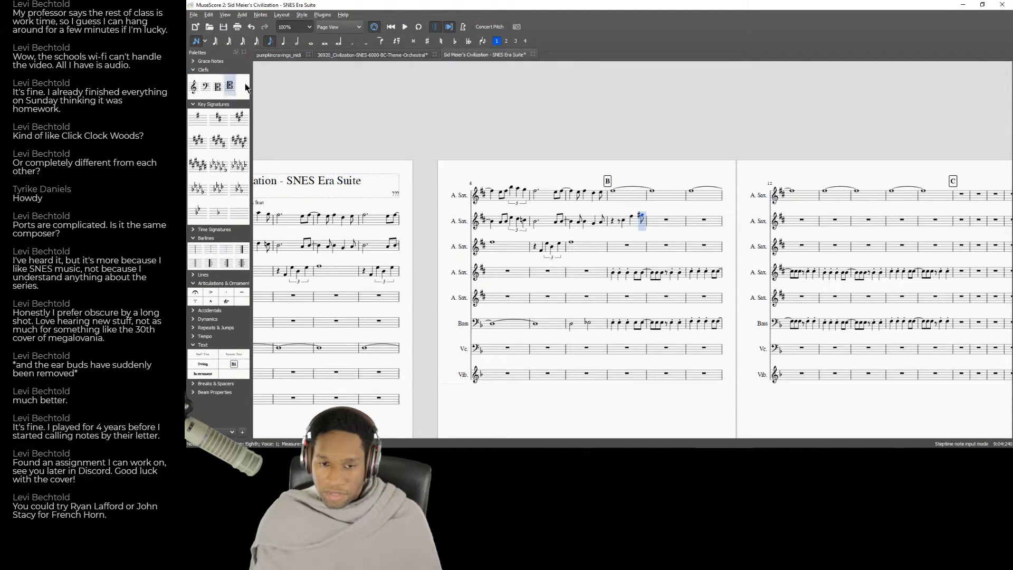
{"action": "left_click", "coordinate": [196, 42]}
{"action": "left_click", "coordinate": [628, 243]}
{"action": "key", "text": "space"}
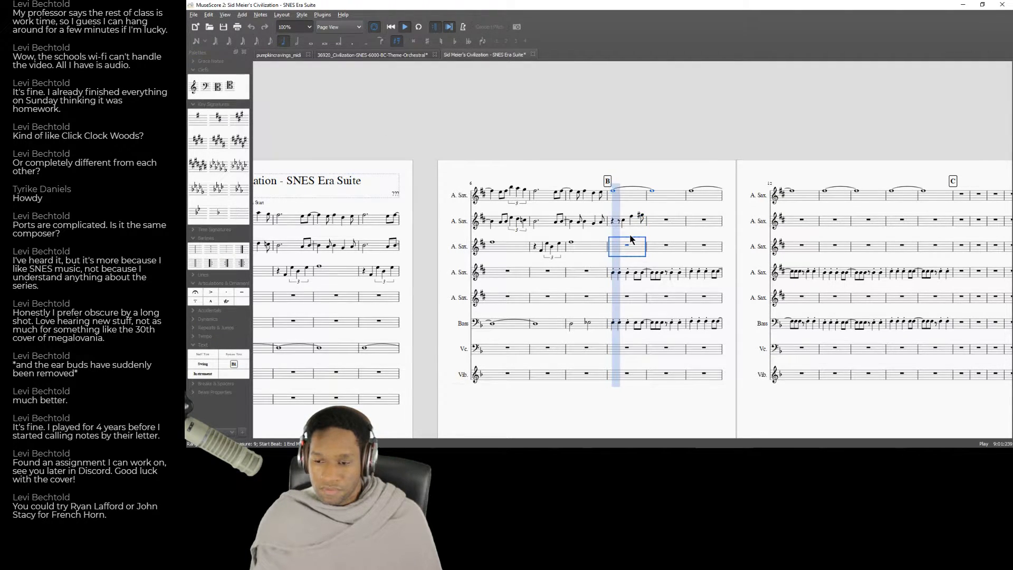
{"action": "key", "text": "space"}
Lengthen the last second A. Sax note of measure 9 to a quarter tied into measure 10, and play it back.
{"action": "left_click", "coordinate": [643, 216]}
{"action": "left_click", "coordinate": [285, 41]}
{"action": "left_click", "coordinate": [617, 247]}
{"action": "key", "text": "space"}
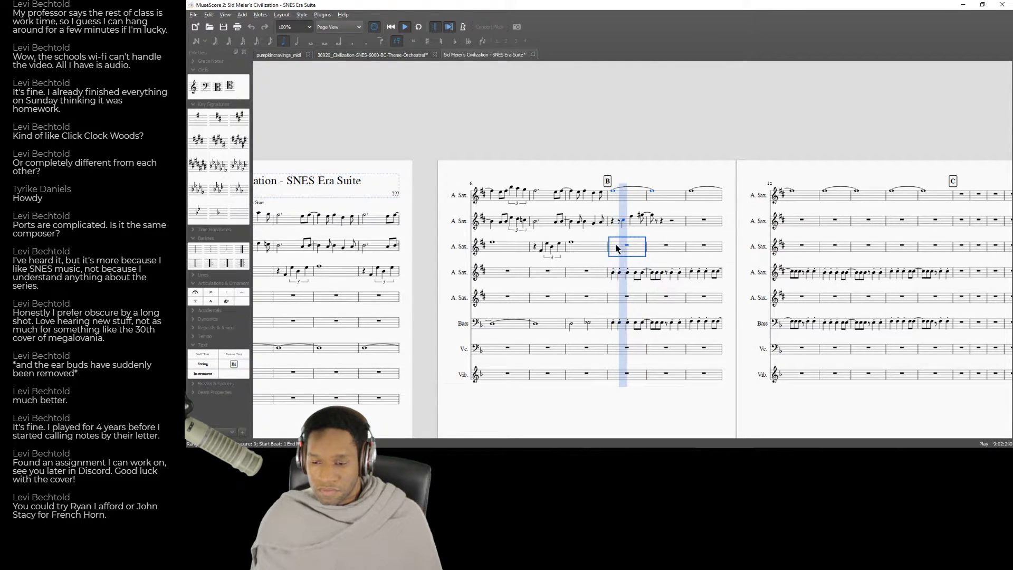
Add an eighth note after the tied note in second A. Sax measure 10 and step through the phrase.
{"action": "left_click", "coordinate": [659, 221]}
{"action": "key", "text": "n"}
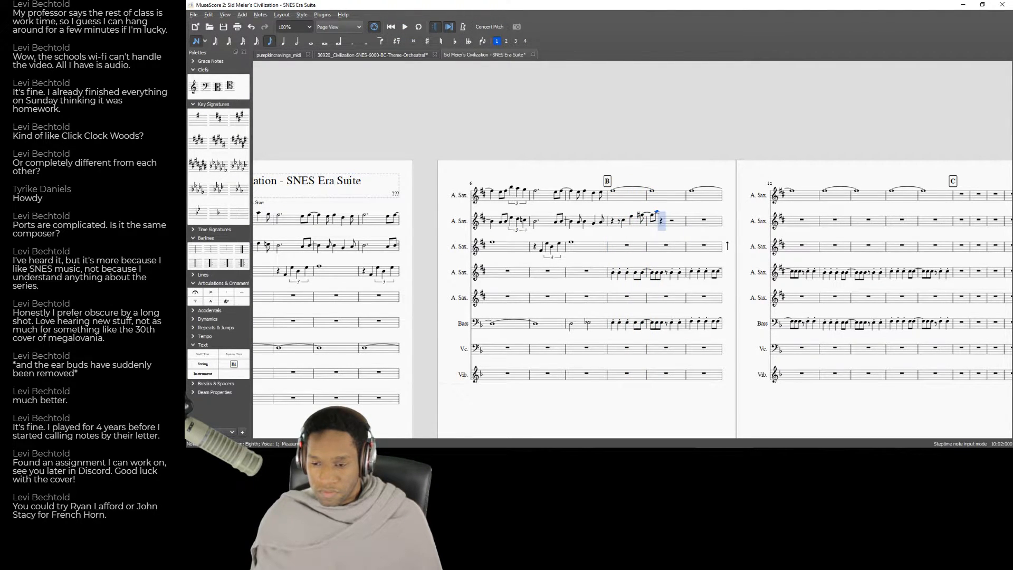
{"action": "key", "text": "Left"}
{"action": "key", "text": "Left"}
{"action": "key", "text": "Left"}
{"action": "key", "text": "Left"}
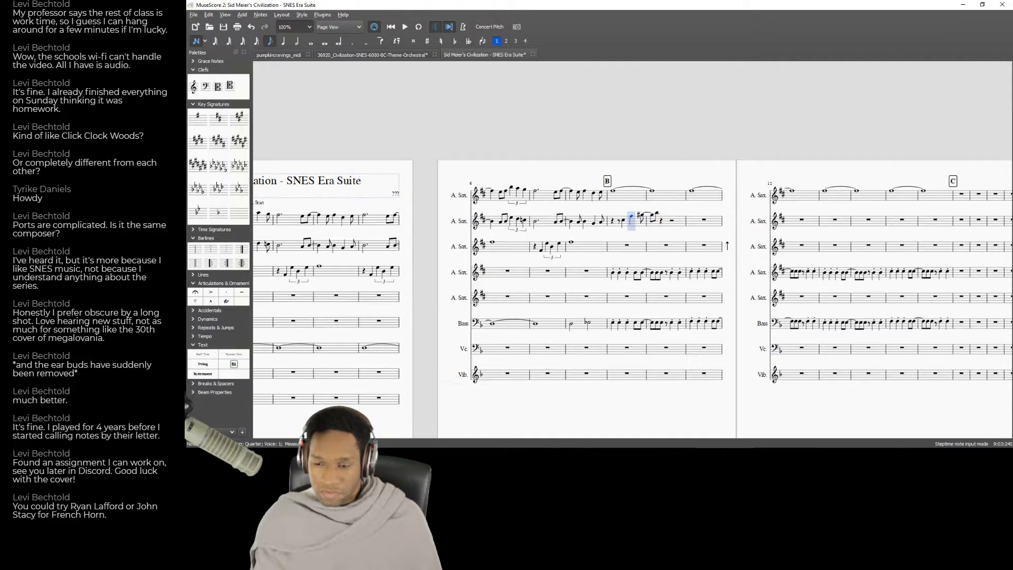
{"action": "key", "text": "Right"}
{"action": "key", "text": "Right"}
{"action": "key", "text": "Right"}
{"action": "key", "text": "Right"}
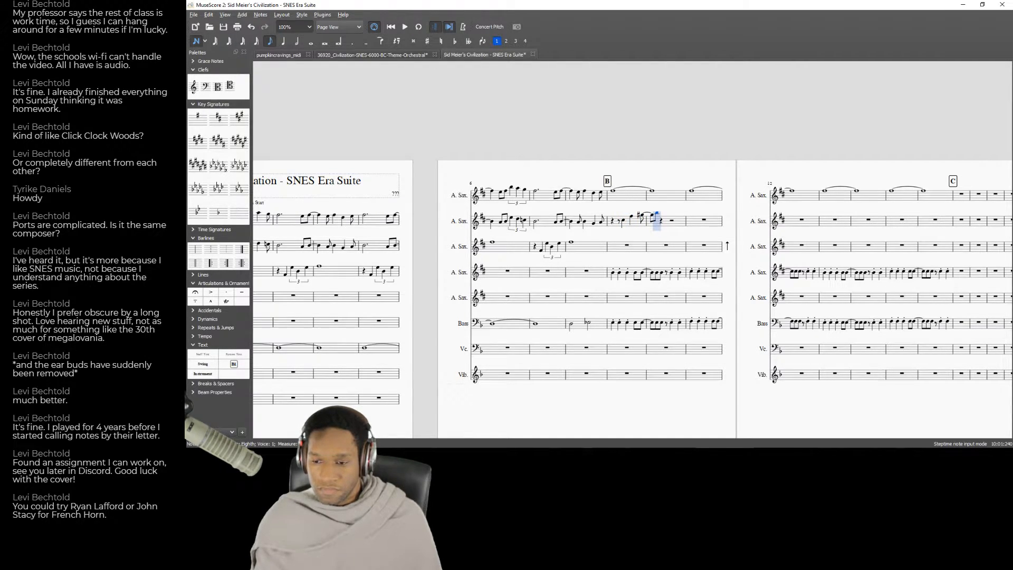
Replace the eighth note after the tie in measure 10 with a quarter note and follow it with four eighth notes.
{"action": "key", "text": "5"}
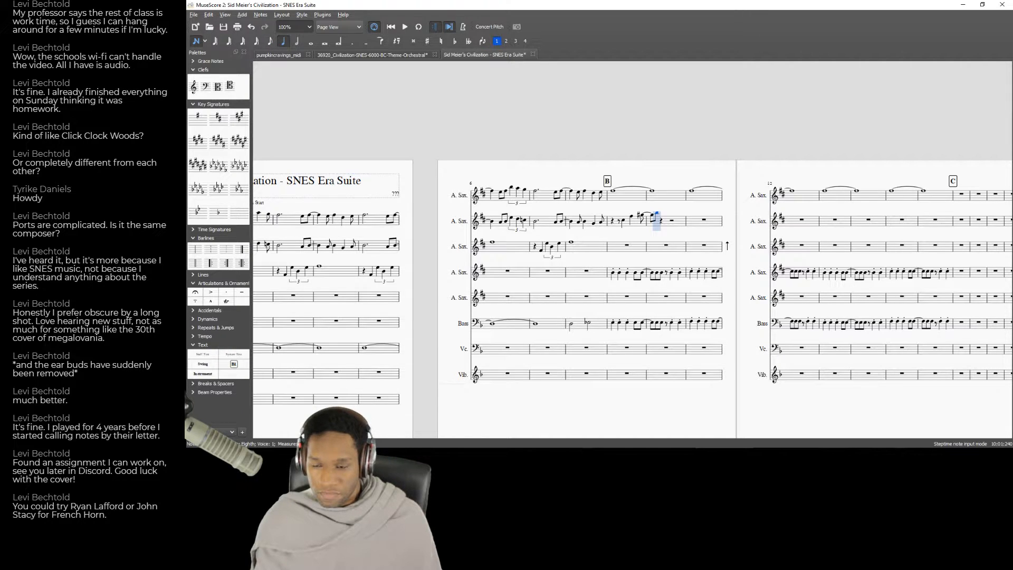
{"action": "key", "text": "b"}
{"action": "key", "text": "4"}
{"action": "key", "text": "b"}
{"action": "key", "text": "b"}
{"action": "key", "text": "f"}
{"action": "key", "text": "g"}
Play back second A. Sax measures 9–10 from rehearsal mark B to check the phrase.
{"action": "key", "text": "Left"}
{"action": "key", "text": "Left"}
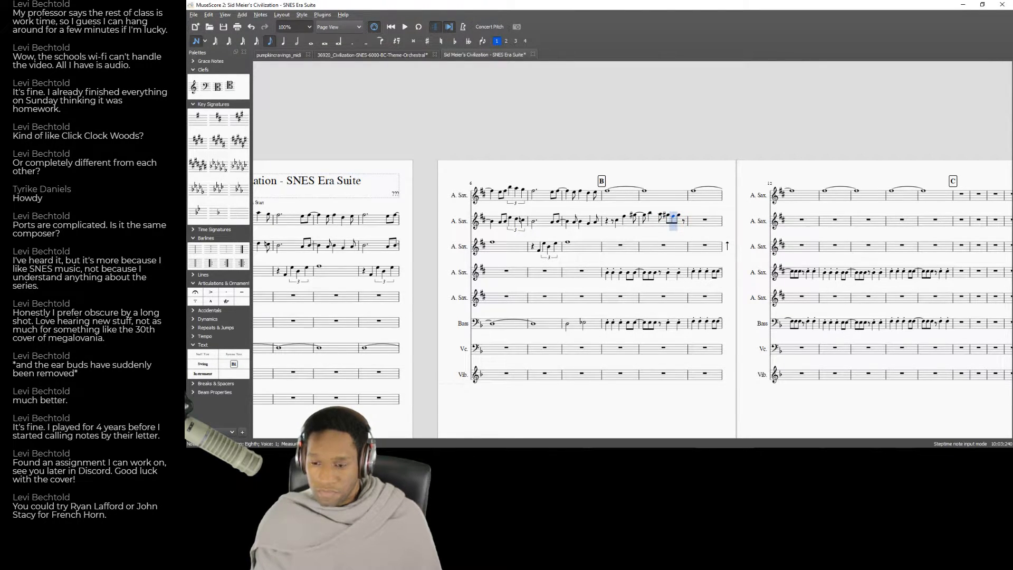
{"action": "key", "text": "Left"}
{"action": "key", "text": "Left"}
{"action": "key", "text": "Left"}
{"action": "key", "text": "Left"}
{"action": "key", "text": "Left"}
{"action": "key", "text": "Left"}
{"action": "key", "text": "Left"}
{"action": "key", "text": "Left"}
{"action": "key", "text": "Left"}
{"action": "key", "text": "space"}
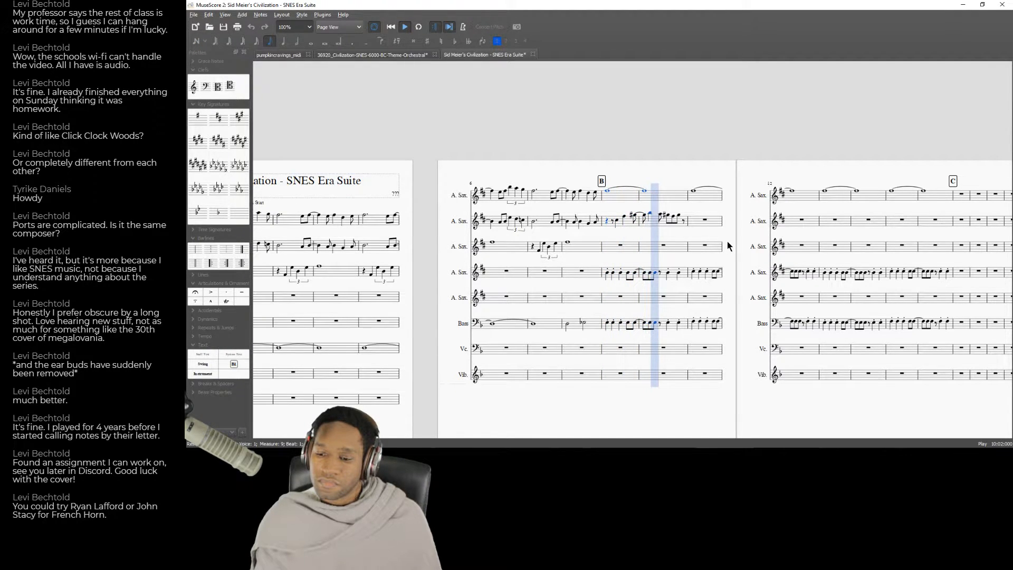
{"action": "key", "text": "space"}
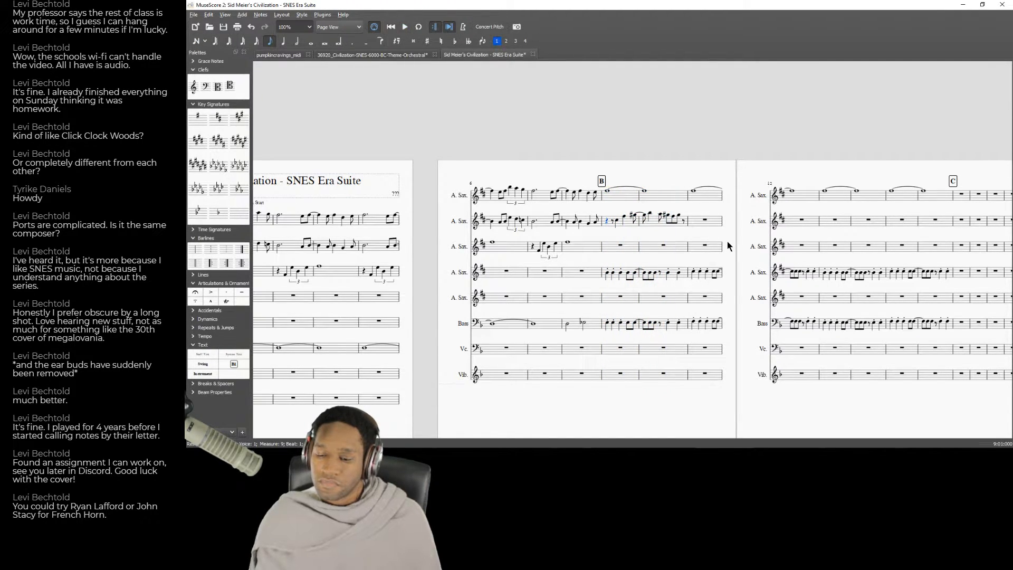
Try another pitch for the eighth note after the quarter in second A. Sax measure 10, and replay from rehearsal mark B.
{"action": "left_click", "coordinate": [659, 215]}
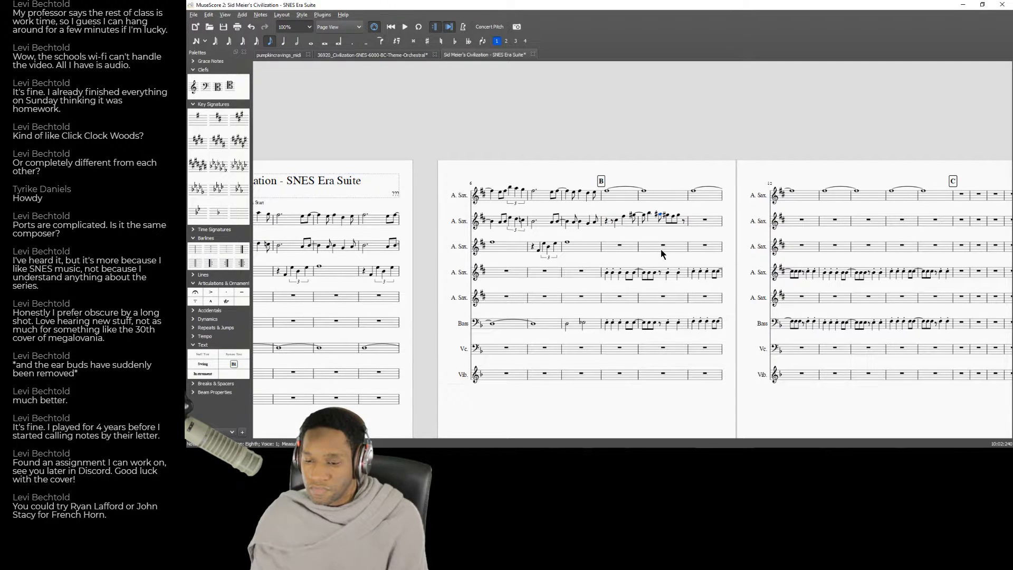
{"action": "key", "text": "Down"}
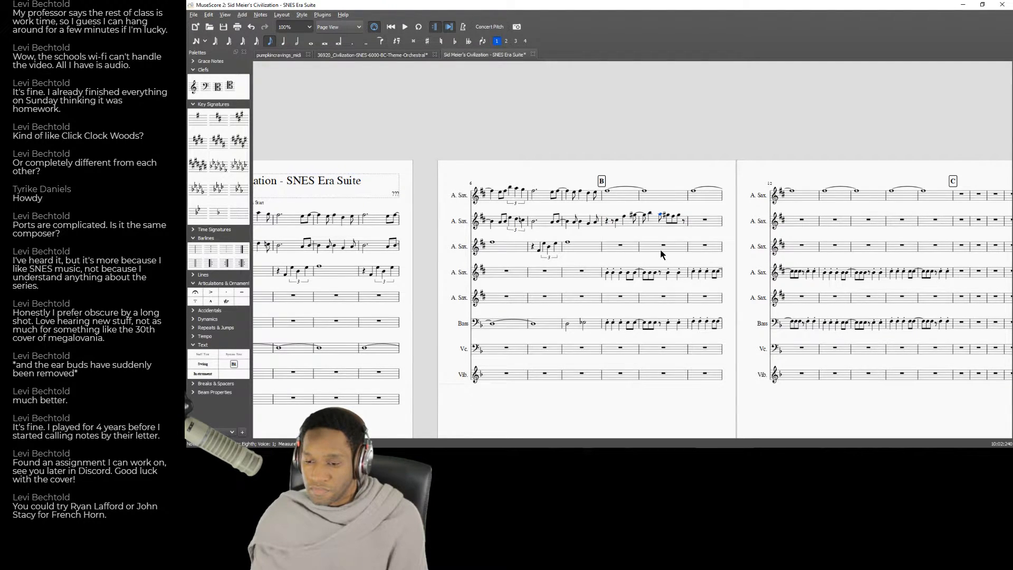
{"action": "left_click", "coordinate": [615, 251]}
{"action": "key", "text": "space"}
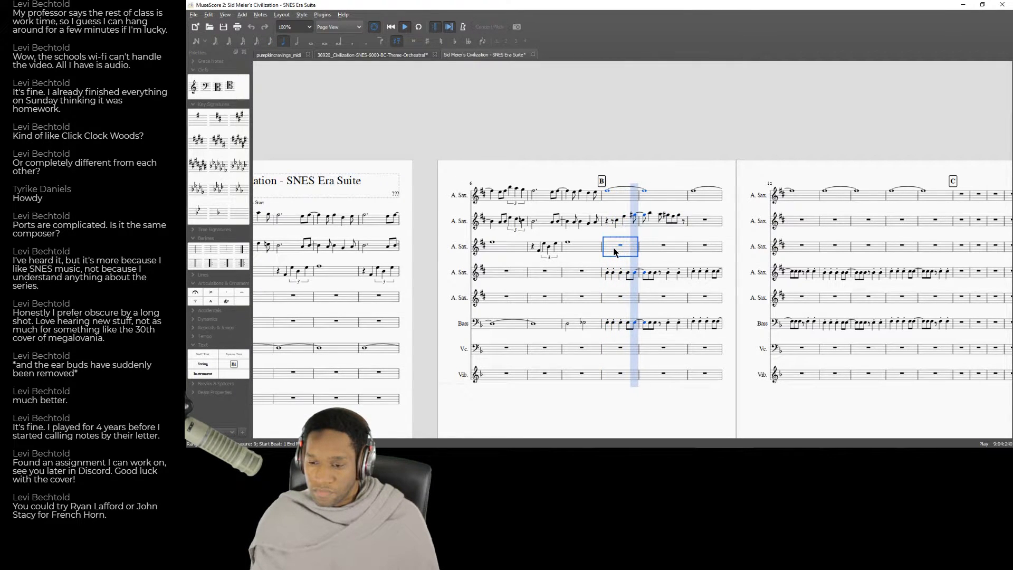
{"action": "key", "text": "space"}
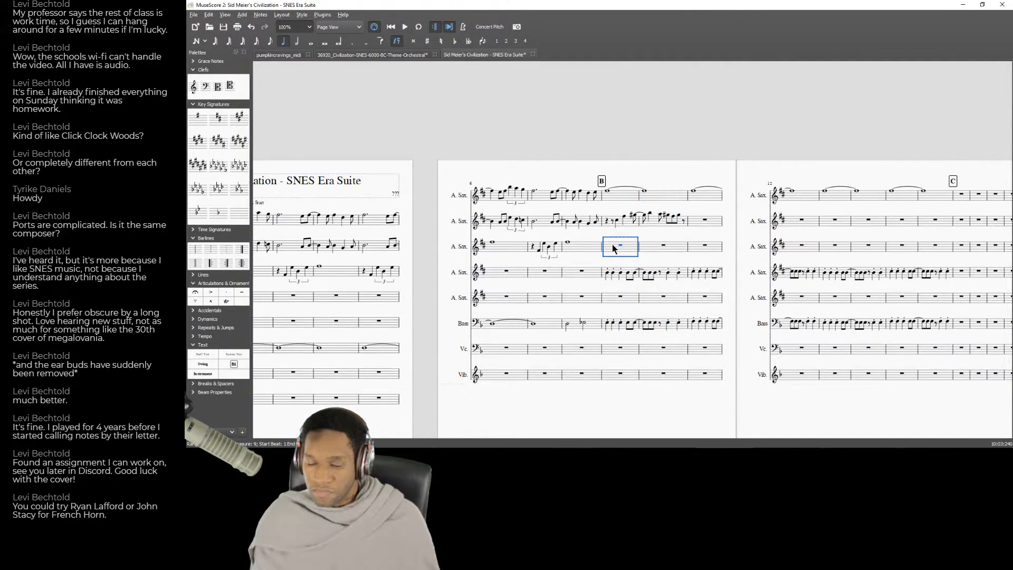
Switch to the YouTube recording, replay it around 0:18 to compare the saxophone phrase, and return to MuseScore.
{"action": "key", "text": "alt+Tab"}
{"action": "left_click", "coordinate": [346, 247]}
{"action": "left_click", "coordinate": [392, 220]}
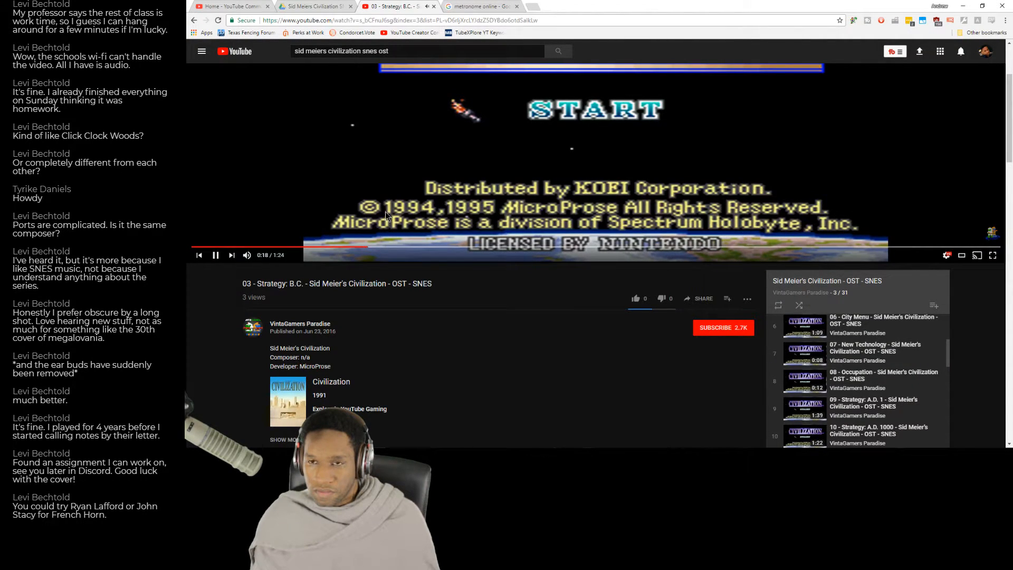
{"action": "key", "text": "alt+Tab"}
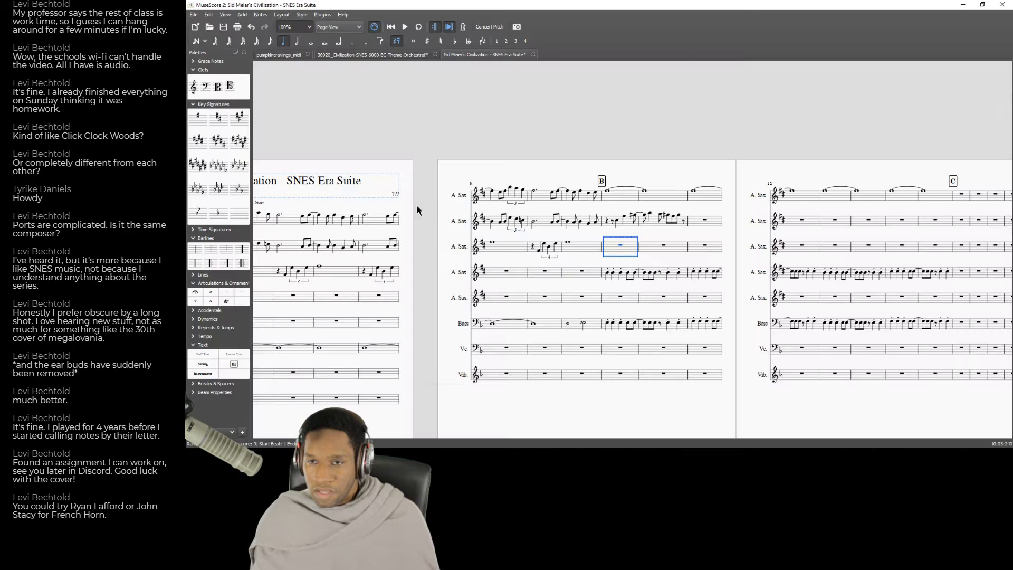
Try the eighth note after the quarter in measure 10 a semitone lower, then restore its pitch.
{"action": "left_click", "coordinate": [662, 217]}
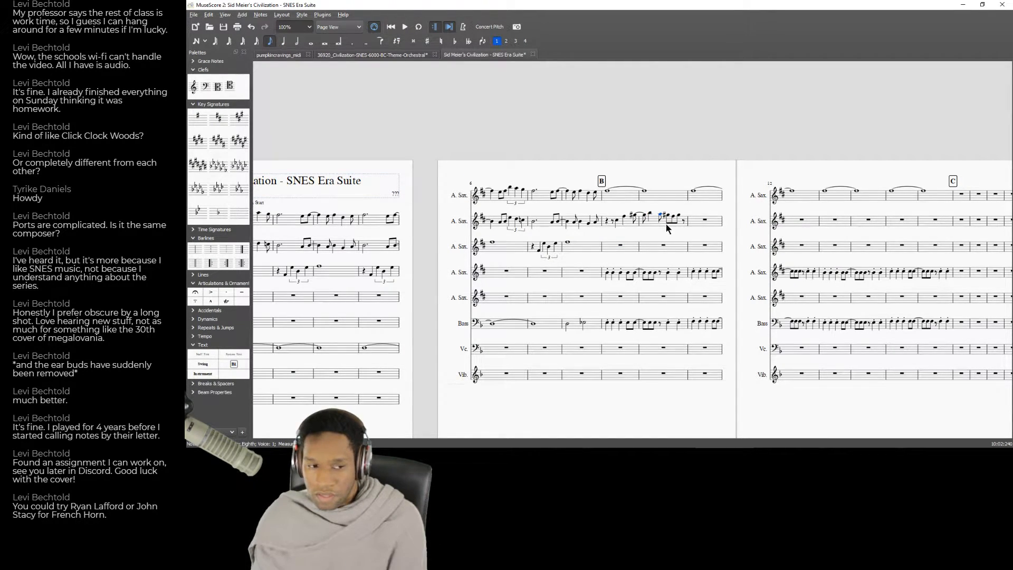
{"action": "key", "text": "Down"}
{"action": "key", "text": "Left"}
{"action": "key", "text": "Right"}
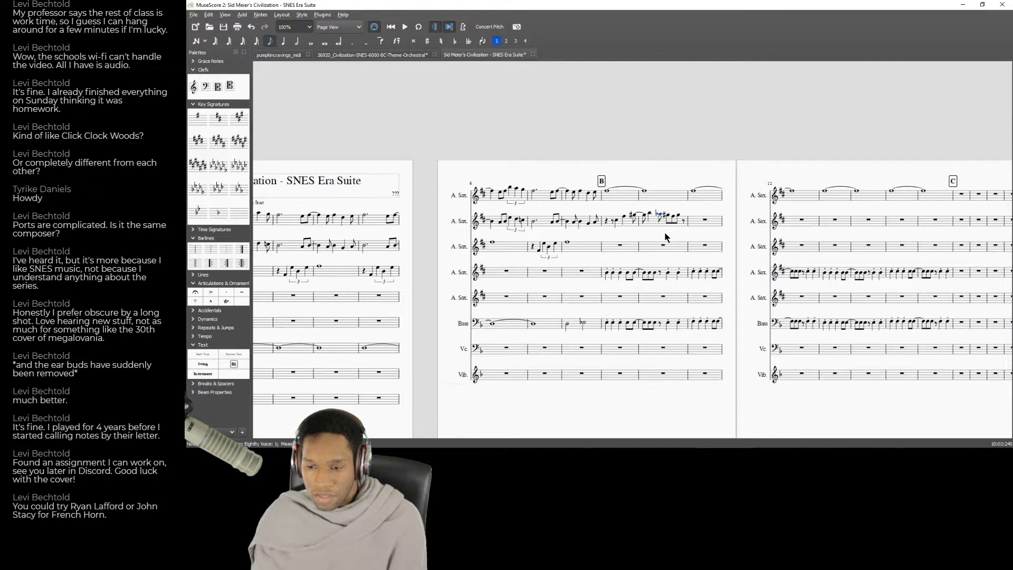
{"action": "key", "text": "Up"}
{"action": "key", "text": "Left"}
{"action": "key", "text": "Right"}
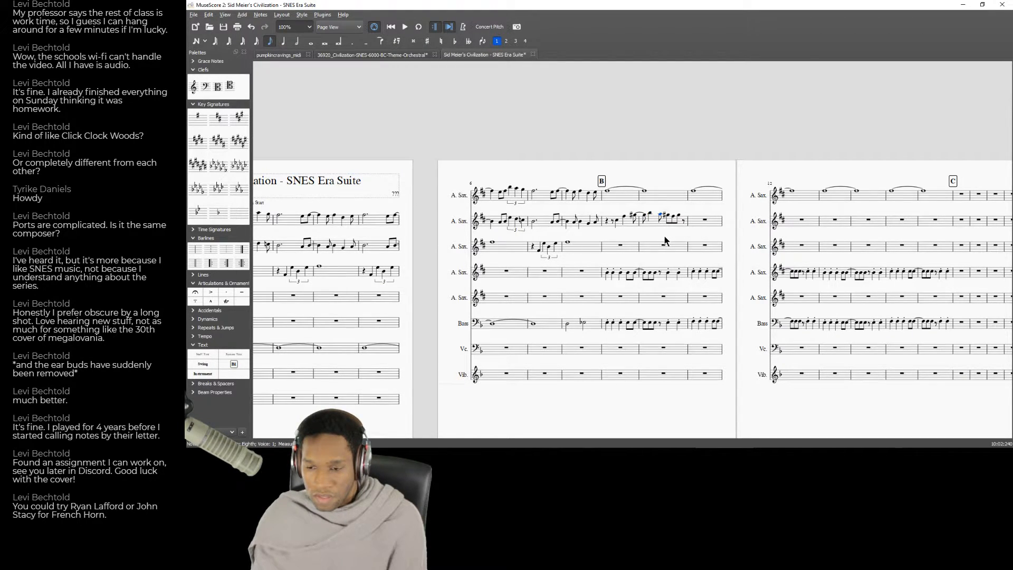
Raise the eighth note after the quarter in second A. Sax measure 10 by a semitone and play back the phrase.
{"action": "left_click", "coordinate": [649, 213]}
{"action": "left_click", "coordinate": [658, 215]}
{"action": "key", "text": "Up"}
{"action": "key", "text": "Left"}
{"action": "key", "text": "Right"}
{"action": "key", "text": "Right"}
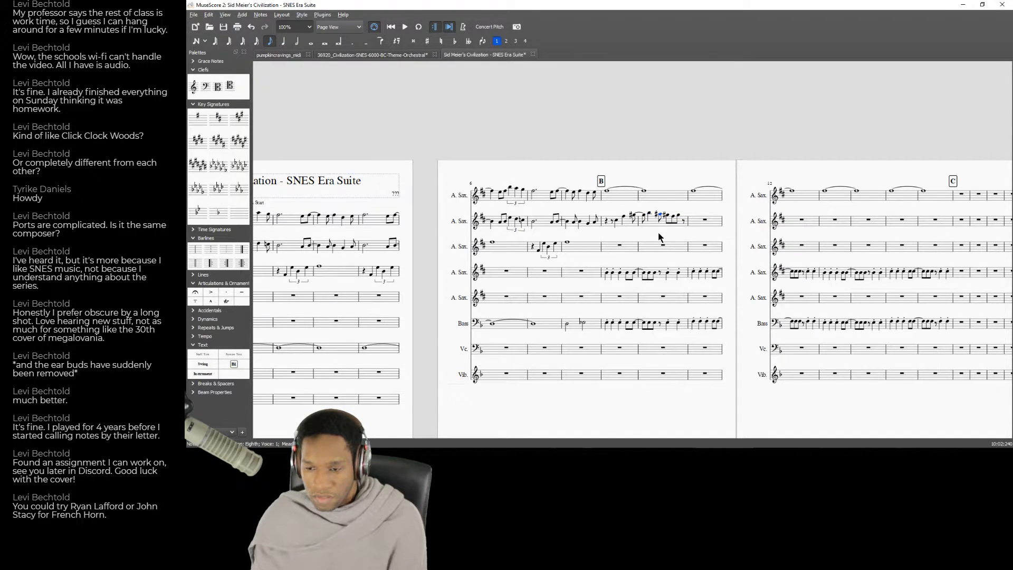
{"action": "left_click", "coordinate": [622, 254]}
{"action": "key", "text": "space"}
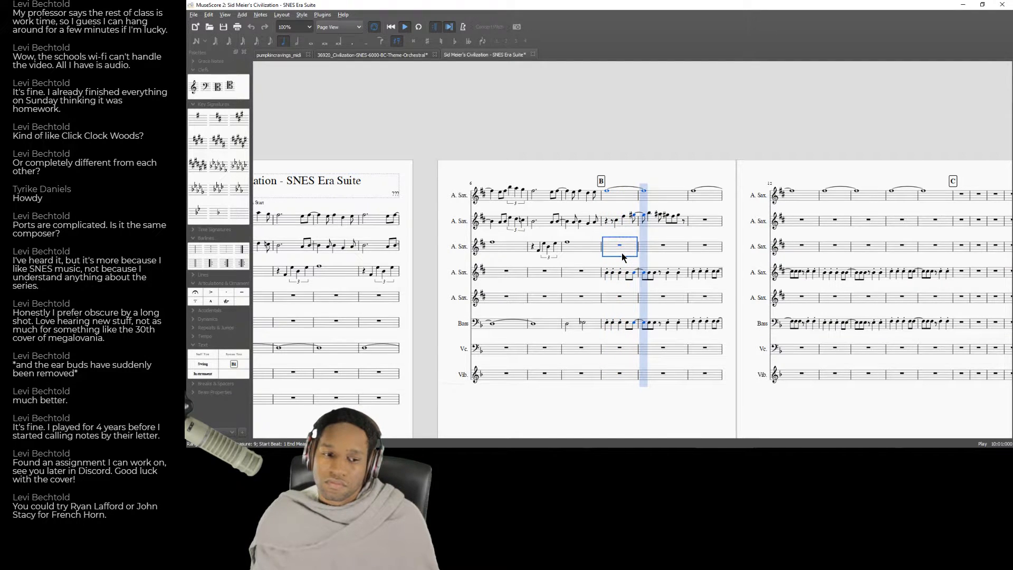
{"action": "key", "text": "space"}
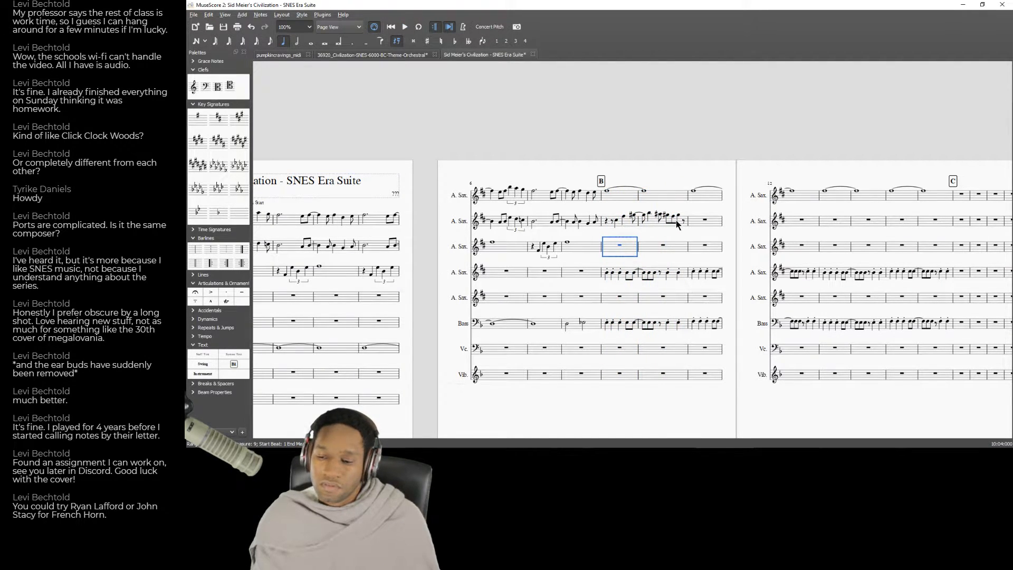
Rewrite the second half of second A. Sax measure 10 as a quarter-note triplet, entering D and G as its remaining notes.
{"action": "left_click", "coordinate": [671, 220]}
{"action": "left_click", "coordinate": [669, 219]}
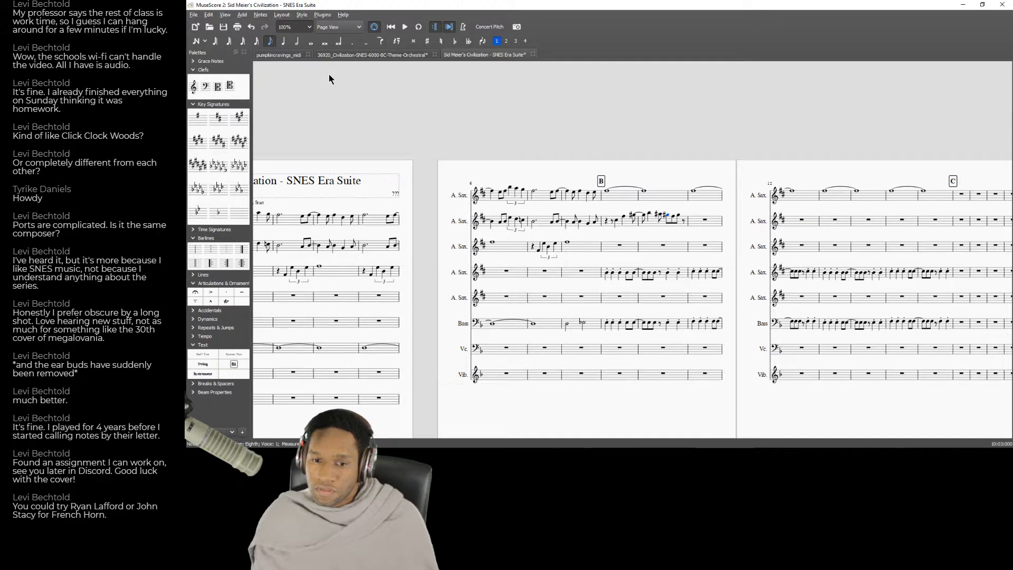
{"action": "left_click", "coordinate": [297, 41]}
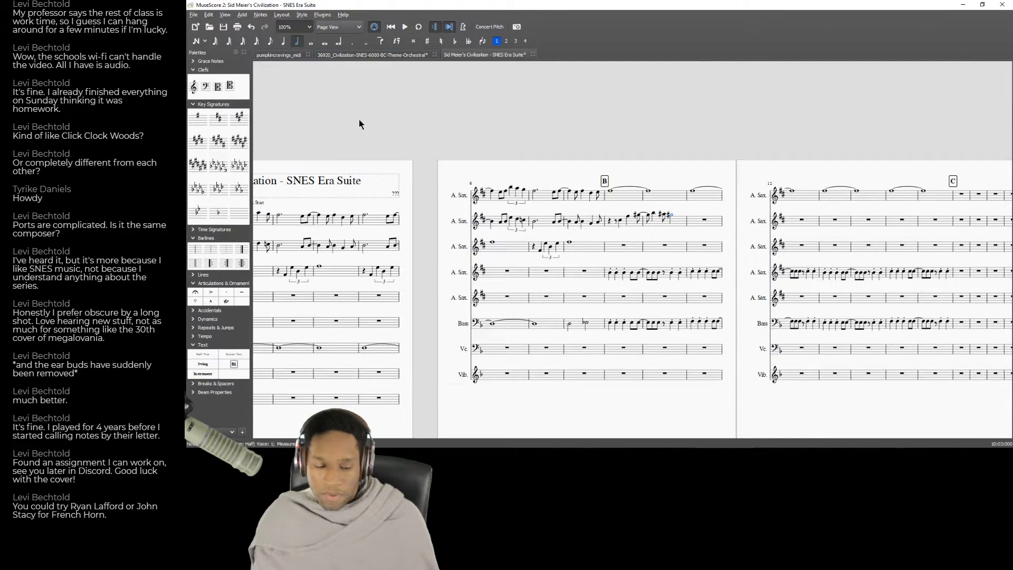
{"action": "key", "text": "5"}
{"action": "key", "text": "n"}
{"action": "key", "text": "d"}
{"action": "key", "text": "g"}
Play back from rehearsal mark B to check the triplet in second A. Sax measure 10.
{"action": "key", "text": "Left"}
{"action": "key", "text": "Left"}
{"action": "key", "text": "Left"}
{"action": "key", "text": "Left"}
{"action": "key", "text": "Left"}
{"action": "key", "text": "Left"}
{"action": "key", "text": "Left"}
{"action": "key", "text": "Left"}
{"action": "key", "text": "Left"}
{"action": "key", "text": "Left"}
{"action": "key", "text": "space"}
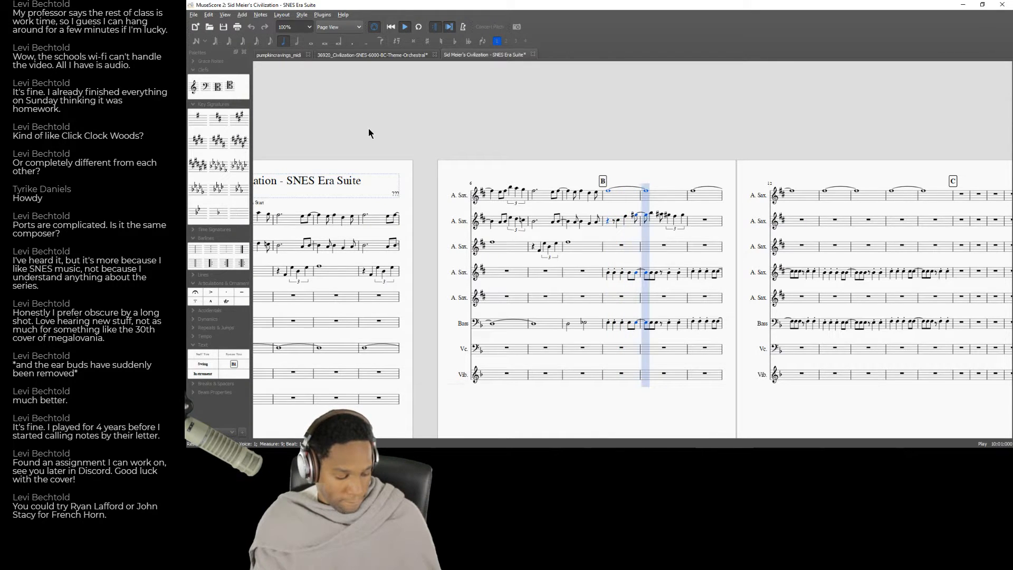
{"action": "key", "text": "space"}
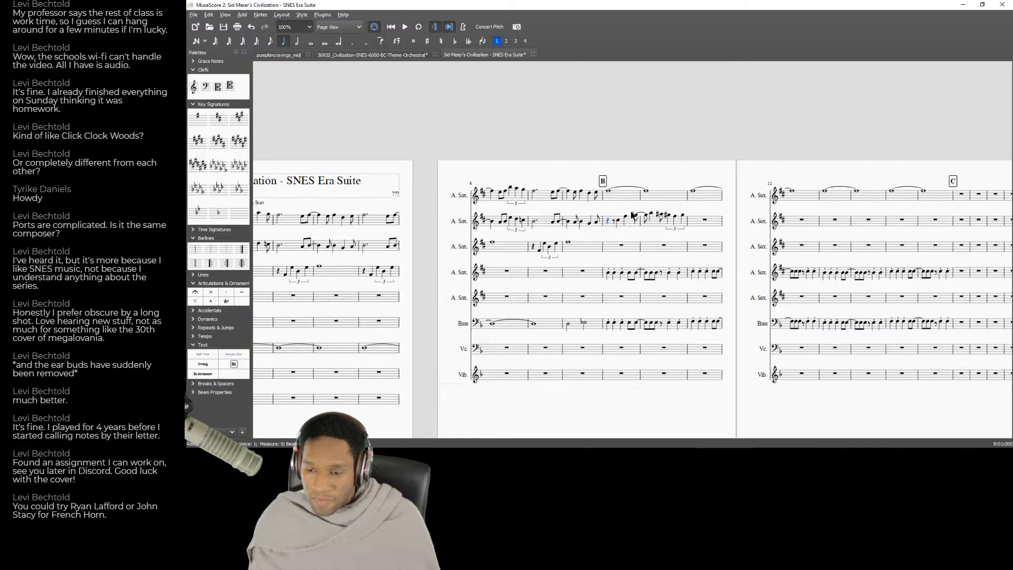
Play back the score from measure 8 across rehearsal mark B.
{"action": "left_click_drag", "start_coordinate": [546, 348], "coordinate": [624, 387]}
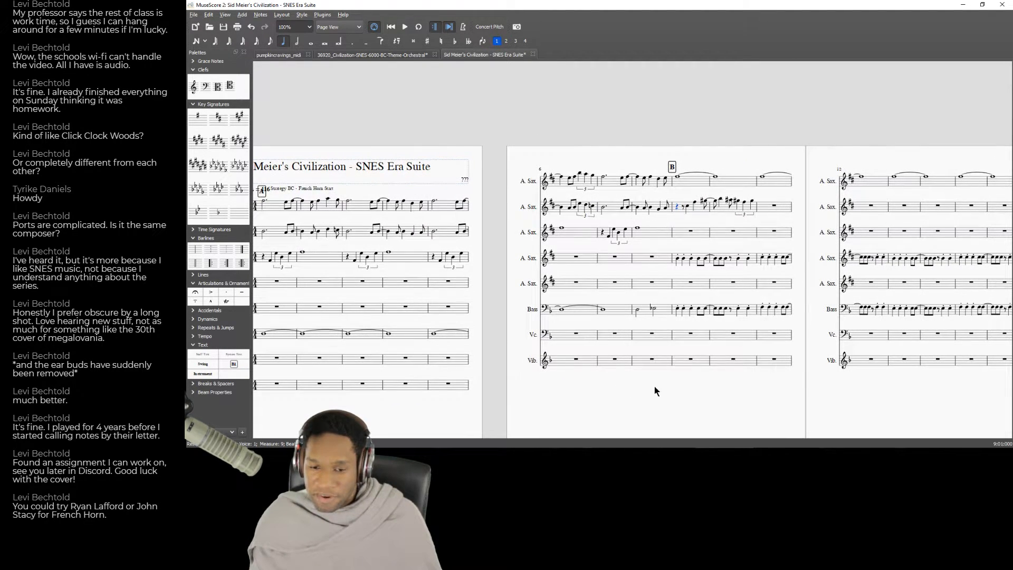
{"action": "left_click_drag", "start_coordinate": [715, 379], "coordinate": [681, 381]}
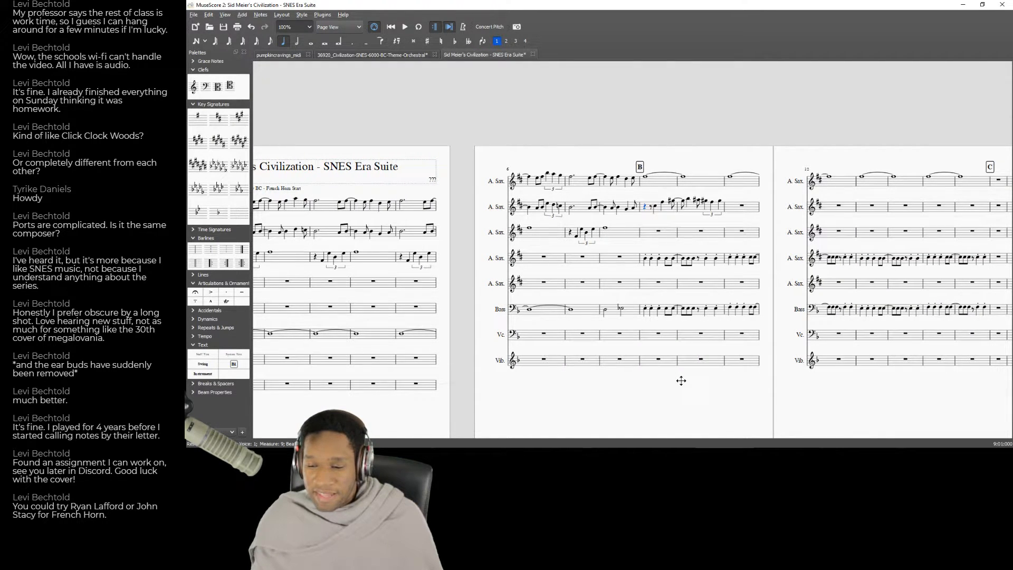
{"action": "left_click", "coordinate": [622, 227]}
{"action": "key", "text": "space"}
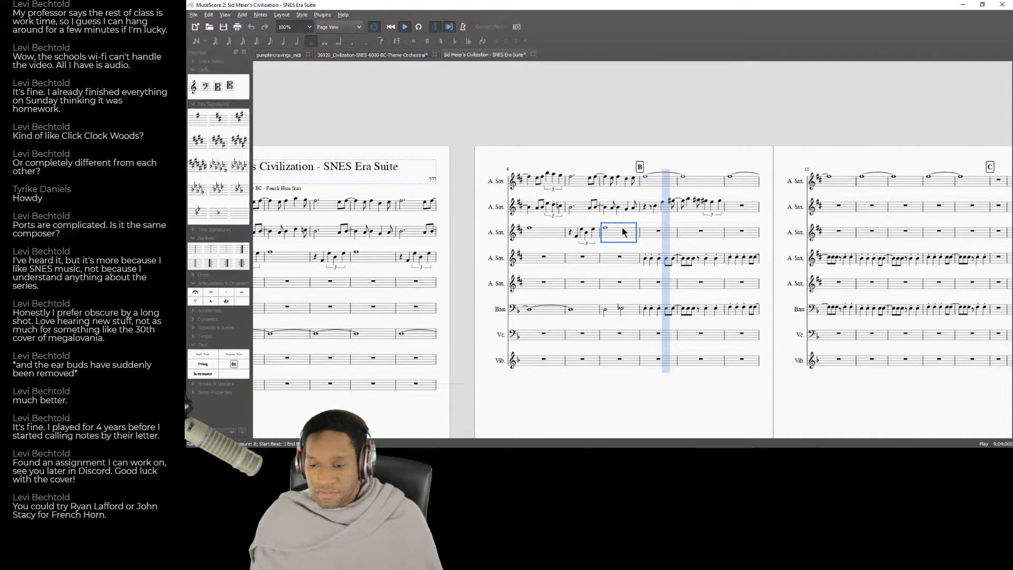
Enter a quarter note at the start of second A. Sax measure 11, raise it an octave and play back the phrase.
{"action": "key", "text": "space"}
{"action": "left_click", "coordinate": [737, 212]}
{"action": "key", "text": "n"}
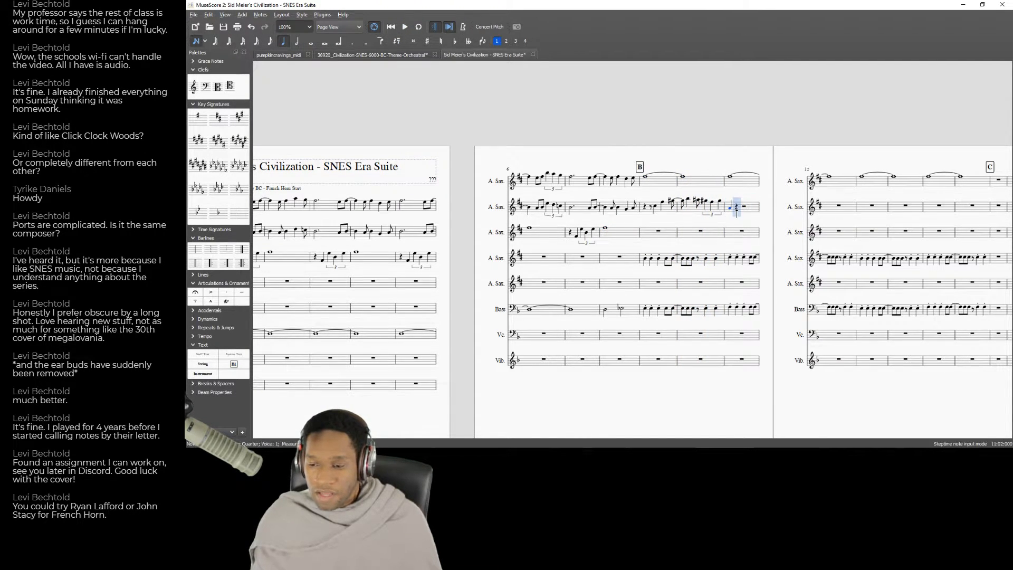
{"action": "key", "text": "Left"}
{"action": "key", "text": "ctrl+Up"}
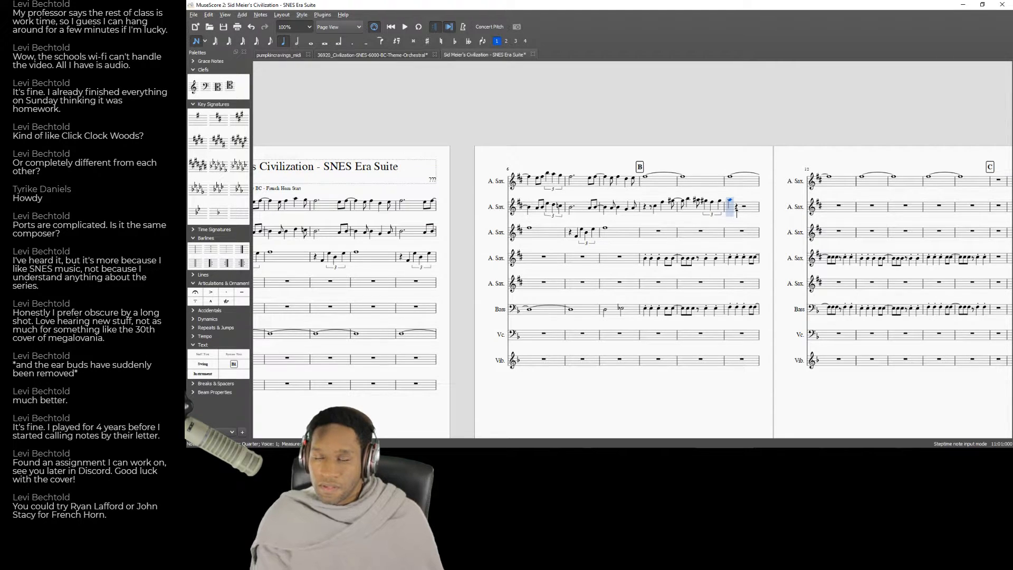
{"action": "key", "text": "Escape"}
{"action": "key", "text": "space"}
{"action": "key", "text": "space"}
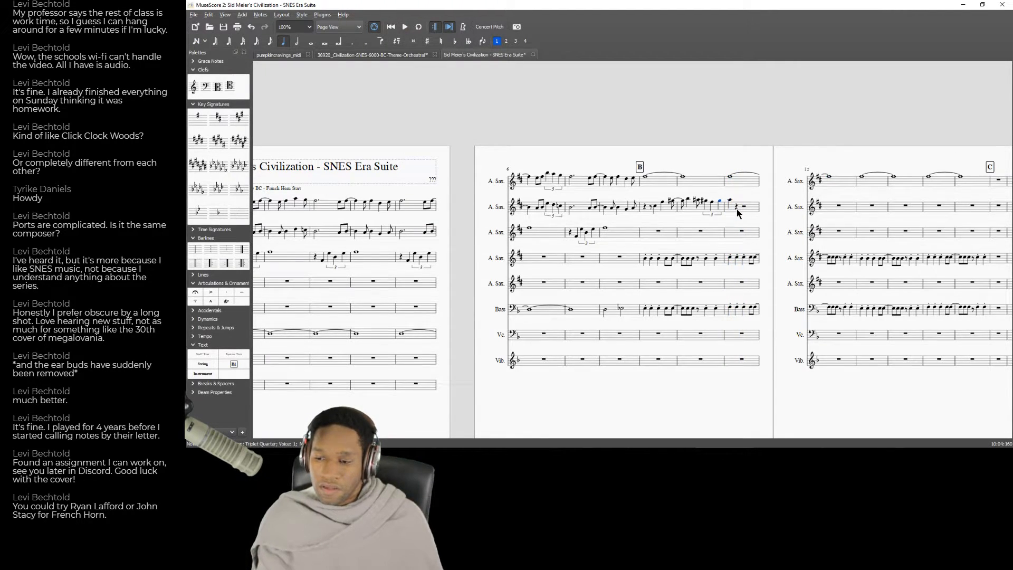
Try the opening note of second A. Sax measure 11 as a half note and play it back.
{"action": "key", "text": "6"}
{"action": "key", "text": "n"}
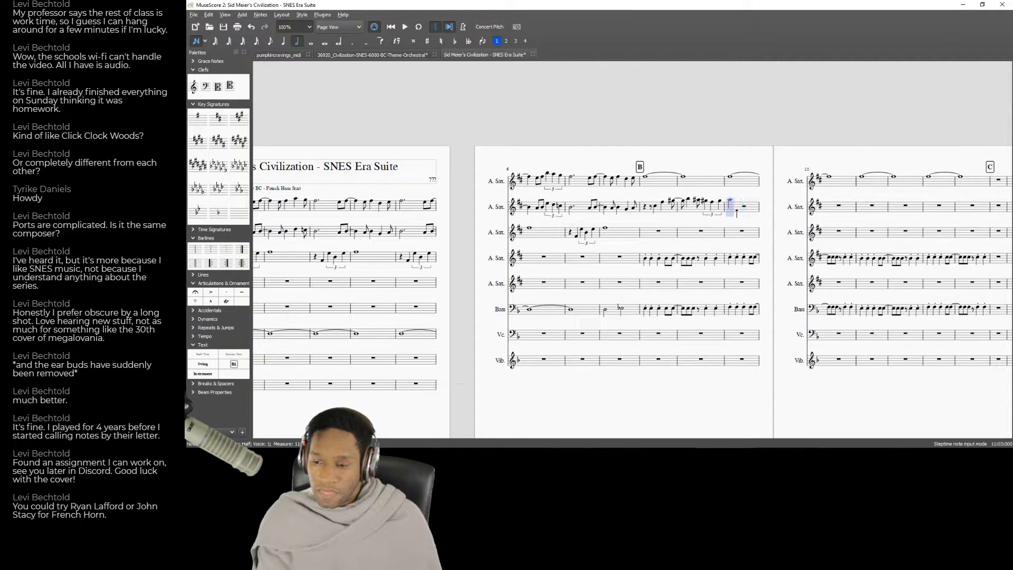
{"action": "key", "text": "Escape"}
{"action": "key", "text": "space"}
{"action": "key", "text": "space"}
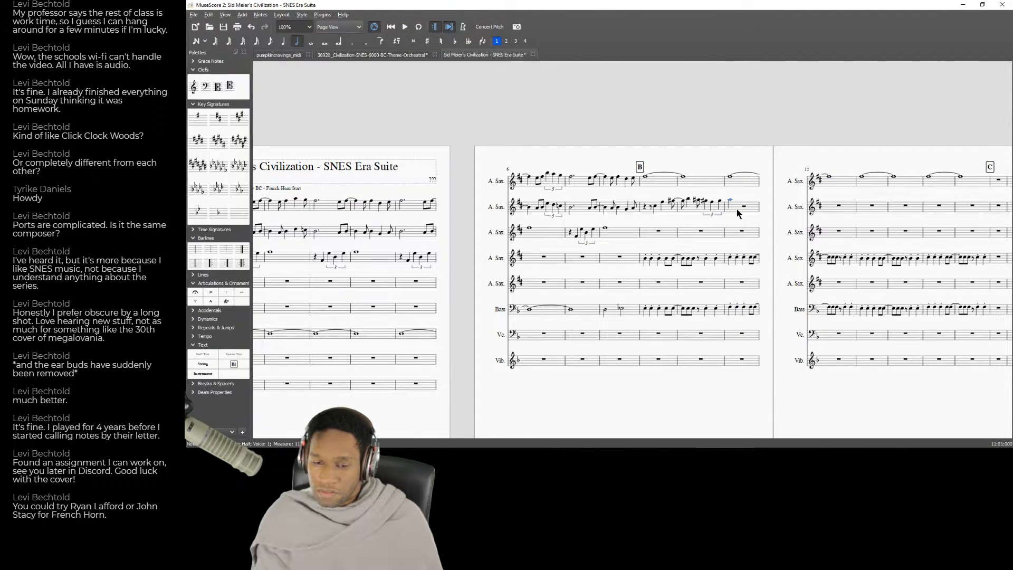
Make the first note of second A. Sax measure 11 a dotted quarter and follow it with a quarter-note G raised a semitone.
{"action": "key", "text": "5"}
{"action": "key", "text": "period"}
{"action": "key", "text": "n"}
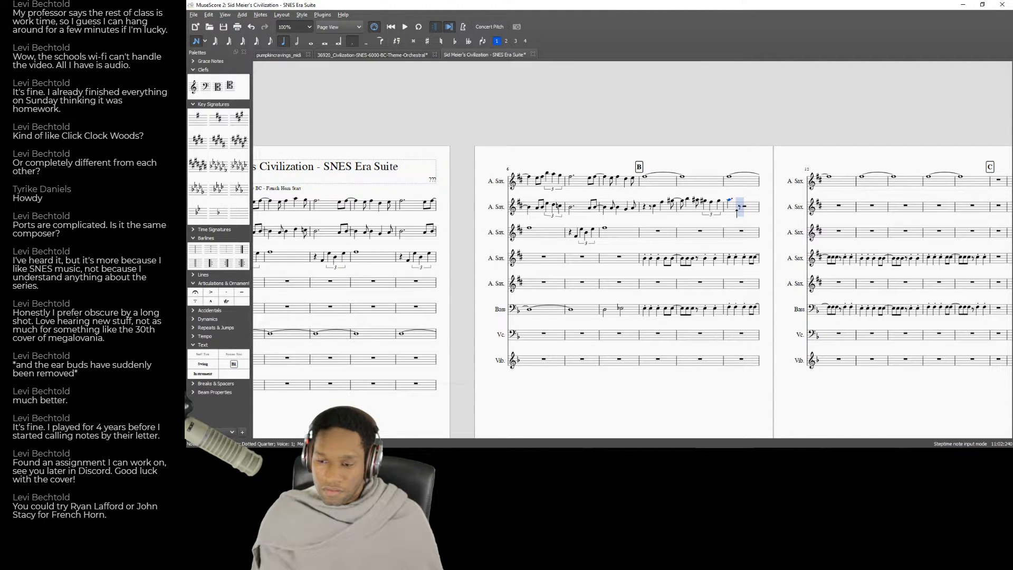
{"action": "key", "text": "4"}
{"action": "key", "text": "5"}
{"action": "key", "text": "g"}
{"action": "key", "text": "Up"}
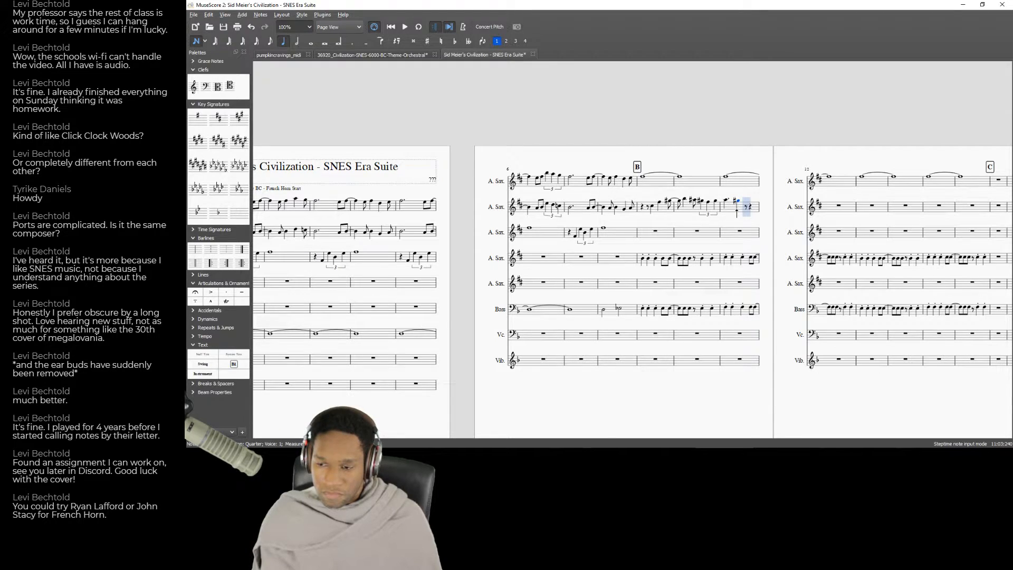
Fill the remainder of second A. Sax measure 11 with eighth notes beginning F and E, and play back the measure.
{"action": "key", "text": "4"}
{"action": "key", "text": "f"}
{"action": "key", "text": "e"}
{"action": "key", "text": "Up"}
{"action": "key", "text": "Down"}
{"action": "key", "text": "space"}
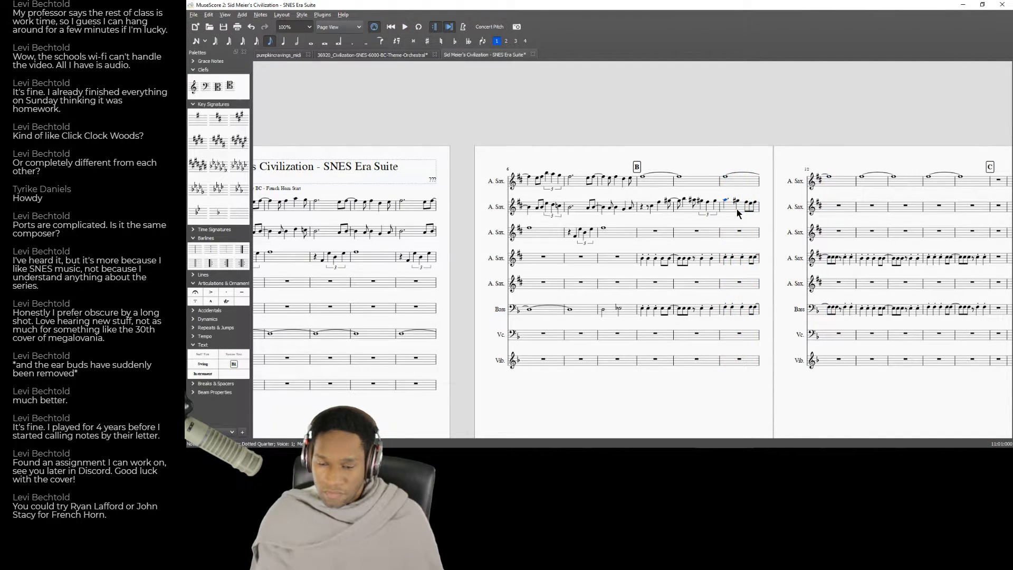
Switch to the Strategy: B.C. recording on YouTube and compare its passage from about 0:16 with second A. Sax measure 11.
{"action": "key", "text": "alt+Tab"}
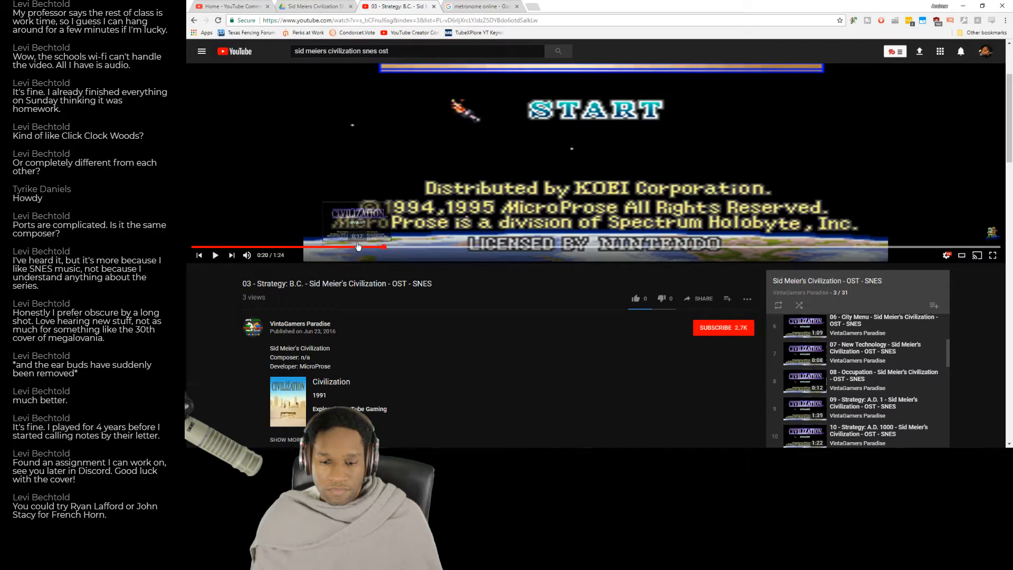
{"action": "key", "text": "alt+Tab"}
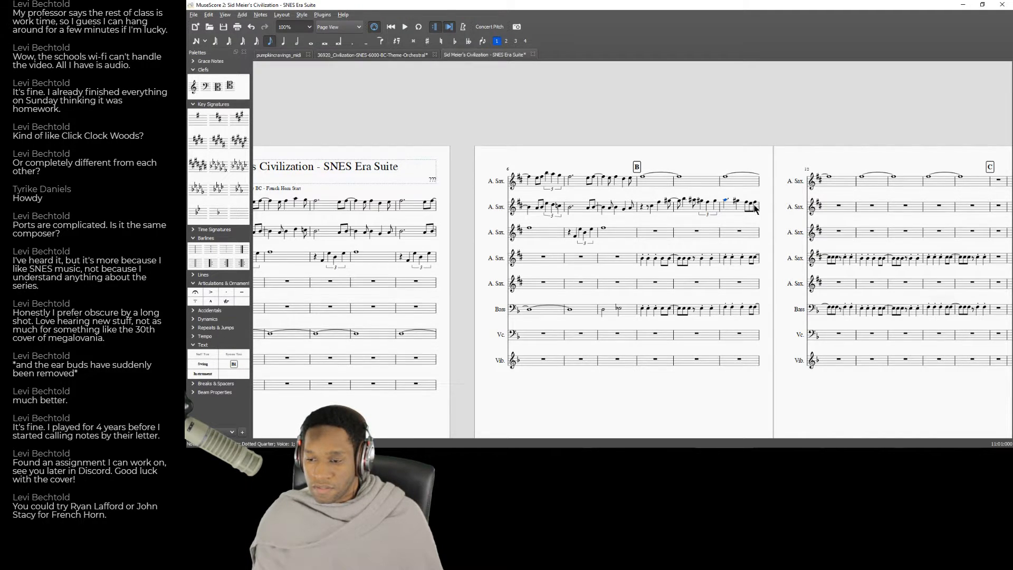
{"action": "key", "text": "alt+Tab"}
{"action": "left_click", "coordinate": [774, 209]}
{"action": "key", "text": "alt+Tab"}
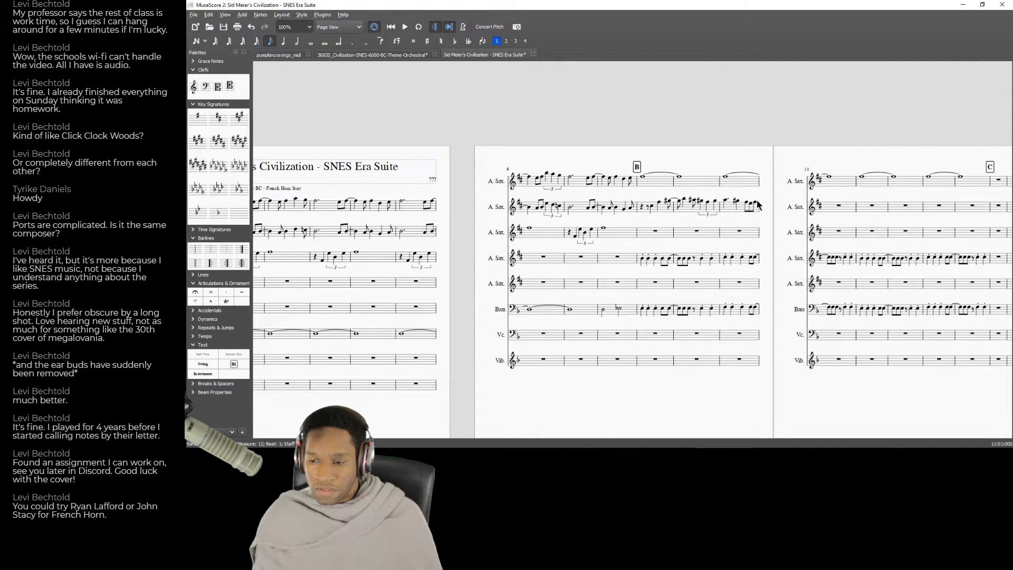
{"action": "key", "text": "alt+Tab"}
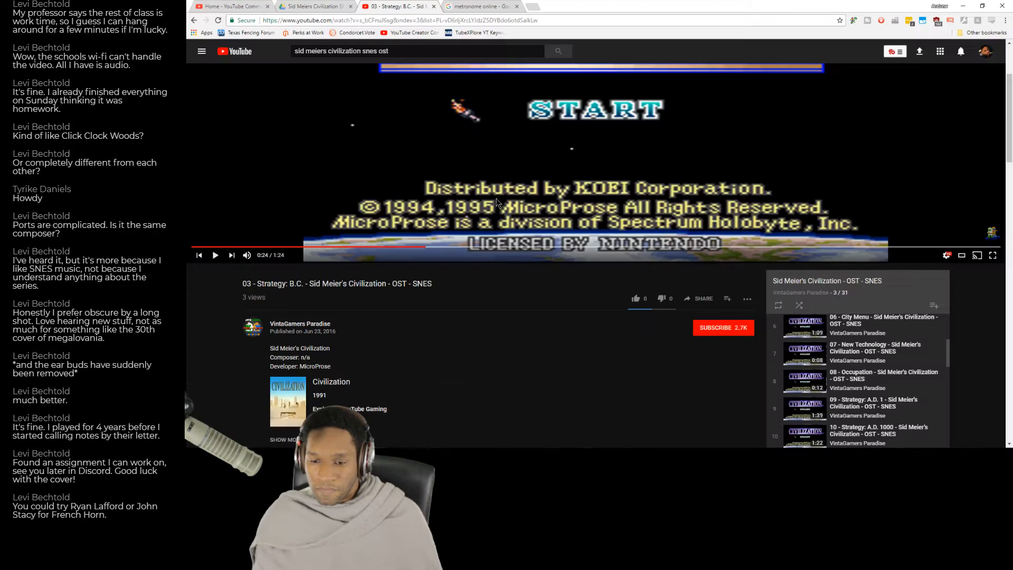
{"action": "left_click", "coordinate": [346, 247]}
{"action": "left_click", "coordinate": [397, 204]}
{"action": "key", "text": "alt+Tab"}
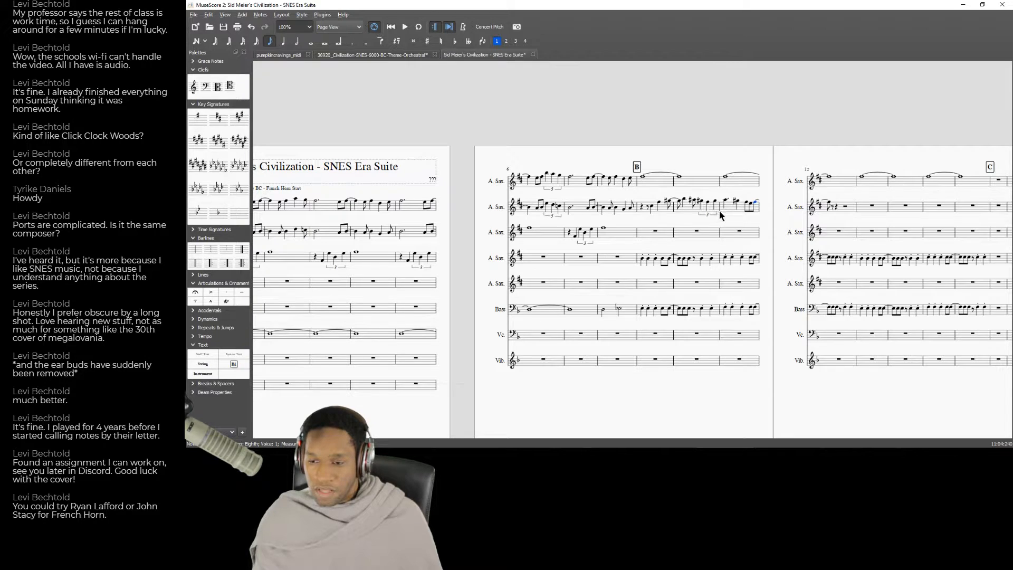
Replay the recording from 0:17 and play back the score from rehearsal mark B to compare them.
{"action": "key", "text": "alt+Tab"}
{"action": "left_click", "coordinate": [361, 246]}
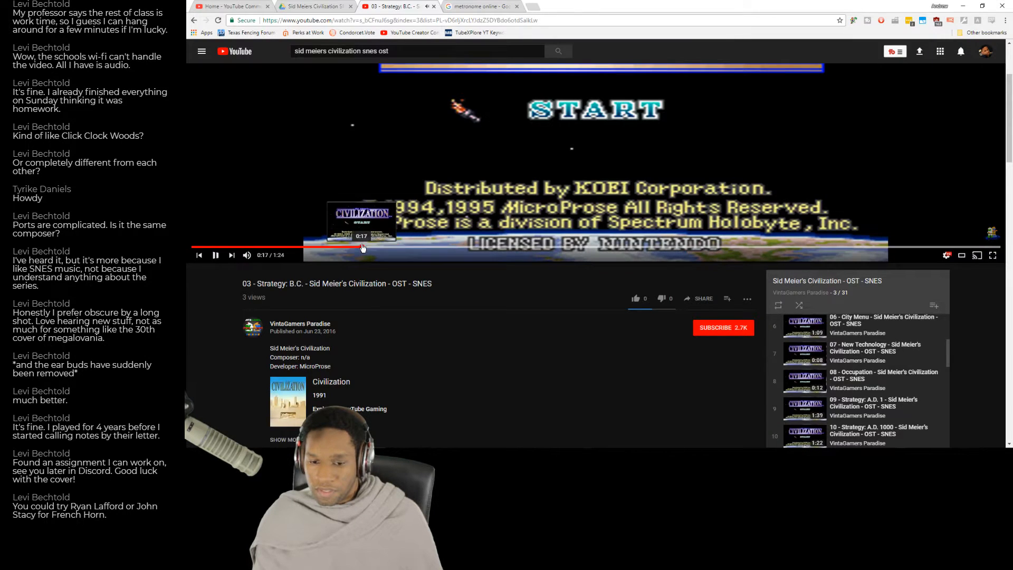
{"action": "key", "text": "alt+Tab"}
{"action": "left_click", "coordinate": [663, 239]}
{"action": "key", "text": "space"}
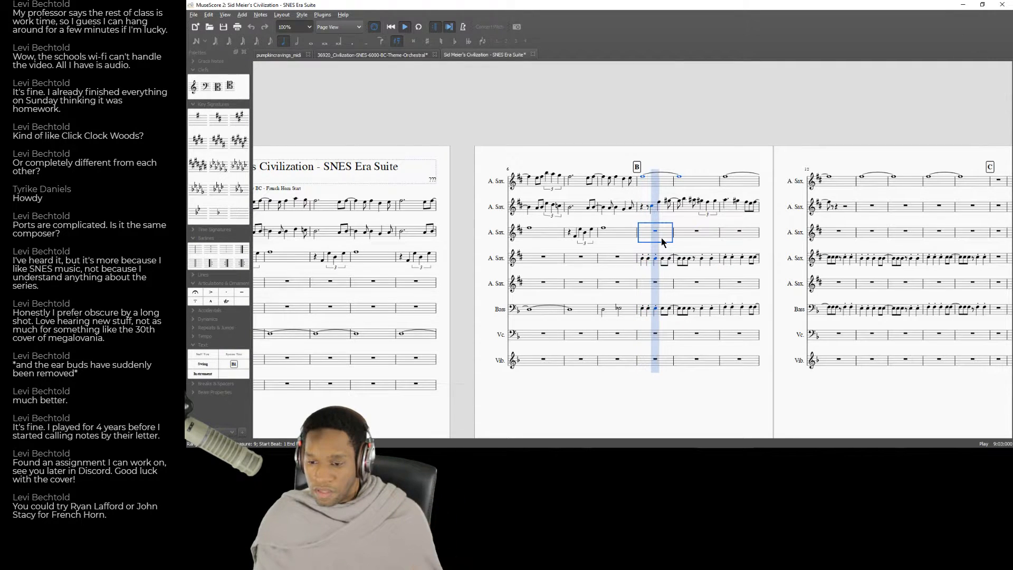
{"action": "key", "text": "alt+Tab"}
{"action": "left_click", "coordinate": [551, 192]}
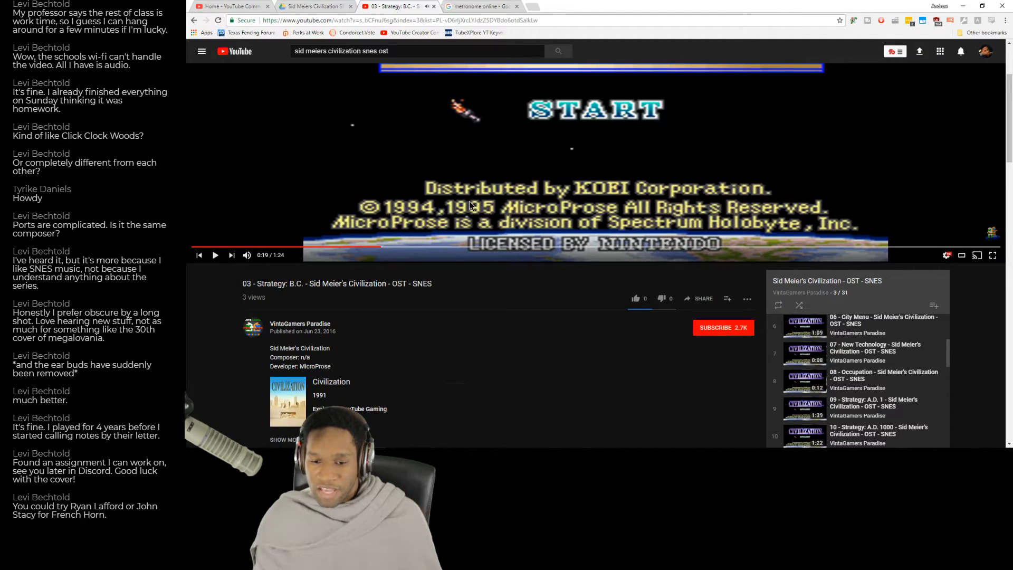
Return to the beginning of the score and play it back from measure 2 as a reference.
{"action": "key", "text": "alt+Tab"}
{"action": "key", "text": "alt+Tab"}
{"action": "key", "text": "alt+Tab"}
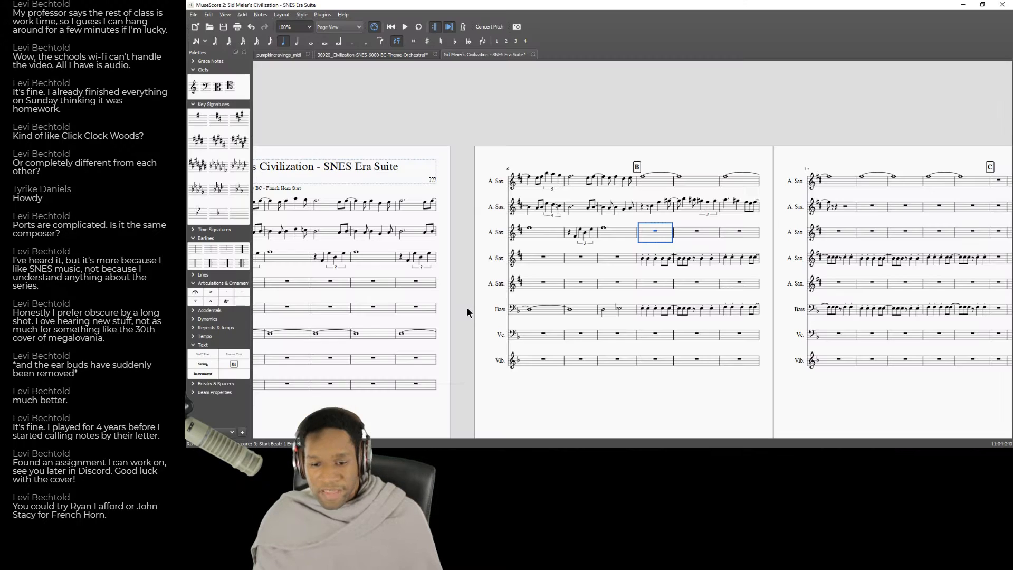
{"action": "scroll", "coordinate": [627, 387], "scroll_direction": "left", "scroll_amount": 5}
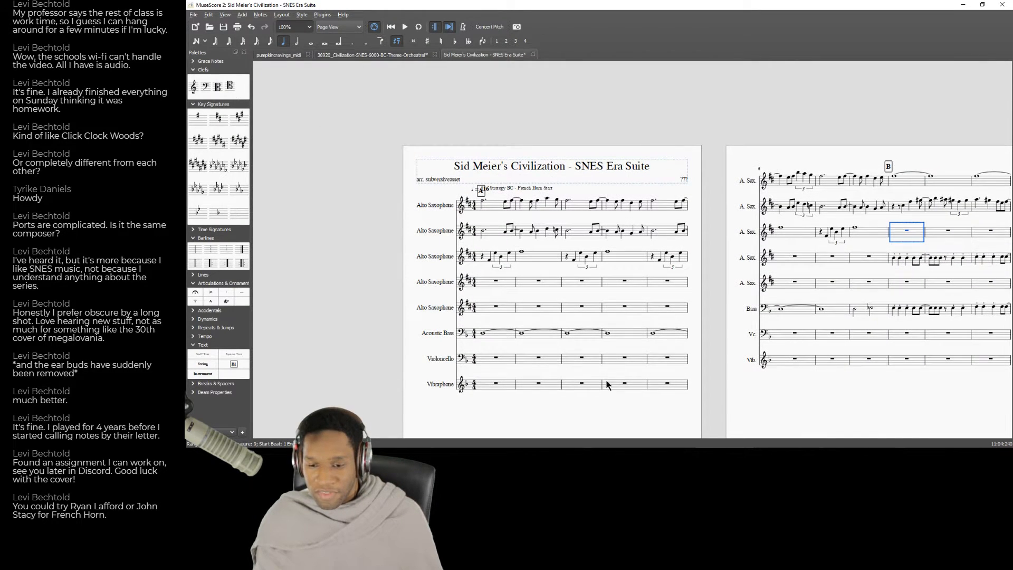
{"action": "key", "text": "alt+Tab"}
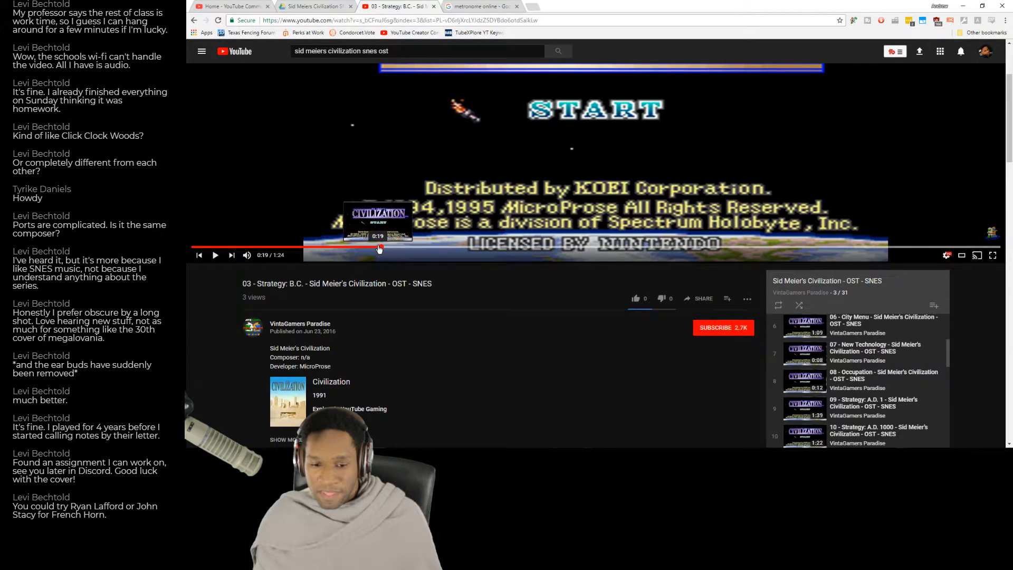
{"action": "key", "text": "alt+Tab"}
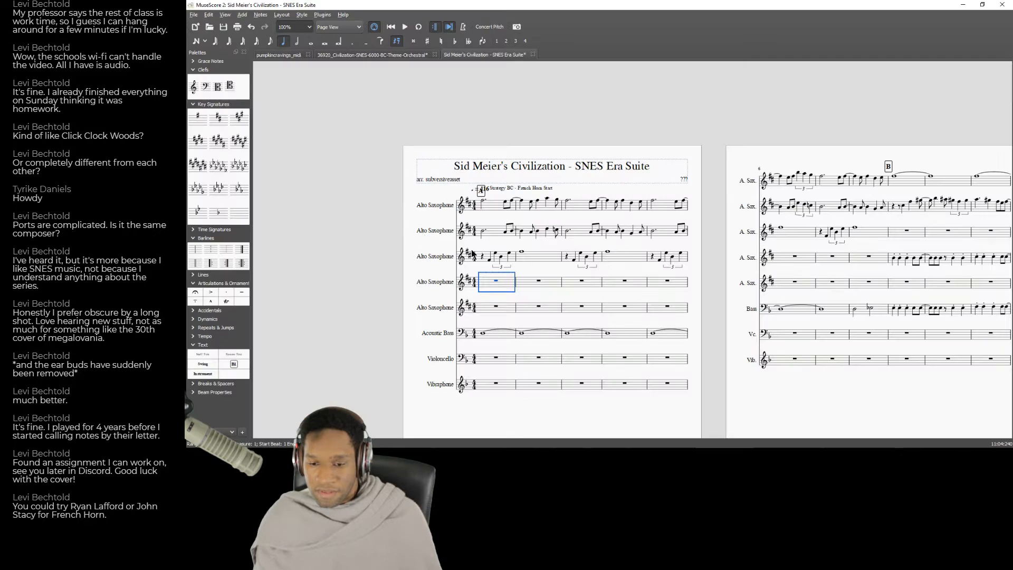
{"action": "left_click", "coordinate": [529, 284]}
{"action": "key", "text": "space"}
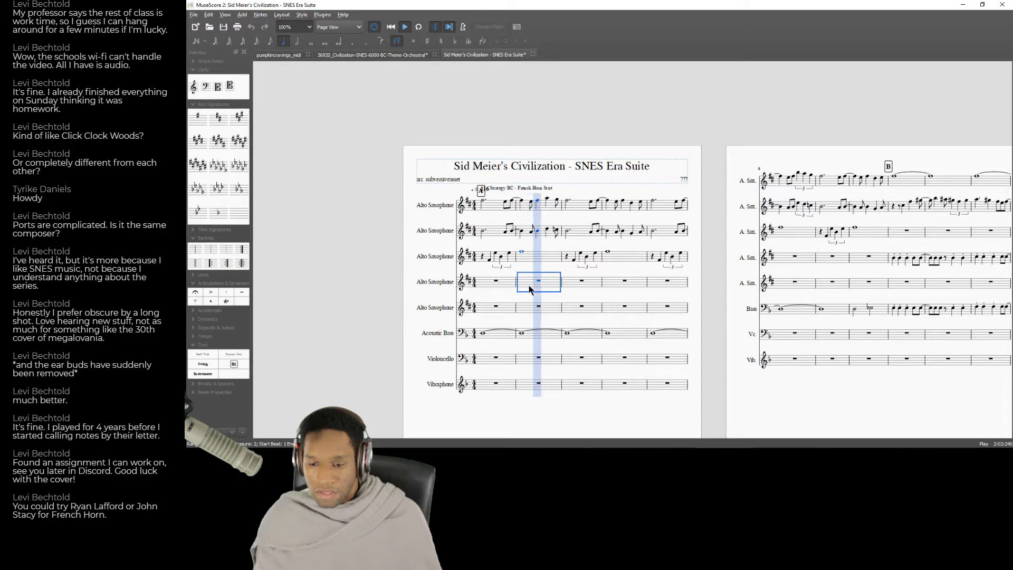
{"action": "key", "text": "space"}
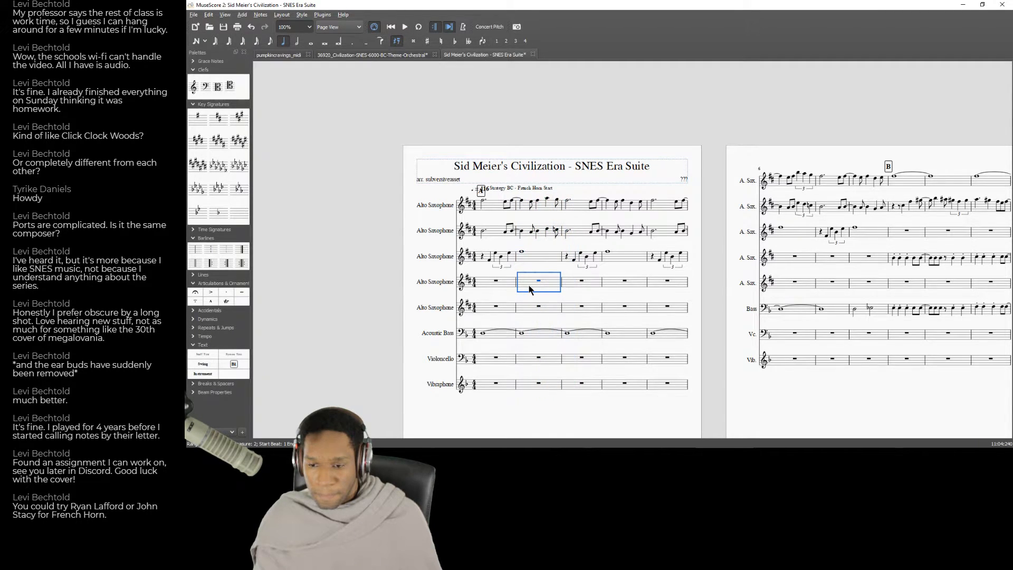
Compare the first Acoustic Bass note of the score with the opening of the recording.
{"action": "key", "text": "alt+Tab"}
{"action": "key", "text": "alt+Tab"}
{"action": "left_click", "coordinate": [483, 334]}
{"action": "key", "text": "alt+Tab"}
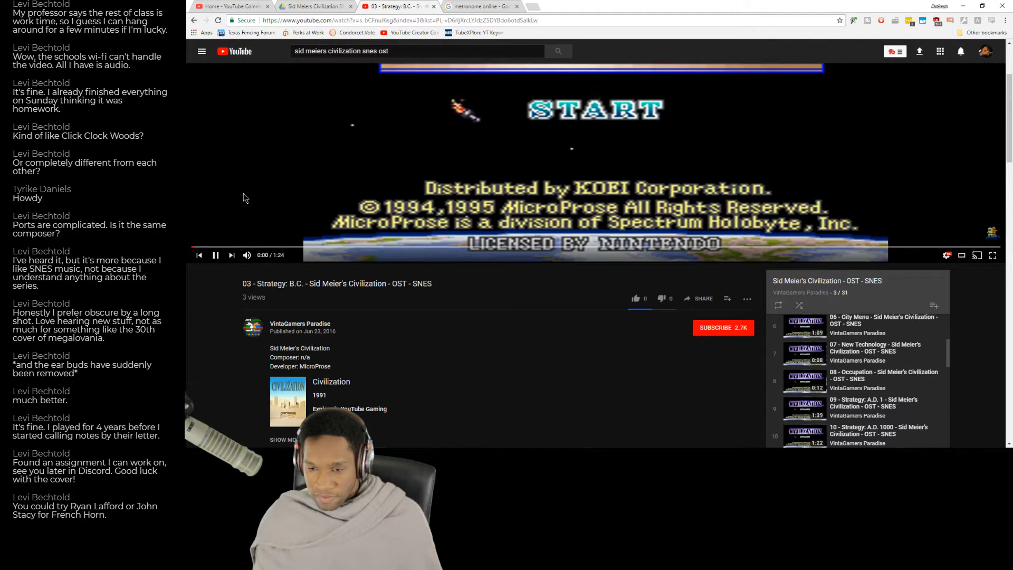
{"action": "key", "text": "alt+Tab"}
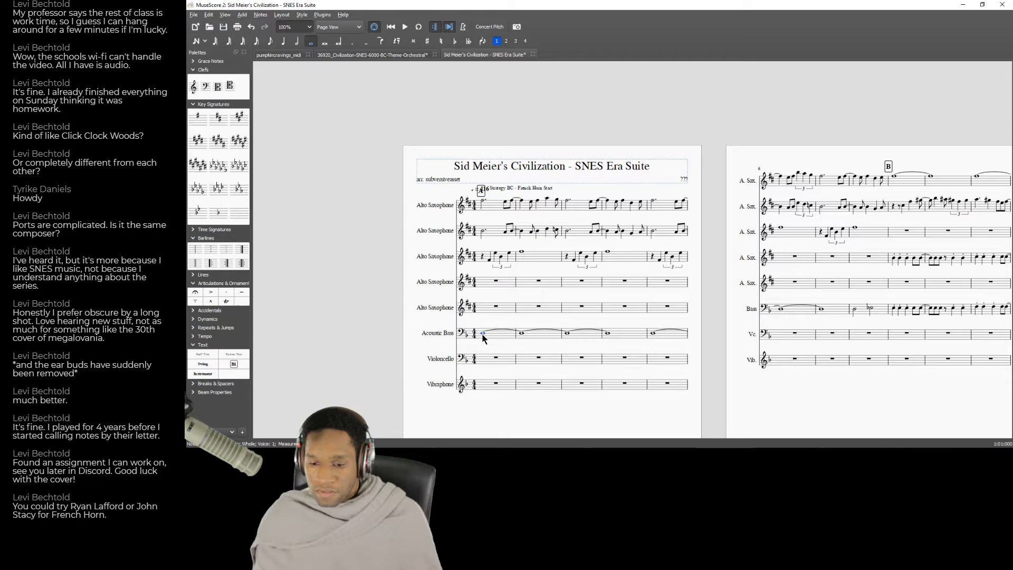
Try the opening tied Acoustic Bass note a semitone up and down to judge its pitch by ear.
{"action": "key", "text": "Up"}
{"action": "key", "text": "Down"}
{"action": "key", "text": "Down"}
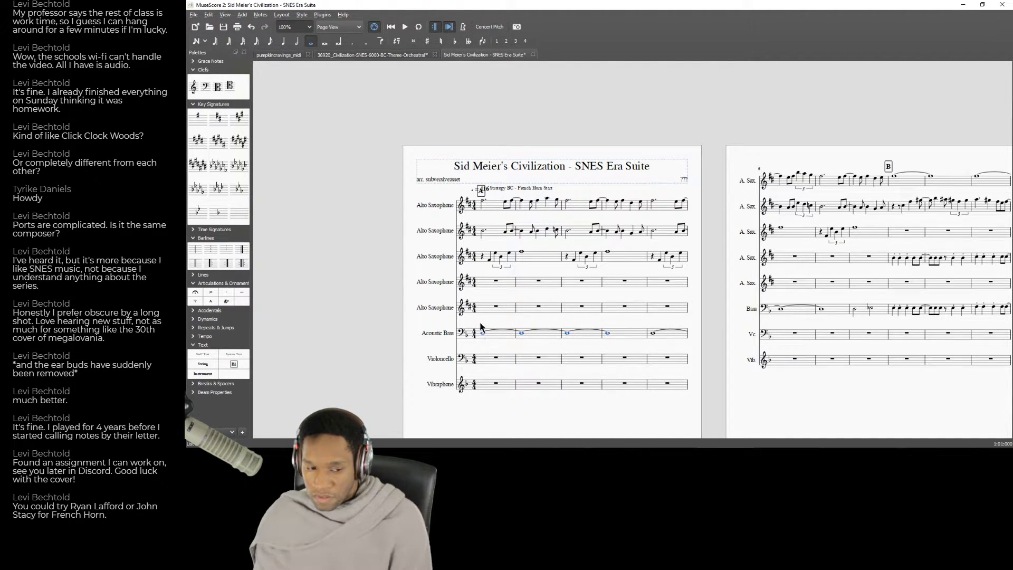
Replay the opening of the Strategy: B.C. recording and check it against the Alto Saxophone entries in measure 1.
{"action": "key", "text": "alt+Tab"}
{"action": "left_click", "coordinate": [192, 247]}
{"action": "left_click", "coordinate": [317, 211]}
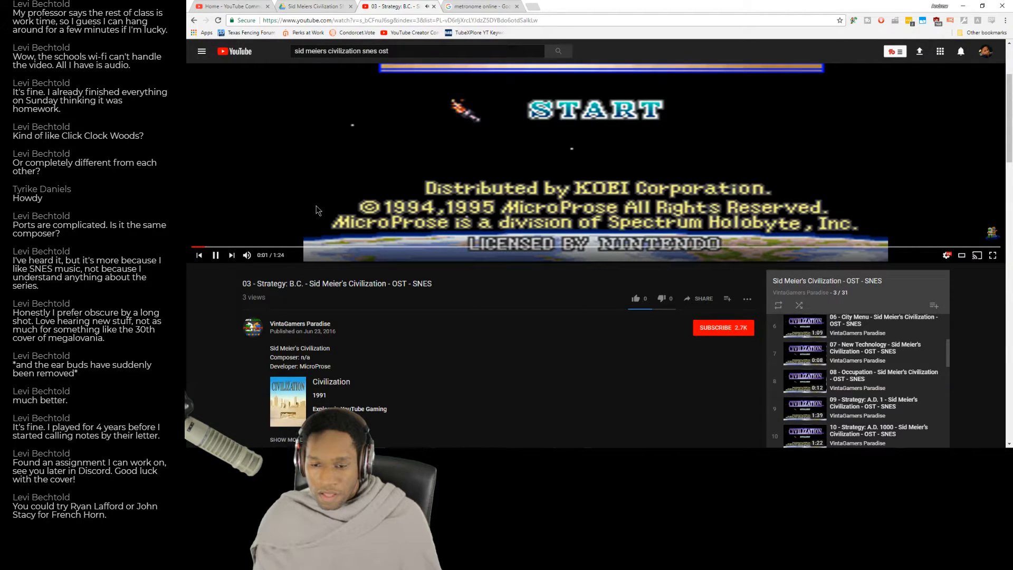
{"action": "key", "text": "alt+Tab"}
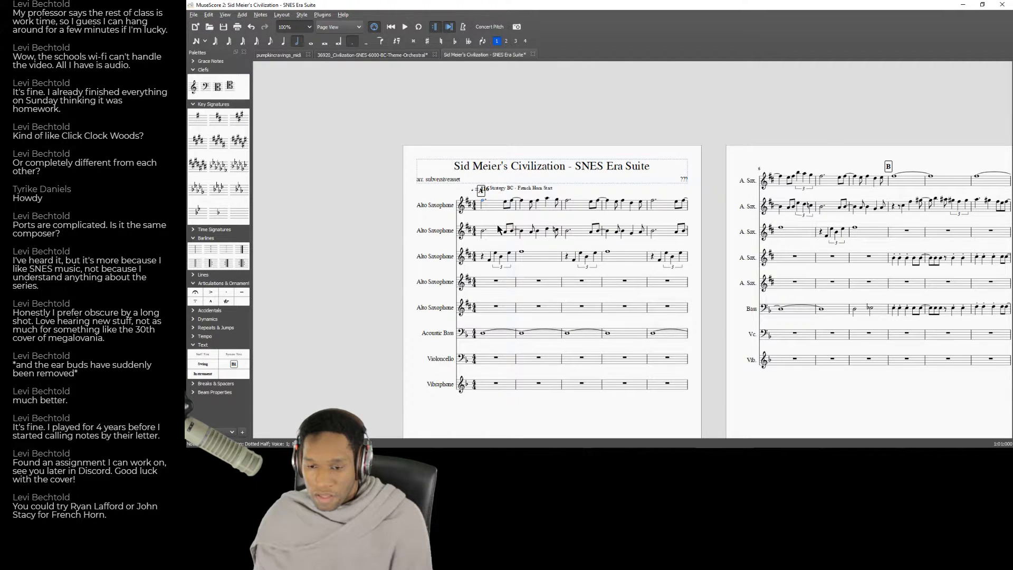
{"action": "key", "text": "alt+Tab"}
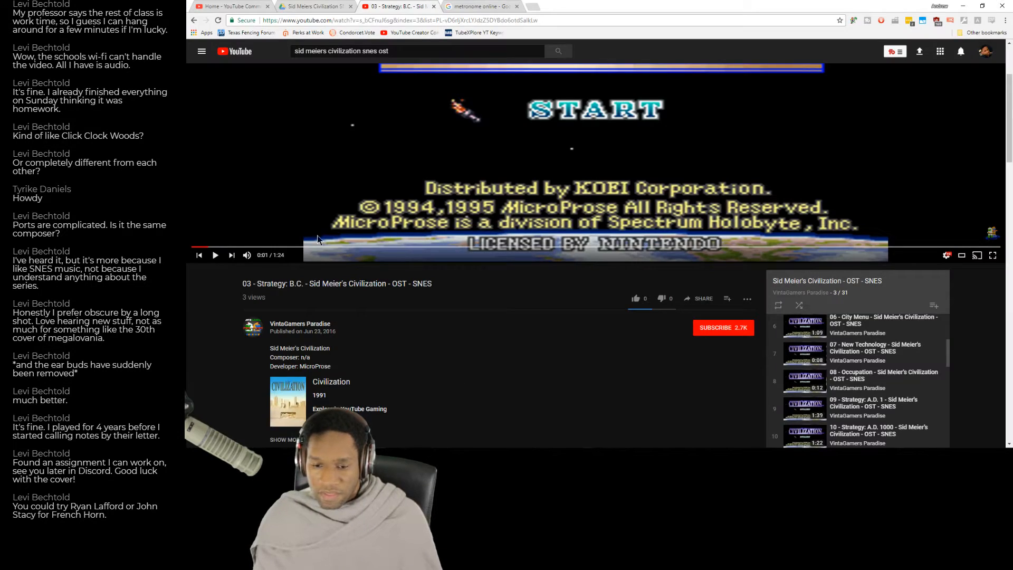
{"action": "left_click", "coordinate": [328, 199]}
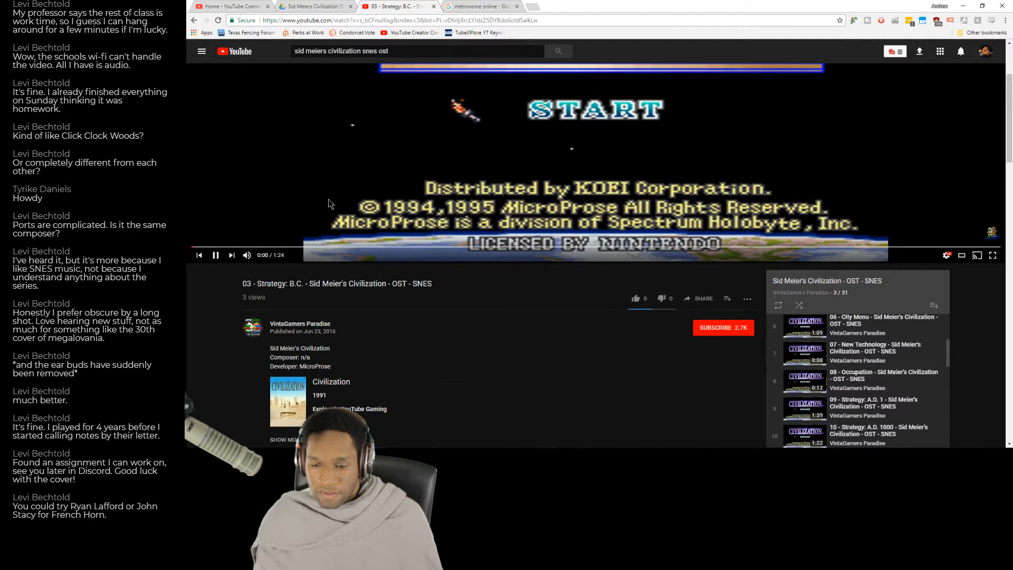
{"action": "key", "text": "alt+Tab"}
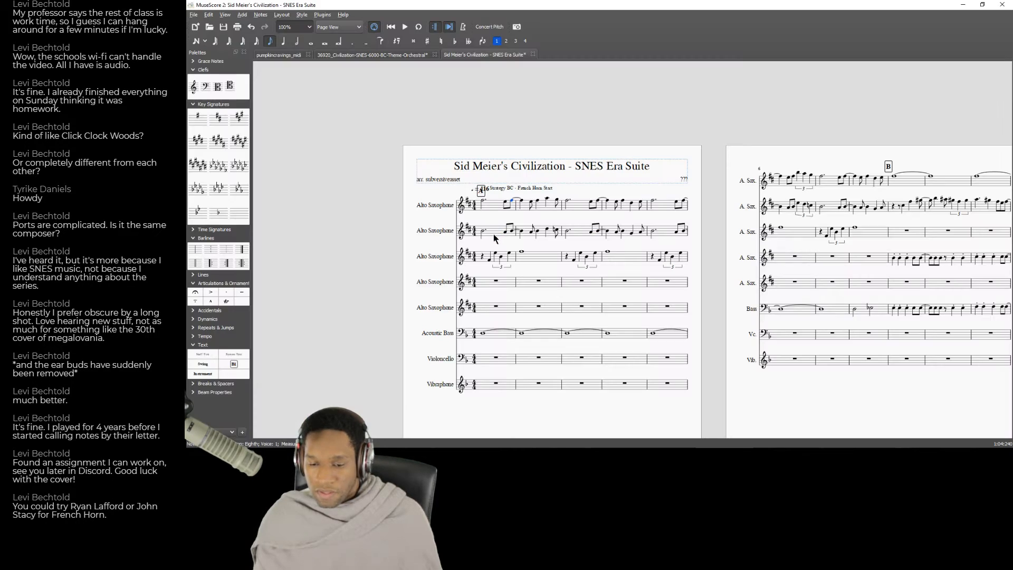
Sound the third Alto Saxophone's first quarter note, play back measure 1 and compare it with the recording.
{"action": "left_click", "coordinate": [490, 260]}
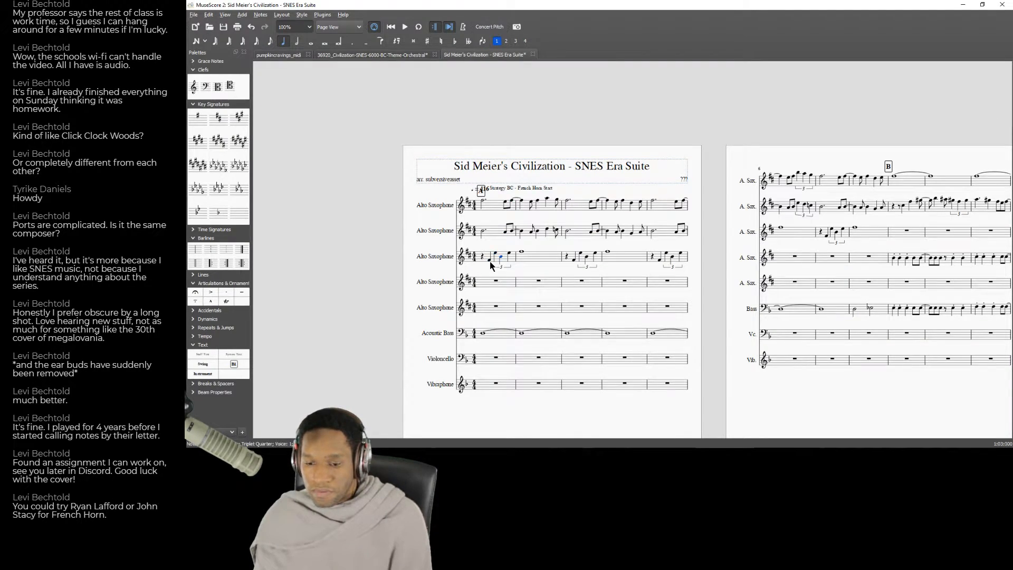
{"action": "left_click", "coordinate": [490, 261]}
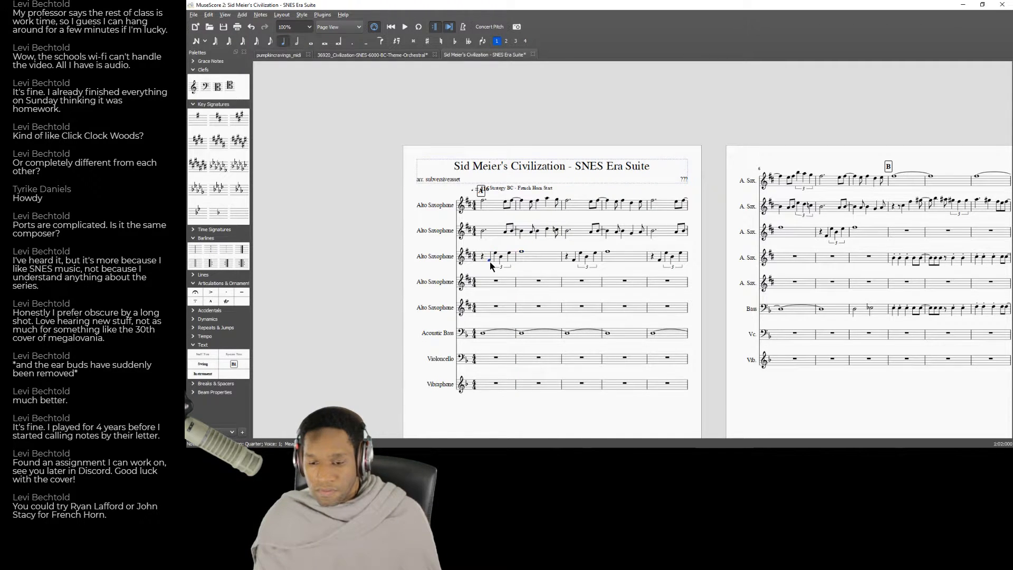
{"action": "left_click", "coordinate": [493, 279]}
{"action": "key", "text": "space"}
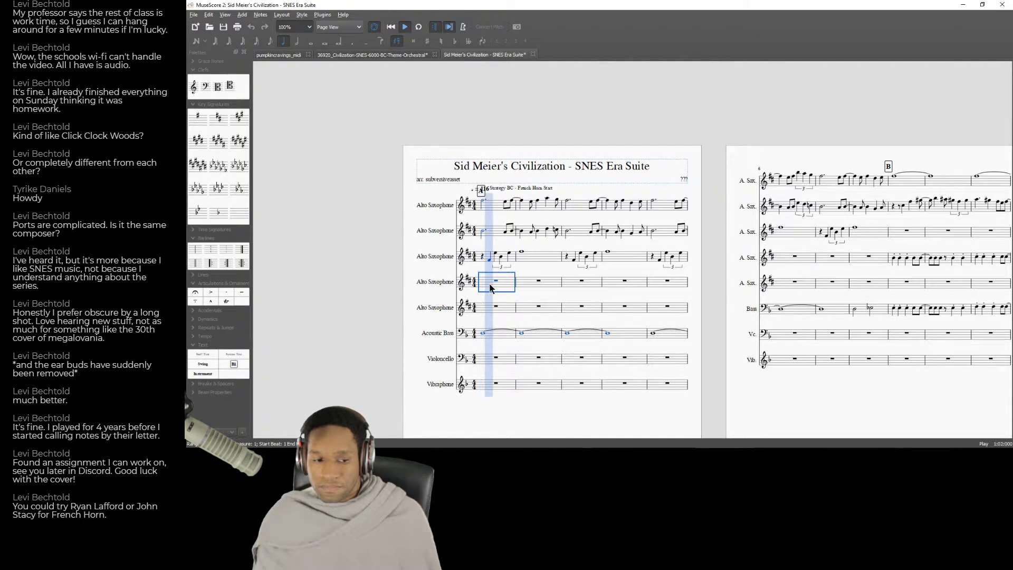
{"action": "key", "text": "space"}
{"action": "key", "text": "alt+Tab"}
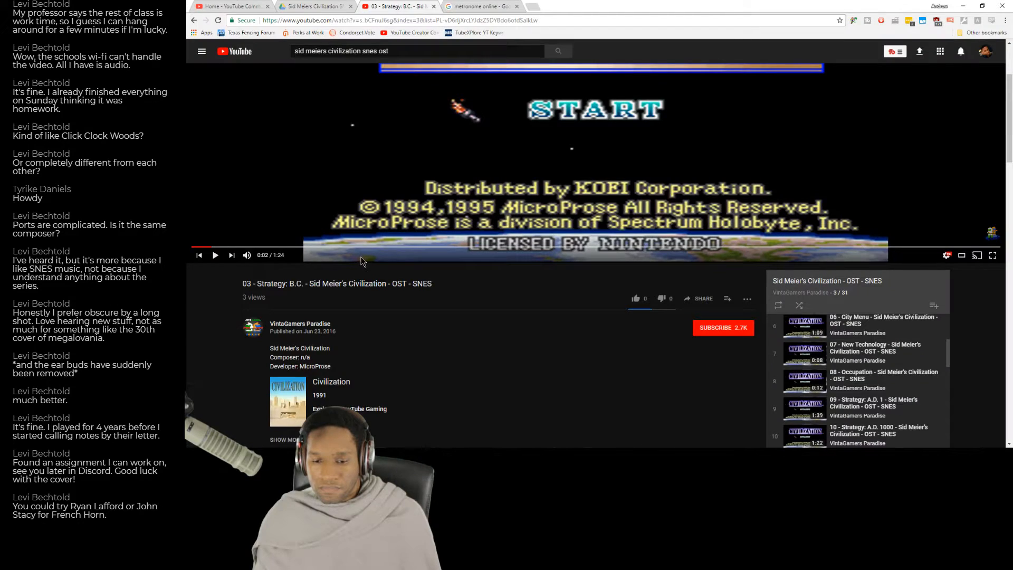
{"action": "key", "text": "alt+Tab"}
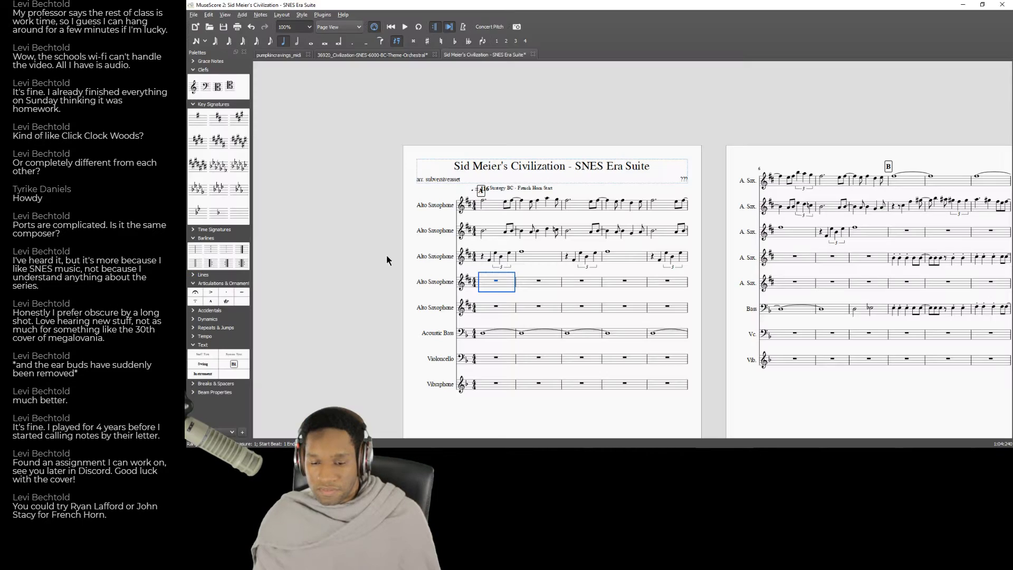
Play the score briefly from measure 2, compare it with the Strategy: B.C. recording in the browser, and look over the video's description.
{"action": "left_click", "coordinate": [532, 285]}
{"action": "key", "text": "space"}
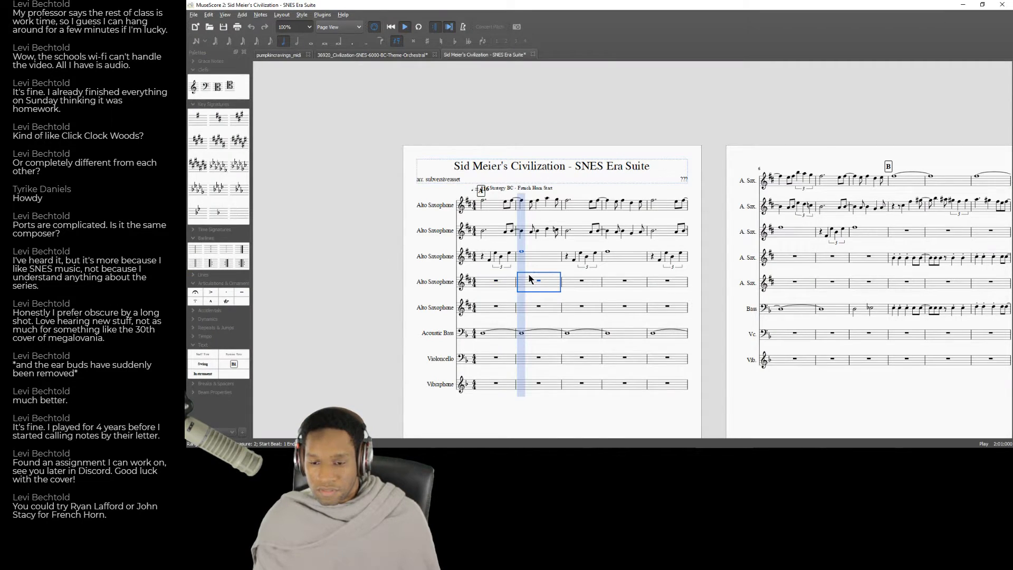
{"action": "key", "text": "alt+Tab"}
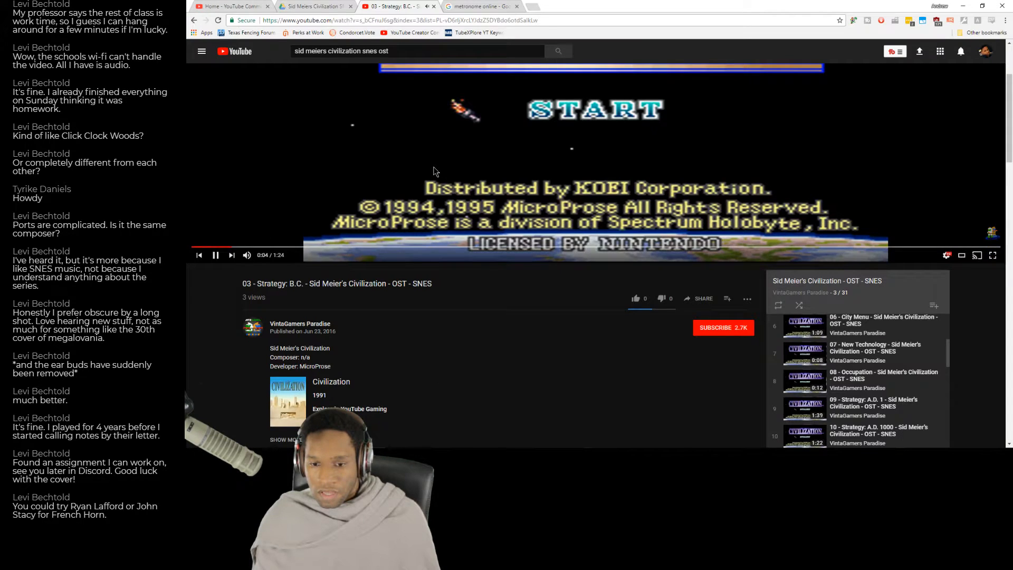
{"action": "scroll", "coordinate": [461, 285], "scroll_direction": "down", "scroll_amount": 3}
{"action": "left_click", "coordinate": [294, 224]}
{"action": "scroll", "coordinate": [484, 230], "scroll_direction": "down", "scroll_amount": 2}
{"action": "scroll", "coordinate": [488, 232], "scroll_direction": "up", "scroll_amount": 8}
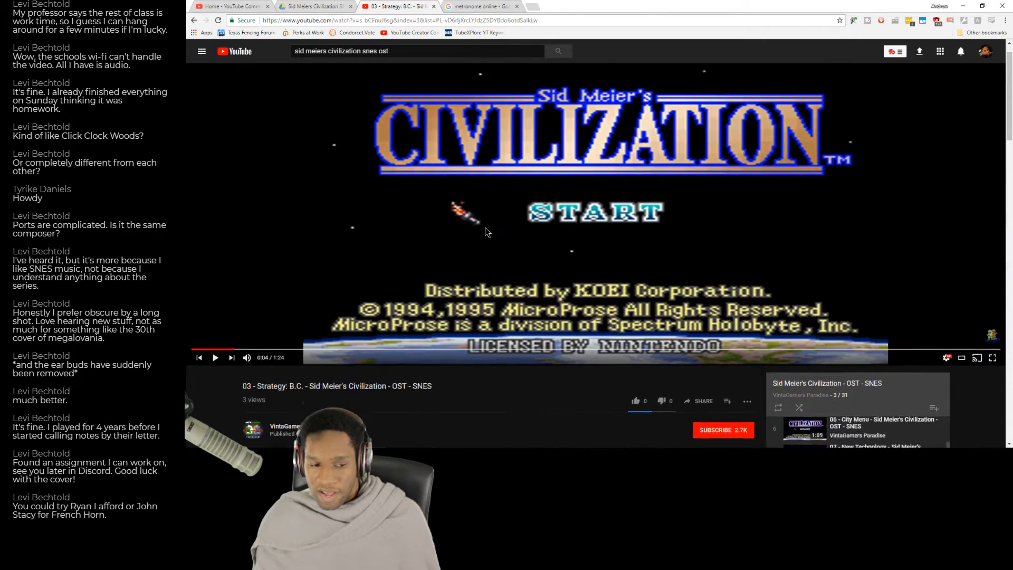
{"action": "scroll", "coordinate": [486, 233], "scroll_direction": "up", "scroll_amount": 1}
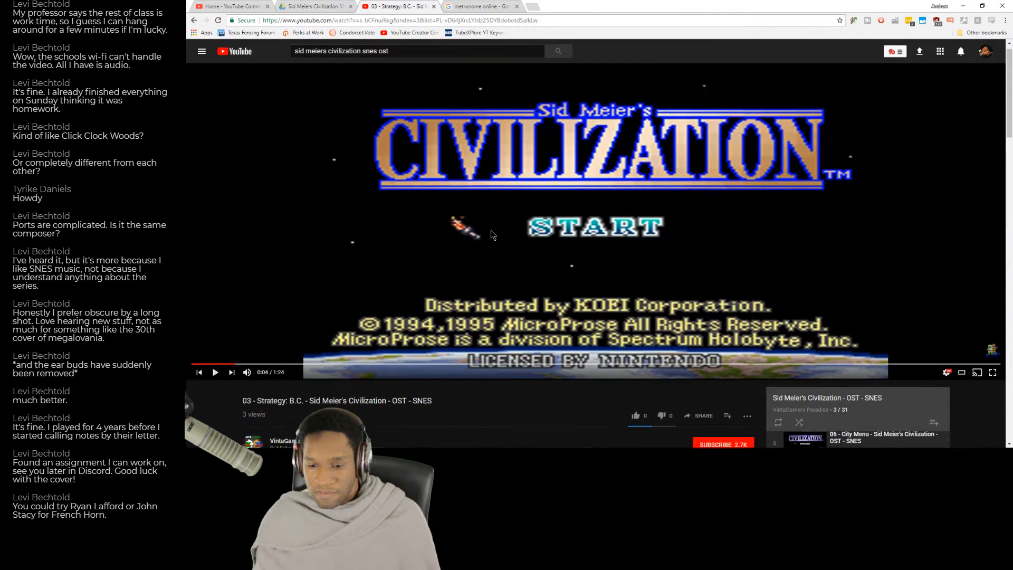
{"action": "scroll", "coordinate": [490, 232], "scroll_direction": "down", "scroll_amount": 4}
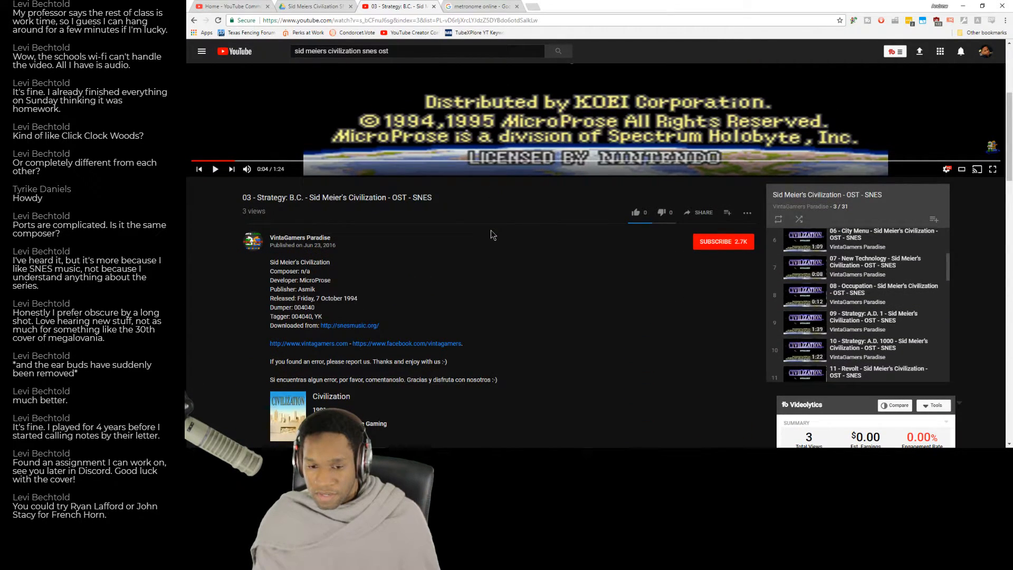
Play the score from measure 1 into section B and replay the Strategy: B.C. recording from near its beginning for comparison.
{"action": "key", "text": "alt+Tab"}
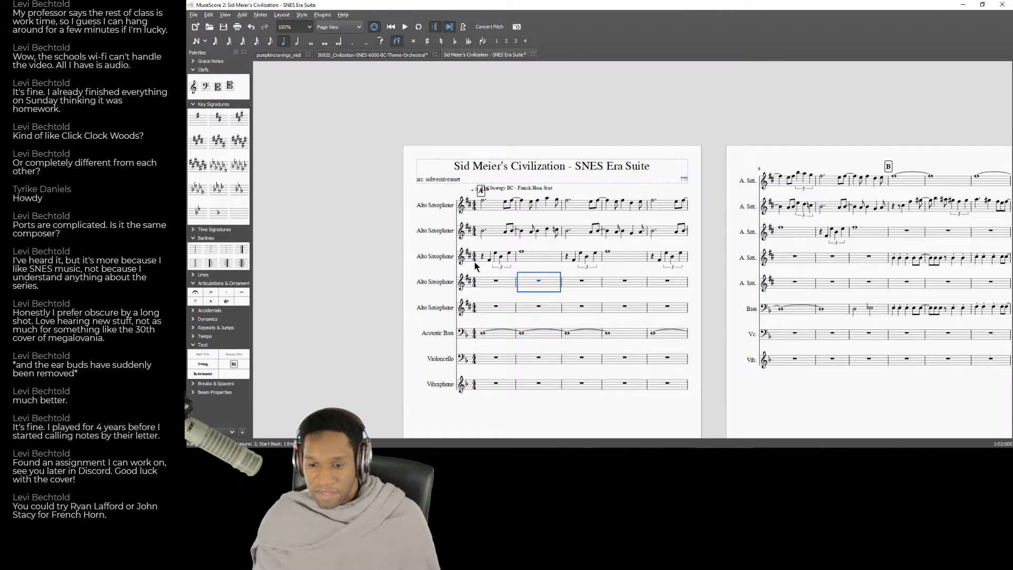
{"action": "left_click", "coordinate": [495, 280]}
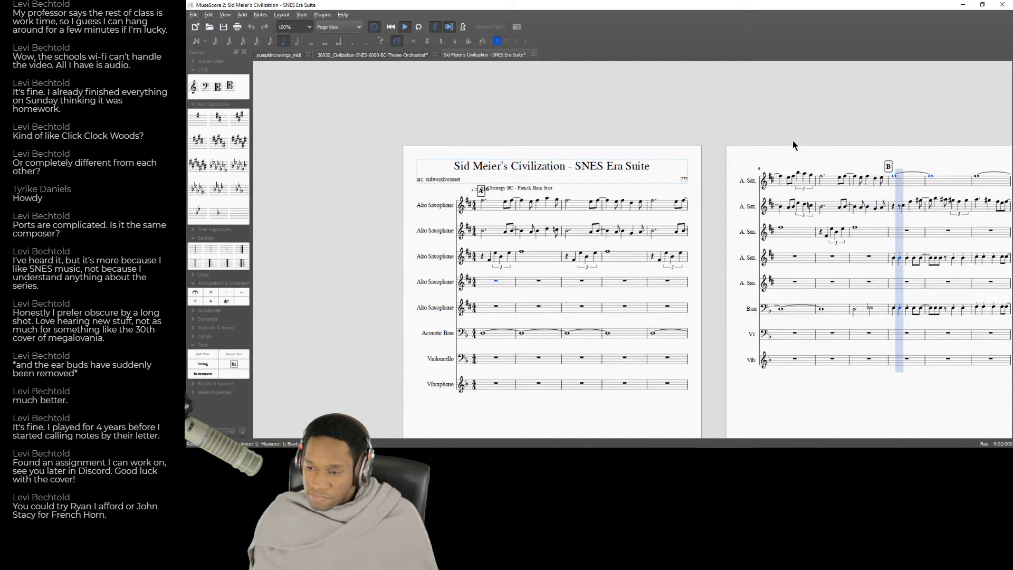
{"action": "key", "text": "space"}
{"action": "key", "text": "alt+Tab"}
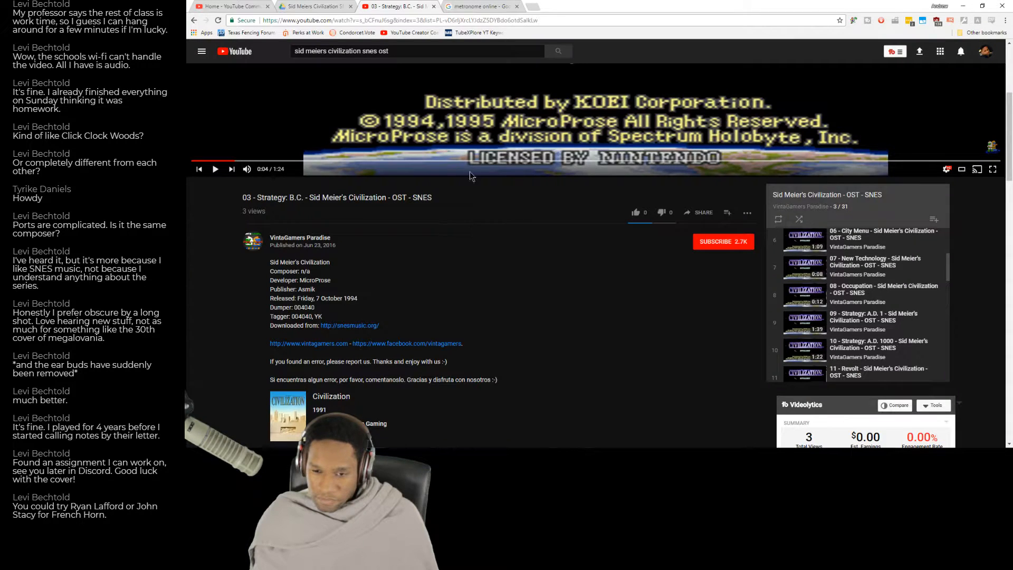
{"action": "left_click", "coordinate": [207, 160]}
{"action": "left_click", "coordinate": [268, 136]}
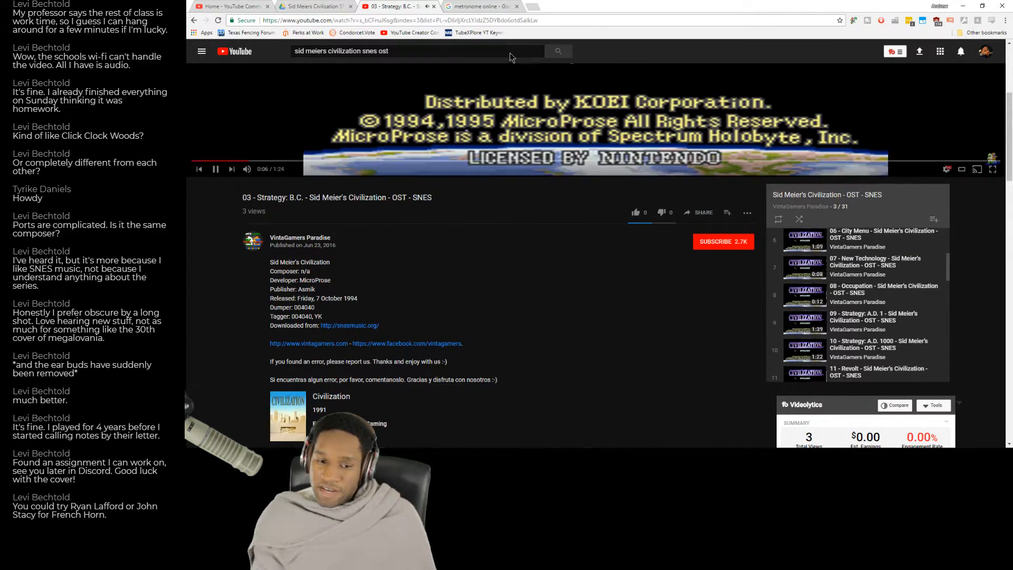
Follow the playing recording against the written parts of sections B and C in the score.
{"action": "key", "text": "alt+Tab"}
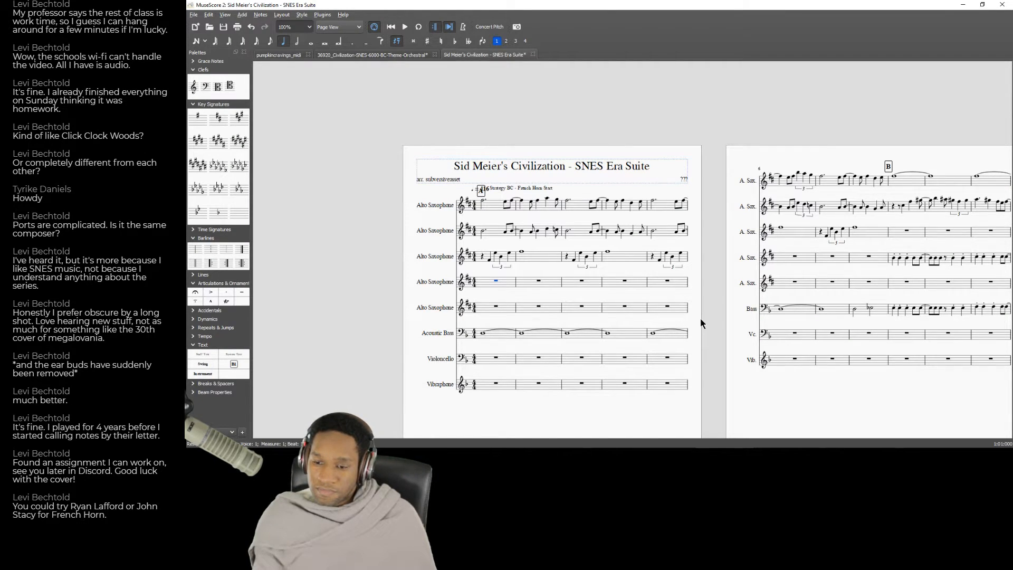
{"action": "left_click_drag", "start_coordinate": [726, 371], "coordinate": [610, 370]}
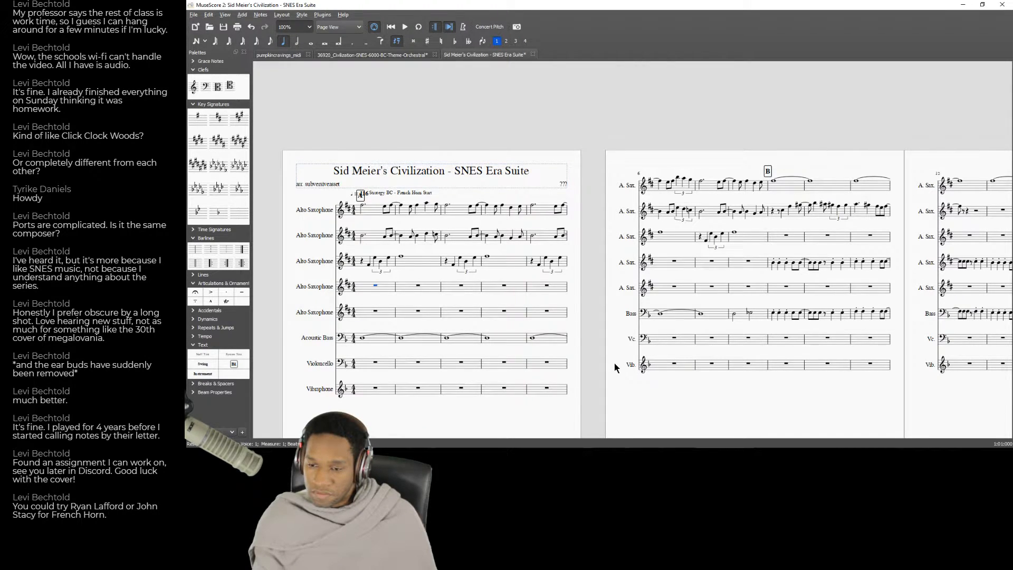
{"action": "left_click_drag", "start_coordinate": [836, 395], "coordinate": [624, 388]}
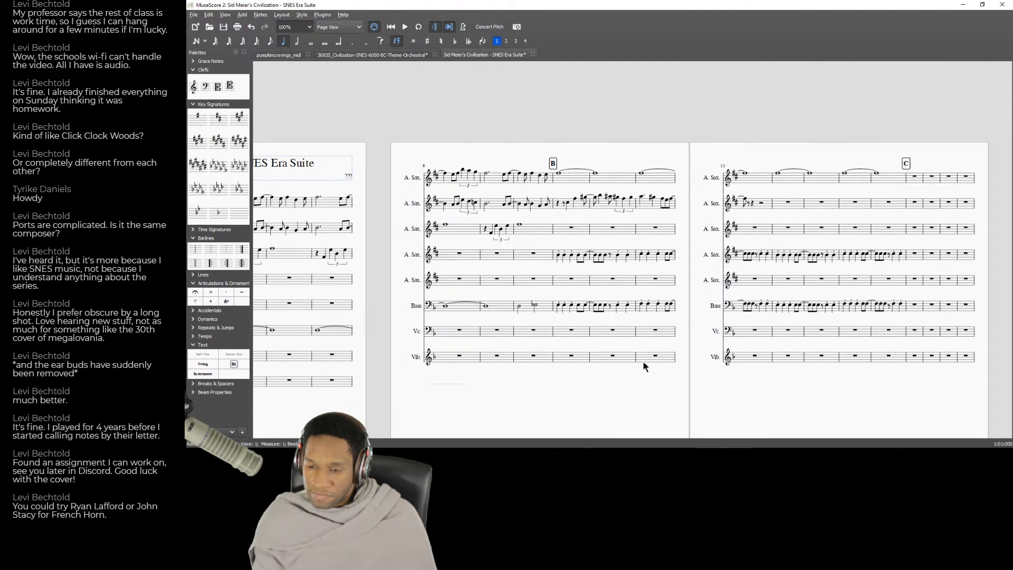
{"action": "key", "text": "alt+Tab"}
{"action": "key", "text": "alt+Tab"}
{"action": "key", "text": "alt+Tab"}
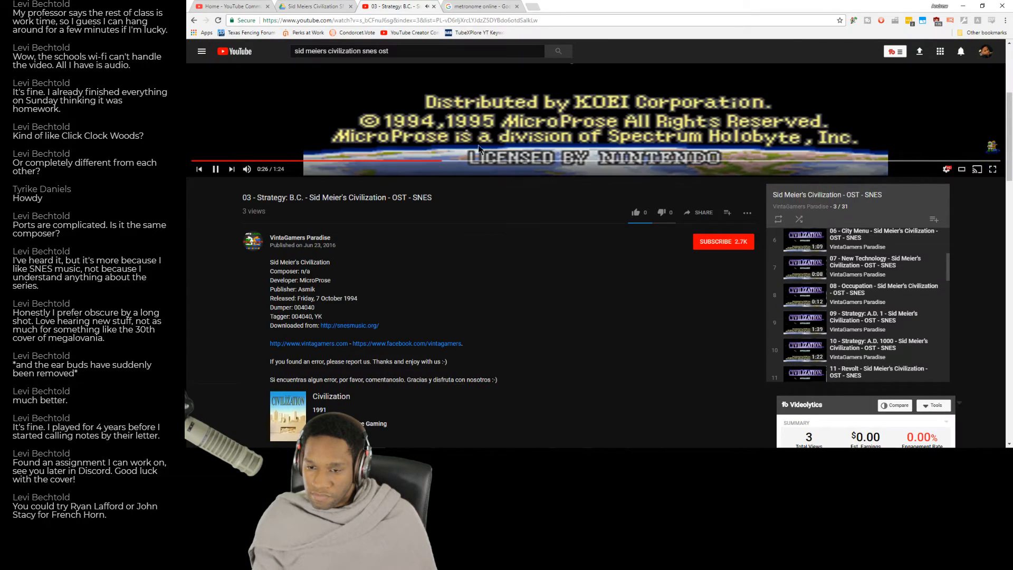
{"action": "key", "text": "alt+Tab"}
{"action": "key", "text": "alt+Tab"}
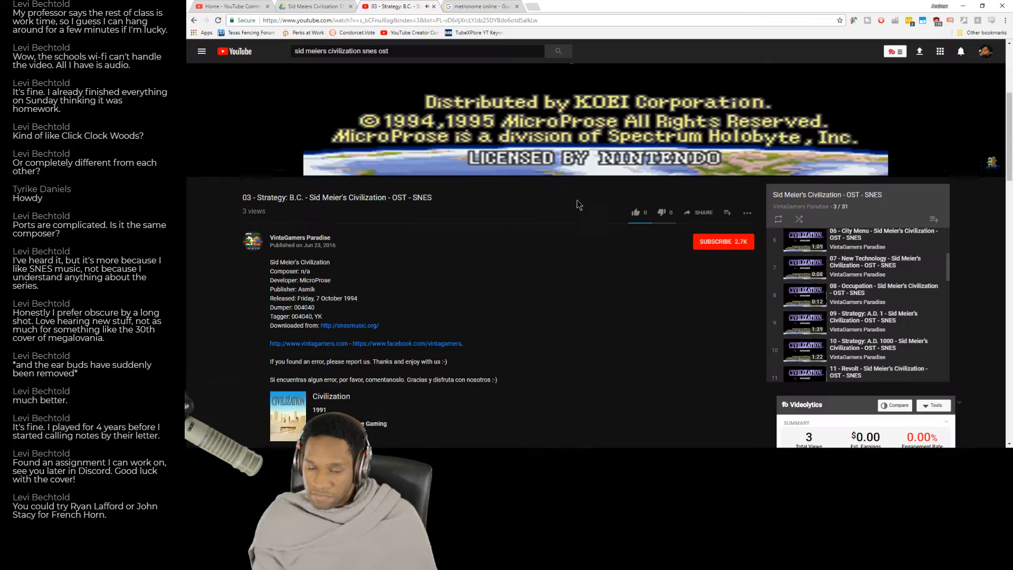
{"action": "key", "text": "alt+Tab"}
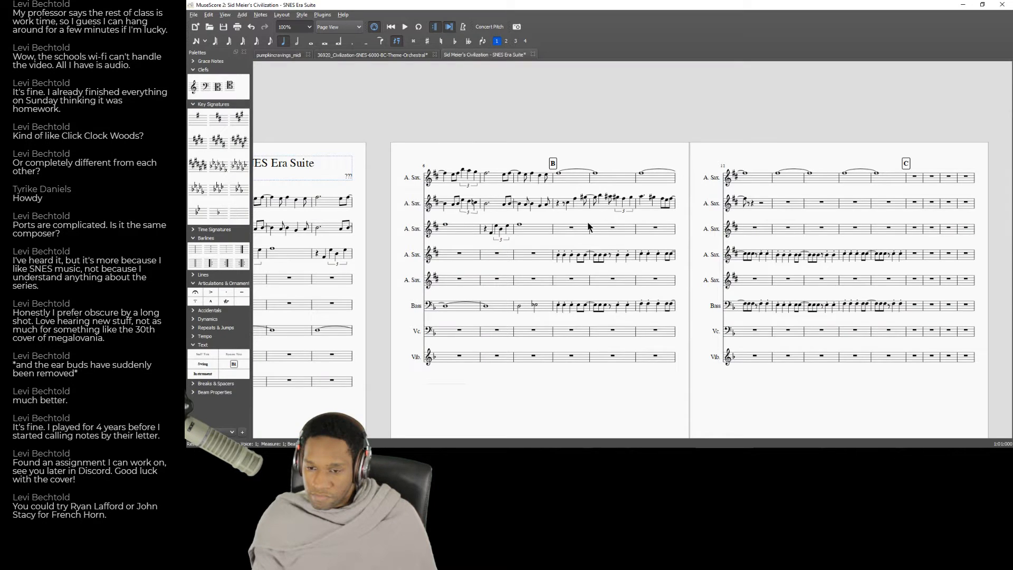
Play back section B from measure 9 and compare it with the matching passage of the Strategy: B.C. recording.
{"action": "key", "text": "space"}
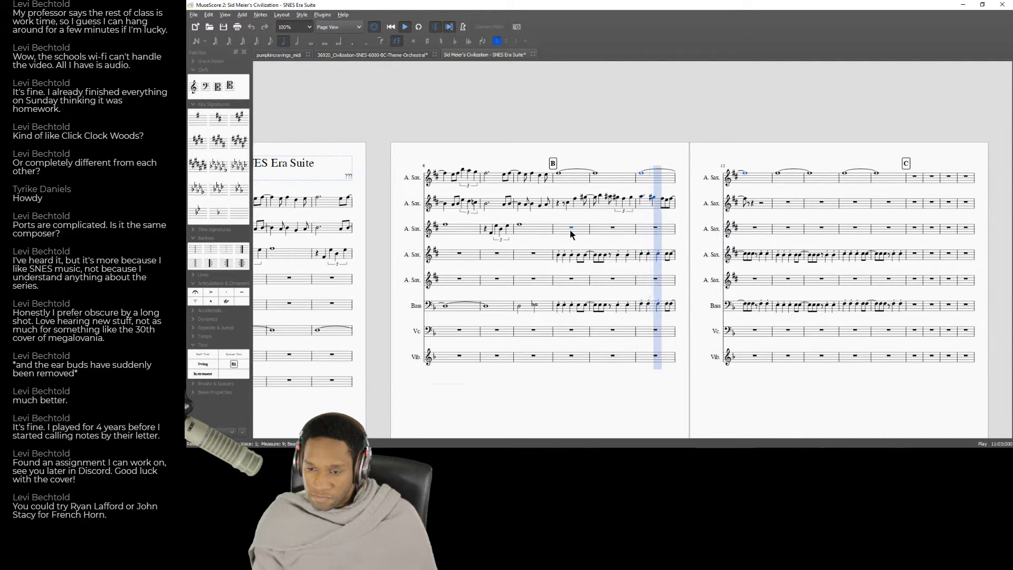
{"action": "key", "text": "space"}
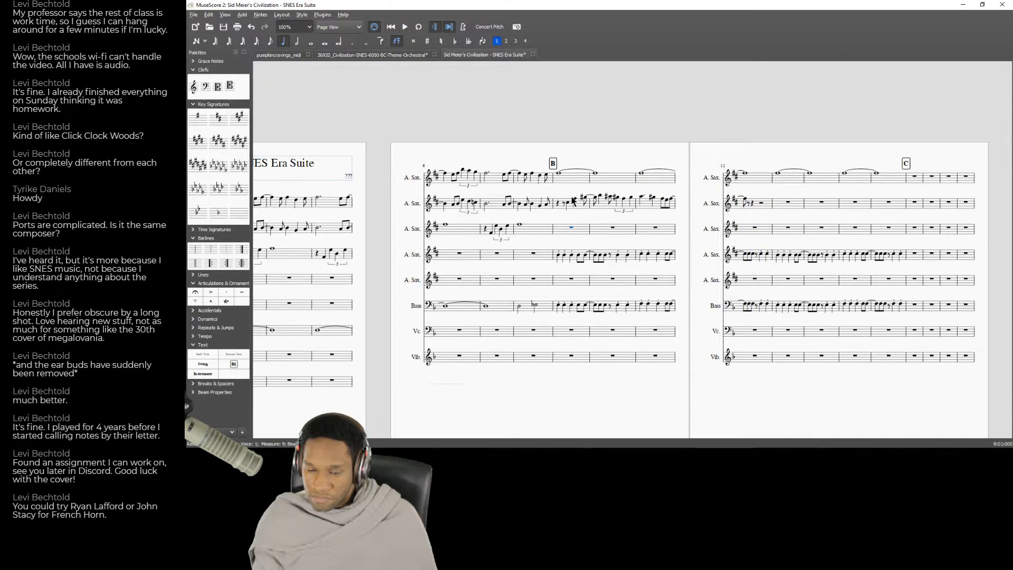
{"action": "key", "text": "alt+Tab"}
{"action": "left_click", "coordinate": [520, 99]}
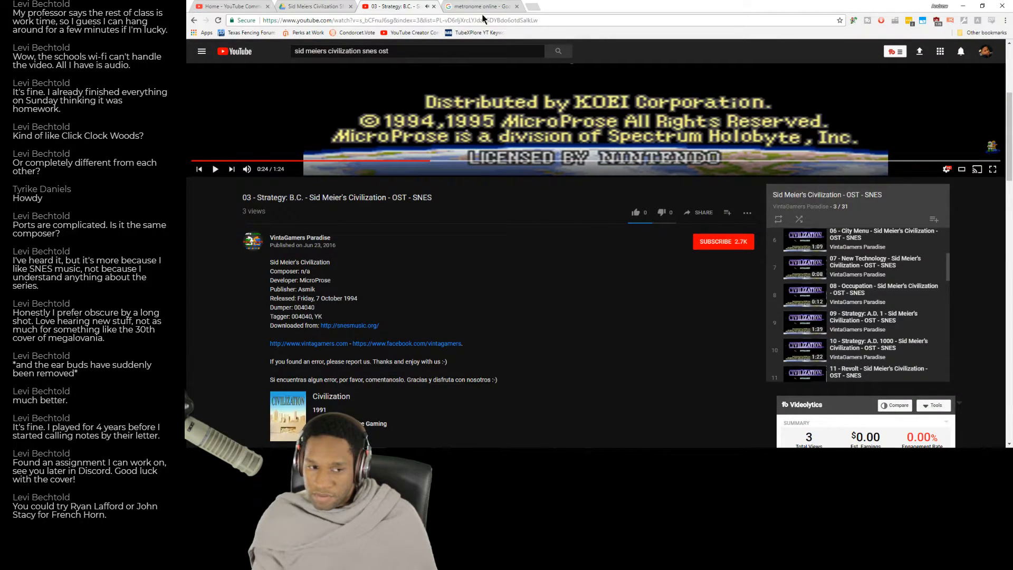
{"action": "key", "text": "alt+Tab"}
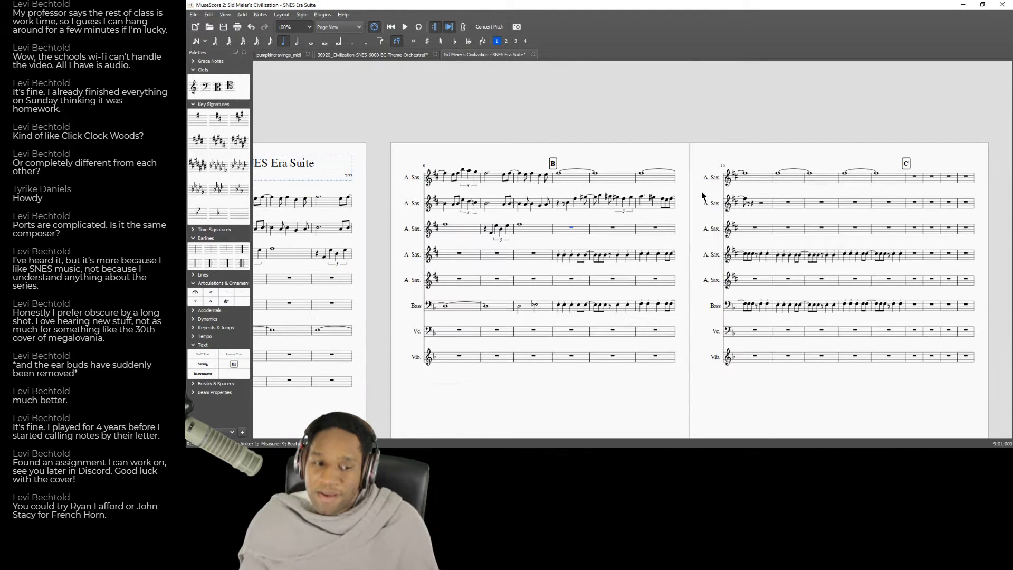
{"action": "left_click", "coordinate": [584, 233]}
{"action": "key", "text": "space"}
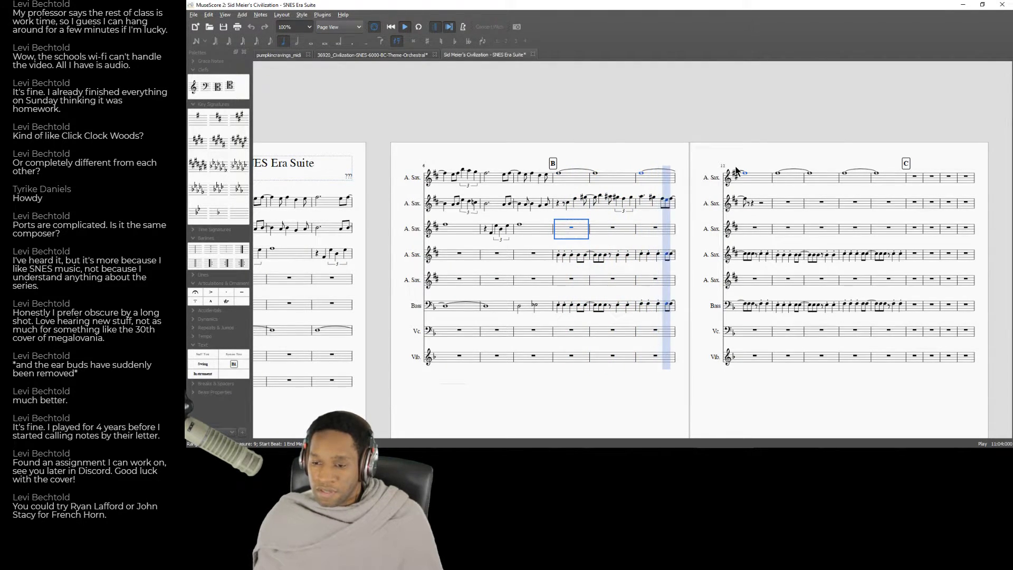
{"action": "key", "text": "space"}
Start step-time note entry at the second Alto Saxophone's first eighth note in measure 12.
{"action": "left_click", "coordinate": [749, 204]}
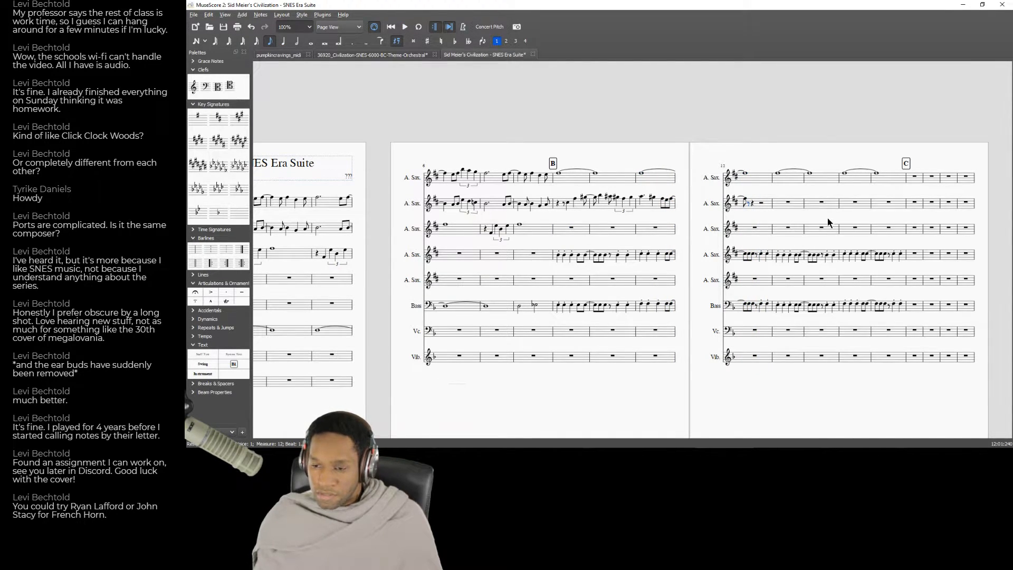
{"action": "key", "text": "n"}
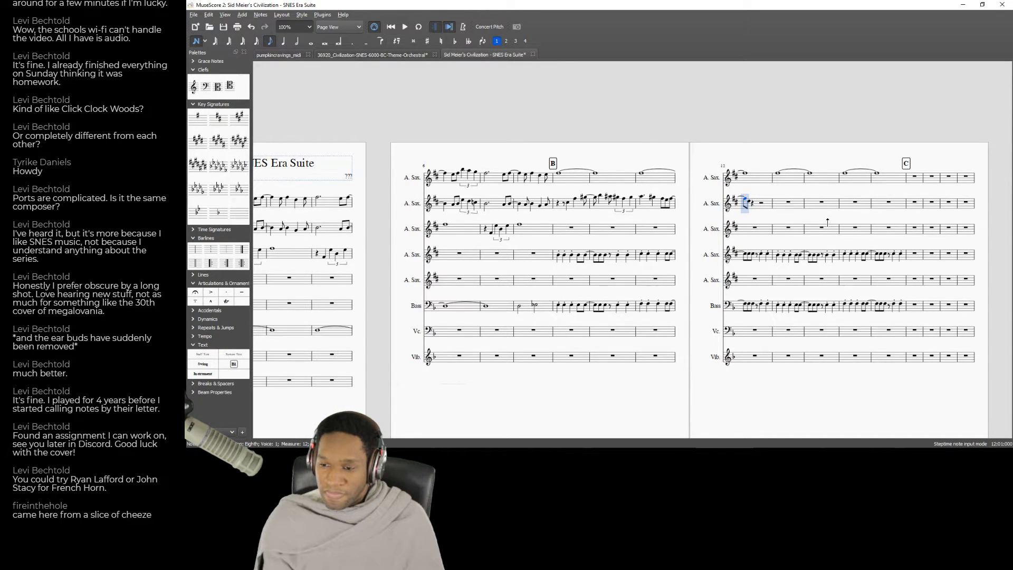
{"action": "key", "text": "alt+Tab"}
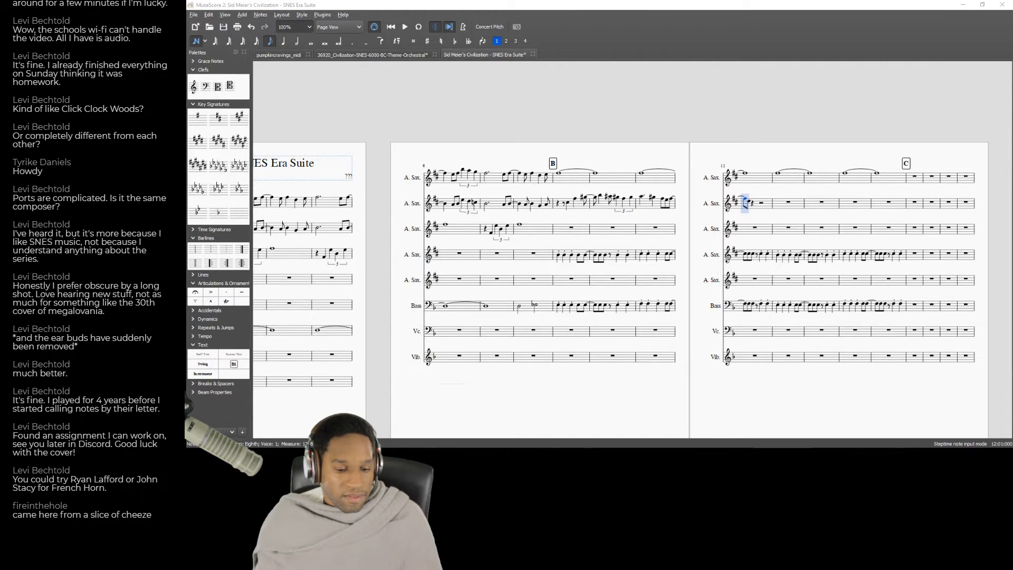
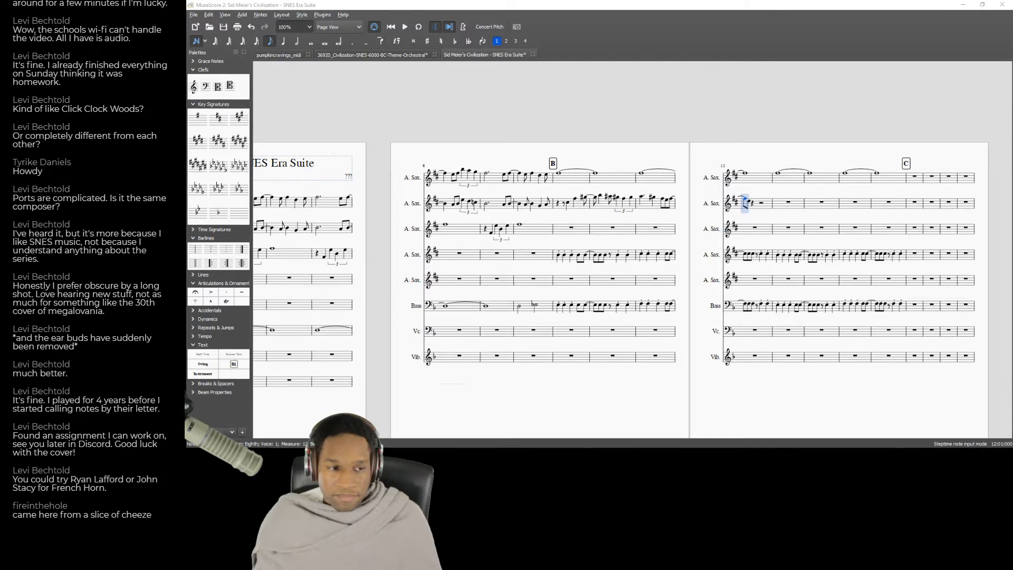
Leave note entry and play the score back from measure 11 into measure 12.
{"action": "key", "text": "Escape"}
{"action": "left_click", "coordinate": [659, 230]}
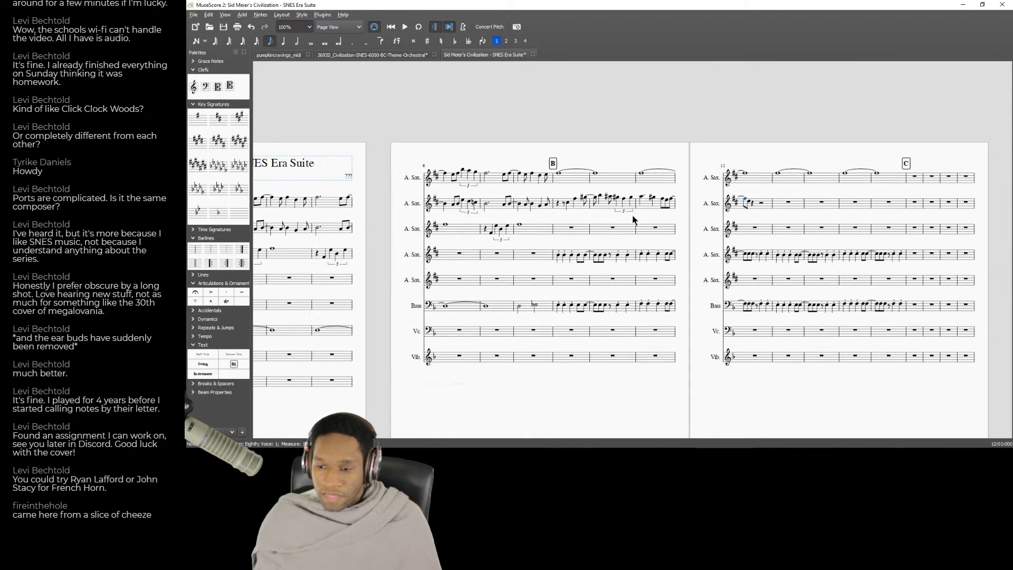
{"action": "key", "text": "space"}
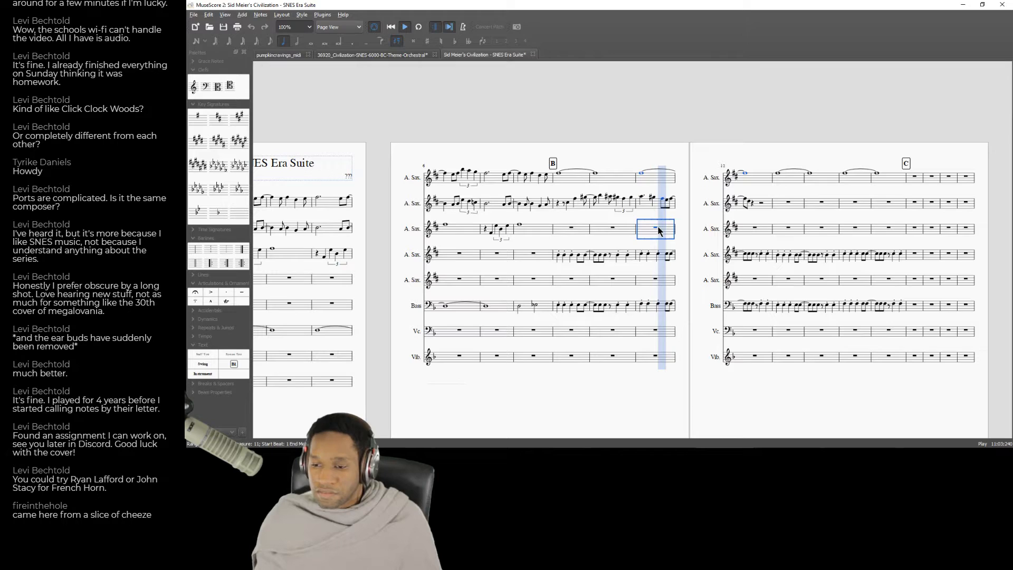
{"action": "key", "text": "space"}
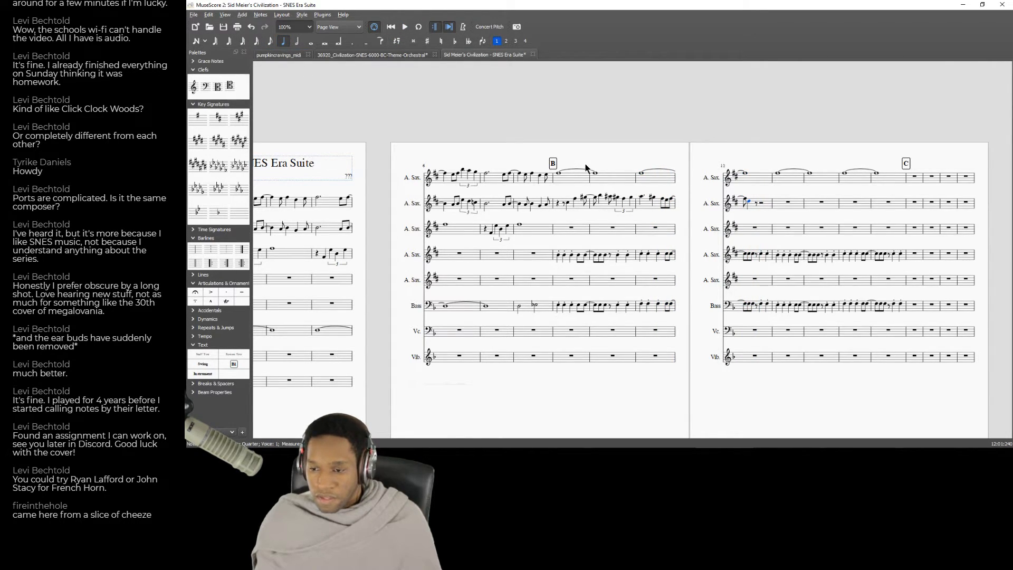
Enter quarter notes C and B after the opening notes of measure 12 in the second Alto Saxophone.
{"action": "key", "text": "n"}
{"action": "key", "text": "Left"}
{"action": "key", "text": "5"}
{"action": "key", "text": "c"}
{"action": "key", "text": "b"}
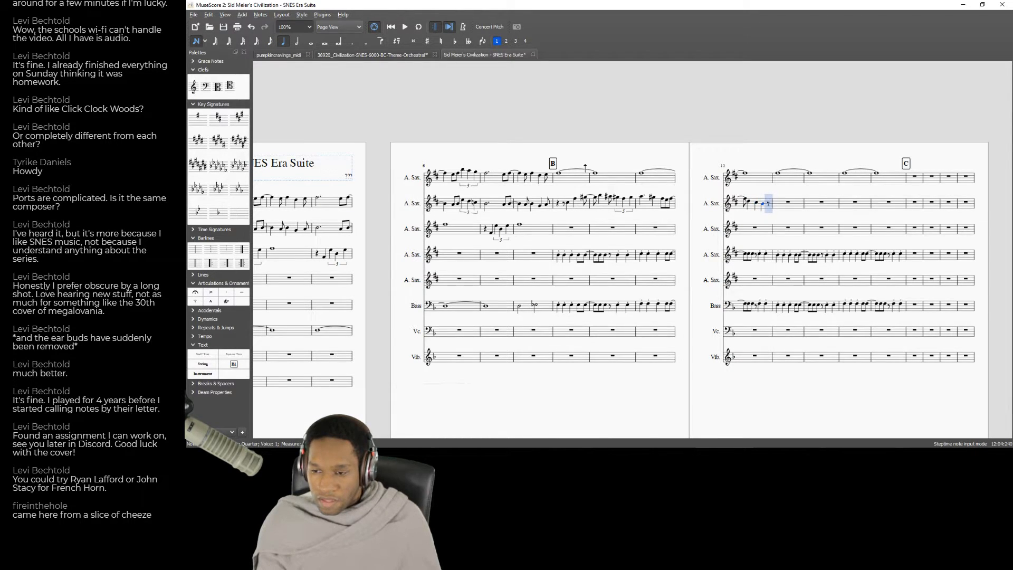
Play back the second Alto Saxophone's new notes from the start of measure 12, and replay the passage from measure 11.
{"action": "key", "text": "Left"}
{"action": "key", "text": "Left"}
{"action": "key", "text": "Left"}
{"action": "key", "text": "Left"}
{"action": "key", "text": "Escape"}
{"action": "key", "text": "space"}
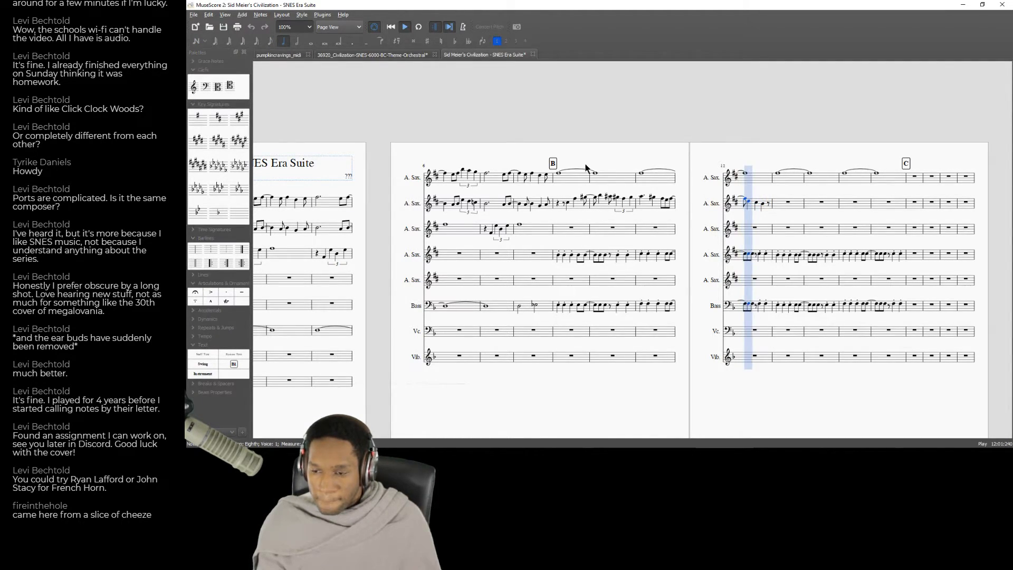
{"action": "key", "text": "space"}
{"action": "left_click", "coordinate": [669, 234]}
{"action": "key", "text": "space"}
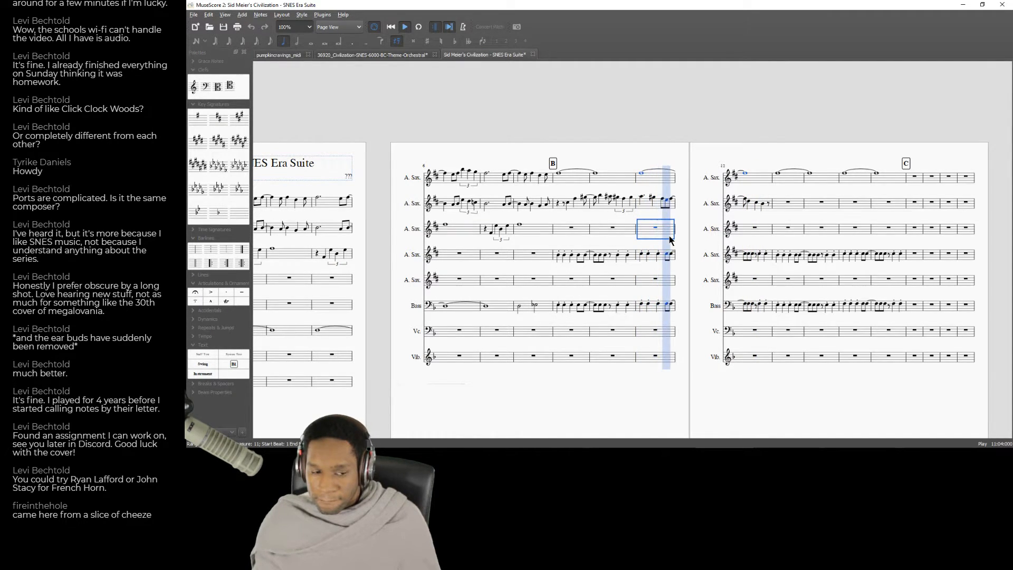
{"action": "key", "text": "space"}
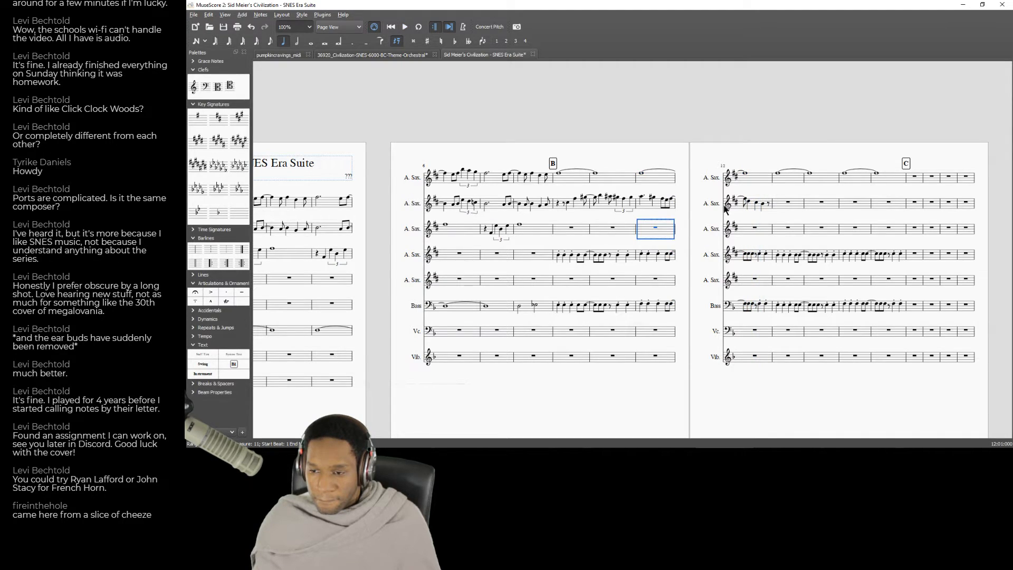
{"action": "left_click", "coordinate": [752, 205]}
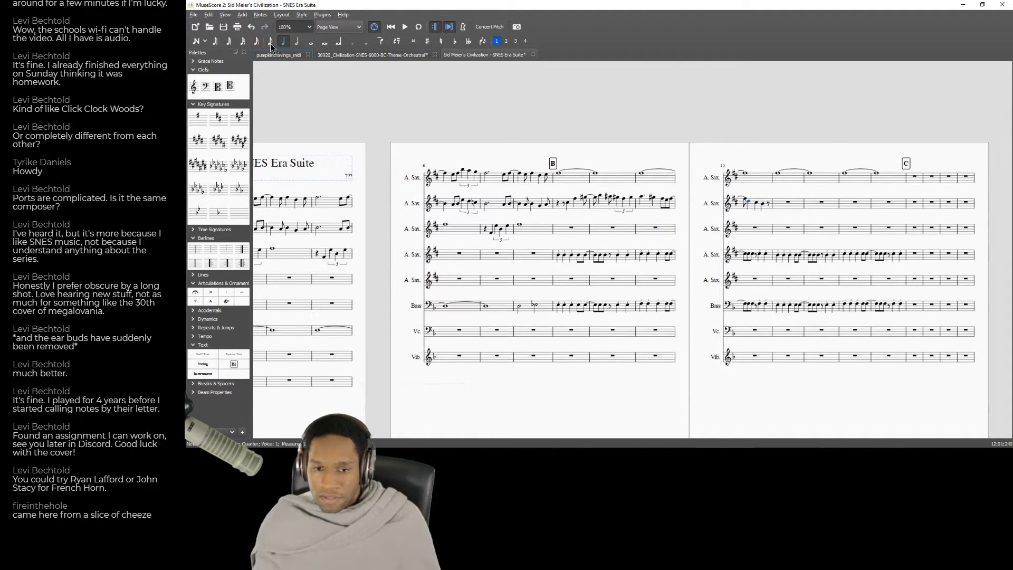
{"action": "left_click", "coordinate": [353, 41]}
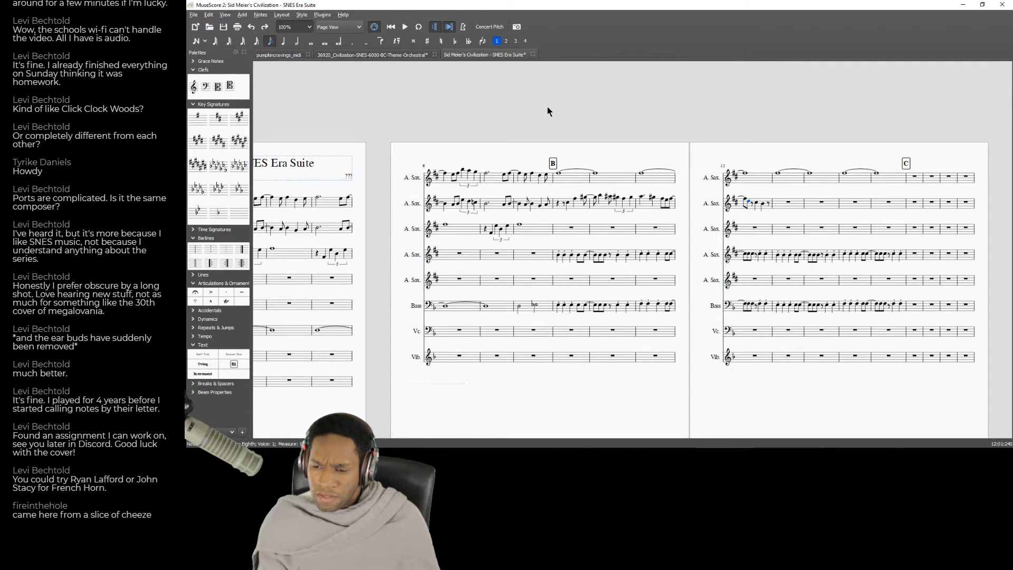
{"action": "key", "text": "5"}
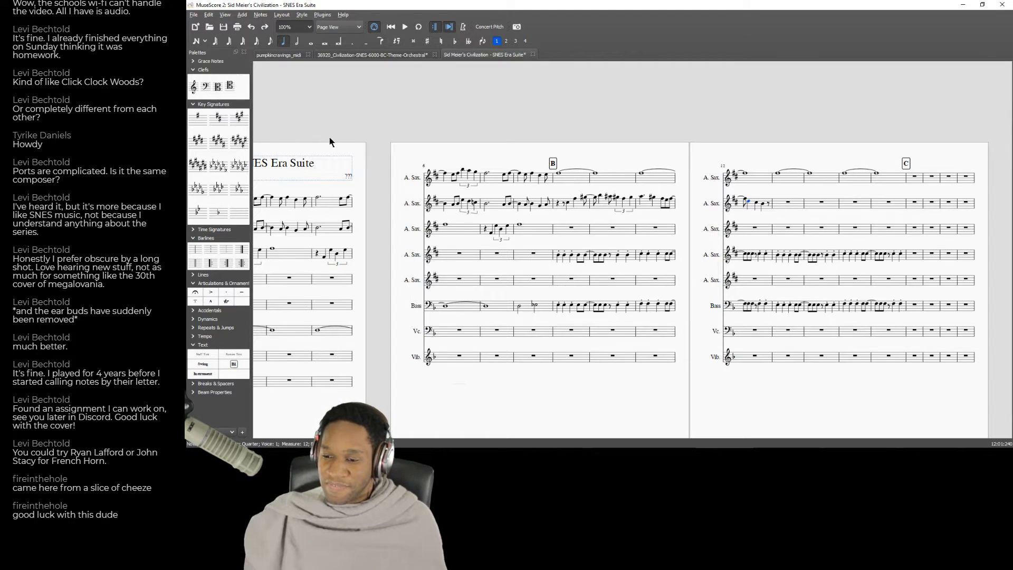
Play the score from measure 9 at section B through measure 12 to judge the second Alto Saxophone's rhythm.
{"action": "left_click", "coordinate": [750, 233]}
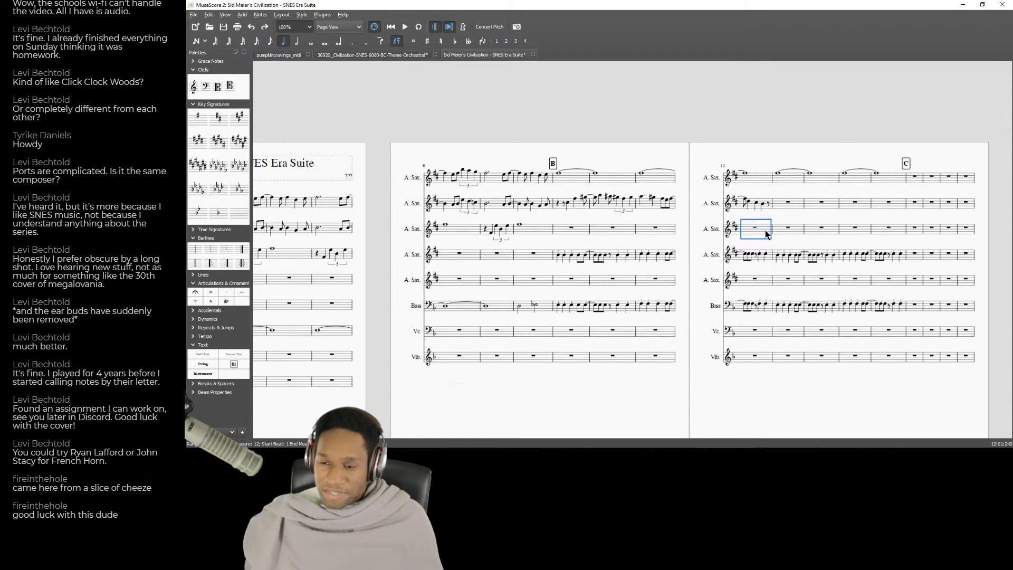
{"action": "left_click", "coordinate": [585, 233]}
{"action": "key", "text": "space"}
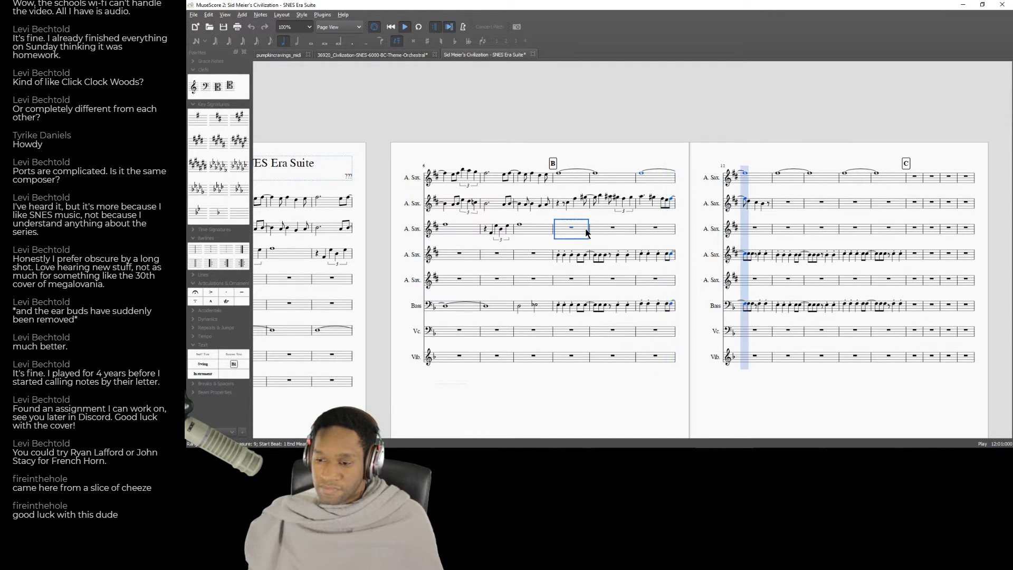
{"action": "key", "text": "space"}
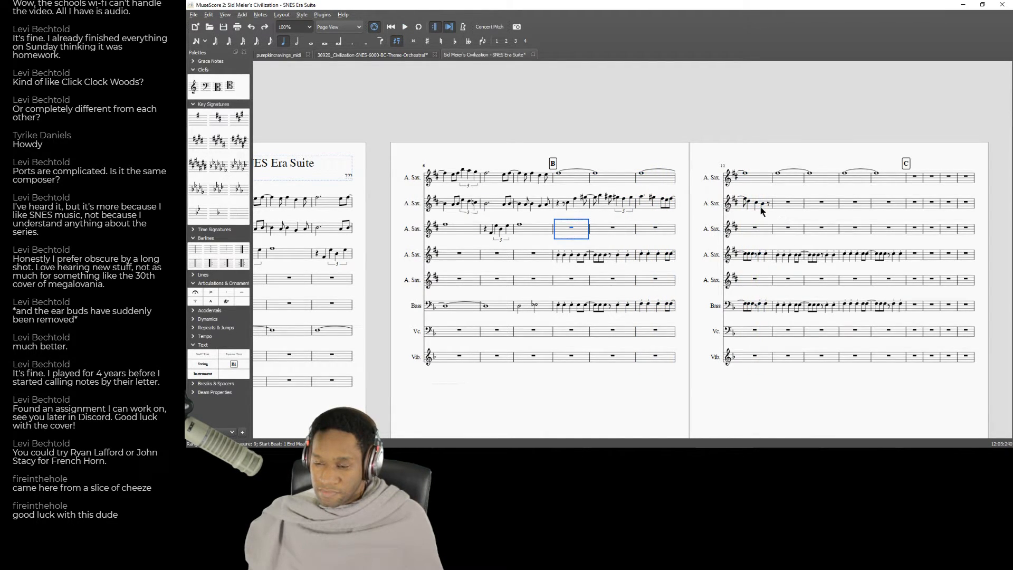
Change the second note of measure 12 in the second Alto Saxophone to a dotted eighth and enter a C after it.
{"action": "left_click", "coordinate": [750, 204]}
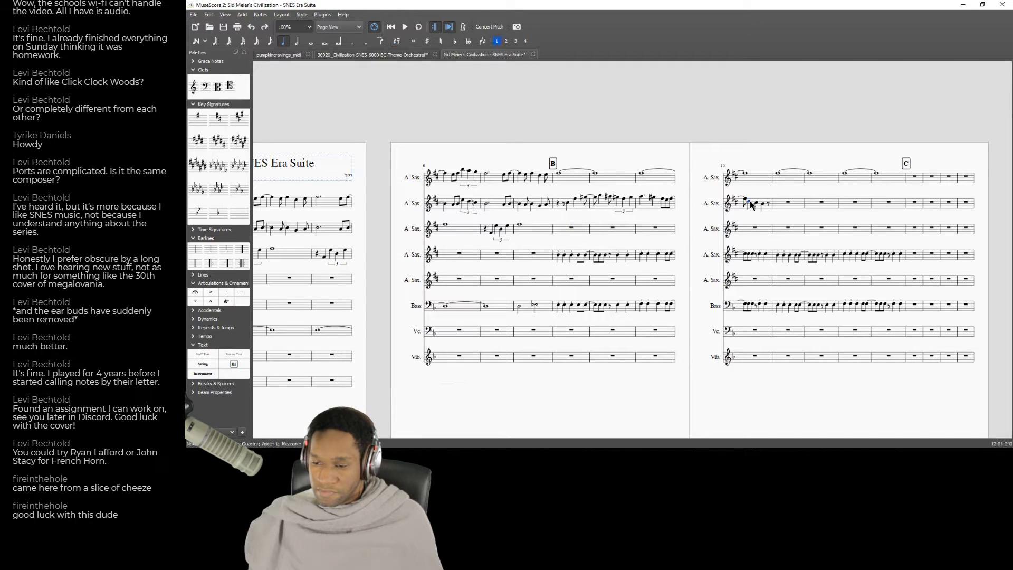
{"action": "key", "text": "period"}
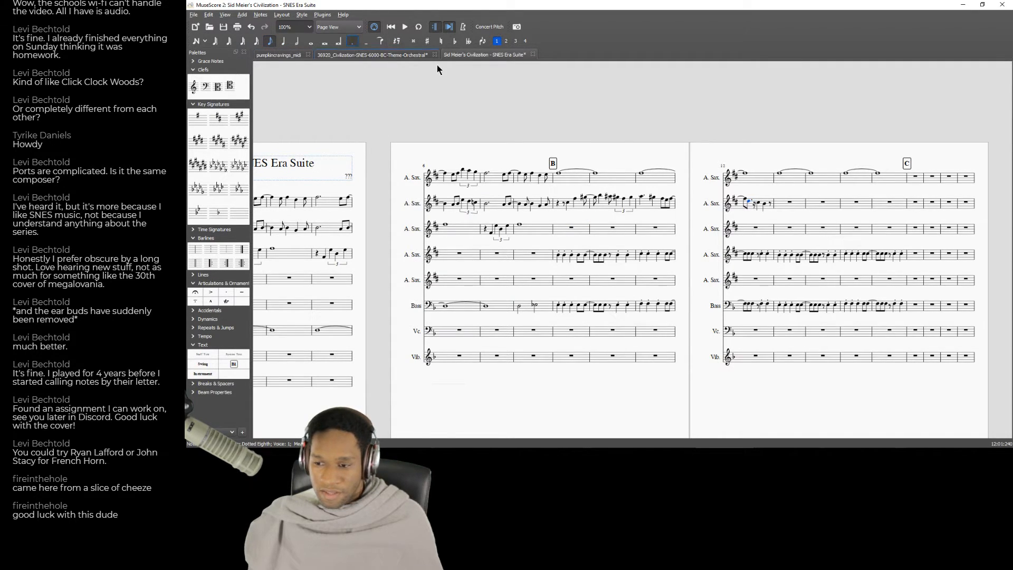
{"action": "key", "text": "3"}
{"action": "key", "text": "n"}
{"action": "key", "text": "5"}
{"action": "key", "text": "4"}
{"action": "key", "text": "period"}
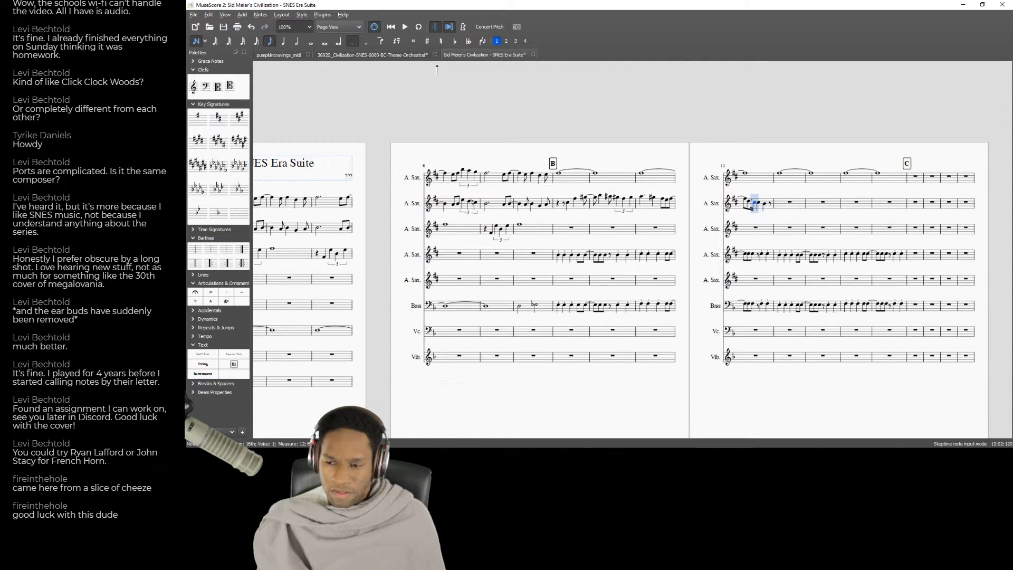
{"action": "key", "text": "c"}
{"action": "key", "text": "5"}
Play back from the second Alto Saxophone's first note in measure 11 to check the reworked rhythm.
{"action": "key", "text": "Left"}
{"action": "key", "text": "Left"}
{"action": "key", "text": "Left"}
{"action": "key", "text": "Left"}
{"action": "key", "text": "Left"}
{"action": "key", "text": "Left"}
{"action": "key", "text": "space"}
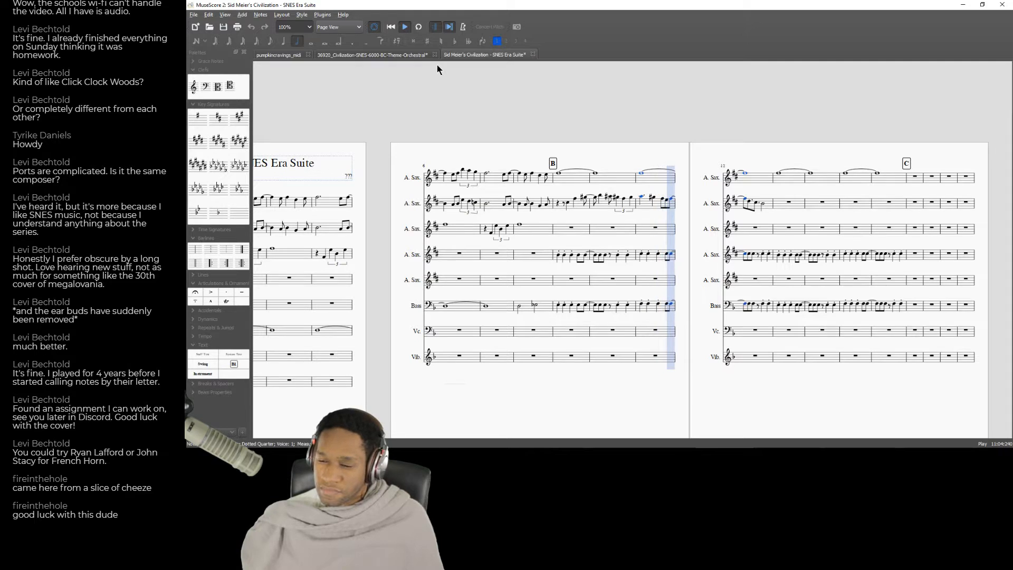
{"action": "key", "text": "space"}
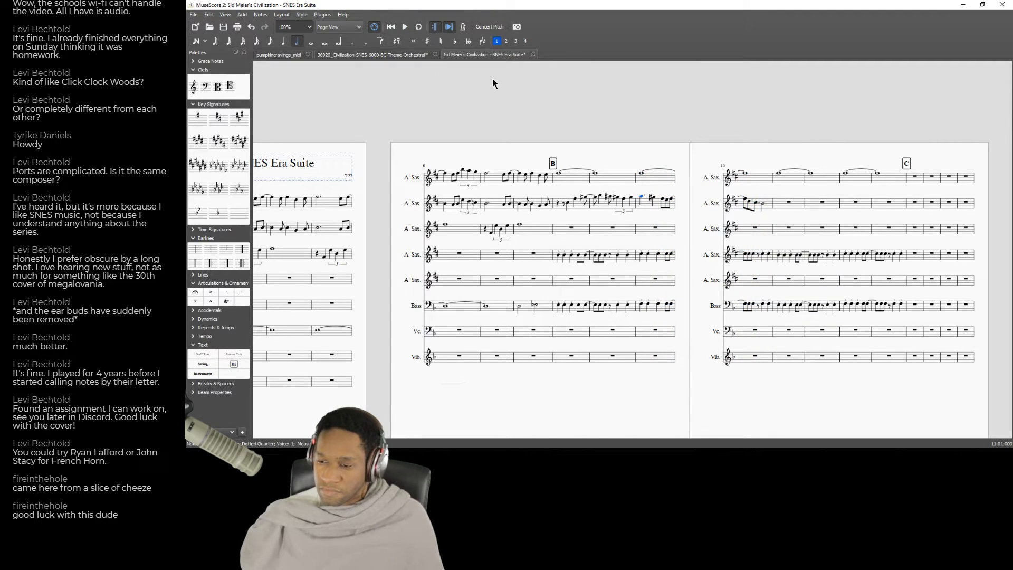
Enter a quarter-note triplet on beat 3 of measure 12 in the second Alto Saxophone, using C notes shifted by semitones.
{"action": "left_click", "coordinate": [764, 204]}
{"action": "key", "text": "n"}
{"action": "key", "text": "Right"}
{"action": "key", "text": "Left"}
{"action": "key", "text": "c"}
{"action": "key", "text": "Down"}
{"action": "key", "text": "c"}
{"action": "key", "text": "Up"}
{"action": "key", "text": "Left"}
{"action": "key", "text": "Left"}
{"action": "key", "text": "Left"}
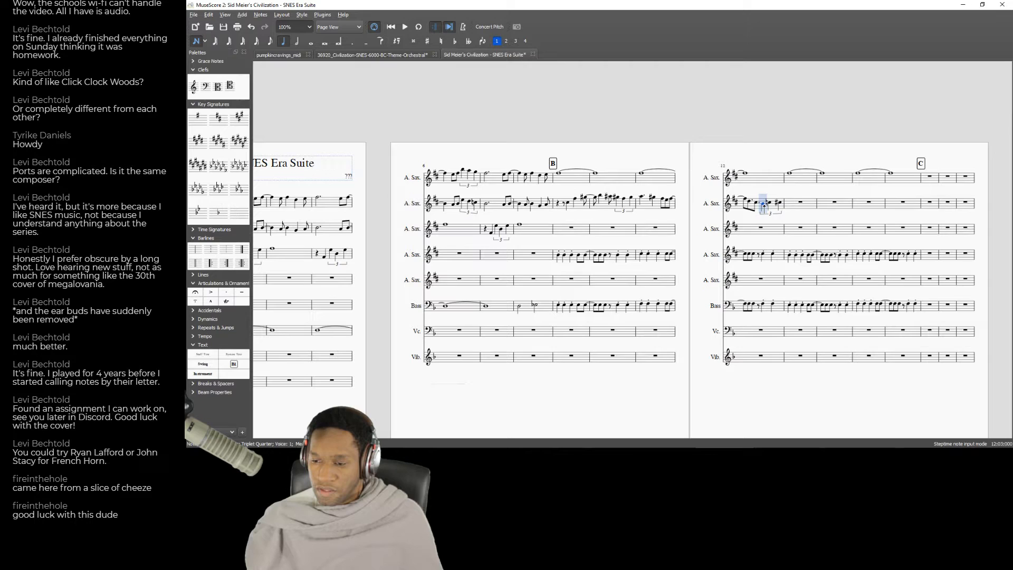
Adjust the pitches of the triplet notes in measure 12 of the second Alto Saxophone by semitones.
{"action": "key", "text": "Right"}
{"action": "key", "text": "Down"}
{"action": "key", "text": "Left"}
{"action": "key", "text": "Right"}
{"action": "key", "text": "Up"}
{"action": "key", "text": "Down"}
{"action": "key", "text": "Up"}
{"action": "key", "text": "Up"}
{"action": "key", "text": "Down"}
{"action": "key", "text": "Right"}
Play back measure 12 from its first note, and listen again from measure 11 to check the triplet.
{"action": "key", "text": "Left"}
{"action": "key", "text": "Left"}
{"action": "key", "text": "Left"}
{"action": "key", "text": "Left"}
{"action": "key", "text": "space"}
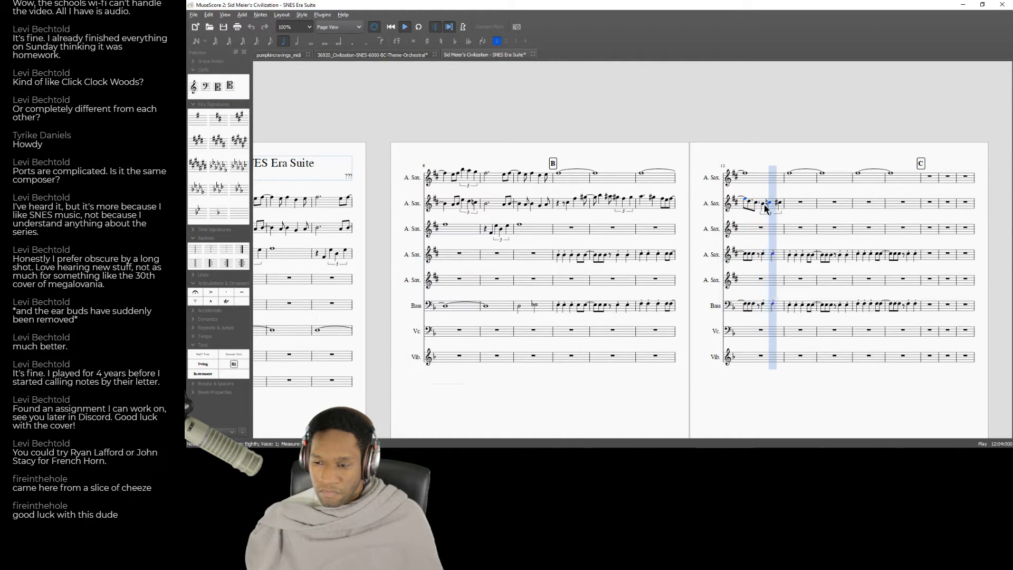
{"action": "key", "text": "space"}
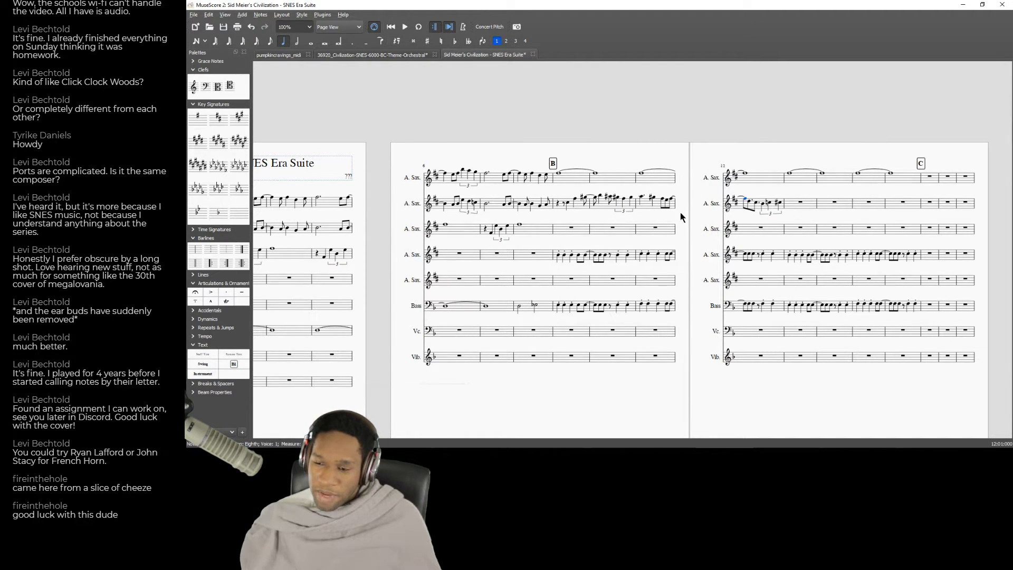
{"action": "key", "text": "4"}
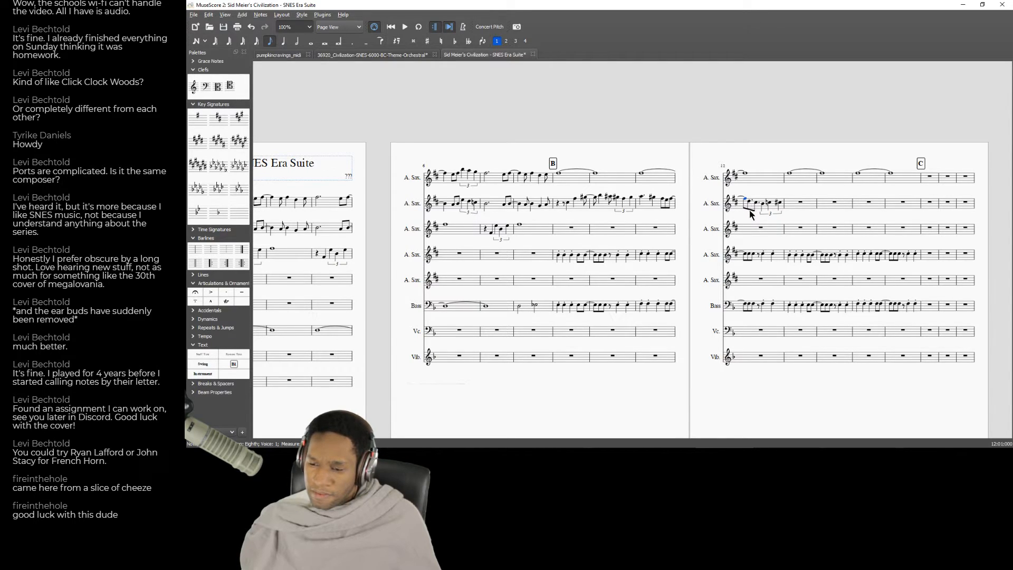
{"action": "left_click", "coordinate": [659, 232]}
{"action": "key", "text": "space"}
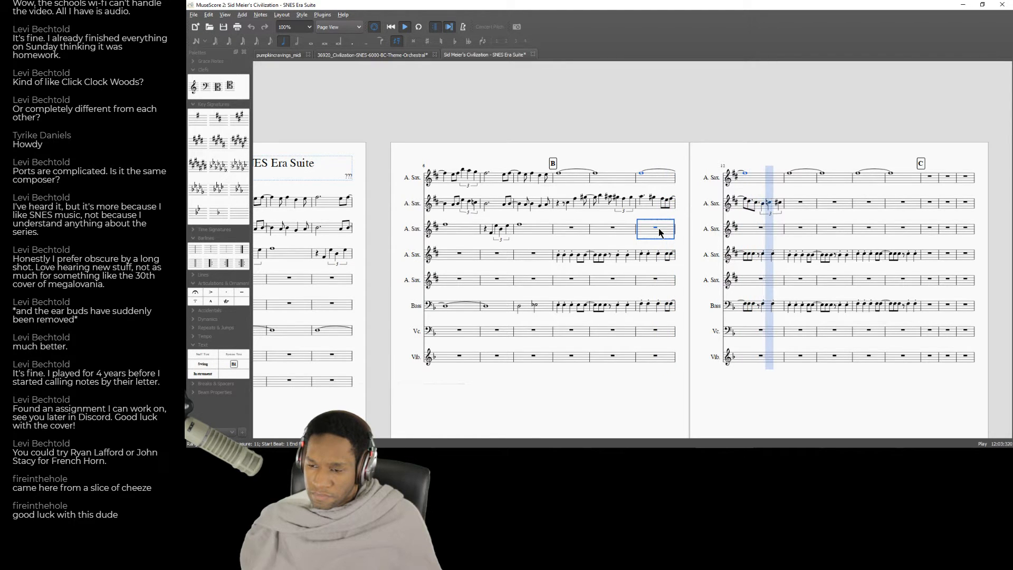
{"action": "key", "text": "space"}
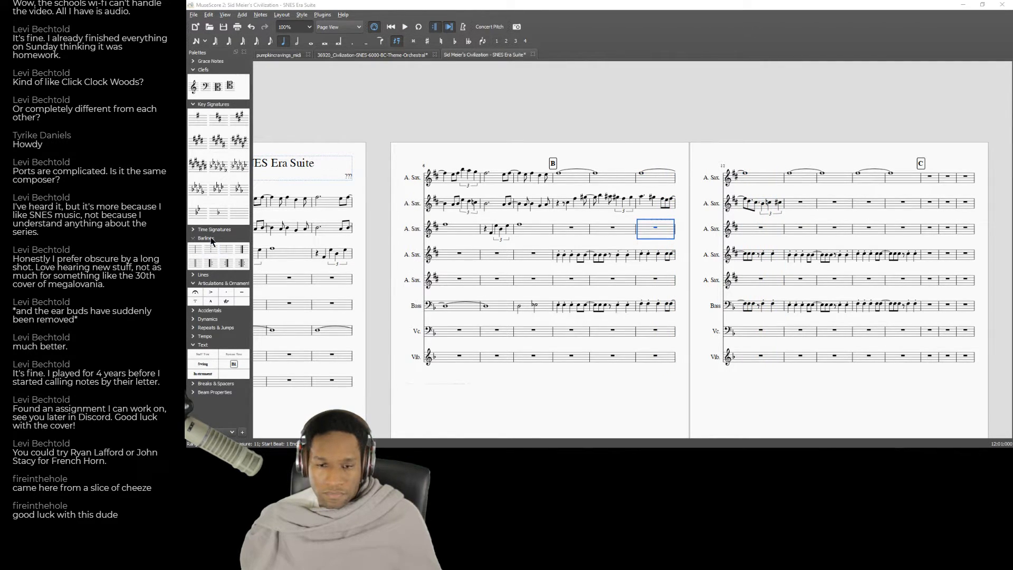
Switch to the YouTube recording of Strategy: B.C., play the matching passage, and return to the MuseScore score.
{"action": "key", "text": "alt+Tab"}
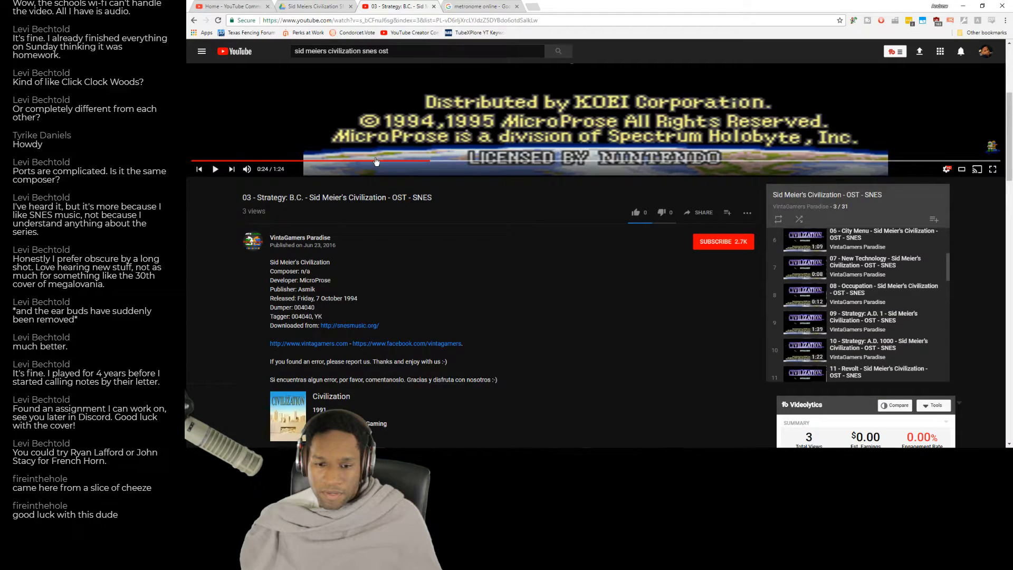
{"action": "left_click", "coordinate": [490, 122]}
{"action": "key", "text": "alt+Tab"}
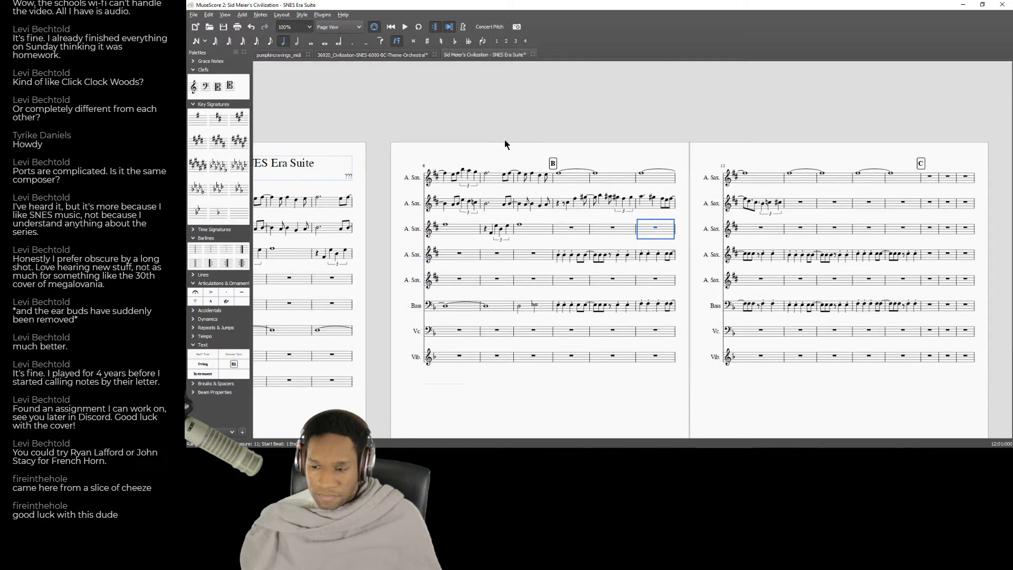
{"action": "key", "text": "alt+Tab"}
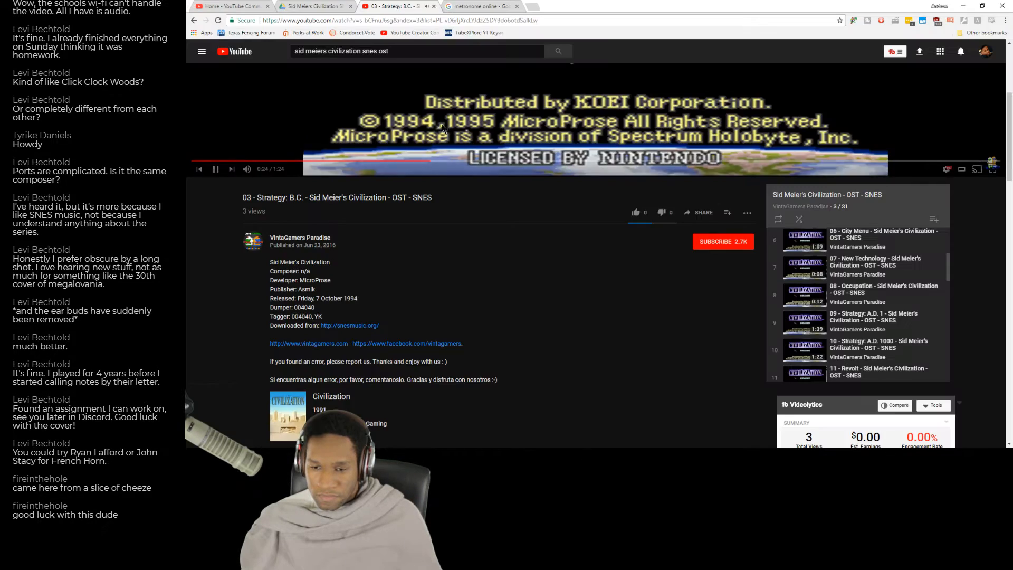
{"action": "key", "text": "alt+Tab"}
Raise the triplet pitches in measure 12 of the second Alto Saxophone and enter a quarter note at the start of measure 13.
{"action": "left_click", "coordinate": [764, 206]}
{"action": "key", "text": "Up"}
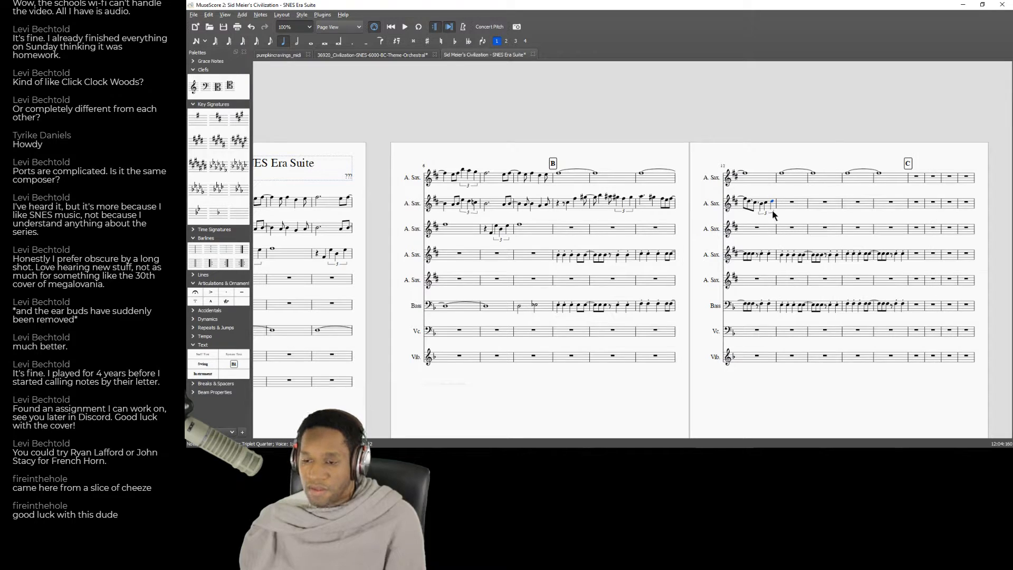
{"action": "left_click", "coordinate": [794, 206]}
{"action": "key", "text": "n"}
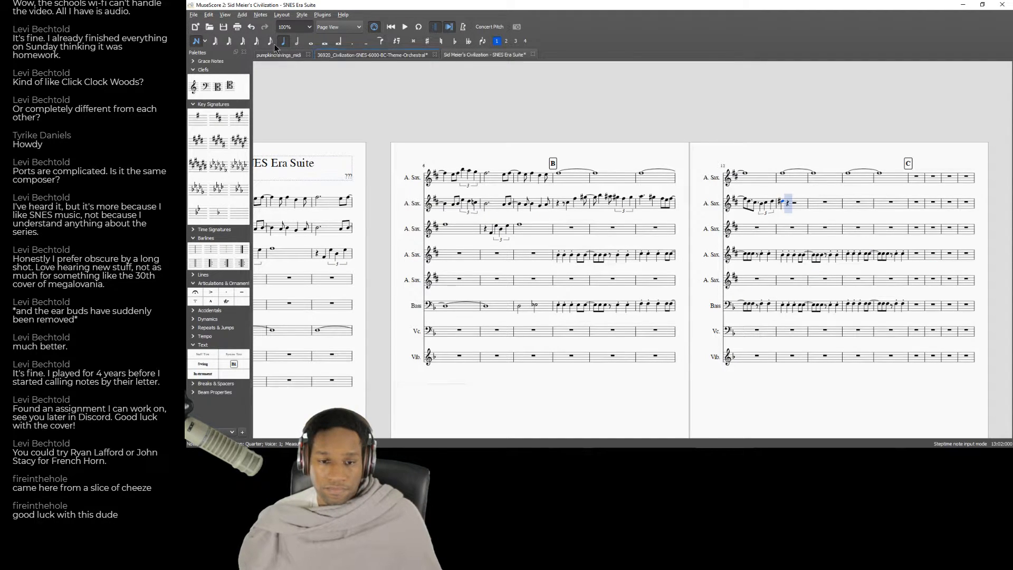
Leave note entry and play the score from measure 11 into measure 13.
{"action": "key", "text": "Escape"}
{"action": "left_click", "coordinate": [656, 228]}
{"action": "key", "text": "space"}
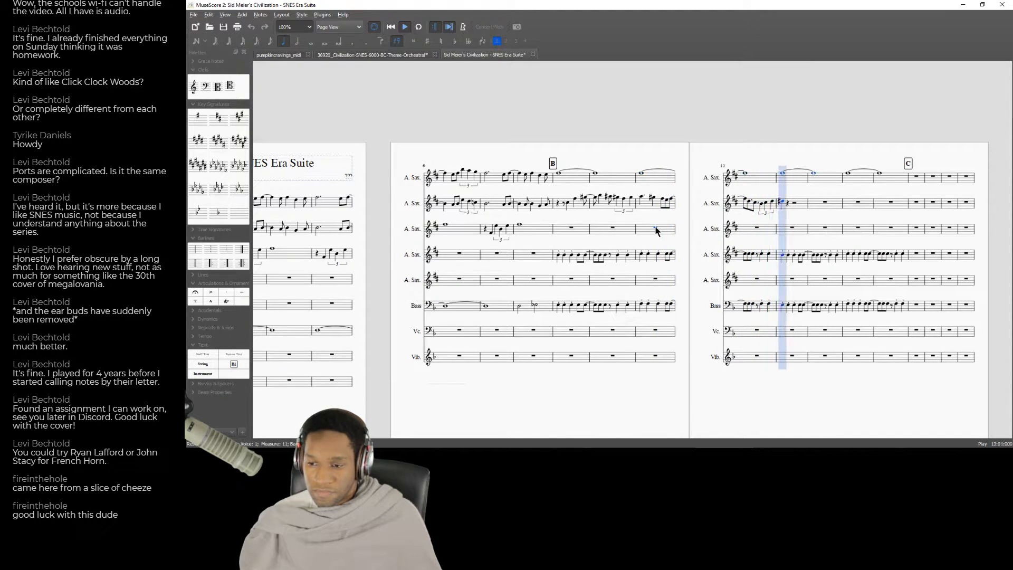
{"action": "key", "text": "space"}
Lengthen the second Alto Saxophone's first note in measure 13 to a half note and play back from measure 9.
{"action": "left_click", "coordinate": [782, 203]}
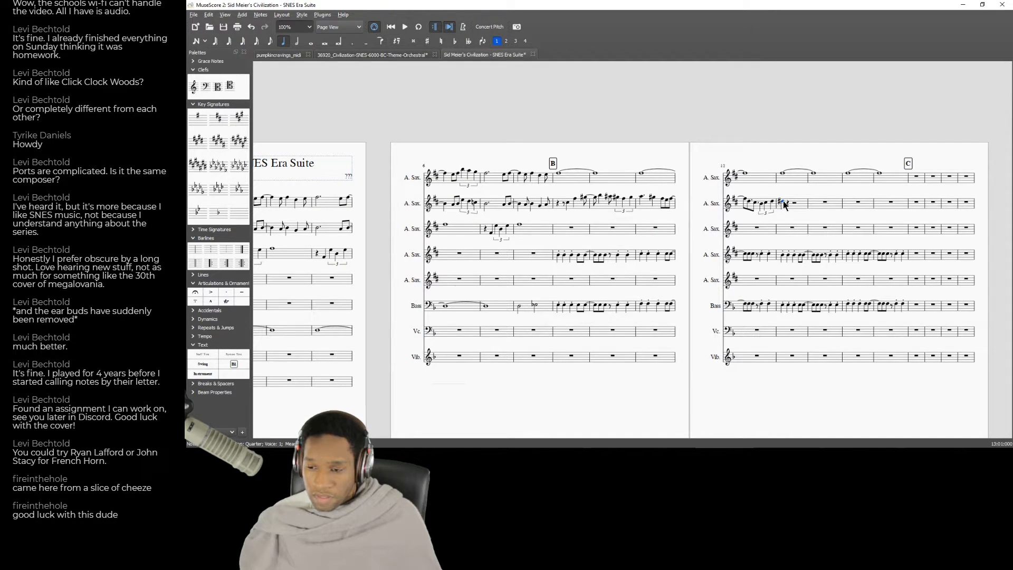
{"action": "left_click", "coordinate": [296, 43]}
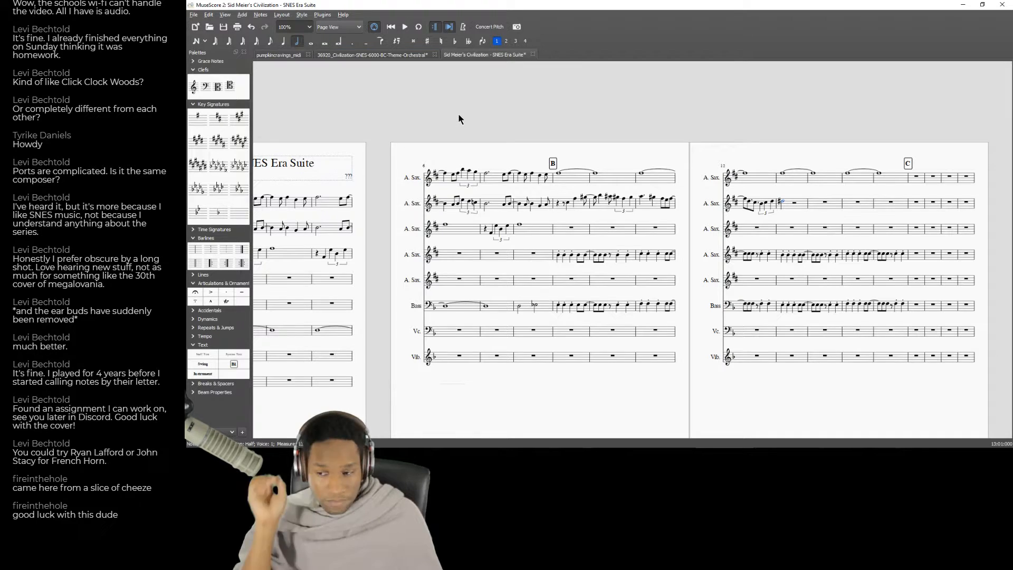
{"action": "left_click", "coordinate": [574, 233]}
{"action": "key", "text": "space"}
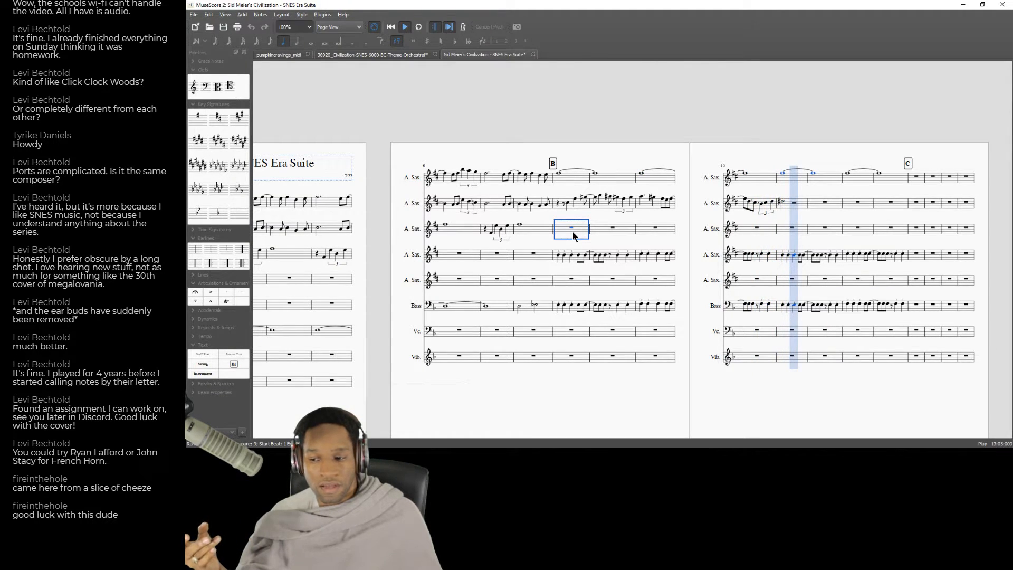
{"action": "key", "text": "space"}
Dot the half note opening measure 13 in the second Alto Saxophone and add a quarter-note G raised a semitone on beat 4.
{"action": "left_click", "coordinate": [785, 202]}
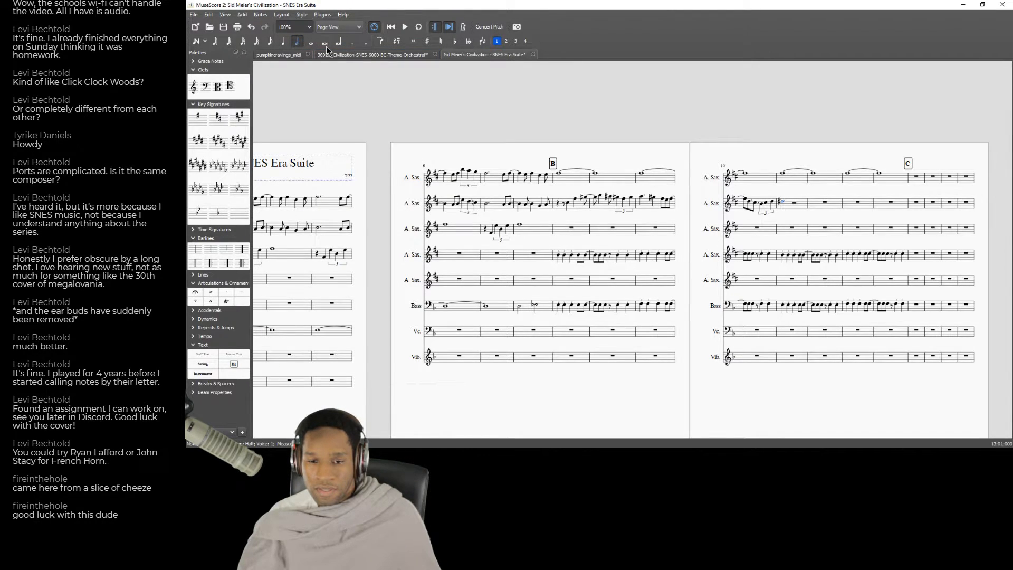
{"action": "left_click", "coordinate": [355, 46]}
{"action": "left_click", "coordinate": [799, 204]}
{"action": "key", "text": "n"}
{"action": "key", "text": "g"}
{"action": "key", "text": "Up"}
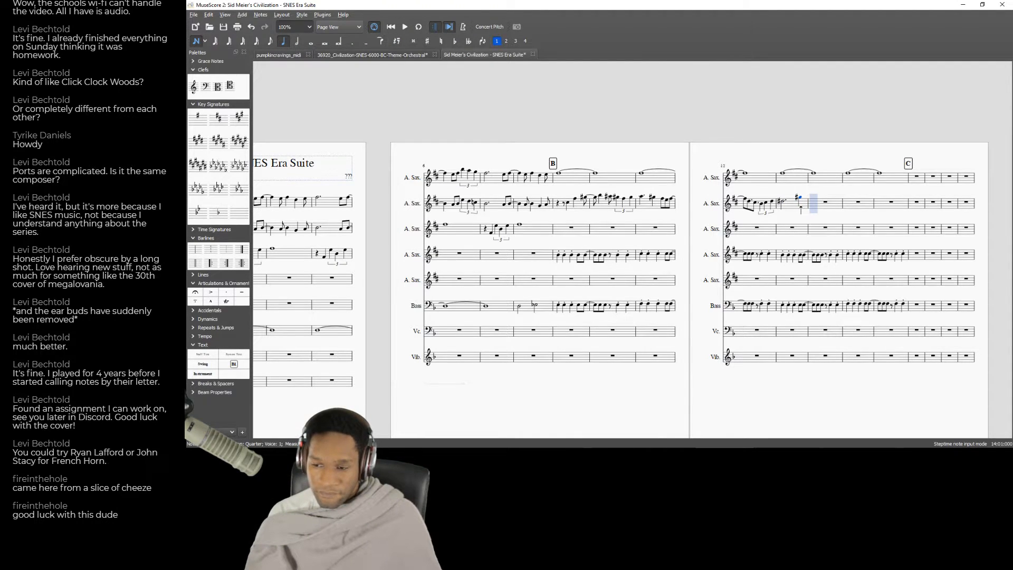
Enter a half note at the start of measure 14 in the second Alto Saxophone.
{"action": "key", "text": "a"}
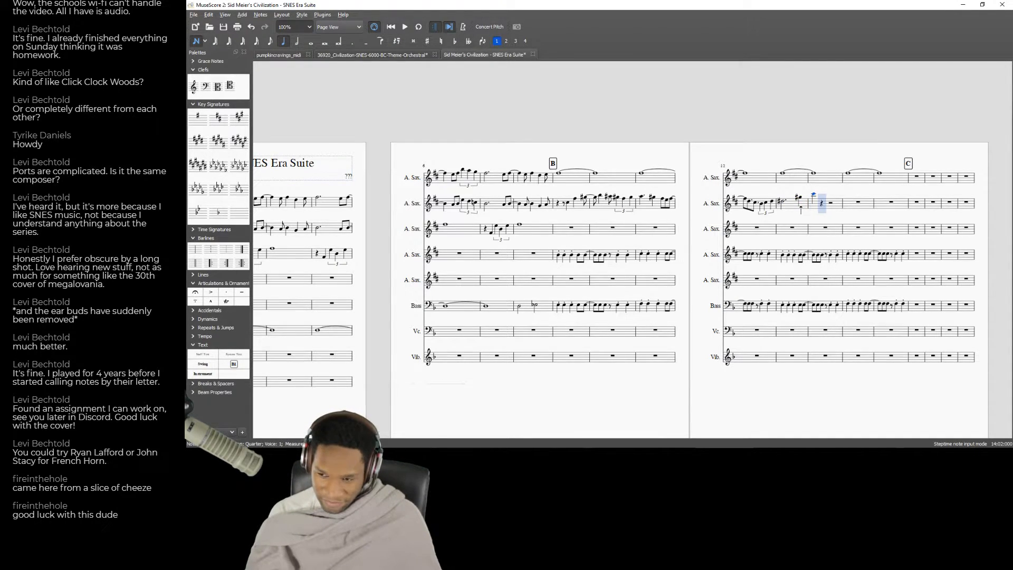
{"action": "key", "text": "Left"}
{"action": "key", "text": "6"}
{"action": "key", "text": "c"}
{"action": "key", "text": "Left"}
{"action": "key", "text": "Right"}
{"action": "key", "text": "Left"}
{"action": "key", "text": "Right"}
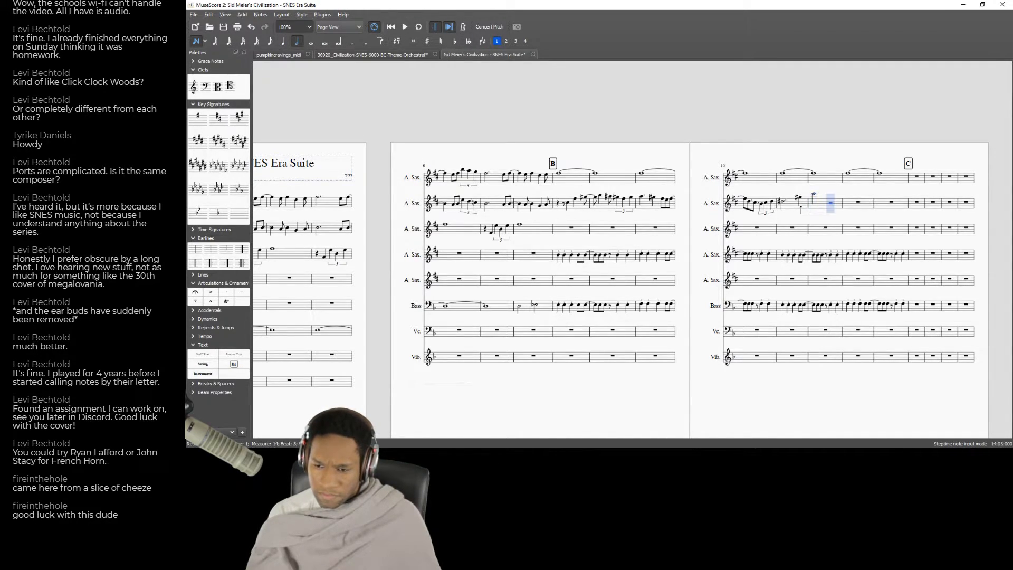
Add a quarter-note triplet on beat 3 of measure 14 and a quarter note opening measure 15 in the second Alto Saxophone.
{"action": "key", "text": "ctrl+3"}
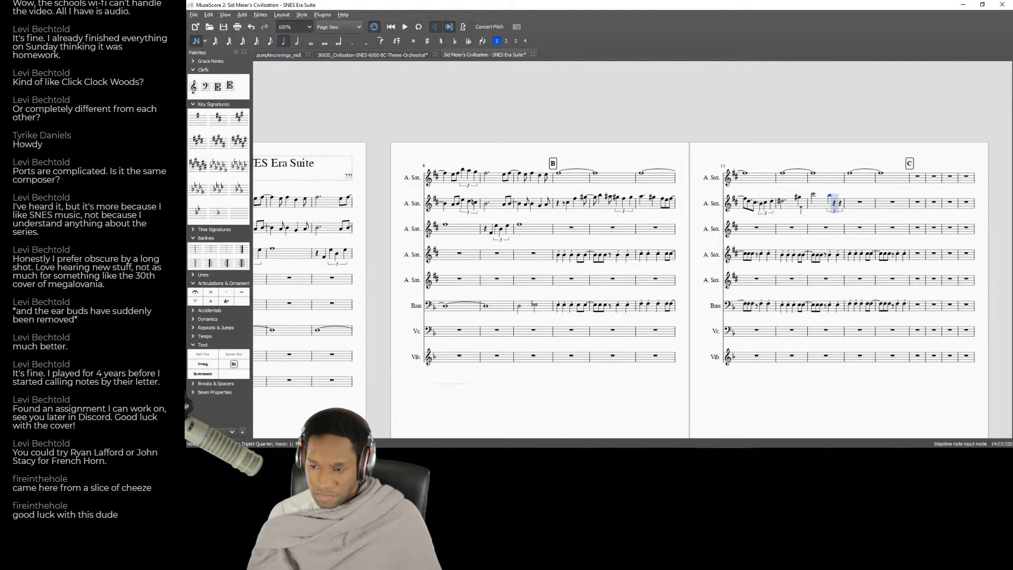
{"action": "left_click", "coordinate": [829, 195]}
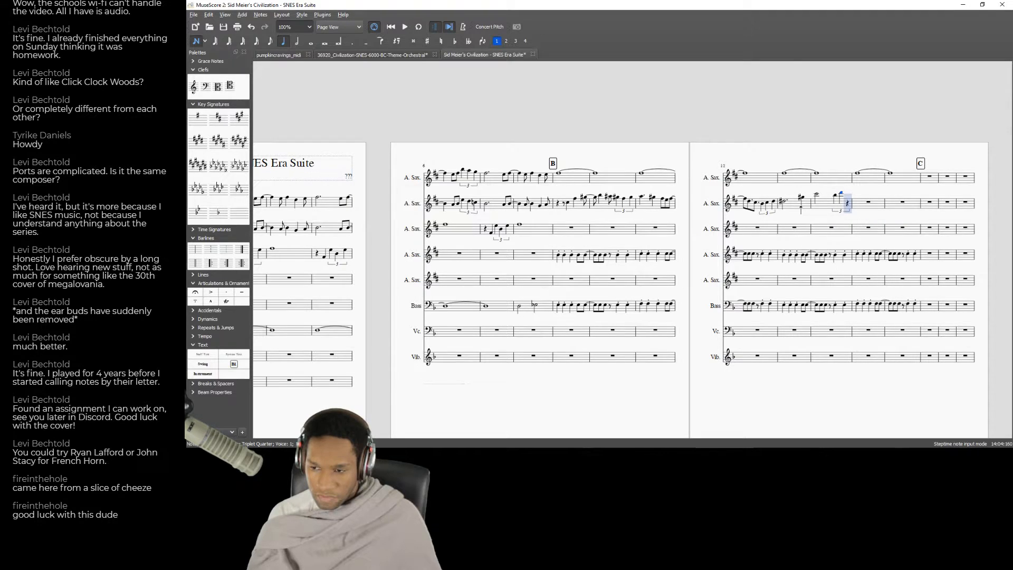
{"action": "left_click", "coordinate": [847, 192]}
{"action": "left_click", "coordinate": [857, 193]}
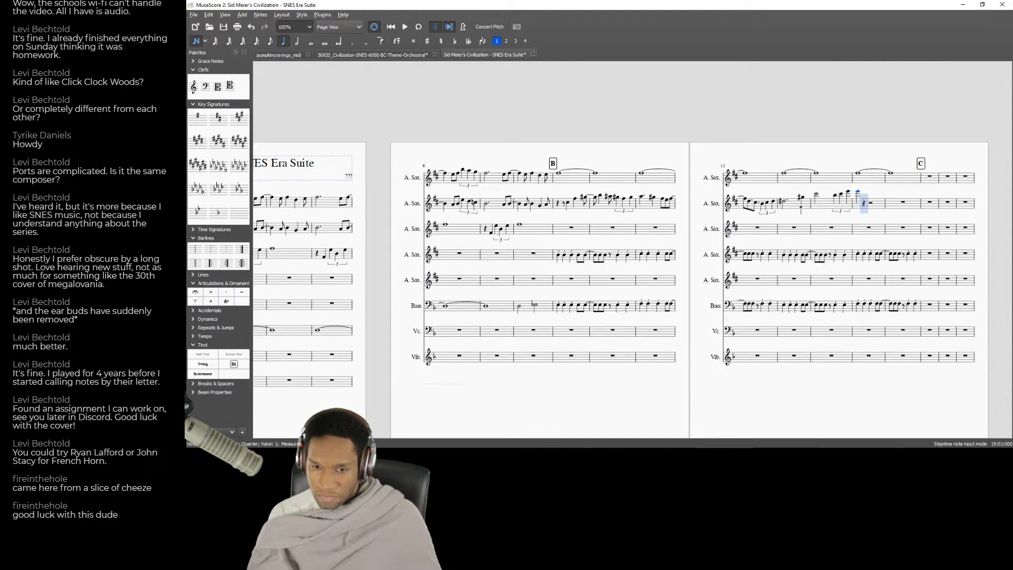
Play back the score from the end of measure 8 through the triplet in measure 14.
{"action": "key", "text": "Left"}
{"action": "key", "text": "Left"}
{"action": "key", "text": "Left"}
{"action": "key", "text": "Left"}
{"action": "key", "text": "Left"}
{"action": "key", "text": "Left"}
{"action": "key", "text": "Left"}
{"action": "key", "text": "Left"}
{"action": "key", "text": "Left"}
{"action": "key", "text": "Left"}
{"action": "key", "text": "Left"}
{"action": "key", "text": "Left"}
{"action": "key", "text": "Left"}
{"action": "key", "text": "Left"}
{"action": "key", "text": "Left"}
{"action": "key", "text": "Left"}
{"action": "key", "text": "Left"}
{"action": "key", "text": "Left"}
{"action": "key", "text": "Left"}
{"action": "key", "text": "Left"}
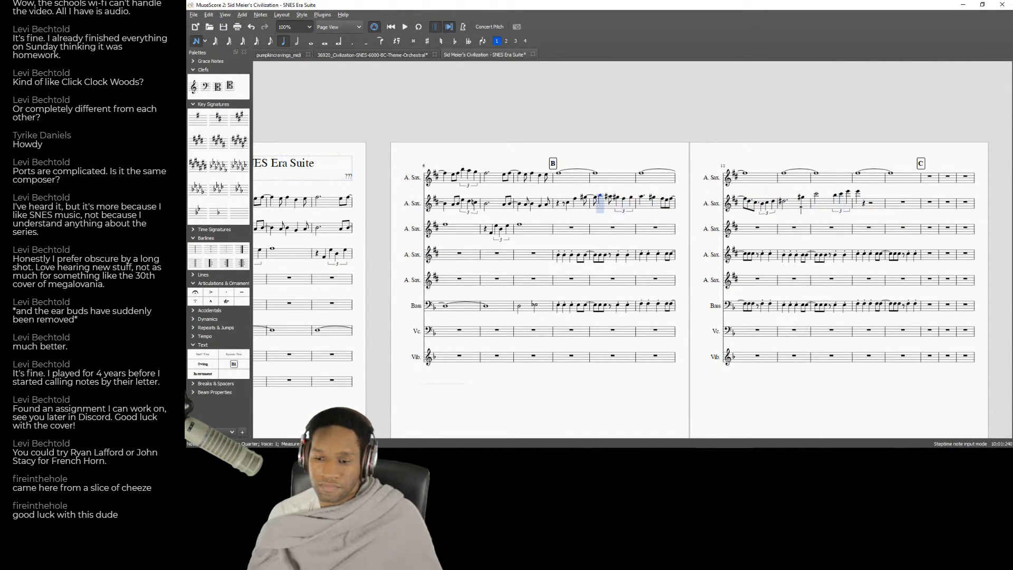
{"action": "key", "text": "Left"}
{"action": "key", "text": "Left"}
{"action": "key", "text": "Left"}
{"action": "key", "text": "space"}
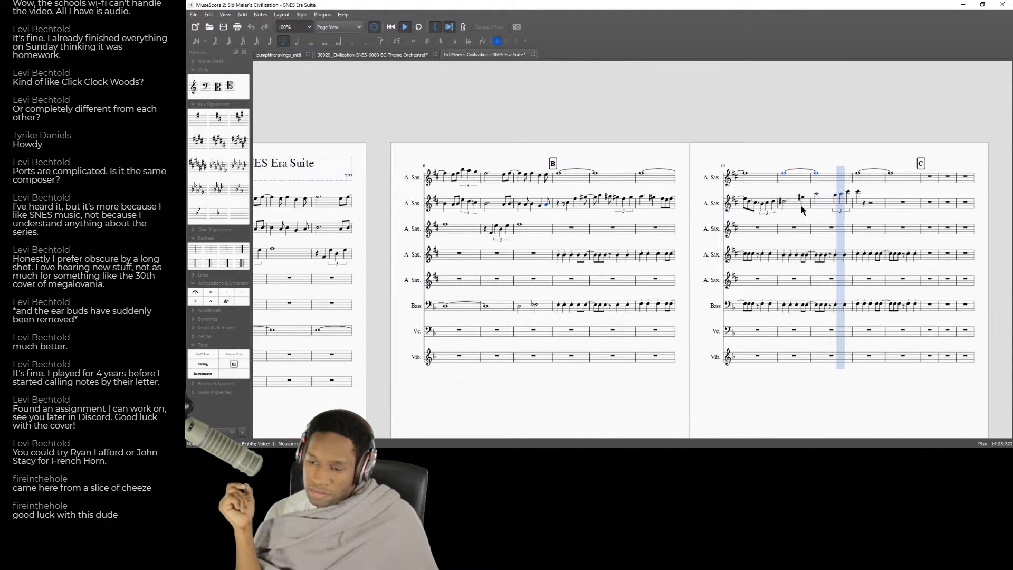
{"action": "key", "text": "space"}
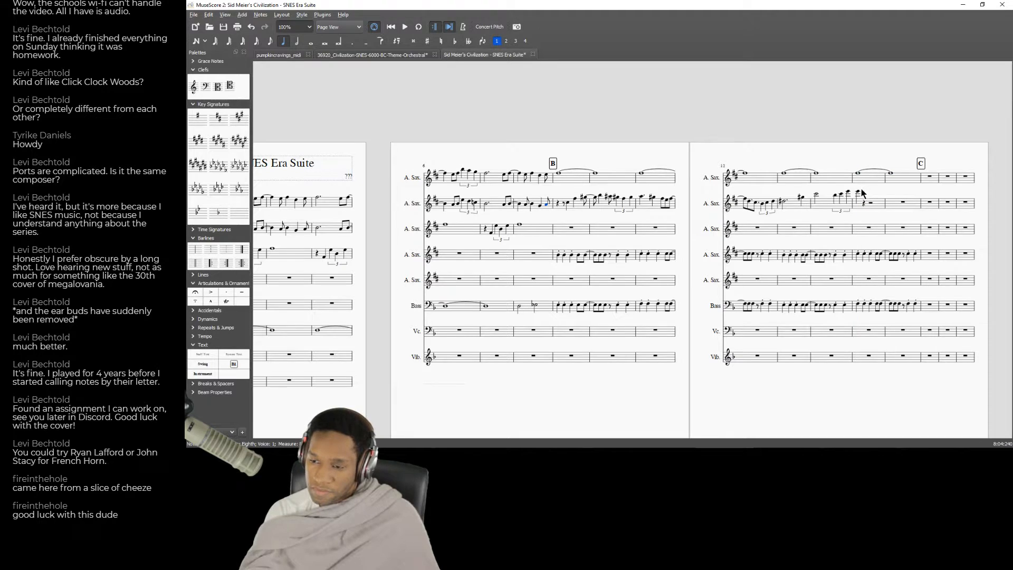
Make the second Alto Saxophone's first note in measure 15 a dotted quarter and add an eighth note after it.
{"action": "left_click", "coordinate": [297, 41]}
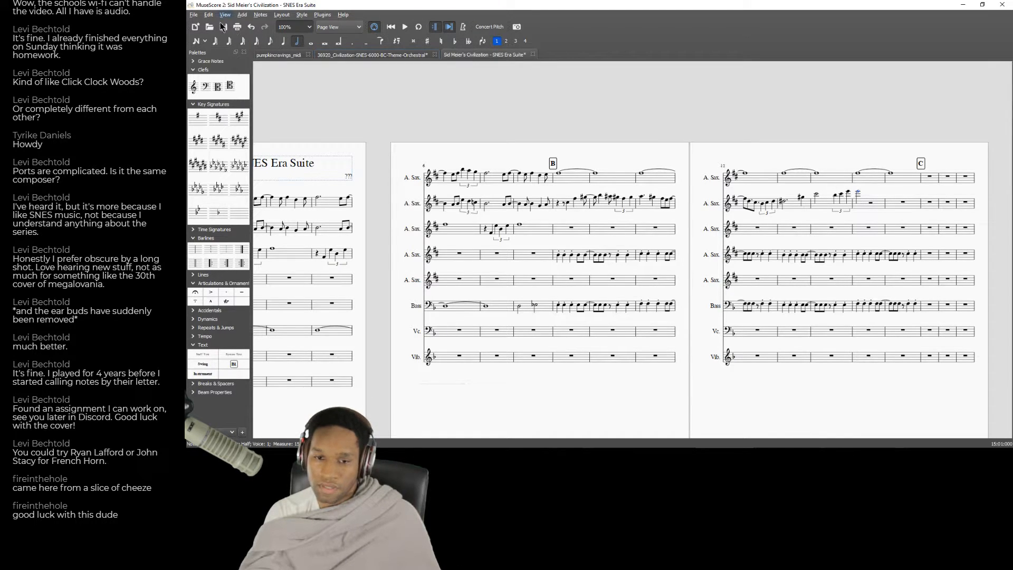
{"action": "left_click", "coordinate": [285, 41]}
{"action": "left_click", "coordinate": [352, 41]}
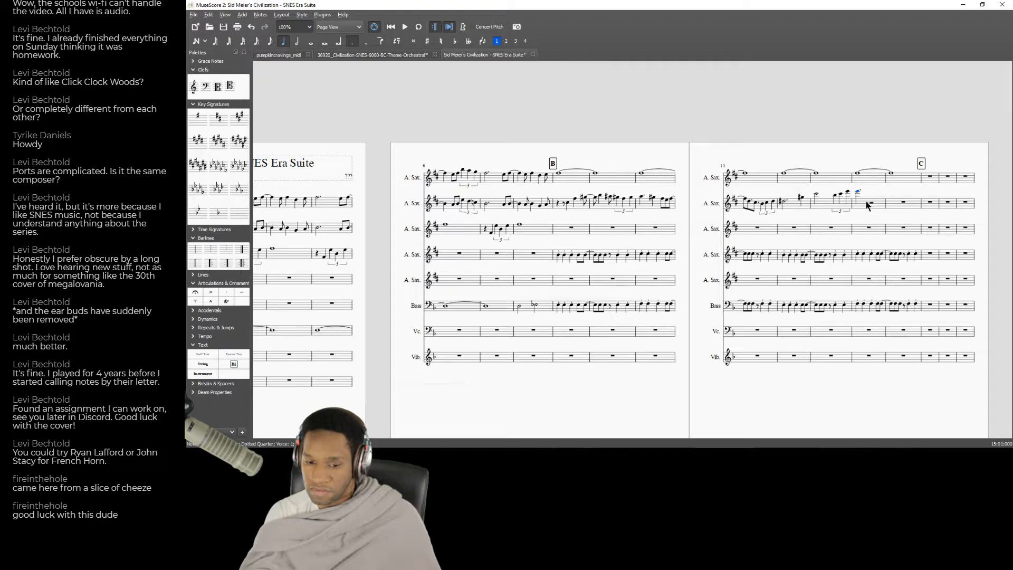
{"action": "key", "text": "4"}
{"action": "key", "text": "n"}
{"action": "key", "text": "Down"}
{"action": "key", "text": "Left"}
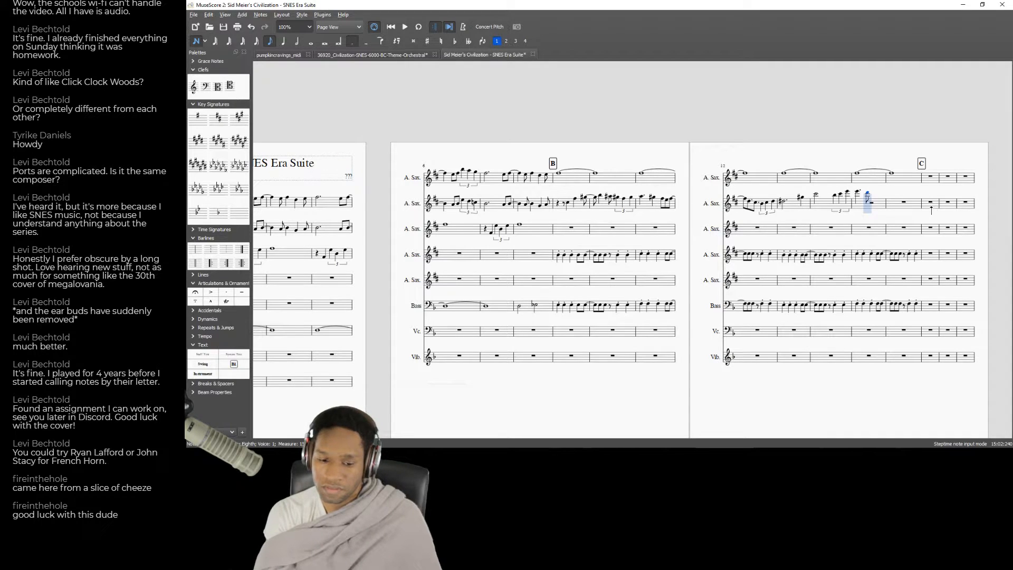
Try dotting the eighth note in measure 15, with another note after it, and play back the measure.
{"action": "key", "text": "period"}
{"action": "key", "text": "c"}
{"action": "key", "text": "Down"}
{"action": "key", "text": "Up"}
{"action": "key", "text": "Left"}
{"action": "key", "text": "Left"}
{"action": "key", "text": "Left"}
{"action": "key", "text": "space"}
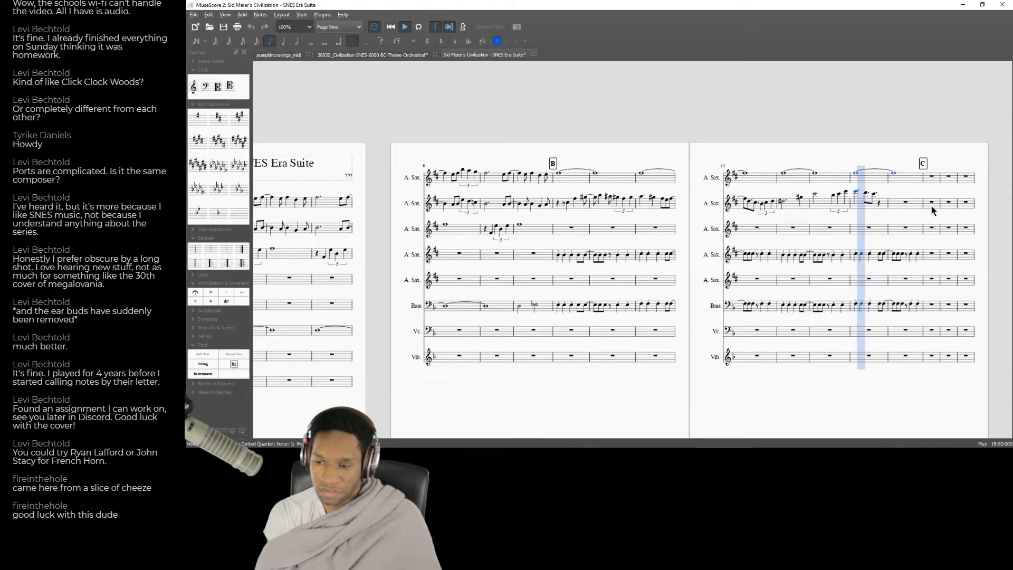
{"action": "key", "text": "space"}
{"action": "key", "text": "Right"}
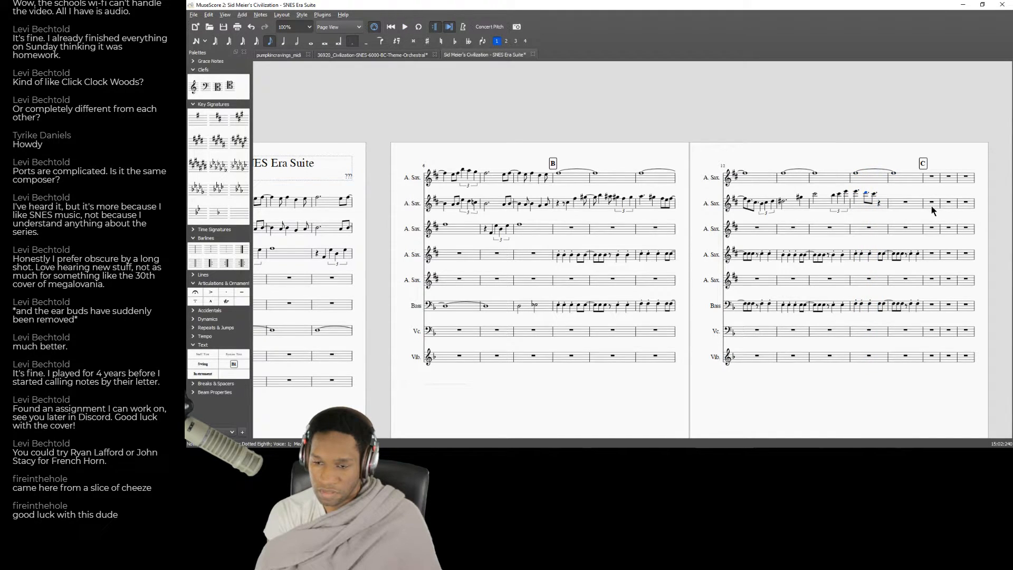
Lengthen the second note of measure 15 to a quarter, add another quarter note after it, and play back the measure.
{"action": "key", "text": "6"}
{"action": "key", "text": "5"}
{"action": "key", "text": "n"}
{"action": "key", "text": "c"}
{"action": "key", "text": "Left"}
{"action": "key", "text": "Left"}
{"action": "key", "text": "Left"}
{"action": "key", "text": "space"}
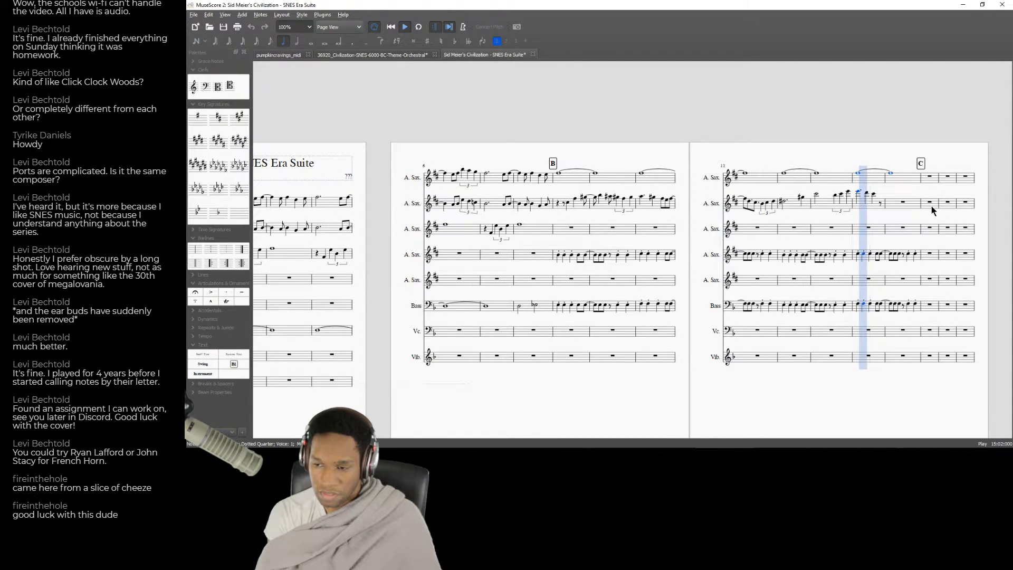
{"action": "key", "text": "space"}
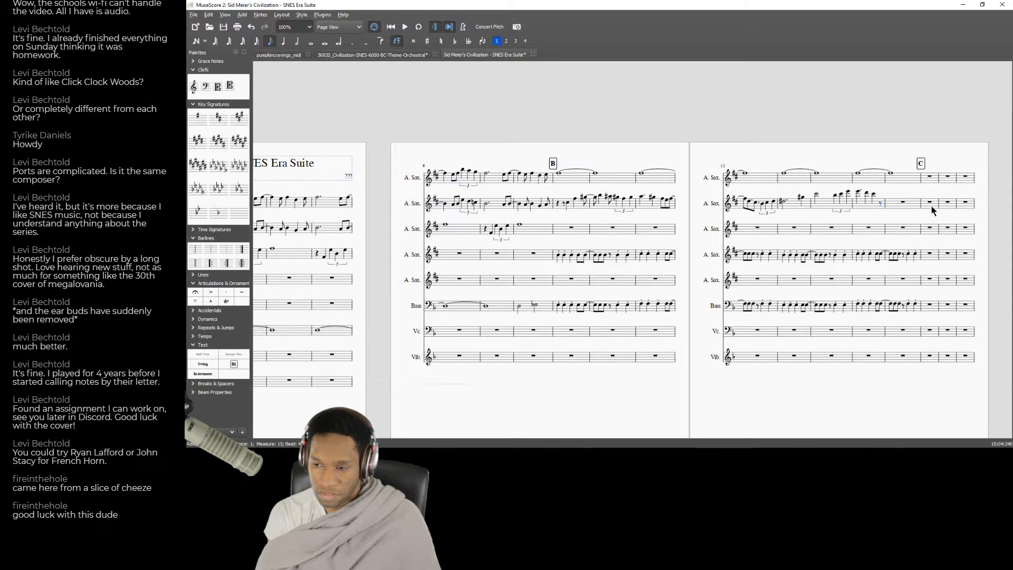
Complete measure 15 of the second Alto Saxophone with an eighth note and play back the measure.
{"action": "key", "text": "n"}
{"action": "key", "text": "c"}
{"action": "key", "text": "Left"}
{"action": "key", "text": "Left"}
{"action": "key", "text": "Left"}
{"action": "key", "text": "Left"}
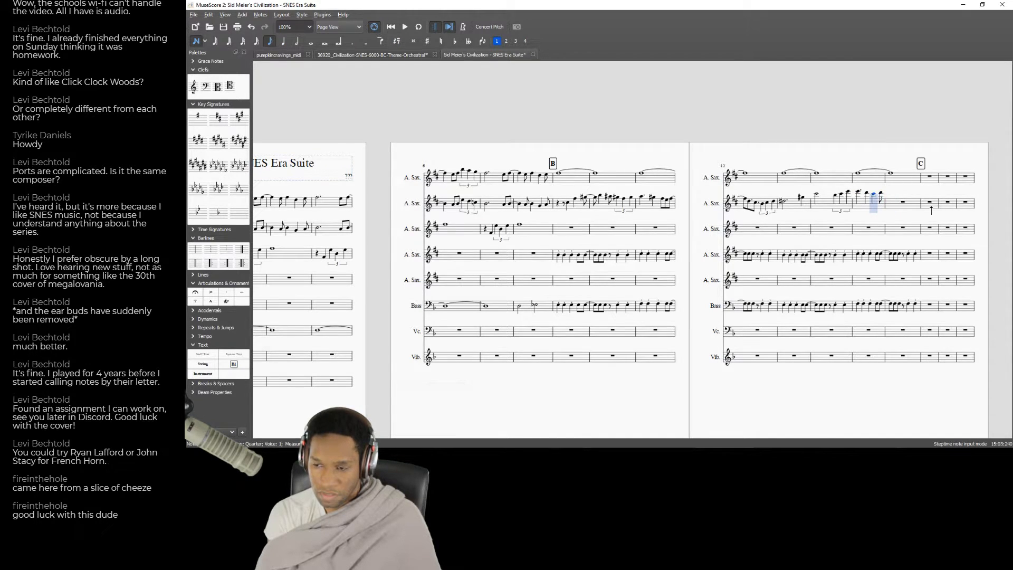
{"action": "key", "text": "space"}
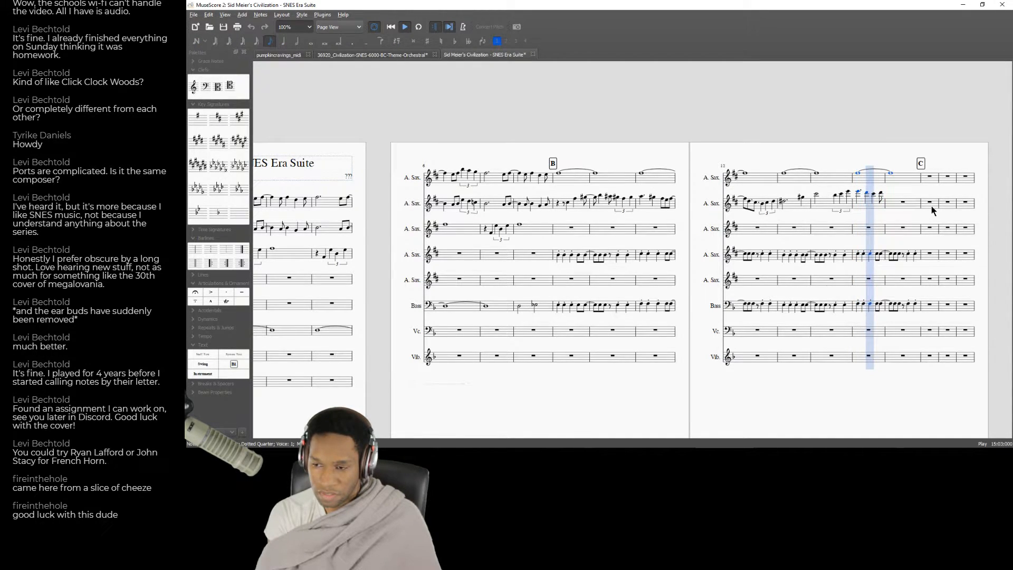
{"action": "key", "text": "space"}
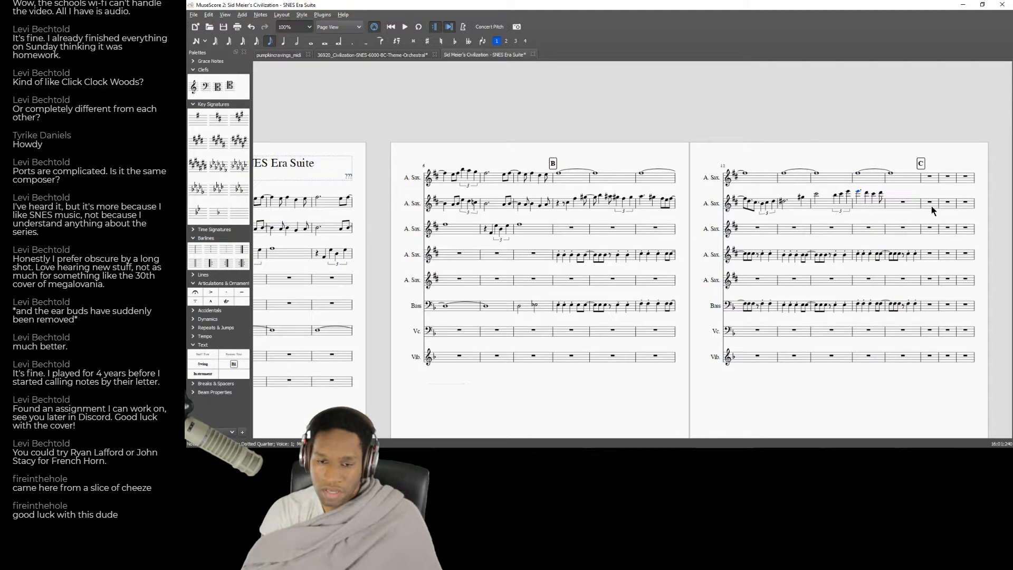
Create a quarter-note sextuplet across measure 16 of the second Alto Saxophone and enter its first note.
{"action": "left_click", "coordinate": [902, 202]}
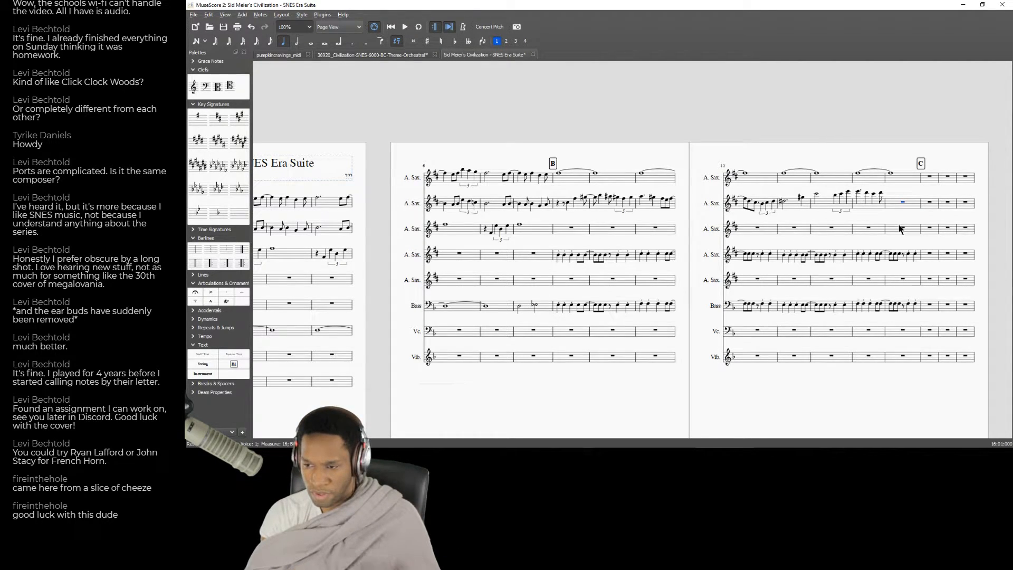
{"action": "key", "text": "6"}
{"action": "key", "text": "7"}
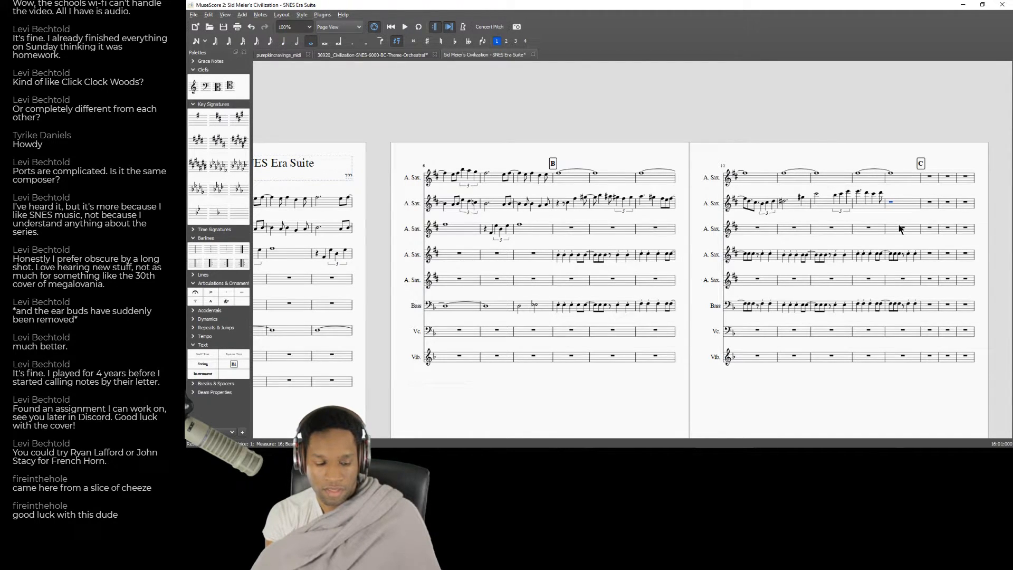
{"action": "key", "text": "ctrl+6"}
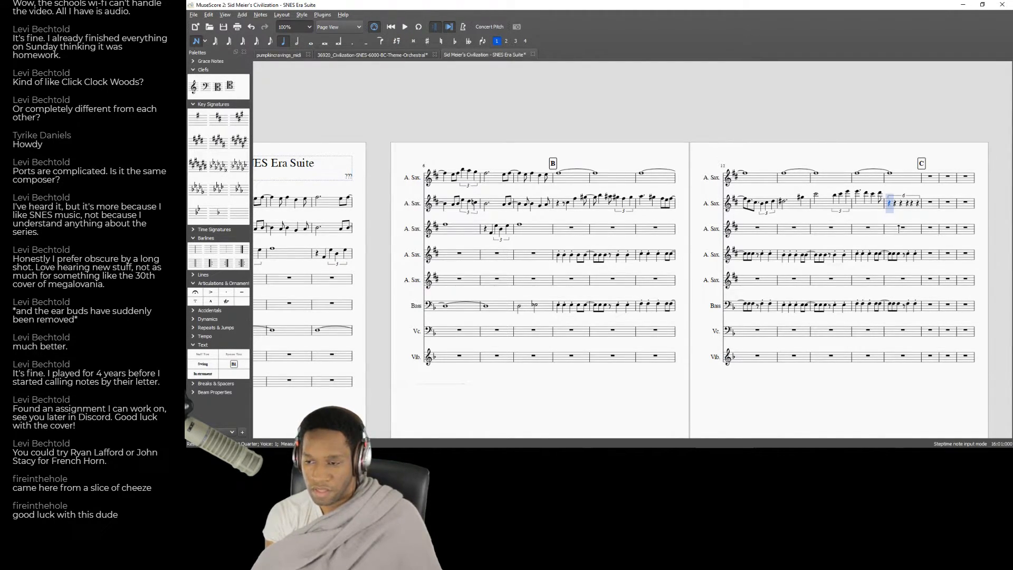
{"action": "key", "text": "c"}
{"action": "key", "text": "Left"}
{"action": "key", "text": "Left"}
{"action": "key", "text": "Right"}
{"action": "key", "text": "Up"}
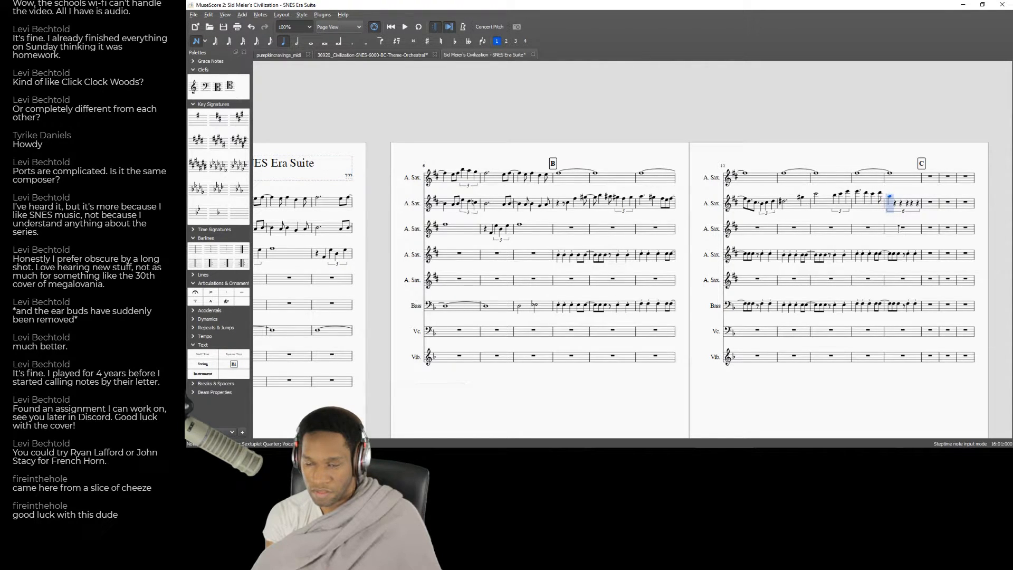
Enter the second and third notes of the sextuplet in measure 16 and step back through them to check the pitches.
{"action": "key", "text": "a"}
{"action": "key", "text": "Left"}
{"action": "key", "text": "Right"}
{"action": "key", "text": "a"}
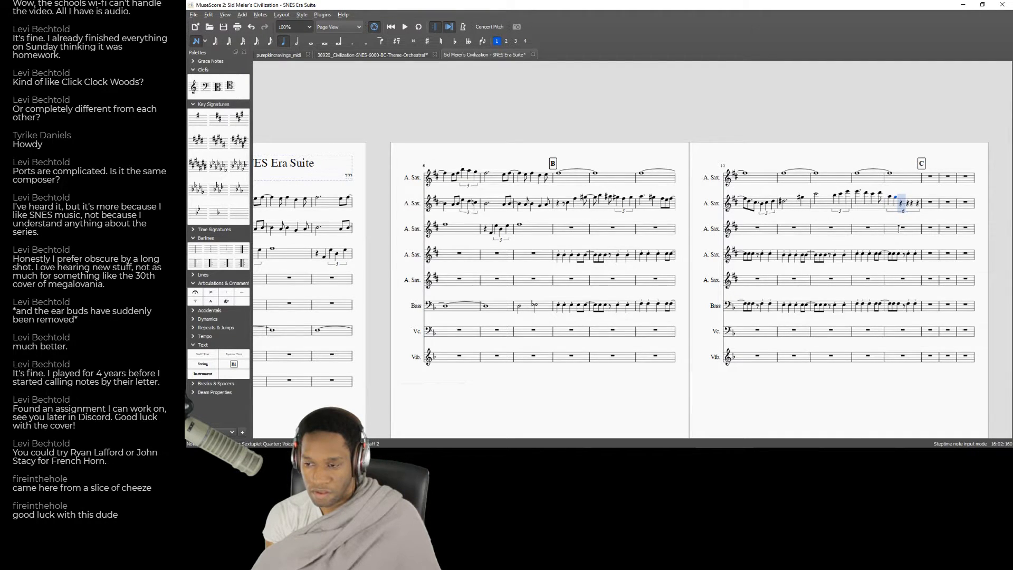
{"action": "key", "text": "Left"}
{"action": "key", "text": "Left"}
{"action": "key", "text": "Right"}
{"action": "key", "text": "Right"}
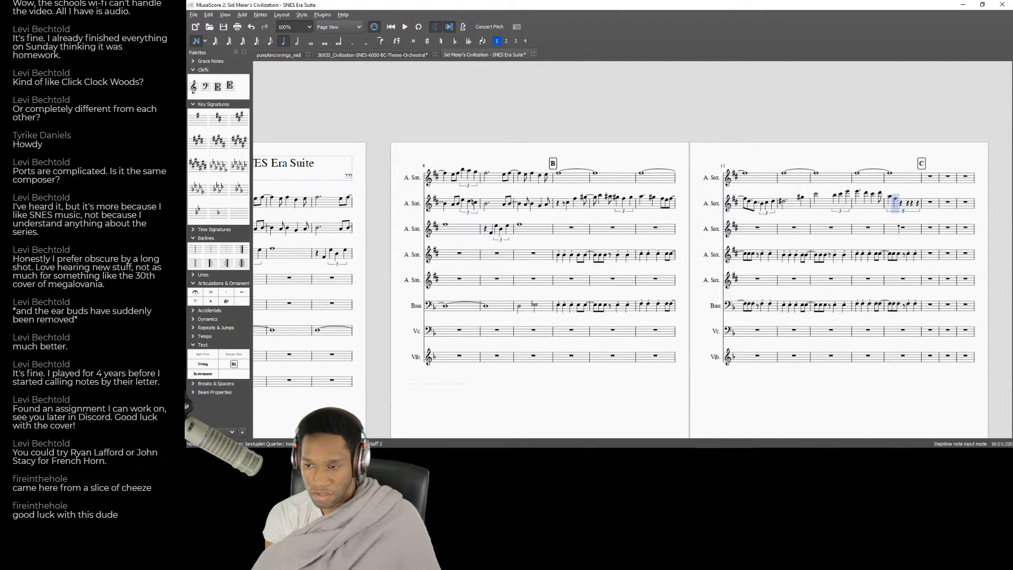
{"action": "key", "text": "e"}
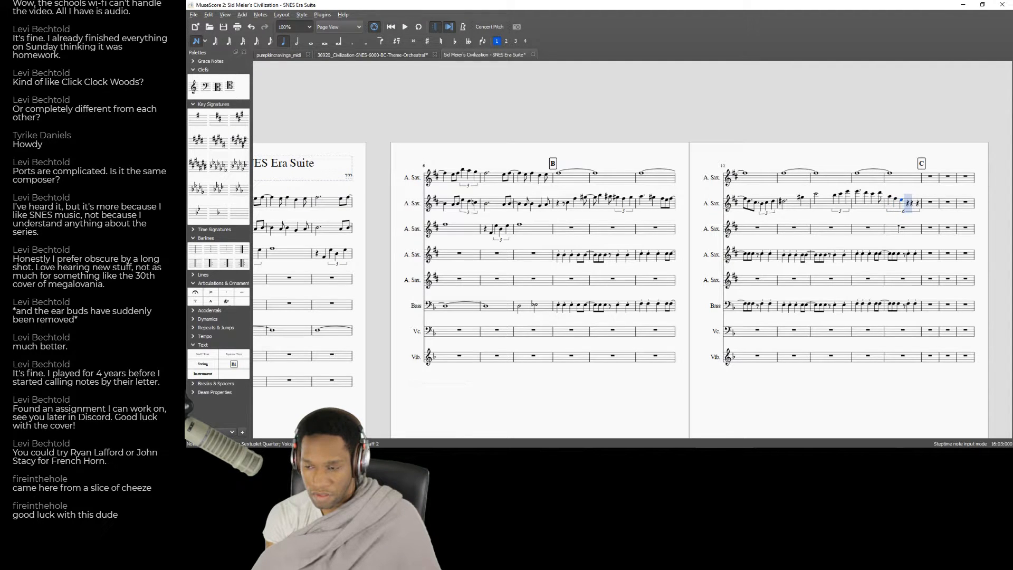
{"action": "key", "text": "Left"}
{"action": "key", "text": "Left"}
{"action": "key", "text": "Left"}
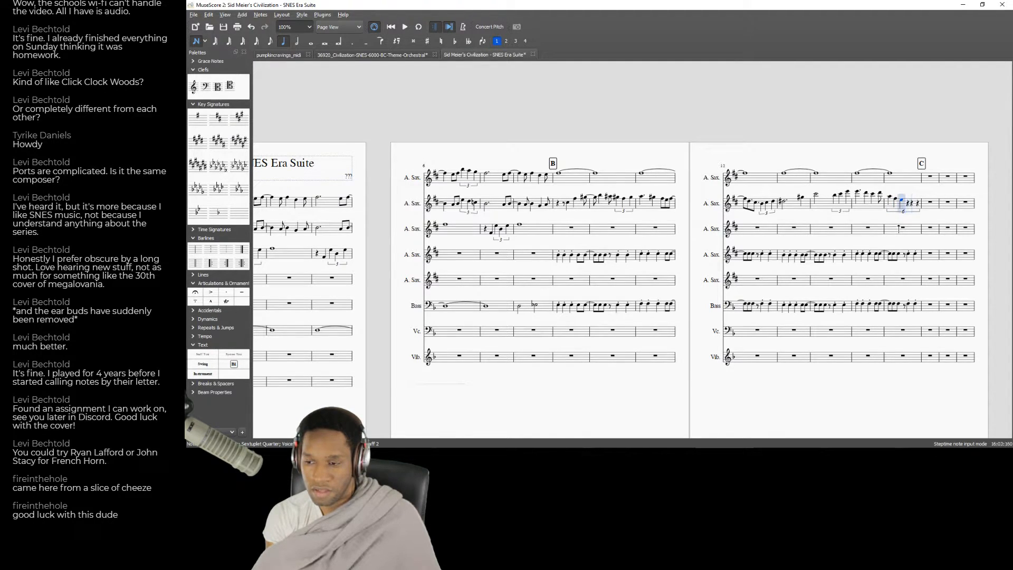
Fill in the last three notes of the sextuplet in measure 16 of the second Alto Saxophone.
{"action": "key", "text": "Right"}
{"action": "key", "text": "Right"}
{"action": "key", "text": "Right"}
{"action": "key", "text": "e"}
{"action": "key", "text": "Down"}
{"action": "key", "text": "Down"}
{"action": "key", "text": "e"}
{"action": "key", "text": "f"}
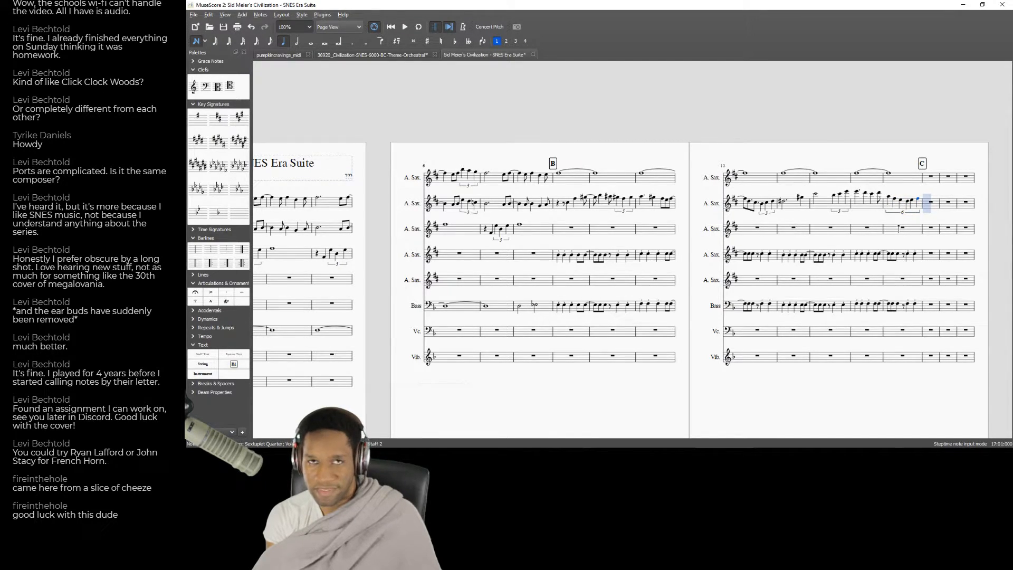
Play back from measure 15, then delete the sextuplet from measure 16 of the second Alto Saxophone.
{"action": "key", "text": "Left"}
{"action": "key", "text": "Left"}
{"action": "key", "text": "Left"}
{"action": "key", "text": "Left"}
{"action": "key", "text": "Left"}
{"action": "key", "text": "Left"}
{"action": "key", "text": "Left"}
{"action": "key", "text": "Left"}
{"action": "key", "text": "Left"}
{"action": "key", "text": "Left"}
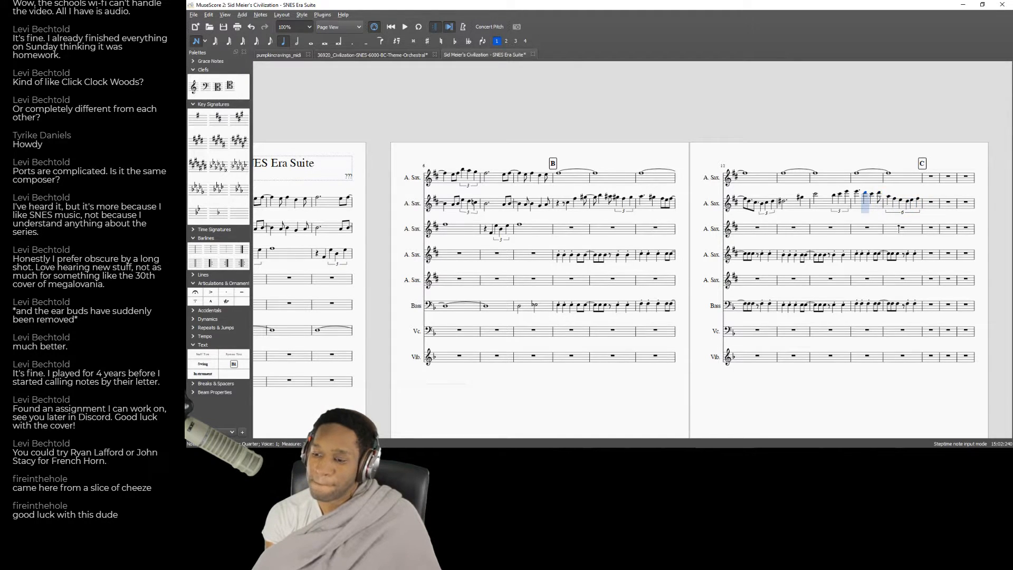
{"action": "key", "text": "space"}
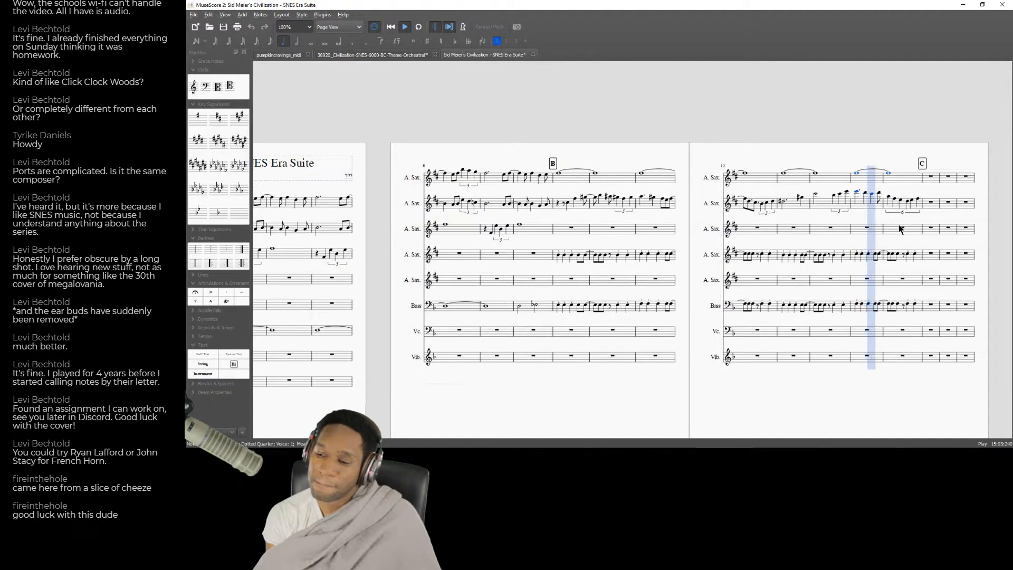
{"action": "key", "text": "space"}
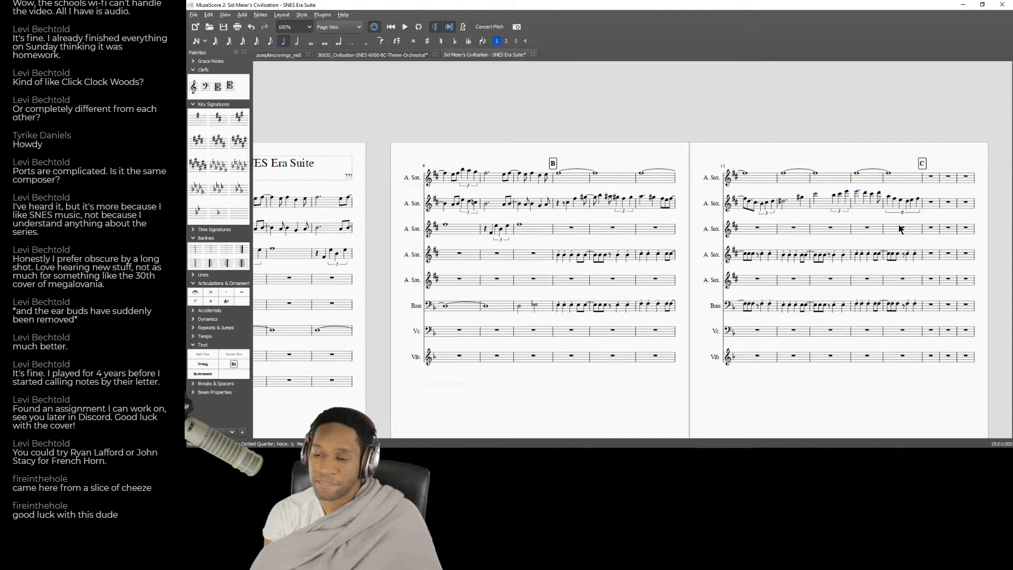
{"action": "left_click", "coordinate": [899, 213]}
{"action": "key", "text": "Delete"}
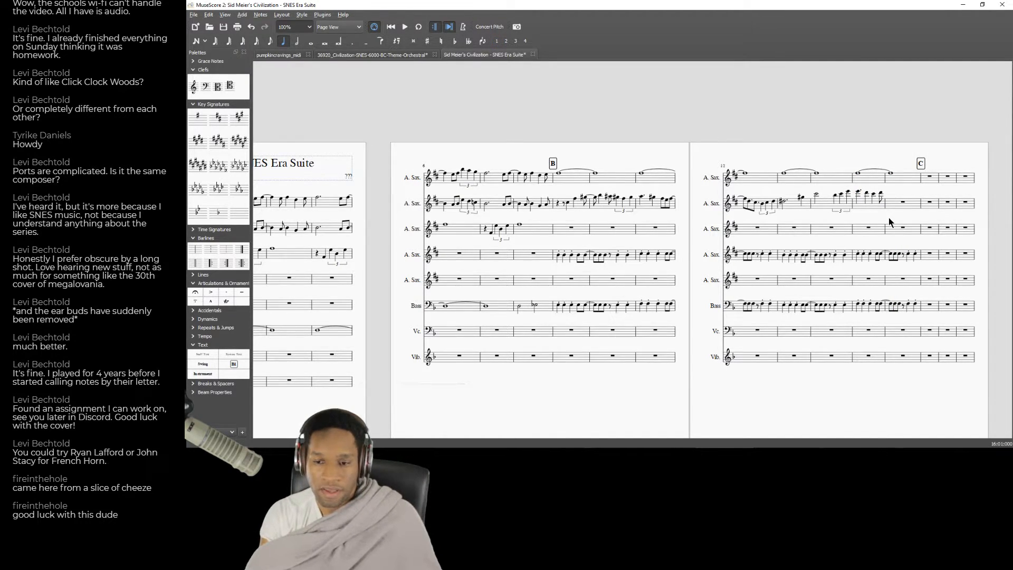
Switch to the browser and play the "Strategy: B.C." recording from 0:22 while comparing it with the score.
{"action": "key", "text": "alt+Tab"}
{"action": "left_click", "coordinate": [410, 161]}
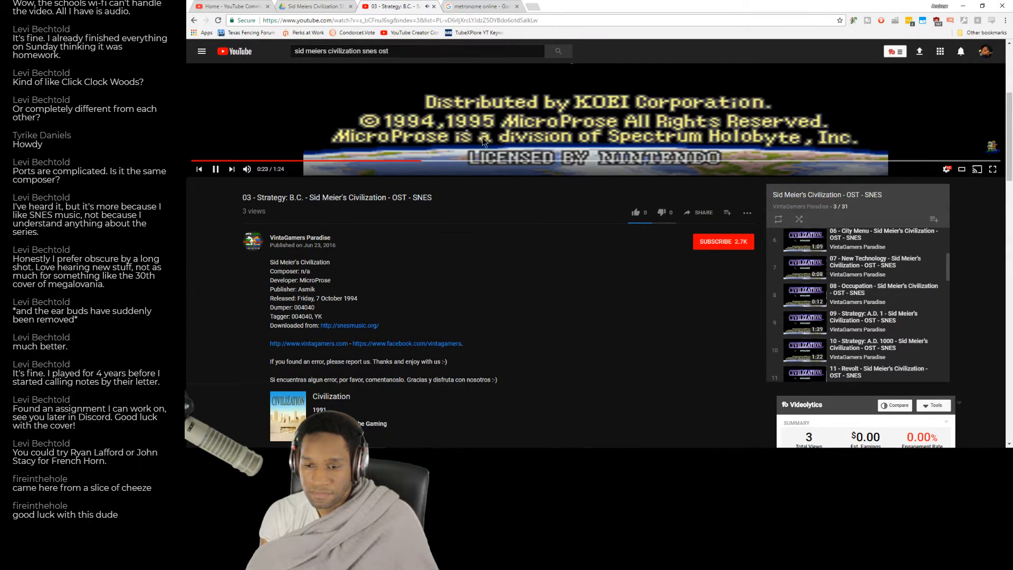
{"action": "key", "text": "alt+Tab"}
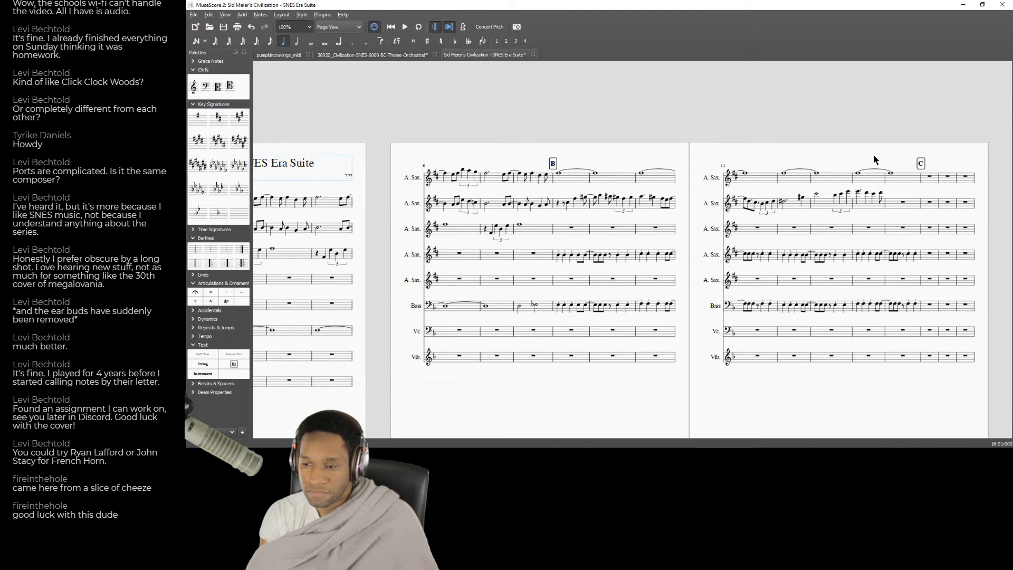
{"action": "key", "text": "alt+Tab"}
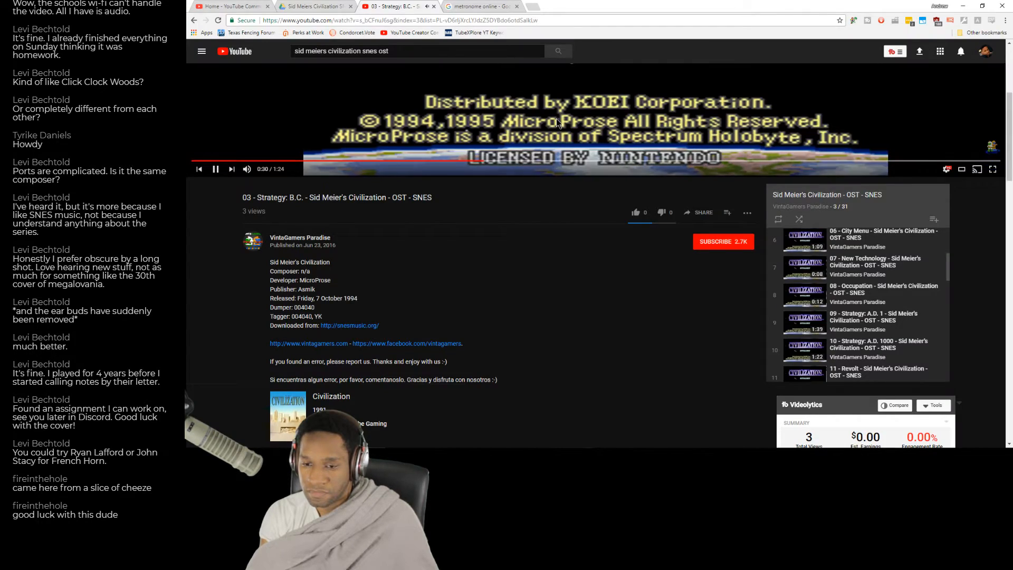
Return to MuseScore and play back the score from measure 14.
{"action": "key", "text": "alt+Tab"}
{"action": "left_click", "coordinate": [818, 230]}
{"action": "key", "text": "space"}
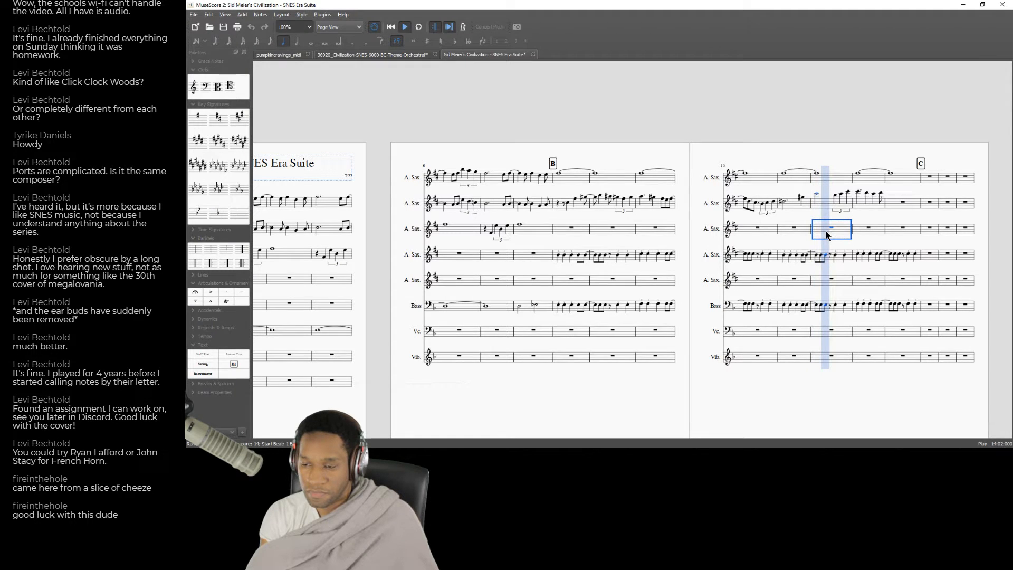
Stop and restart playback from measure 14 to recheck the second Alto Saxophone melody.
{"action": "key", "text": "space"}
{"action": "left_click", "coordinate": [847, 192]}
{"action": "left_click", "coordinate": [823, 232]}
{"action": "key", "text": "space"}
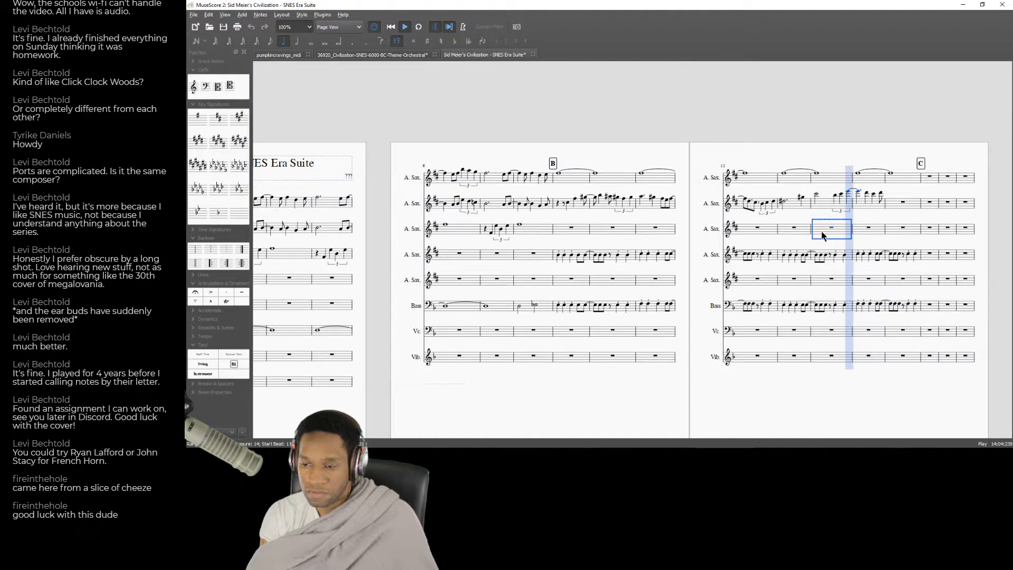
Compare the browser's "Strategy: B.C." recording with MuseScore playback from measure 14.
{"action": "key", "text": "alt+Tab"}
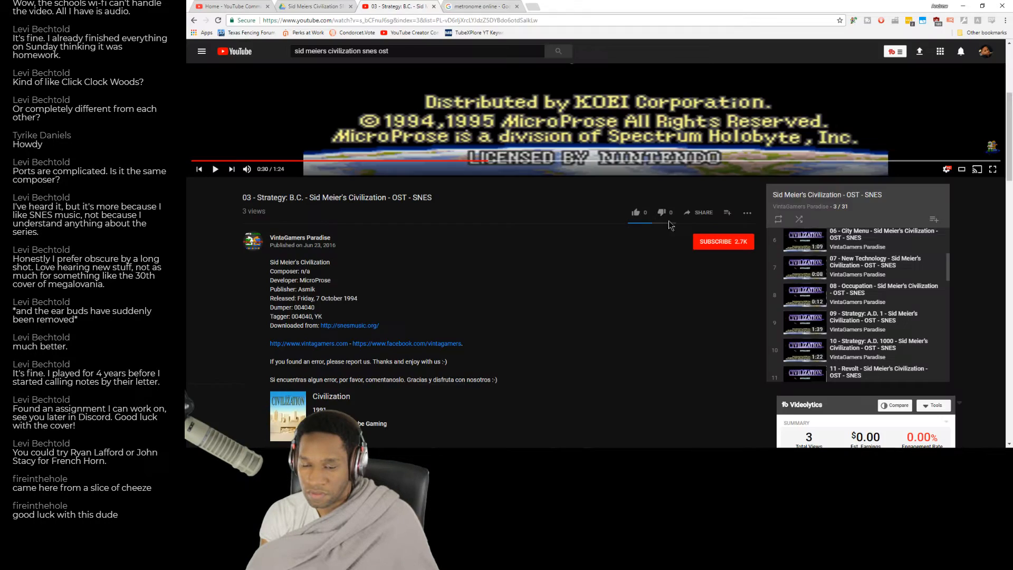
{"action": "key", "text": "alt+Tab"}
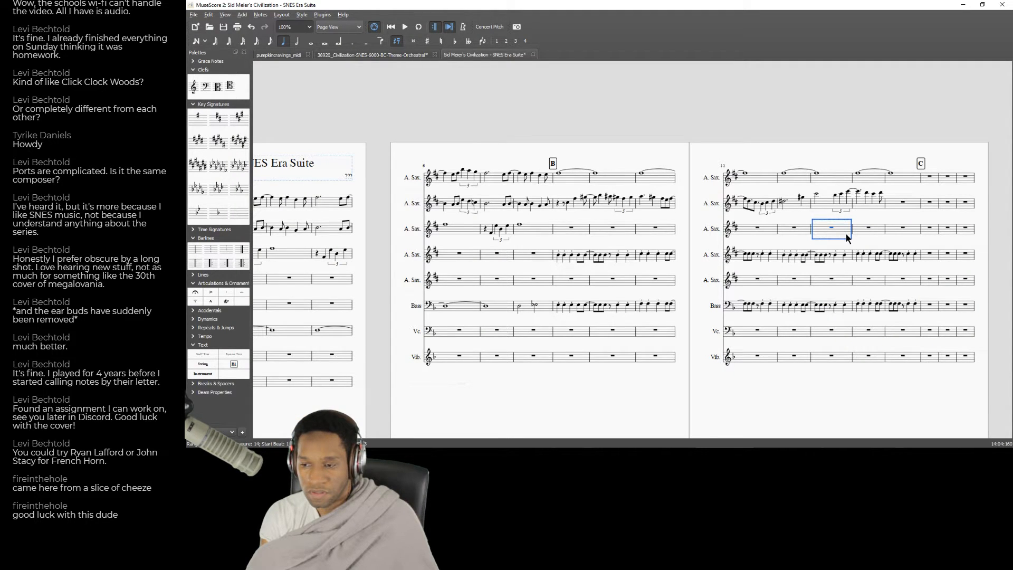
{"action": "key", "text": "alt+Tab"}
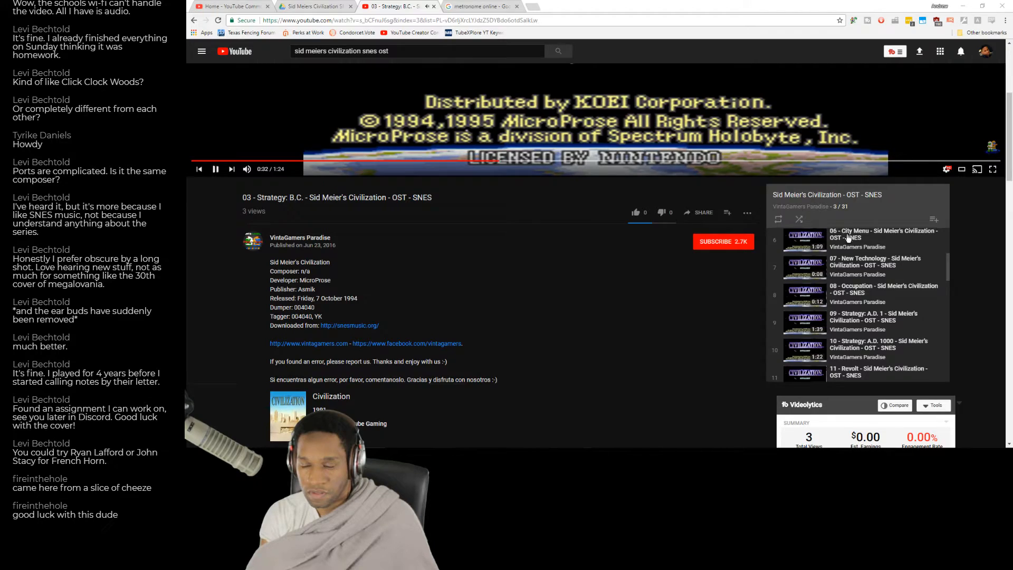
{"action": "key", "text": "alt+Tab"}
{"action": "key", "text": "space"}
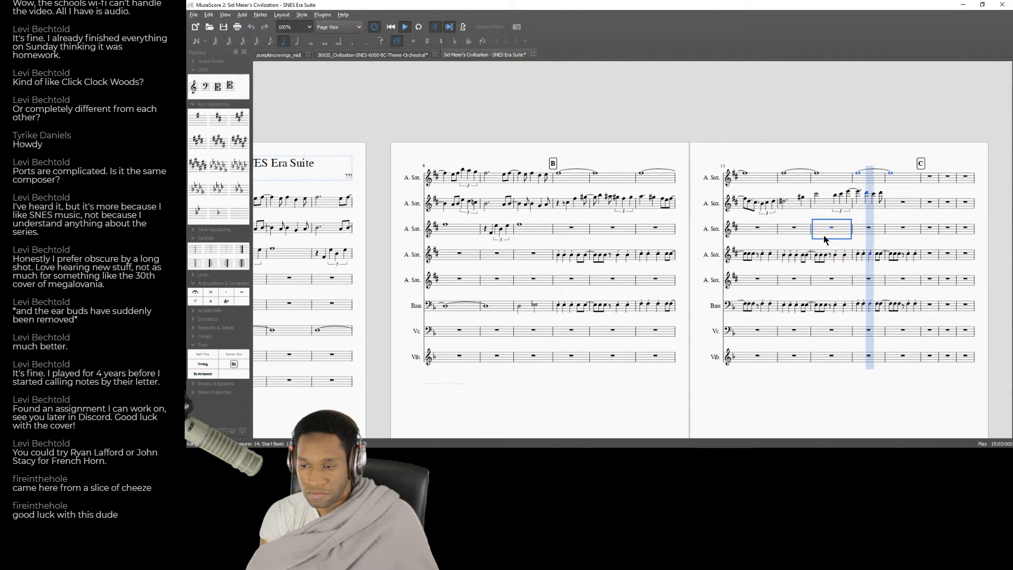
{"action": "key", "text": "space"}
Tie the last note of measure 15 in the second Alto Saxophone into measure 16 and begin a descending eighth-note run.
{"action": "left_click", "coordinate": [882, 194]}
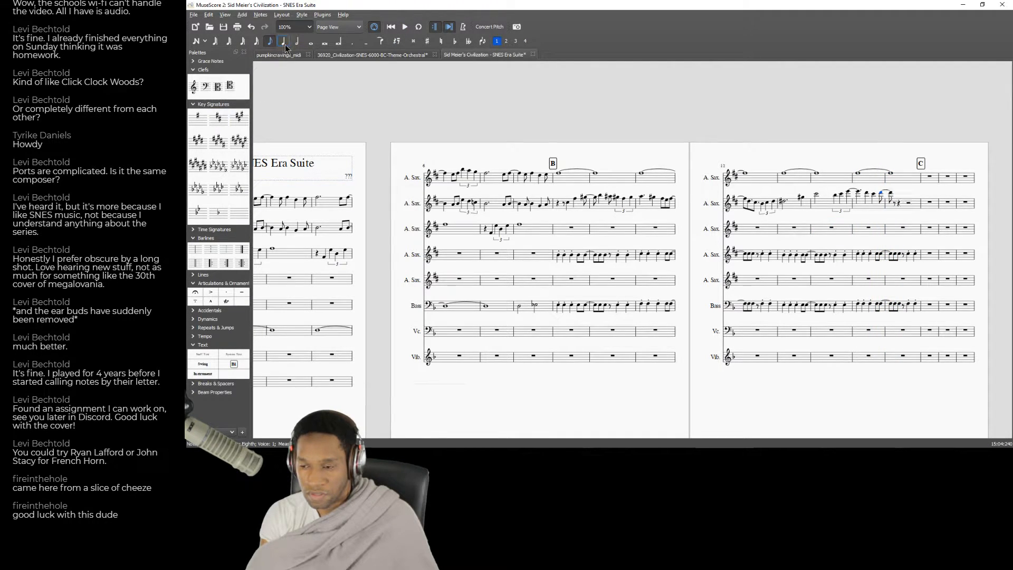
{"action": "left_click", "coordinate": [897, 204]}
{"action": "key", "text": "n"}
{"action": "key", "text": "Down"}
{"action": "key", "text": "Down"}
{"action": "key", "text": "f"}
{"action": "key", "text": "e"}
{"action": "key", "text": "c"}
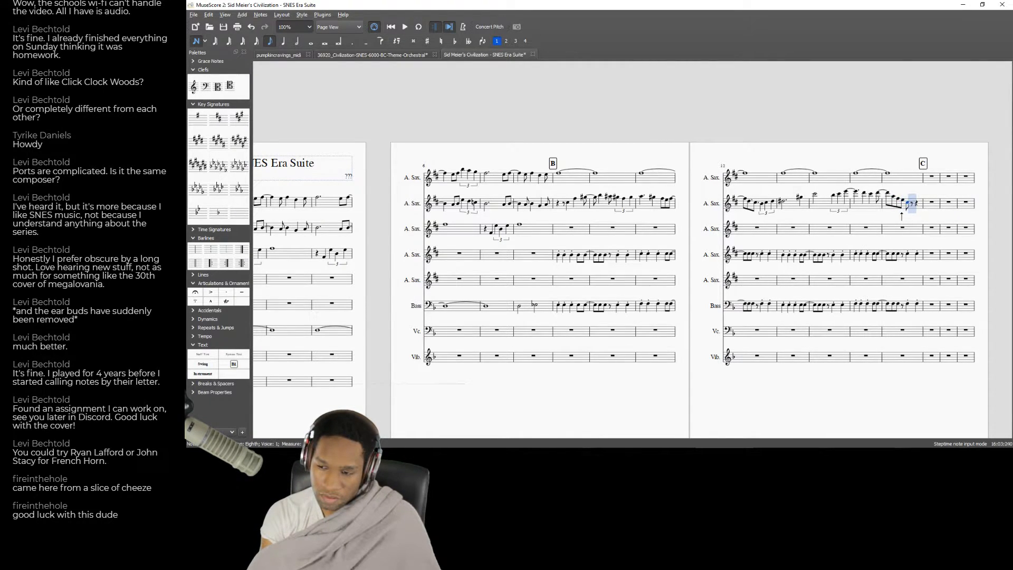
Fill the rest of measure 16 in the second Alto Saxophone with eighth notes, adjusting their pitches to form a rising line.
{"action": "key", "text": "f"}
{"action": "key", "text": "Down"}
{"action": "key", "text": "Down"}
{"action": "key", "text": "f"}
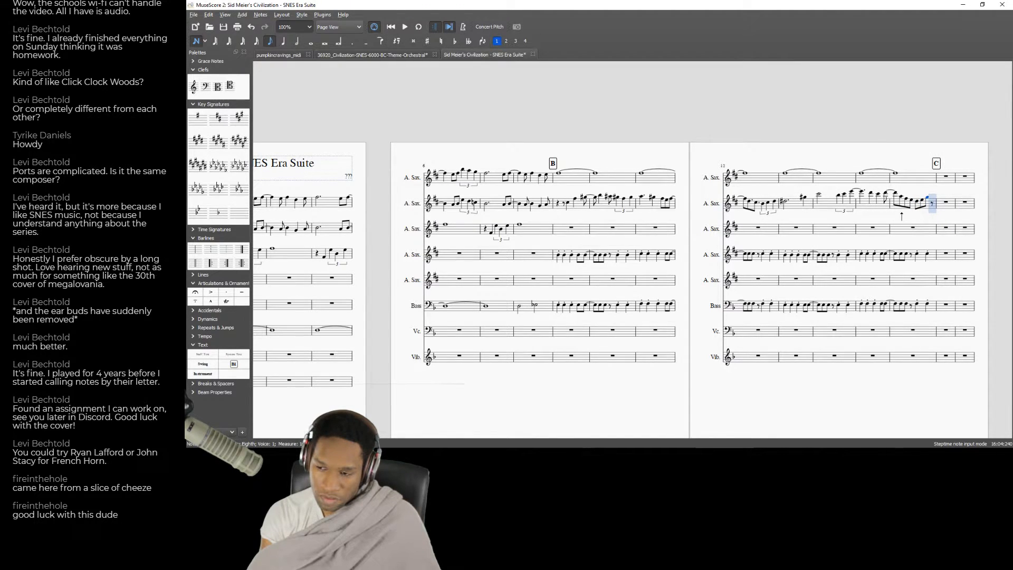
{"action": "key", "text": "Up"}
{"action": "key", "text": "a"}
{"action": "key", "text": "Up"}
{"action": "key", "text": "Up"}
Leave note input and play back the second Alto Saxophone melody into measure 16.
{"action": "key", "text": "Left"}
{"action": "key", "text": "ctrl+Left"}
{"action": "key", "text": "ctrl+Left"}
{"action": "key", "text": "ctrl+Left"}
{"action": "key", "text": "space"}
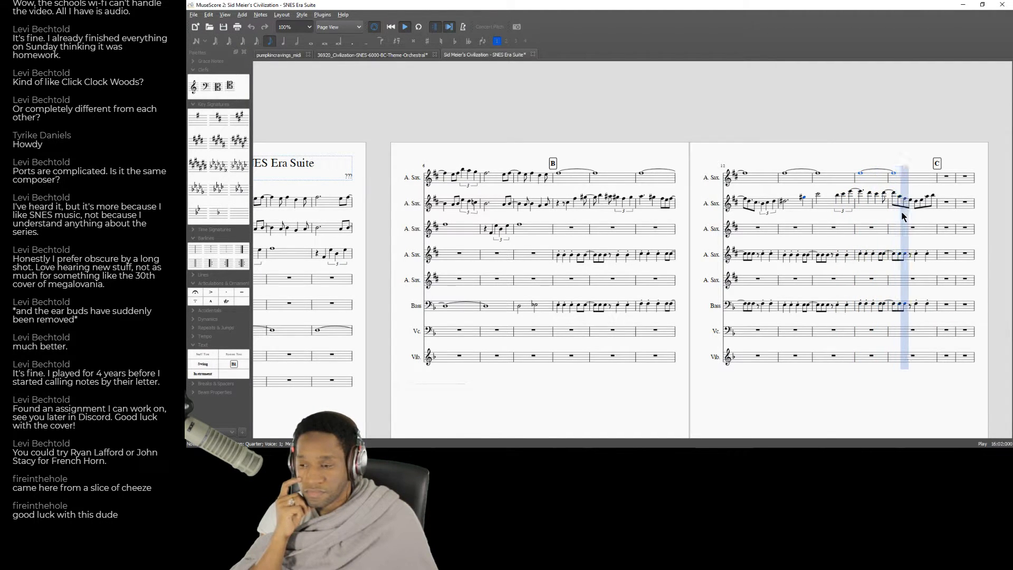
{"action": "key", "text": "space"}
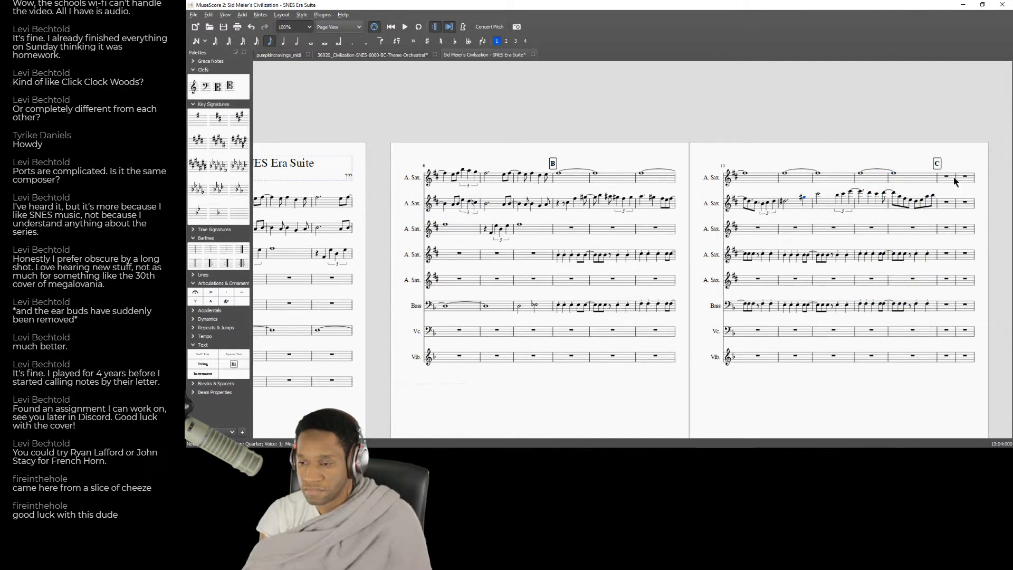
Audition individual notes of the eighth-note run in measure 16 and play that measure back.
{"action": "left_click", "coordinate": [916, 210]}
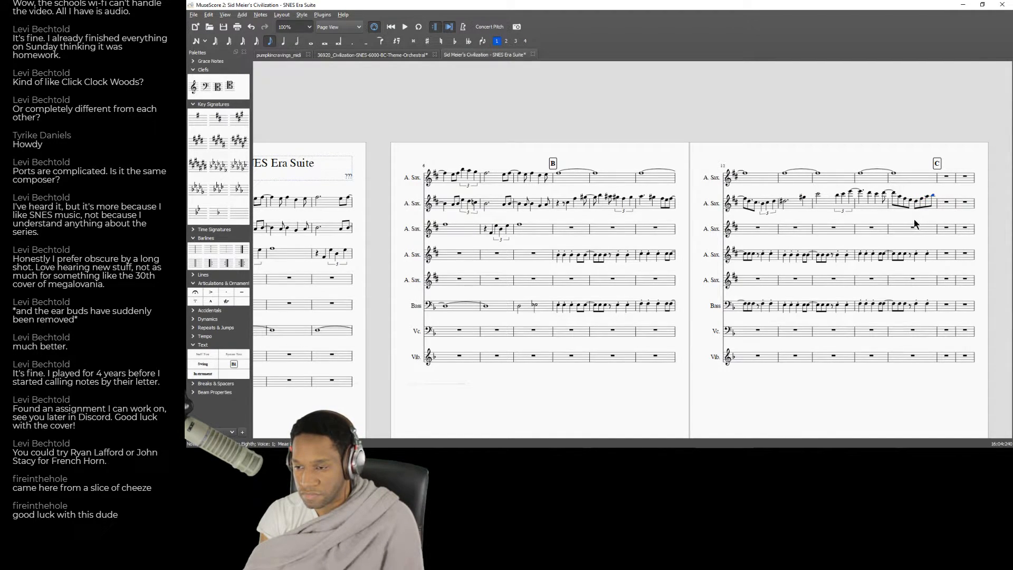
{"action": "left_click", "coordinate": [903, 231]}
{"action": "key", "text": "space"}
{"action": "key", "text": "space"}
{"action": "left_click", "coordinate": [913, 203]}
{"action": "left_click", "coordinate": [912, 204]}
{"action": "left_click", "coordinate": [907, 231]}
{"action": "key", "text": "space"}
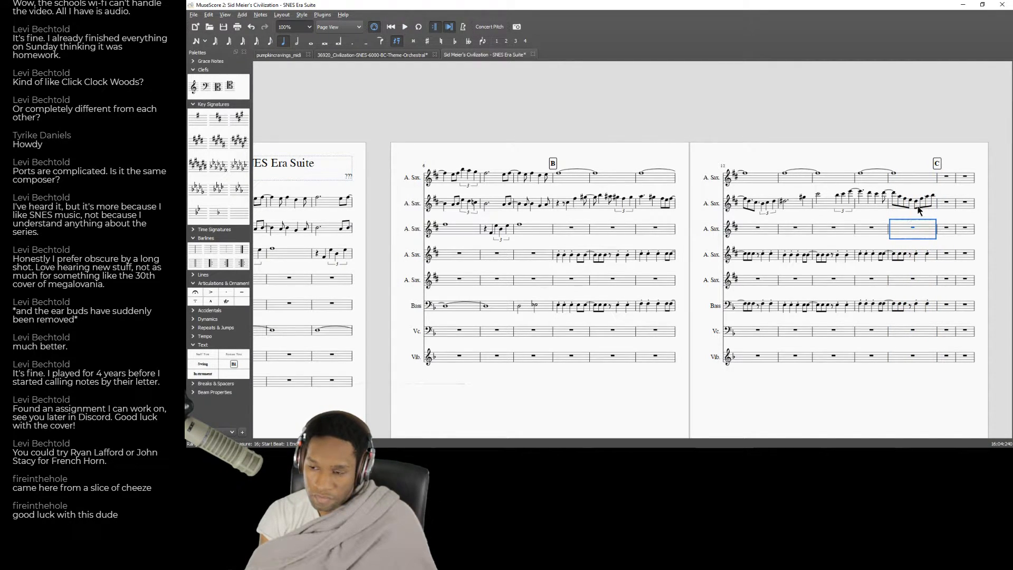
Switch between the browser and MuseScore to compare the recording around 0:30 with the notes in measure 16.
{"action": "key", "text": "alt+Tab"}
{"action": "left_click", "coordinate": [471, 161]}
{"action": "left_click", "coordinate": [507, 124]}
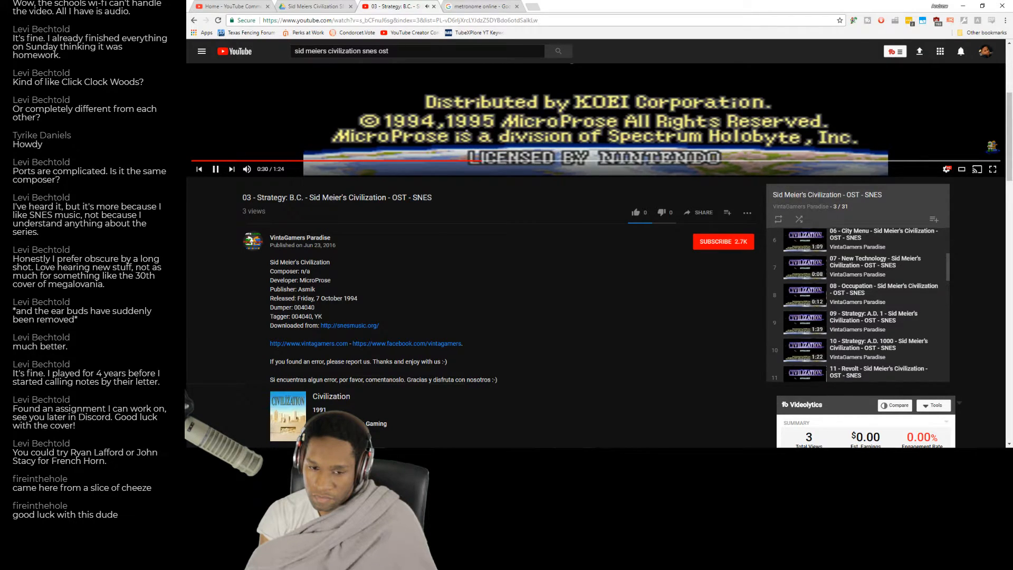
{"action": "left_click", "coordinate": [221, 171]}
{"action": "key", "text": "alt+Tab"}
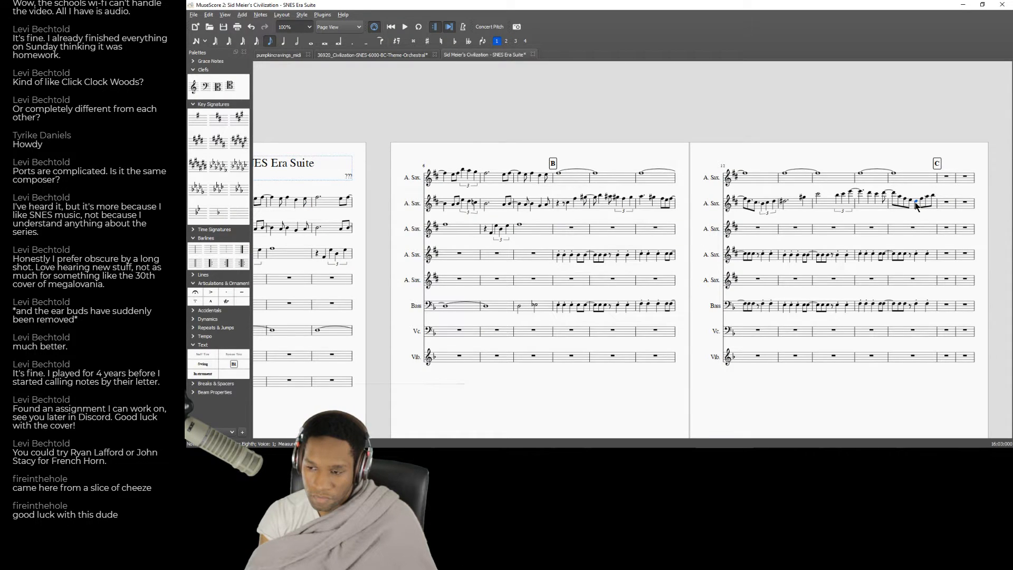
{"action": "key", "text": "alt+Tab"}
{"action": "left_click", "coordinate": [485, 166]}
{"action": "left_click", "coordinate": [513, 135]}
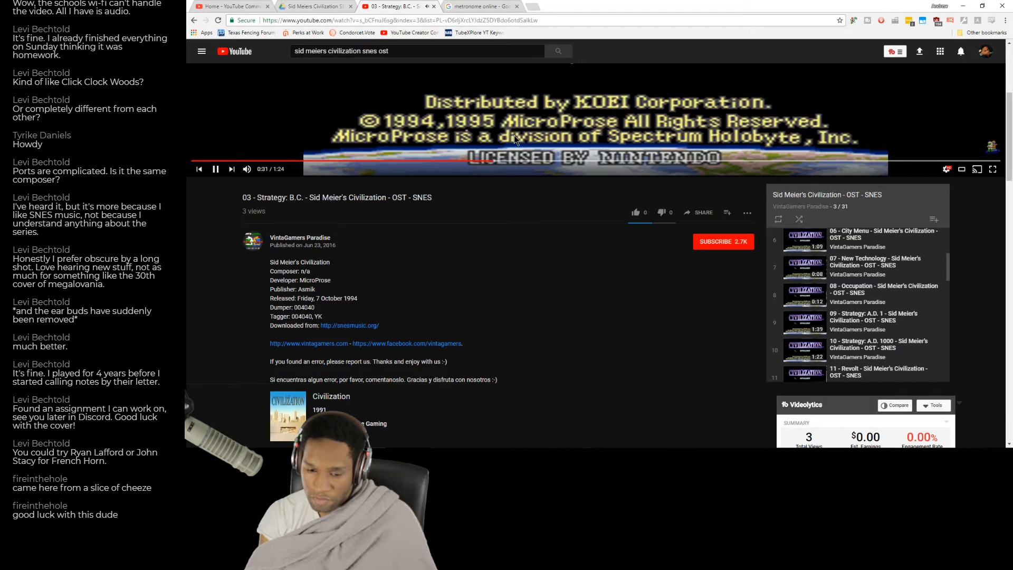
{"action": "key", "text": "alt+Tab"}
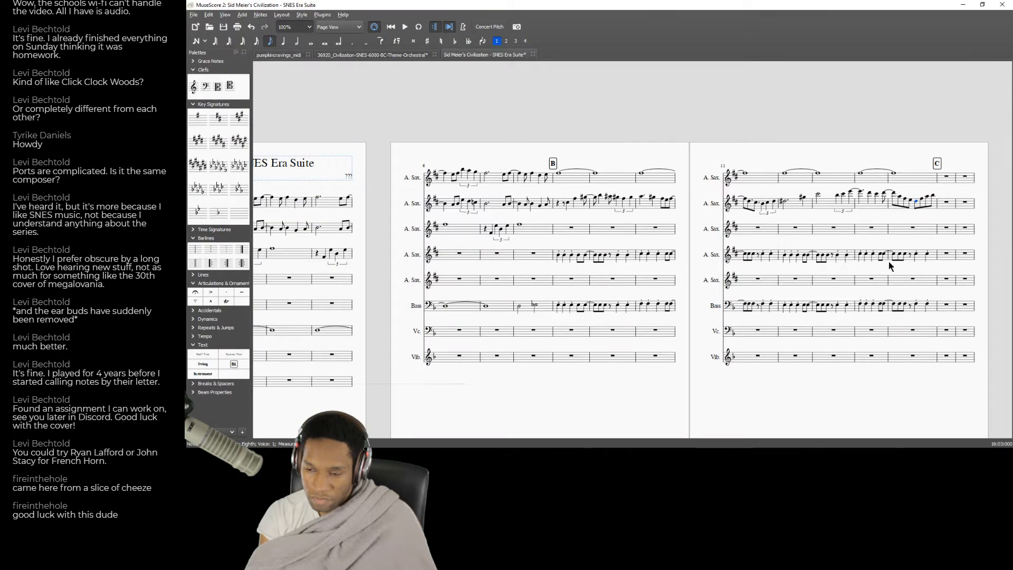
Check the accompaniment and melody notes on beat three of measure 16, then play back the score from measure 15.
{"action": "left_click", "coordinate": [916, 305]}
{"action": "key", "text": "space"}
{"action": "key", "text": "space"}
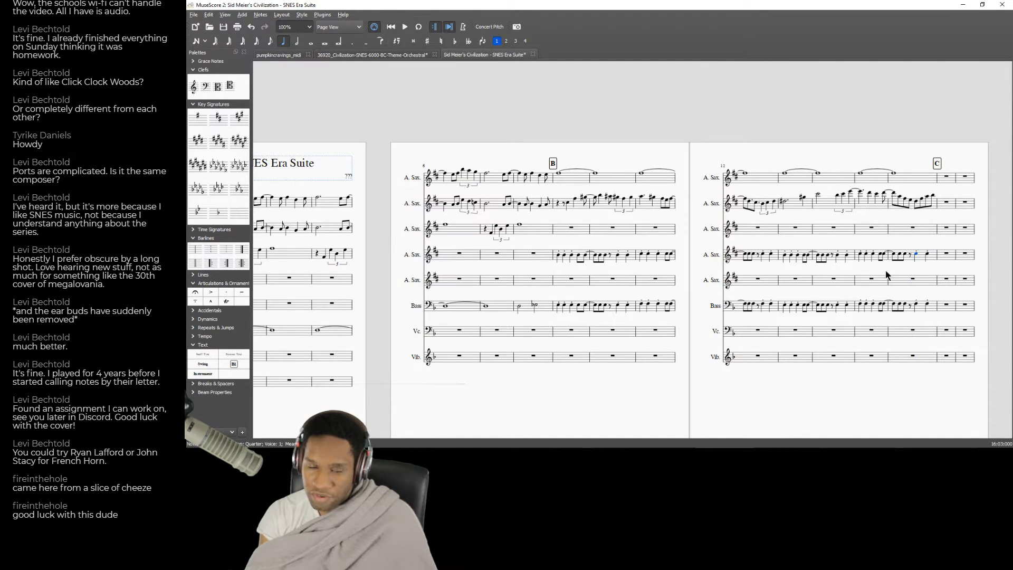
{"action": "left_click", "coordinate": [915, 203]}
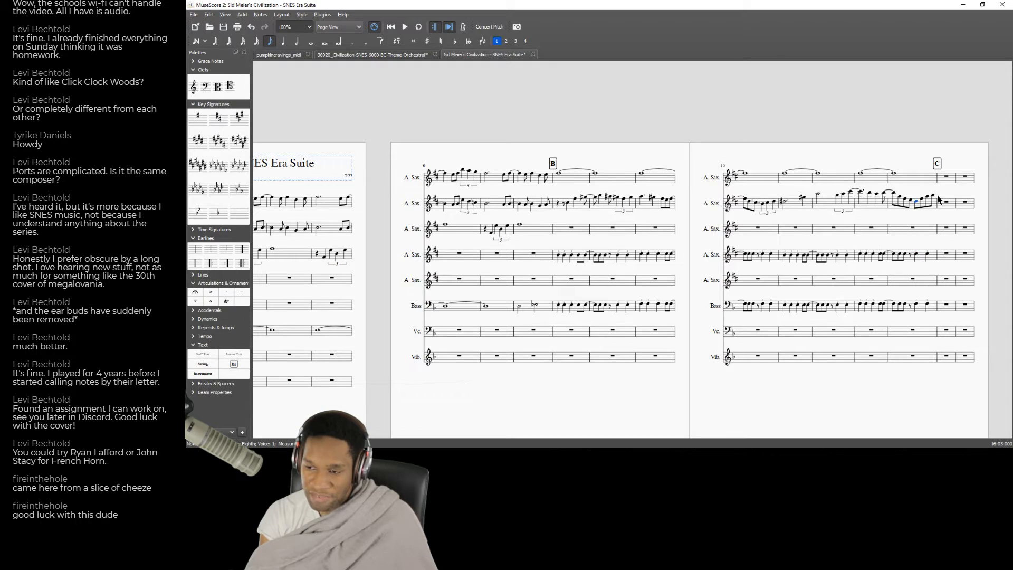
{"action": "left_click", "coordinate": [875, 232]}
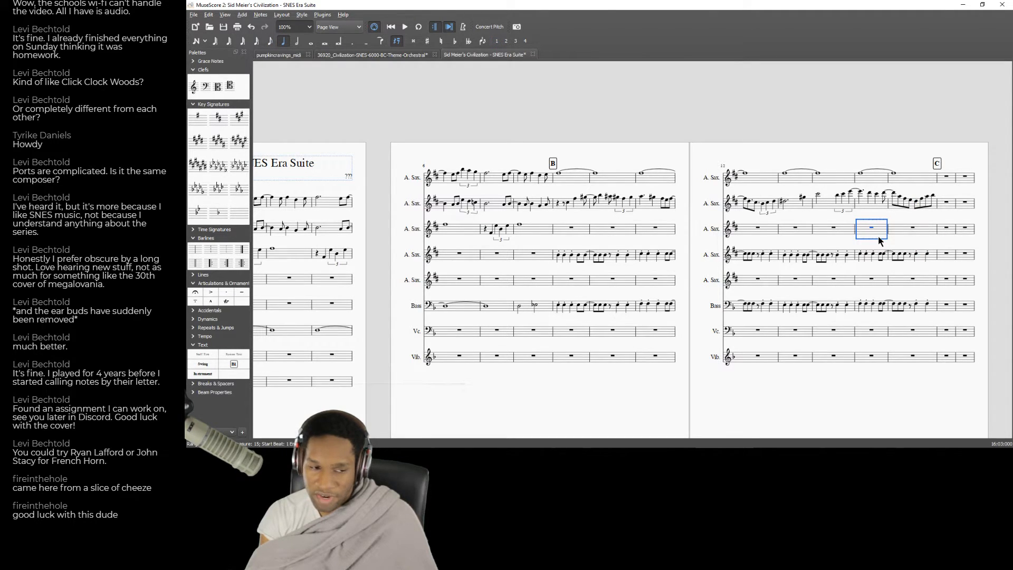
{"action": "key", "text": "space"}
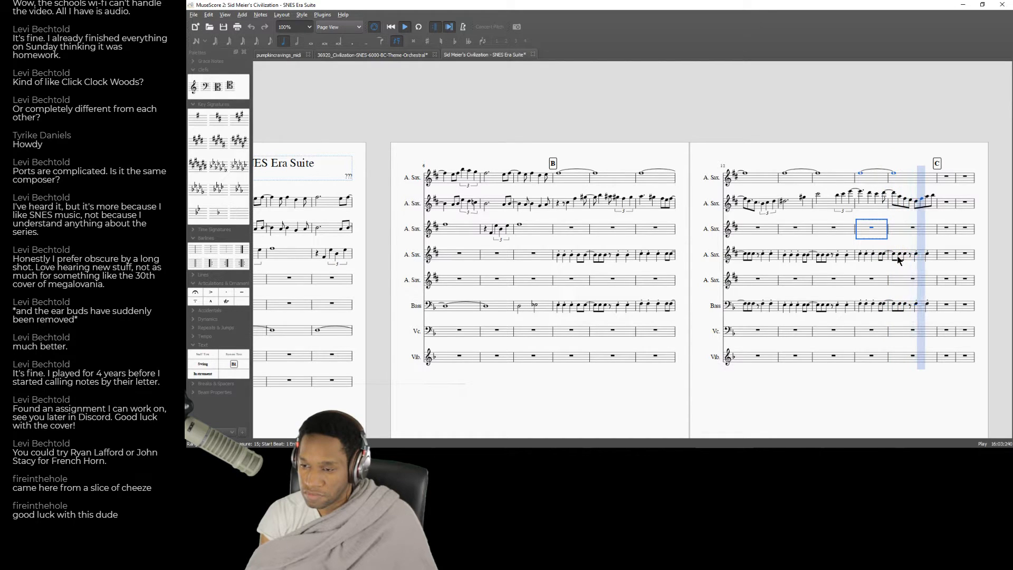
{"action": "key", "text": "space"}
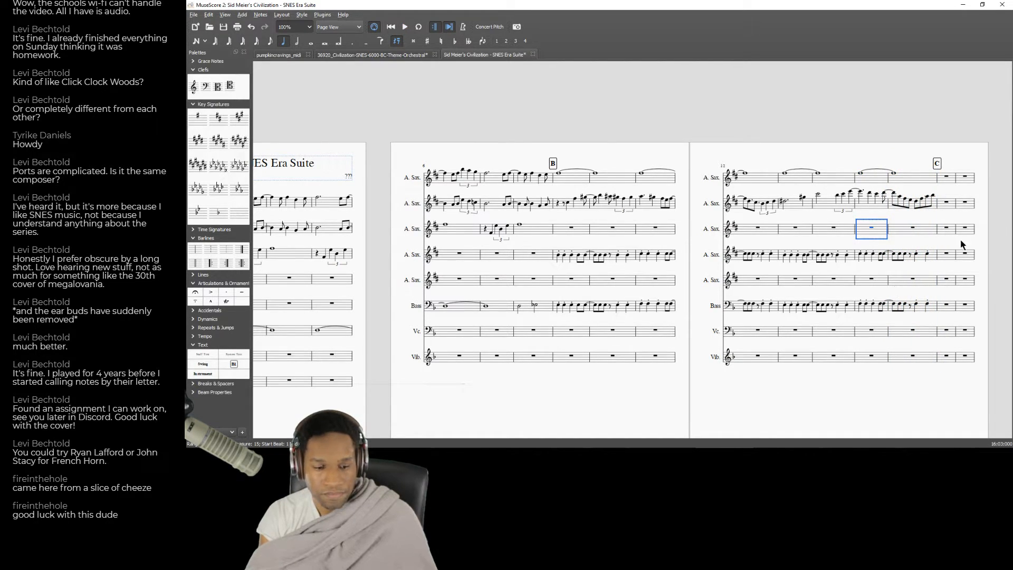
Listen to the recording around 0:33 in the browser for the melody of measure 17, then return to MuseScore.
{"action": "left_click", "coordinate": [946, 206]}
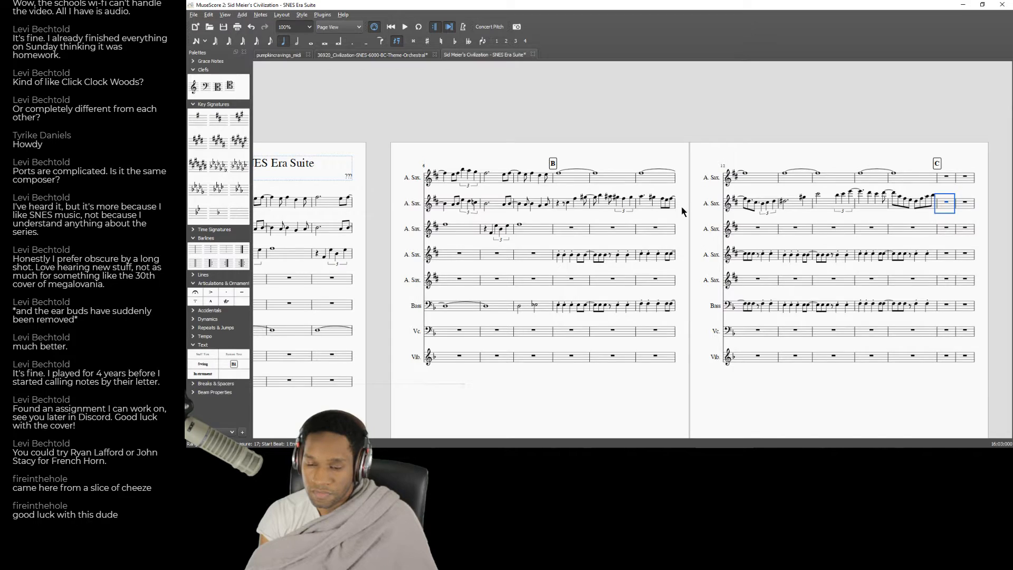
{"action": "key", "text": "alt+Tab"}
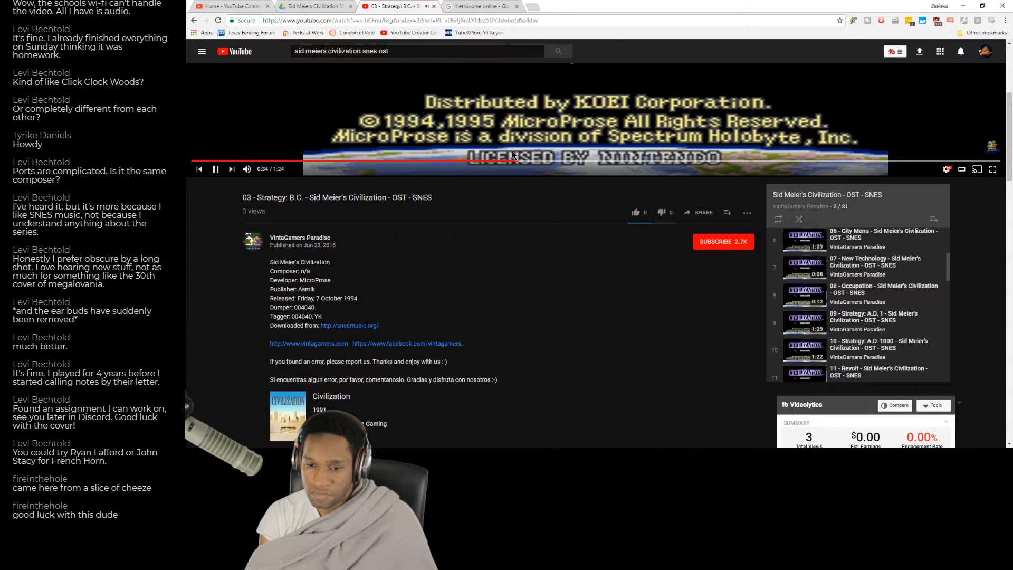
{"action": "left_click", "coordinate": [505, 160]}
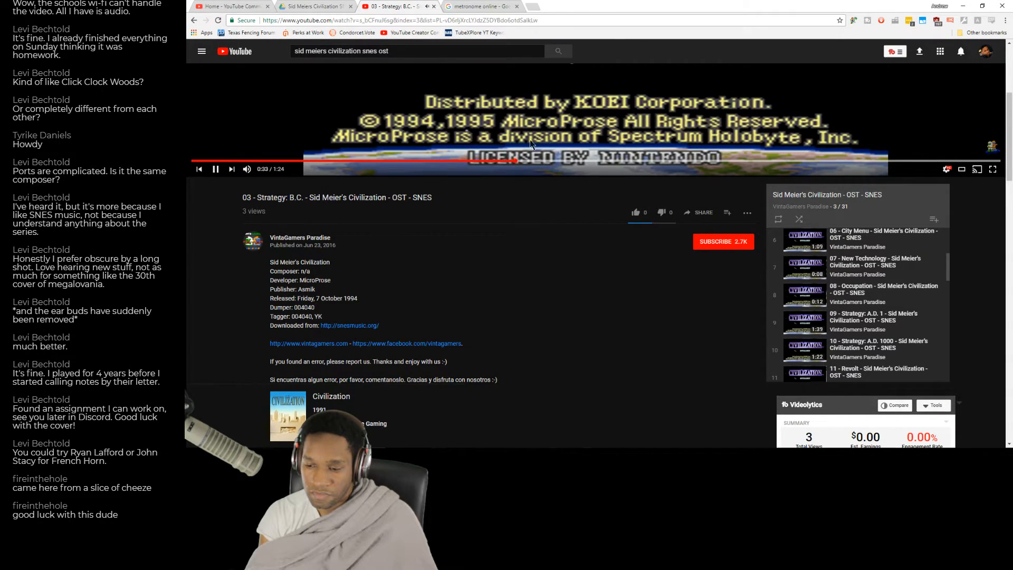
{"action": "key", "text": "alt+Tab"}
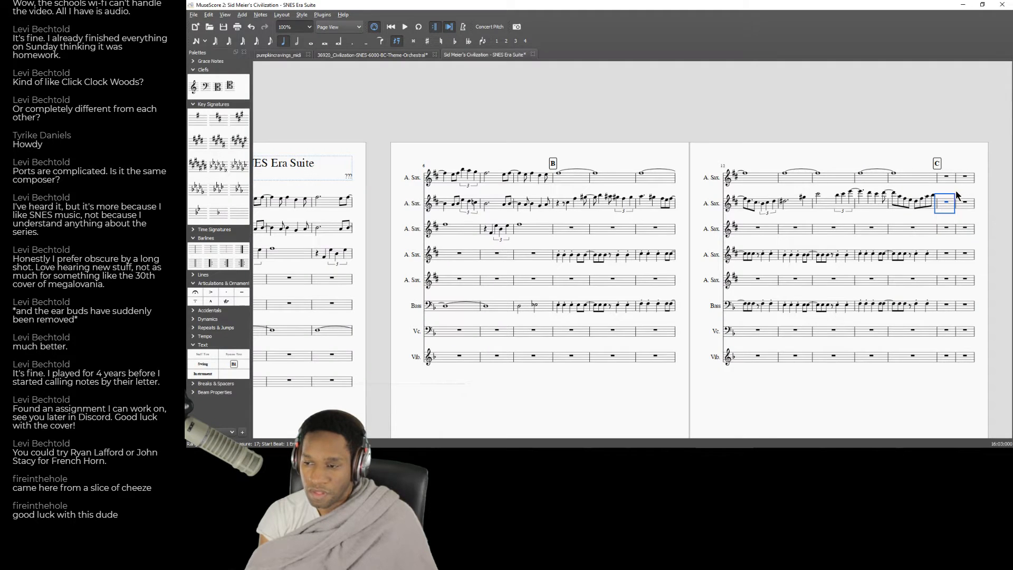
Enter a half note C and a quarter-note triplet B, C, D in measure 17 of the second Alto Saxophone.
{"action": "left_click", "coordinate": [945, 204]}
{"action": "key", "text": "Left"}
{"action": "key", "text": "6"}
{"action": "key", "text": "c"}
{"action": "key", "text": "Left"}
{"action": "key", "text": "Right"}
{"action": "key", "text": "ctrl+3"}
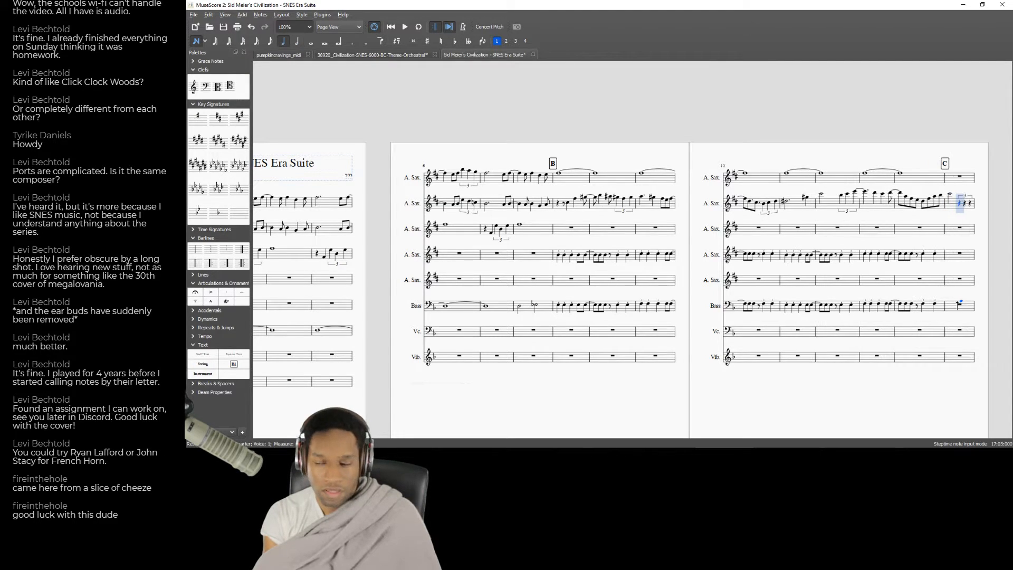
{"action": "key", "text": "b"}
{"action": "key", "text": "c"}
{"action": "key", "text": "d"}
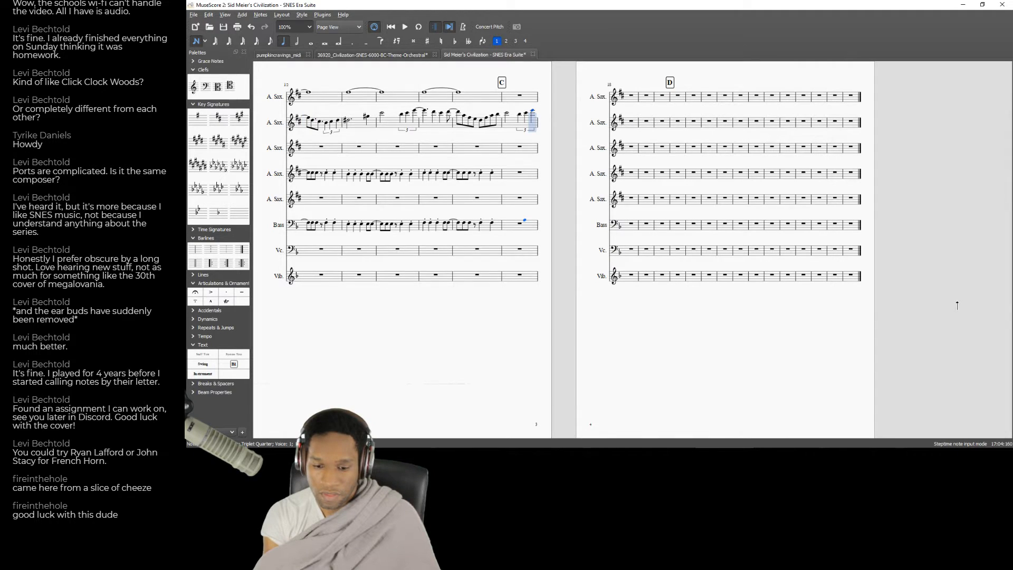
Fill measure 18 of the second Alto Saxophone with a long opening note followed by shorter notes, correcting pitches and durations.
{"action": "key", "text": "f"}
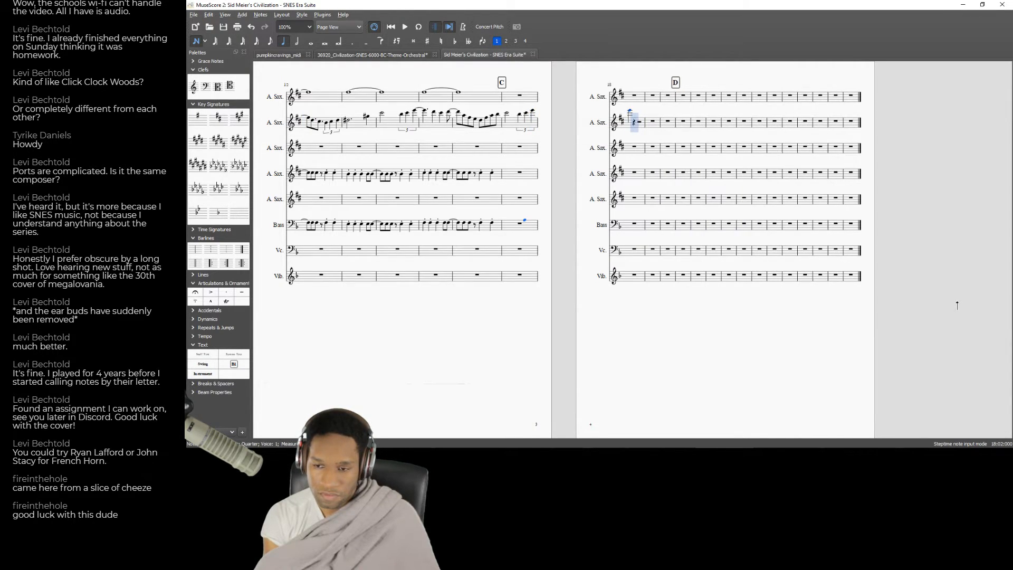
{"action": "key", "text": "Down"}
{"action": "key", "text": "Down"}
{"action": "key", "text": "Down"}
{"action": "key", "text": "Left"}
{"action": "key", "text": "6"}
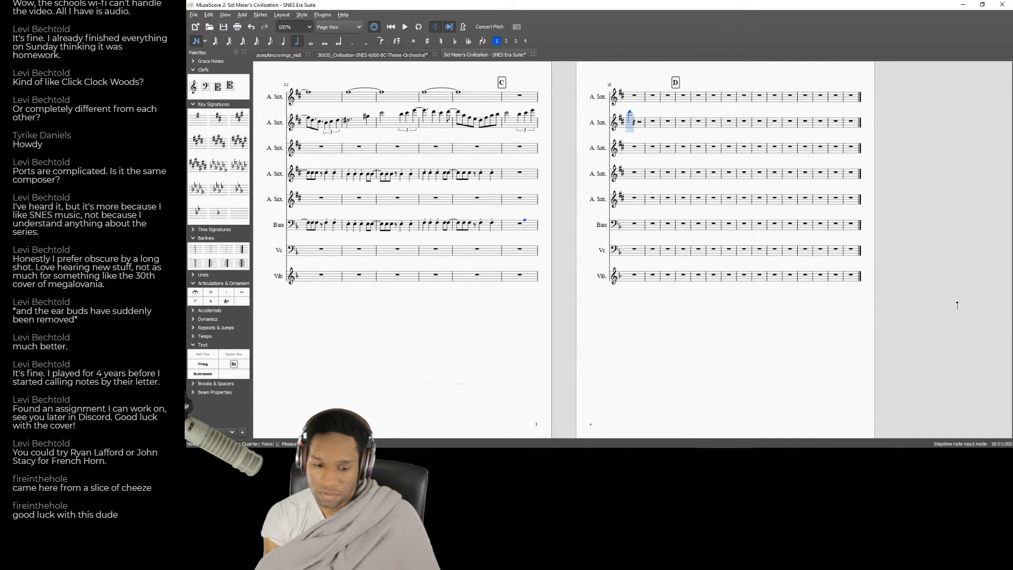
{"action": "key", "text": "d"}
{"action": "key", "text": "e"}
{"action": "key", "text": "Left"}
{"action": "key", "text": "4"}
{"action": "key", "text": "5"}
{"action": "key", "text": "e"}
{"action": "key", "text": "e"}
{"action": "key", "text": "Down"}
{"action": "key", "text": "Down"}
{"action": "key", "text": "Down"}
{"action": "key", "text": "Down"}
{"action": "key", "text": "Down"}
{"action": "key", "text": "Down"}
{"action": "key", "text": "Down"}
{"action": "key", "text": "Right"}
Enter a sharpened whole note in measure 19 of the second Alto Saxophone.
{"action": "key", "text": "g"}
{"action": "key", "text": "Up"}
{"action": "key", "text": "Left"}
{"action": "key", "text": "6"}
{"action": "key", "text": "7"}
{"action": "key", "text": "f"}
{"action": "key", "text": "Up"}
{"action": "key", "text": "Up"}
Play back the new phrase, then lengthen the whole note in measure 19 to a double whole note tied into measure 20.
{"action": "key", "text": "Left"}
{"action": "key", "text": "Left"}
{"action": "key", "text": "Left"}
{"action": "key", "text": "Left"}
{"action": "key", "text": "Left"}
{"action": "key", "text": "Left"}
{"action": "key", "text": "Left"}
{"action": "key", "text": "Left"}
{"action": "key", "text": "Left"}
{"action": "key", "text": "Left"}
{"action": "key", "text": "Left"}
{"action": "key", "text": "Left"}
{"action": "key", "text": "Left"}
{"action": "key", "text": "Left"}
{"action": "key", "text": "Left"}
{"action": "key", "text": "space"}
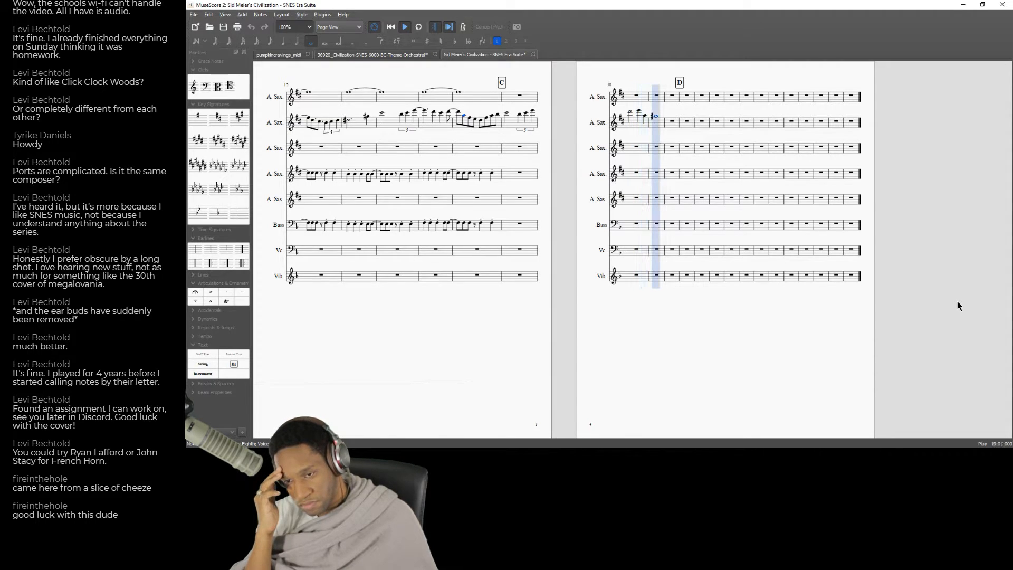
{"action": "key", "text": "space"}
{"action": "left_click", "coordinate": [655, 116]}
{"action": "left_click", "coordinate": [324, 45]}
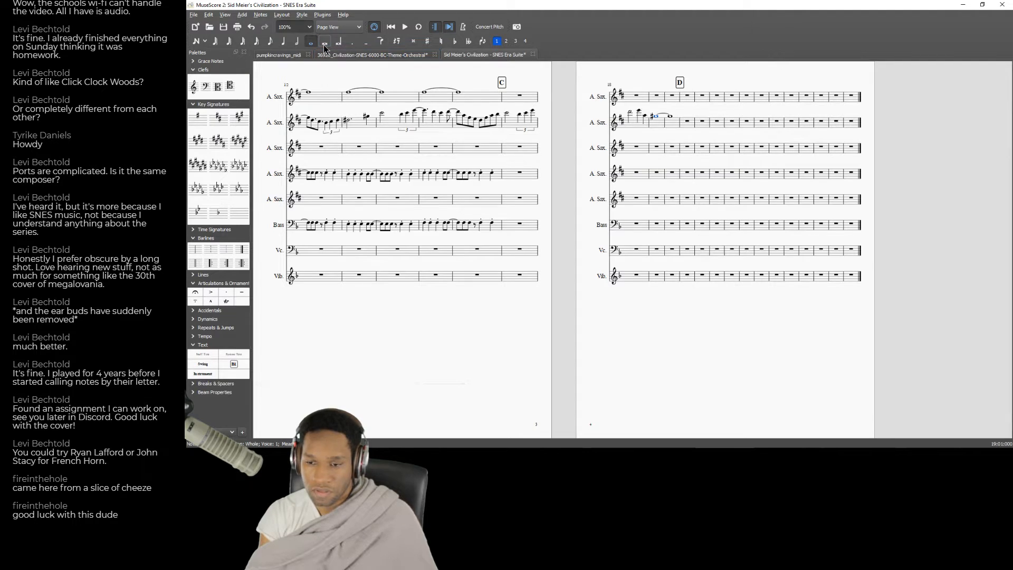
Replay the matching passage of the "Strategy: B.C." recording in the browser, then return to MuseScore.
{"action": "key", "text": "alt+Tab"}
{"action": "left_click", "coordinate": [485, 81]}
{"action": "key", "text": "alt+Tab"}
{"action": "key", "text": "alt+Tab"}
{"action": "left_click", "coordinate": [490, 162]}
{"action": "key", "text": "alt+Tab"}
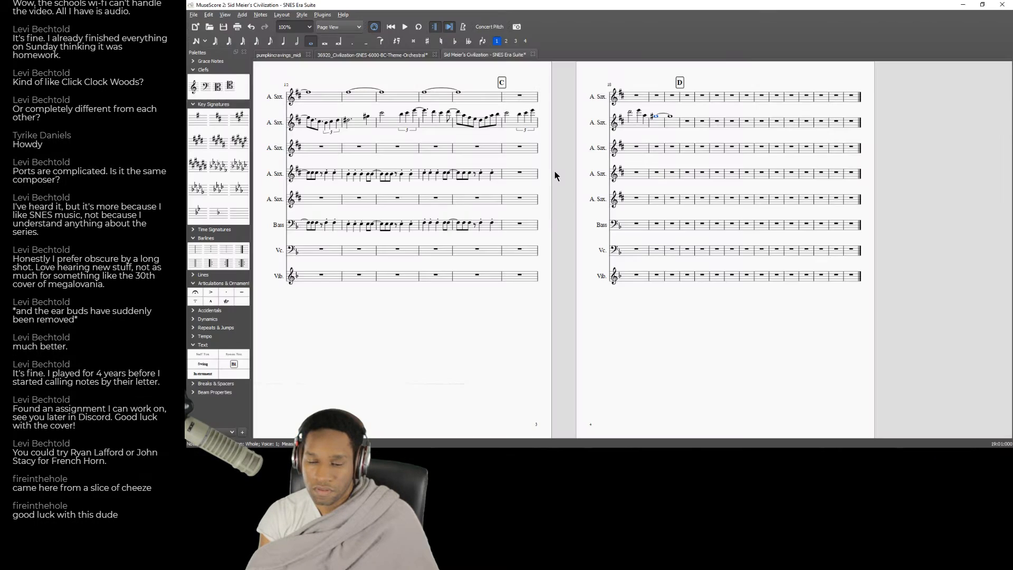
Play back the score from measure 17 and compare it with the recording in the browser.
{"action": "left_click", "coordinate": [520, 147]}
{"action": "key", "text": "space"}
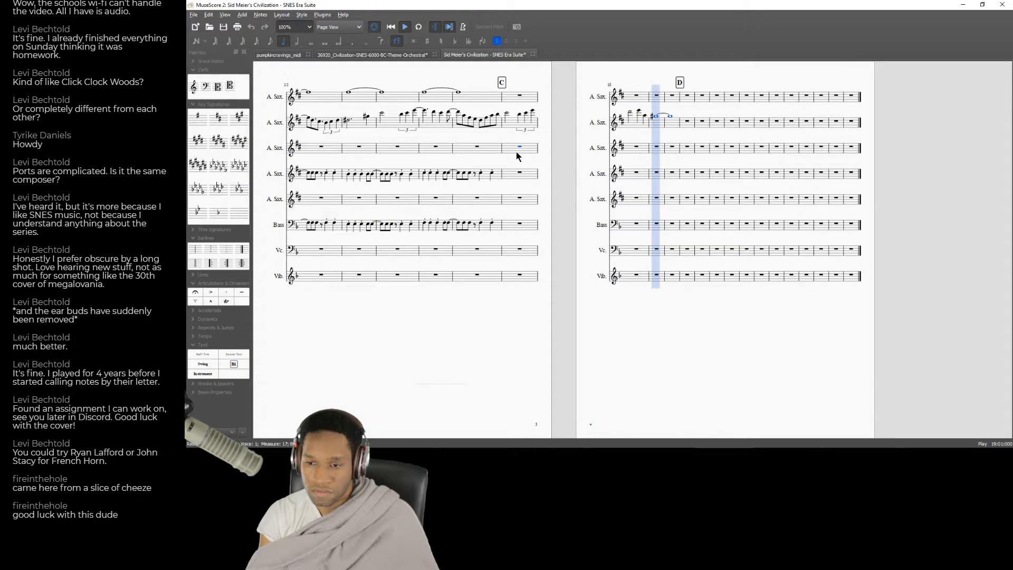
{"action": "key", "text": "space"}
{"action": "key", "text": "alt+Tab"}
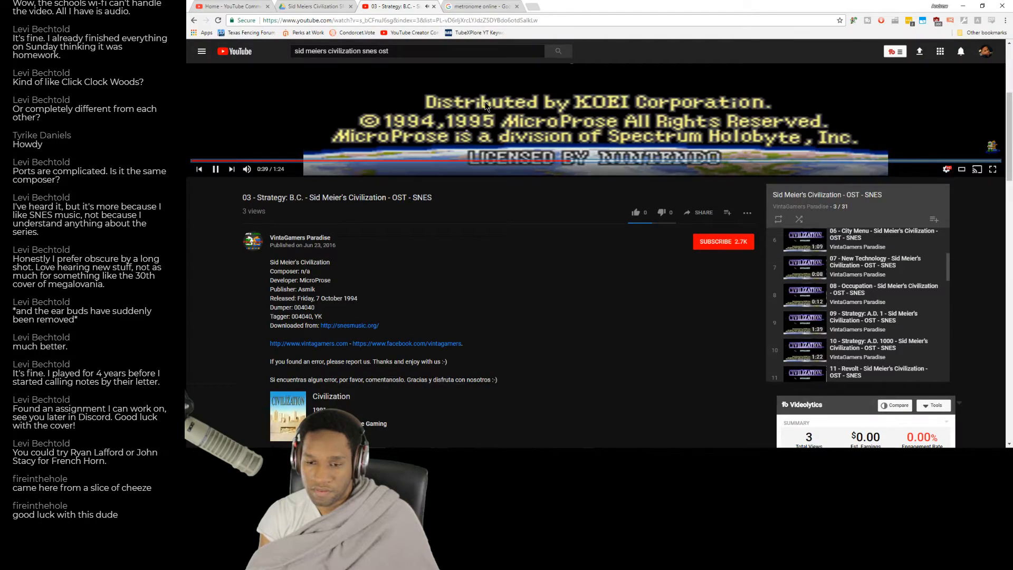
{"action": "key", "text": "alt+Tab"}
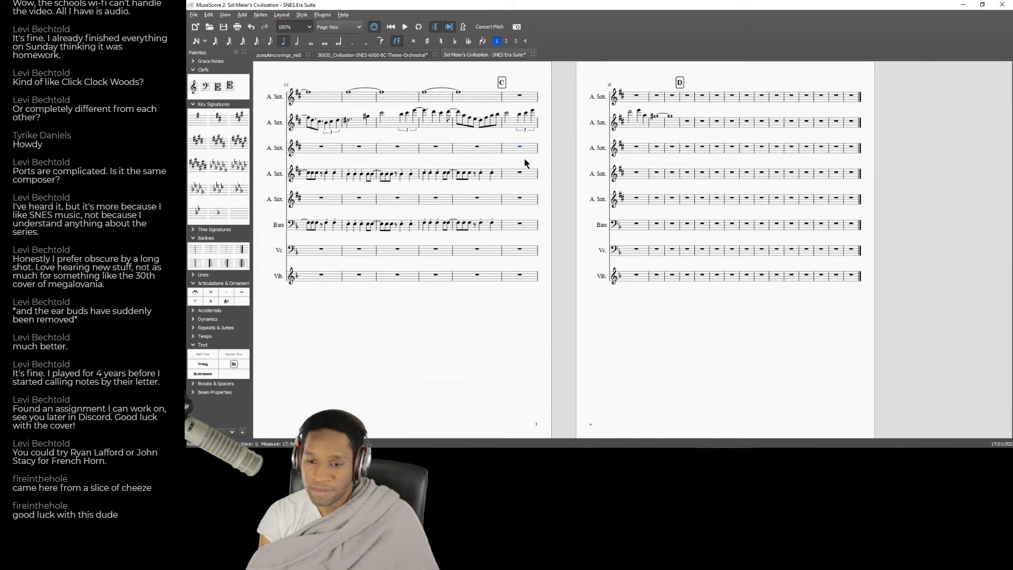
Replay the passage for measure 17 in the "Strategy: B.C." recording in the browser, then return to MuseScore.
{"action": "key", "text": "alt+Tab"}
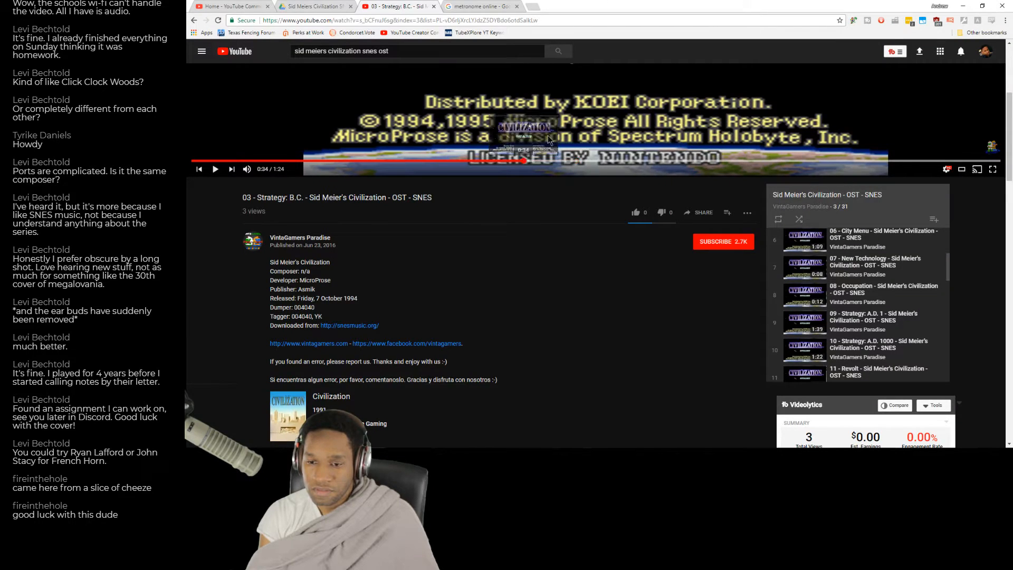
{"action": "key", "text": "alt+Tab"}
{"action": "key", "text": "alt+Tab"}
{"action": "left_click", "coordinate": [486, 161]}
{"action": "key", "text": "alt+Tab"}
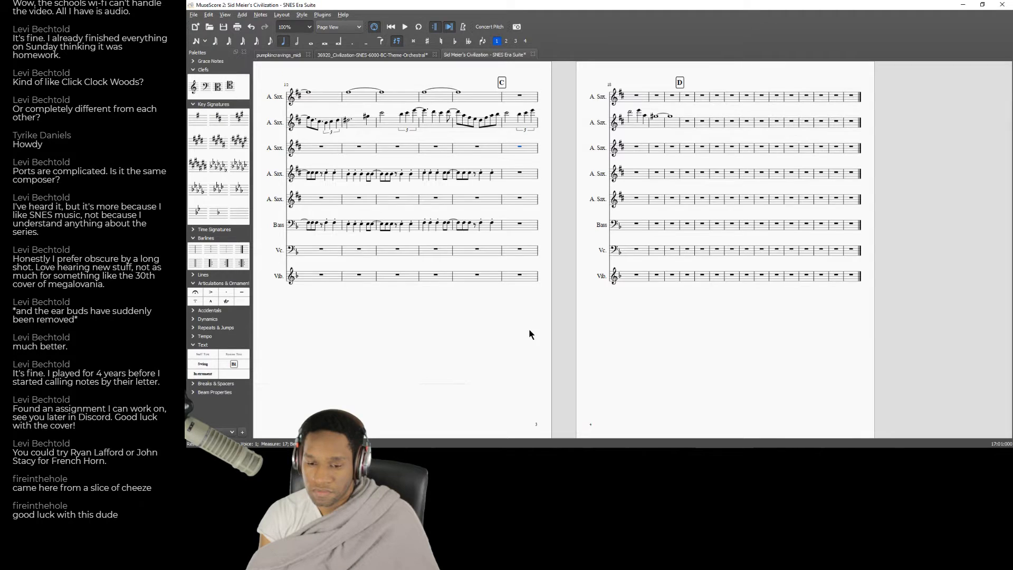
{"action": "left_click_drag", "start_coordinate": [531, 335], "coordinate": [492, 388]}
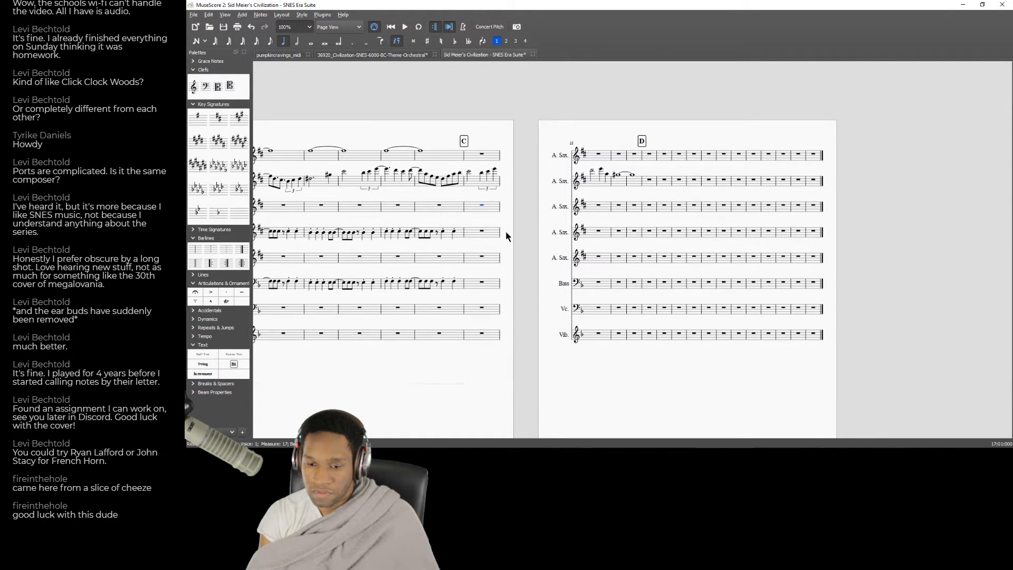
{"action": "key", "text": "alt+Tab"}
{"action": "left_click", "coordinate": [511, 161]}
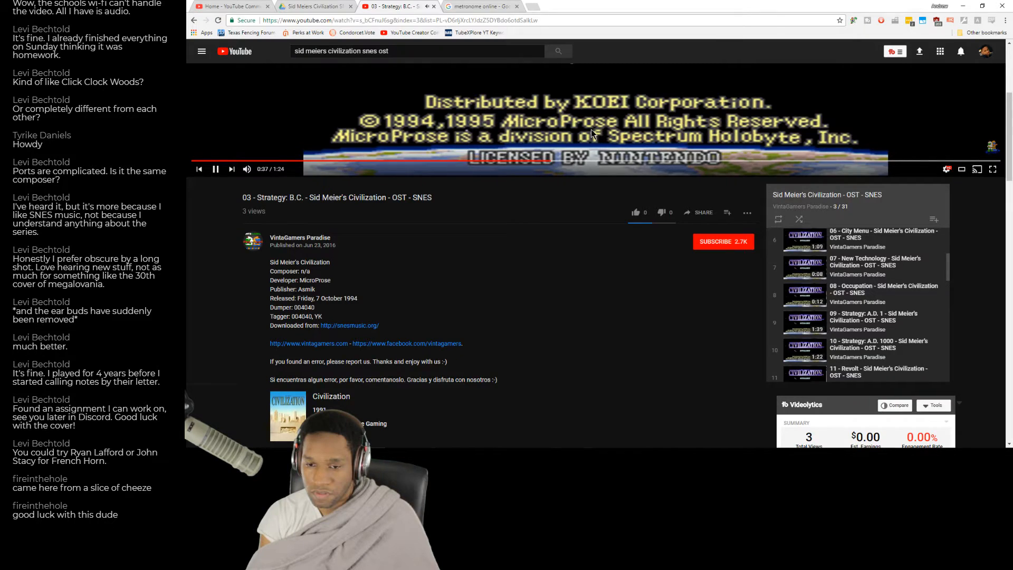
{"action": "key", "text": "alt+Tab"}
Enter two staccato quarter notes on the first two beats of measure 17 in the Bass part and play them back.
{"action": "left_click", "coordinate": [477, 283]}
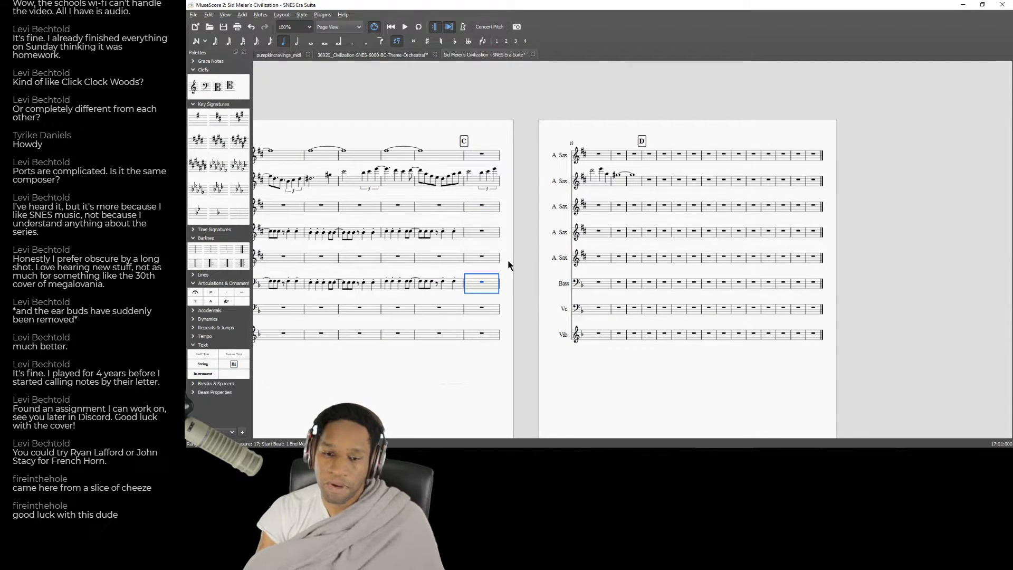
{"action": "key", "text": "n"}
{"action": "key", "text": "c"}
{"action": "key", "text": "Up"}
{"action": "key", "text": "Up"}
{"action": "key", "text": "Up"}
{"action": "key", "text": "Up"}
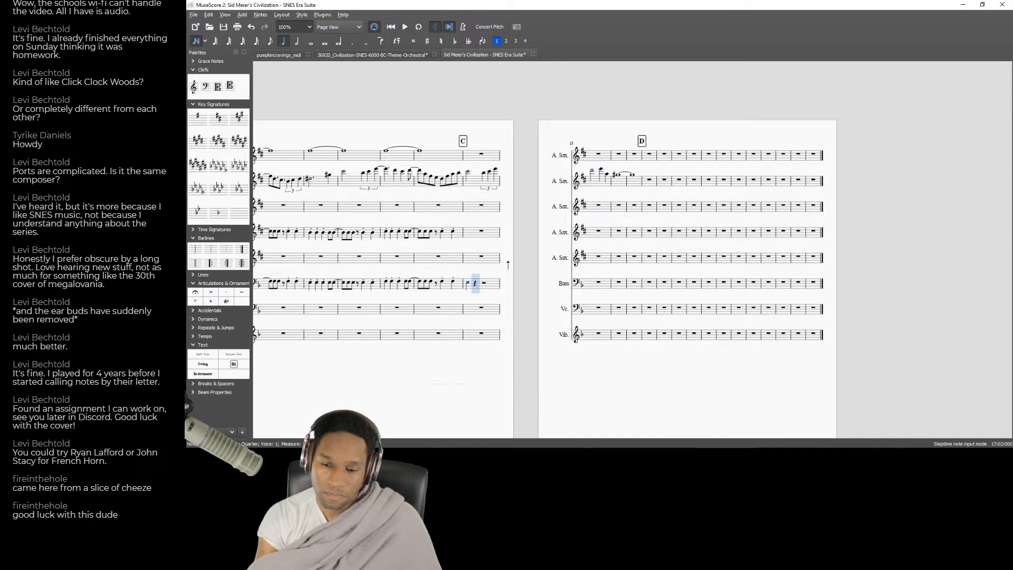
{"action": "key", "text": "Right"}
{"action": "key", "text": "Left"}
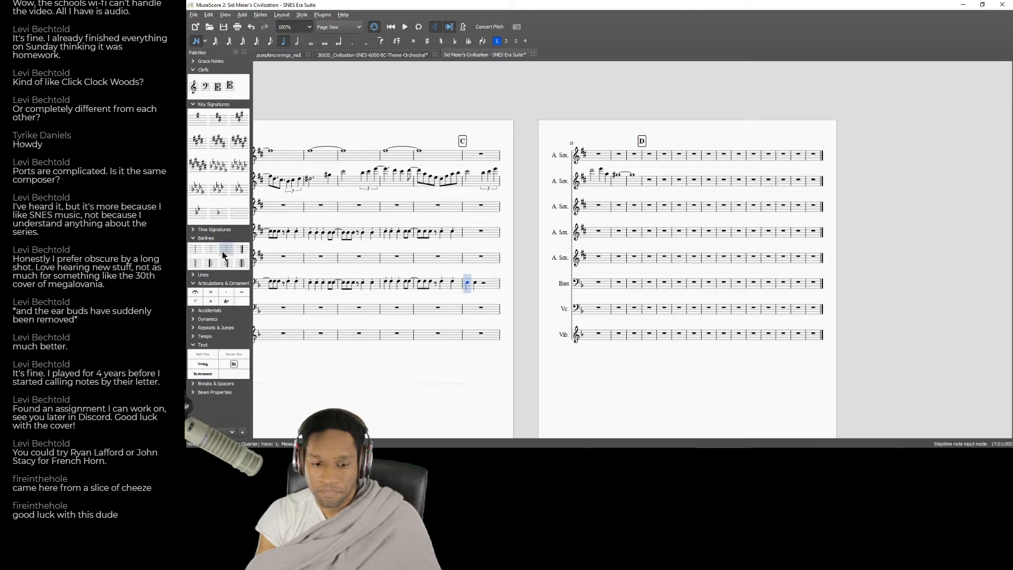
{"action": "left_click", "coordinate": [229, 291]}
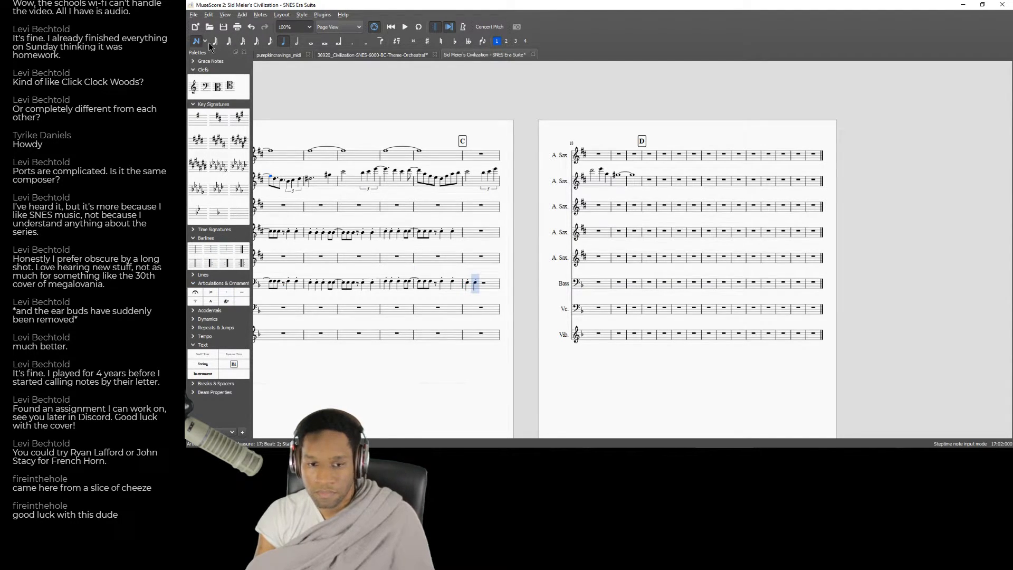
{"action": "key", "text": "Escape"}
{"action": "key", "text": "space"}
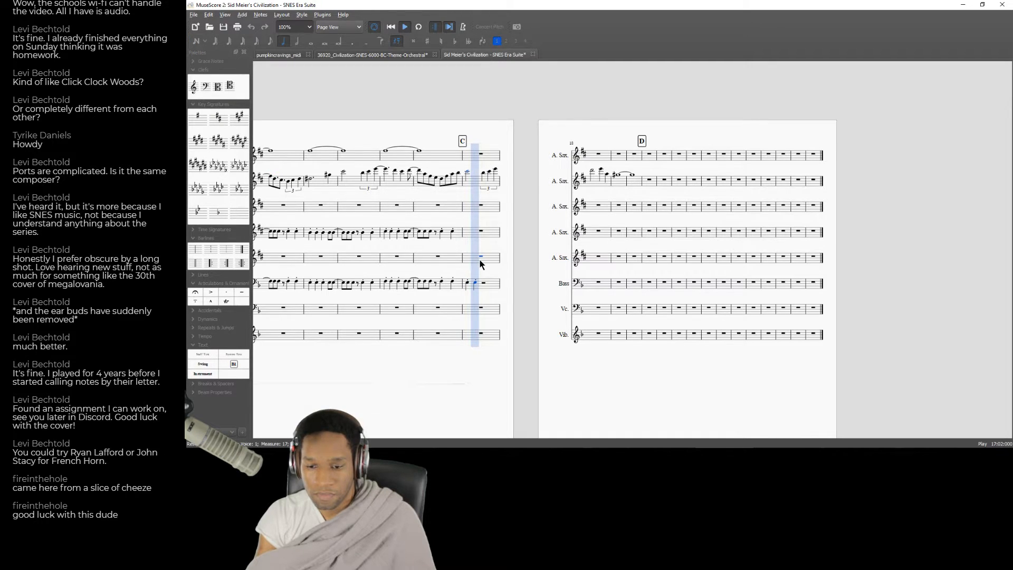
{"action": "key", "text": "space"}
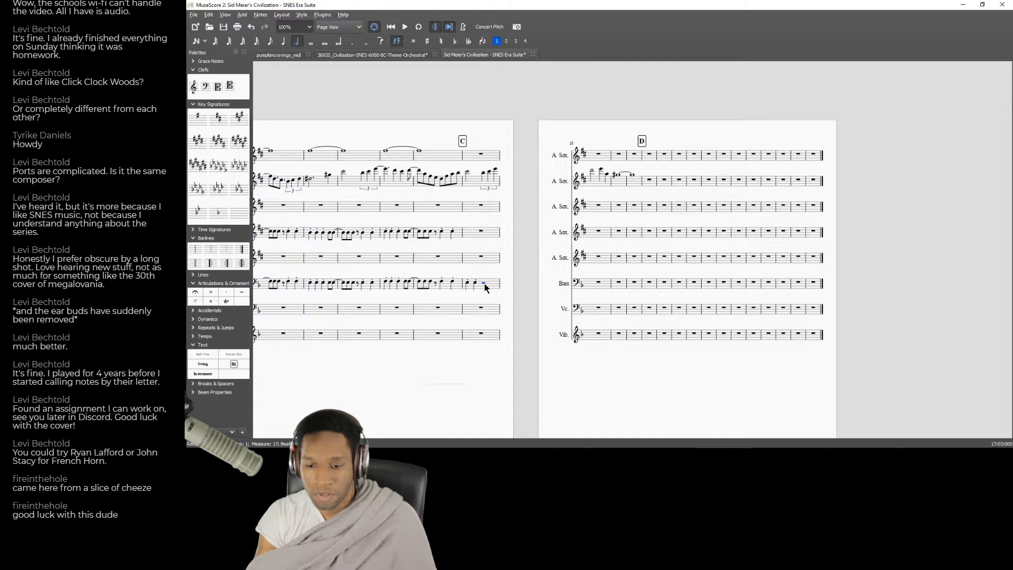
Add an eighth rest and an offbeat quarter note on beat three of Bass measure 17, then play the measure back.
{"action": "left_click", "coordinate": [271, 41]}
{"action": "key", "text": "n"}
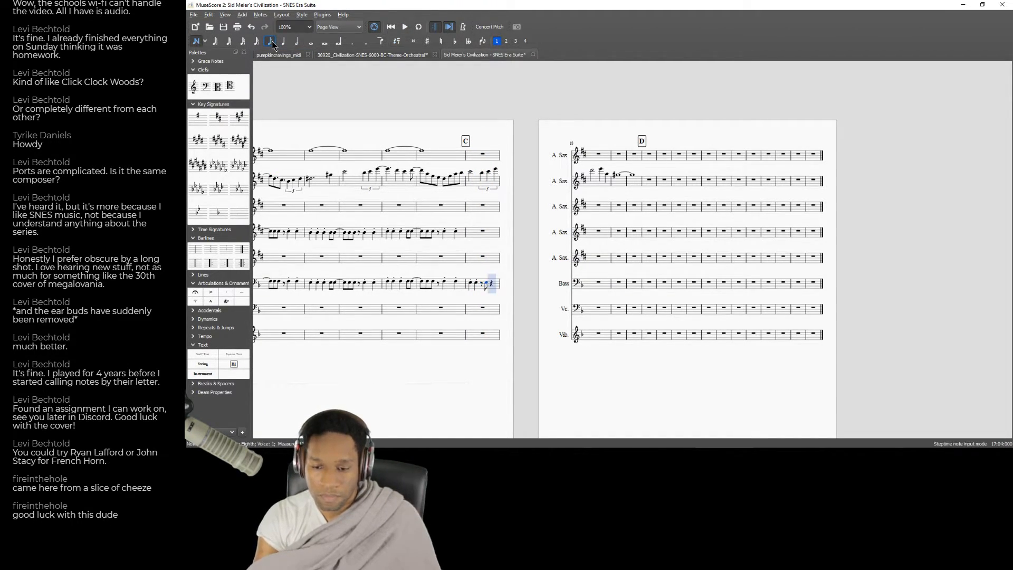
{"action": "key", "text": "5"}
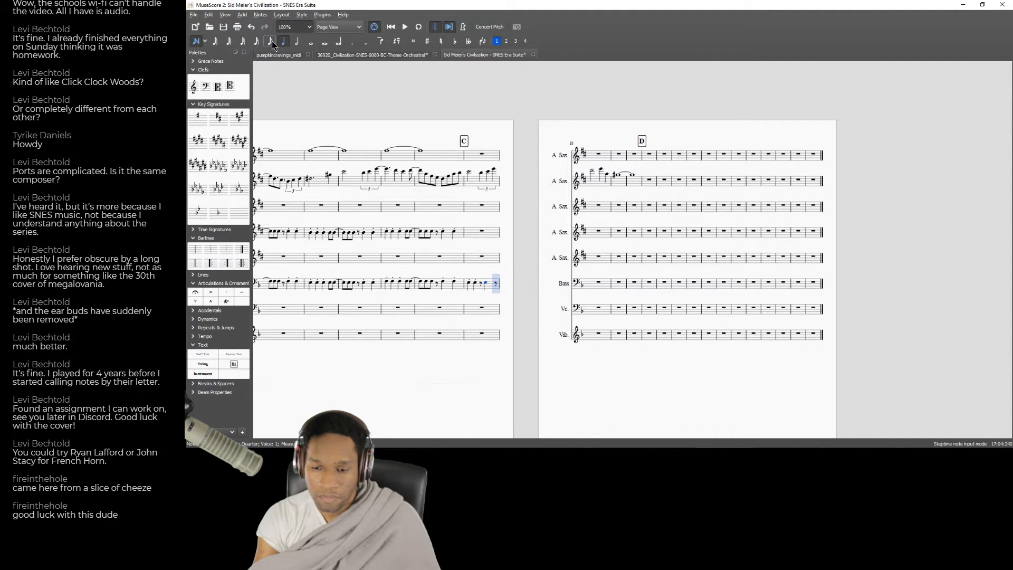
{"action": "key", "text": "Left"}
{"action": "key", "text": "Left"}
{"action": "key", "text": "Left"}
{"action": "key", "text": "Left"}
{"action": "key", "text": "space"}
{"action": "key", "text": "space"}
Complete measure 17 of the Bass part with an eighth-note E in place of the final rest.
{"action": "left_click", "coordinate": [496, 284]}
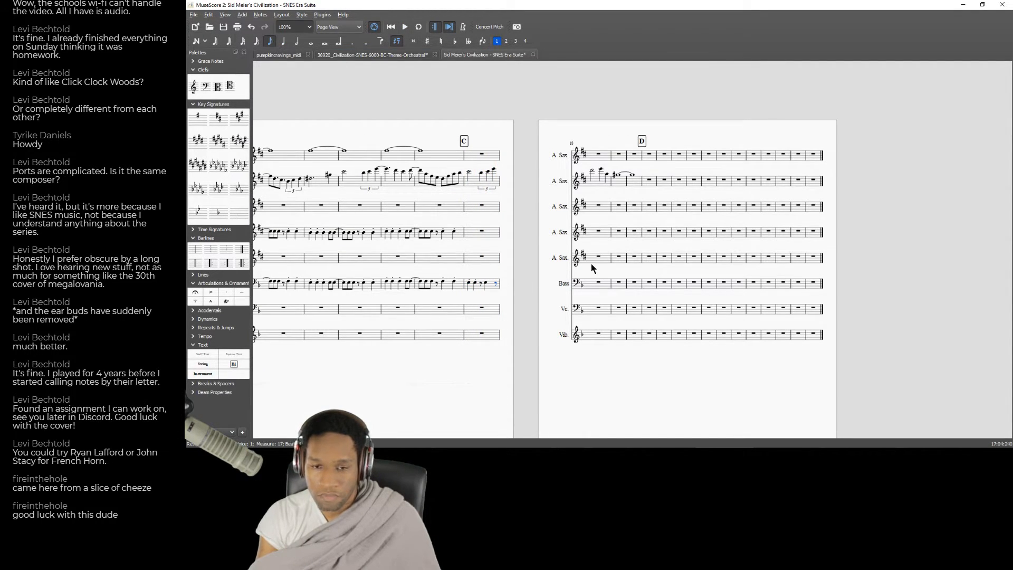
{"action": "key", "text": "n"}
{"action": "key", "text": "e"}
{"action": "key", "text": "Left"}
{"action": "key", "text": "Right"}
{"action": "key", "text": "Right"}
Enter two staccato D-sharp quarter notes at the start of measure 18 in the Bass part.
{"action": "key", "text": "5"}
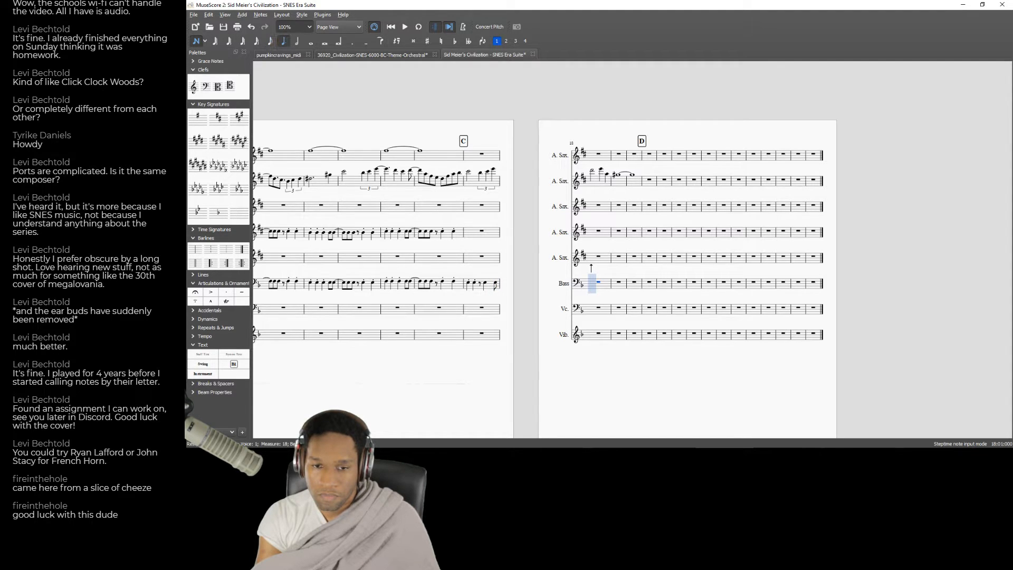
{"action": "key", "text": "d"}
{"action": "key", "text": "Up"}
{"action": "key", "text": "d"}
{"action": "key", "text": "Left"}
{"action": "key", "text": "Left"}
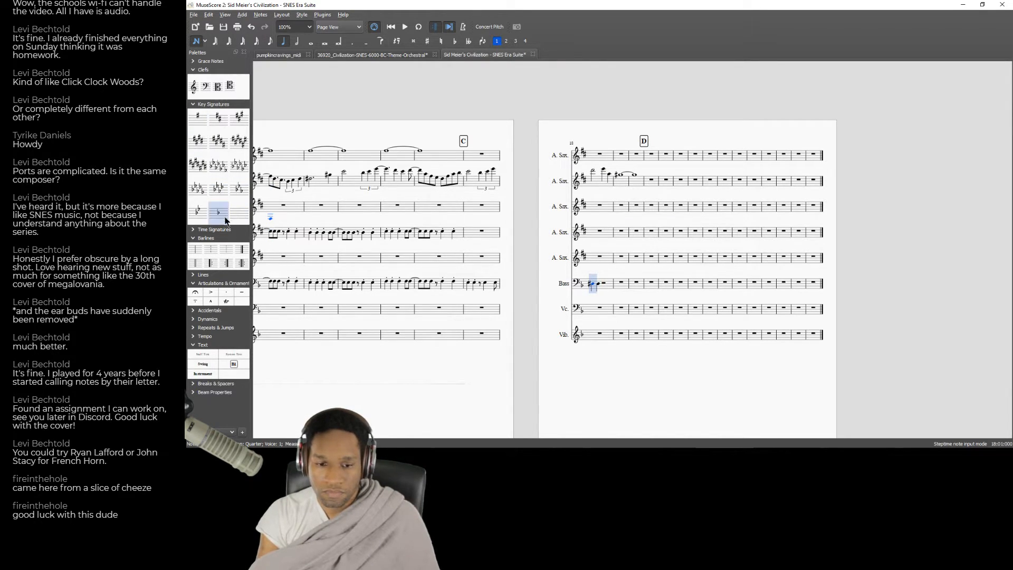
{"action": "key", "text": "Right"}
Play back the score from measure 17 and compare it with the "Strategy: B.C." recording in the browser.
{"action": "key", "text": "ctrl+Left"}
{"action": "key", "text": "ctrl+Left"}
{"action": "key", "text": "space"}
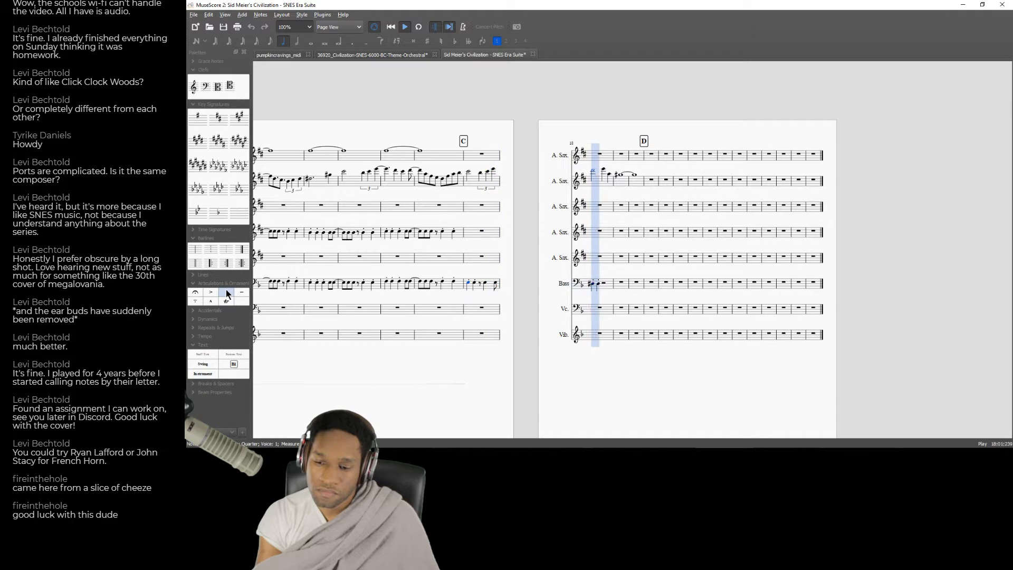
{"action": "key", "text": "alt+Tab"}
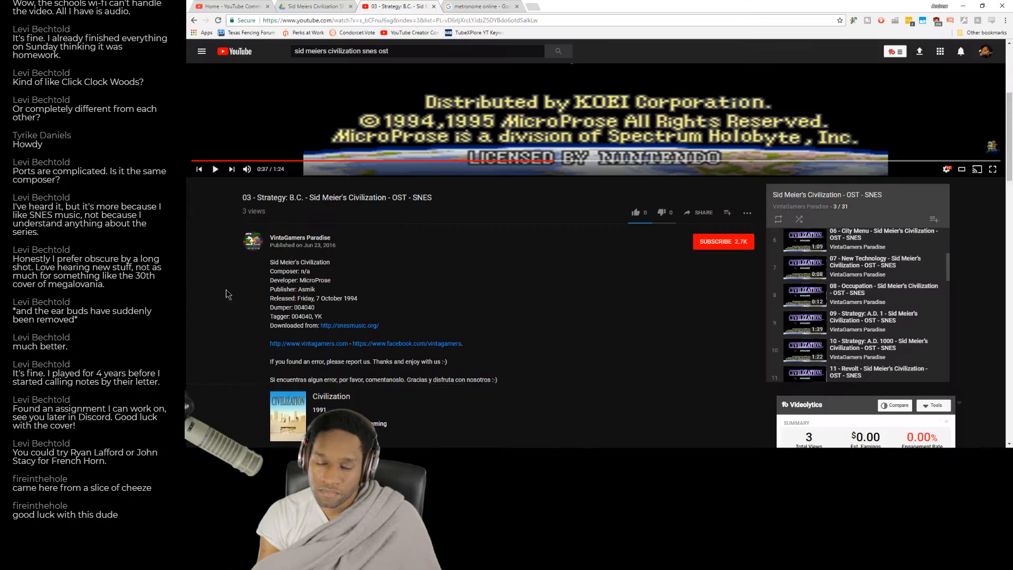
{"action": "left_click", "coordinate": [398, 142]}
{"action": "left_click", "coordinate": [528, 160]}
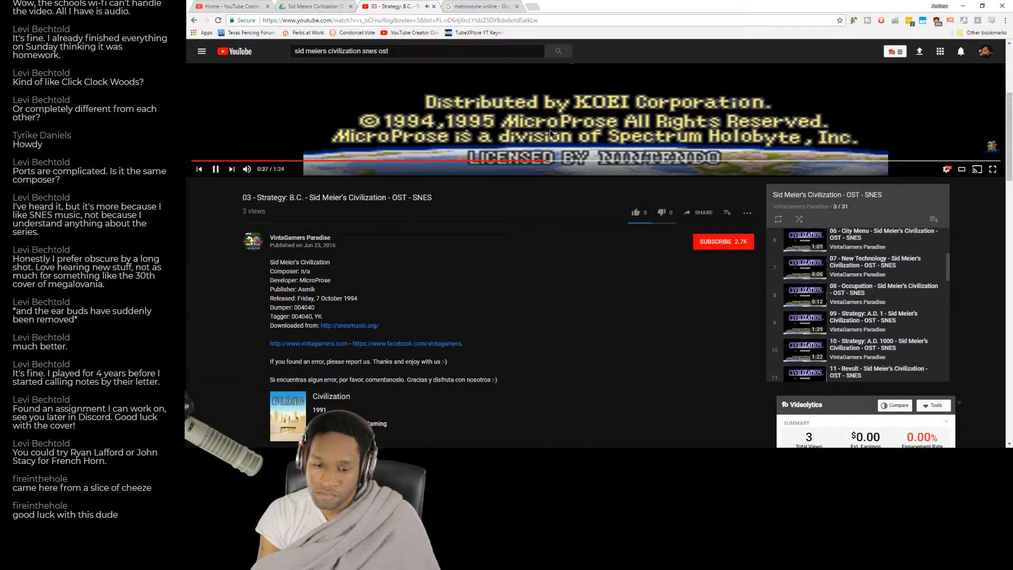
{"action": "key", "text": "alt+Tab"}
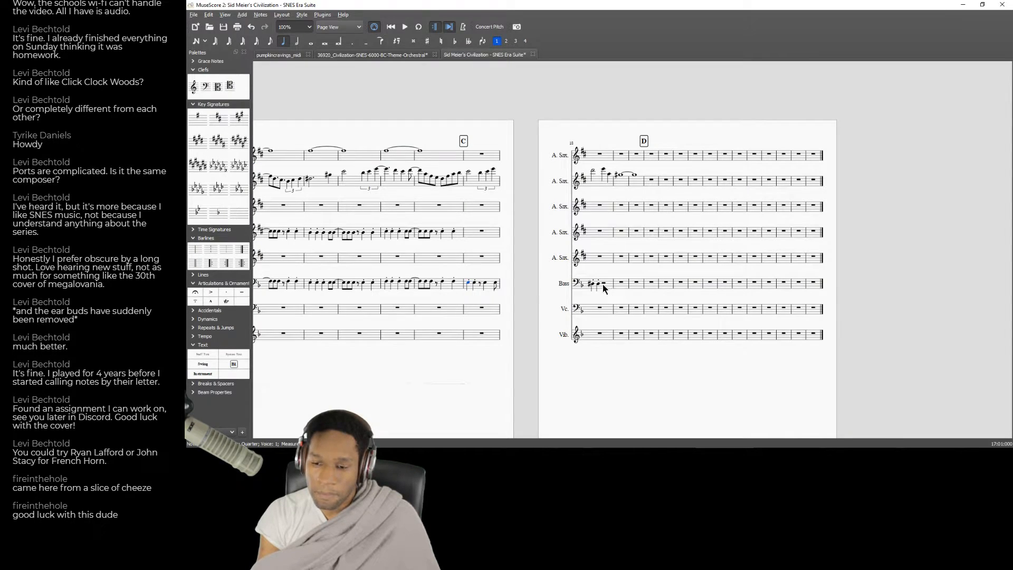
Complete Bass measure 18 with an eighth rest, an offbeat D-sharp quarter note and an eighth note three semitones lower.
{"action": "left_click", "coordinate": [604, 283]}
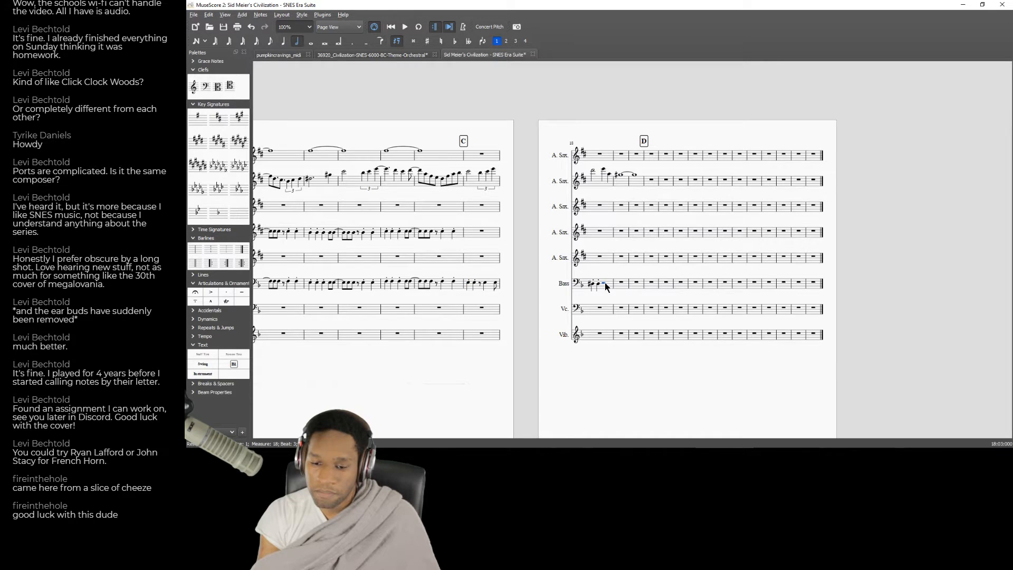
{"action": "left_click", "coordinate": [269, 41]}
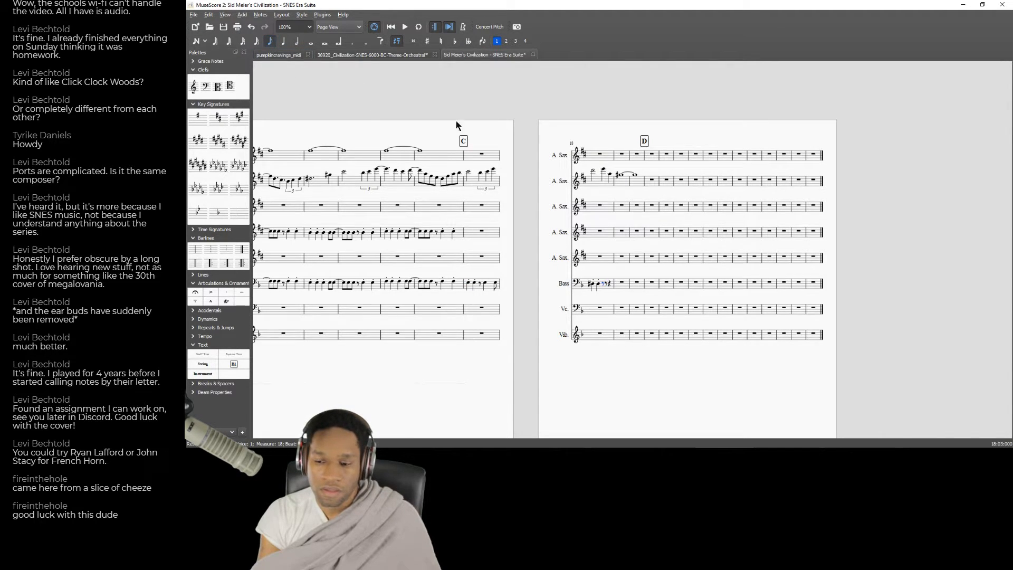
{"action": "key", "text": "5"}
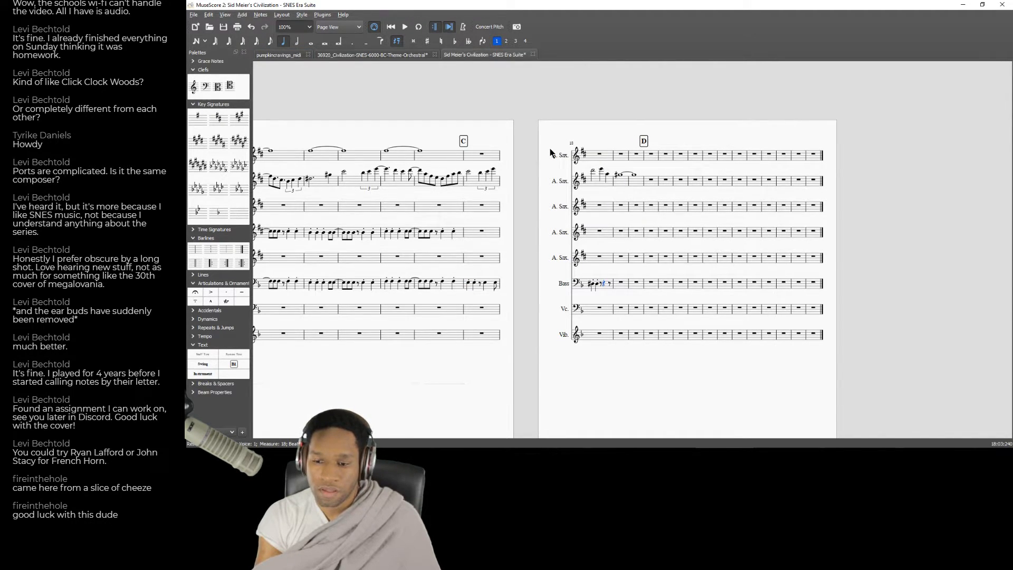
{"action": "key", "text": "n"}
{"action": "key", "text": "d"}
{"action": "key", "text": "Up"}
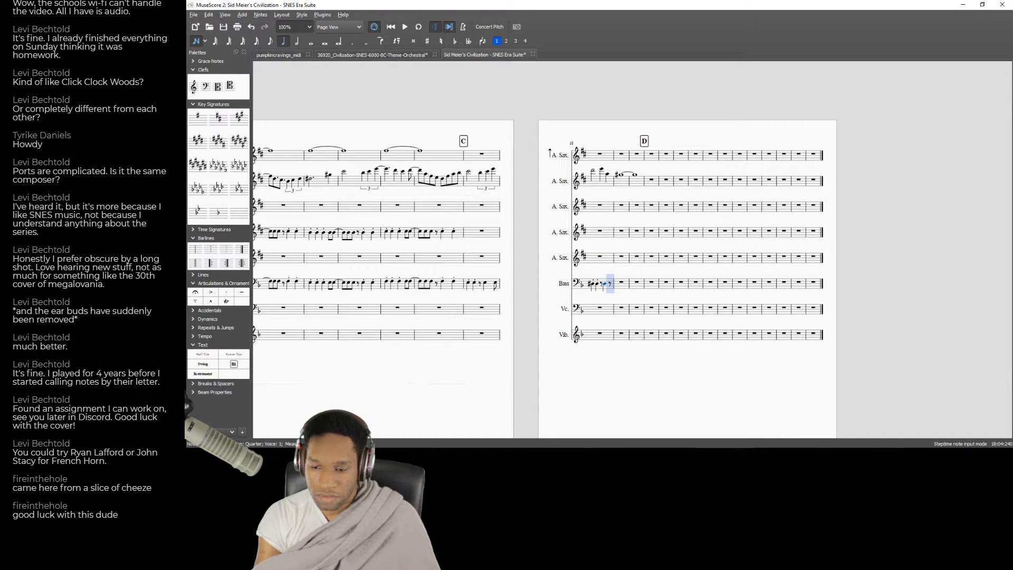
{"action": "key", "text": "4"}
{"action": "key", "text": "d"}
{"action": "key", "text": "Down"}
{"action": "key", "text": "Down"}
{"action": "key", "text": "Down"}
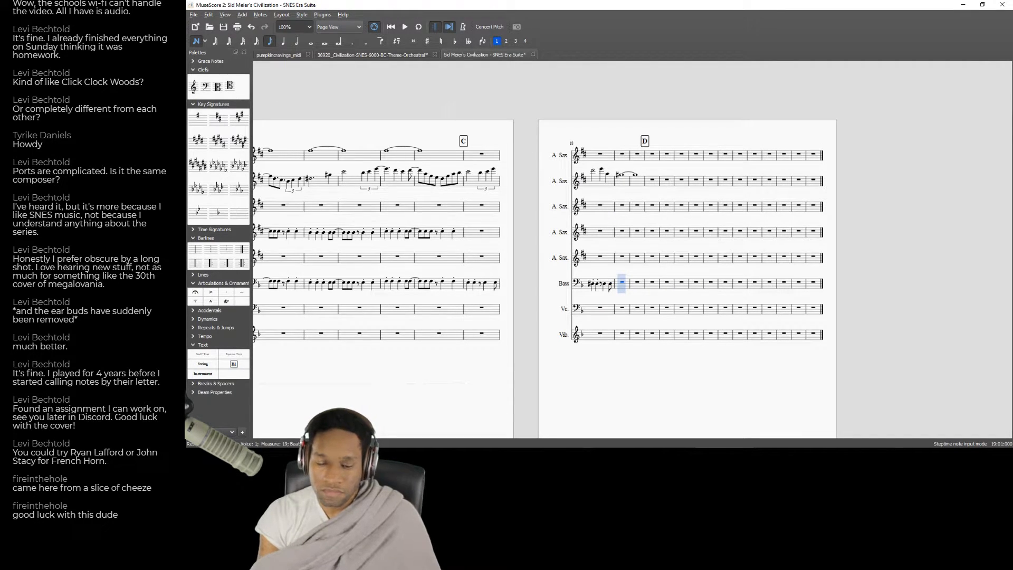
{"action": "key", "text": "Escape"}
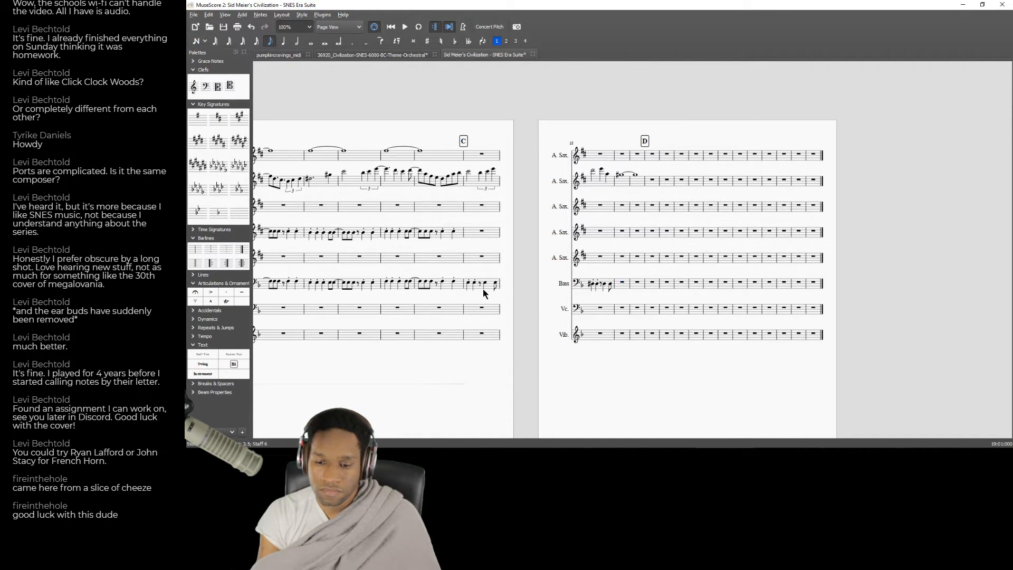
Copy measure 17 of the Bass part into measure 19.
{"action": "left_click", "coordinate": [492, 289]}
{"action": "key", "text": "ctrl+c"}
{"action": "left_click", "coordinate": [622, 285]}
{"action": "key", "text": "ctrl+v"}
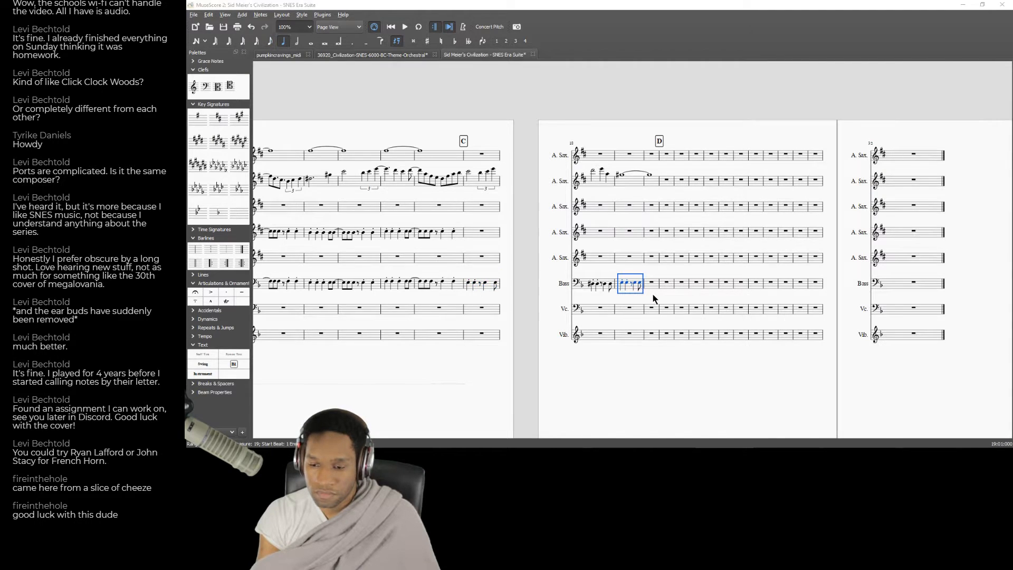
Replay the next bass passage of the "Strategy: B.C." recording in the browser, then return to the score.
{"action": "key", "text": "alt+Tab"}
{"action": "left_click", "coordinate": [535, 161]}
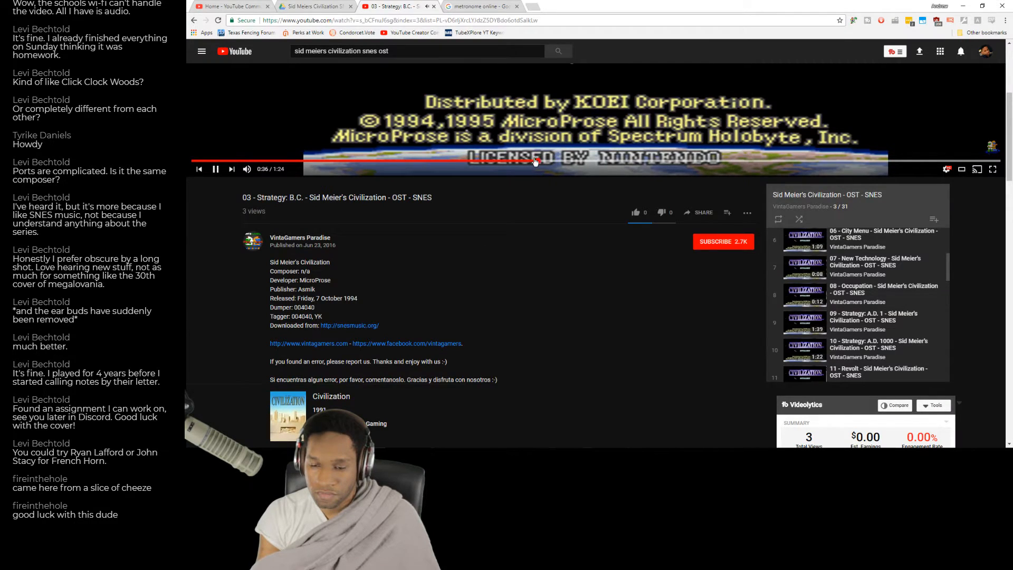
{"action": "key", "text": "alt+Tab"}
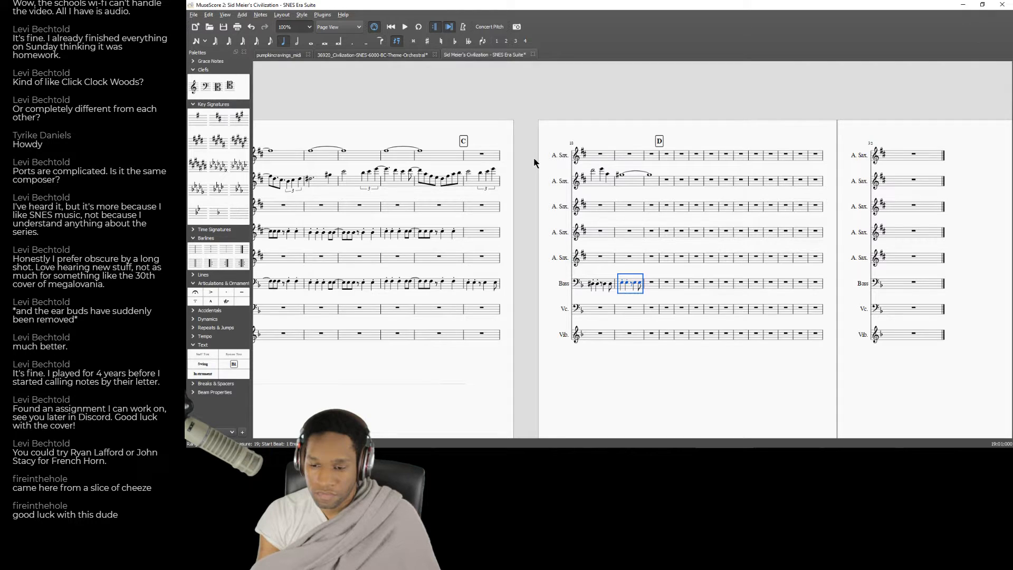
{"action": "key", "text": "alt+Tab"}
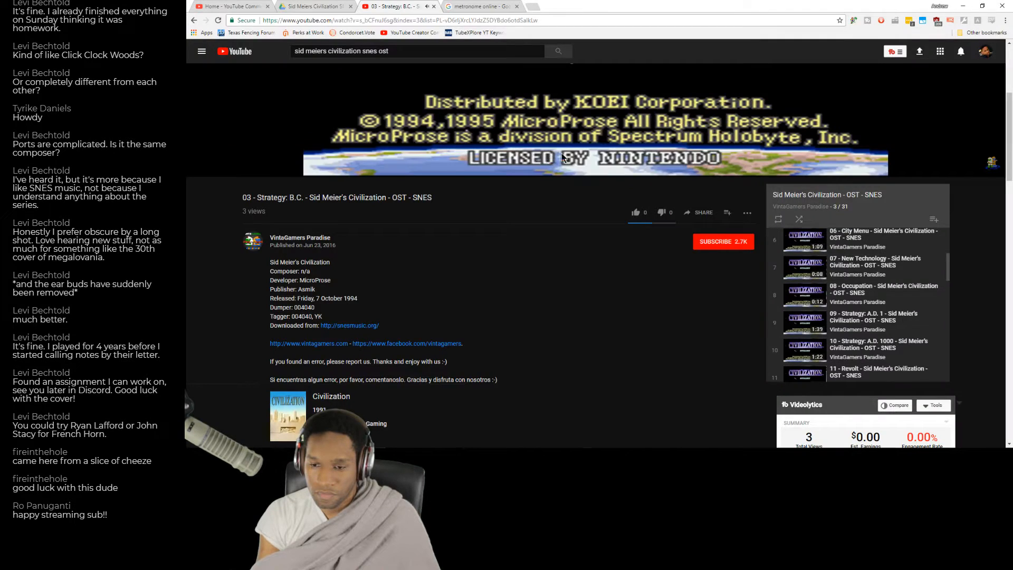
{"action": "key", "text": "alt+Tab"}
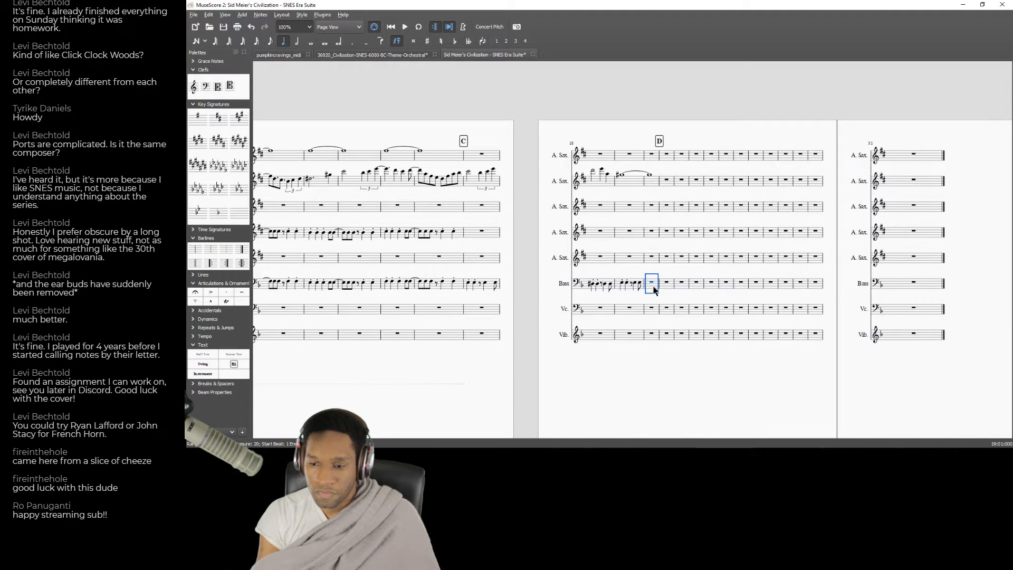
Repeat the bass pattern in measure 20, with its offbeat note lowered a semitone and lengthened to a dotted quarter.
{"action": "left_click", "coordinate": [663, 285]}
{"action": "left_click", "coordinate": [664, 283]}
{"action": "key", "text": "Down"}
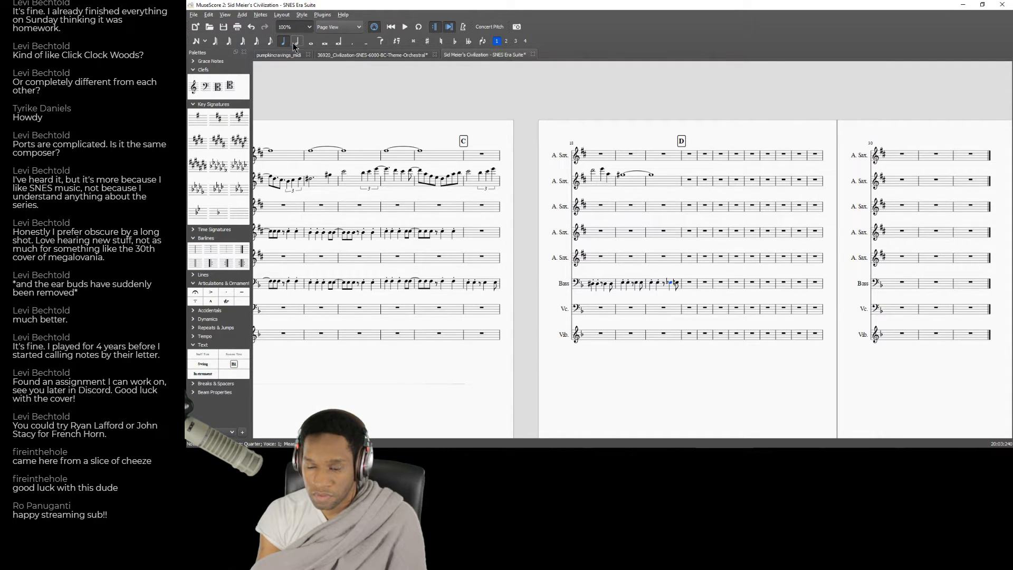
{"action": "left_click", "coordinate": [353, 42]}
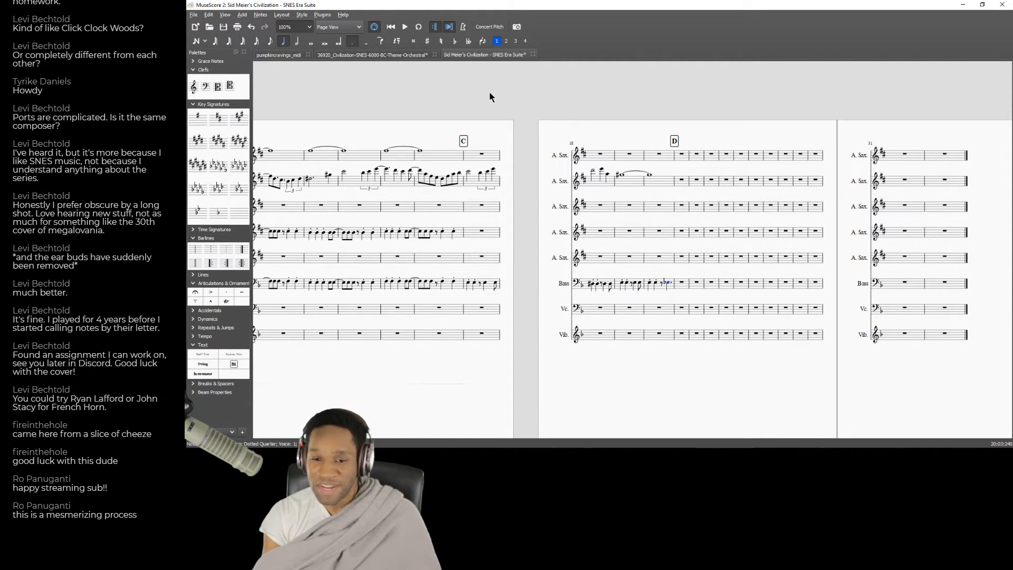
Look at the 6000-BC Theme Orchestral score, return to the SNES Era Suite, and switch to the recording in the browser.
{"action": "left_click", "coordinate": [366, 55]}
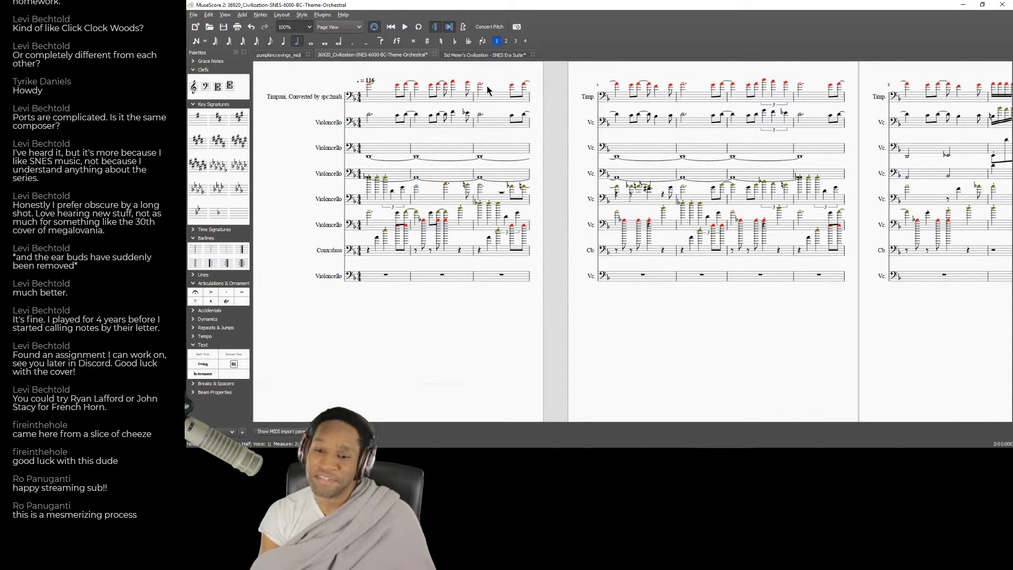
{"action": "left_click", "coordinate": [496, 56]}
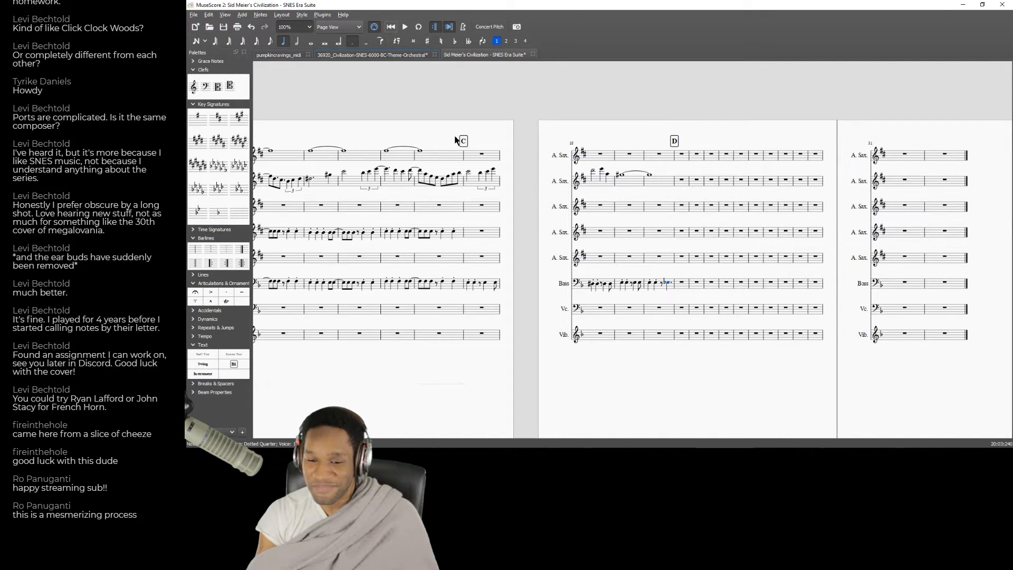
{"action": "key", "text": "alt+Tab"}
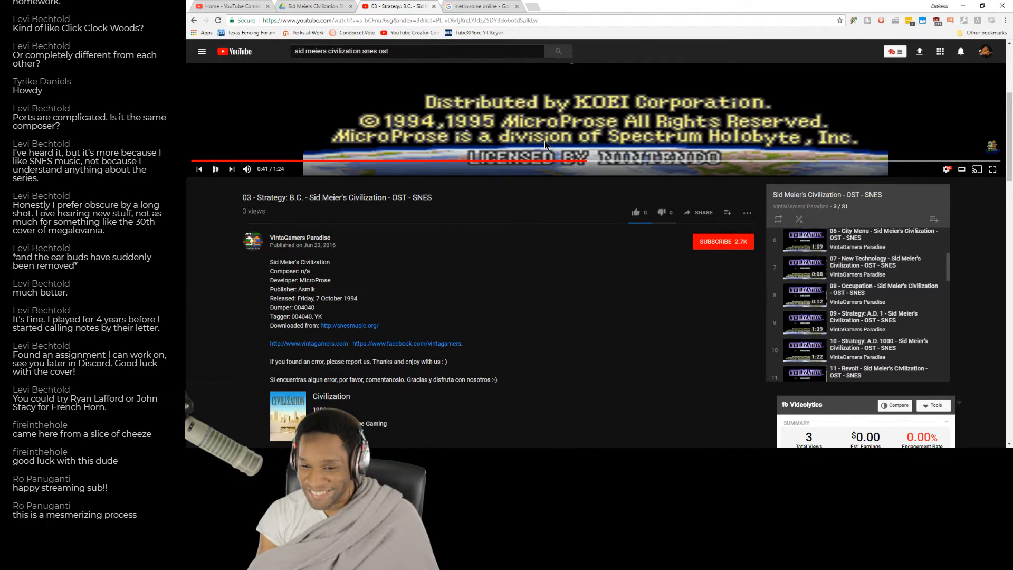
Replay the "Strategy: B.C." recording in the browser from about 0:30, then return to the SNES Era Suite score.
{"action": "key", "text": "alt+Tab"}
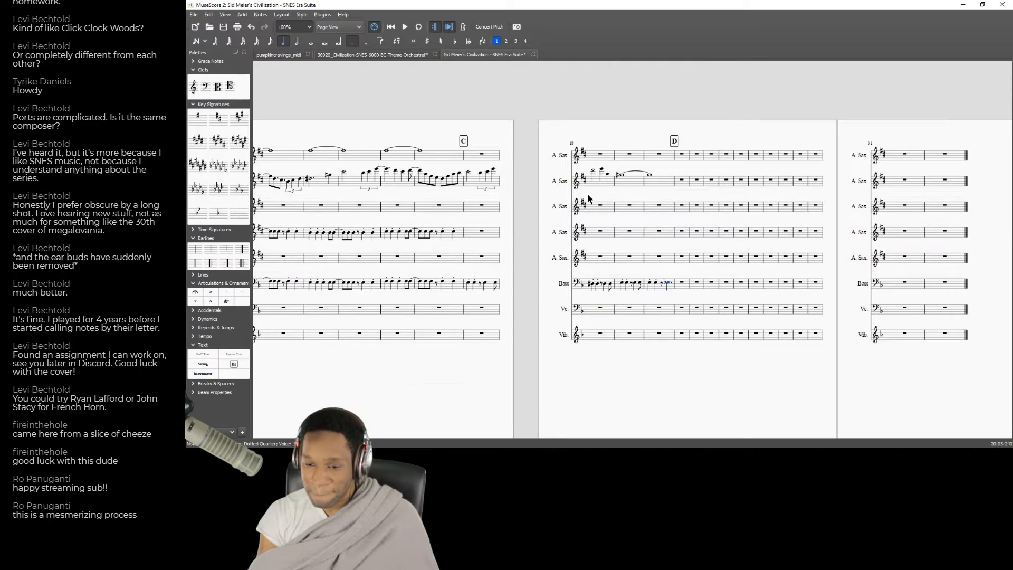
{"action": "key", "text": "alt+Tab"}
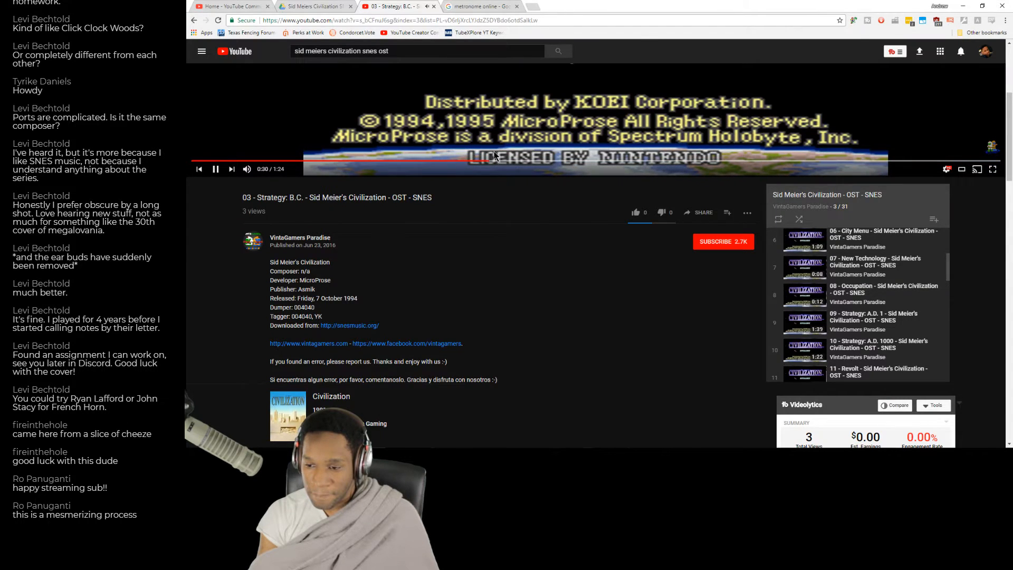
{"action": "key", "text": "alt+Tab"}
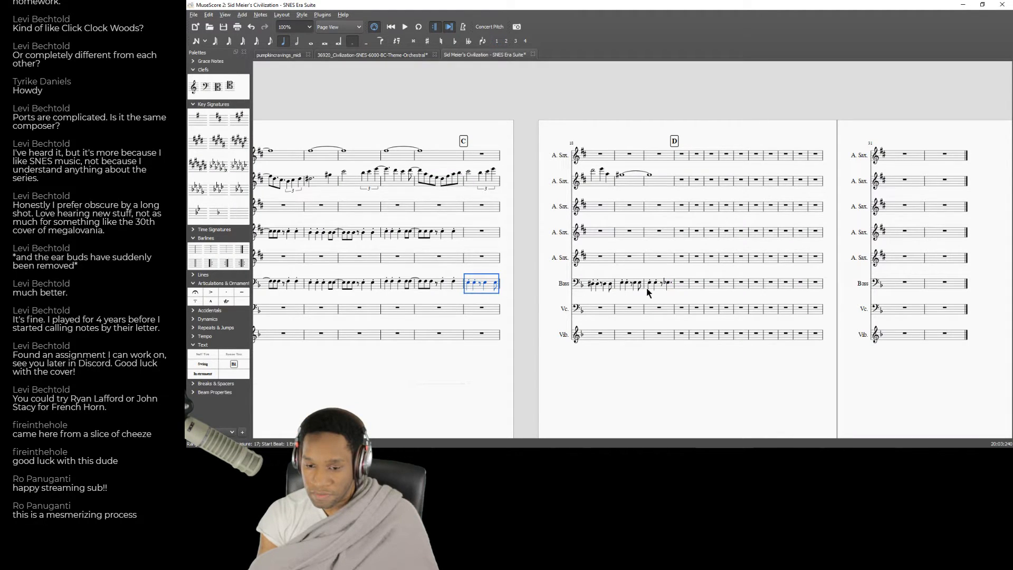
Copy measures 17 to 20 of the Bass part into the first alto sax part, starting at rehearsal mark C.
{"action": "left_click", "coordinate": [660, 288], "text": "shift"}
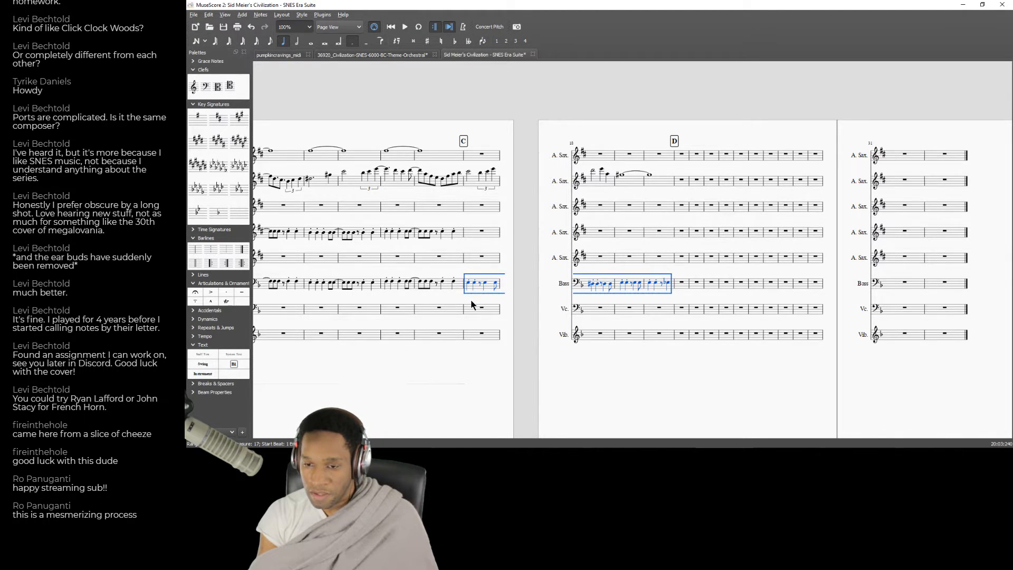
{"action": "key", "text": "alt+Tab"}
{"action": "key", "text": "alt+Tab"}
{"action": "left_click", "coordinate": [483, 160]}
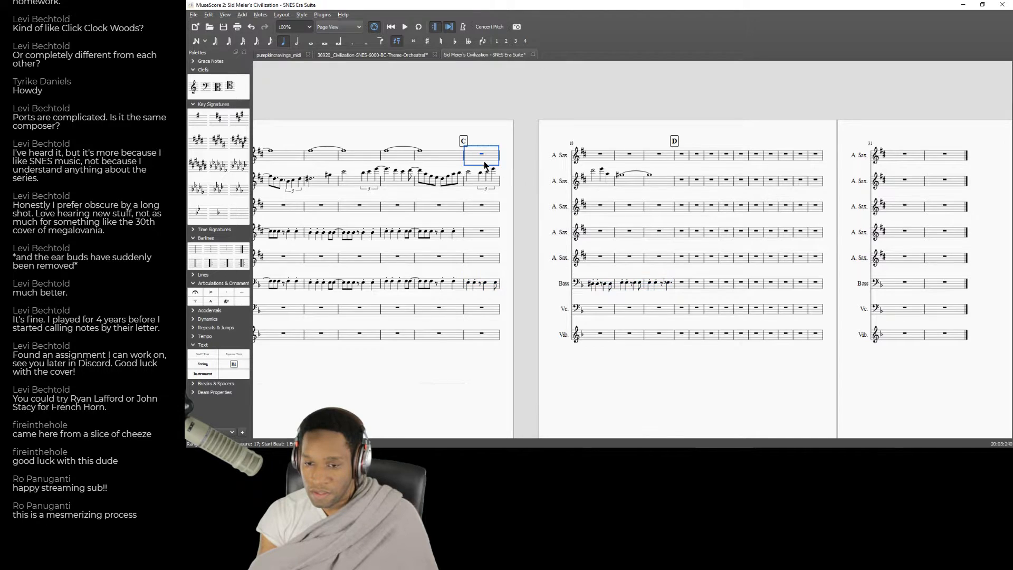
{"action": "key", "text": "ctrl+v"}
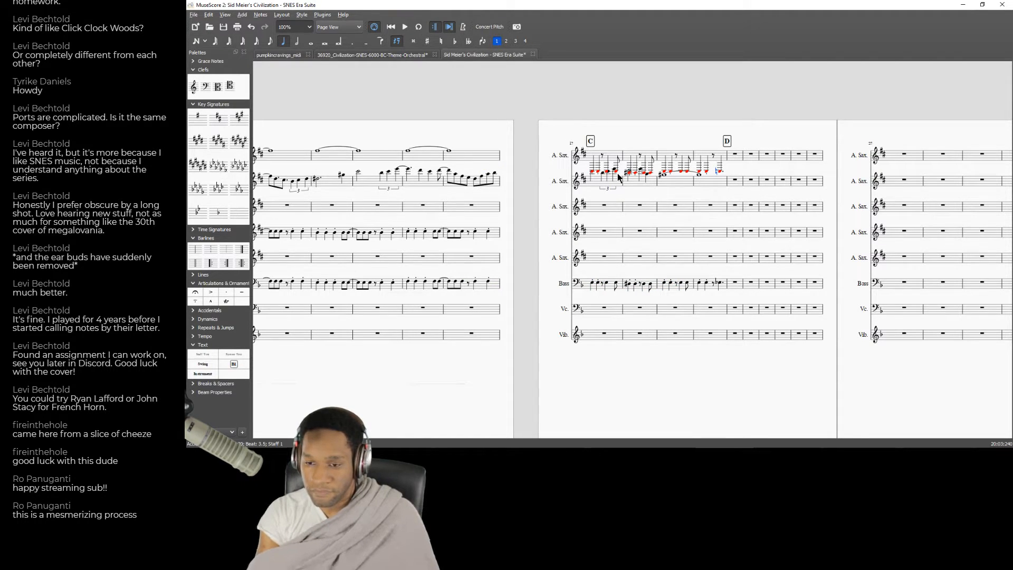
Transpose the pasted passage in measures 17 to 20 of the first alto sax part up by octaves onto the staff.
{"action": "left_click", "coordinate": [608, 156]}
{"action": "left_click", "coordinate": [723, 156], "text": "shift"}
{"action": "left_click", "coordinate": [720, 158]}
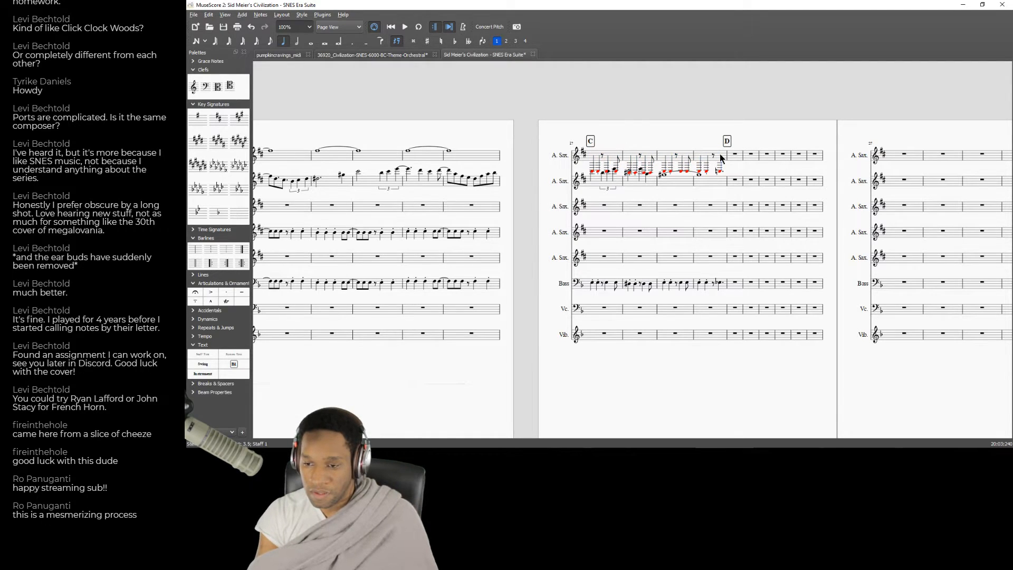
{"action": "left_click", "coordinate": [601, 155]}
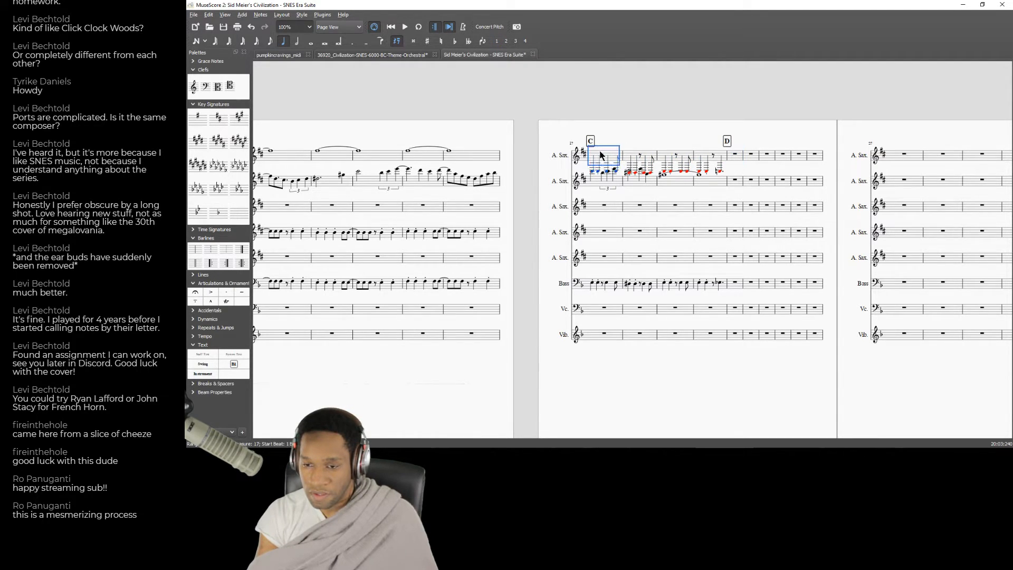
{"action": "left_click", "coordinate": [720, 156], "text": "shift"}
{"action": "key", "text": "ctrl+Up"}
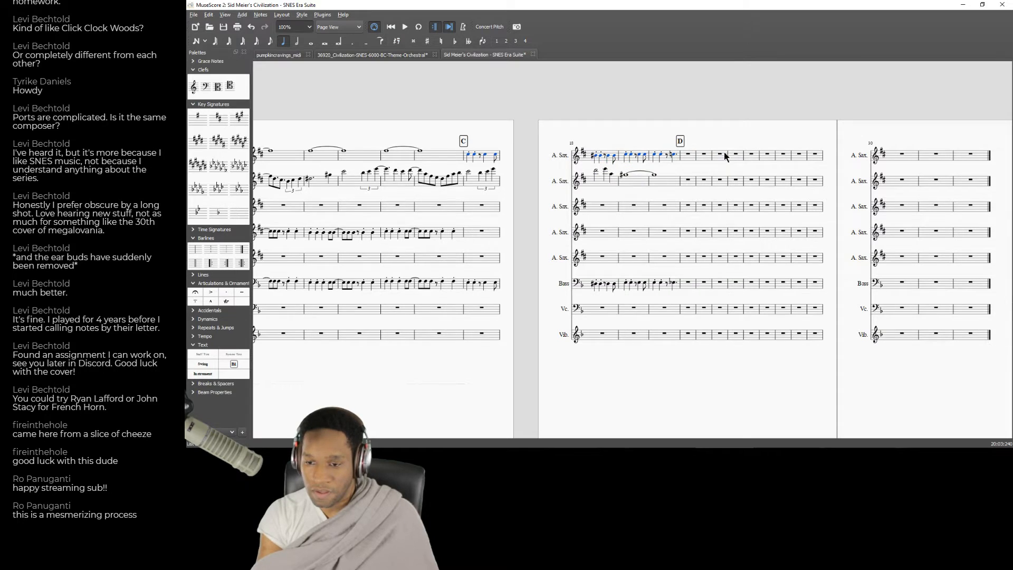
Raise individual first alto sax notes in measures 17 and 18 to build a harmony over the bass line.
{"action": "left_click", "coordinate": [468, 156]}
{"action": "key", "text": "Right"}
{"action": "key", "text": "Right"}
{"action": "key", "text": "Right"}
{"action": "key", "text": "Up"}
{"action": "key", "text": "Up"}
{"action": "key", "text": "Right"}
{"action": "key", "text": "Up"}
{"action": "key", "text": "Up"}
{"action": "key", "text": "Right"}
{"action": "key", "text": "Right"}
{"action": "key", "text": "Up"}
{"action": "key", "text": "Up"}
{"action": "key", "text": "Right"}
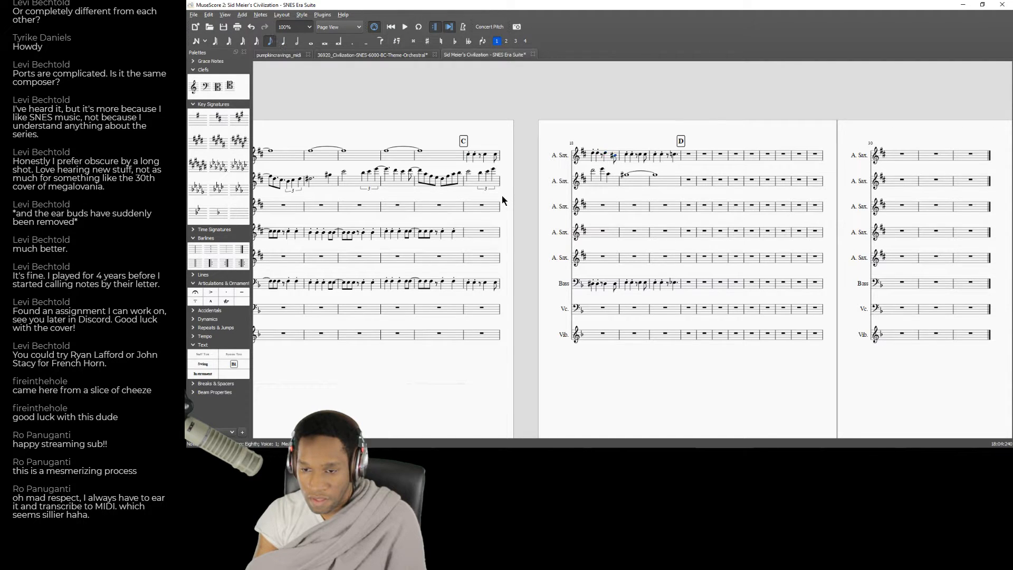
{"action": "key", "text": "Up"}
{"action": "key", "text": "Up"}
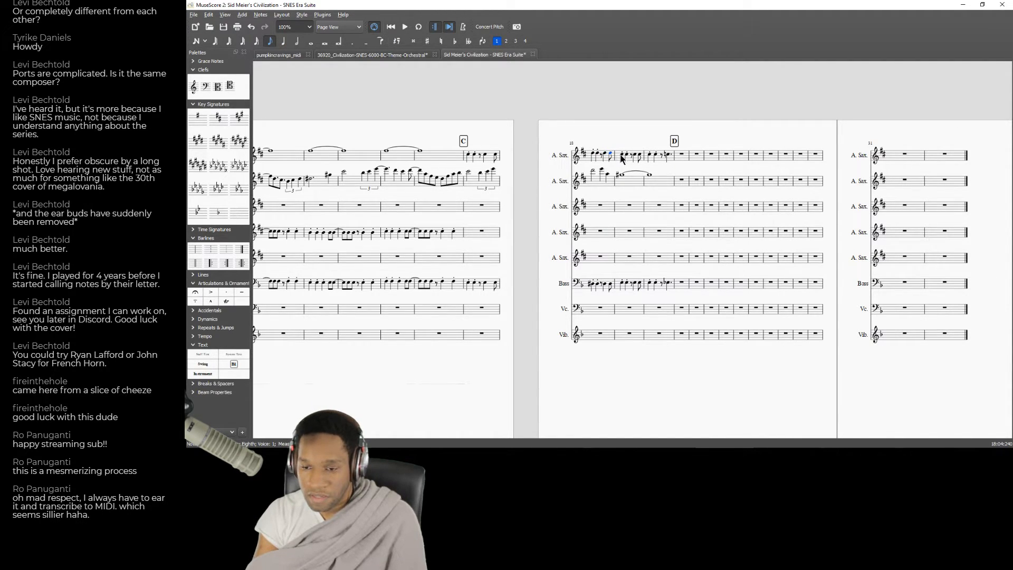
Raise the first alto sax notes in measure 19 to harmonize them with the bass line.
{"action": "left_click", "coordinate": [640, 158]}
{"action": "key", "text": "Up"}
{"action": "key", "text": "Up"}
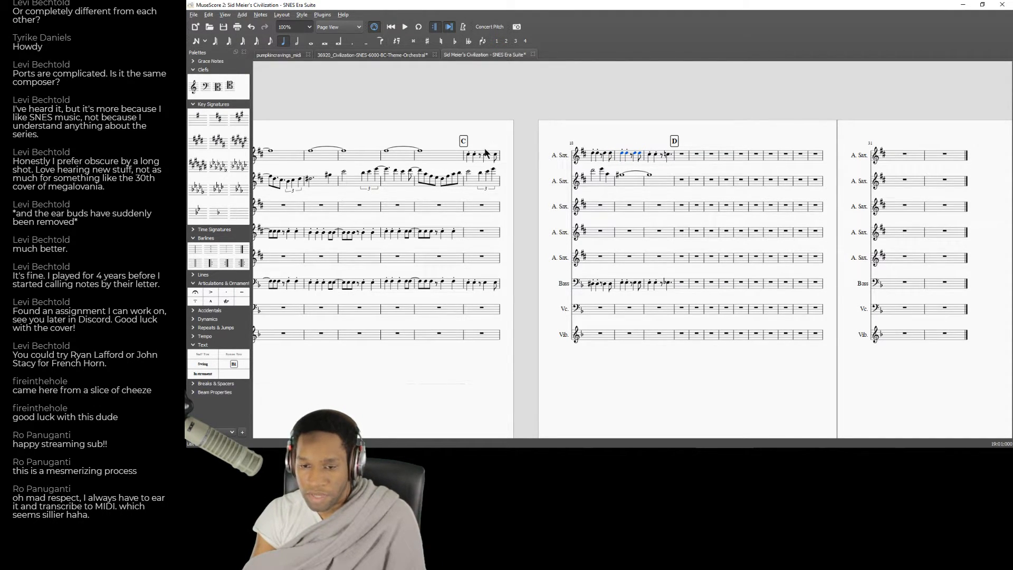
{"action": "key", "text": "Right"}
{"action": "key", "text": "Right"}
{"action": "key", "text": "Right"}
{"action": "key", "text": "Right"}
{"action": "key", "text": "Right"}
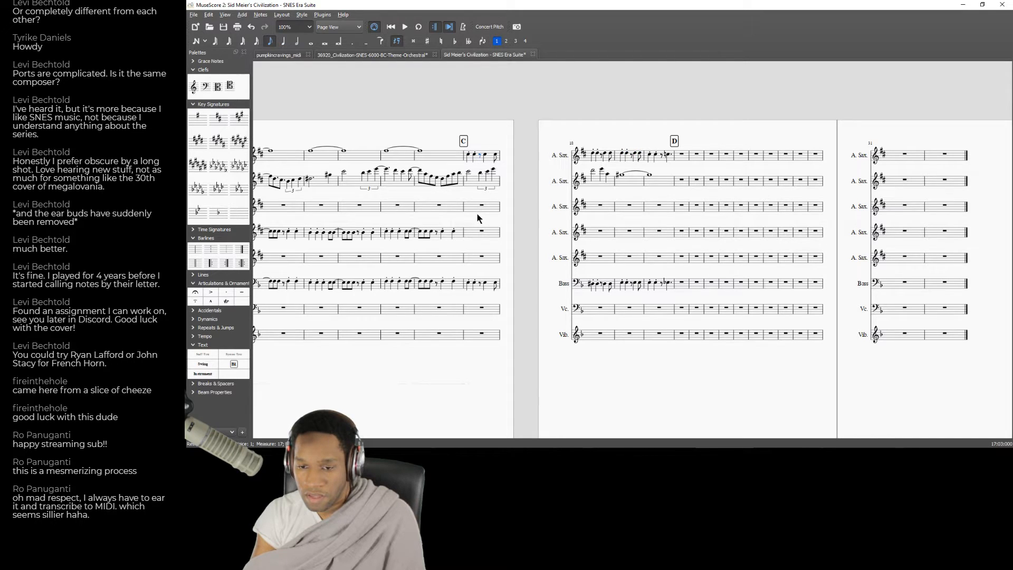
{"action": "key", "text": "Right"}
{"action": "key", "text": "Right"}
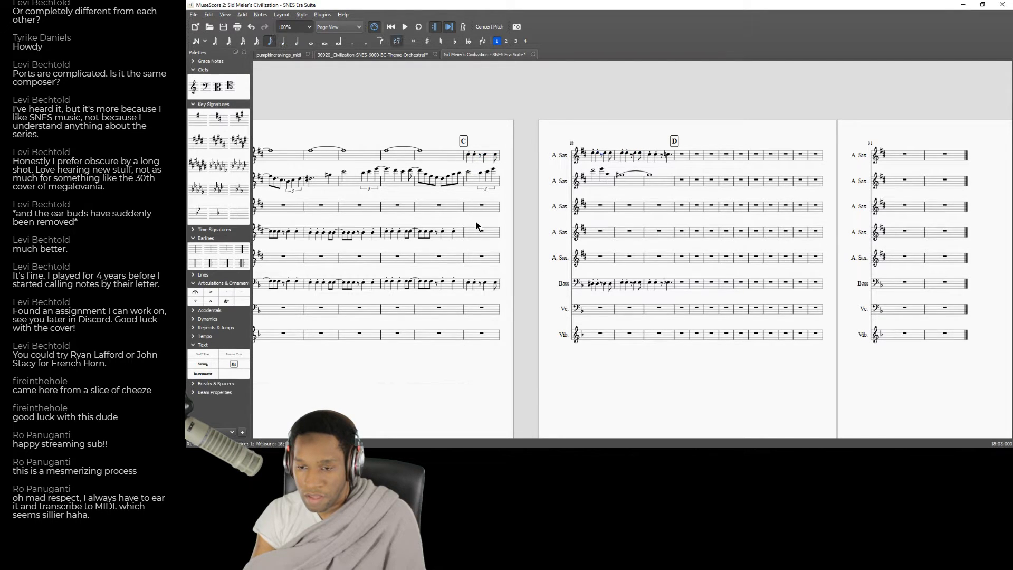
{"action": "key", "text": "Up"}
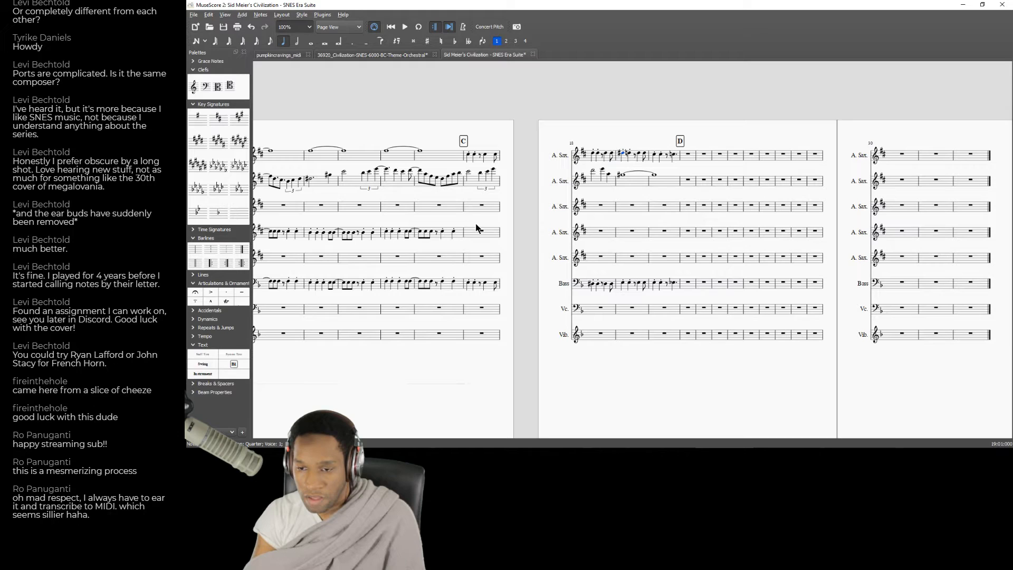
{"action": "key", "text": "Right"}
{"action": "key", "text": "Right"}
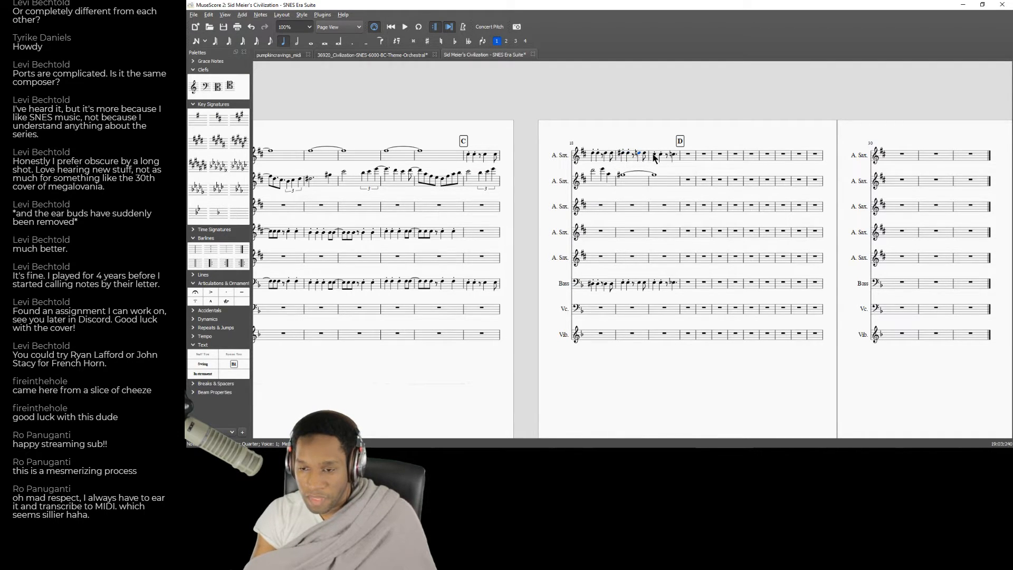
{"action": "key", "text": "Up"}
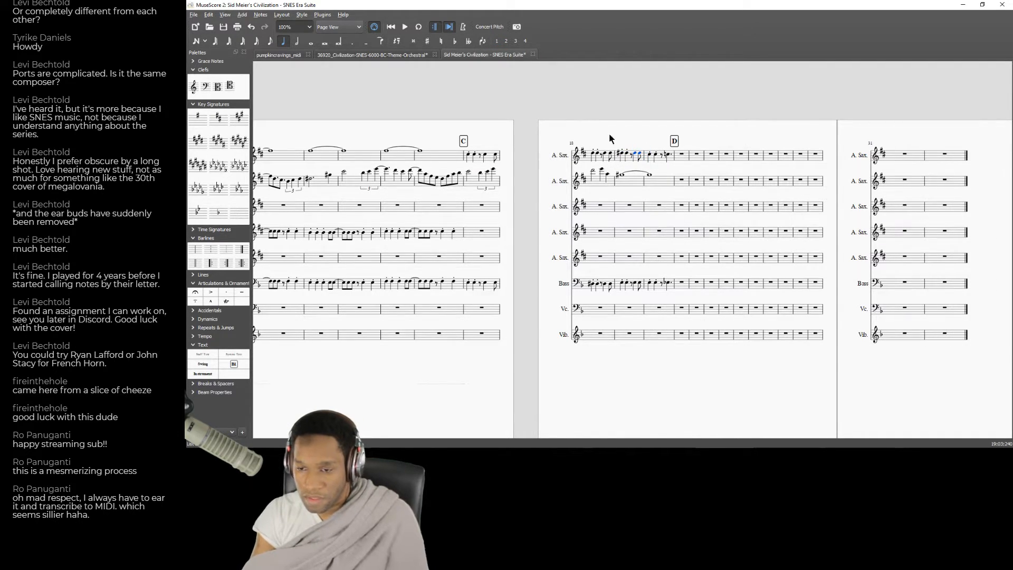
Raise the first alto sax notes in measure 20, checking them against the matching passage of the "Strategy: B.C." recording.
{"action": "left_click", "coordinate": [649, 155]}
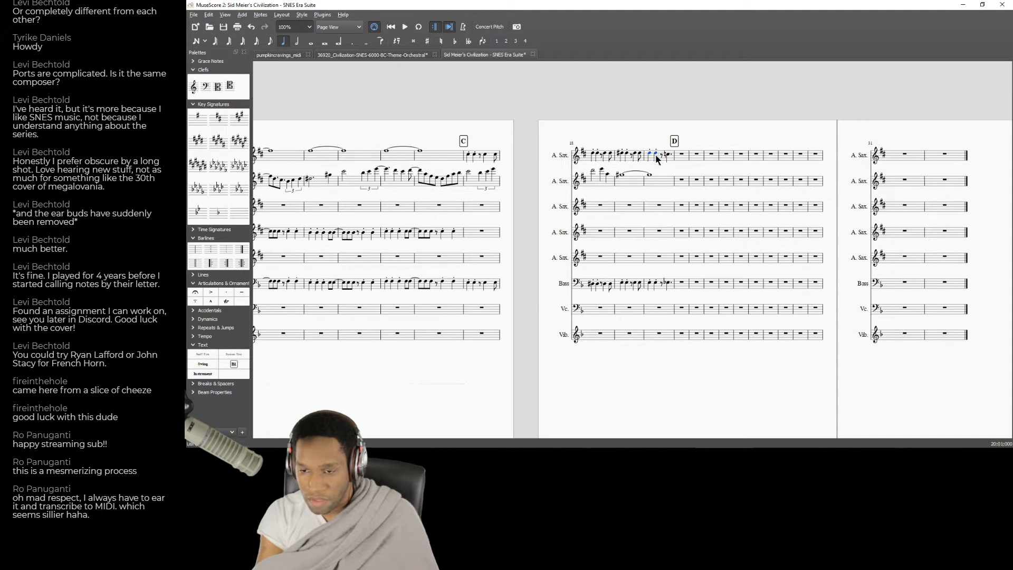
{"action": "key", "text": "alt+Tab"}
{"action": "left_click", "coordinate": [545, 160]}
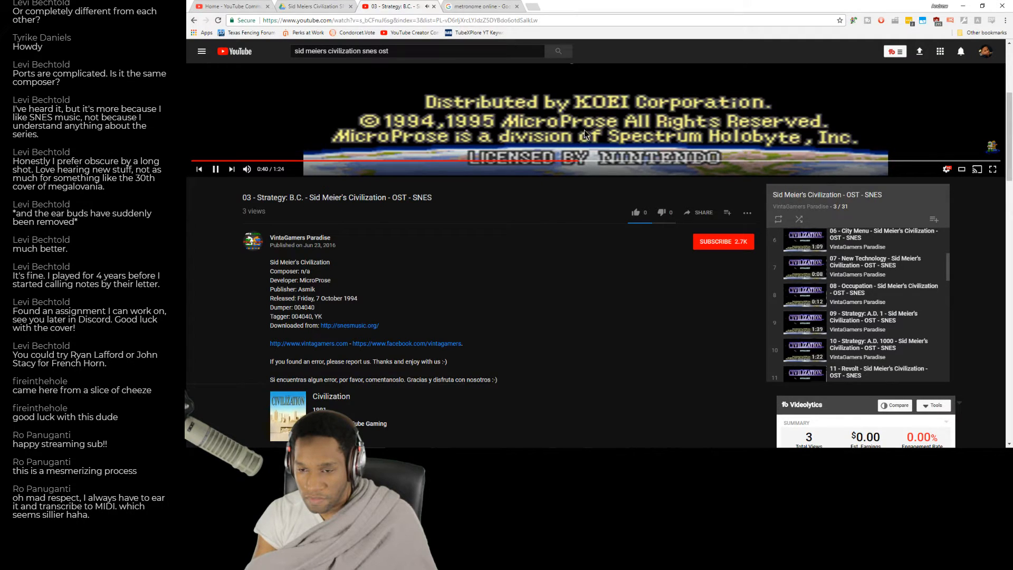
{"action": "key", "text": "alt+Tab"}
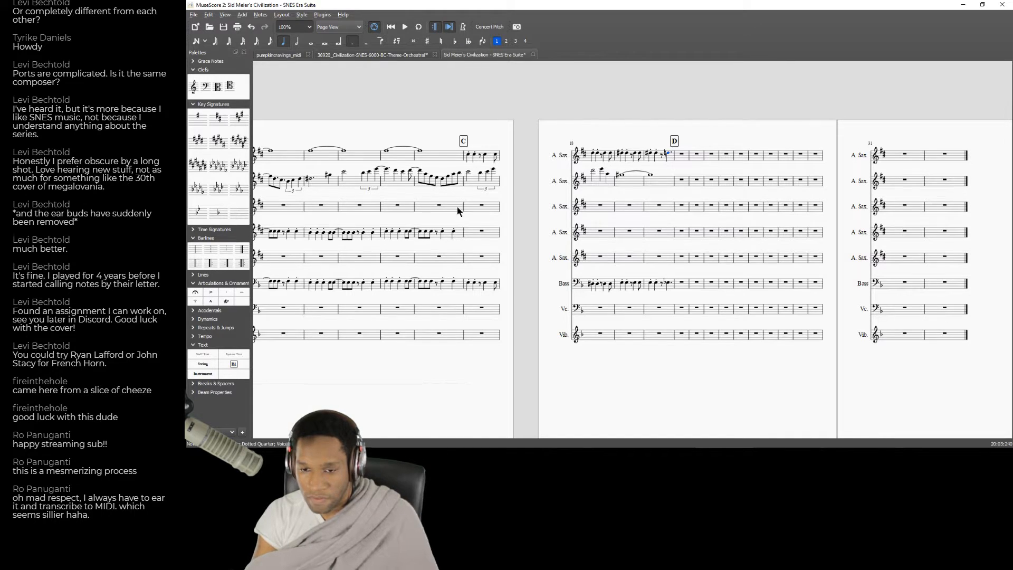
Play back the score from measure 17 and compare it with the same passage of the "Strategy: B.C." recording.
{"action": "left_click", "coordinate": [476, 213]}
{"action": "key", "text": "space"}
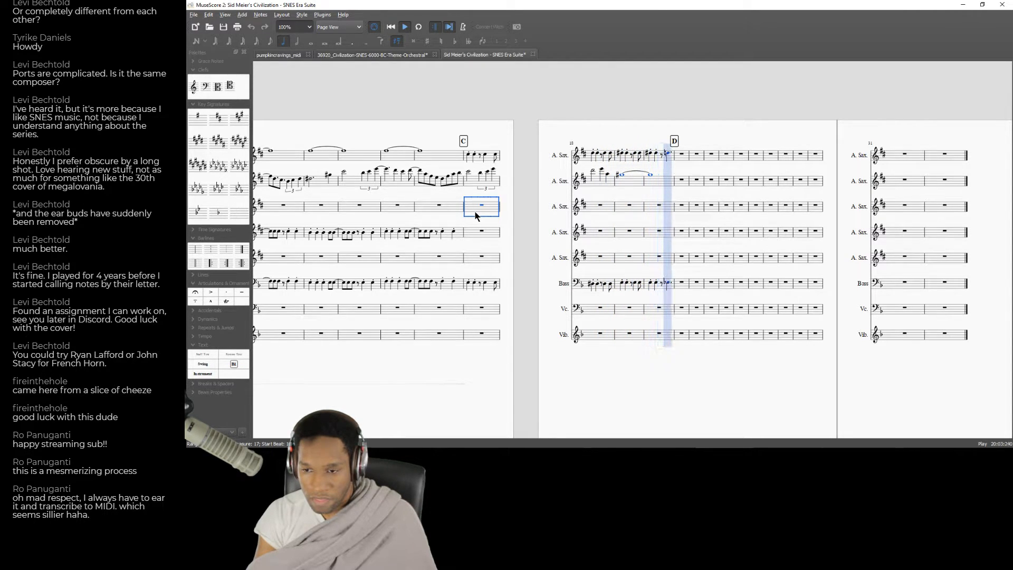
{"action": "key", "text": "space"}
{"action": "key", "text": "alt+Tab"}
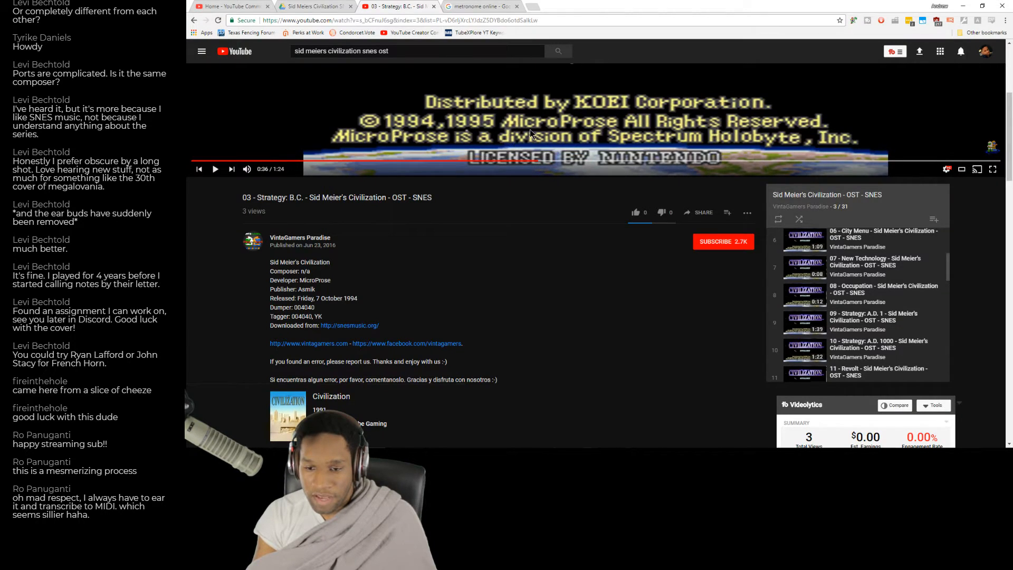
{"action": "left_click", "coordinate": [474, 161]}
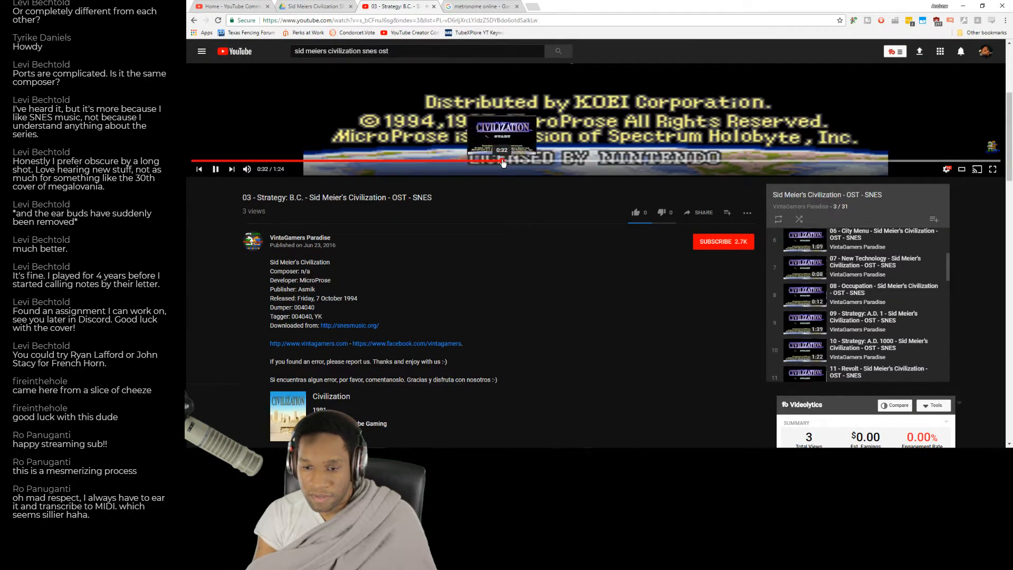
{"action": "key", "text": "alt+Tab"}
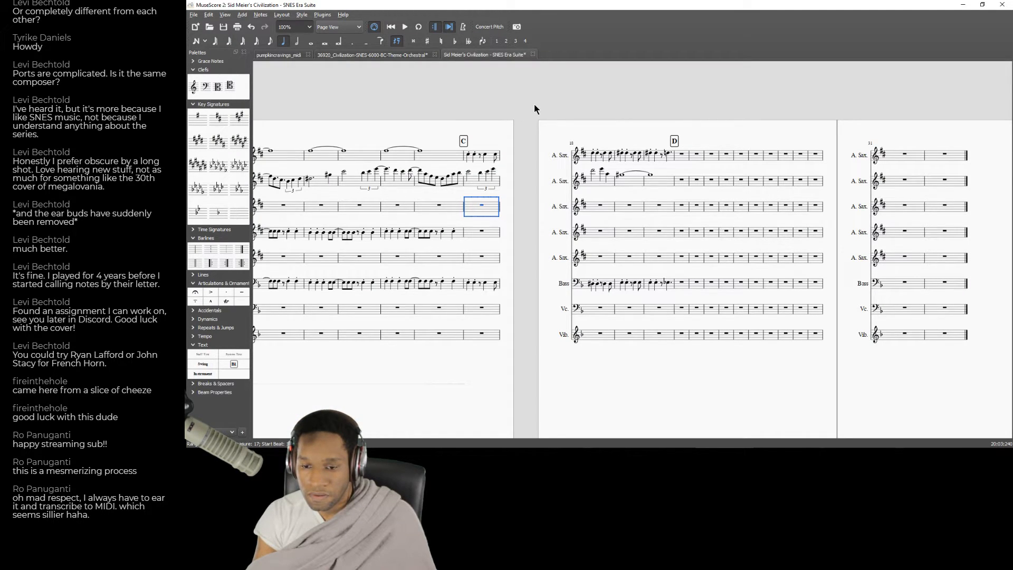
{"action": "key", "text": "alt+Tab"}
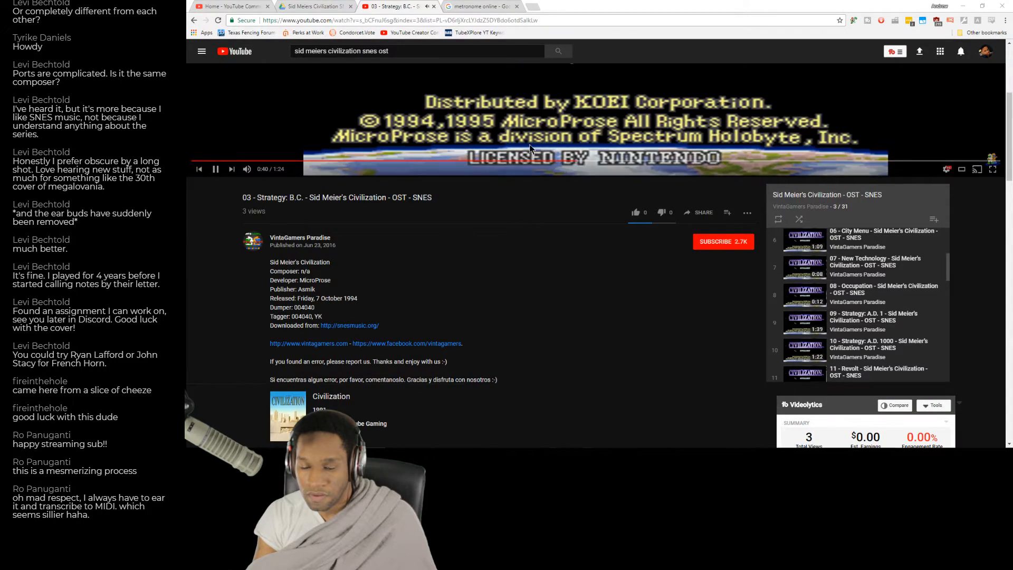
{"action": "key", "text": "alt+Tab"}
Copy measures 17 to 20 of the first alto sax part into the fourth alto sax part.
{"action": "left_click", "coordinate": [665, 159], "text": "shift"}
{"action": "scroll", "coordinate": [825, 362], "scroll_direction": "left", "scroll_amount": 10}
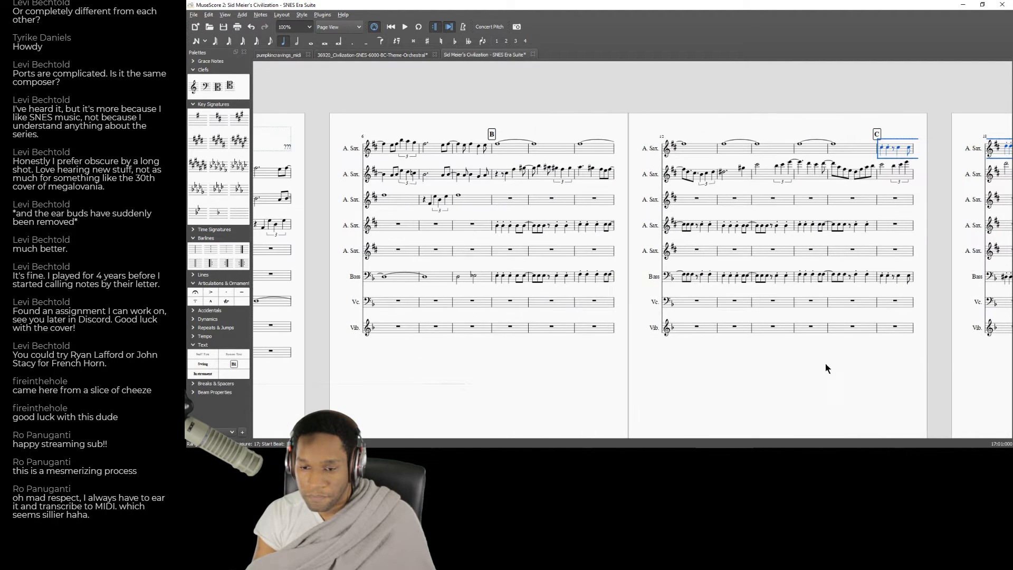
{"action": "scroll", "coordinate": [633, 377], "scroll_direction": "right", "scroll_amount": 3}
{"action": "left_click_drag", "start_coordinate": [543, 380], "coordinate": [283, 382]}
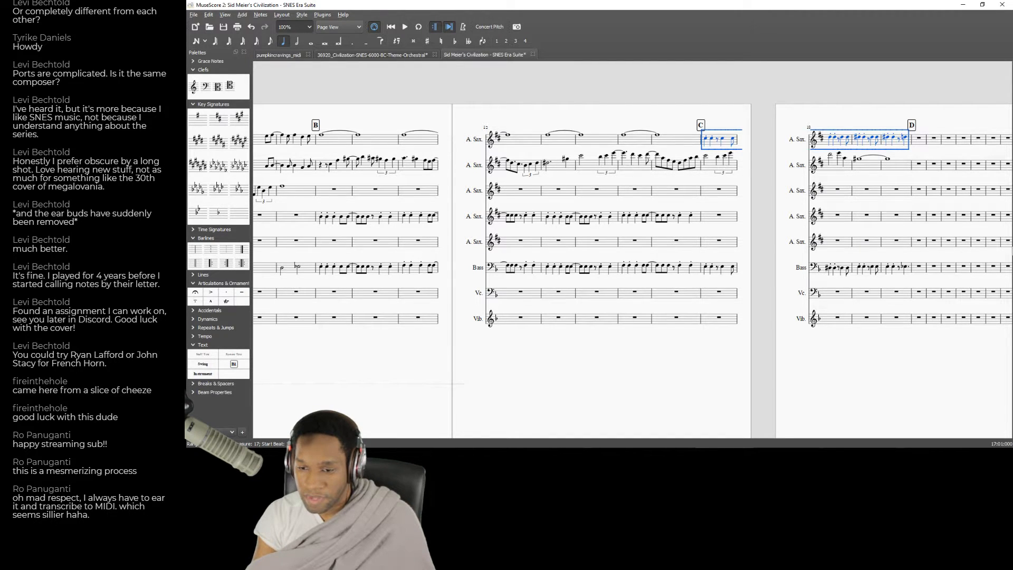
{"action": "left_click", "coordinate": [718, 218]}
{"action": "key", "text": "ctrl+v"}
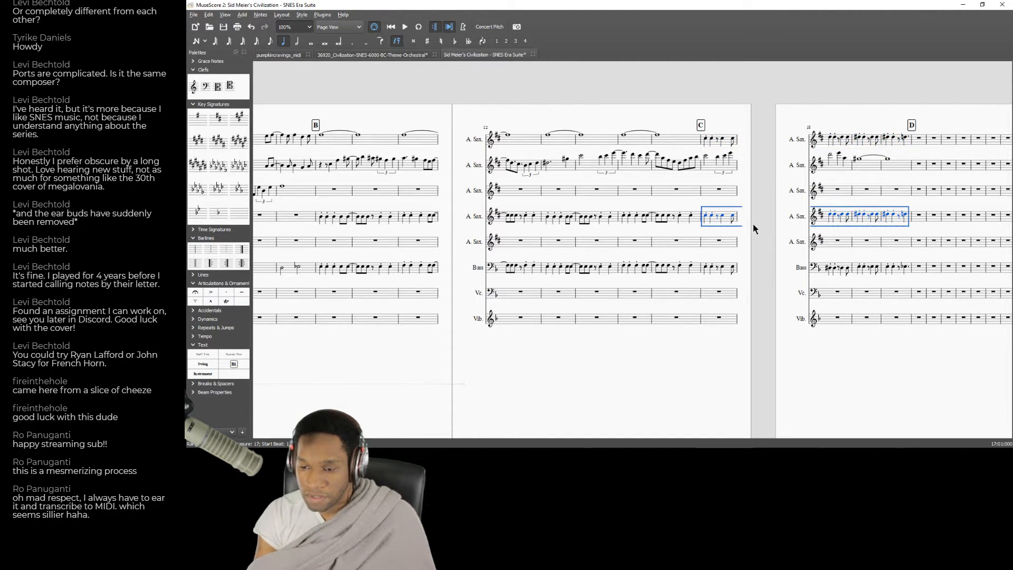
Try different pitches for the first pasted note in measure 17 of the fourth alto sax part.
{"action": "left_click", "coordinate": [709, 217]}
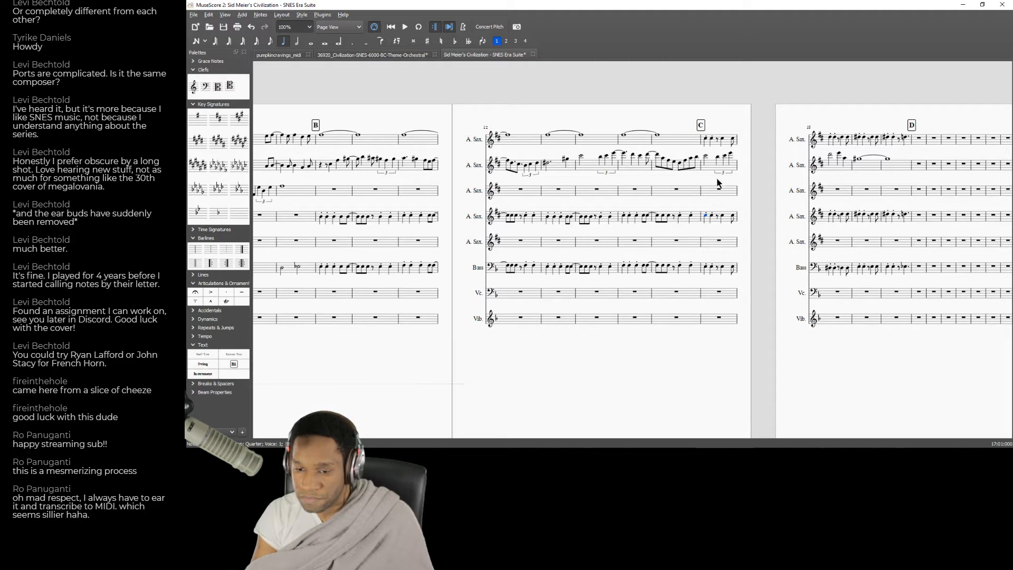
{"action": "key", "text": "Down"}
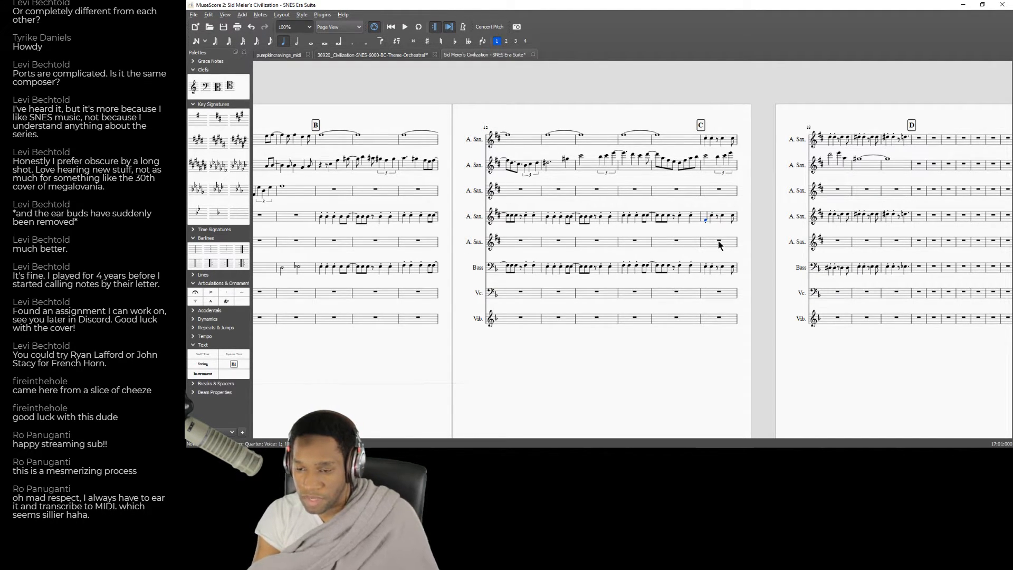
{"action": "key", "text": "Up"}
{"action": "key", "text": "Up"}
{"action": "key", "text": "Up"}
{"action": "key", "text": "Up"}
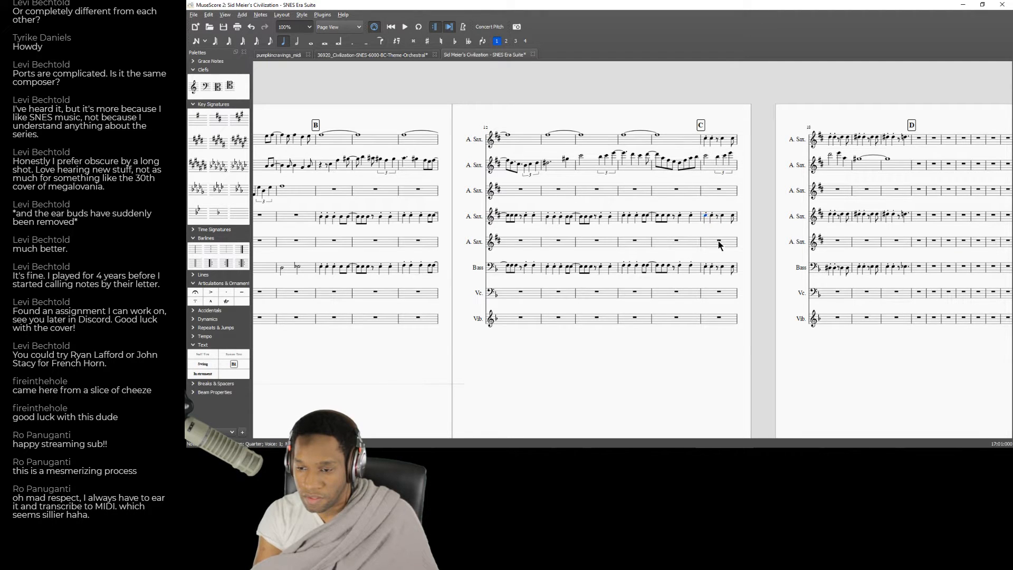
Lower the pasted passage in measures 17 to 20 of the fourth alto sax part as a second harmony and audition its notes.
{"action": "left_click", "coordinate": [908, 219], "text": "shift"}
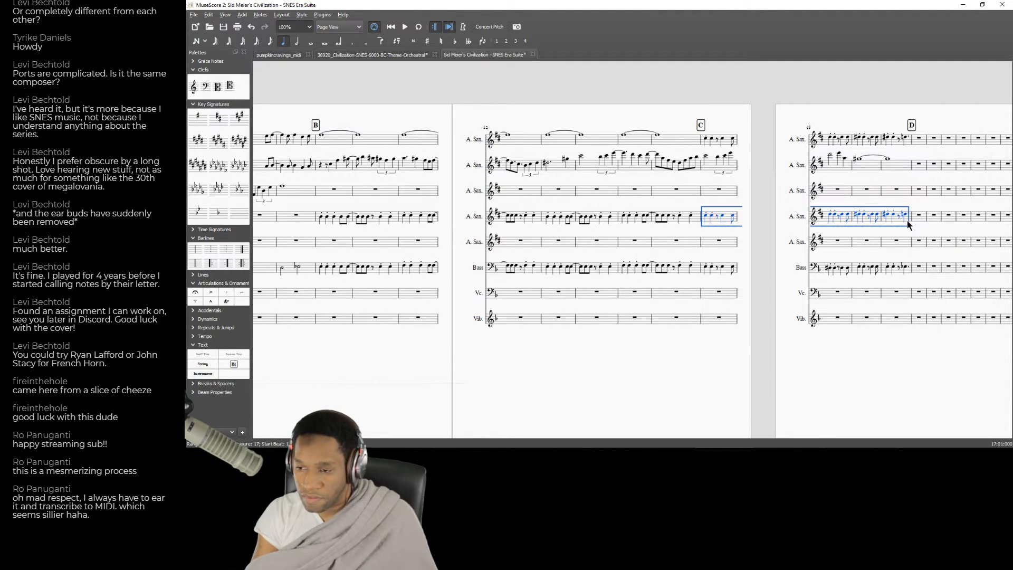
{"action": "key", "text": "Down"}
{"action": "key", "text": "Down"}
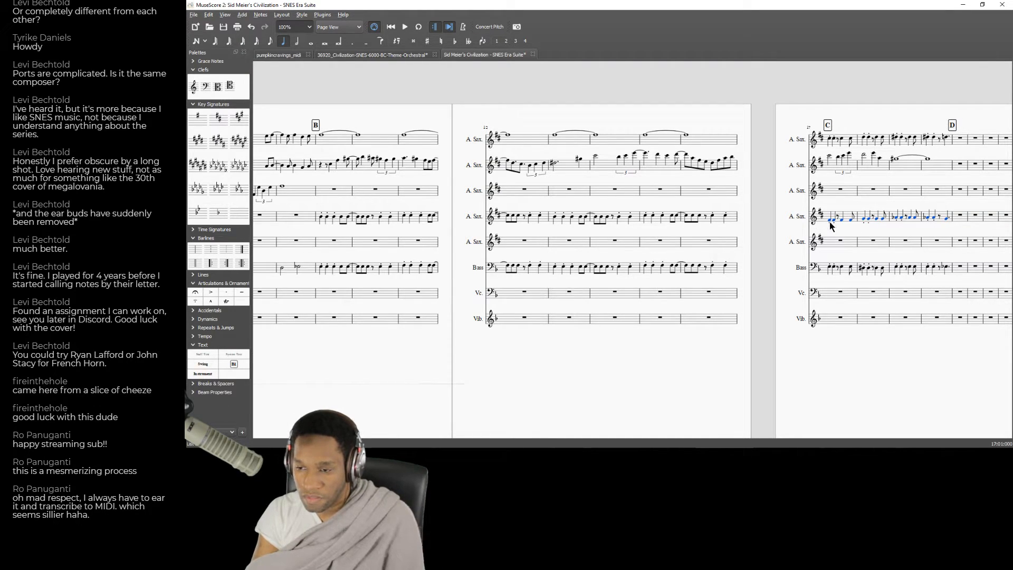
{"action": "key", "text": "Right"}
{"action": "key", "text": "Right"}
{"action": "key", "text": "Right"}
{"action": "key", "text": "Right"}
{"action": "key", "text": "Right"}
{"action": "key", "text": "Right"}
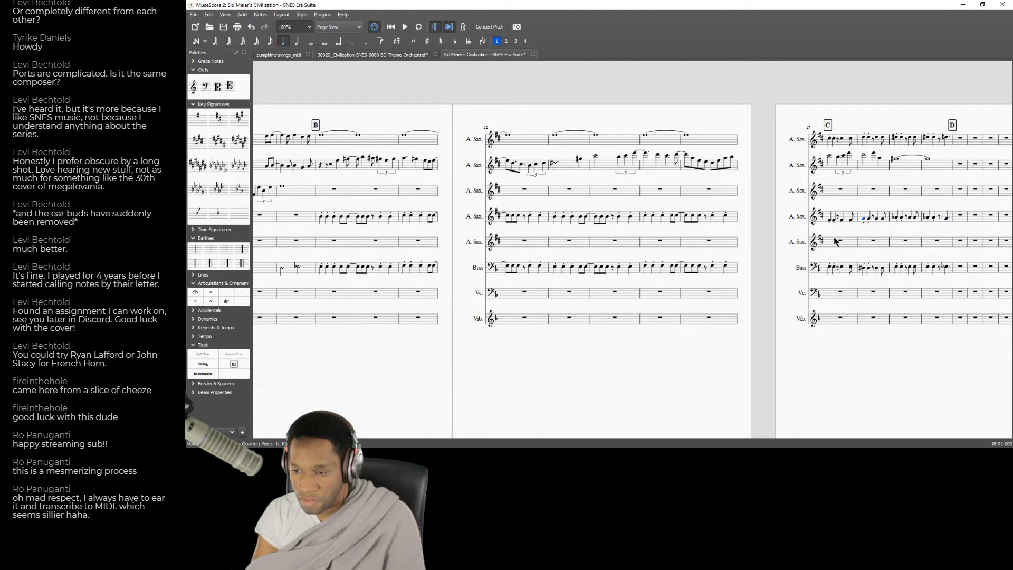
{"action": "key", "text": "Right"}
{"action": "key", "text": "Right"}
{"action": "key", "text": "Right"}
{"action": "key", "text": "Right"}
{"action": "key", "text": "Right"}
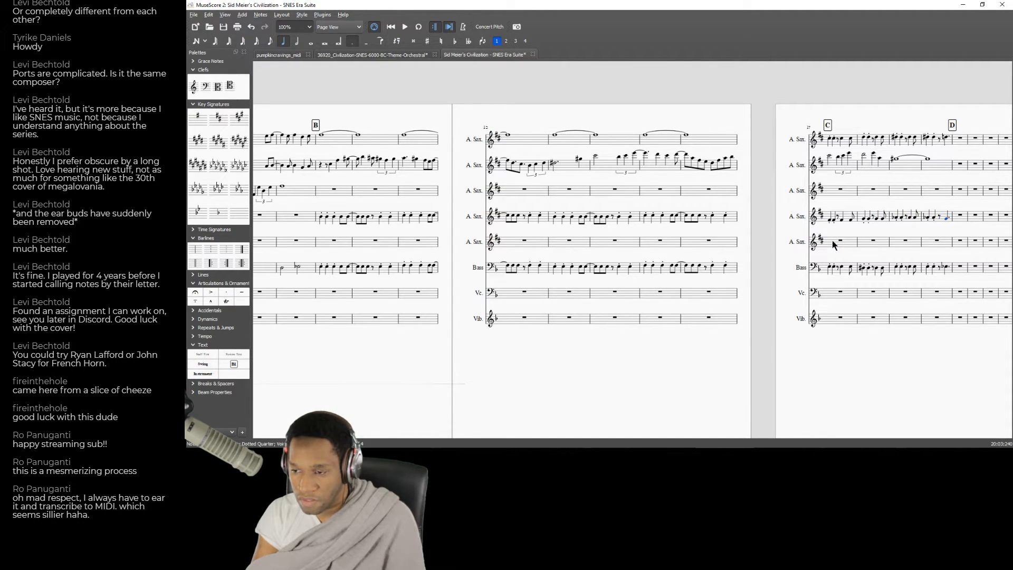
Play back the score from measure 16 through rehearsal mark D and compare it with the "Strategy: B.C." recording.
{"action": "left_click", "coordinate": [697, 193]}
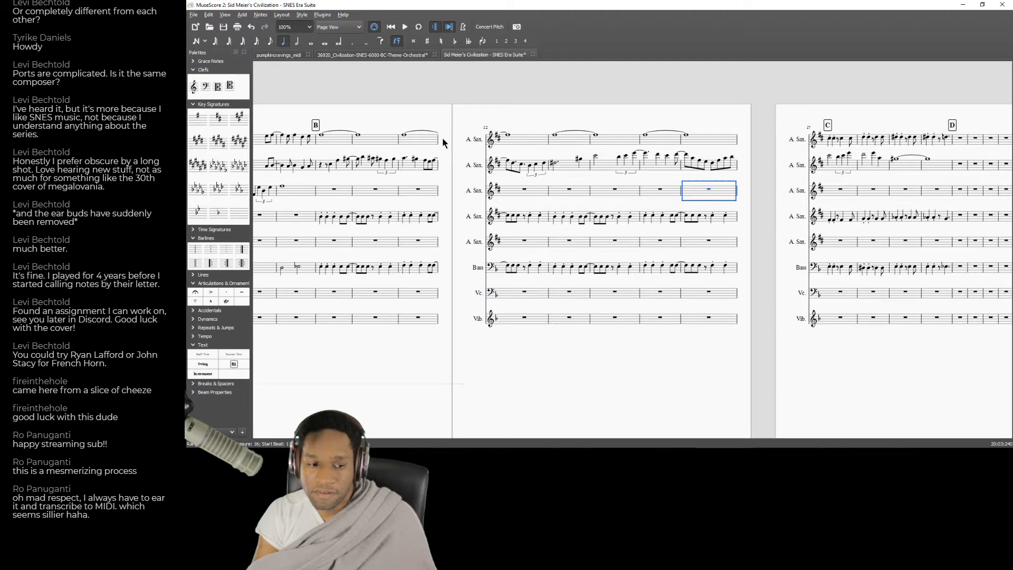
{"action": "left_click", "coordinate": [404, 29]}
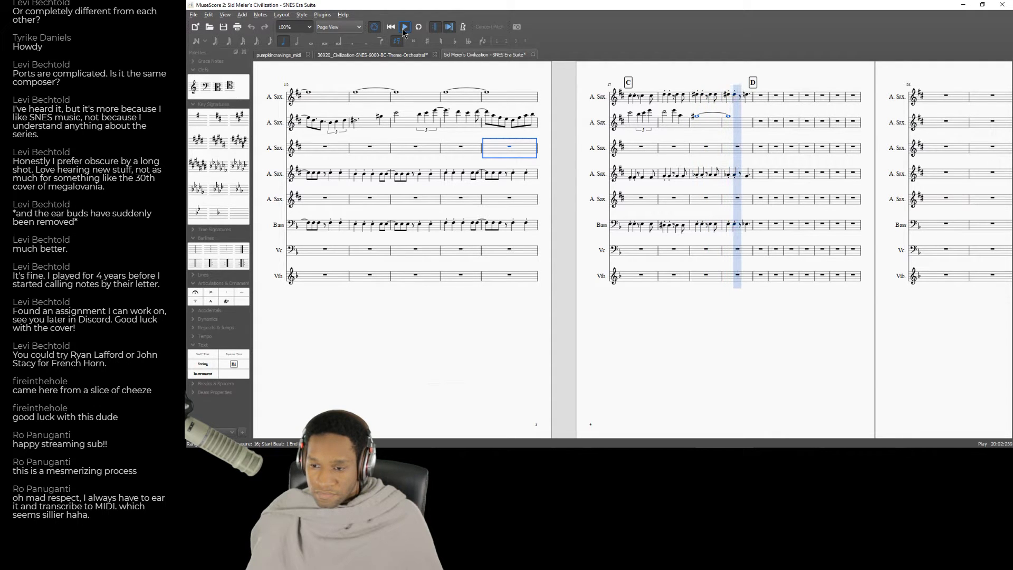
{"action": "left_click", "coordinate": [403, 29]}
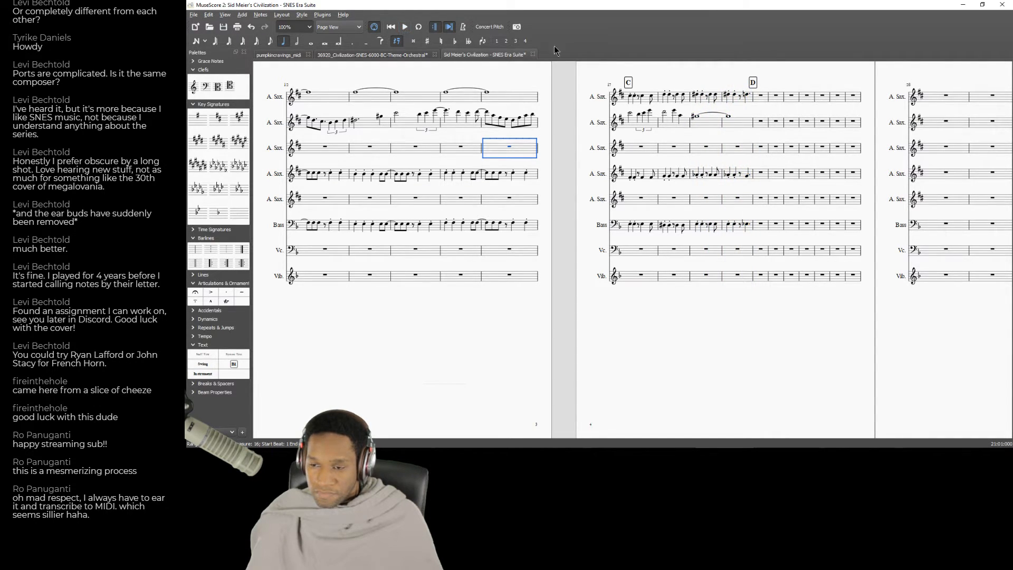
{"action": "key", "text": "alt+Tab"}
{"action": "left_click", "coordinate": [312, 160]}
{"action": "key", "text": "alt+Tab"}
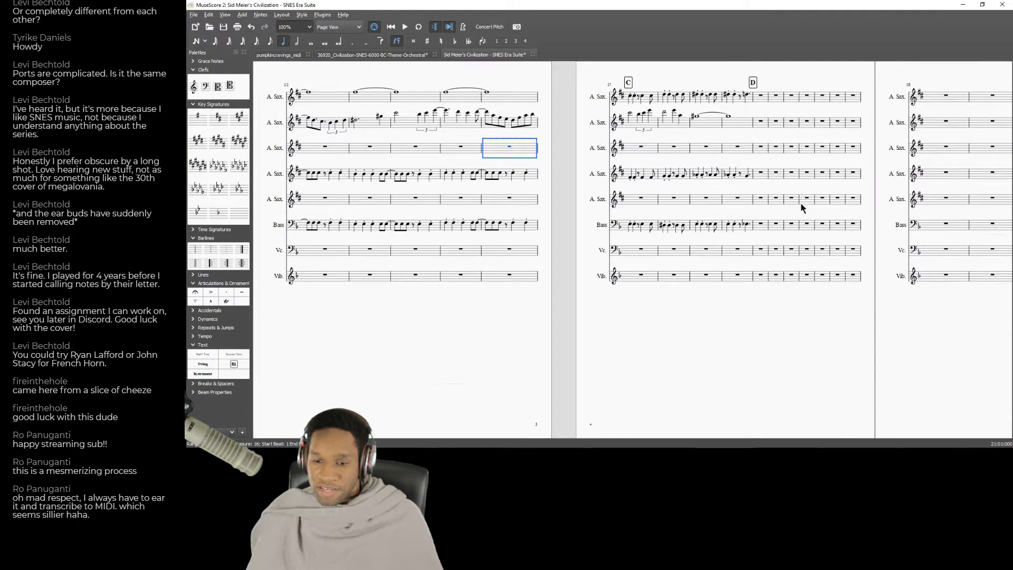
{"action": "key", "text": "alt+Tab"}
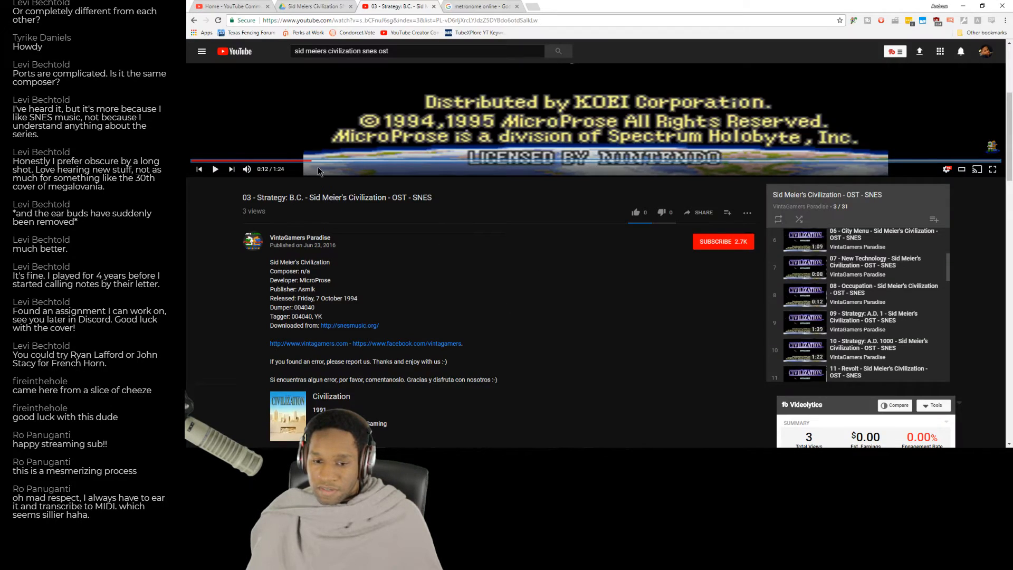
{"action": "key", "text": "alt+Tab"}
Play back the score from measure 9 to locate where the third alto sax line enters in measure 11.
{"action": "left_click_drag", "start_coordinate": [520, 304], "coordinate": [553, 337]}
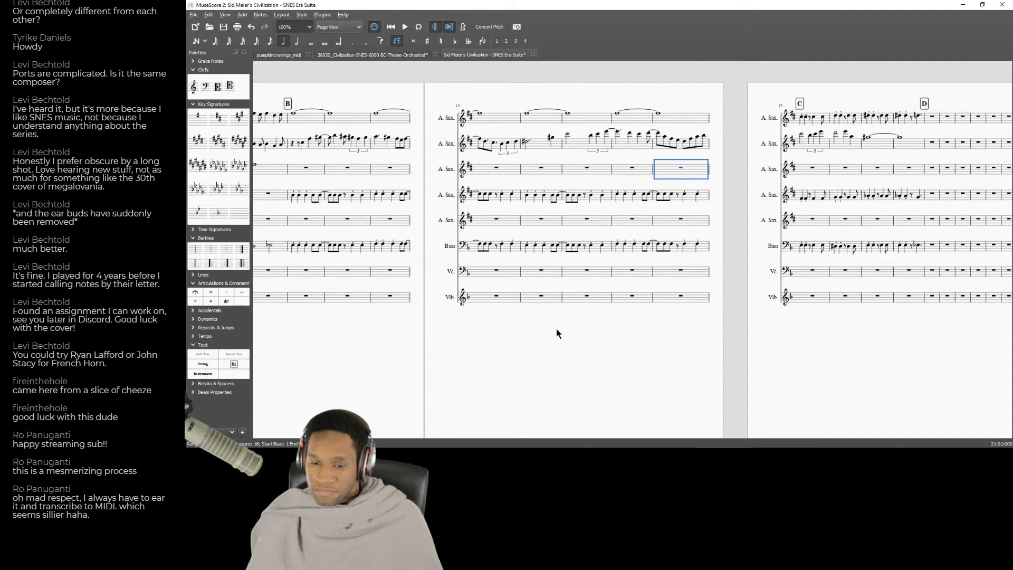
{"action": "left_click_drag", "start_coordinate": [584, 339], "coordinate": [485, 353]}
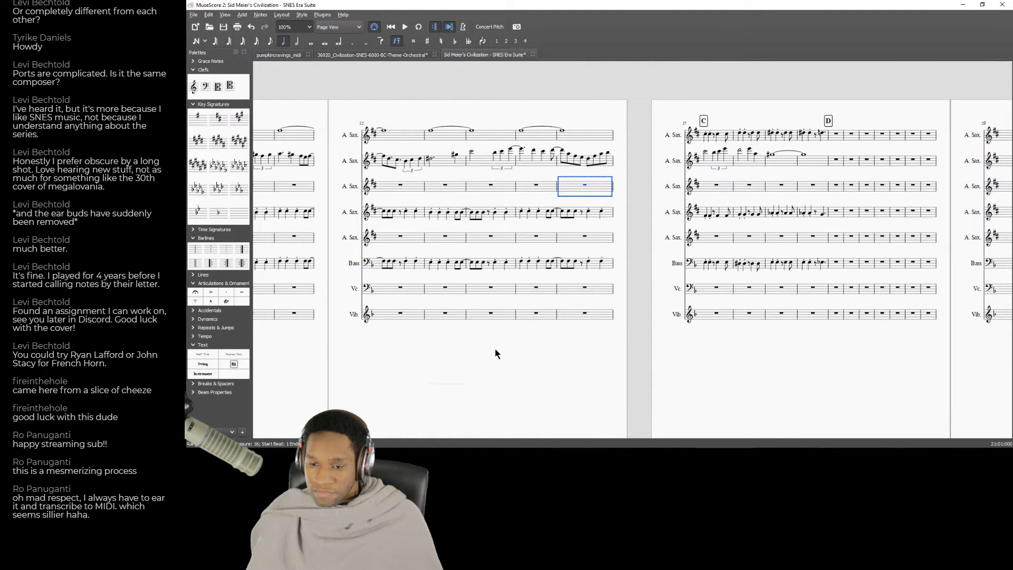
{"action": "key", "text": "alt+Tab"}
{"action": "key", "text": "alt+Tab"}
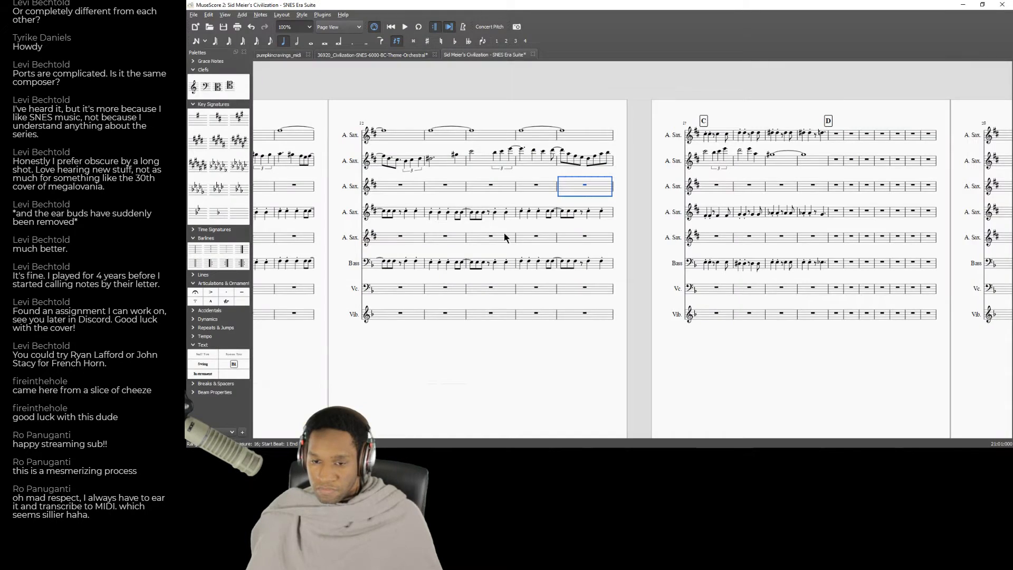
{"action": "left_click_drag", "start_coordinate": [484, 339], "coordinate": [693, 318]}
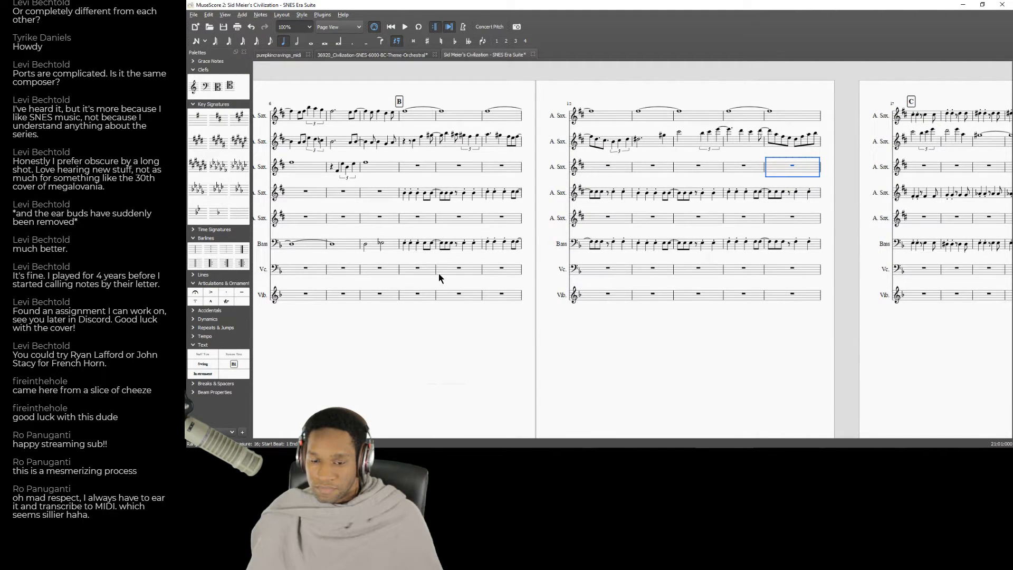
{"action": "key", "text": "space"}
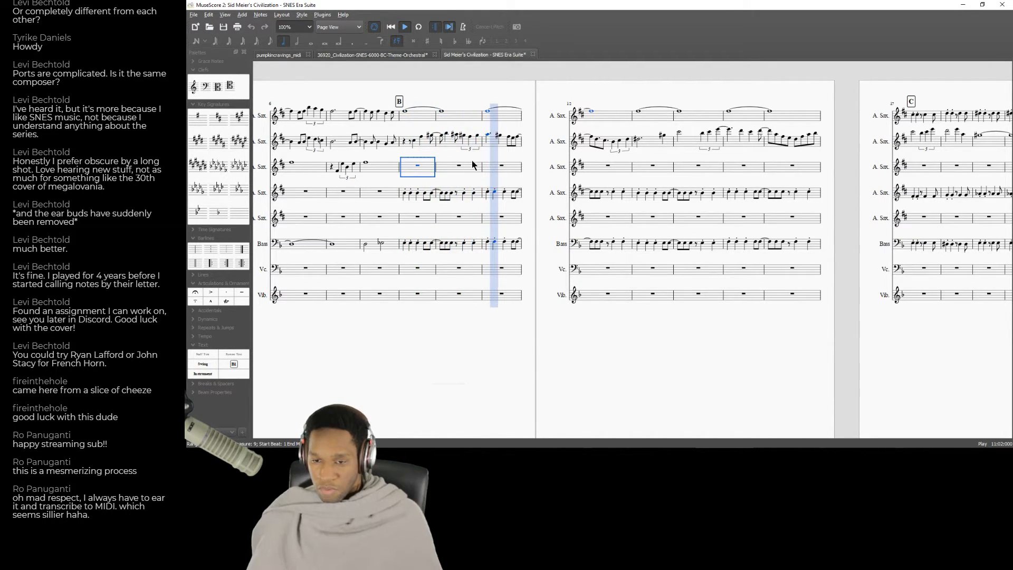
{"action": "key", "text": "space"}
{"action": "left_click", "coordinate": [501, 172]}
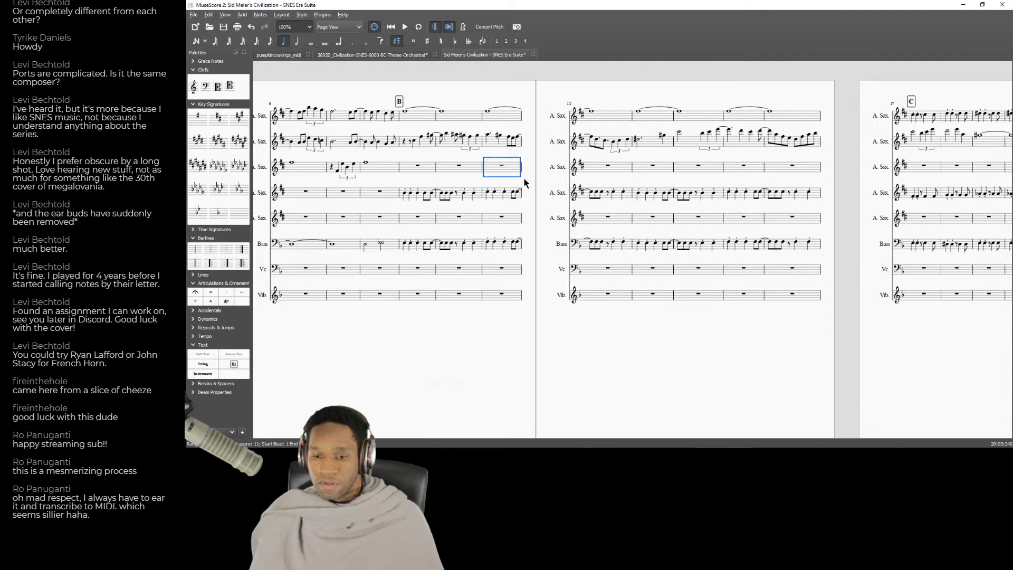
Enter a quarter rest followed by three rising quarter notes in measure 11 of the third alto sax part.
{"action": "left_click", "coordinate": [200, 43]}
{"action": "key", "text": "g"}
{"action": "key", "text": "f"}
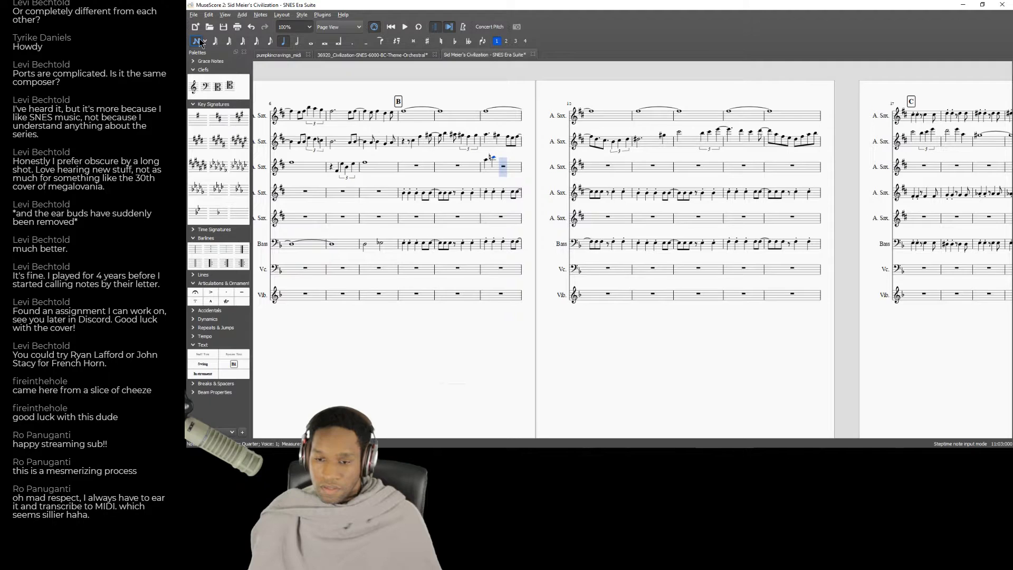
{"action": "key", "text": "Down"}
{"action": "key", "text": "Down"}
{"action": "key", "text": "Down"}
{"action": "key", "text": "Down"}
{"action": "key", "text": "Down"}
{"action": "key", "text": "Down"}
{"action": "key", "text": "Down"}
{"action": "key", "text": "Down"}
{"action": "key", "text": "Down"}
{"action": "key", "text": "Down"}
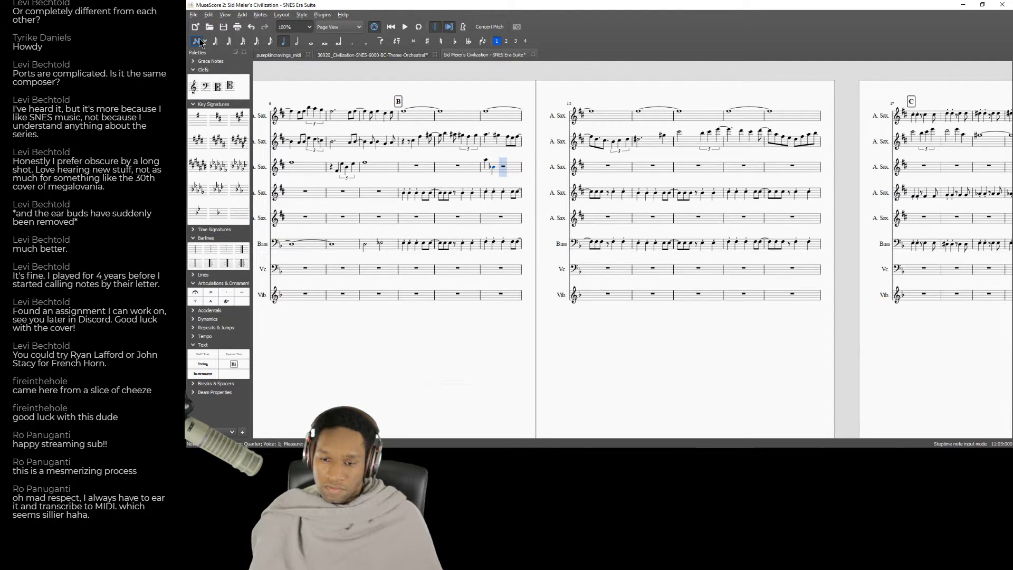
{"action": "key", "text": "Down"}
{"action": "key", "text": "Down"}
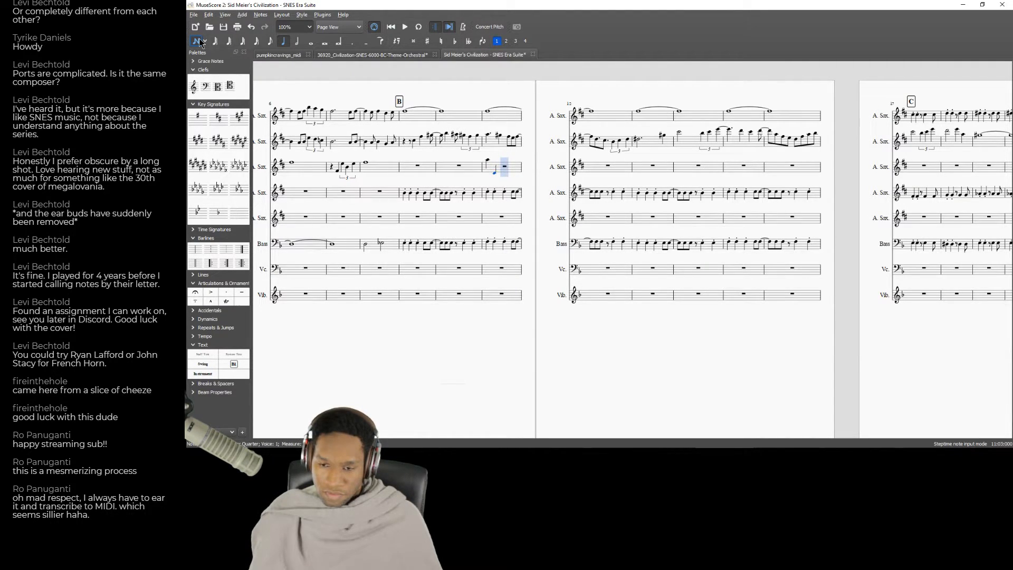
{"action": "key", "text": "Right"}
{"action": "key", "text": "f"}
{"action": "key", "text": "e"}
{"action": "key", "text": "Up"}
Enter a half-note D at the start of measure 12 in the third alto sax part and go back over the phrase.
{"action": "key", "text": "Up"}
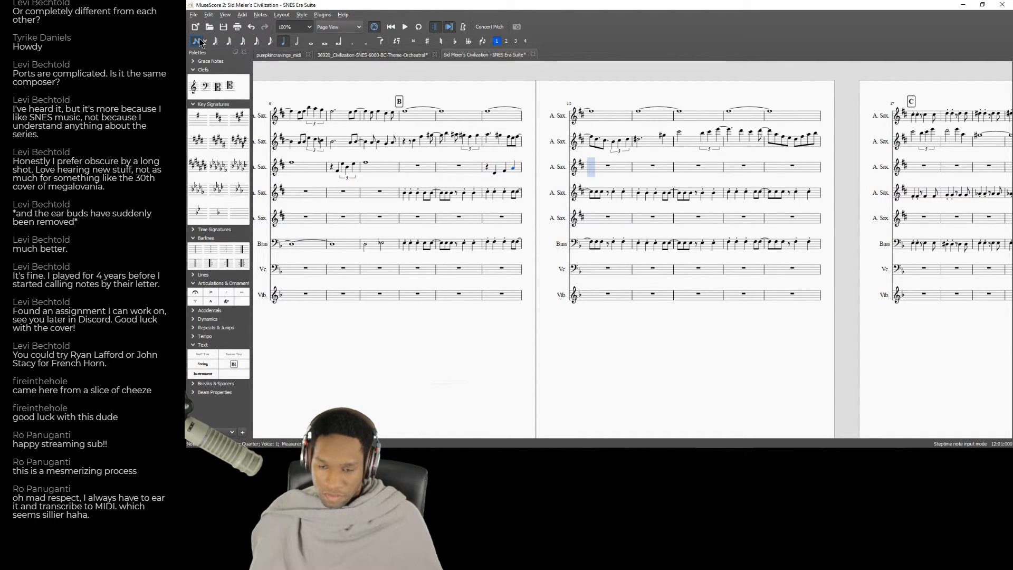
{"action": "key", "text": "b"}
{"action": "key", "text": "Up"}
{"action": "key", "text": "Up"}
{"action": "key", "text": "6"}
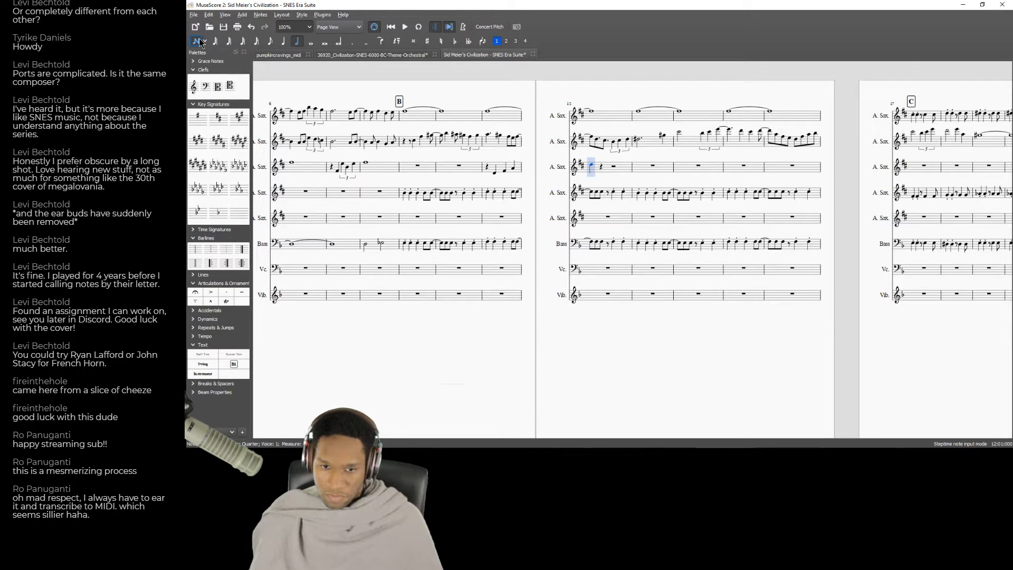
{"action": "key", "text": "d"}
{"action": "key", "text": "Left"}
{"action": "key", "text": "Left"}
{"action": "key", "text": "Left"}
{"action": "key", "text": "Left"}
Check the new phrase against the recording and lengthen the third alto sax note in measure 12 to a whole note.
{"action": "key", "text": "alt+Tab"}
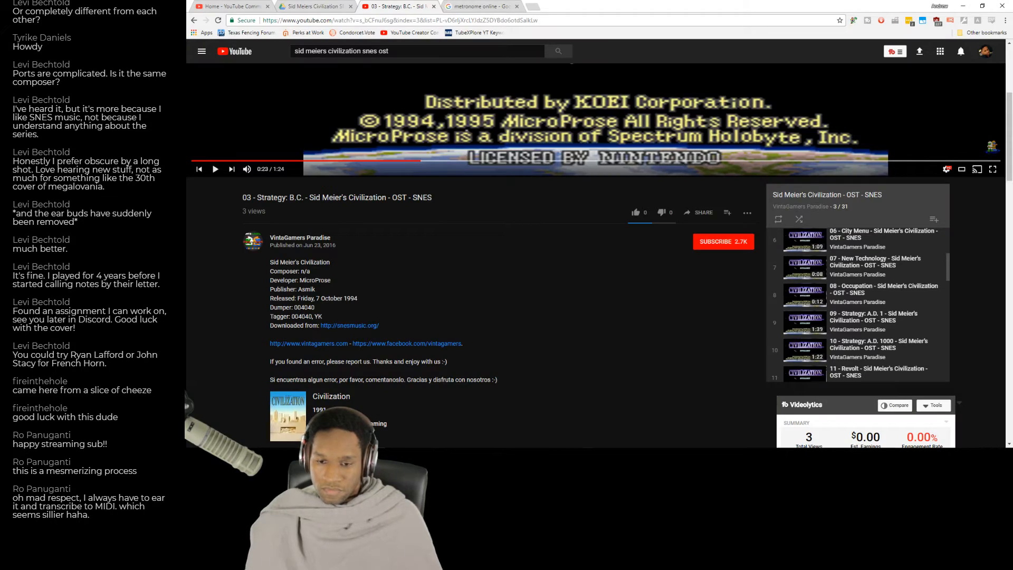
{"action": "key", "text": "alt+Tab"}
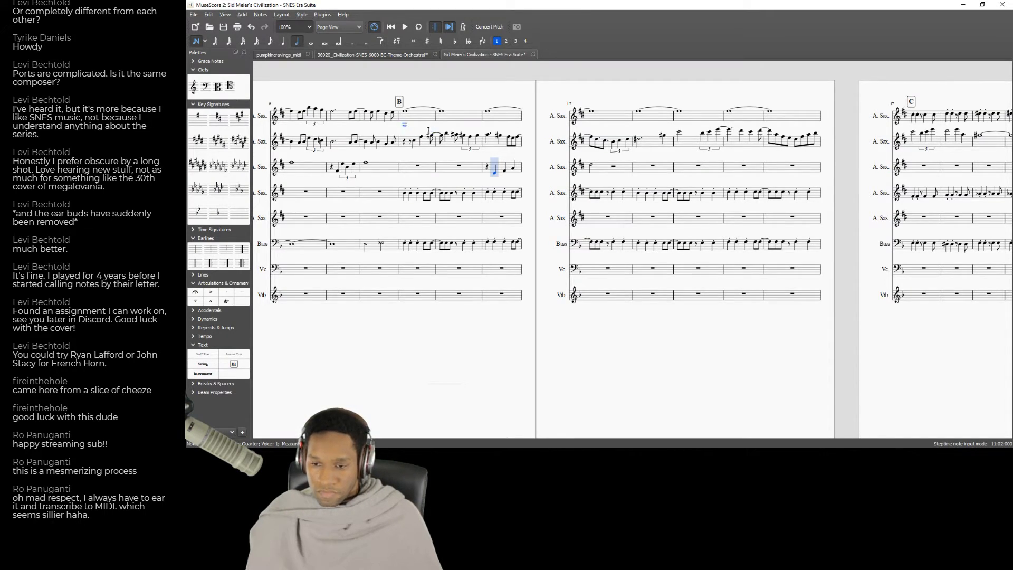
{"action": "key", "text": "alt+Tab"}
{"action": "key", "text": "alt+Tab"}
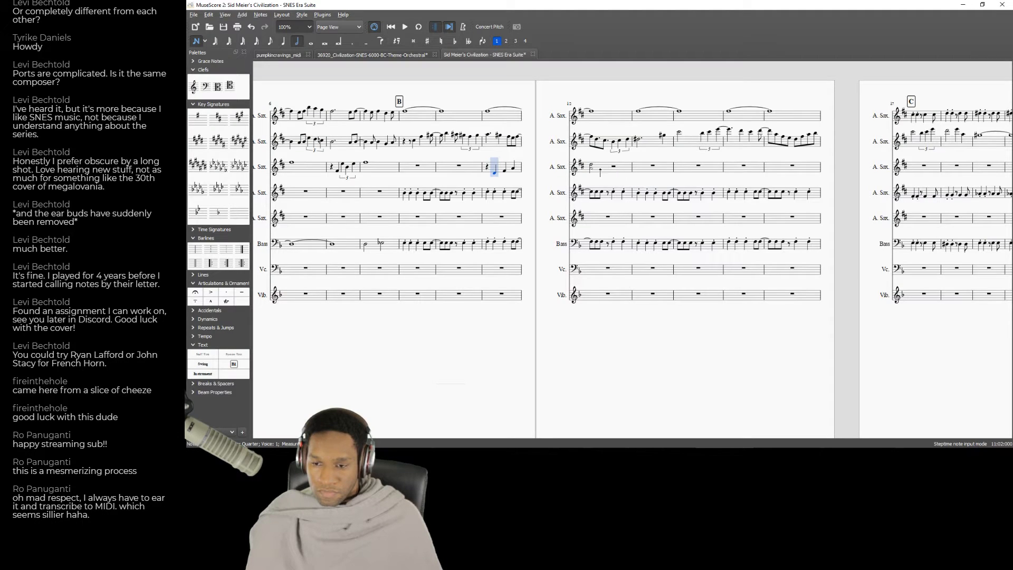
{"action": "left_click", "coordinate": [202, 43]}
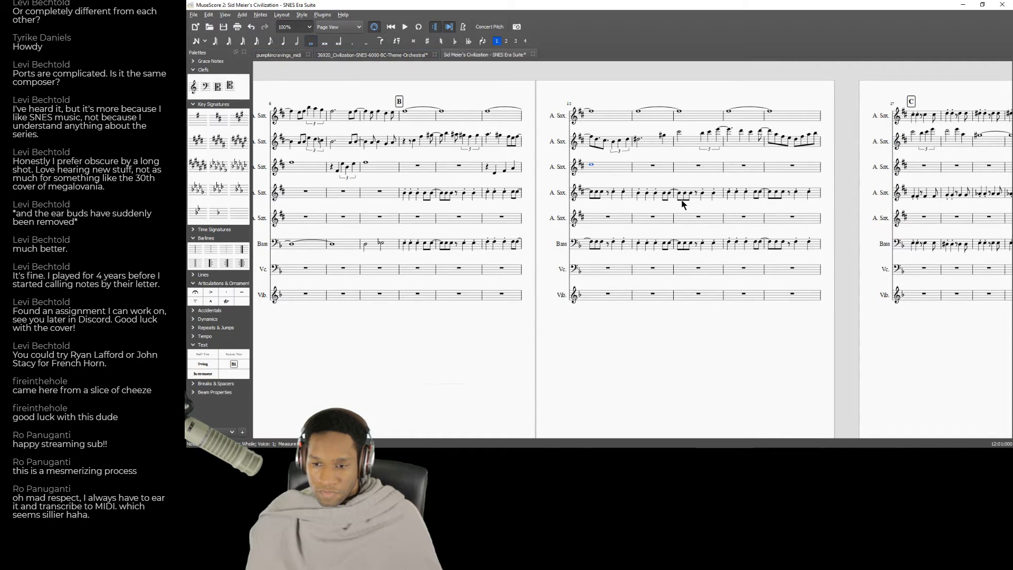
Copy measures 11 and 12 of the third alto sax part into measures 15 and 16 of the same part.
{"action": "key", "text": "alt+Tab"}
{"action": "key", "text": "alt+Tab"}
{"action": "left_click", "coordinate": [425, 228], "text": "shift"}
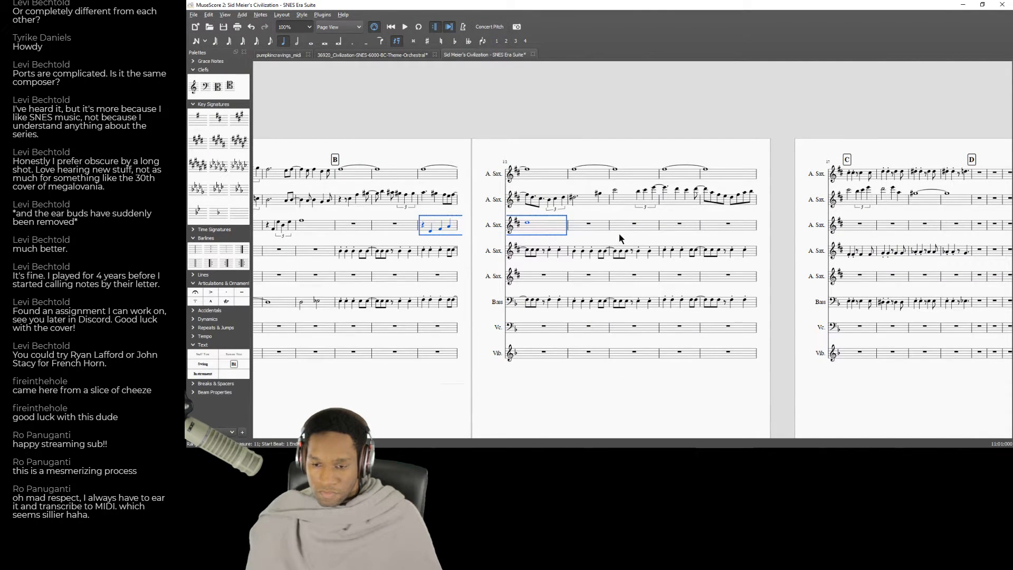
{"action": "left_click", "coordinate": [636, 230]}
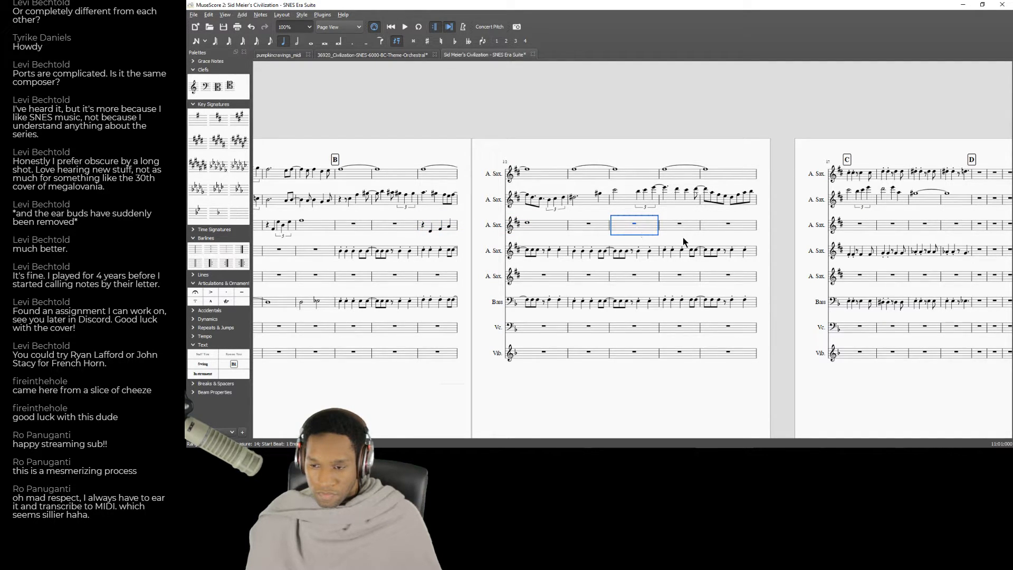
{"action": "left_click", "coordinate": [728, 226], "text": "shift"}
{"action": "key", "text": "alt+Tab"}
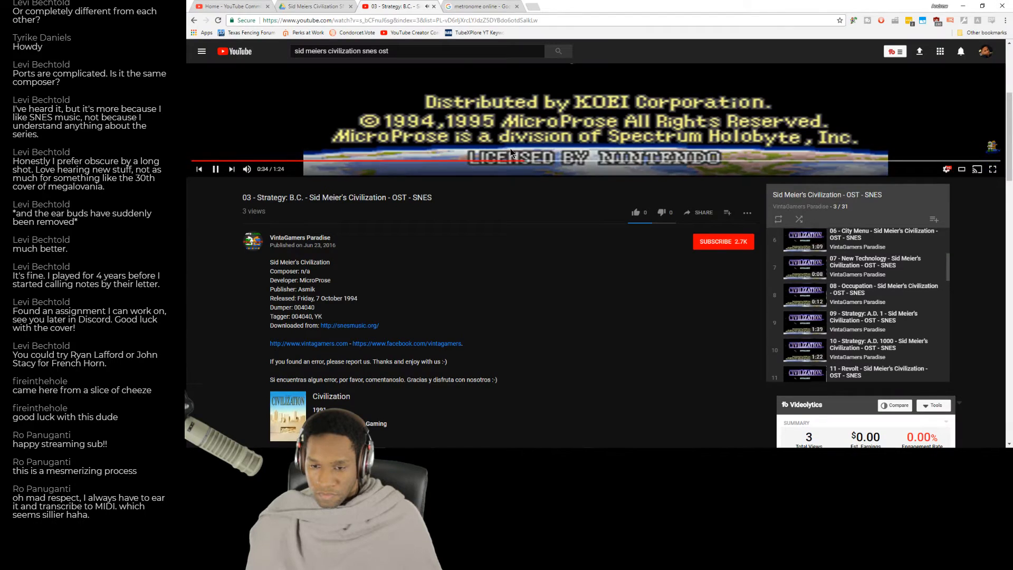
{"action": "key", "text": "alt+Tab"}
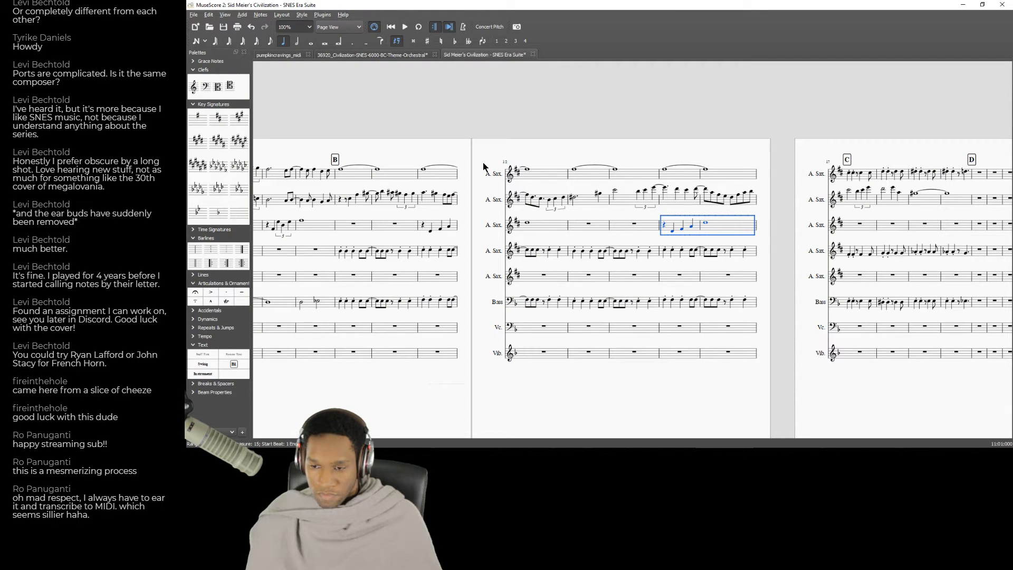
Listen to the matching passage of the recording and raise the pasted third alto sax notes in measures 15 and 16.
{"action": "key", "text": "alt+Tab"}
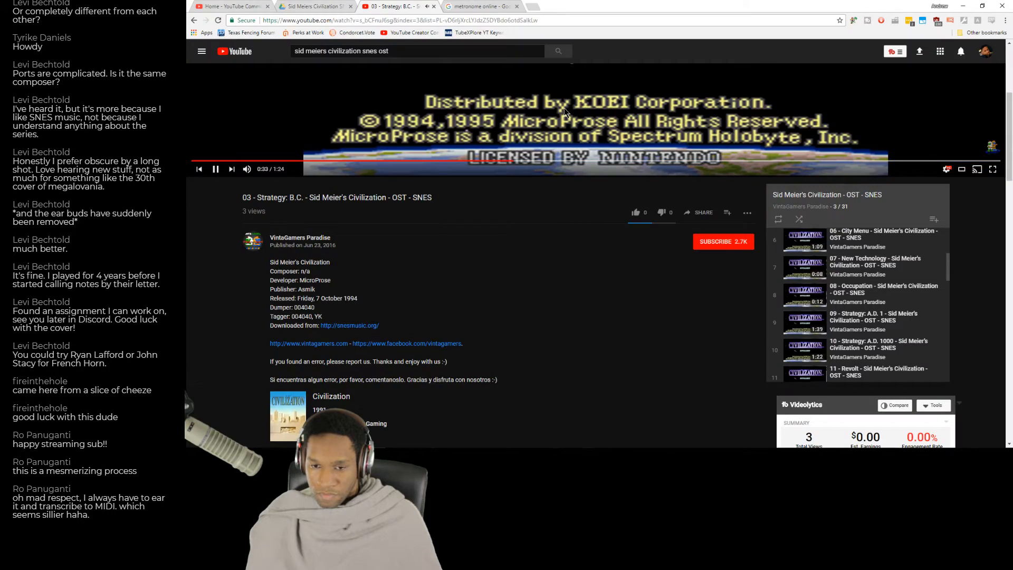
{"action": "key", "text": "alt+Tab"}
{"action": "left_click", "coordinate": [673, 230]}
{"action": "left_click", "coordinate": [672, 231]}
{"action": "key", "text": "Up"}
{"action": "key", "text": "Up"}
{"action": "key", "text": "Up"}
{"action": "key", "text": "Up"}
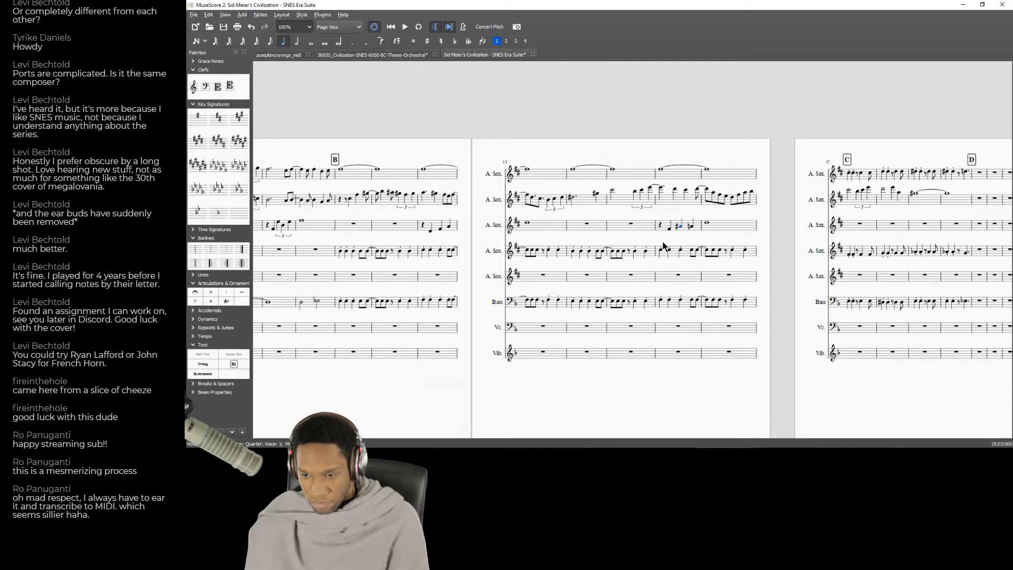
{"action": "key", "text": "Right"}
{"action": "key", "text": "Up"}
{"action": "key", "text": "Right"}
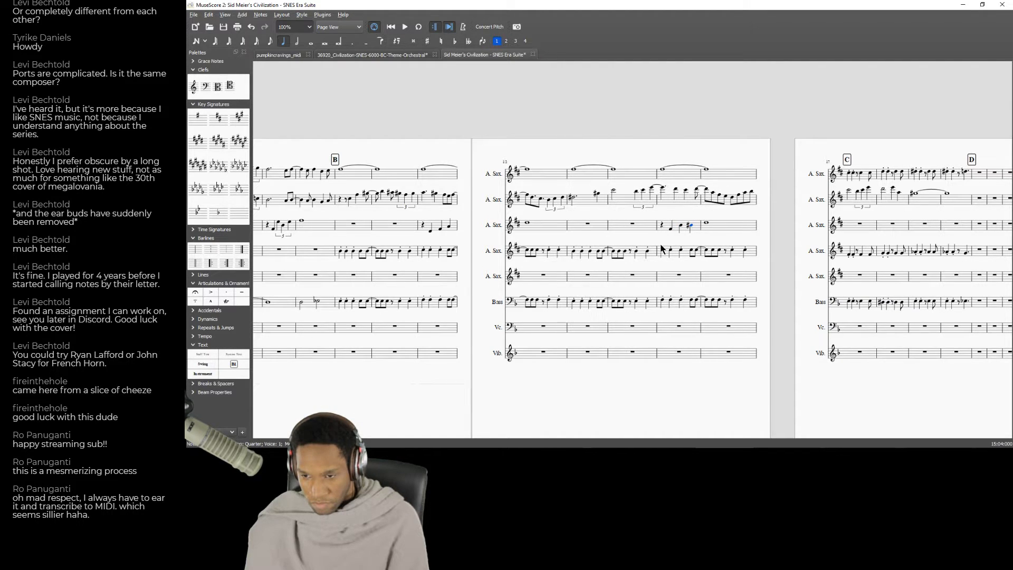
{"action": "key", "text": "Up"}
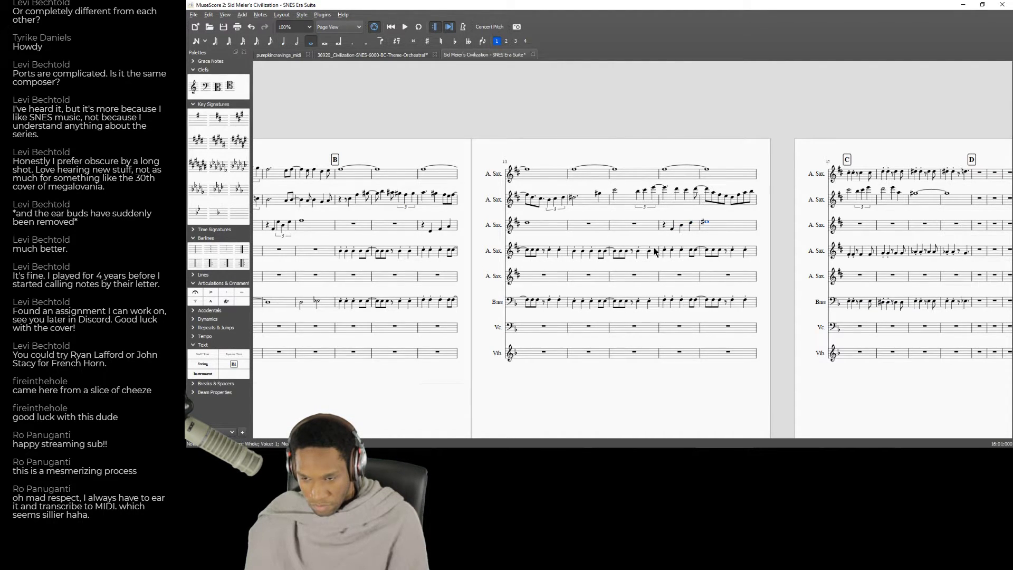
Play back the score from measure 9 and audition the third alto sax notes in measure 11.
{"action": "left_click", "coordinate": [342, 230]}
{"action": "key", "text": "space"}
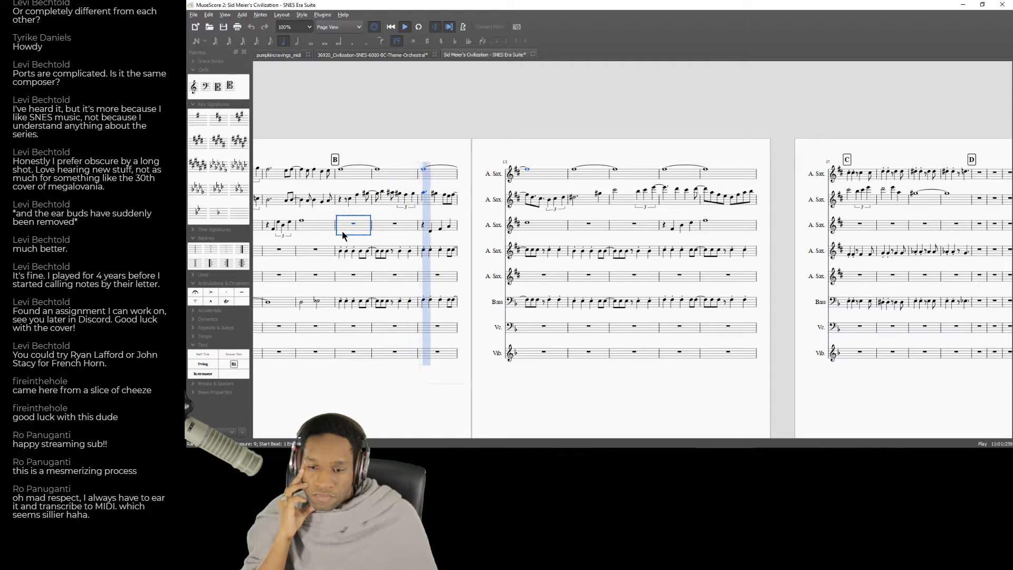
{"action": "key", "text": "space"}
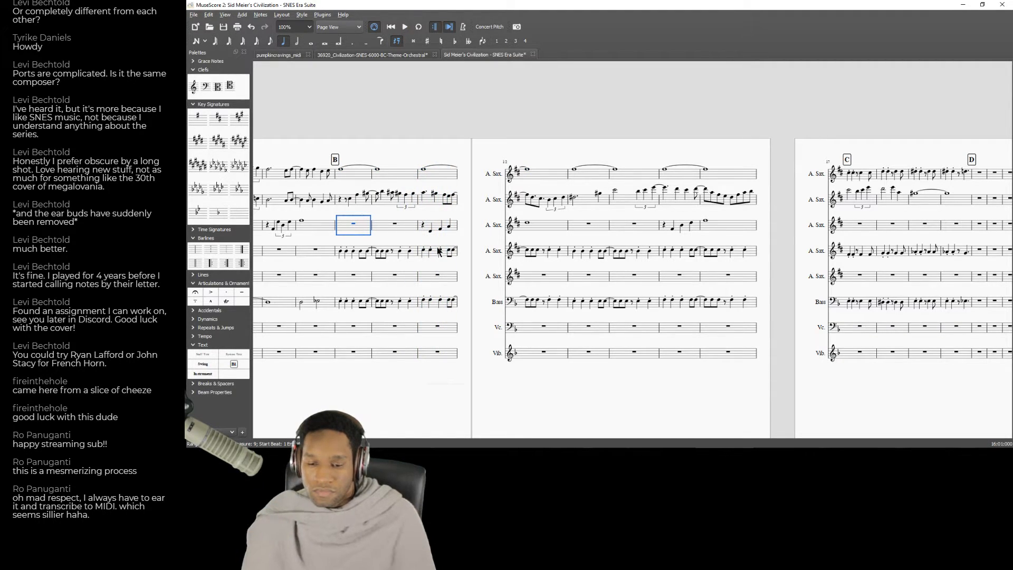
{"action": "left_click", "coordinate": [430, 231]}
{"action": "key", "text": "Right"}
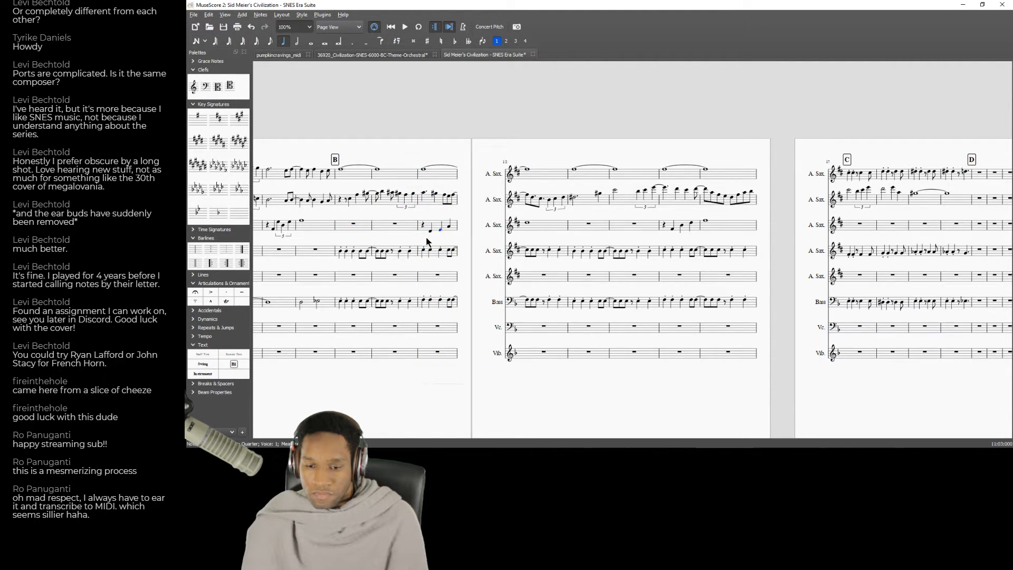
Play back the score from measure 11 and compare the third alto sax phrases with the "Strategy: B.C." recording.
{"action": "left_click", "coordinate": [437, 180]}
{"action": "key", "text": "space"}
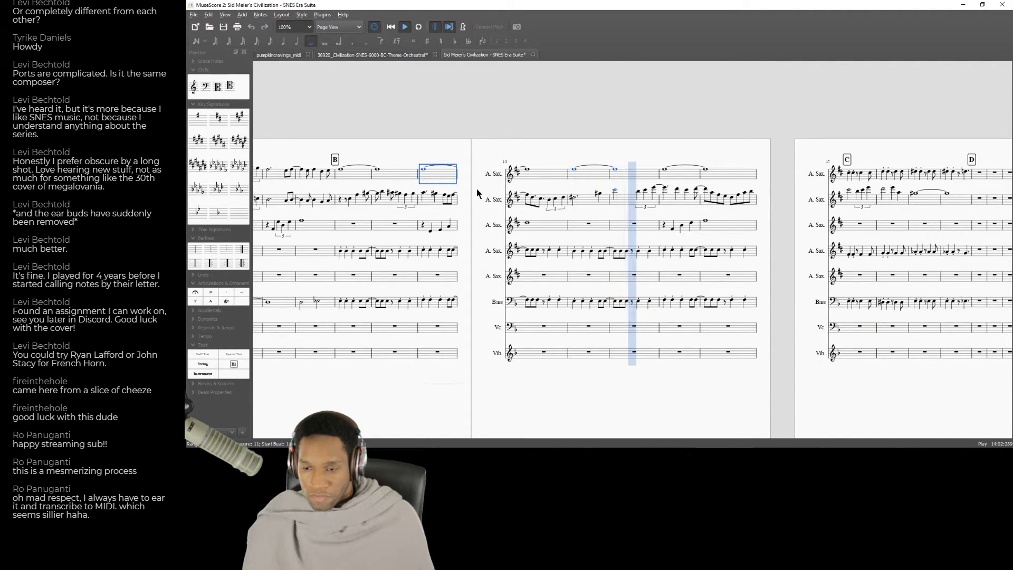
{"action": "key", "text": "space"}
{"action": "key", "text": "alt+Tab"}
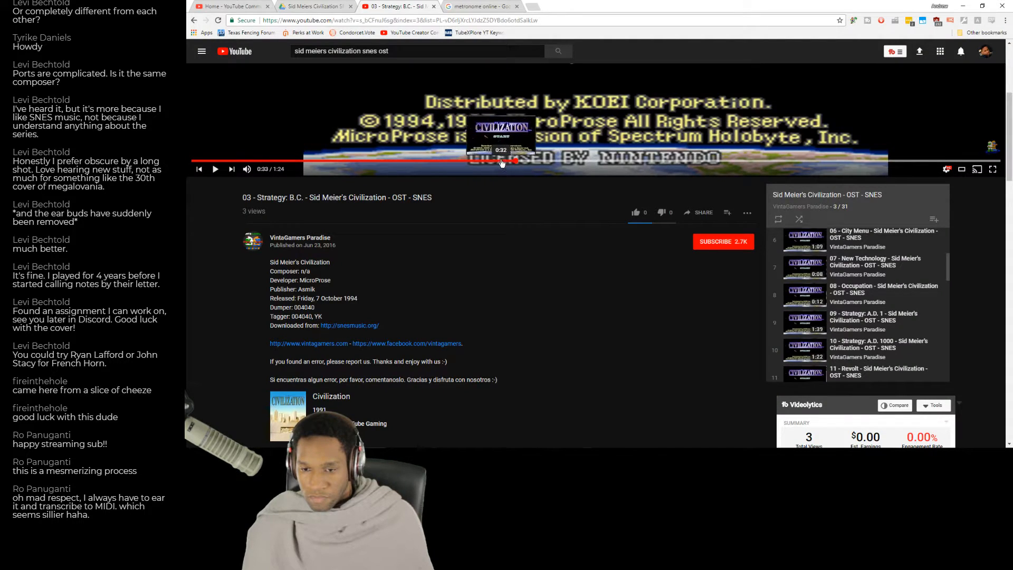
{"action": "left_click", "coordinate": [471, 163]}
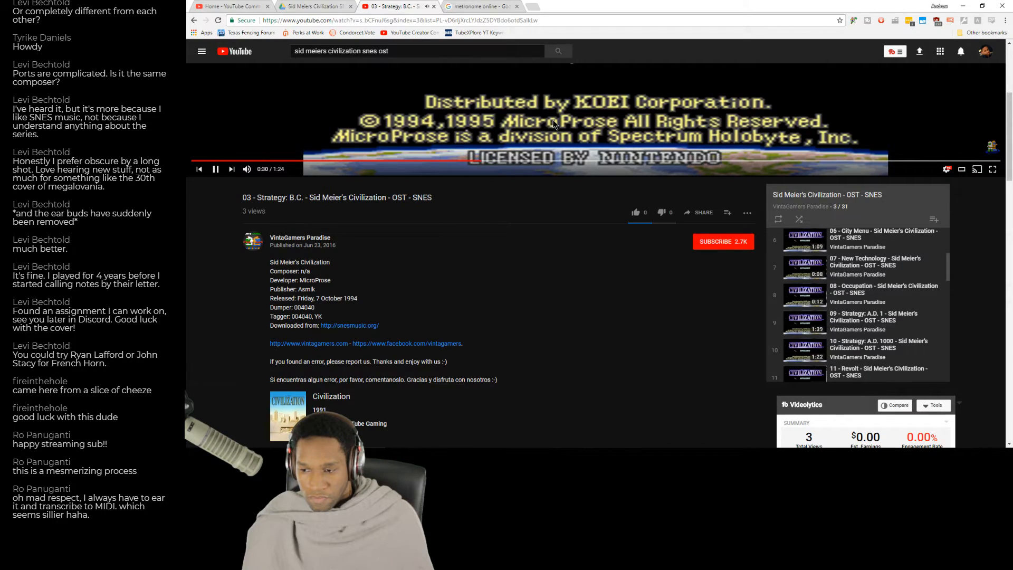
{"action": "key", "text": "alt+Tab"}
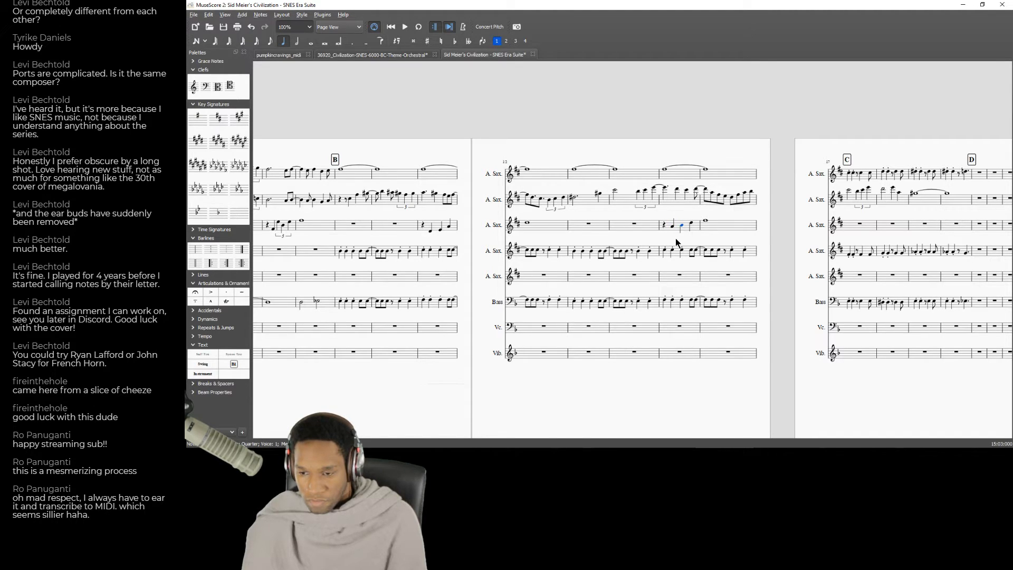
Raise the last quarter note of the third alto sax in measure 15, and play back the score from that measure.
{"action": "key", "text": "Right"}
{"action": "key", "text": "Up"}
{"action": "key", "text": "Up"}
{"action": "key", "text": "Right"}
{"action": "left_click", "coordinate": [686, 177]}
{"action": "key", "text": "space"}
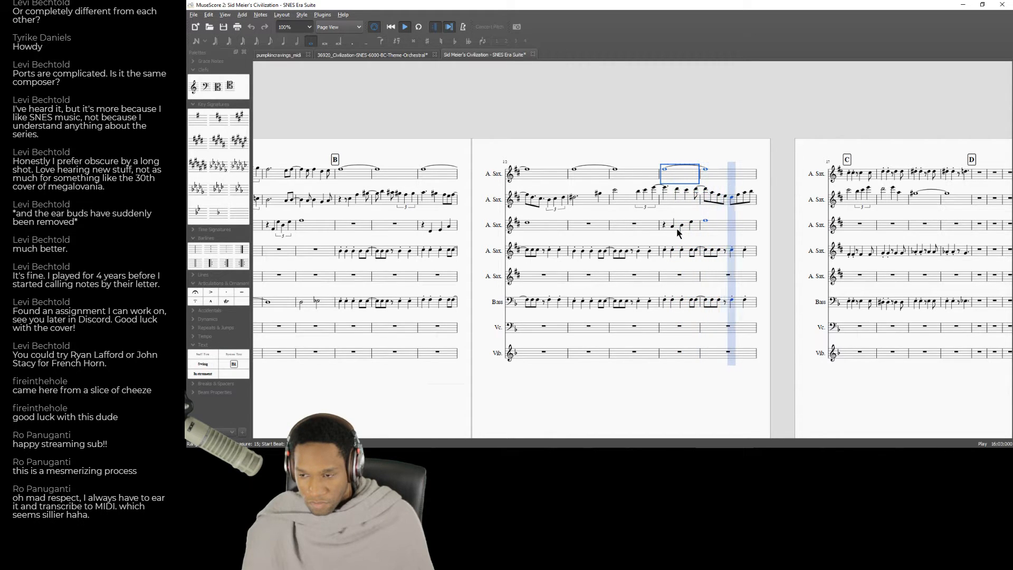
Switch to the "Strategy: B.C." recording and listen for the third alto sax phrase that belongs in measure 19.
{"action": "key", "text": "alt+Tab"}
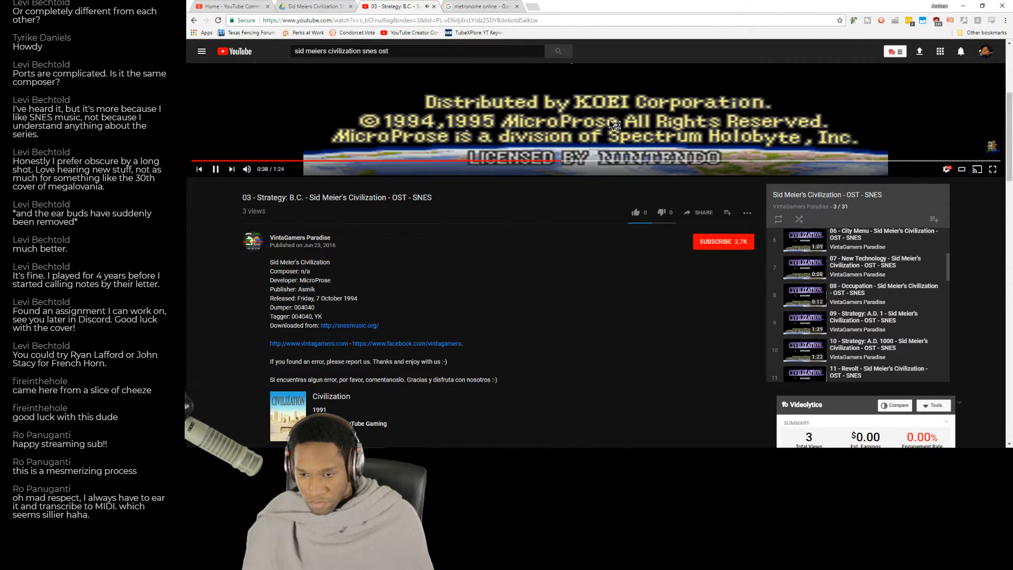
{"action": "key", "text": "alt+Tab"}
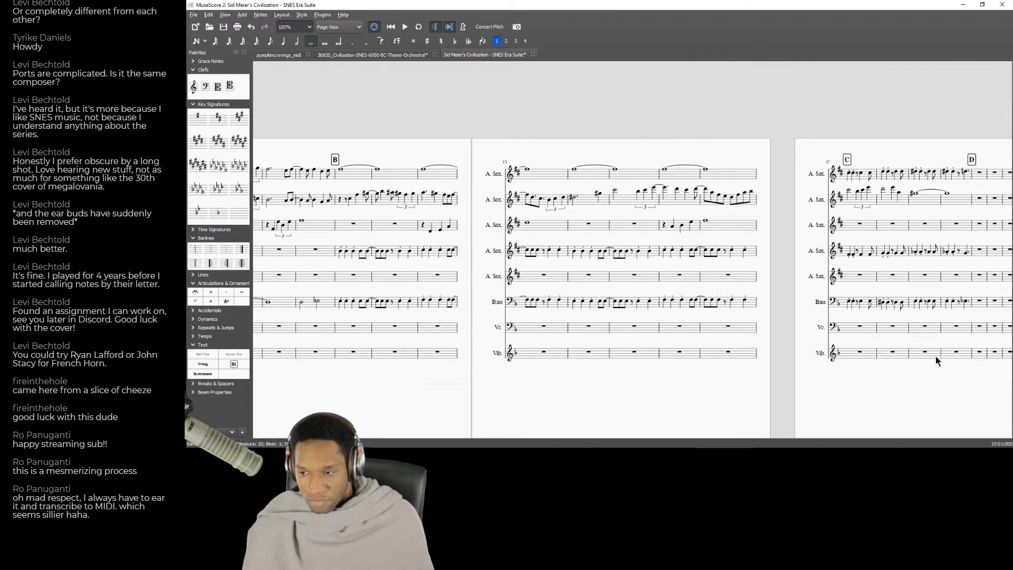
{"action": "left_click_drag", "start_coordinate": [872, 375], "coordinate": [717, 356]}
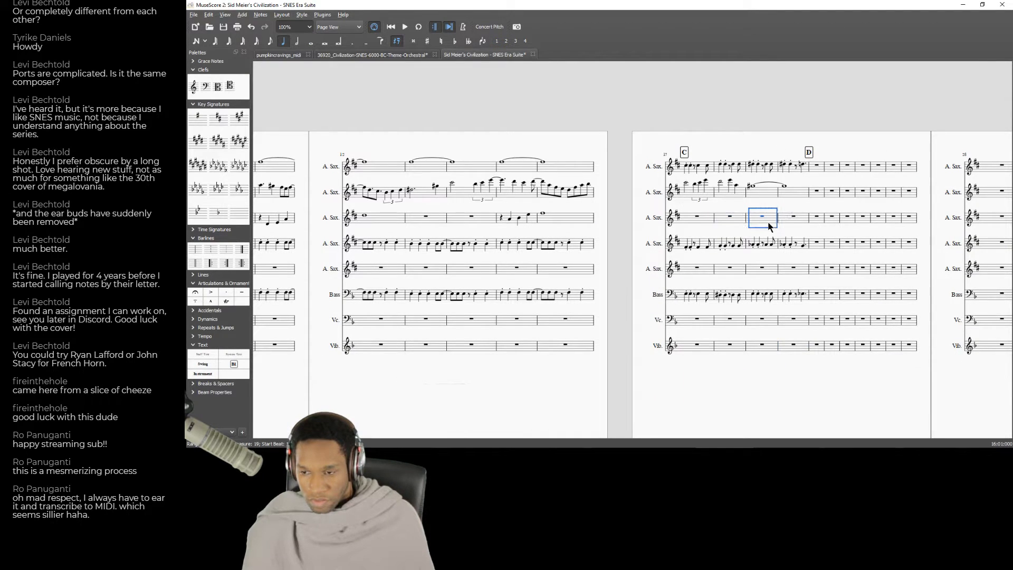
{"action": "key", "text": "alt+Tab"}
{"action": "left_click", "coordinate": [556, 159]}
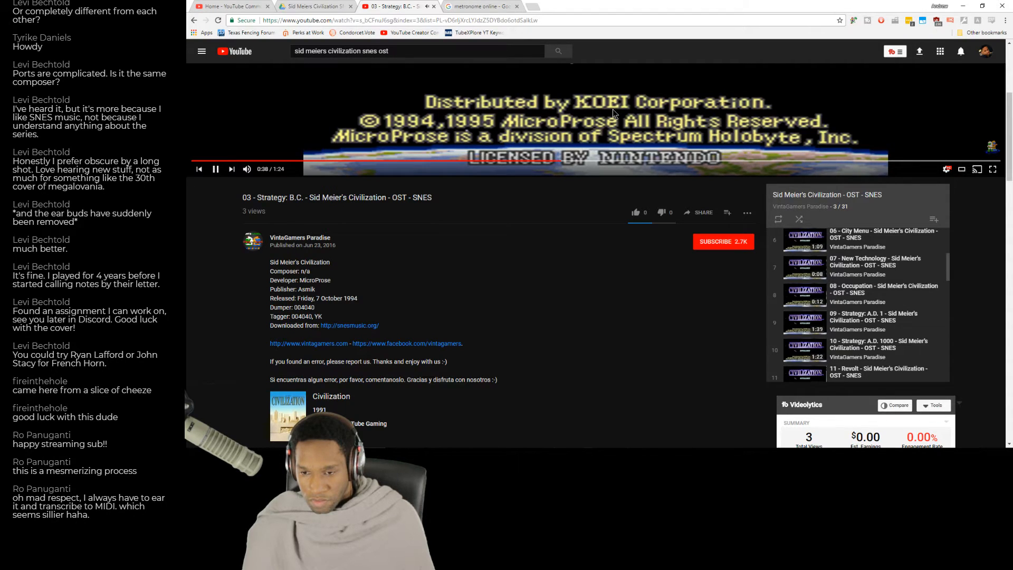
Enter a quarter rest followed by two quarter notes in measure 19 of the third alto sax part, adjusting their pitches.
{"action": "key", "text": "alt+Tab"}
{"action": "key", "text": "n"}
{"action": "key", "text": "a"}
{"action": "key", "text": "Down"}
{"action": "key", "text": "Down"}
{"action": "key", "text": "Down"}
{"action": "key", "text": "Down"}
{"action": "key", "text": "Down"}
{"action": "key", "text": "Down"}
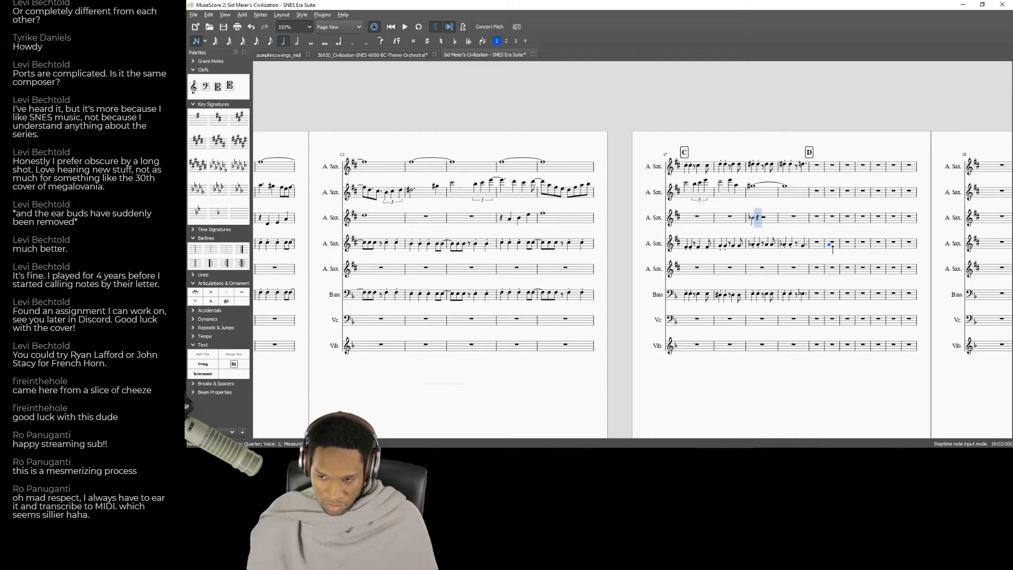
{"action": "key", "text": "Left"}
{"action": "key", "text": "0"}
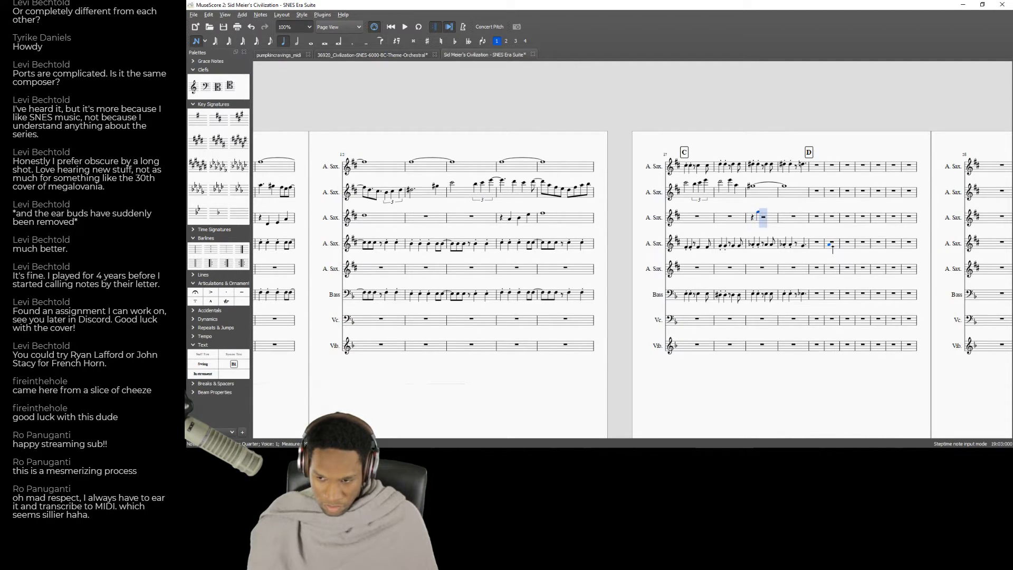
{"action": "key", "text": "Down"}
{"action": "key", "text": "Down"}
{"action": "key", "text": "Down"}
{"action": "key", "text": "Down"}
{"action": "key", "text": "Down"}
{"action": "key", "text": "Down"}
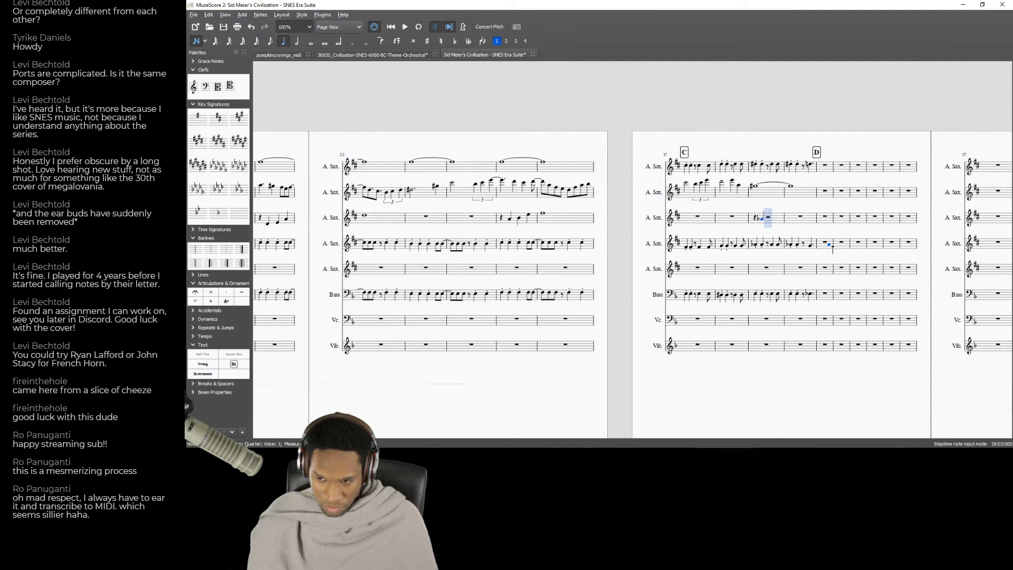
{"action": "key", "text": "Up"}
{"action": "key", "text": "g"}
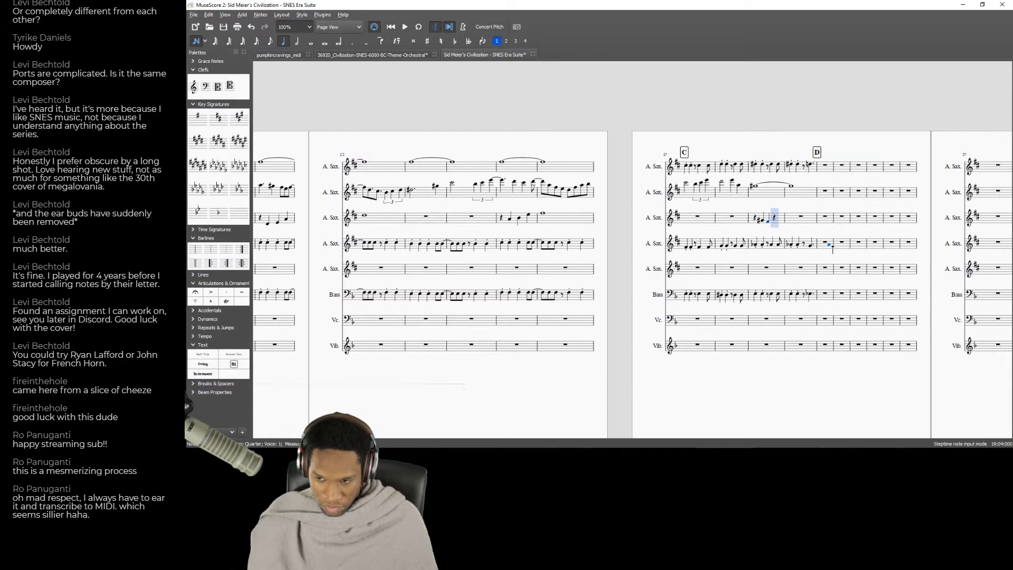
Check the pitches of the entered notes and add a final quarter note in measure 19 of the third alto sax part.
{"action": "key", "text": "Left"}
{"action": "key", "text": "Left"}
{"action": "key", "text": "Right"}
{"action": "key", "text": "Down"}
{"action": "key", "text": "Down"}
{"action": "key", "text": "Right"}
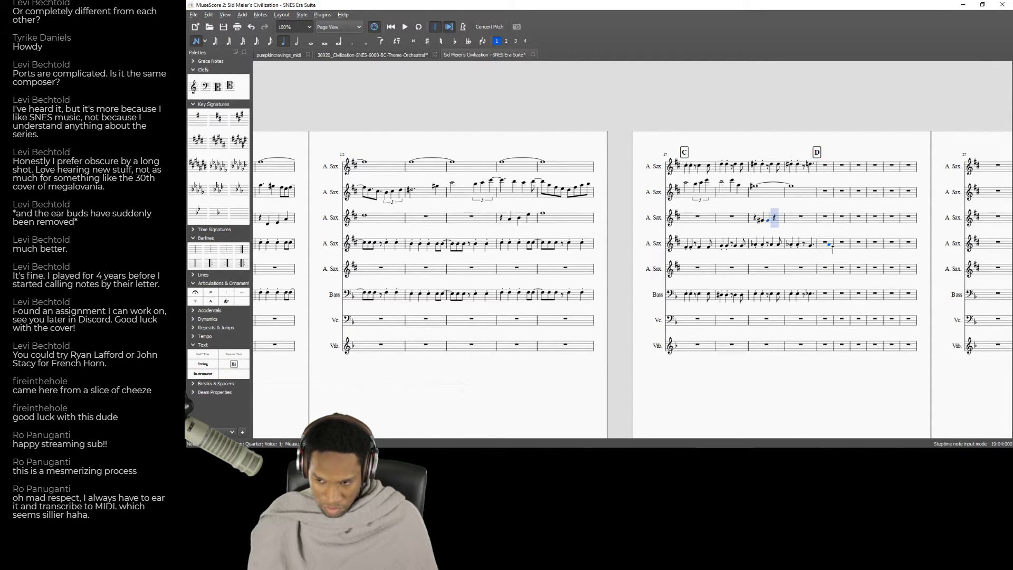
{"action": "key", "text": "a"}
{"action": "key", "text": "Up"}
{"action": "key", "text": "Up"}
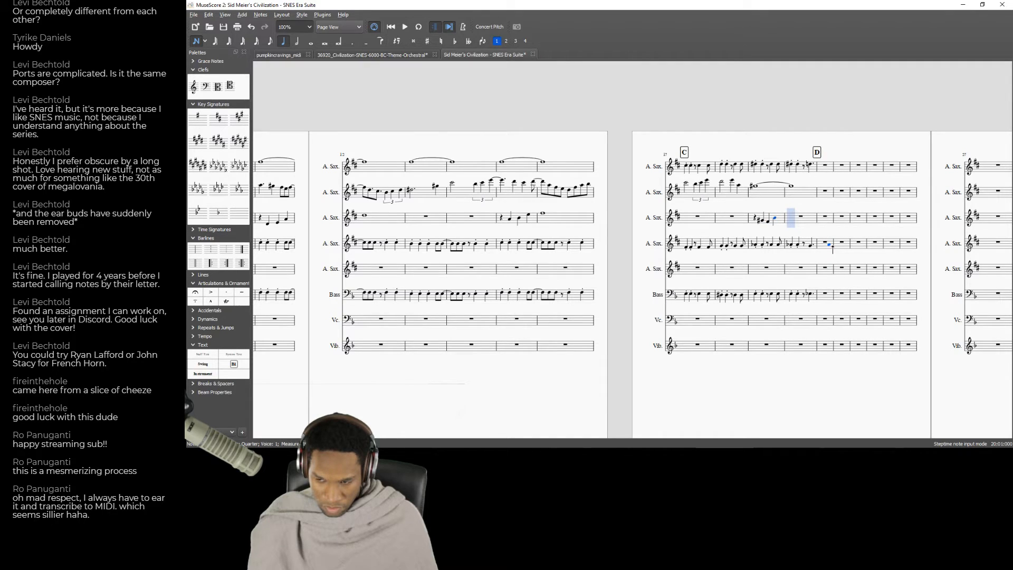
Replace quarter notes in the second half of measure 19 of the third alto sax part with eighth notes and adjust their pitches.
{"action": "key", "text": "Left"}
{"action": "key", "text": "Left"}
{"action": "key", "text": "4"}
{"action": "key", "text": "f"}
{"action": "key", "text": "g"}
{"action": "key", "text": "Down"}
{"action": "key", "text": "Down"}
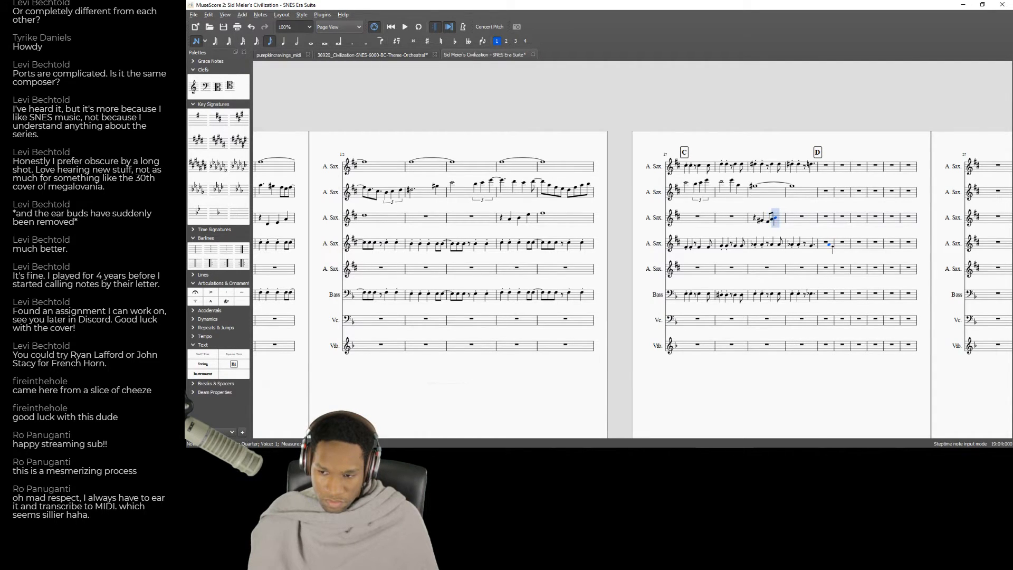
{"action": "key", "text": "Up"}
{"action": "key", "text": "Right"}
Enter a G in measure 20 of the third alto sax part, adjust its pitch and lengthen it to a whole note.
{"action": "key", "text": "g"}
{"action": "key", "text": "Up"}
{"action": "key", "text": "Down"}
{"action": "key", "text": "Up"}
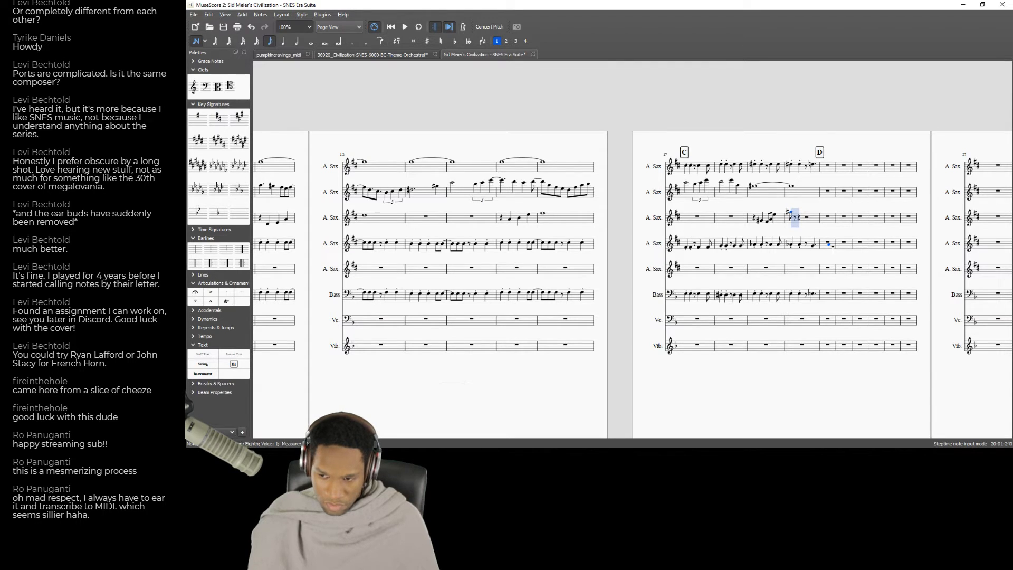
{"action": "key", "text": "7"}
{"action": "key", "text": "6"}
{"action": "key", "text": "5"}
{"action": "key", "text": "6"}
{"action": "key", "text": "7"}
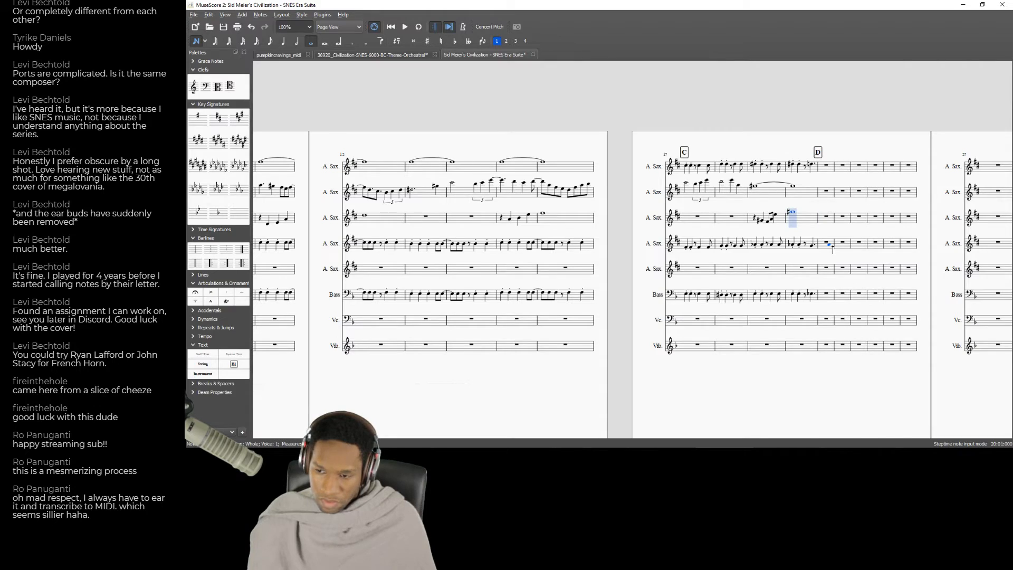
Compare the recording with the third alto sax notes in measure 19, playing the score back from measure 18.
{"action": "key", "text": "alt+Tab"}
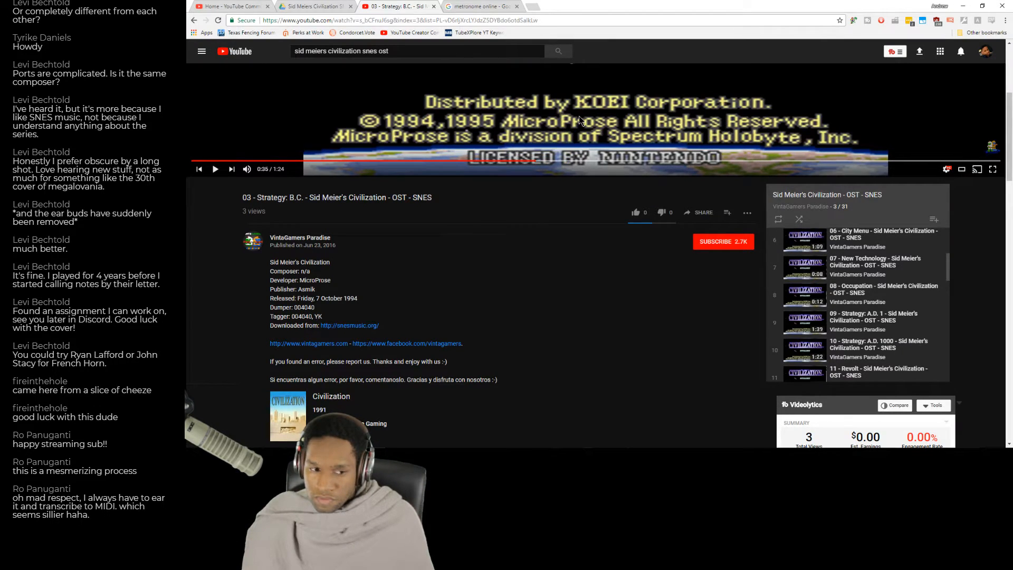
{"action": "key", "text": "alt+Tab"}
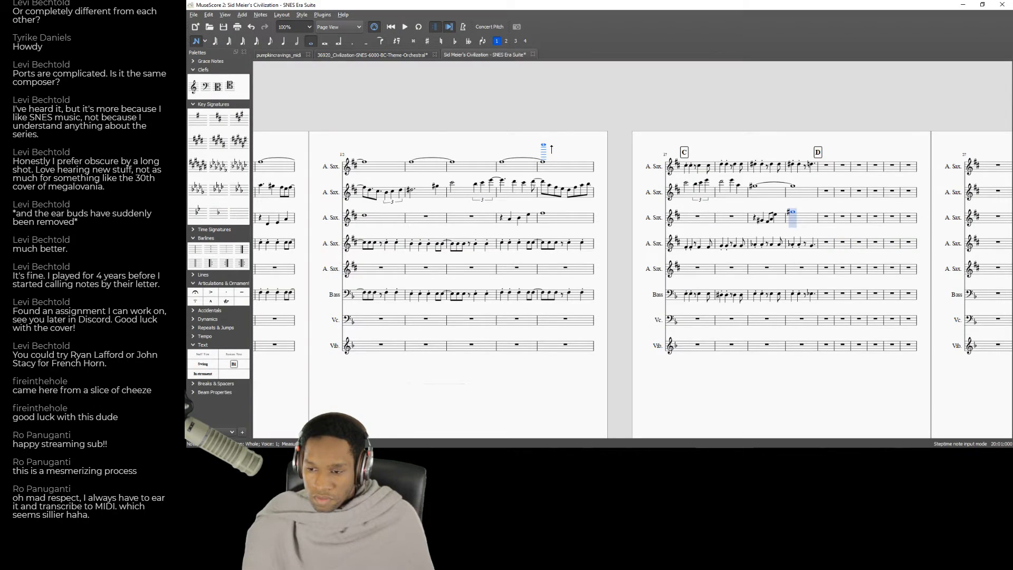
{"action": "key", "text": "alt+Tab"}
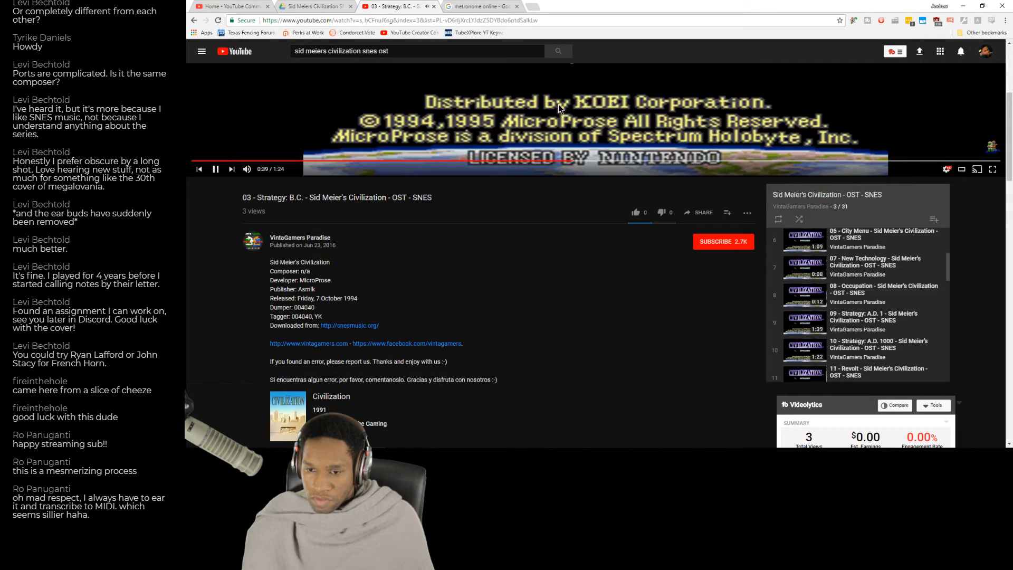
{"action": "key", "text": "alt+Tab"}
{"action": "key", "text": "Escape"}
{"action": "left_click", "coordinate": [765, 223]}
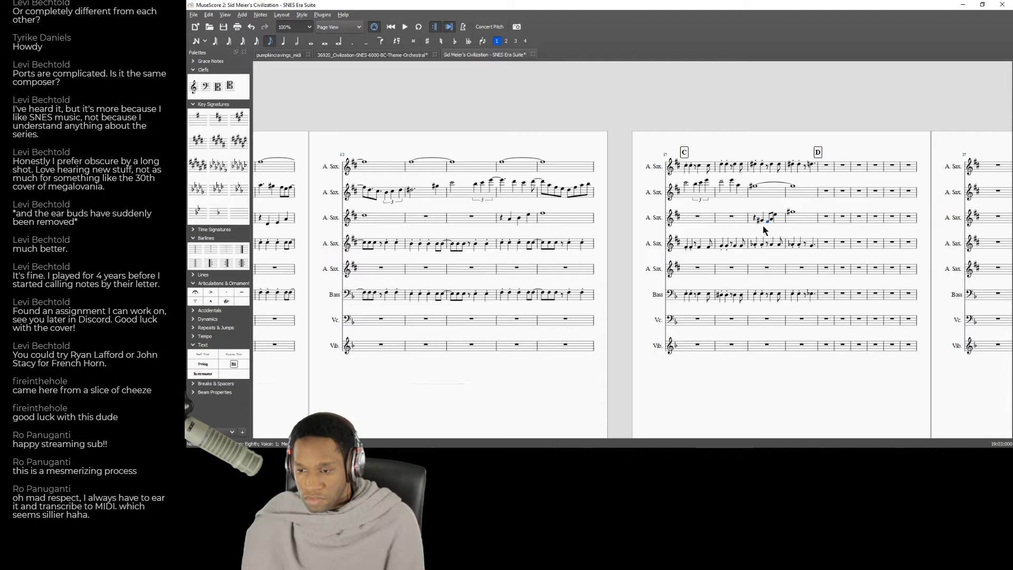
{"action": "key", "text": "Right"}
{"action": "key", "text": "Right"}
{"action": "left_click", "coordinate": [740, 219]}
{"action": "key", "text": "space"}
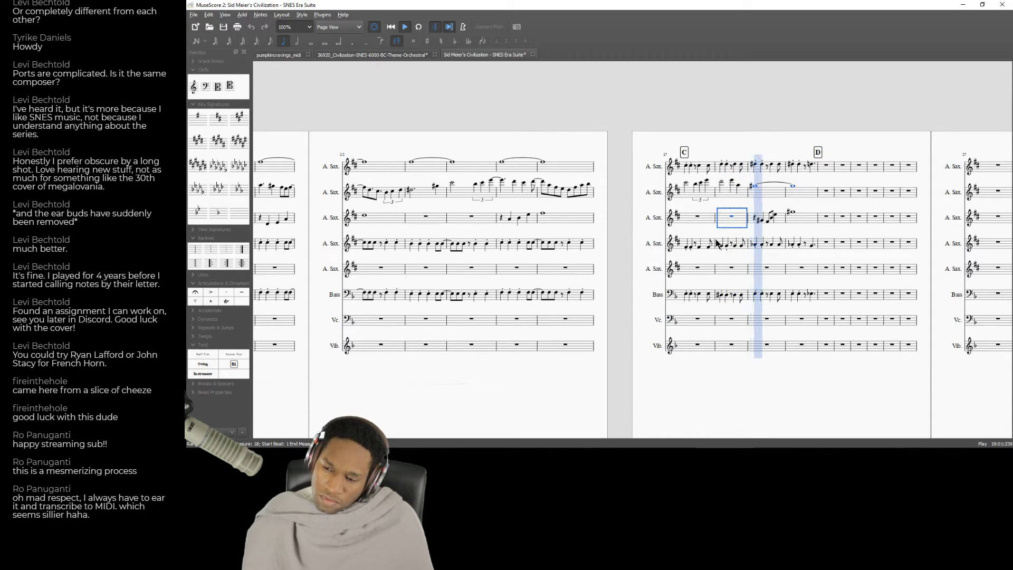
{"action": "key", "text": "space"}
Turn beats 3 and 4 of measure 19 in the third alto sax part into a quarter-note triplet.
{"action": "left_click", "coordinate": [767, 222]}
{"action": "left_click", "coordinate": [284, 44]}
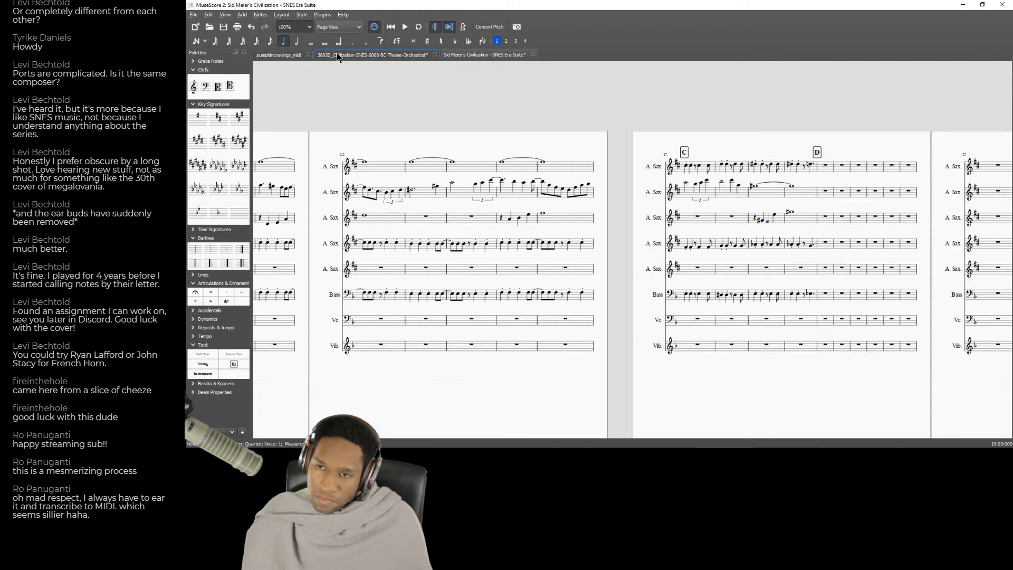
{"action": "left_click", "coordinate": [296, 42]}
{"action": "key", "text": "ctrl+3"}
{"action": "key", "text": "Left"}
{"action": "key", "text": "Right"}
Fill the remaining triplet notes in measure 19 of the third alto sax part, starting from A and D and adjusting their pitches.
{"action": "key", "text": "a"}
{"action": "key", "text": "Down"}
{"action": "key", "text": "Down"}
{"action": "key", "text": "Up"}
{"action": "key", "text": "Up"}
{"action": "key", "text": "Up"}
{"action": "key", "text": "Up"}
{"action": "key", "text": "d"}
{"action": "key", "text": "Up"}
{"action": "key", "text": "Up"}
Play back the score from measure 19 and compare the new triplet with the recording at about 0:38.
{"action": "key", "text": "Left"}
{"action": "key", "text": "Left"}
{"action": "key", "text": "Left"}
{"action": "key", "text": "Left"}
{"action": "key", "text": "Left"}
{"action": "key", "text": "space"}
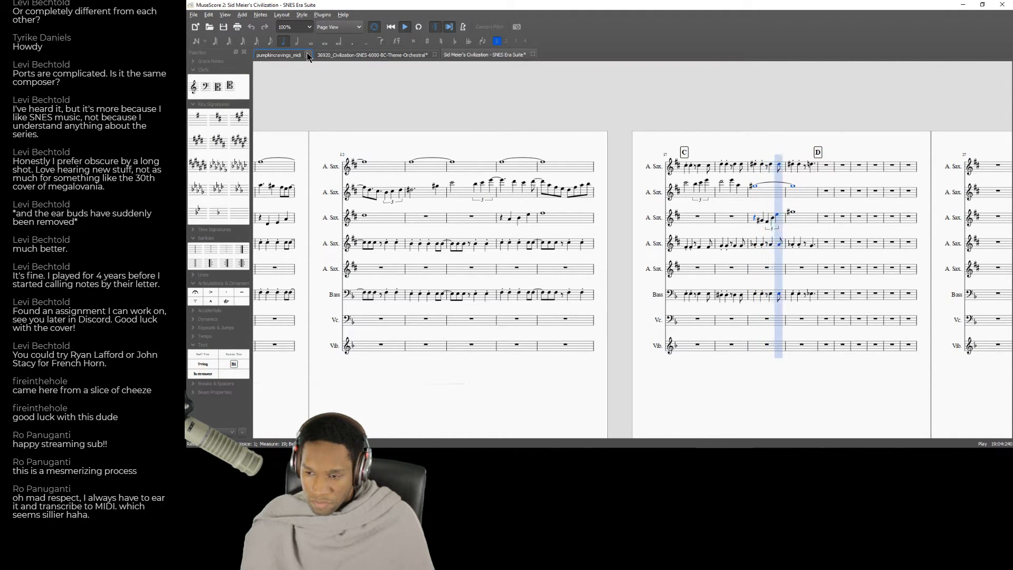
{"action": "key", "text": "space"}
{"action": "key", "text": "alt+Tab"}
{"action": "left_click", "coordinate": [570, 159]}
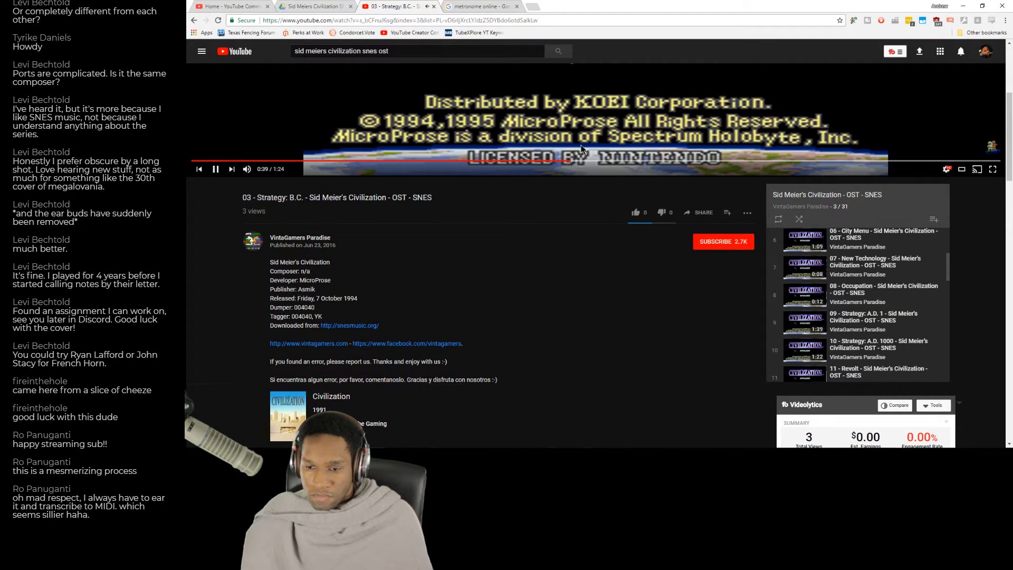
{"action": "left_click", "coordinate": [555, 160]}
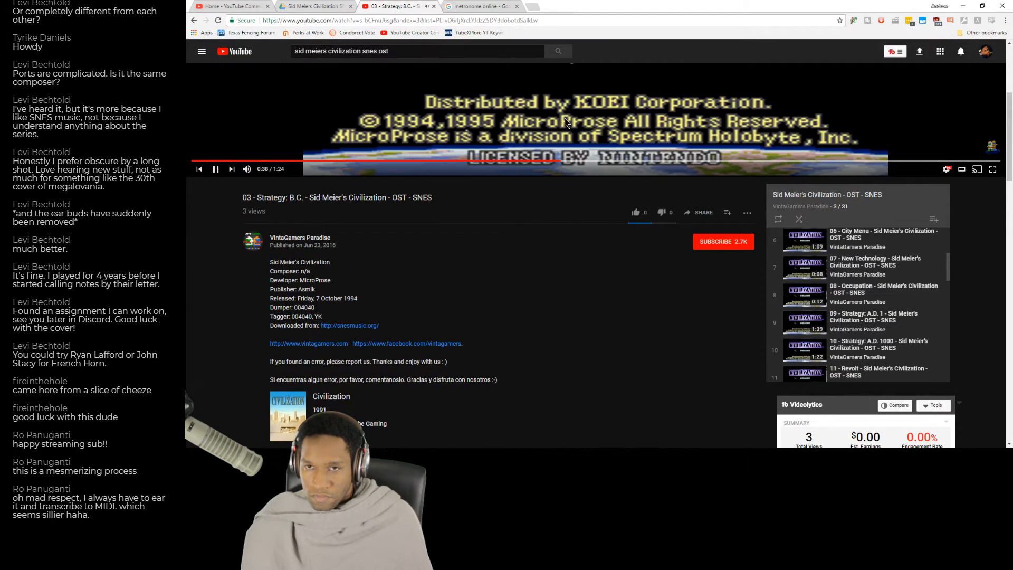
{"action": "key", "text": "alt+Tab"}
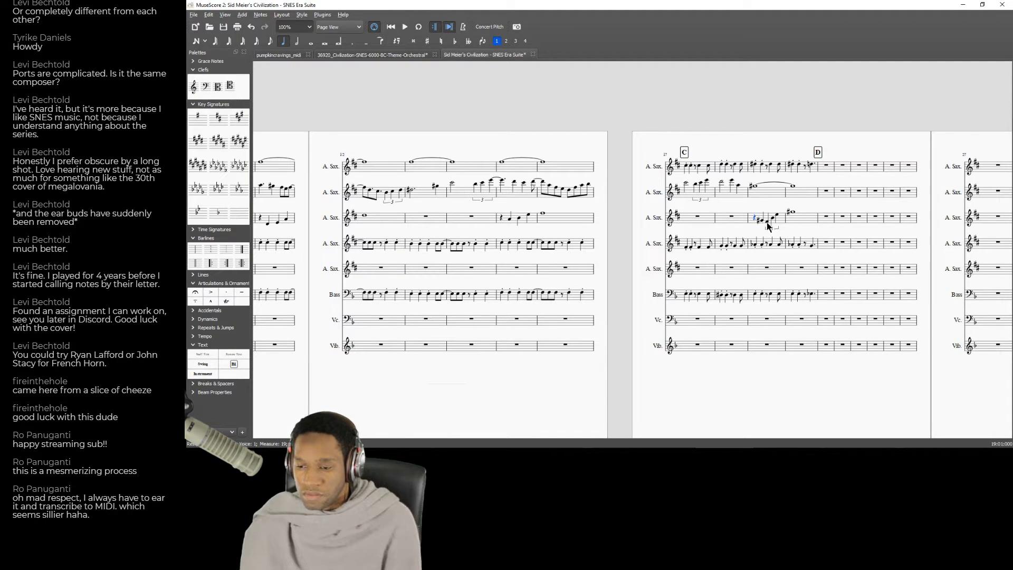
Audition the triplet notes in measure 19 and replay the matching passage of the recording from about 0:37.
{"action": "key", "text": "Up"}
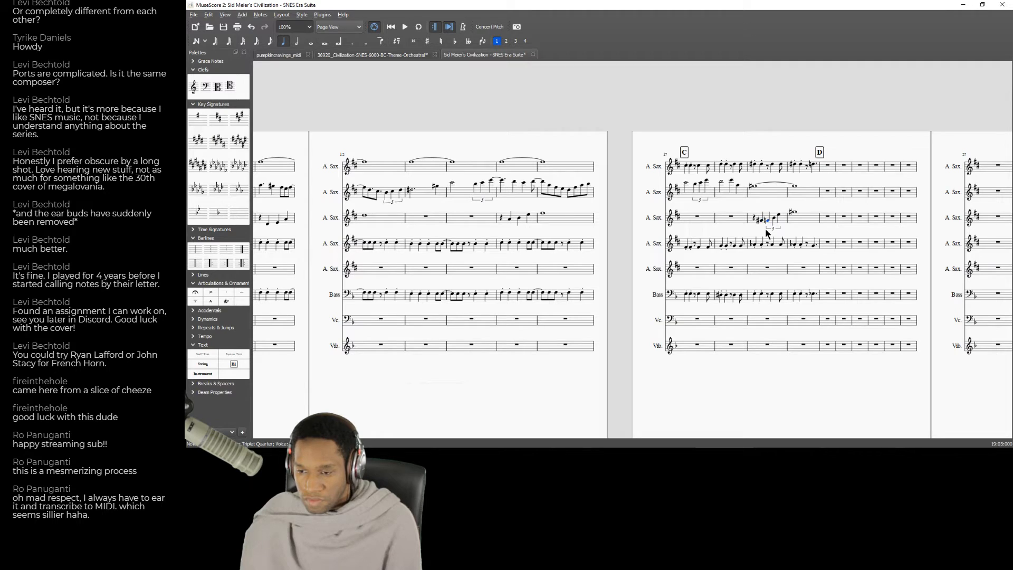
{"action": "key", "text": "Down"}
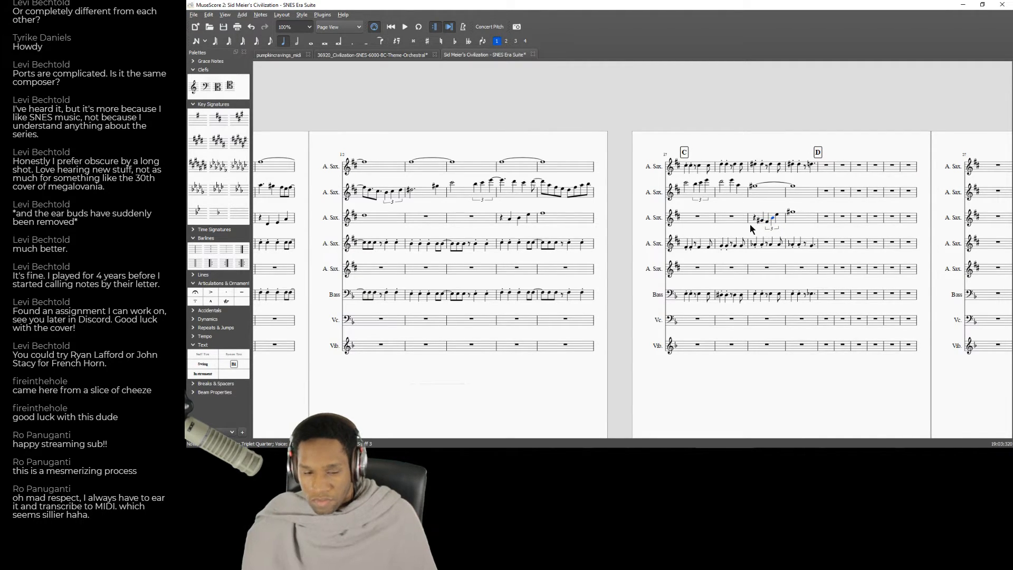
{"action": "key", "text": "alt+Tab"}
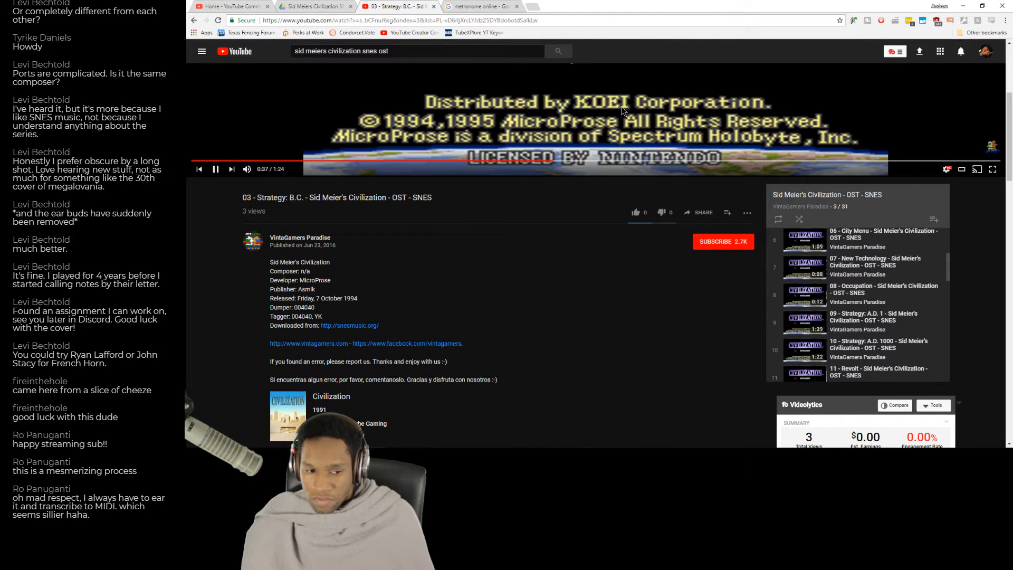
{"action": "left_click", "coordinate": [543, 155]}
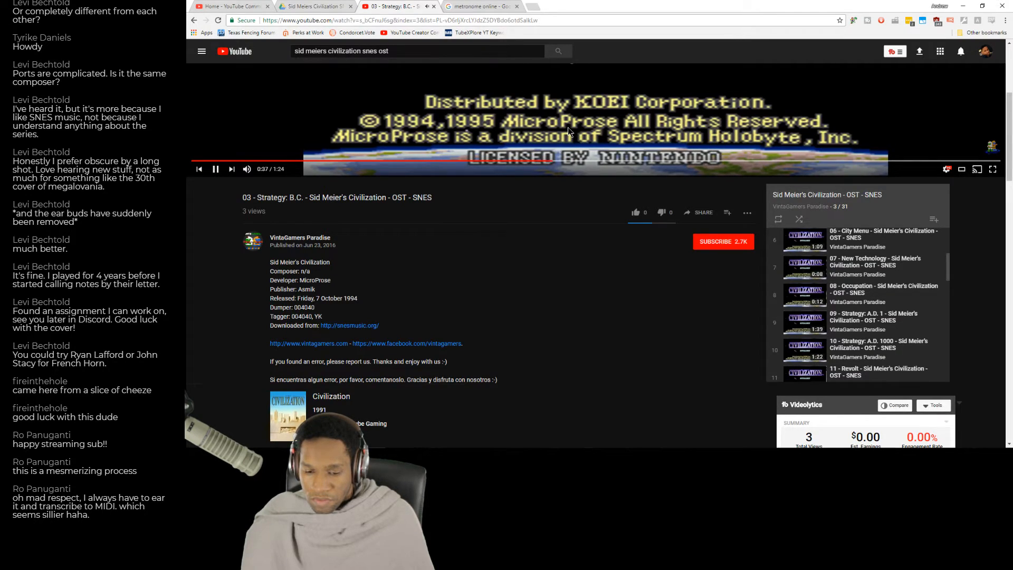
{"action": "left_click", "coordinate": [545, 160]}
{"action": "key", "text": "alt+Tab"}
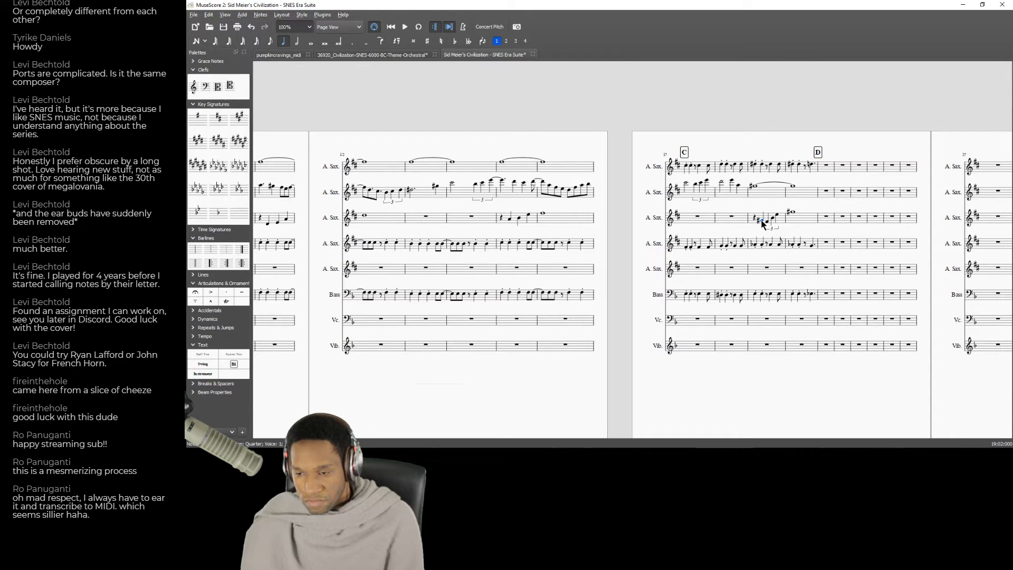
Raise the beat 2 note and first triplet note of the third alto sax in measure 19, adjust the last triplet note and play it back.
{"action": "key", "text": "Up"}
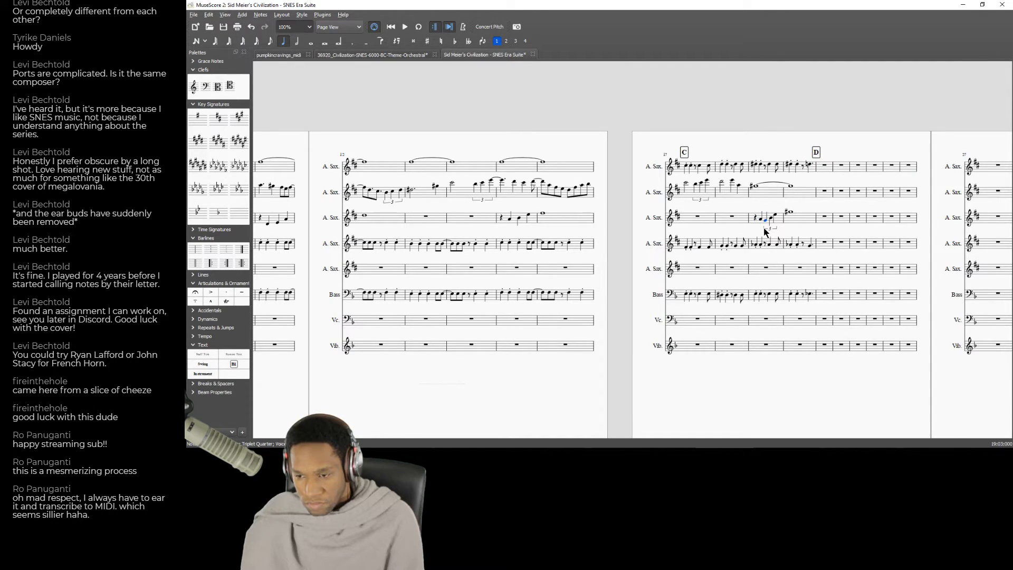
{"action": "key", "text": "Up"}
{"action": "key", "text": "Up"}
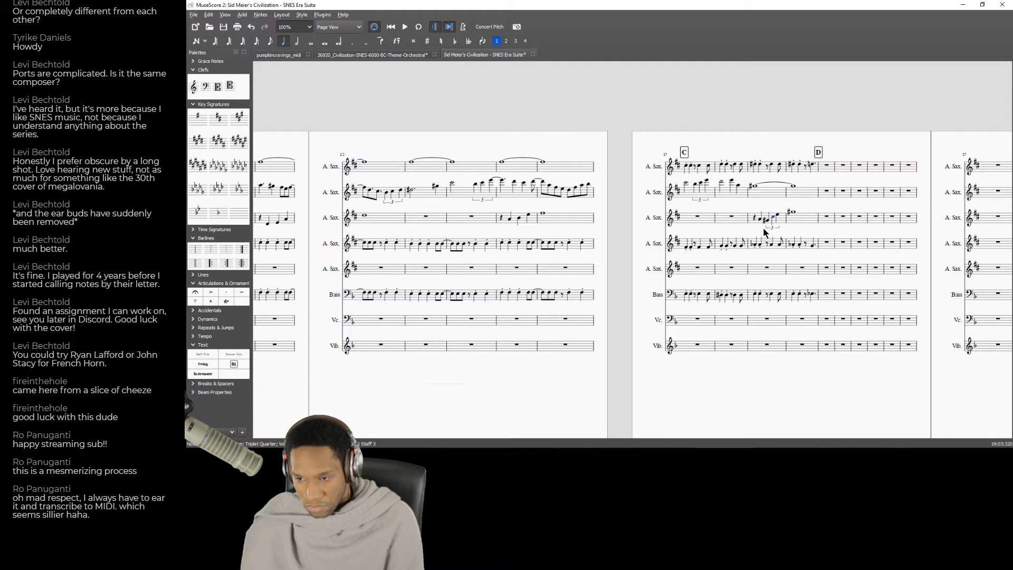
{"action": "key", "text": "Down"}
{"action": "key", "text": "Right"}
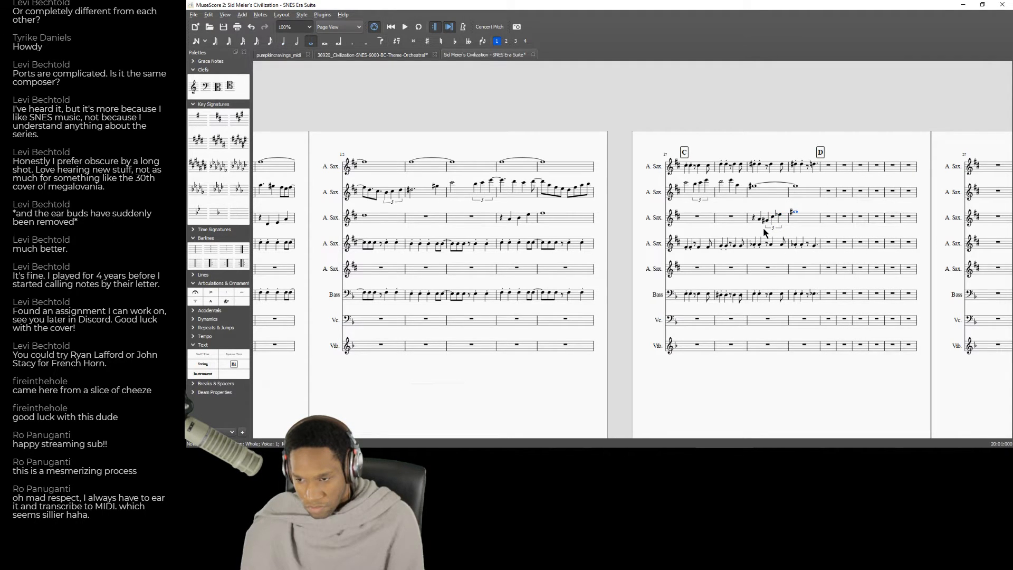
{"action": "left_click", "coordinate": [755, 220]}
{"action": "key", "text": "space"}
{"action": "key", "text": "space"}
Adjust the pitches of the beat 2 note and the triplet notes in measure 19 of the third alto sax.
{"action": "left_click", "coordinate": [760, 222]}
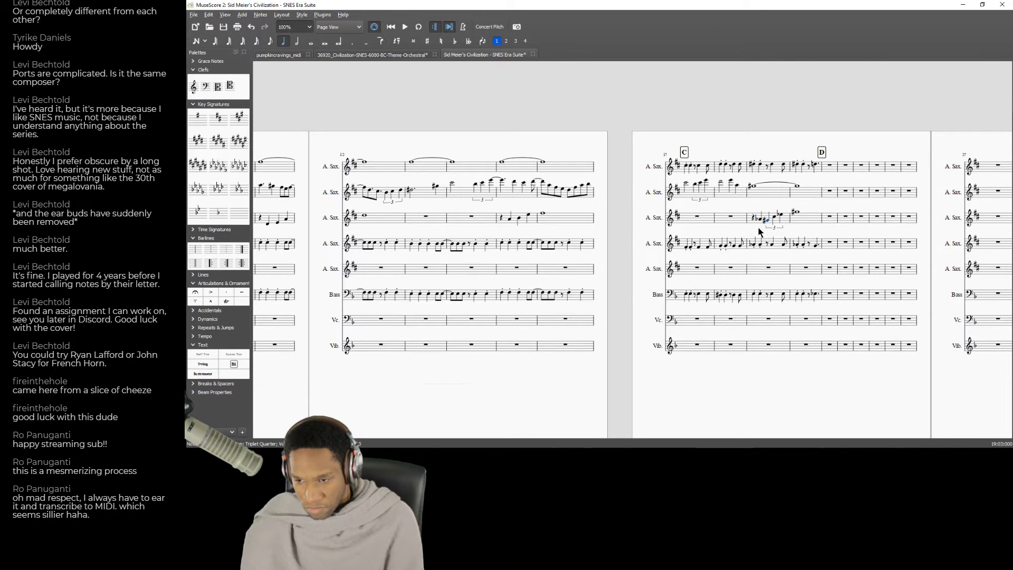
{"action": "left_click", "coordinate": [758, 219]}
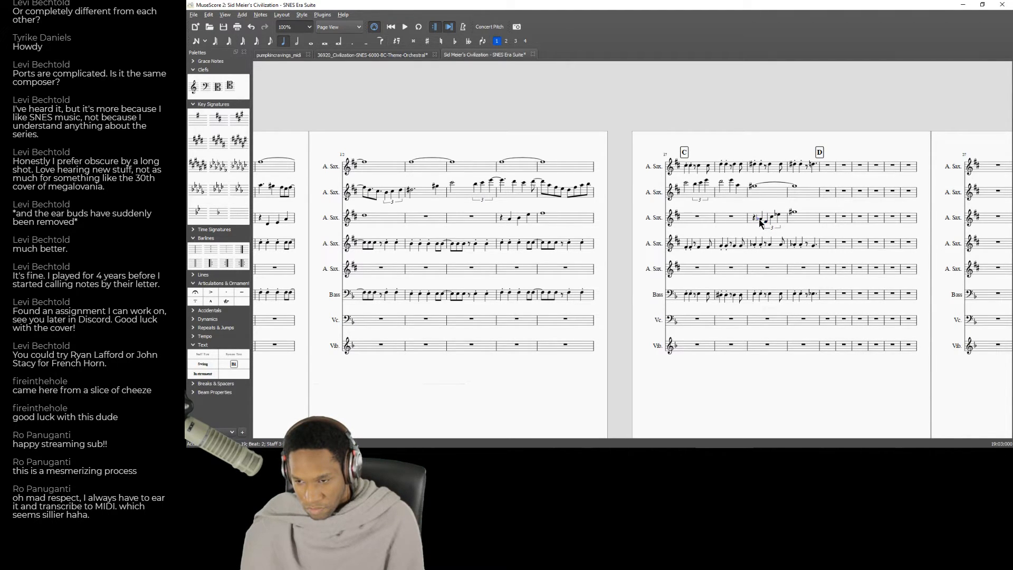
{"action": "key", "text": "Down"}
{"action": "key", "text": "Up"}
{"action": "key", "text": "Right"}
{"action": "key", "text": "Down"}
{"action": "key", "text": "Down"}
{"action": "key", "text": "Down"}
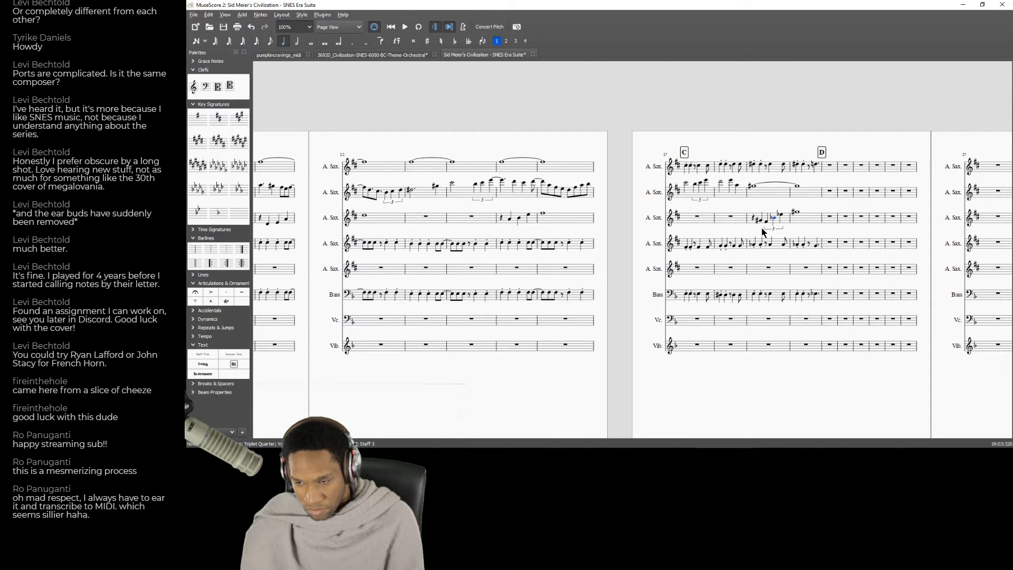
{"action": "key", "text": "Up"}
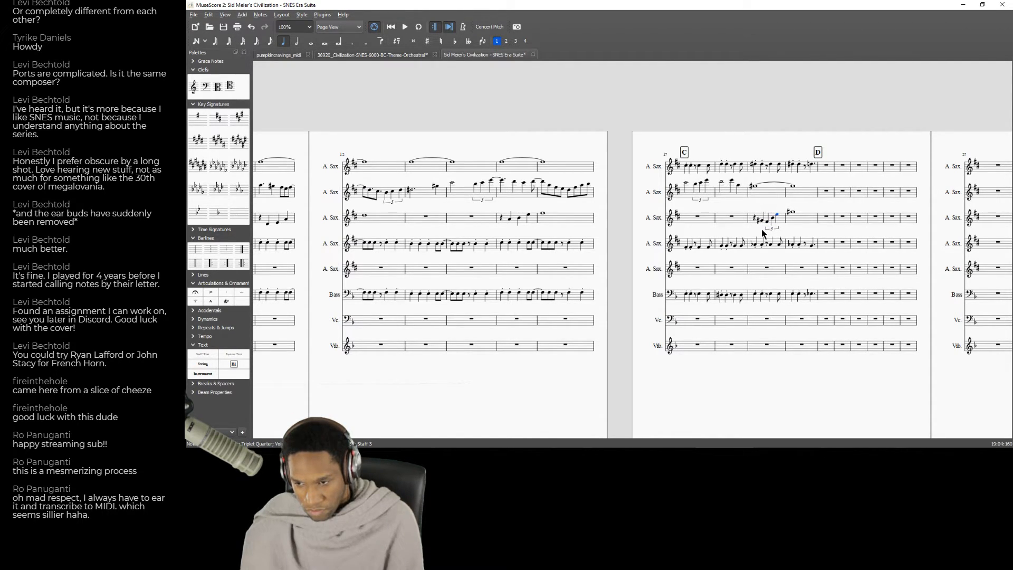
Play back the score from measure 19 and again from measure 18 to check the revised third alto sax triplet.
{"action": "left_click", "coordinate": [768, 196]}
{"action": "key", "text": "space"}
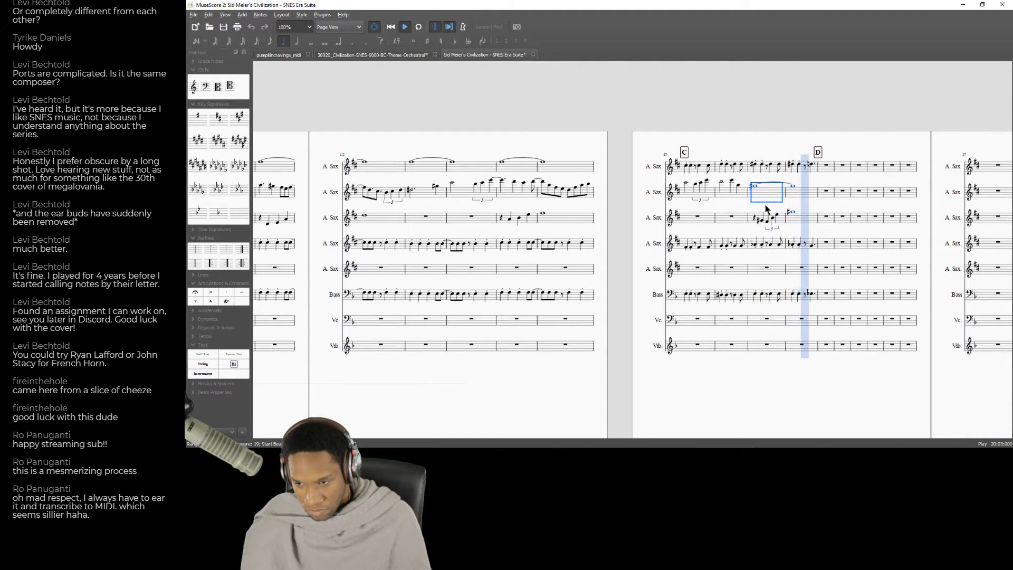
{"action": "key", "text": "space"}
{"action": "key", "text": "space"}
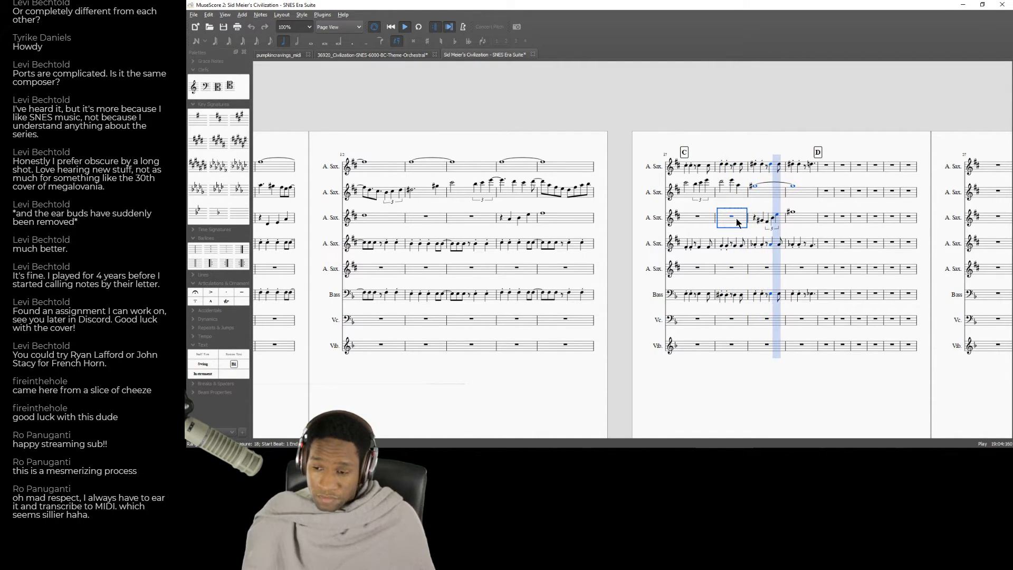
{"action": "key", "text": "space"}
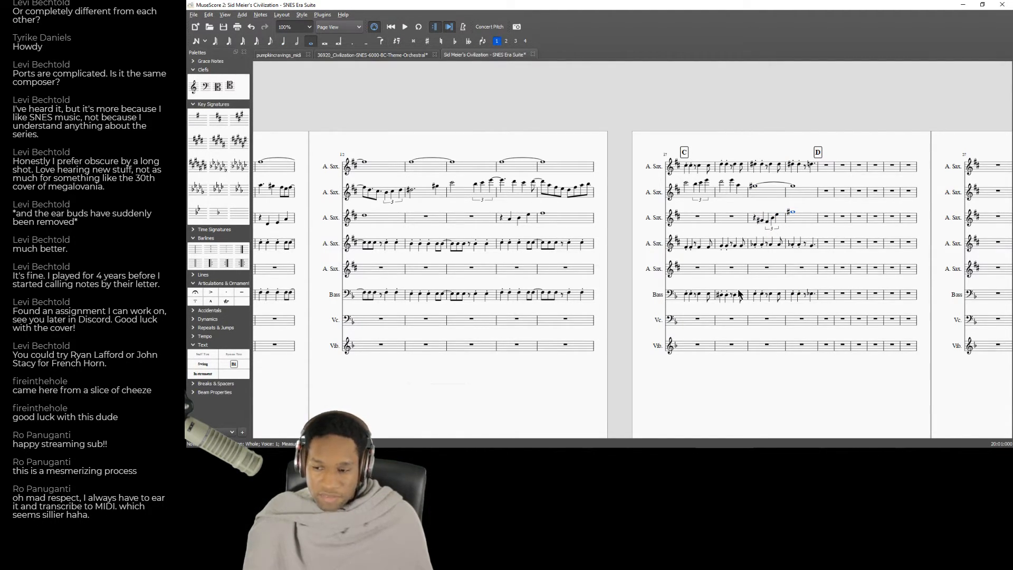
{"action": "key", "text": "alt+Tab"}
{"action": "key", "text": "alt+Tab"}
Insert 50 empty measures before measure 23.
{"action": "left_click_drag", "start_coordinate": [504, 384], "coordinate": [194, 320]}
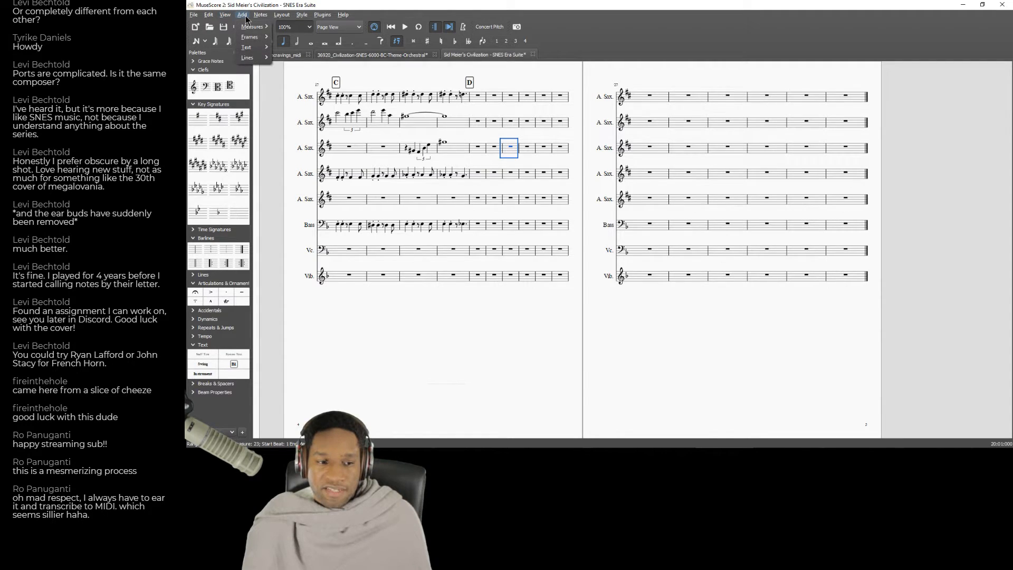
{"action": "mouse_move", "coordinate": [241, 26]}
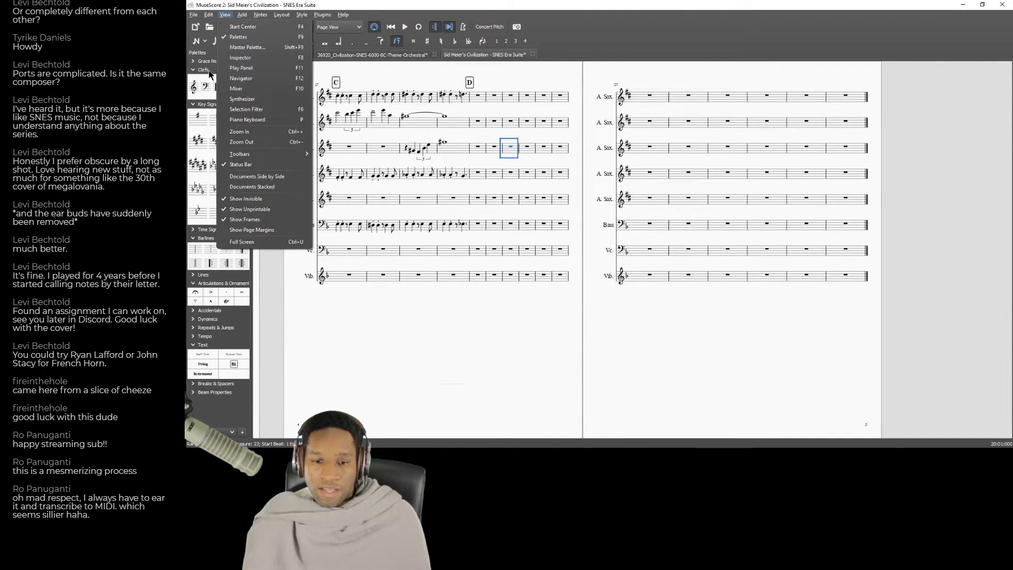
{"action": "mouse_move", "coordinate": [245, 141]}
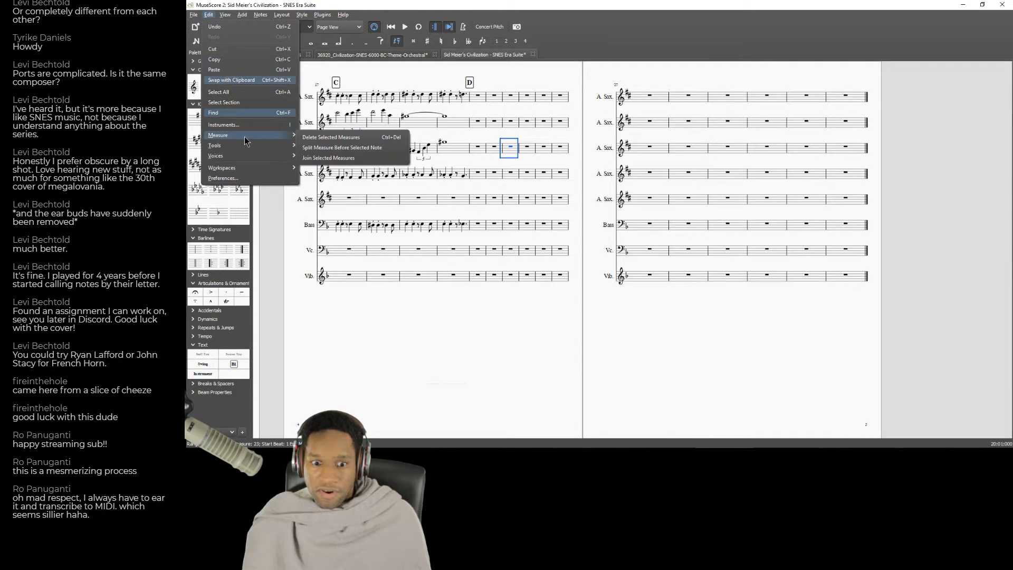
{"action": "left_click", "coordinate": [225, 15]}
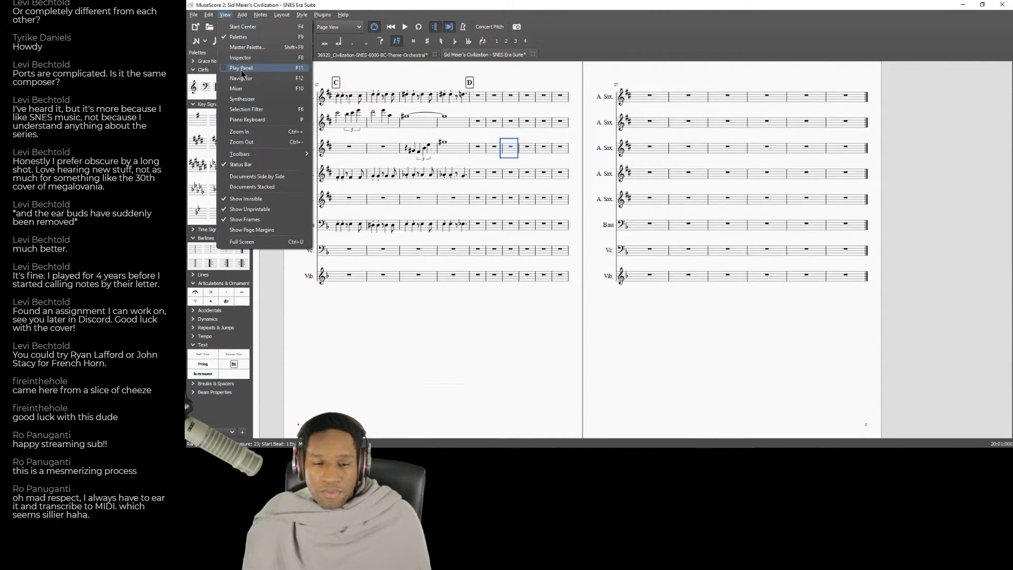
{"action": "left_click", "coordinate": [225, 15]}
{"action": "left_click", "coordinate": [242, 15]}
{"action": "mouse_move", "coordinate": [252, 27]}
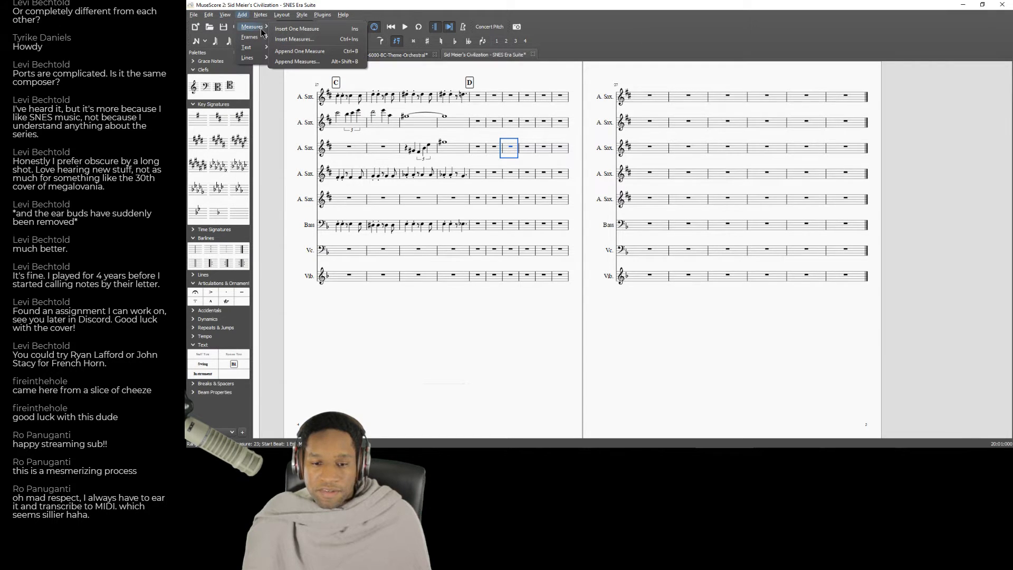
{"action": "left_click", "coordinate": [297, 41]}
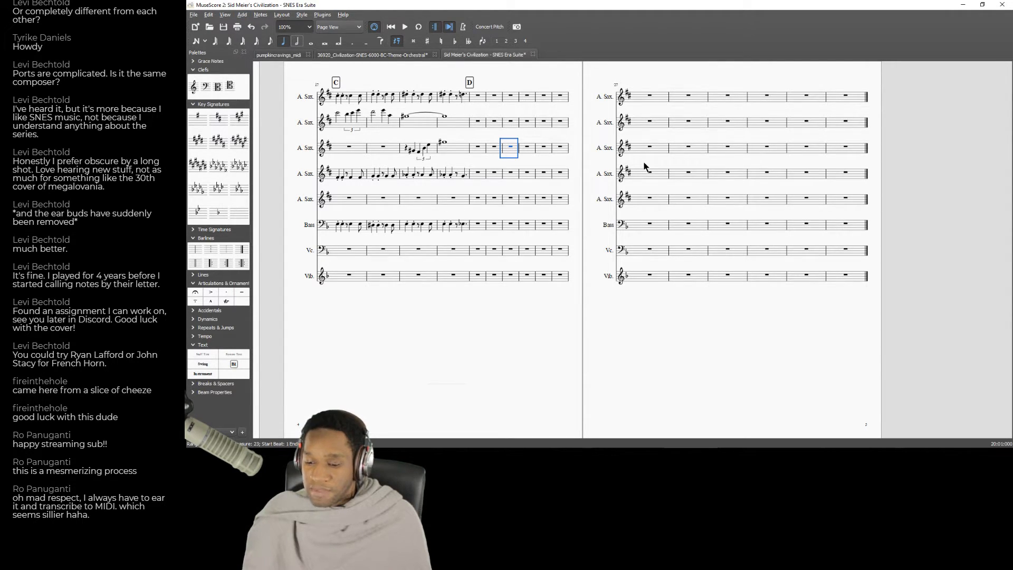
{"action": "key", "text": "ctrl+Insert"}
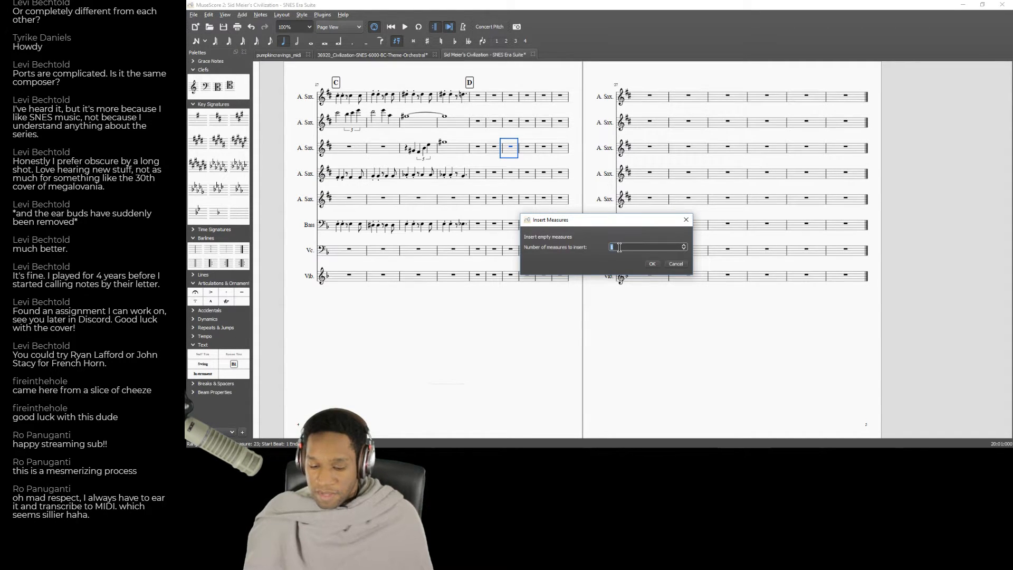
{"action": "type", "text": "50"}
{"action": "key", "text": "Return"}
Save the score as "Sid Meier's Civilization - SNES Era Suite.mscz" in the "Sid Meier's Civilization - SNES Eras" folder under Scores.
{"action": "left_click", "coordinate": [193, 14]}
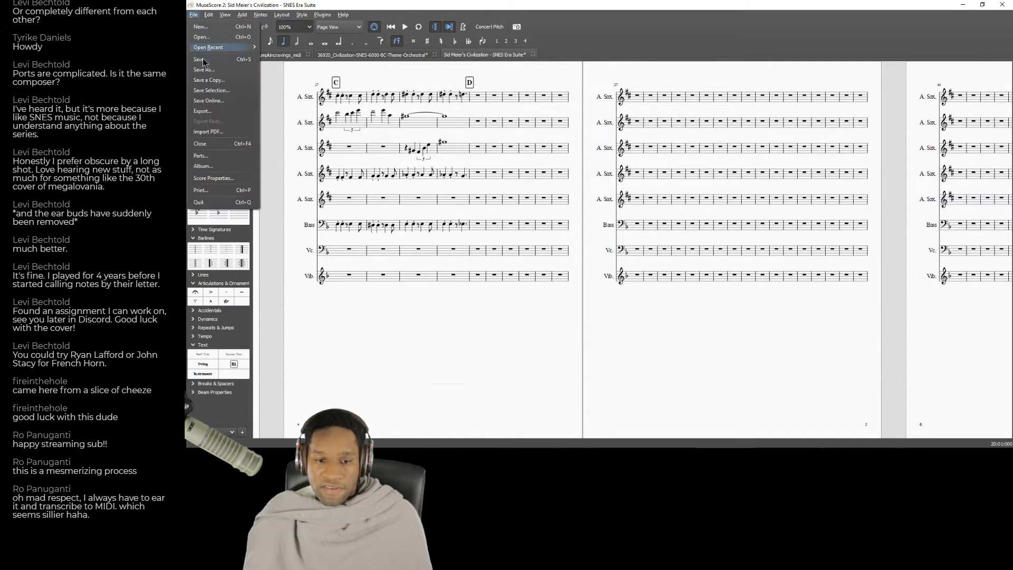
{"action": "left_click", "coordinate": [203, 71]}
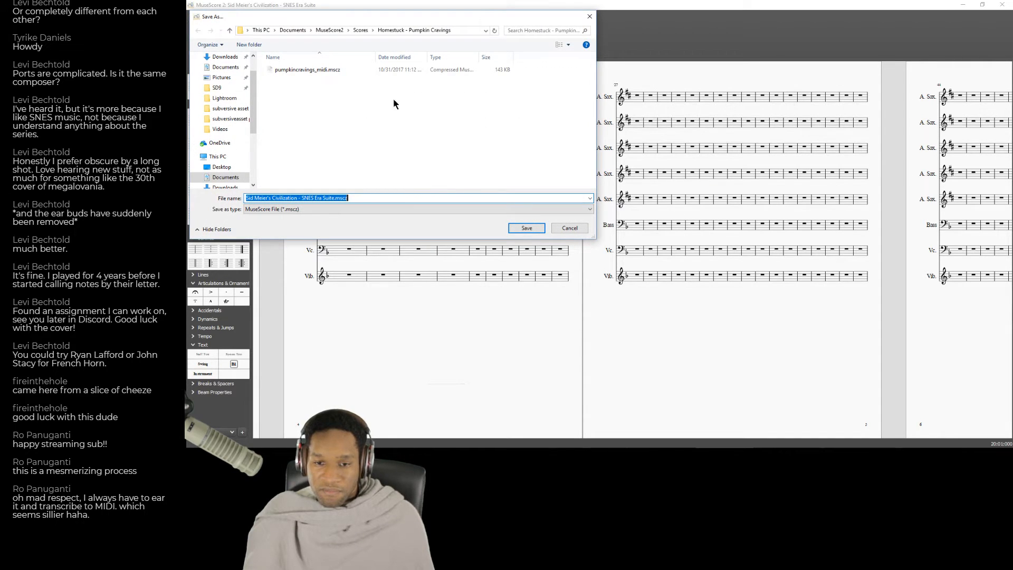
{"action": "left_click", "coordinate": [361, 30]}
{"action": "scroll", "coordinate": [381, 150], "scroll_direction": "up", "scroll_amount": 3}
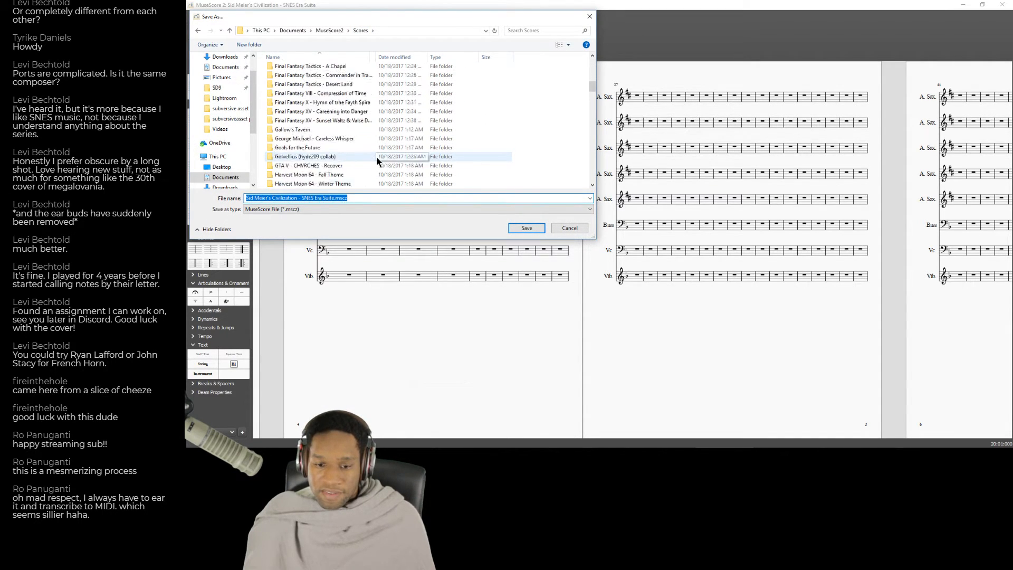
{"action": "scroll", "coordinate": [374, 159], "scroll_direction": "down", "scroll_amount": 12}
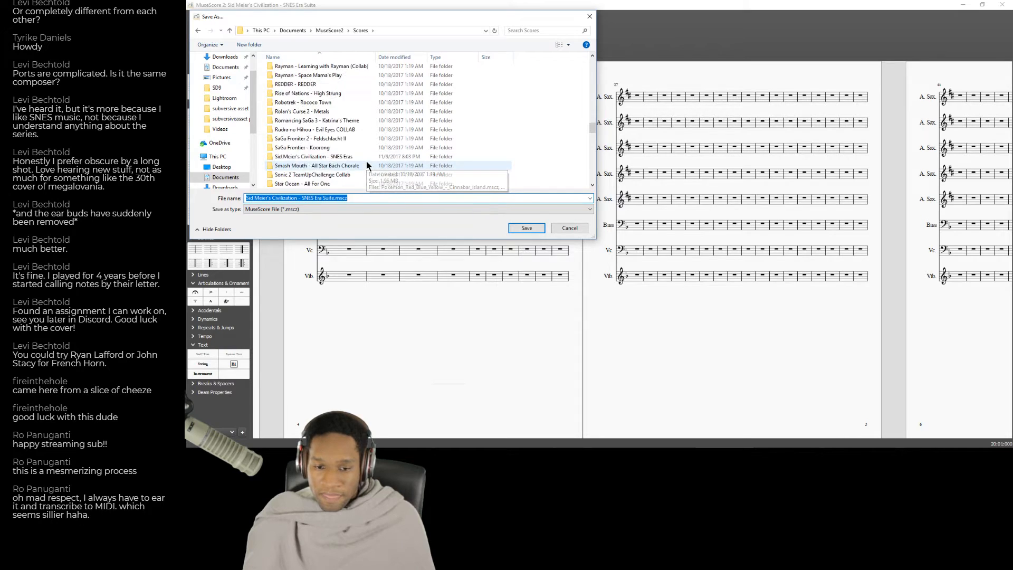
{"action": "scroll", "coordinate": [361, 166], "scroll_direction": "down", "scroll_amount": 2}
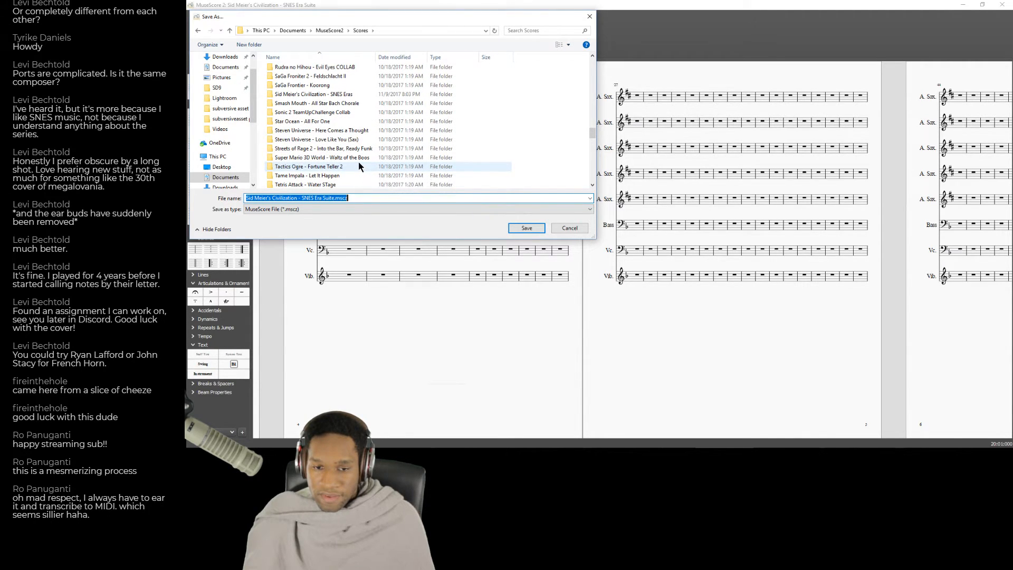
{"action": "scroll", "coordinate": [327, 150], "scroll_direction": "up", "scroll_amount": 2}
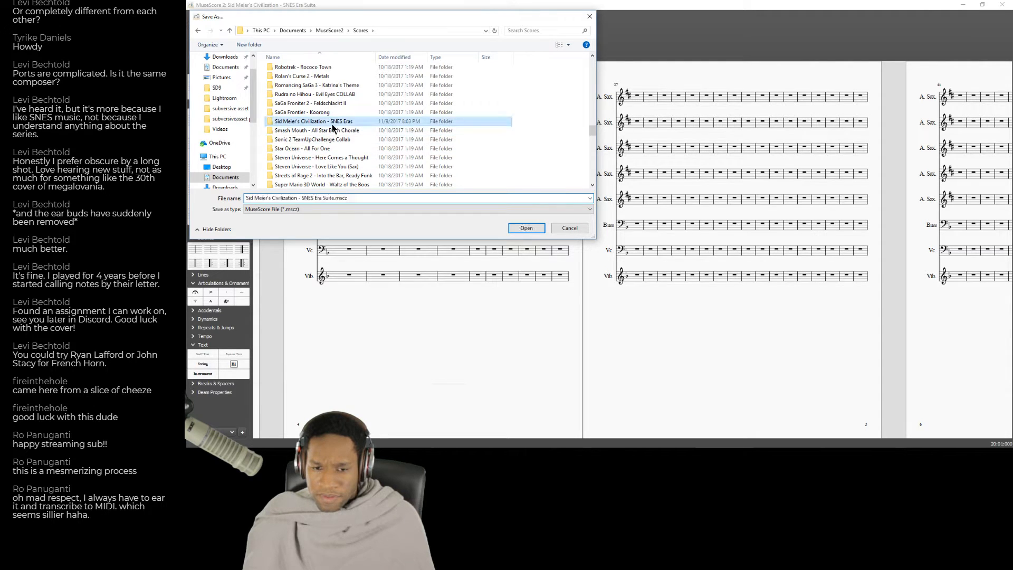
{"action": "double_click", "coordinate": [316, 121]}
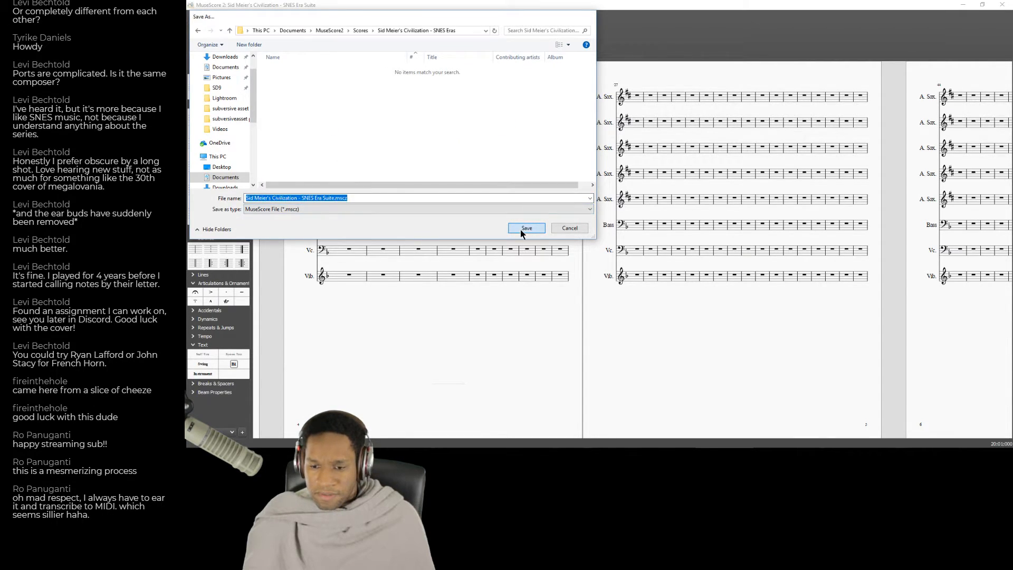
{"action": "left_click", "coordinate": [521, 228]}
Select measures 1 to 20 across all staves and paste them into the empty measures after rehearsal mark D.
{"action": "left_click_drag", "start_coordinate": [570, 210], "coordinate": [796, 114]}
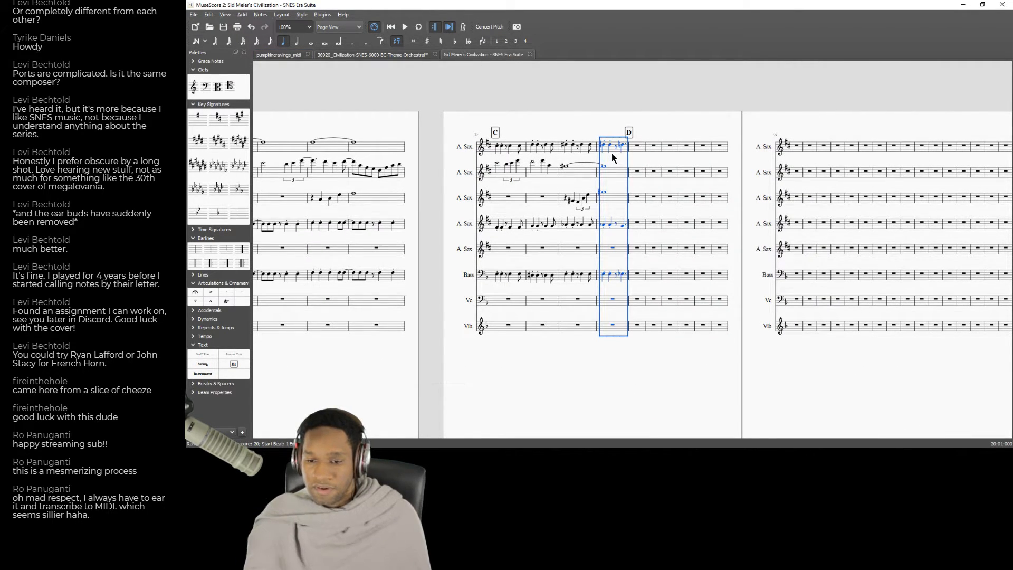
{"action": "key", "text": "ctrl+shift+Home"}
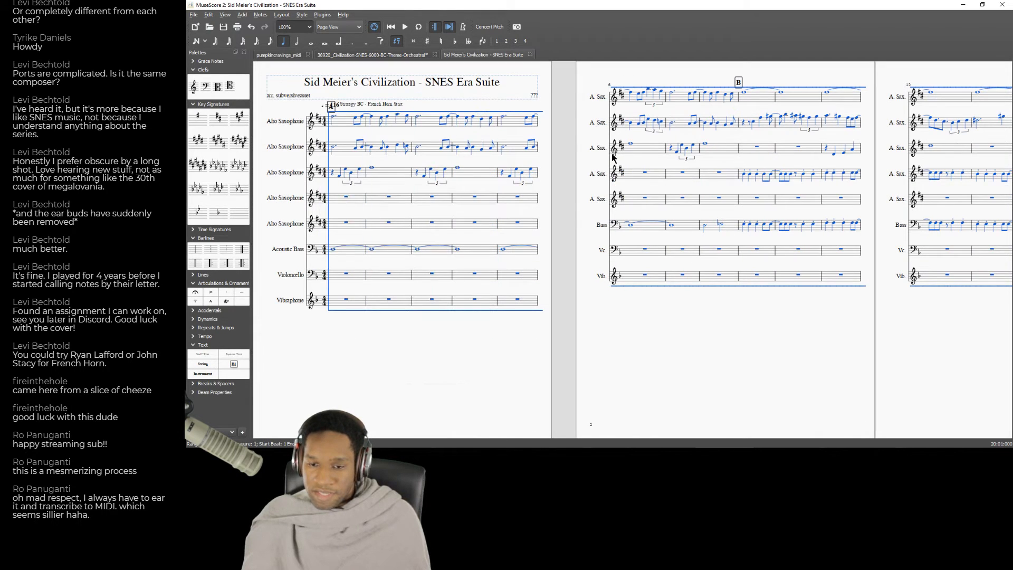
{"action": "scroll", "coordinate": [793, 353], "scroll_direction": "right", "scroll_amount": 10}
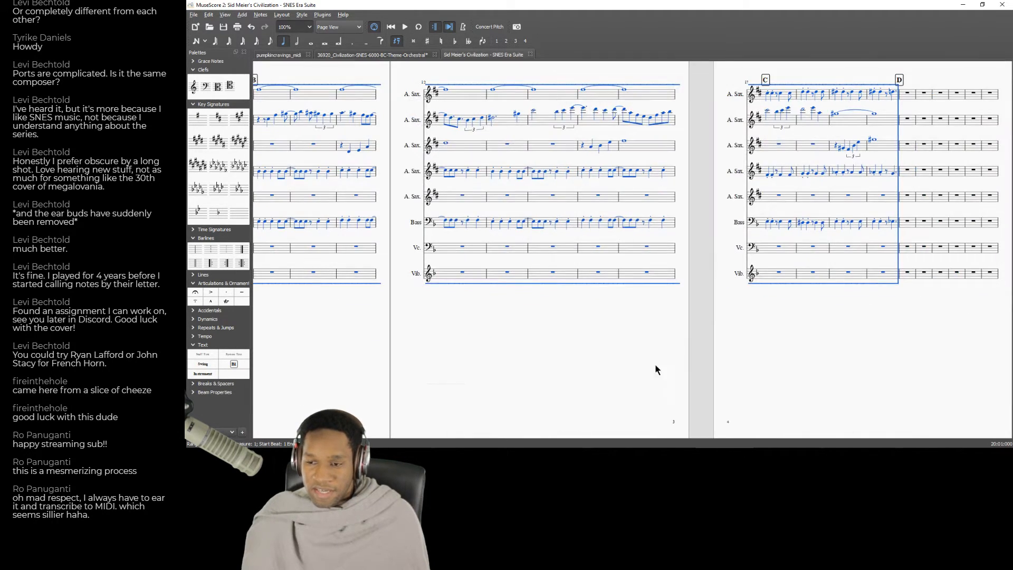
{"action": "left_click", "coordinate": [586, 121]}
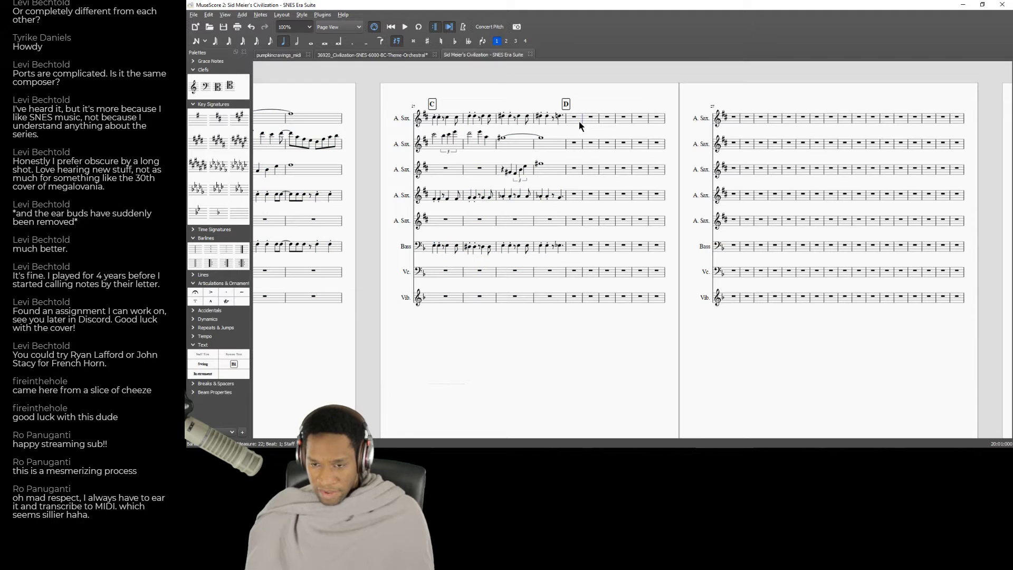
{"action": "key", "text": "ctrl+v"}
Change the third alto saxophone part's instrument to Horn in F and play the score from measure 1.
{"action": "left_click_drag", "start_coordinate": [464, 340], "coordinate": [791, 342]}
{"action": "left_click_drag", "start_coordinate": [464, 351], "coordinate": [738, 348]}
{"action": "left_click_drag", "start_coordinate": [337, 364], "coordinate": [753, 355]}
{"action": "right_click", "coordinate": [696, 163]}
{"action": "left_click", "coordinate": [731, 251]}
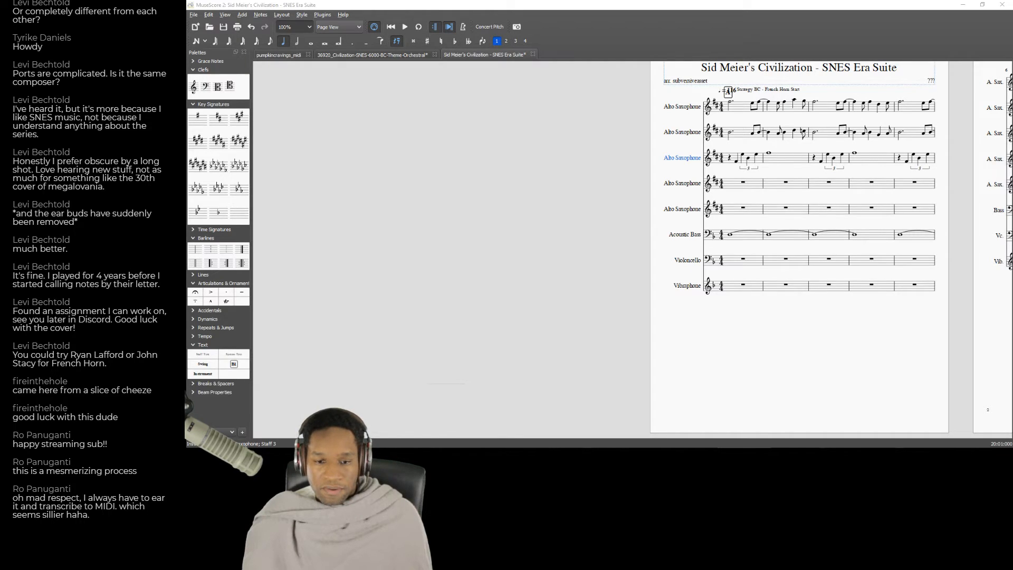
{"action": "left_click", "coordinate": [625, 227]}
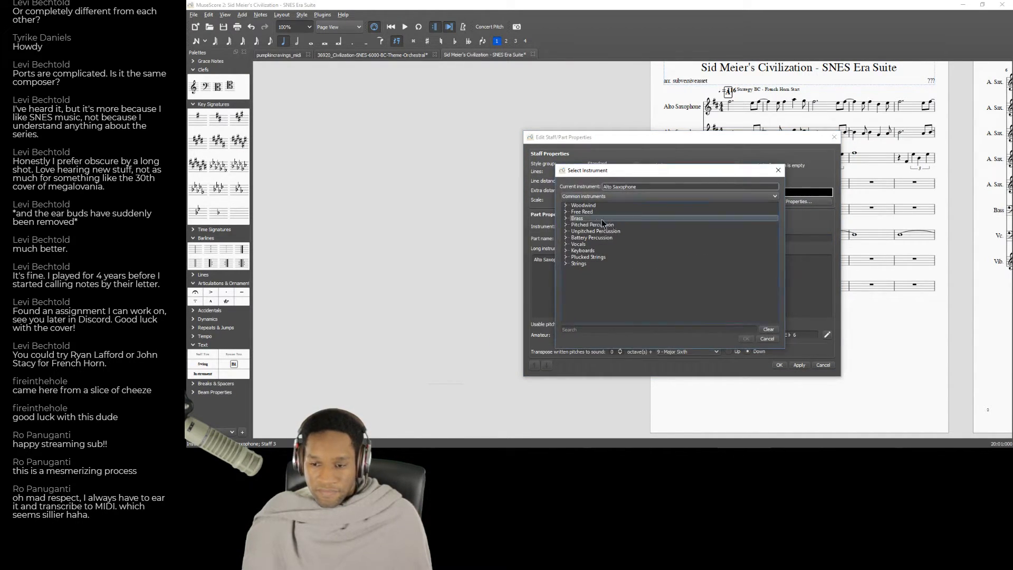
{"action": "left_click", "coordinate": [566, 206]}
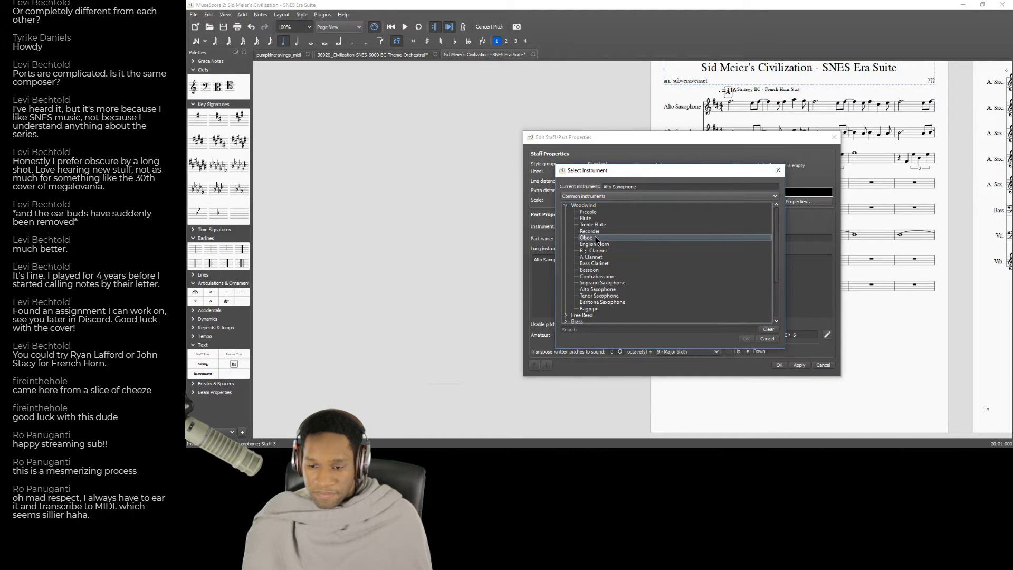
{"action": "left_click", "coordinate": [566, 206]}
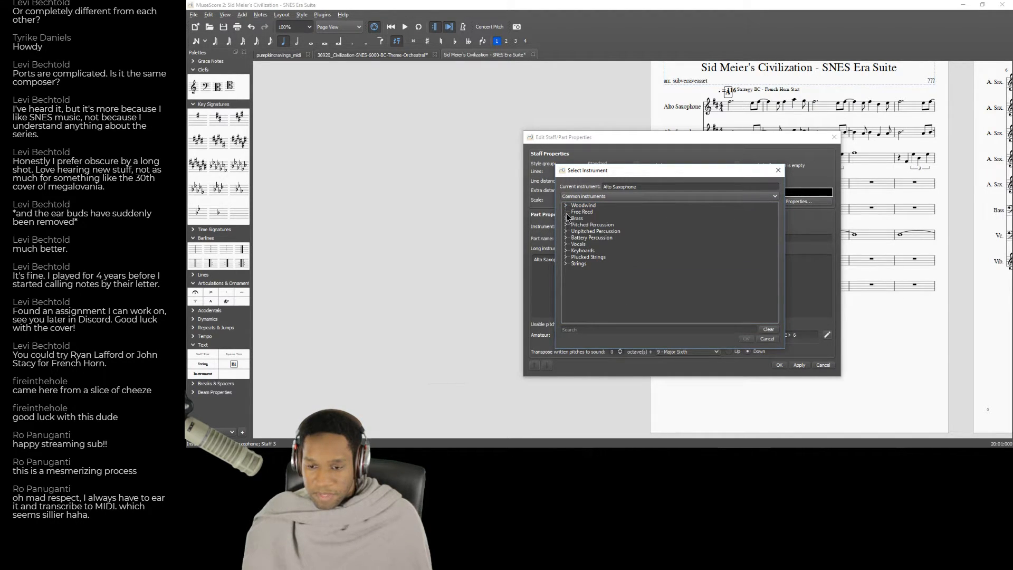
{"action": "left_click", "coordinate": [566, 218]}
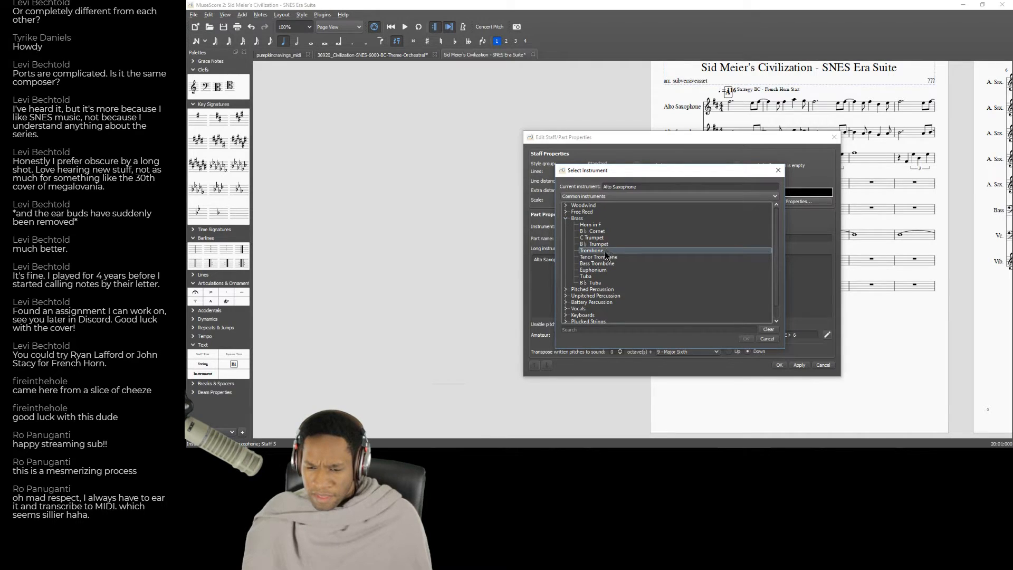
{"action": "left_click", "coordinate": [606, 225]}
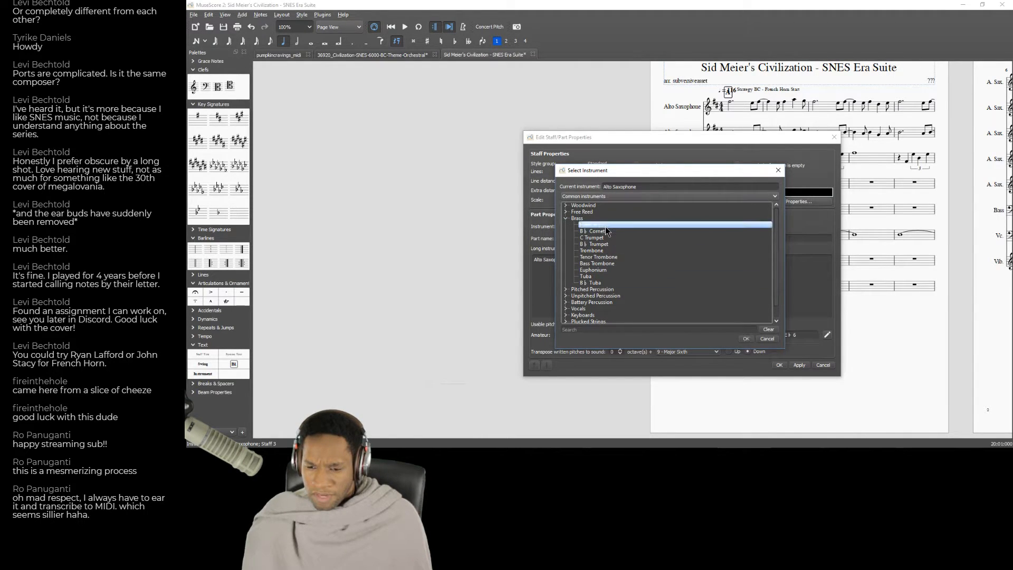
{"action": "left_click", "coordinate": [746, 339]}
{"action": "left_click", "coordinate": [778, 365]}
{"action": "left_click", "coordinate": [742, 187]}
{"action": "key", "text": "space"}
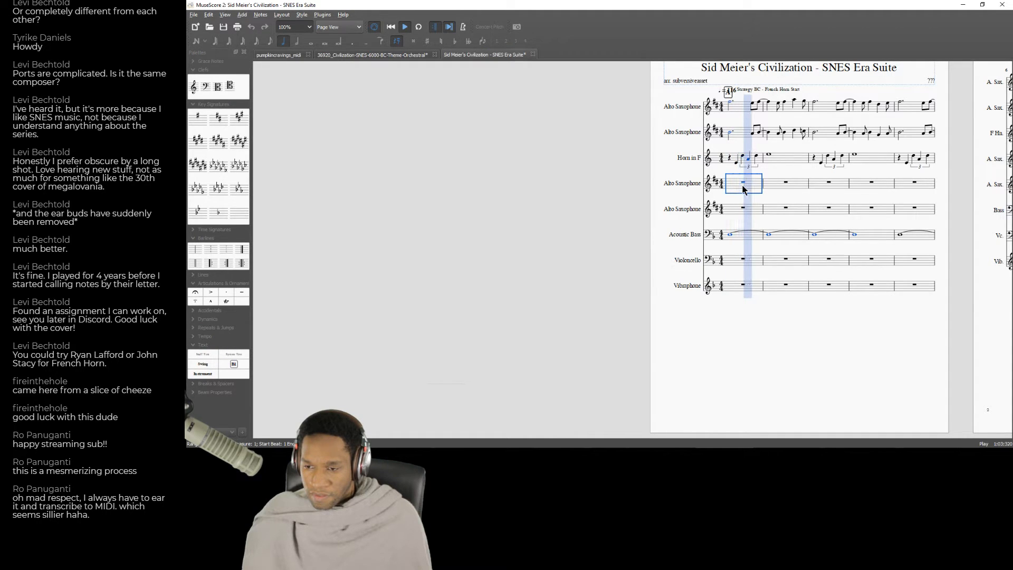
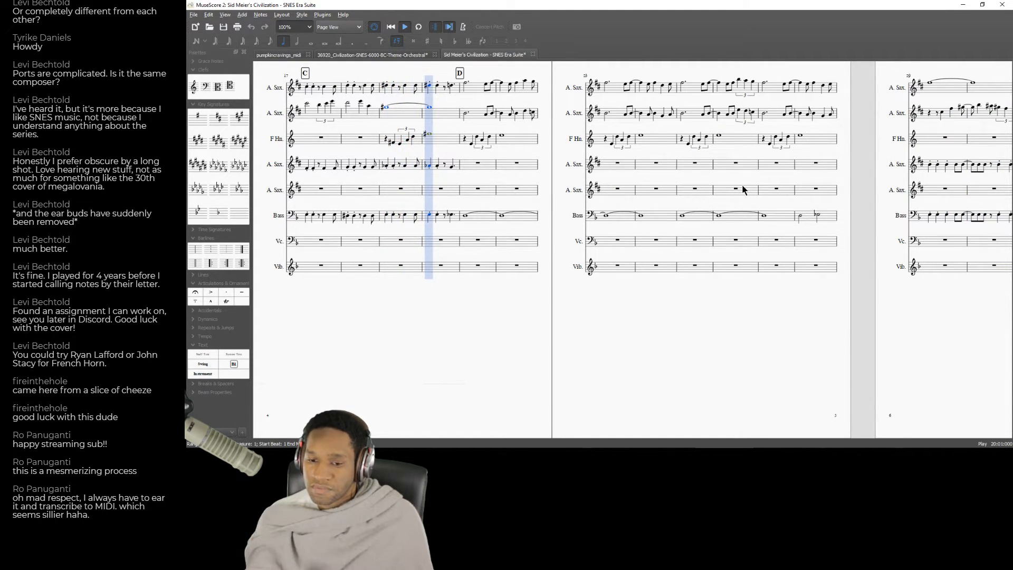
Stop playback and cut the fourth staff's alto saxophone part from rehearsal mark B at measure 9 through measure 40.
{"action": "key", "text": "space"}
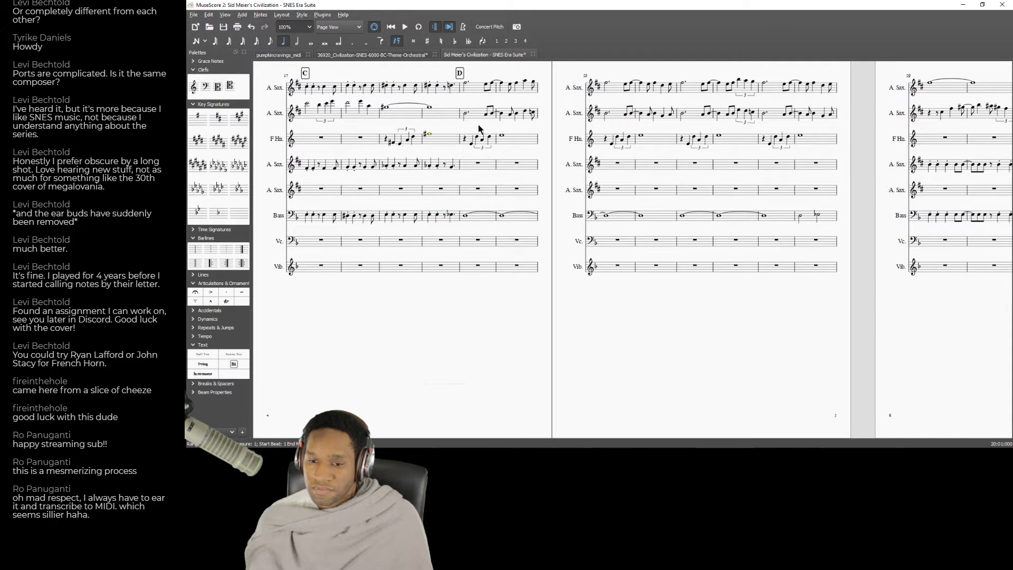
{"action": "left_click_drag", "start_coordinate": [415, 301], "coordinate": [685, 299]}
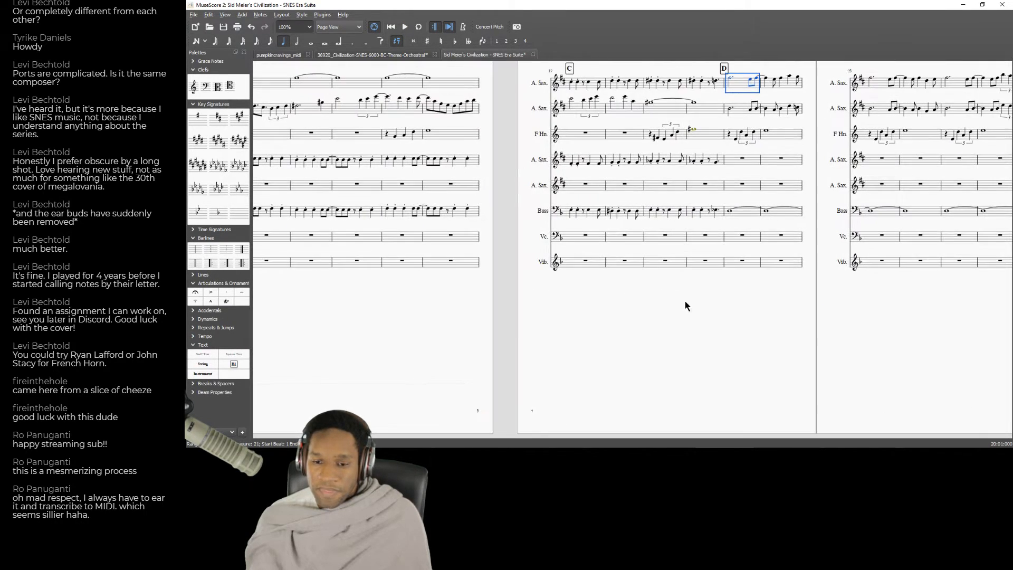
{"action": "left_click_drag", "start_coordinate": [461, 340], "coordinate": [736, 344]}
{"action": "left_click_drag", "start_coordinate": [661, 330], "coordinate": [831, 333]}
{"action": "left_click_drag", "start_coordinate": [611, 323], "coordinate": [430, 362]}
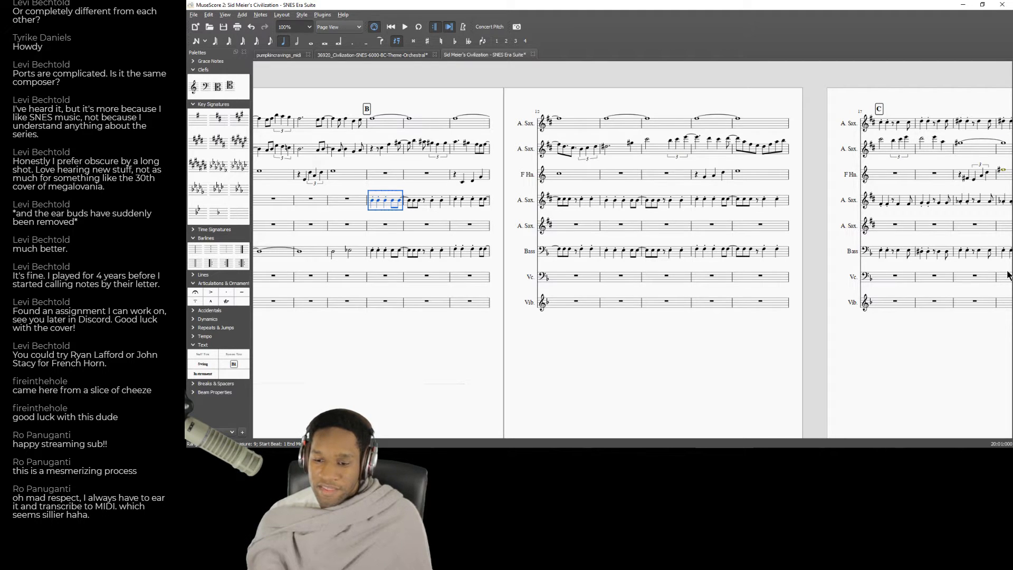
{"action": "key", "text": "ctrl+shift+Right"}
{"action": "key", "text": "ctrl+shift+Right"}
{"action": "key", "text": "ctrl+shift+Right"}
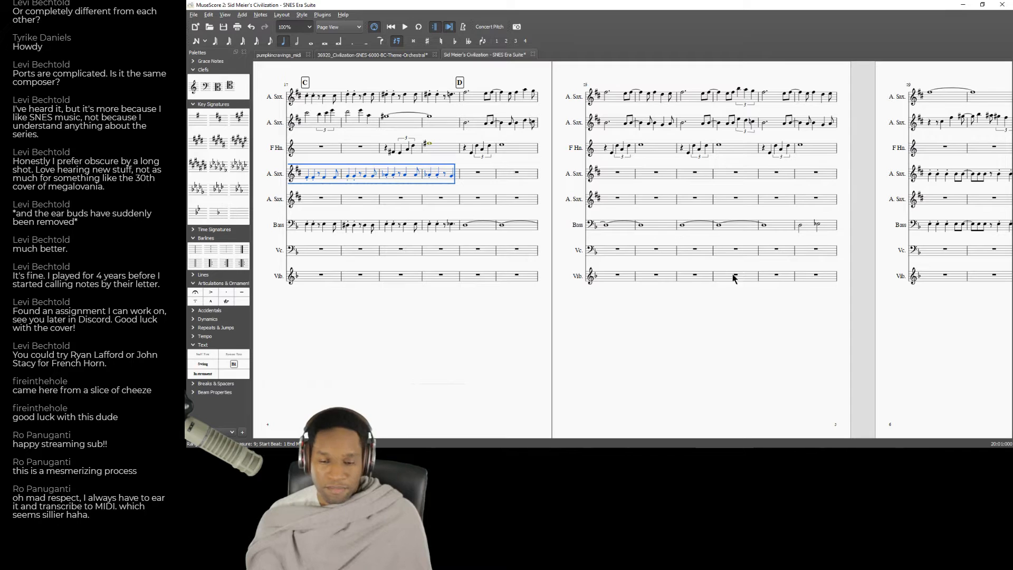
{"action": "left_click_drag", "start_coordinate": [459, 330], "coordinate": [324, 322]}
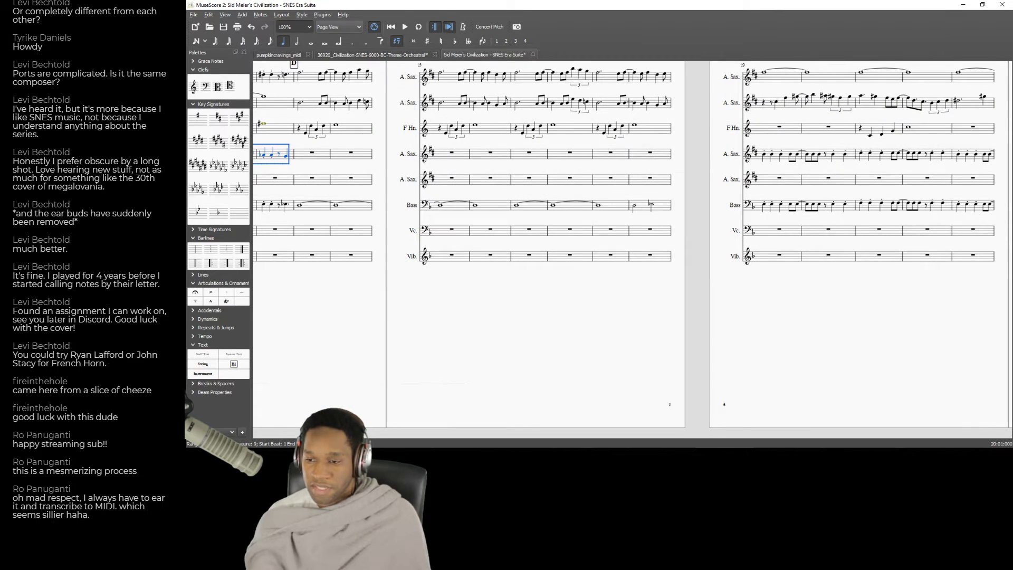
{"action": "key", "text": "ctrl+shift+Right"}
{"action": "key", "text": "ctrl+shift+Right"}
{"action": "key", "text": "ctrl+shift+Right"}
{"action": "key", "text": "ctrl+shift+Right"}
{"action": "key", "text": "ctrl+shift+Right"}
{"action": "key", "text": "ctrl+shift+Right"}
{"action": "key", "text": "ctrl+shift+Right"}
{"action": "key", "text": "ctrl+shift+Right"}
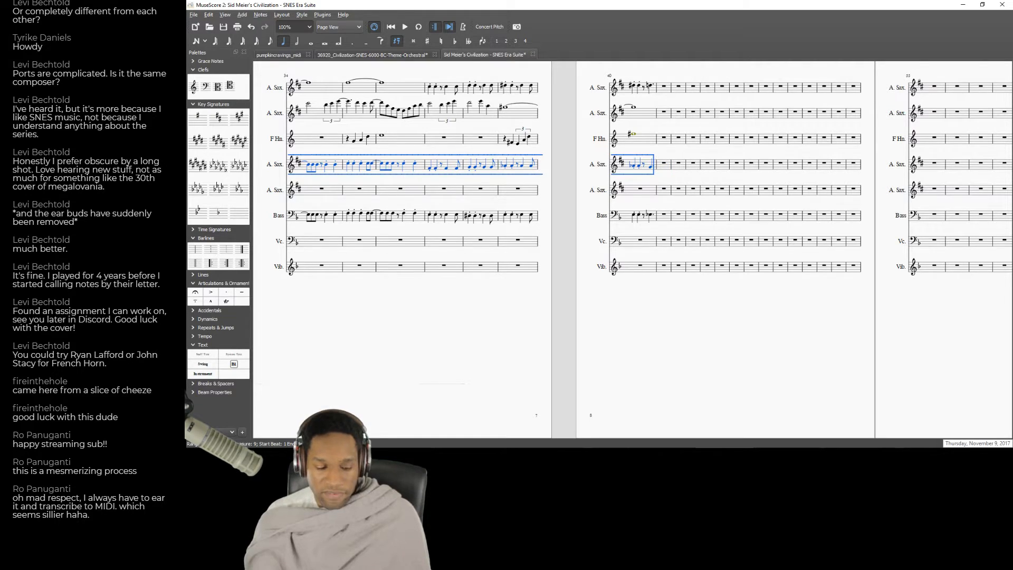
{"action": "key", "text": "Delete"}
Paste the cut passage into the Violoncello staff from measure 9 and lower it an octave.
{"action": "left_click_drag", "start_coordinate": [380, 366], "coordinate": [846, 332]}
{"action": "left_click_drag", "start_coordinate": [537, 347], "coordinate": [808, 365]}
{"action": "left_click_drag", "start_coordinate": [569, 327], "coordinate": [887, 327]}
{"action": "left_click_drag", "start_coordinate": [661, 326], "coordinate": [780, 328]}
{"action": "left_click_drag", "start_coordinate": [561, 336], "coordinate": [802, 332]}
{"action": "left_click_drag", "start_coordinate": [525, 250], "coordinate": [566, 244]}
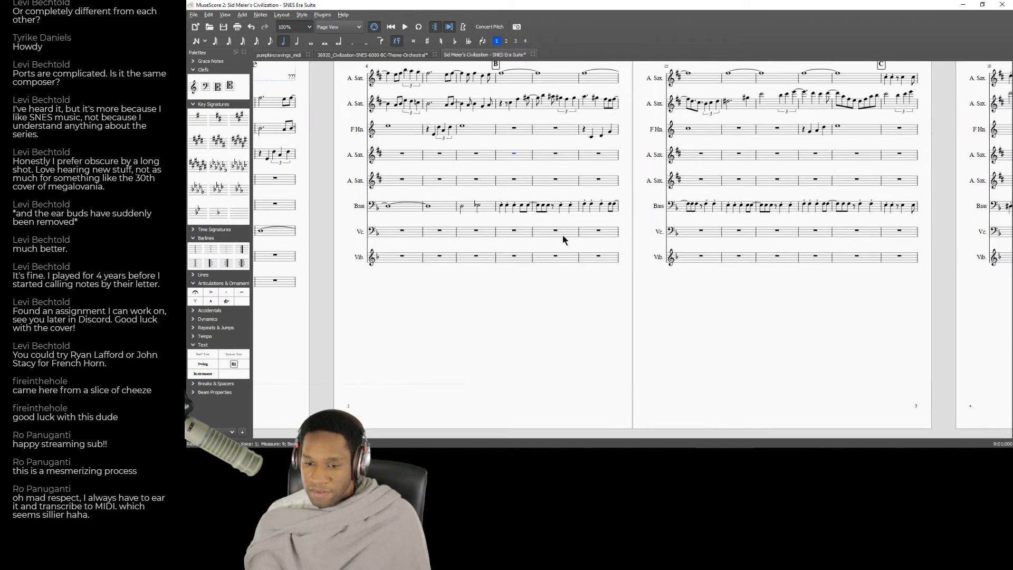
{"action": "key", "text": "ctrl+v"}
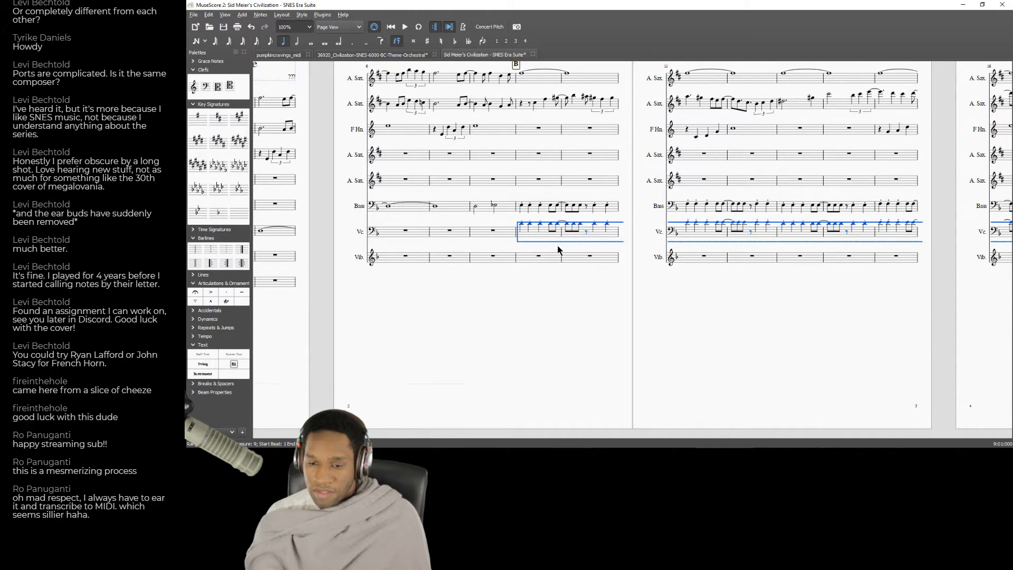
Play the score from rehearsal mark B through measure 20 to hear the new cello part.
{"action": "key", "text": "space"}
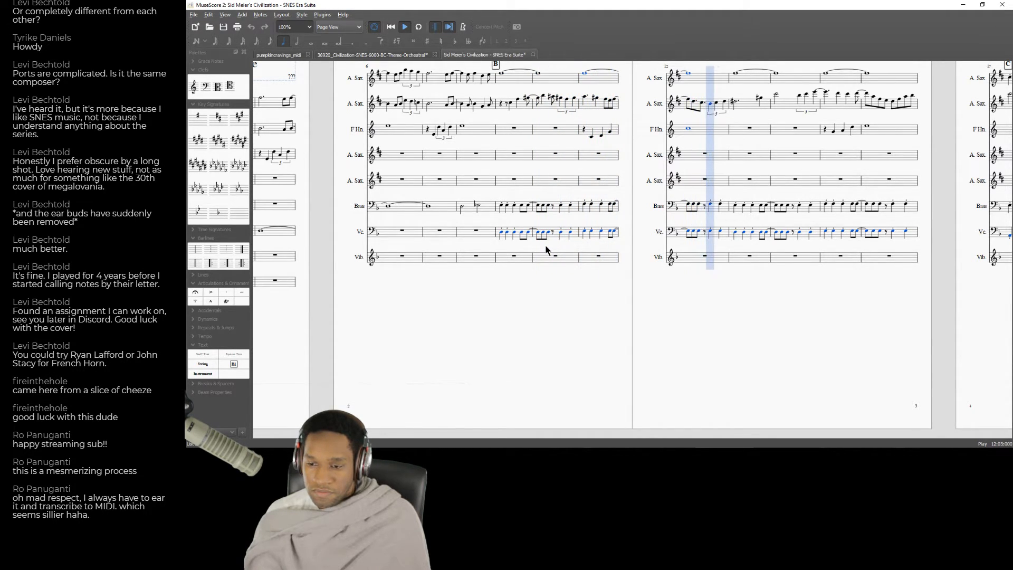
{"action": "key", "text": "space"}
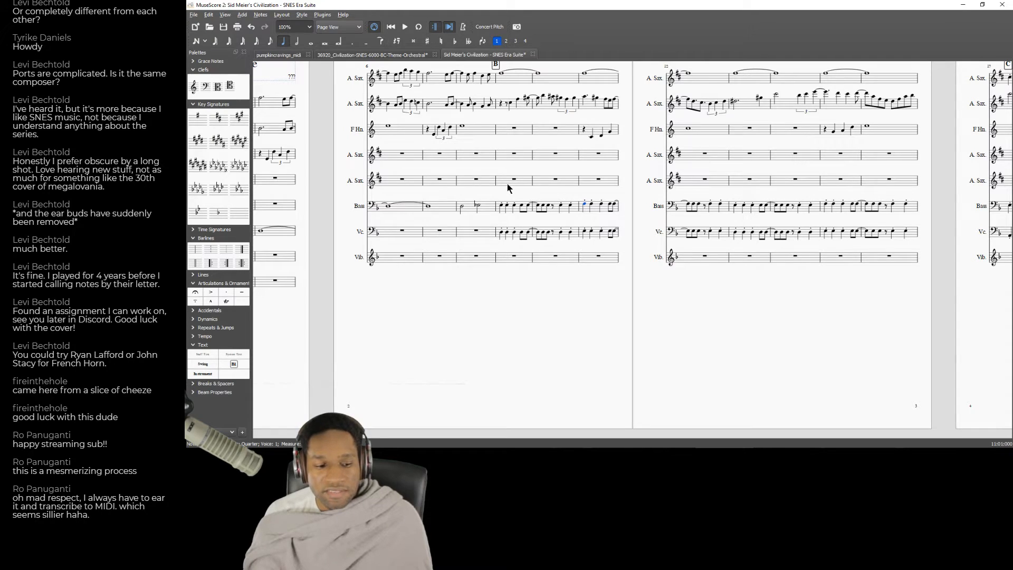
{"action": "key", "text": "space"}
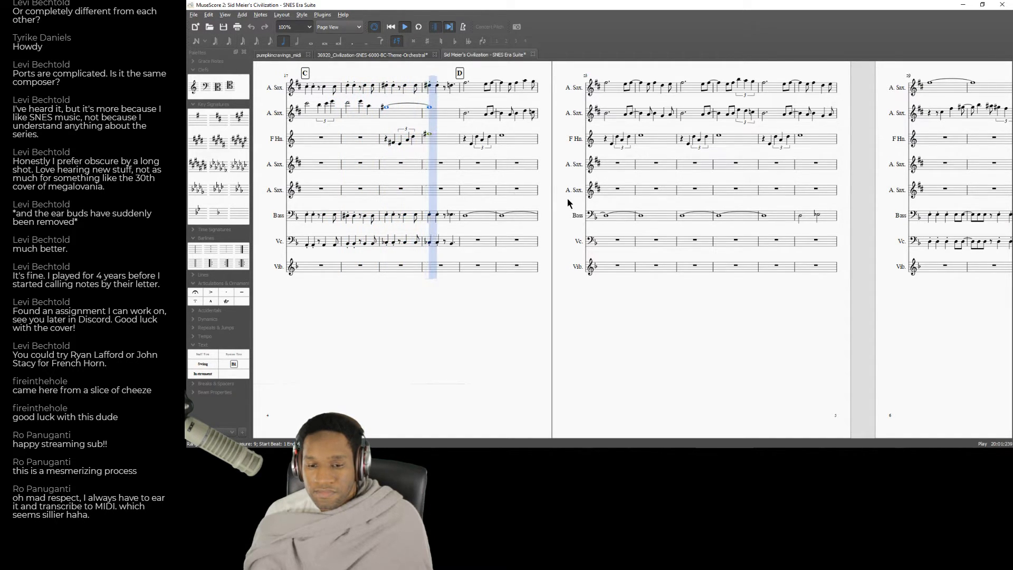
{"action": "key", "text": "space"}
Try the horn's whole note in measure 20 an octave lower.
{"action": "left_click", "coordinate": [428, 135]}
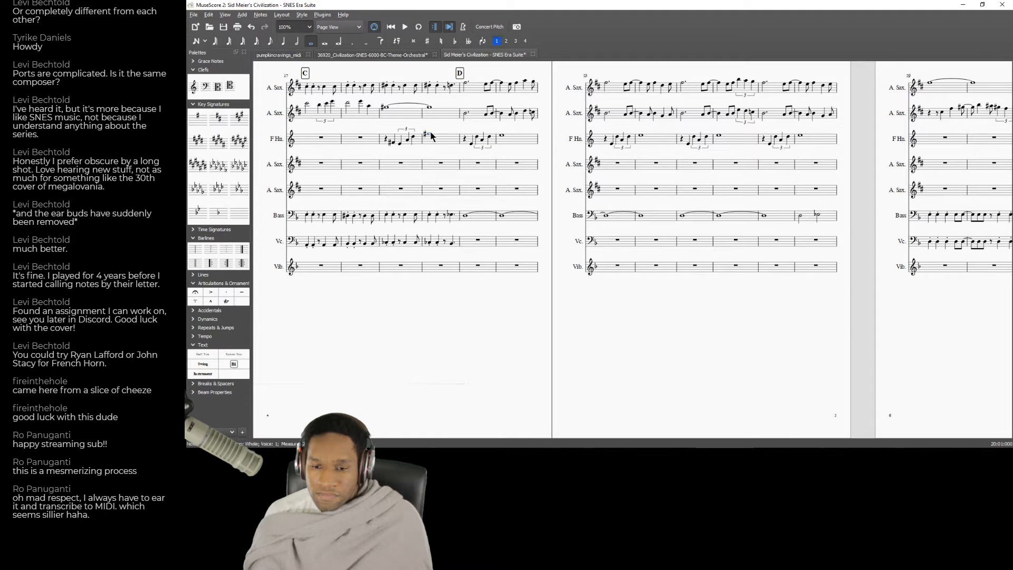
{"action": "key", "text": "ctrl+Down"}
{"action": "key", "text": "ctrl+Up"}
{"action": "key", "text": "ctrl+Down"}
{"action": "key", "text": "ctrl+Up"}
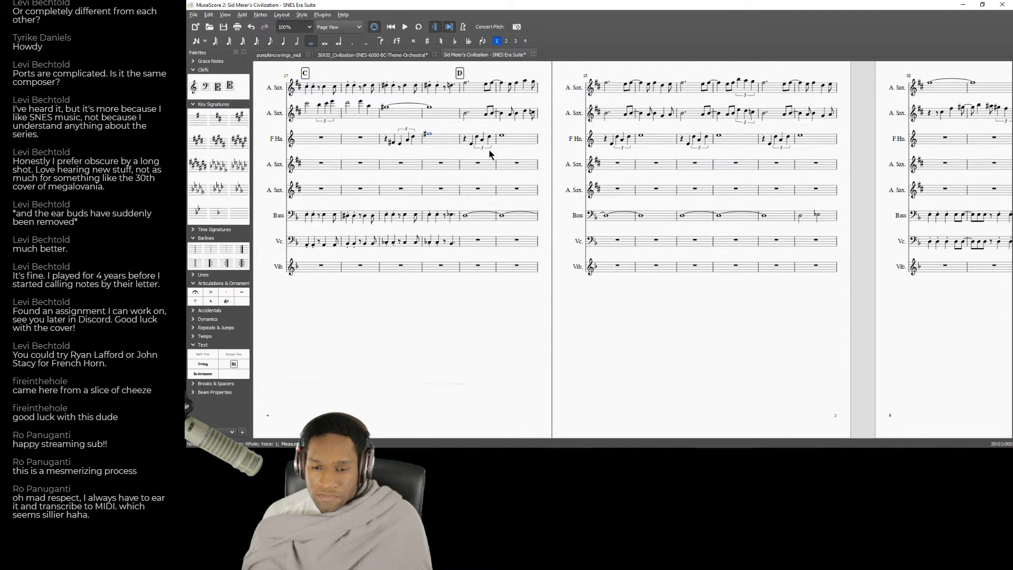
{"action": "left_click", "coordinate": [553, 170]}
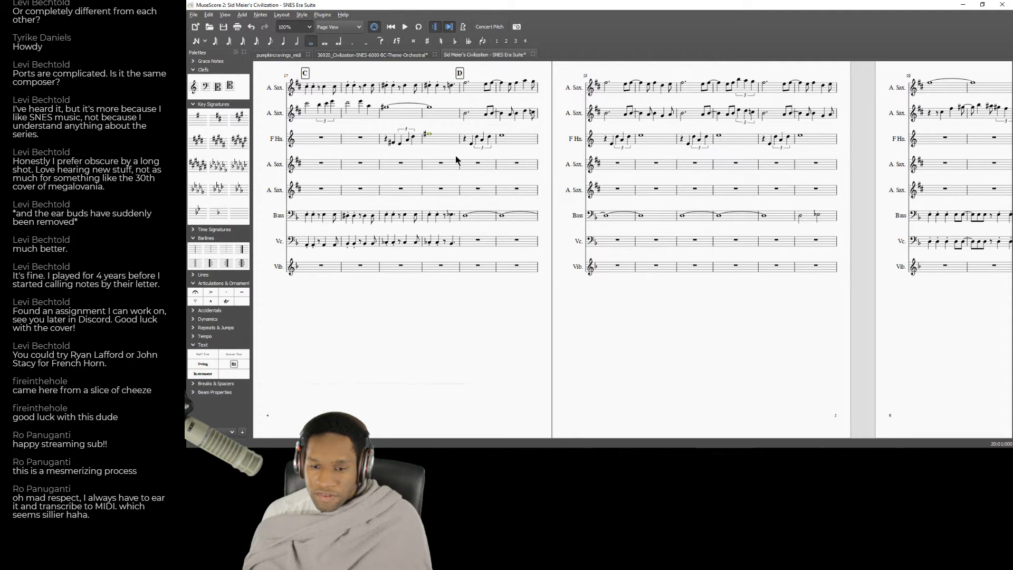
Lower the entire Horn in F part, from measure 1 through measure 40, by an octave.
{"action": "left_click_drag", "start_coordinate": [695, 310], "coordinate": [1011, 321]}
{"action": "left_click_drag", "start_coordinate": [670, 357], "coordinate": [1009, 343]}
{"action": "left_click_drag", "start_coordinate": [790, 354], "coordinate": [1008, 360]}
{"action": "left_click_drag", "start_coordinate": [640, 355], "coordinate": [950, 348]}
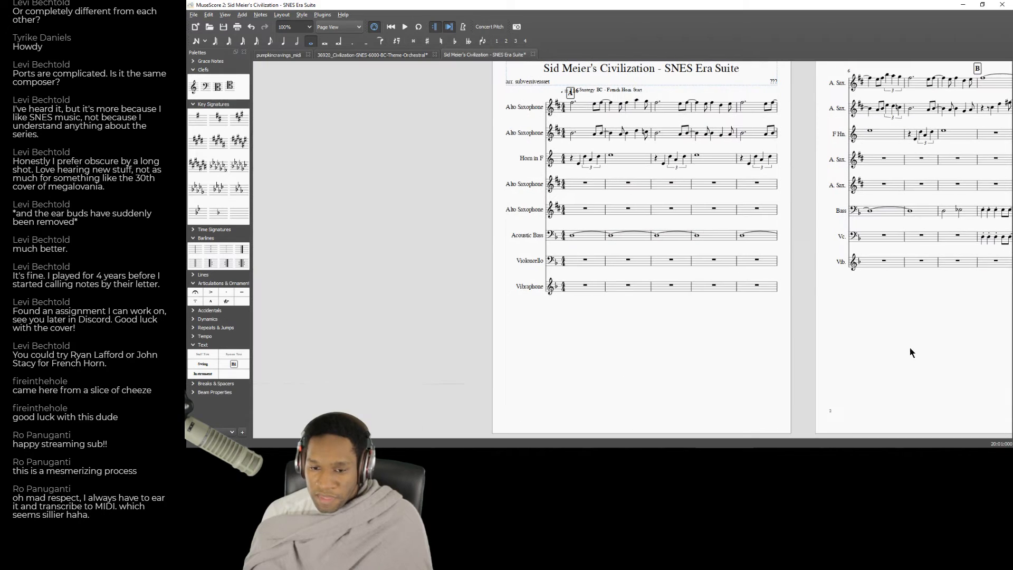
{"action": "left_click", "coordinate": [578, 164]}
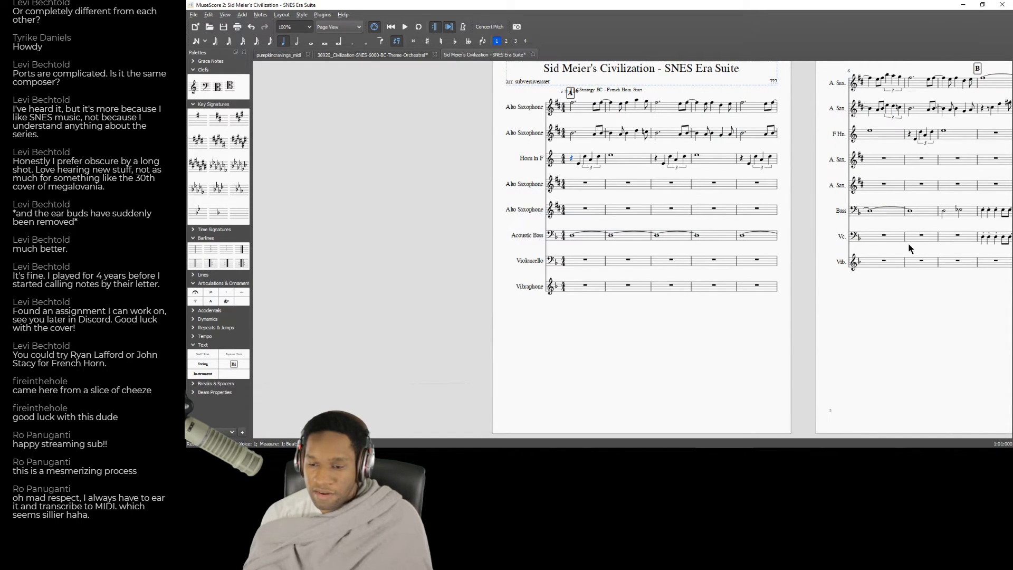
{"action": "key", "text": "shift+Right"}
{"action": "key", "text": "shift+Right"}
{"action": "key", "text": "shift+Right"}
{"action": "key", "text": "shift+Right"}
{"action": "key", "text": "shift+Right"}
{"action": "key", "text": "shift+Right"}
{"action": "key", "text": "shift+Right"}
{"action": "key", "text": "shift+Right"}
{"action": "key", "text": "shift+Right"}
{"action": "key", "text": "shift+Right"}
{"action": "key", "text": "shift+Right"}
{"action": "key", "text": "shift+Right"}
{"action": "key", "text": "shift+Right"}
{"action": "key", "text": "shift+Right"}
{"action": "key", "text": "shift+Right"}
{"action": "key", "text": "shift+Right"}
{"action": "key", "text": "shift+Right"}
{"action": "key", "text": "shift+Right"}
{"action": "key", "text": "shift+Right"}
{"action": "key", "text": "shift+Right"}
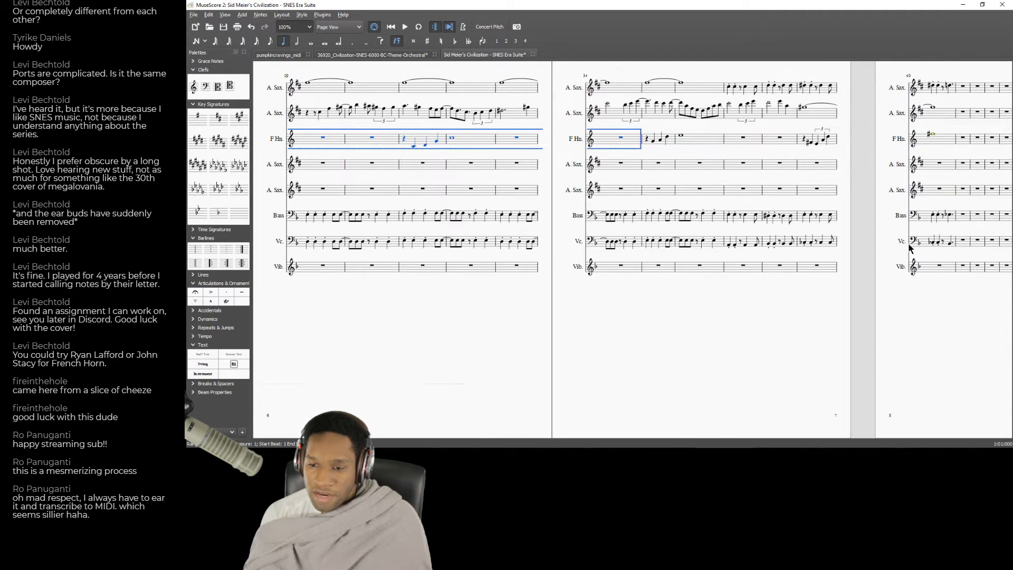
{"action": "key", "text": "shift+Right"}
{"action": "key", "text": "shift+Right"}
{"action": "key", "text": "shift+Right"}
{"action": "key", "text": "shift+Right"}
{"action": "key", "text": "shift+Right"}
{"action": "key", "text": "shift+Right"}
{"action": "key", "text": "shift+Right"}
{"action": "key", "text": "shift+Right"}
{"action": "key", "text": "shift+Left"}
{"action": "key", "text": "shift+Left"}
{"action": "key", "text": "shift+Left"}
{"action": "key", "text": "shift+Left"}
{"action": "key", "text": "shift+Left"}
{"action": "key", "text": "shift+Left"}
{"action": "key", "text": "shift+Left"}
{"action": "key", "text": "shift+Left"}
{"action": "key", "text": "shift+Left"}
{"action": "key", "text": "shift+Left"}
{"action": "key", "text": "shift+Left"}
{"action": "key", "text": "shift+Left"}
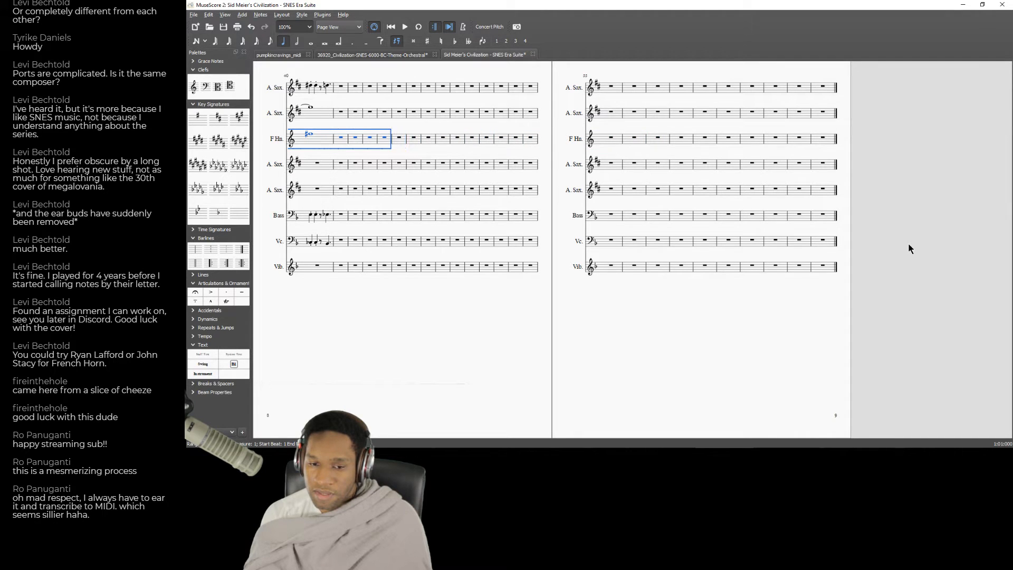
{"action": "key", "text": "shift+Left"}
{"action": "key", "text": "ctrl+Down"}
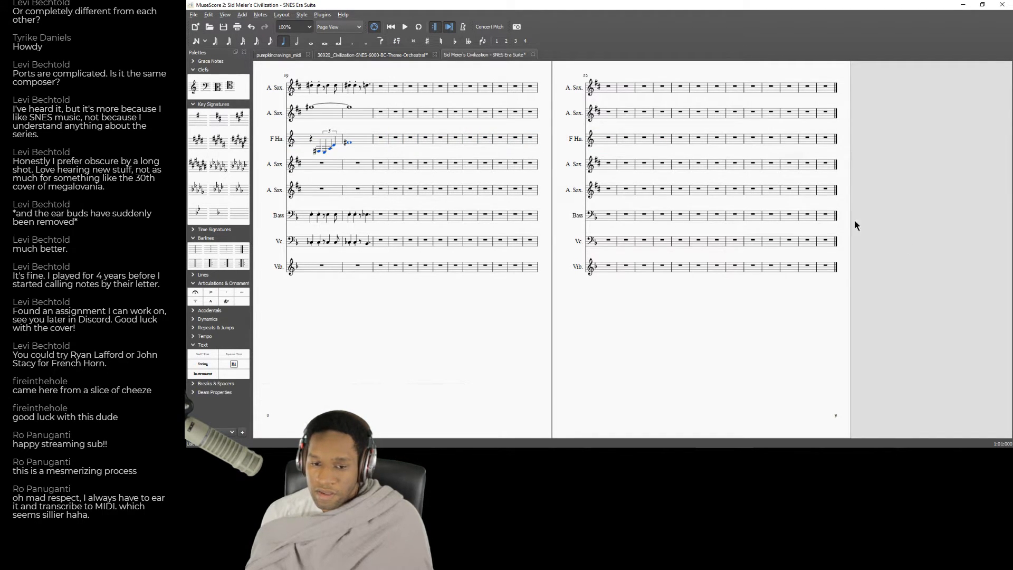
Change the Horn in F staff to bass clef from measure 1.
{"action": "left_click_drag", "start_coordinate": [329, 346], "coordinate": [722, 331]}
{"action": "left_click_drag", "start_coordinate": [264, 336], "coordinate": [637, 350]}
{"action": "left_click_drag", "start_coordinate": [366, 374], "coordinate": [631, 361]}
{"action": "left_click_drag", "start_coordinate": [259, 327], "coordinate": [681, 343]}
{"action": "left_click_drag", "start_coordinate": [396, 343], "coordinate": [992, 346]}
{"action": "left_click_drag", "start_coordinate": [484, 360], "coordinate": [815, 334]}
{"action": "left_click_drag", "start_coordinate": [562, 330], "coordinate": [578, 335]}
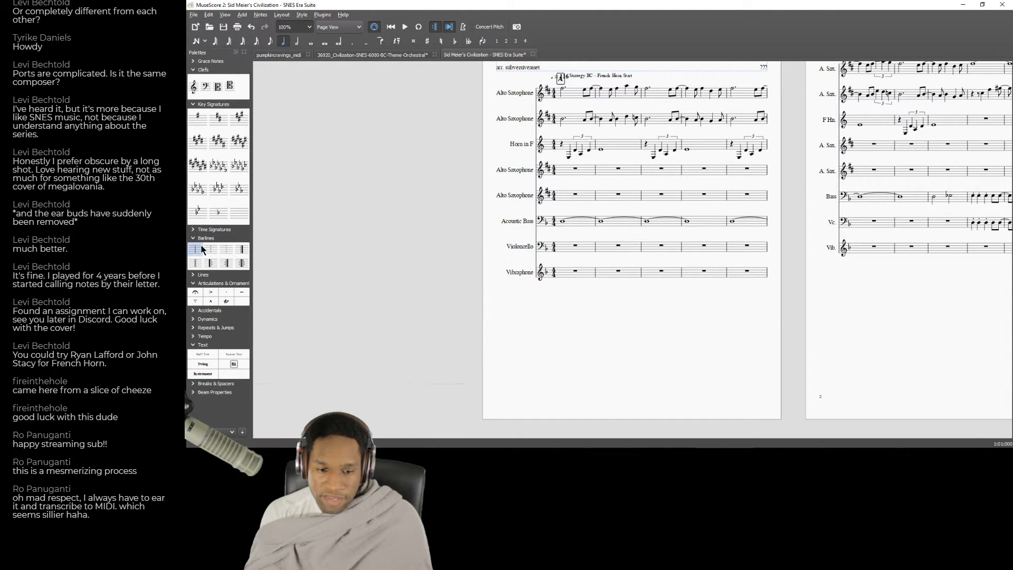
{"action": "left_click", "coordinate": [195, 68]}
{"action": "left_click", "coordinate": [195, 68]}
{"action": "left_click_drag", "start_coordinate": [205, 86], "coordinate": [557, 151]}
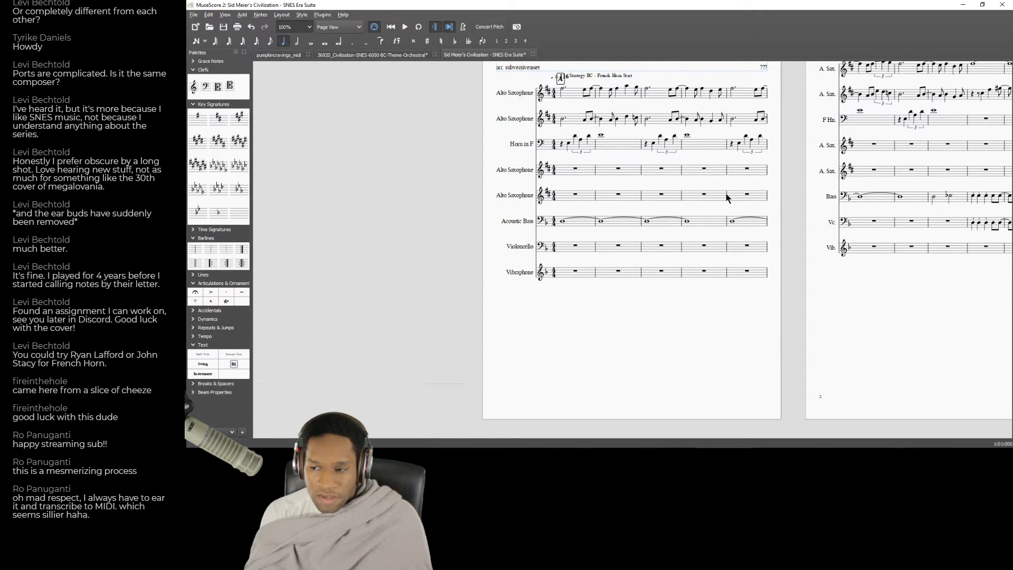
Switch to the Chrome browser and search Google for "french horn instrument range" in a new tab.
{"action": "key", "text": "alt+Tab"}
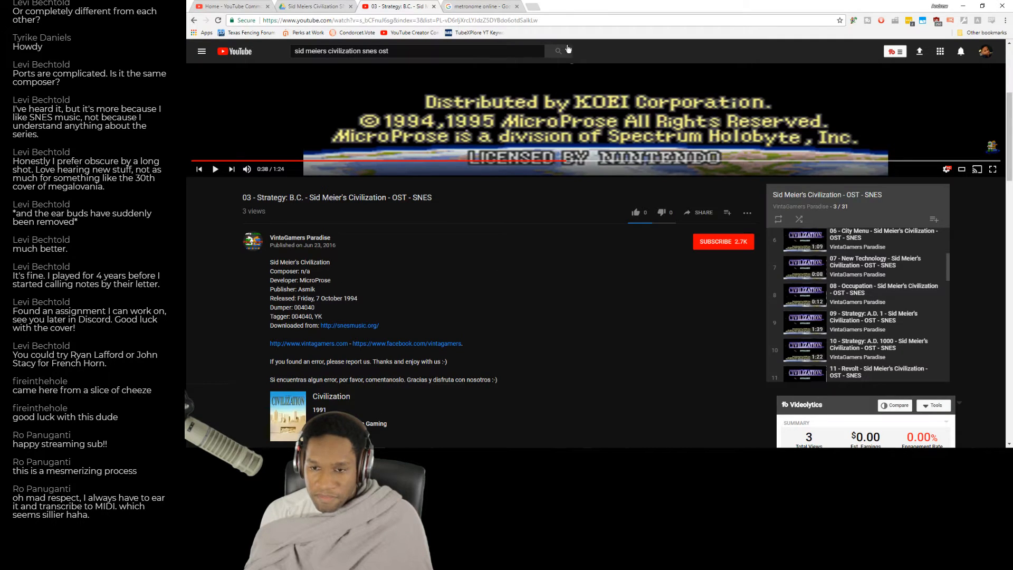
{"action": "left_click", "coordinate": [533, 6]}
{"action": "type", "text": "french horn "}
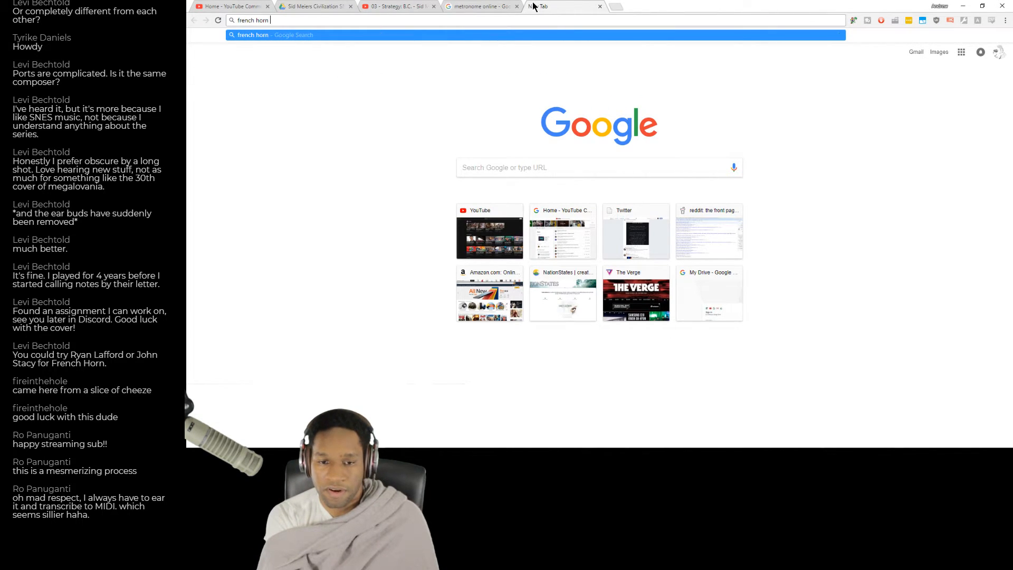
{"action": "type", "text": "notatio"}
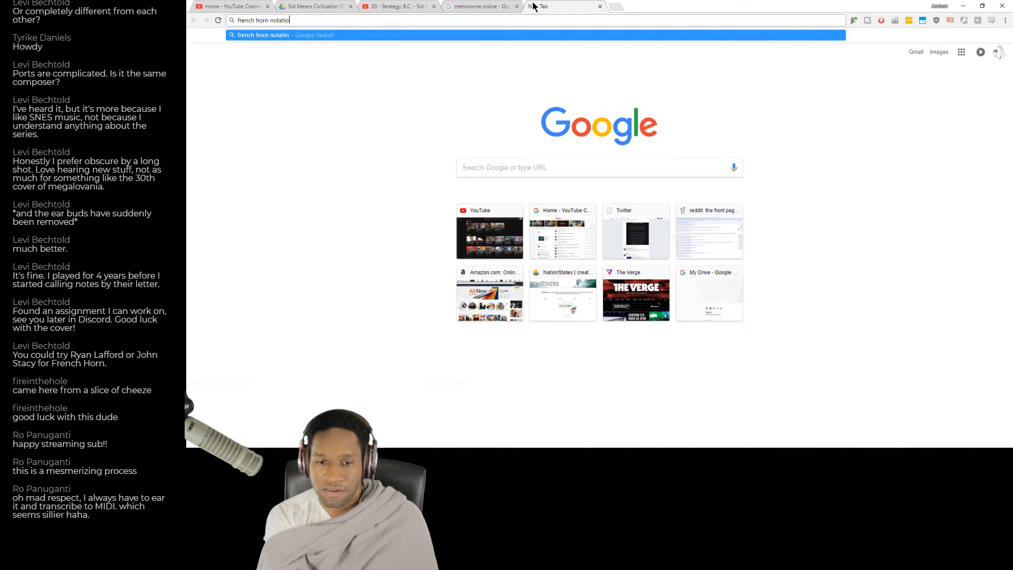
{"action": "type", "text": "instrument range"}
{"action": "key", "text": "Return"}
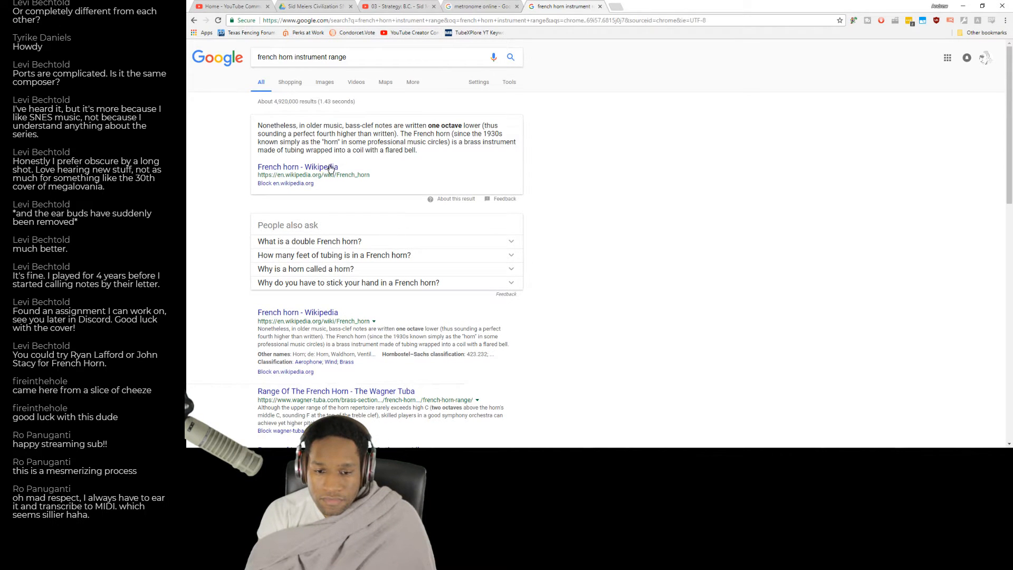
Open the French horn Wikipedia article and examine its playing range and notation information.
{"action": "left_click", "coordinate": [329, 167]}
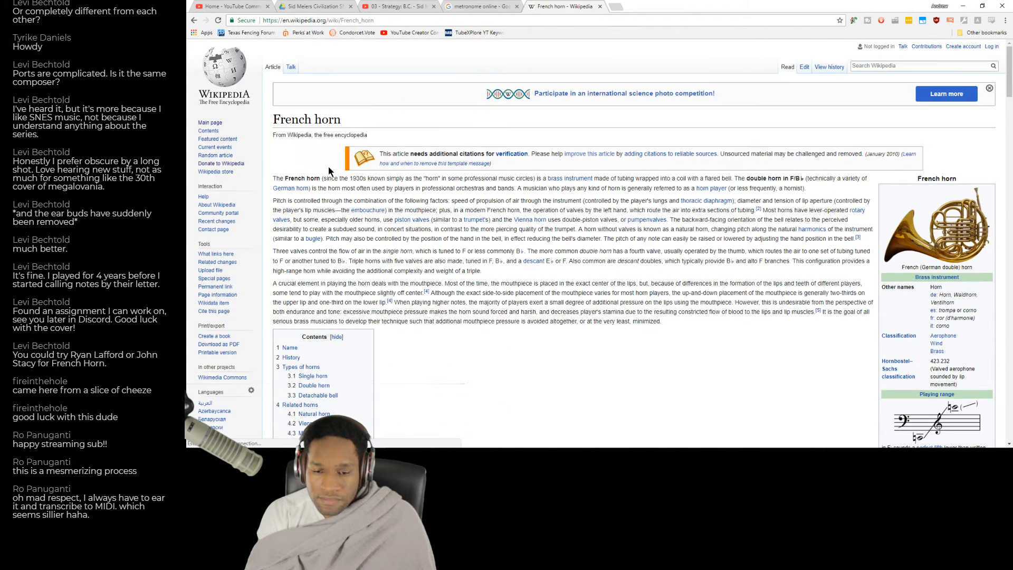
{"action": "scroll", "coordinate": [520, 177], "scroll_direction": "down", "scroll_amount": 3}
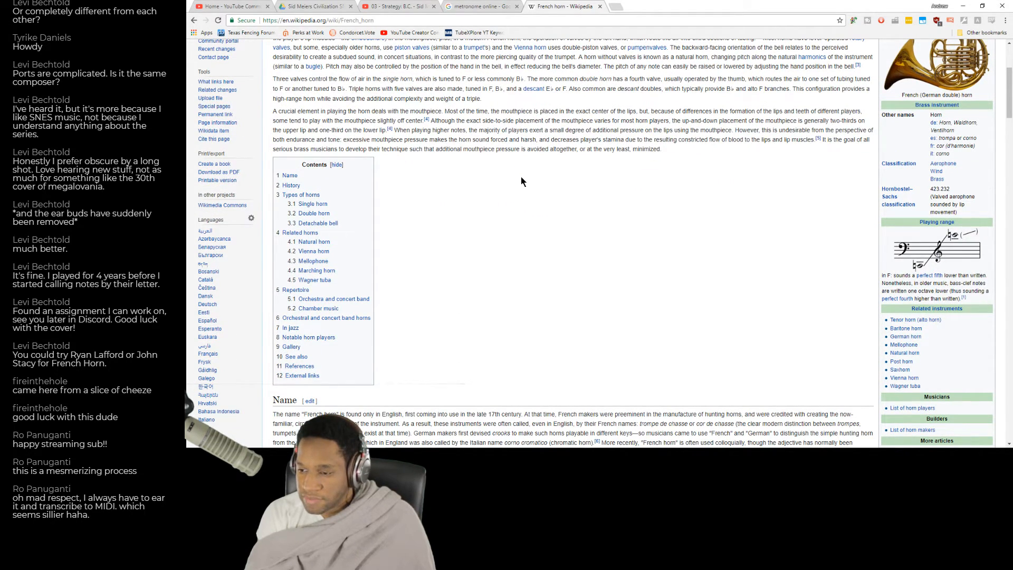
{"action": "scroll", "coordinate": [521, 181], "scroll_direction": "down", "scroll_amount": 1}
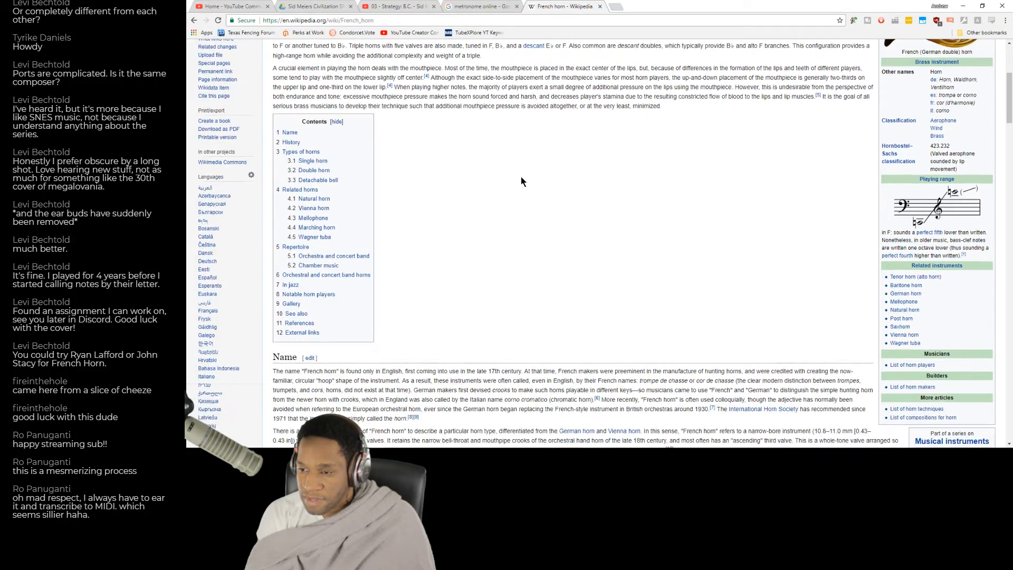
{"action": "scroll", "coordinate": [520, 181], "scroll_direction": "down", "scroll_amount": 7}
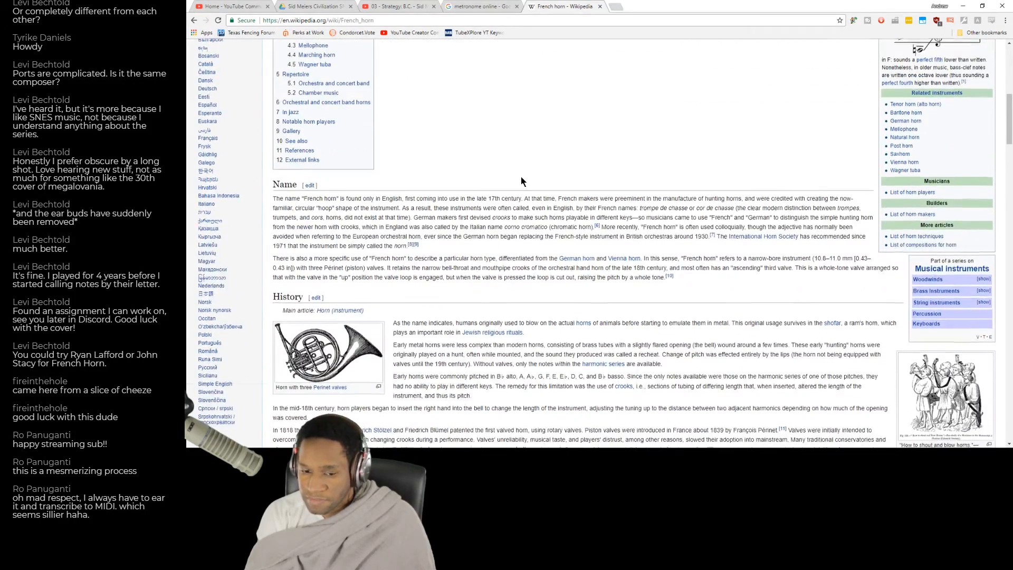
{"action": "scroll", "coordinate": [521, 180], "scroll_direction": "down", "scroll_amount": 20}
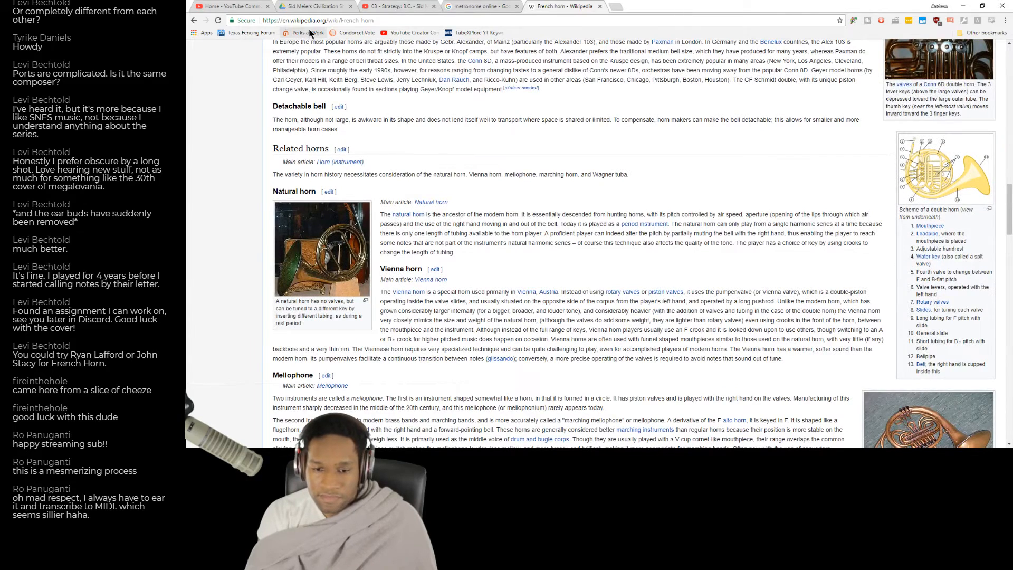
Search Google for "french horn idiomatic writing" and open the Scribd thesis on idiomatic horn writing.
{"action": "left_click", "coordinate": [325, 19]}
{"action": "type", "text": "french"}
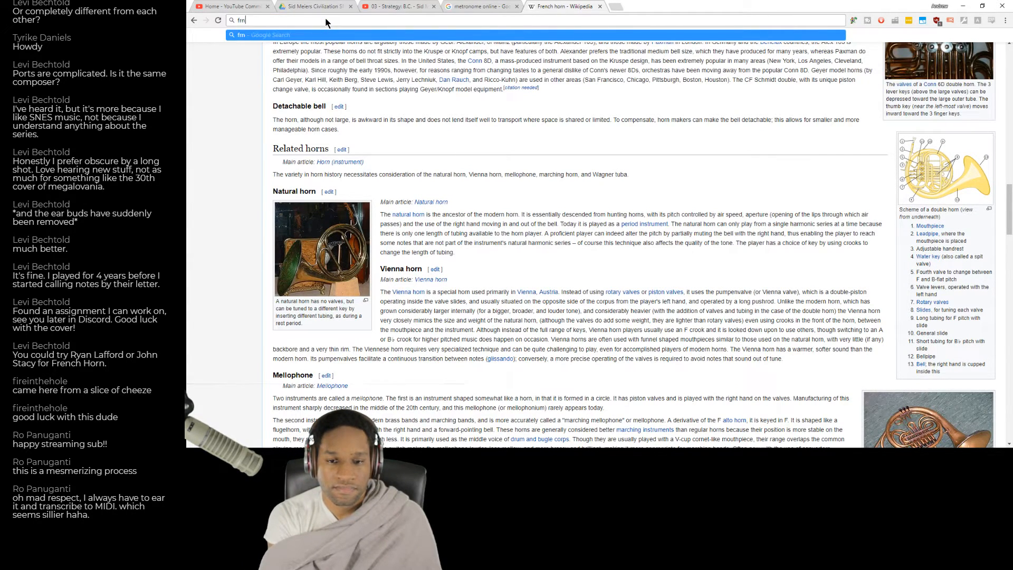
{"action": "type", "text": " horn i"}
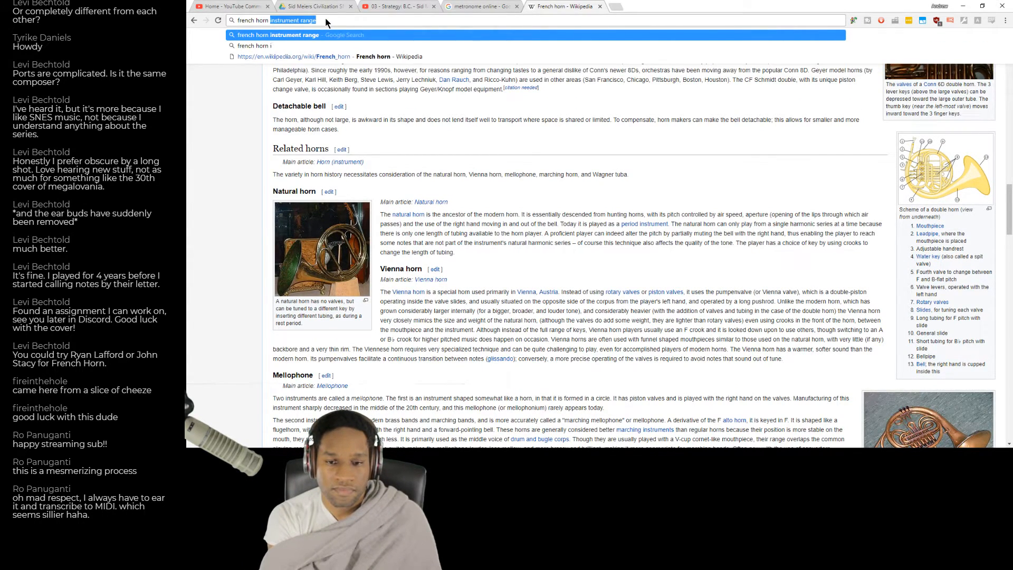
{"action": "type", "text": "diomatic wri"}
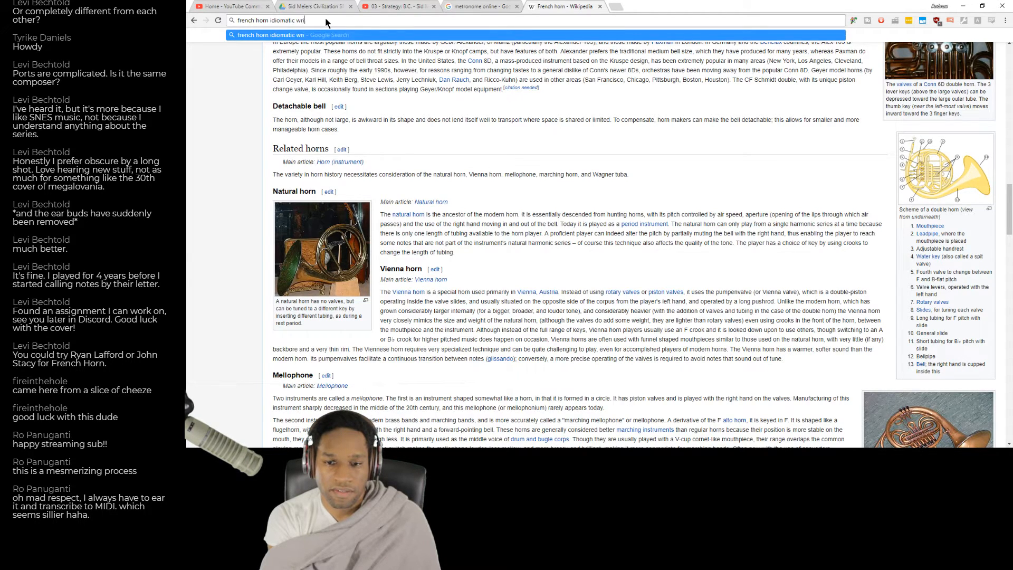
{"action": "type", "text": "ting"}
{"action": "key", "text": "Return"}
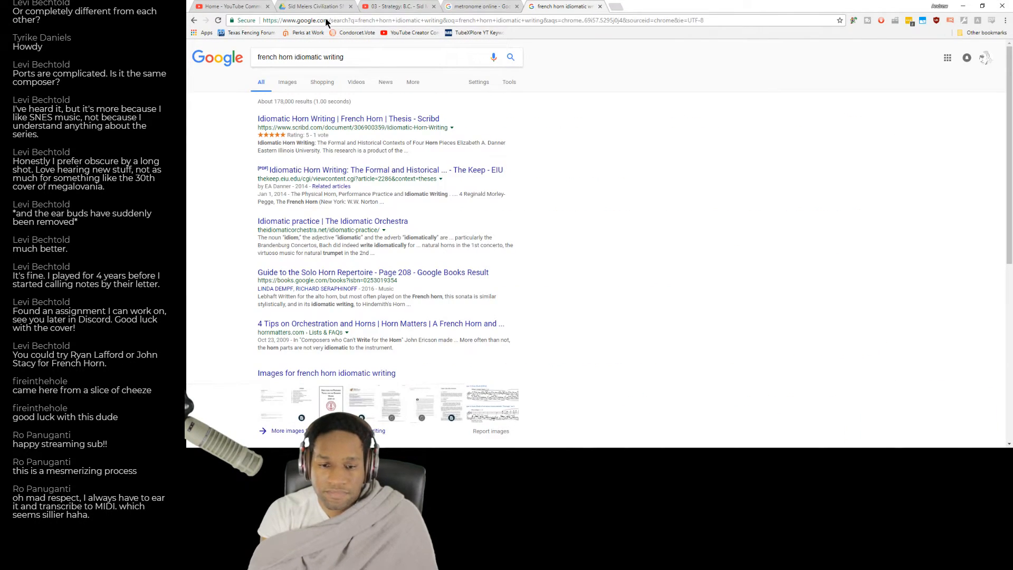
{"action": "left_click", "coordinate": [366, 121]}
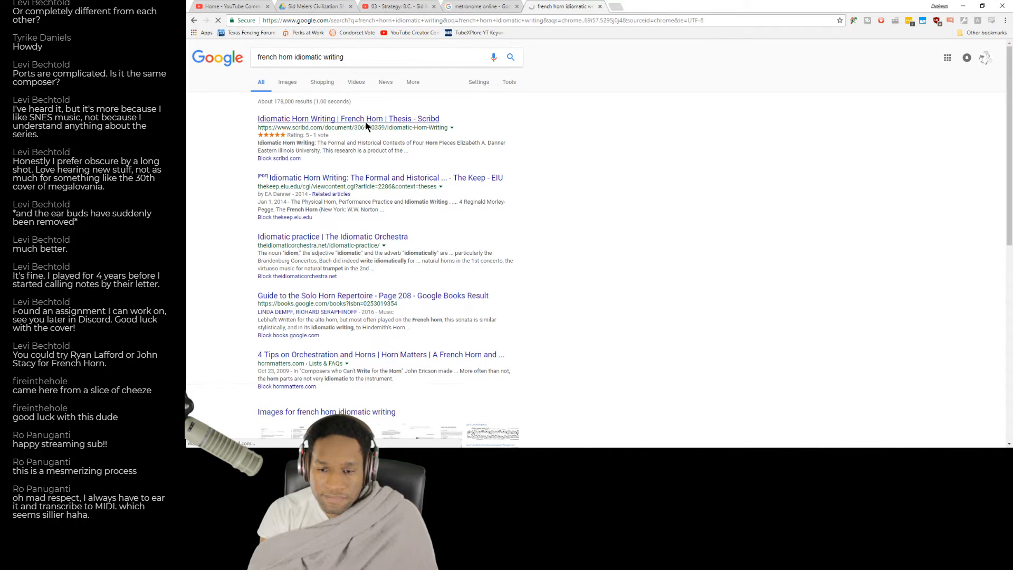
Leave the Scribd thesis, open the Horn Matters article "4 Tips on Orchestration and Horns" and examine its advice on writing horn parts.
{"action": "scroll", "coordinate": [443, 156], "scroll_direction": "down", "scroll_amount": 10}
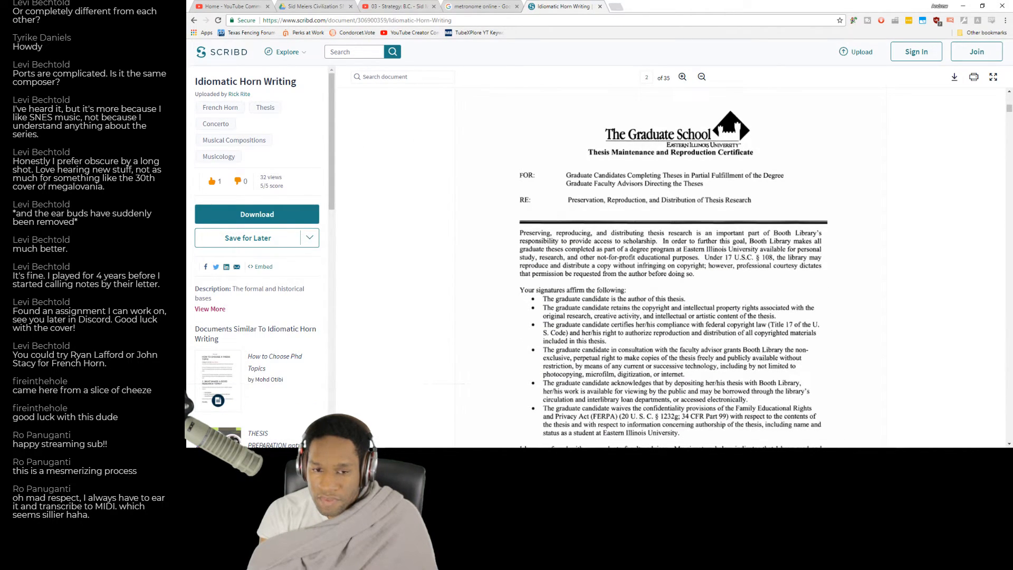
{"action": "left_click", "coordinate": [194, 21]}
{"action": "scroll", "coordinate": [384, 226], "scroll_direction": "down", "scroll_amount": 3}
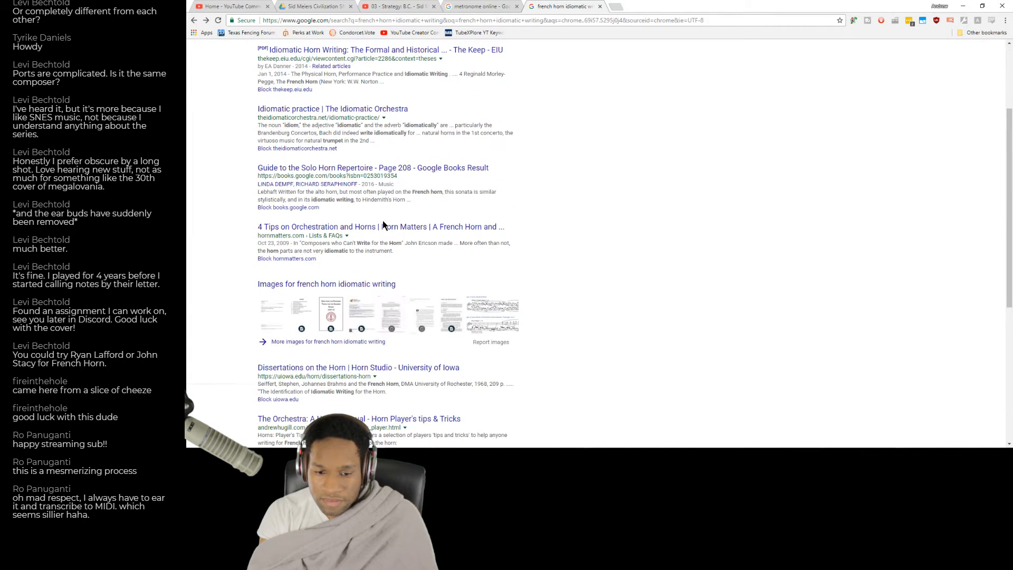
{"action": "left_click", "coordinate": [383, 225]}
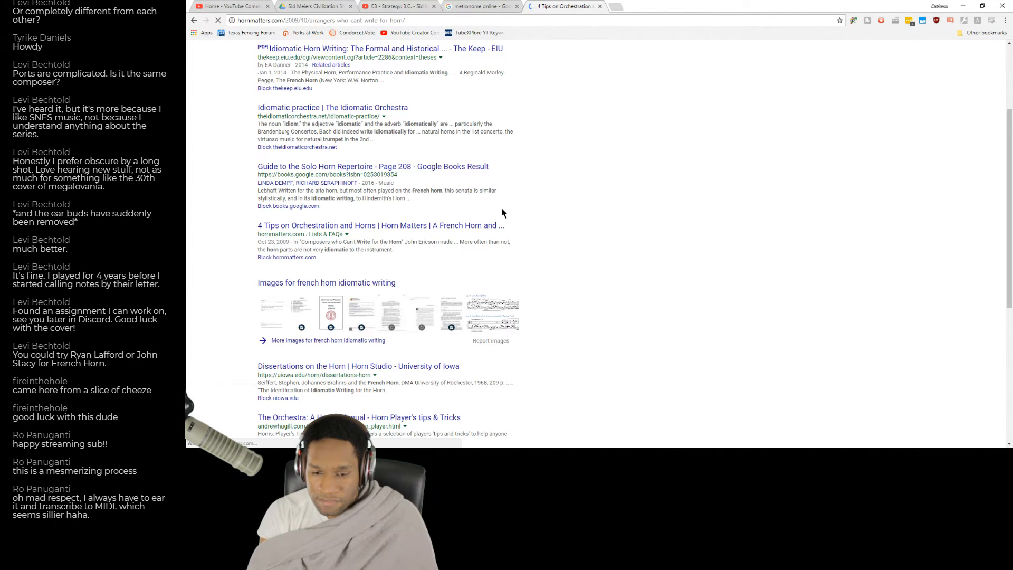
{"action": "scroll", "coordinate": [520, 198], "scroll_direction": "down", "scroll_amount": 2}
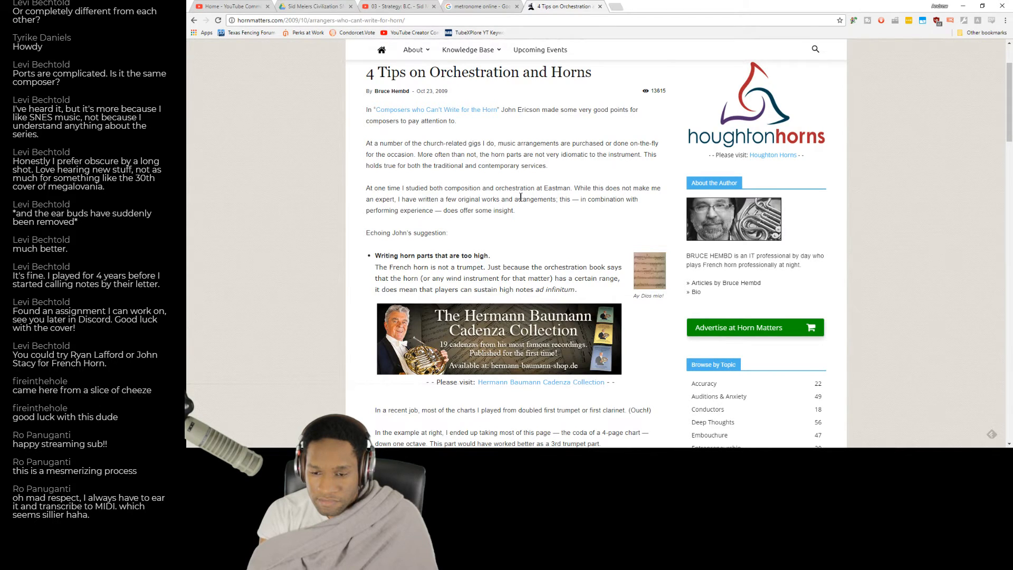
{"action": "scroll", "coordinate": [521, 197], "scroll_direction": "down", "scroll_amount": 3}
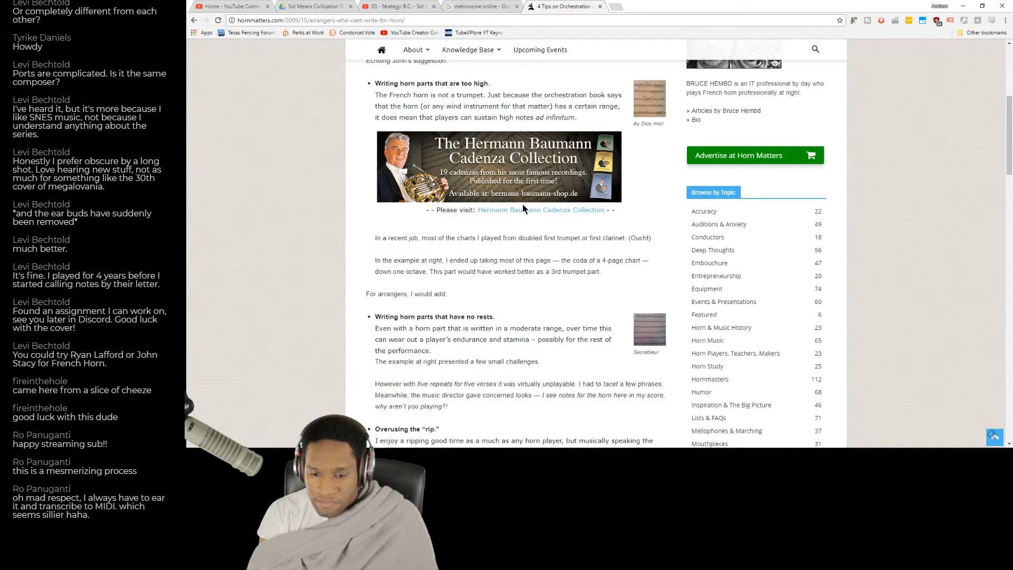
{"action": "scroll", "coordinate": [522, 203], "scroll_direction": "down", "scroll_amount": 3}
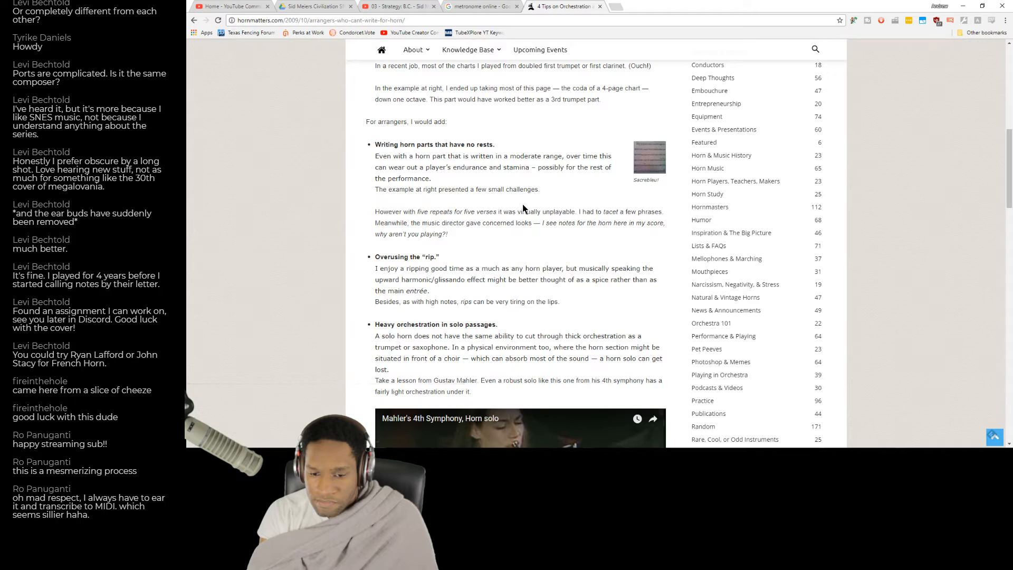
{"action": "scroll", "coordinate": [523, 208], "scroll_direction": "down", "scroll_amount": 5}
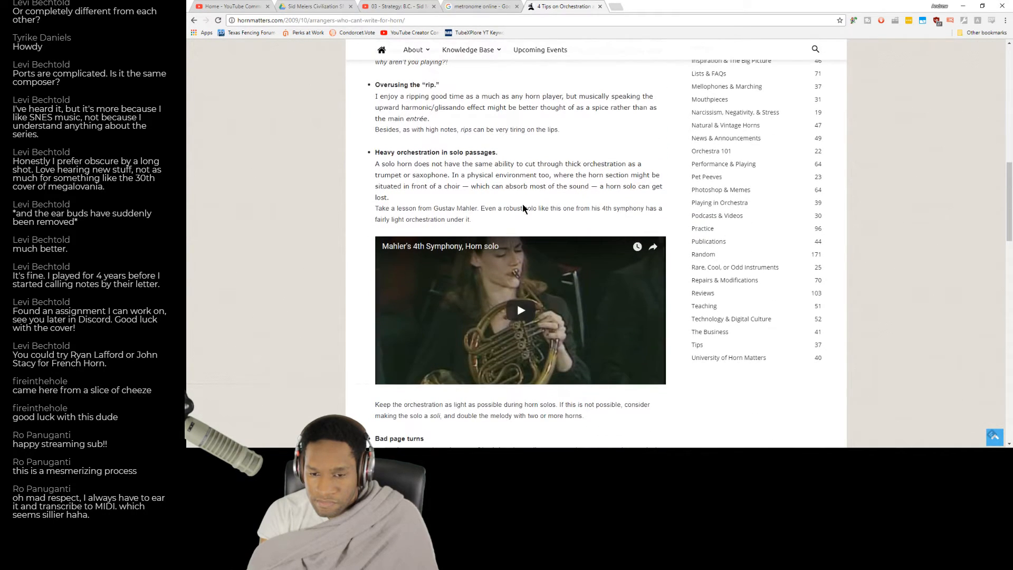
{"action": "scroll", "coordinate": [523, 207], "scroll_direction": "down", "scroll_amount": 4}
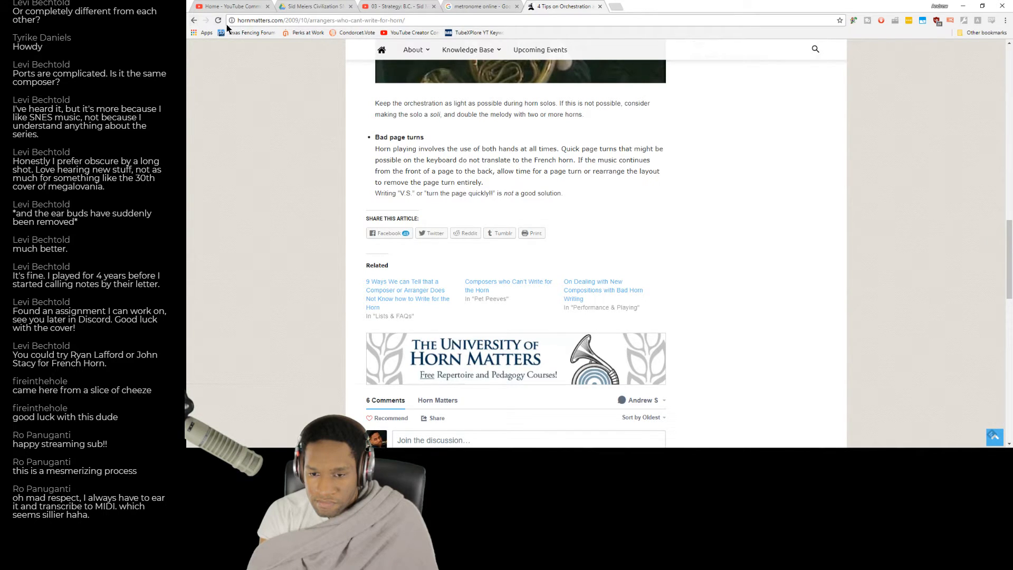
Return to the Google results, then switch to MuseScore and play the SNES Era Suite score from measure 1.
{"action": "left_click", "coordinate": [194, 23]}
{"action": "scroll", "coordinate": [528, 156], "scroll_direction": "down", "scroll_amount": 6}
{"action": "key", "text": "alt+Tab"}
{"action": "left_click", "coordinate": [586, 199]}
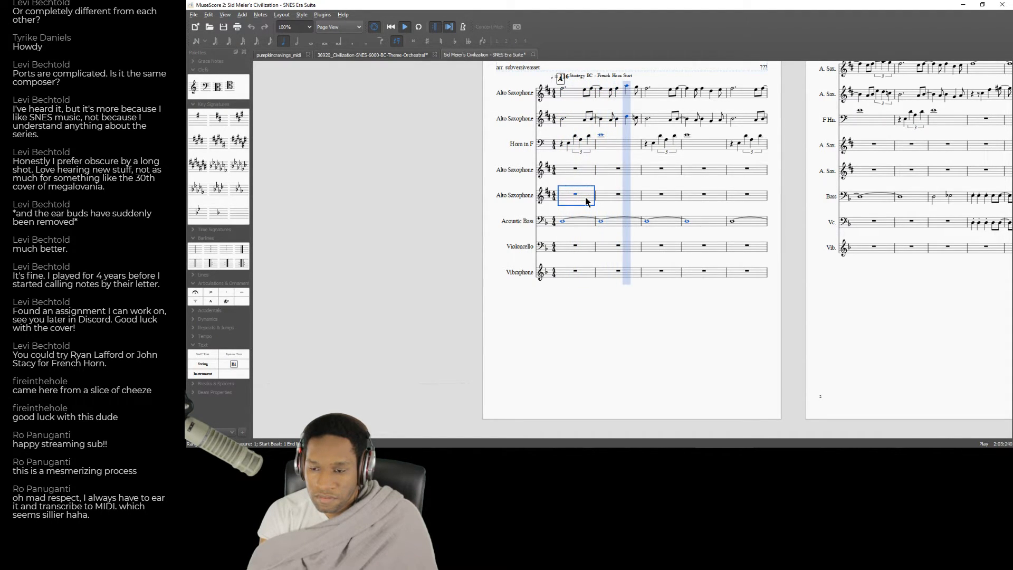
Switch to Chrome, open the VI-CONTROL thread on idiomatic writing for orchestra and examine its mentions of "horn".
{"action": "key", "text": "alt+Tab"}
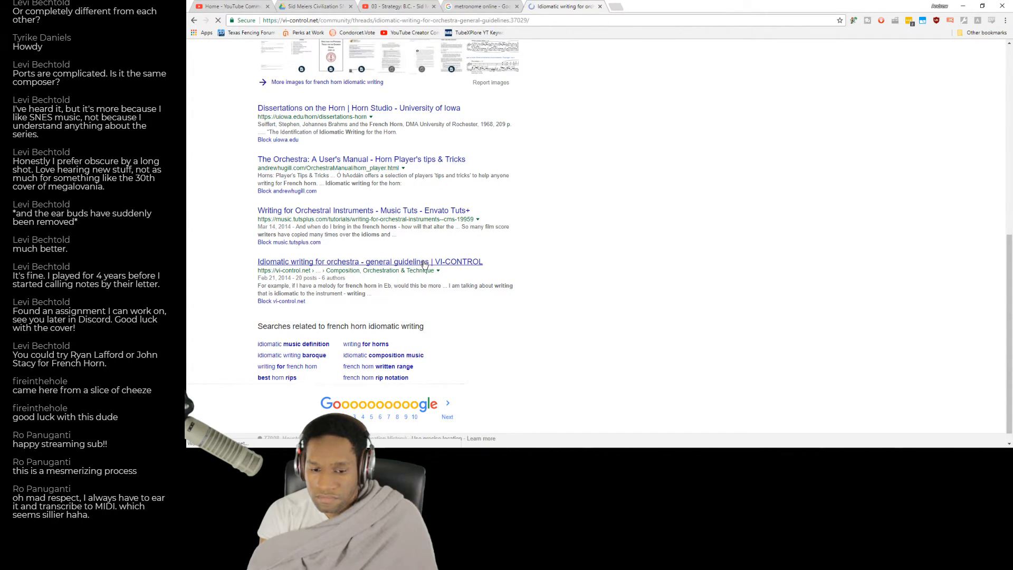
{"action": "scroll", "coordinate": [508, 277], "scroll_direction": "down", "scroll_amount": 5}
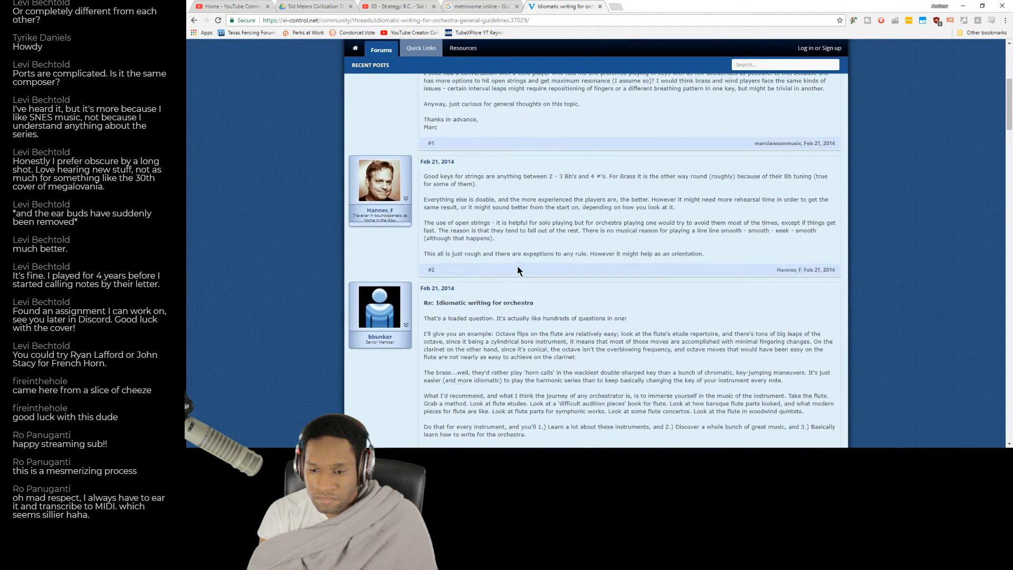
{"action": "scroll", "coordinate": [536, 249], "scroll_direction": "down", "scroll_amount": 1}
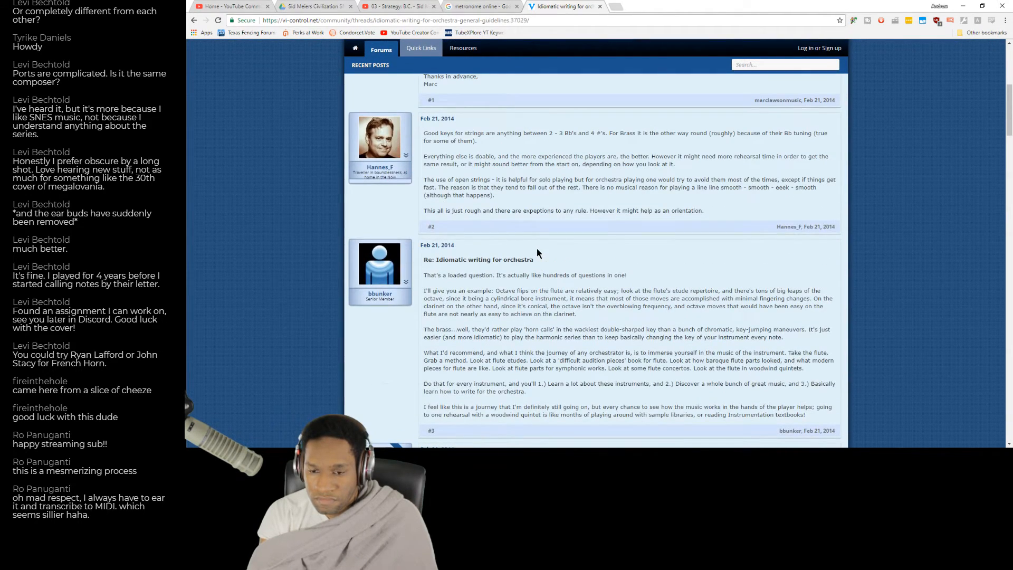
{"action": "key", "text": "ctrl+f"}
{"action": "type", "text": "horn"}
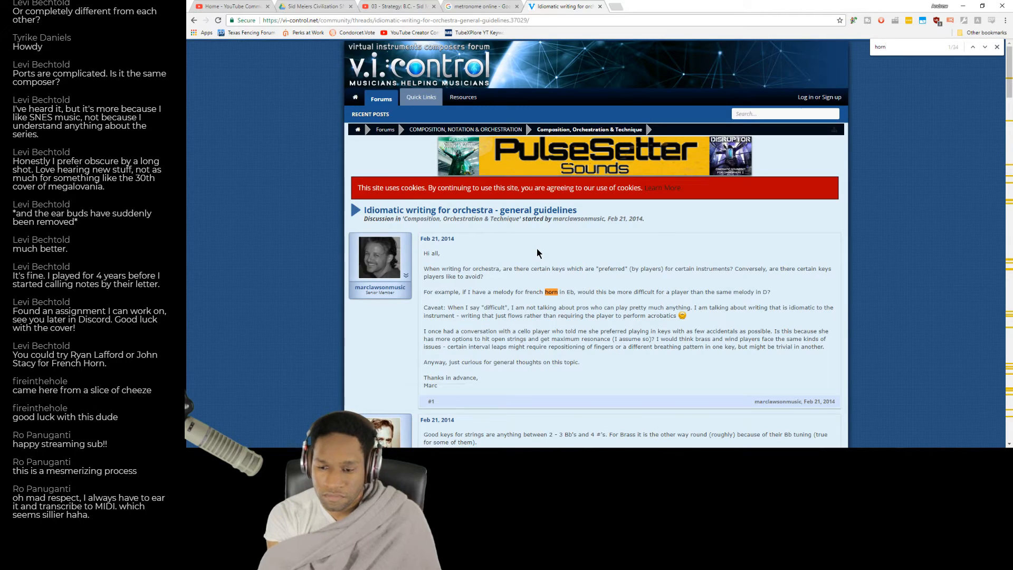
{"action": "key", "text": "Return"}
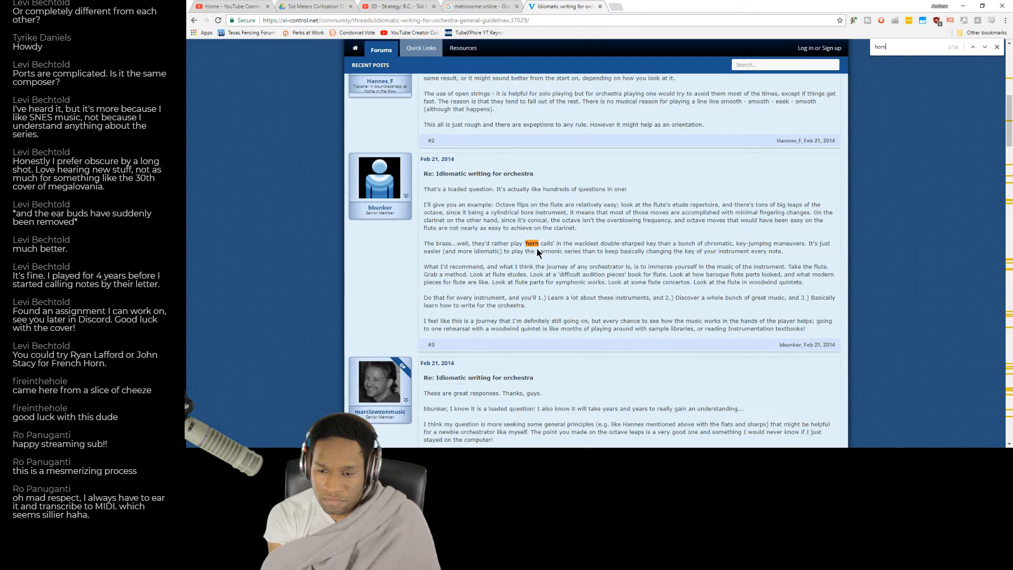
{"action": "key", "text": "Return"}
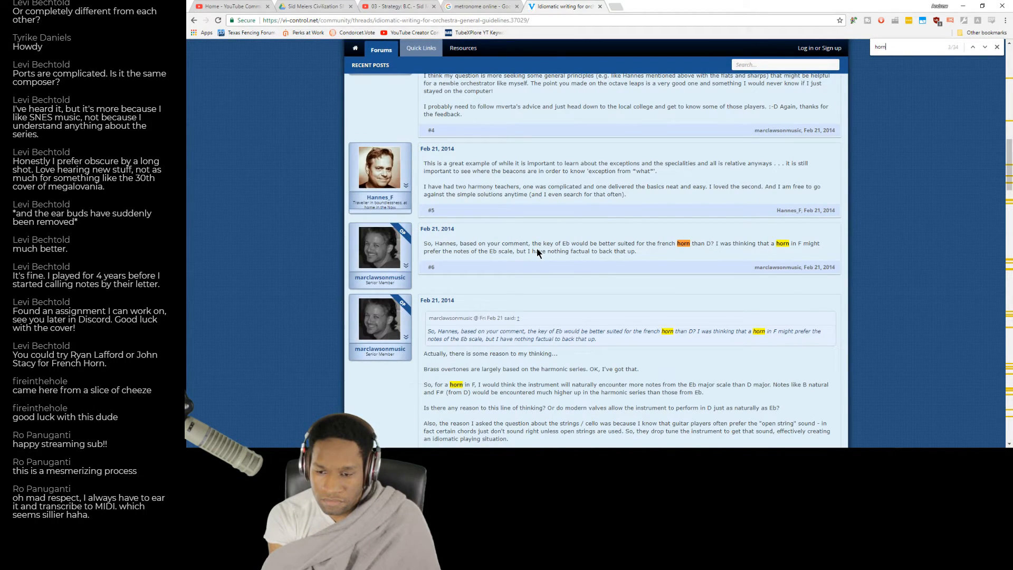
{"action": "key", "text": "Return"}
{"action": "key", "text": "Return"}
Go back to the french horn idiomatic writing search results and look through them while checking the playing score in MuseScore.
{"action": "left_click", "coordinate": [194, 21]}
{"action": "scroll", "coordinate": [535, 137], "scroll_direction": "down", "scroll_amount": 8}
{"action": "scroll", "coordinate": [559, 138], "scroll_direction": "up", "scroll_amount": 1}
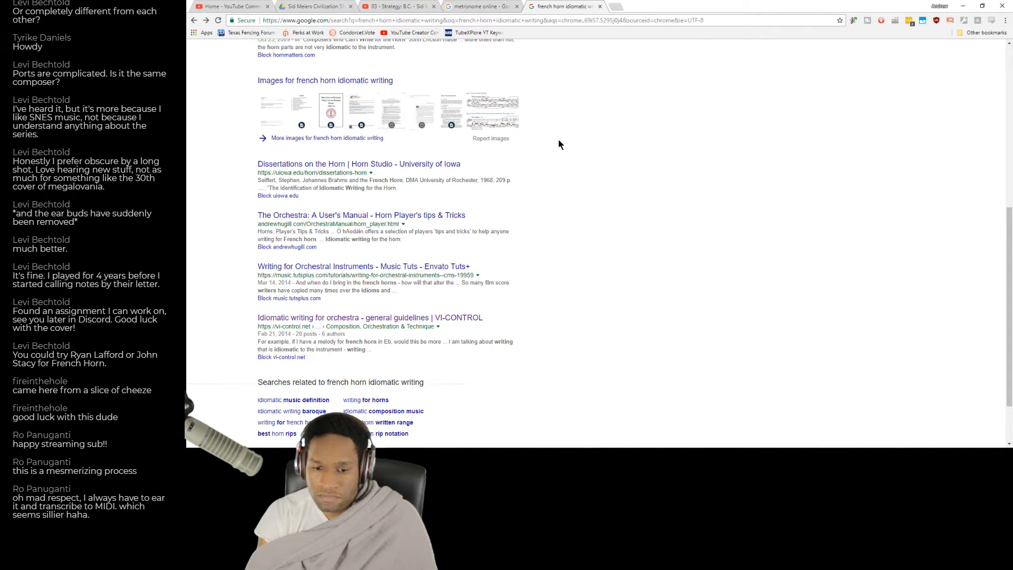
{"action": "key", "text": "alt+Tab"}
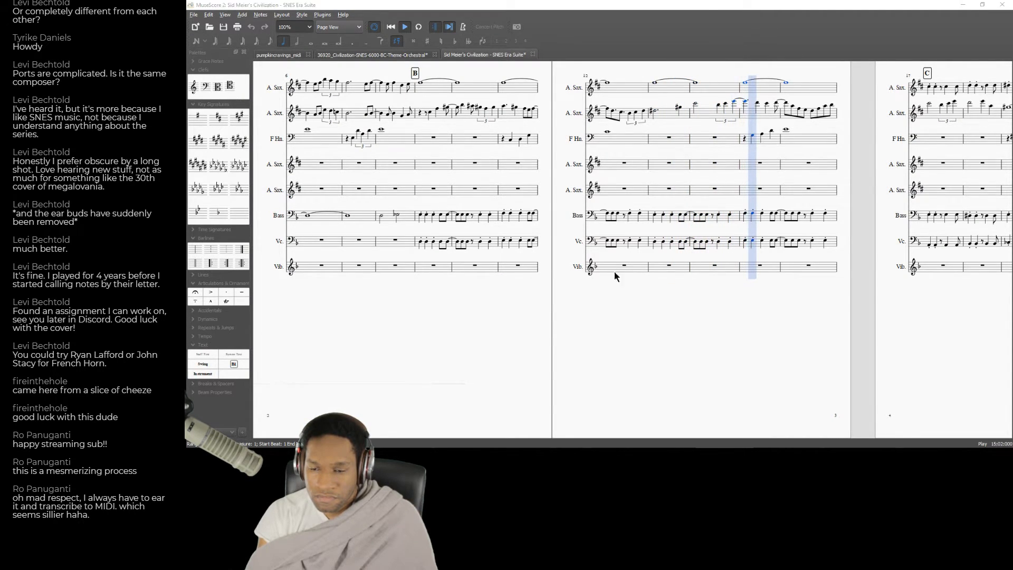
{"action": "key", "text": "alt+Tab"}
{"action": "scroll", "coordinate": [466, 103], "scroll_direction": "up", "scroll_amount": 6}
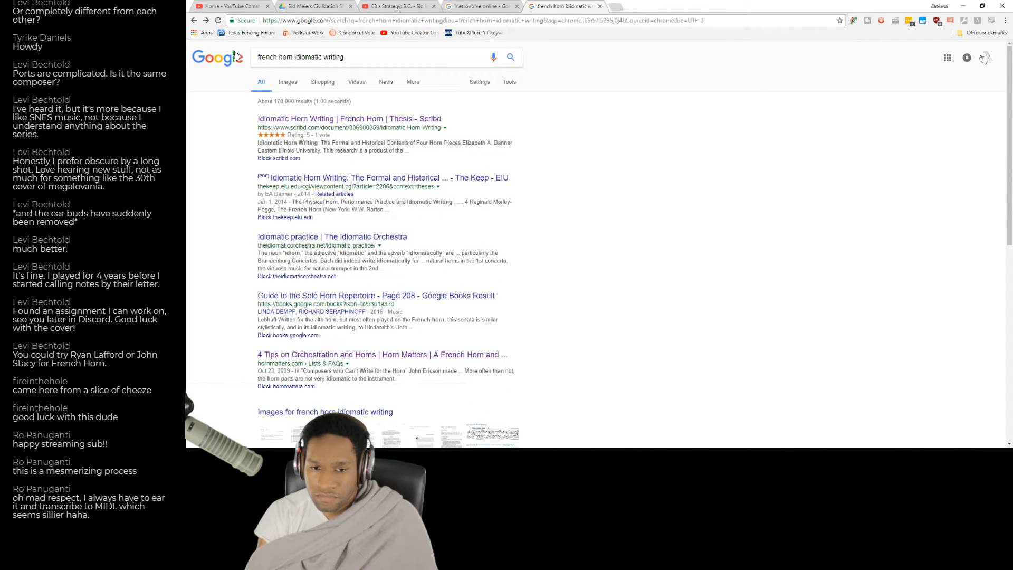
{"action": "key", "text": "alt+Tab"}
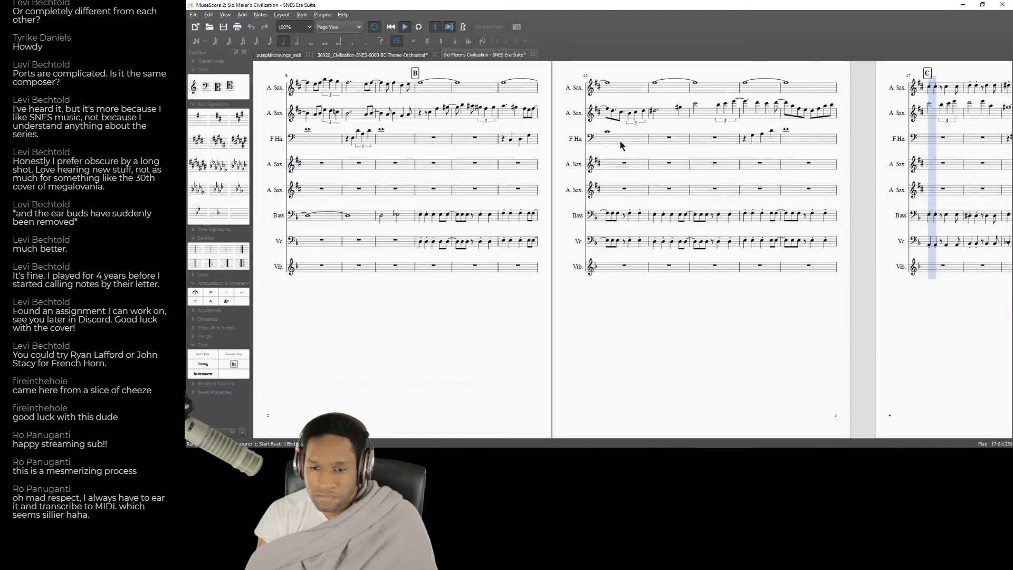
{"action": "key", "text": "alt+Tab"}
{"action": "scroll", "coordinate": [590, 158], "scroll_direction": "down", "scroll_amount": 5}
Switch to MuseScore and stop the score's playback.
{"action": "key", "text": "alt+Tab"}
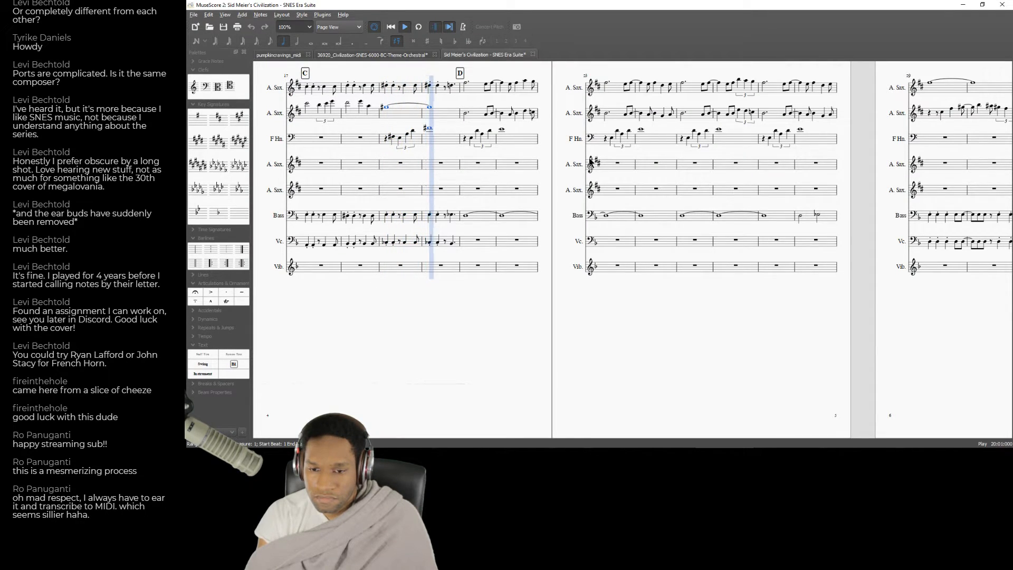
{"action": "key", "text": "alt+Tab"}
{"action": "key", "text": "alt+Tab"}
{"action": "key", "text": "space"}
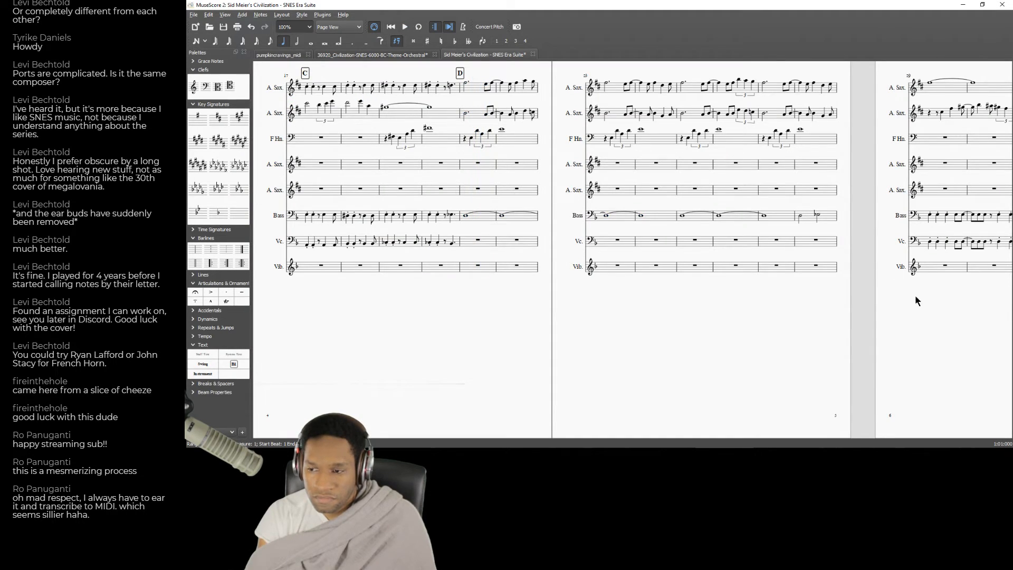
Try to lower the Horn in F part by an octave from measure 1 through measure 40.
{"action": "scroll", "coordinate": [916, 296], "scroll_direction": "down", "scroll_amount": 5}
{"action": "scroll", "coordinate": [492, 312], "scroll_direction": "down", "scroll_amount": 5}
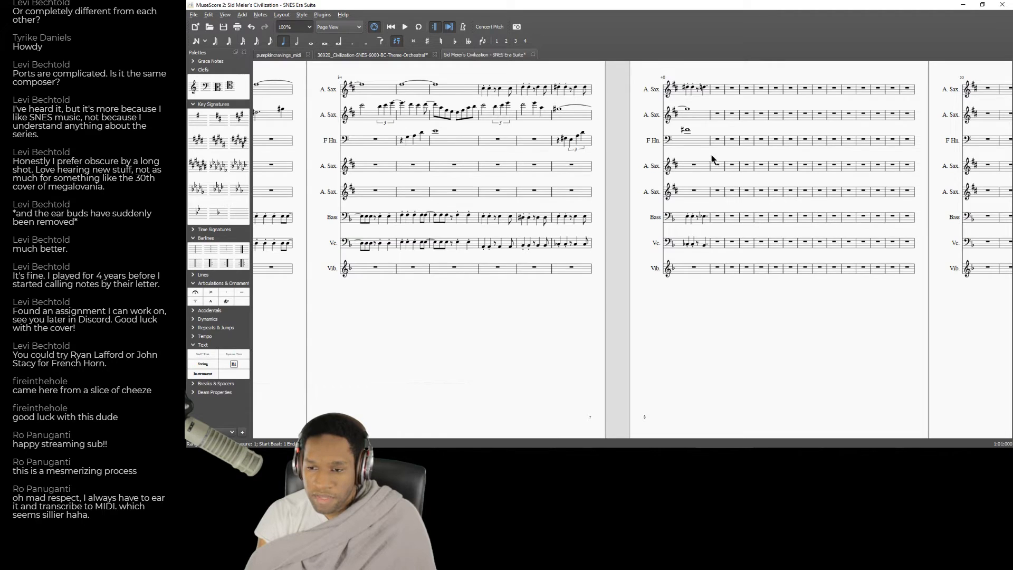
{"action": "left_click", "coordinate": [697, 148]}
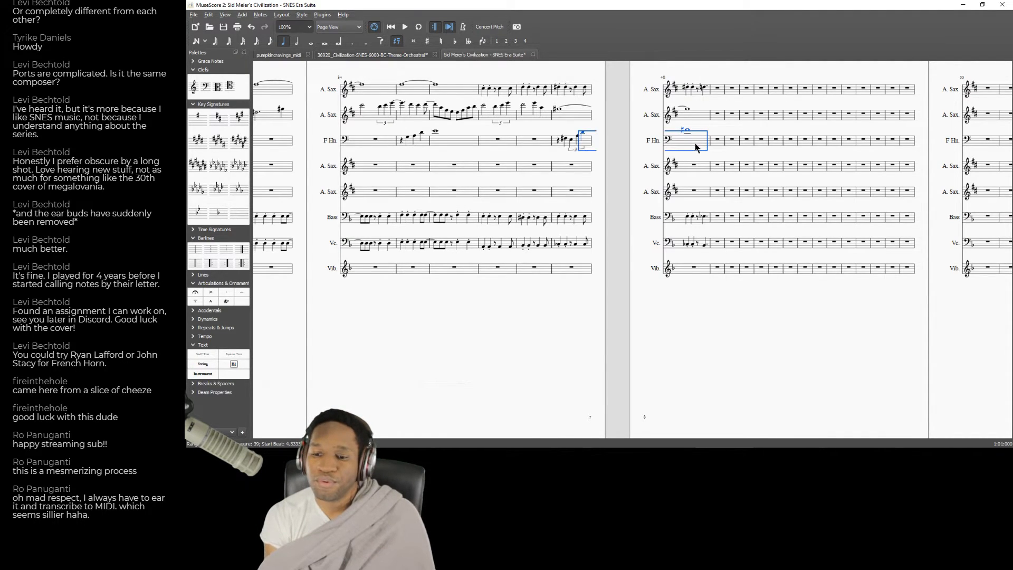
{"action": "key", "text": "ctrl+shift+Home"}
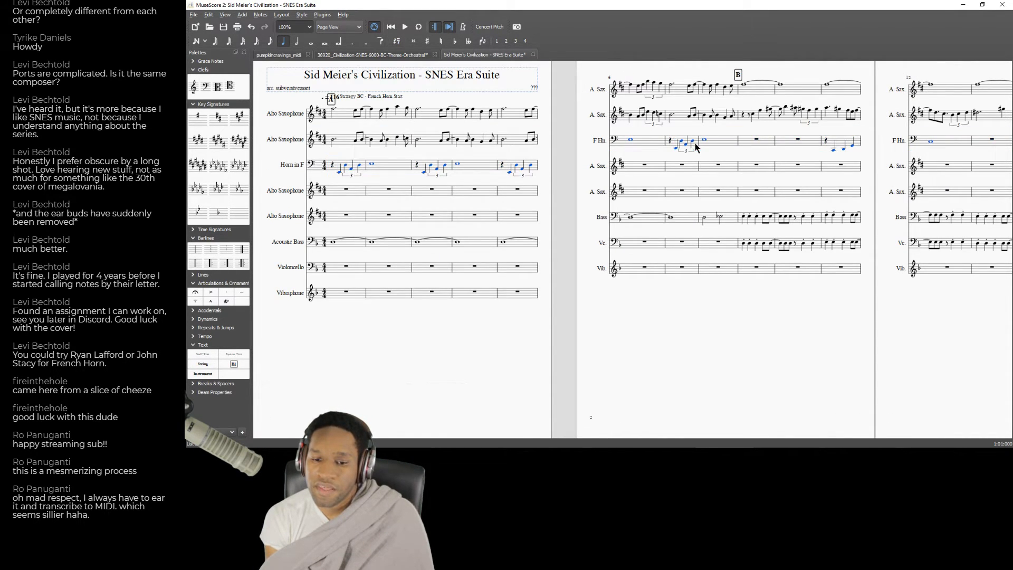
{"action": "left_click", "coordinate": [612, 164]}
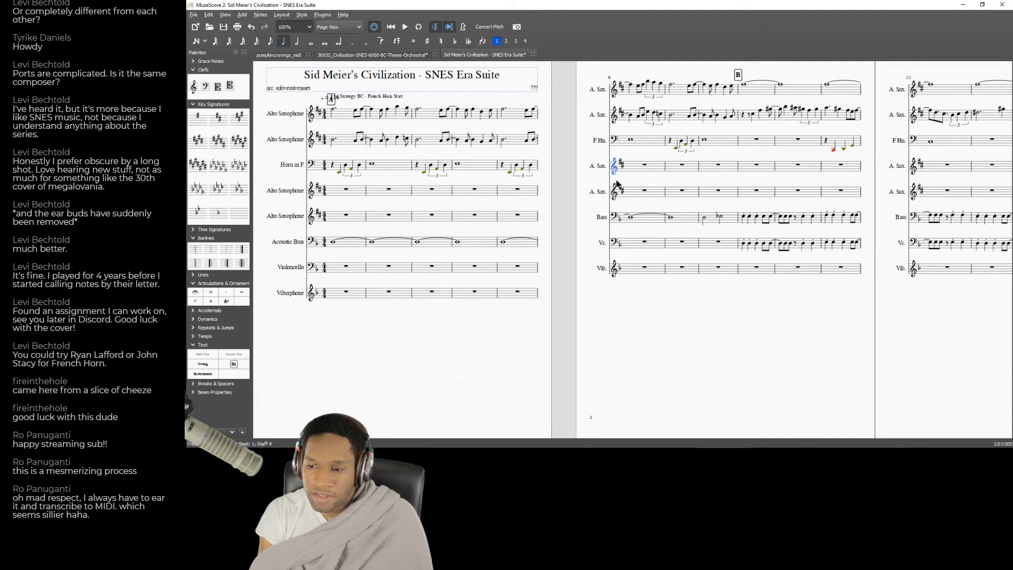
{"action": "key", "text": "ctrl+z"}
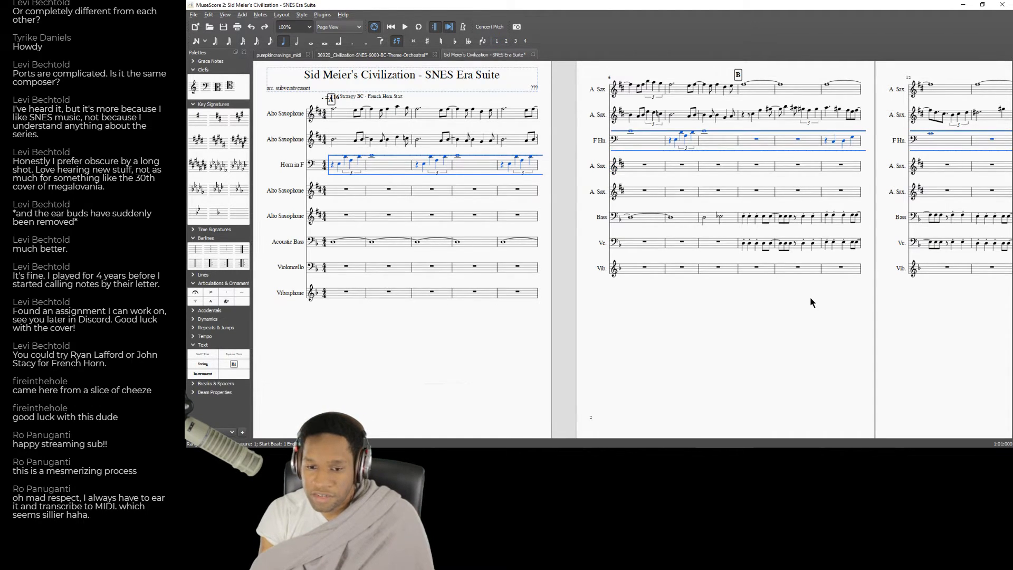
Add a system text above the first note of measure 21 in the first Alto Saxophone staff, at rehearsal mark D.
{"action": "scroll", "coordinate": [811, 303], "scroll_direction": "right", "scroll_amount": 15}
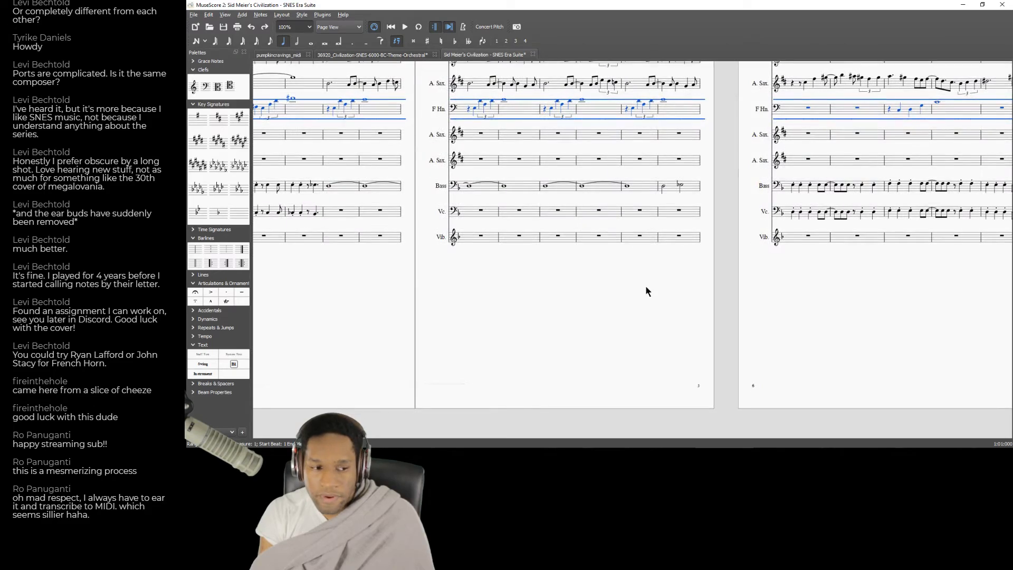
{"action": "scroll", "coordinate": [648, 291], "scroll_direction": "right", "scroll_amount": 8}
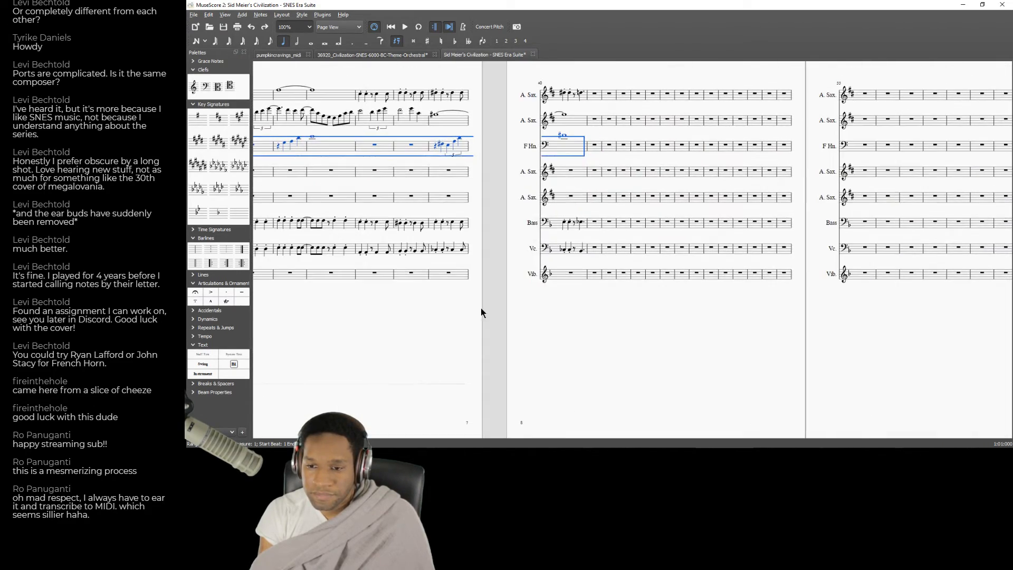
{"action": "scroll", "coordinate": [479, 313], "scroll_direction": "left", "scroll_amount": 12}
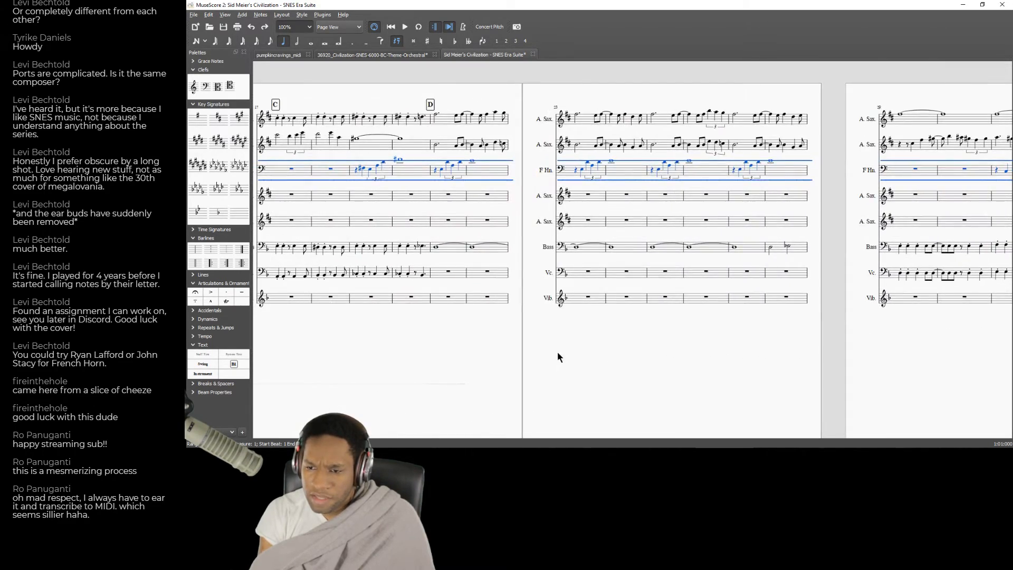
{"action": "left_click_drag", "start_coordinate": [557, 352], "coordinate": [648, 350]}
{"action": "left_click", "coordinate": [542, 117]}
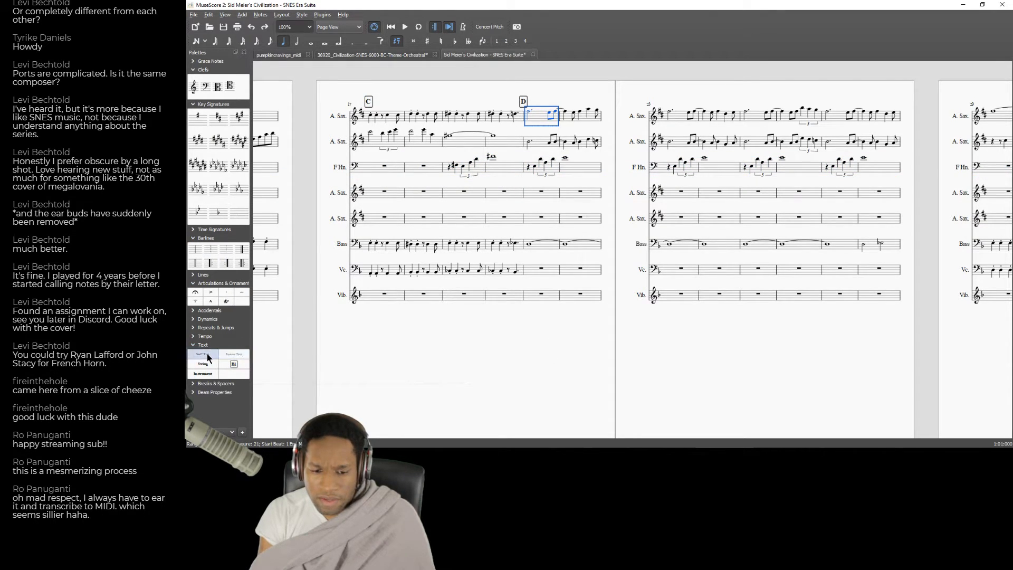
{"action": "double_click", "coordinate": [230, 358]}
{"action": "key", "text": "ctrl+z"}
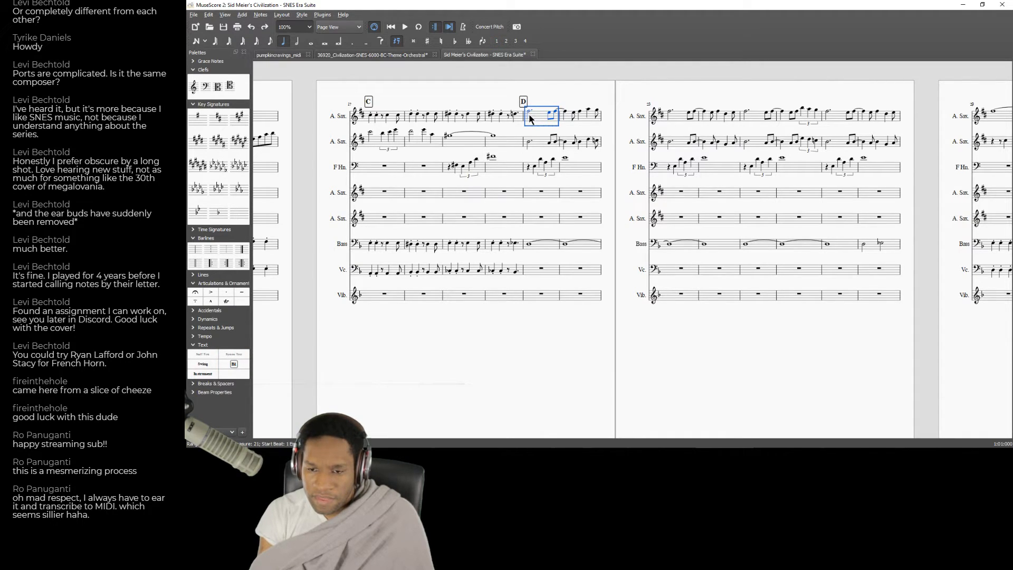
{"action": "left_click", "coordinate": [529, 113]}
{"action": "double_click", "coordinate": [235, 357]}
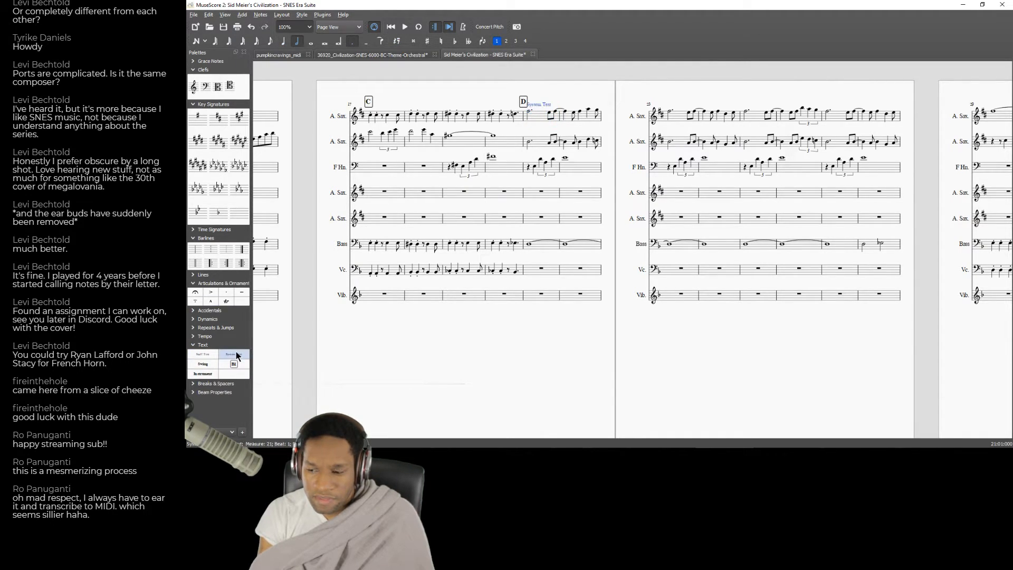
Replace the placeholder wording of the system text at rehearsal mark D with "Variations".
{"action": "double_click", "coordinate": [547, 106]}
{"action": "key", "text": "BackSpace"}
{"action": "key", "text": "BackSpace"}
{"action": "key", "text": "BackSpace"}
{"action": "key", "text": "BackSpace"}
{"action": "key", "text": "BackSpace"}
{"action": "key", "text": "BackSpace"}
{"action": "key", "text": "BackSpace"}
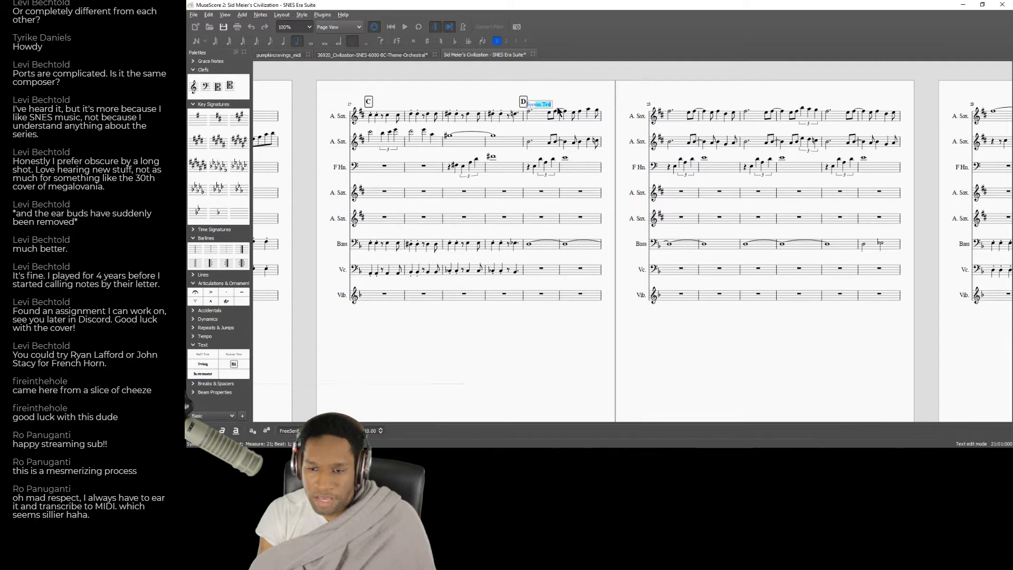
{"action": "key", "text": "BackSpace"}
{"action": "key", "text": "BackSpace"}
{"action": "key", "text": "BackSpace"}
{"action": "key", "text": "BackSpace"}
{"action": "type", "text": "Variations"}
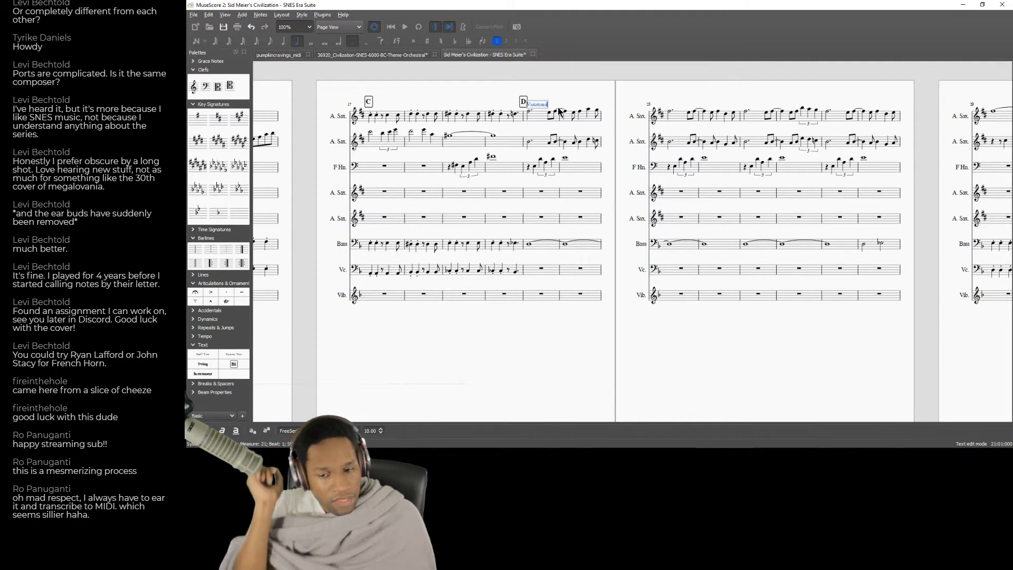
Finish the text edit and play the score from measures 20 and 21 to hear the section at rehearsal mark D.
{"action": "key", "text": "Escape"}
{"action": "left_click", "coordinate": [492, 195]}
{"action": "key", "text": "space"}
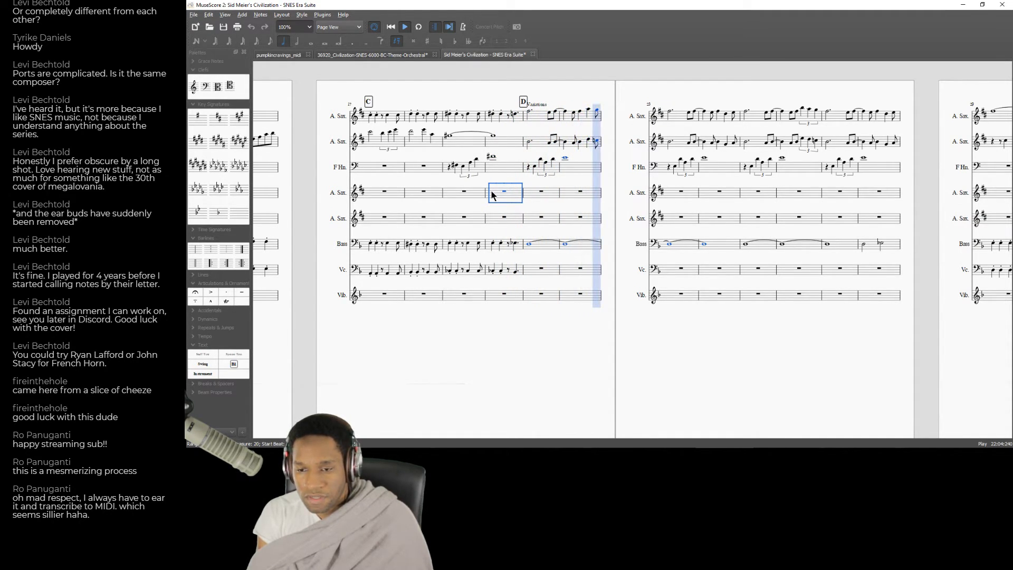
{"action": "key", "text": "space"}
{"action": "left_click", "coordinate": [543, 148]}
{"action": "key", "text": "space"}
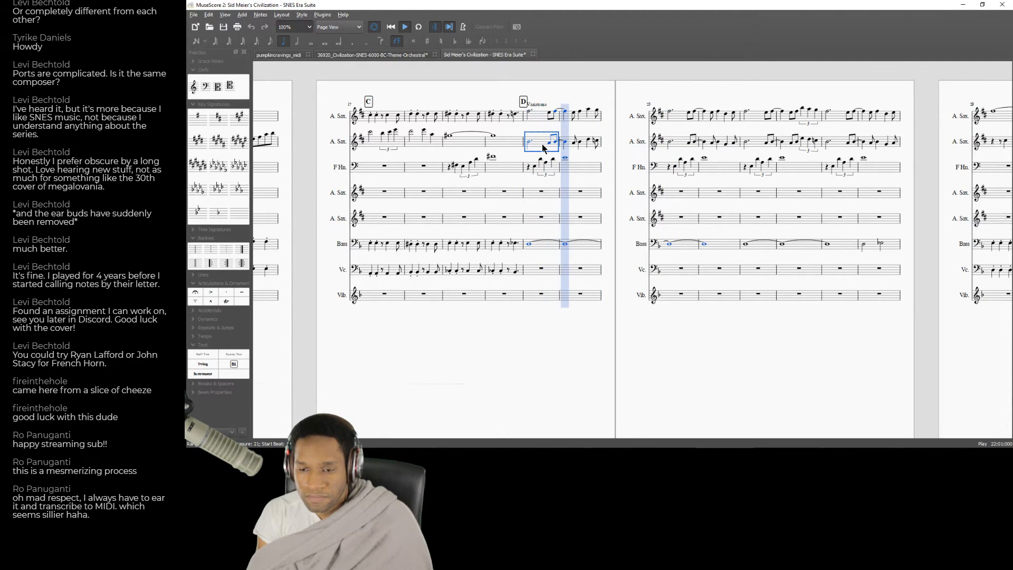
{"action": "key", "text": "space"}
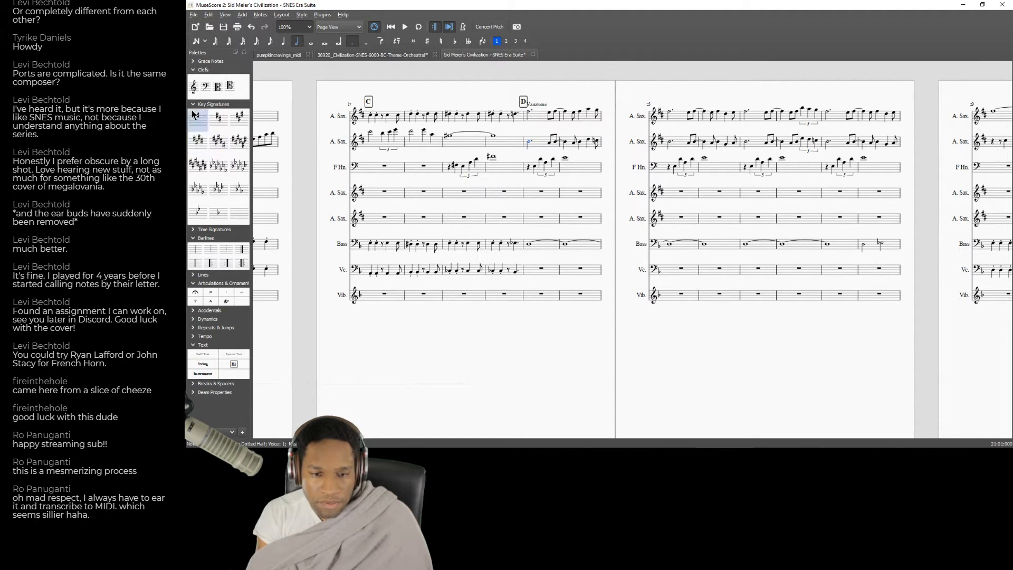
Add acciaccatura grace notes before the first note of measure 21 in the second Alto Saxophone staff, adjust their pitch and play the passage.
{"action": "left_click", "coordinate": [193, 61]}
{"action": "double_click", "coordinate": [194, 73]}
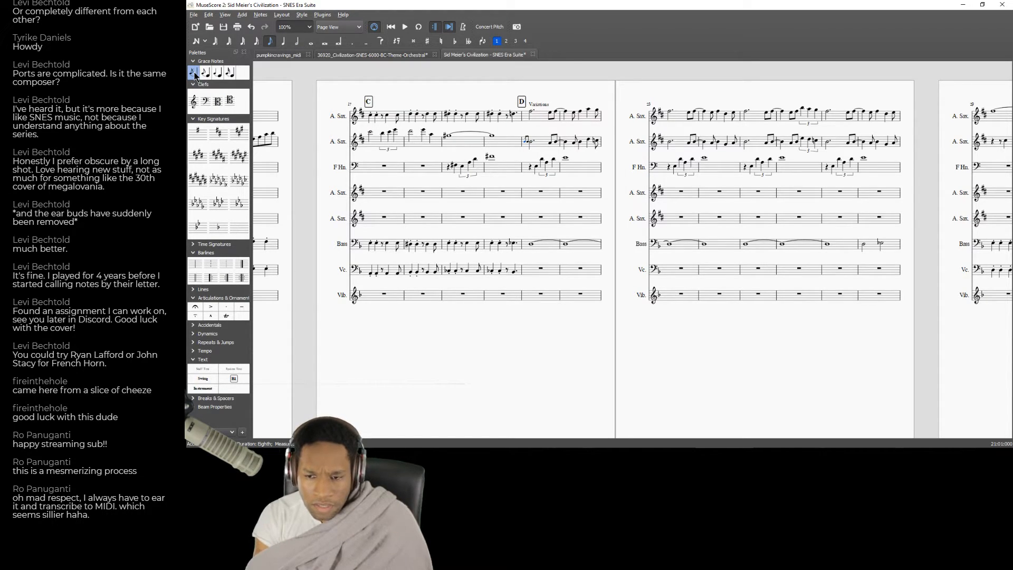
{"action": "double_click", "coordinate": [194, 73]}
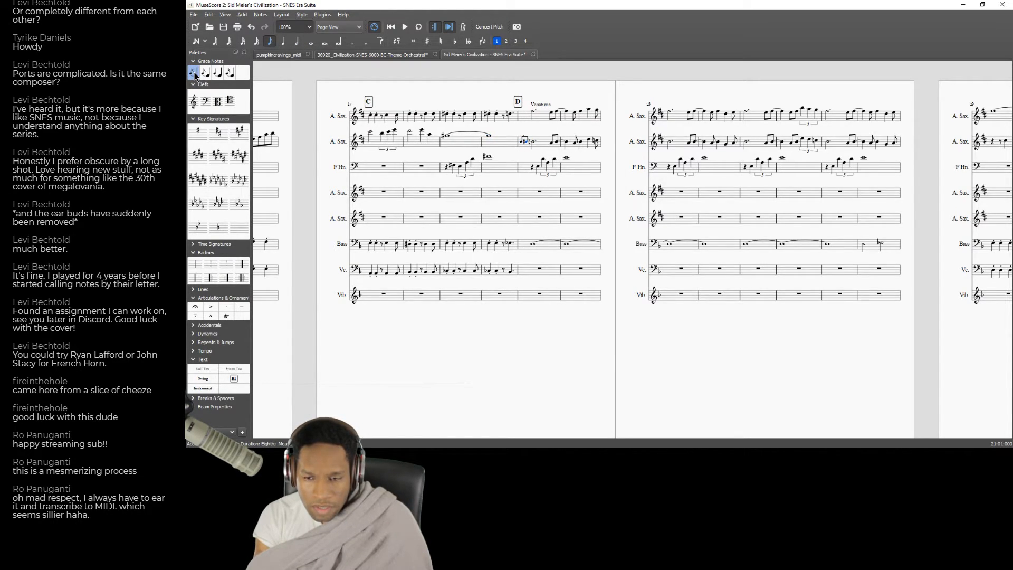
{"action": "key", "text": "space"}
{"action": "key", "text": "space"}
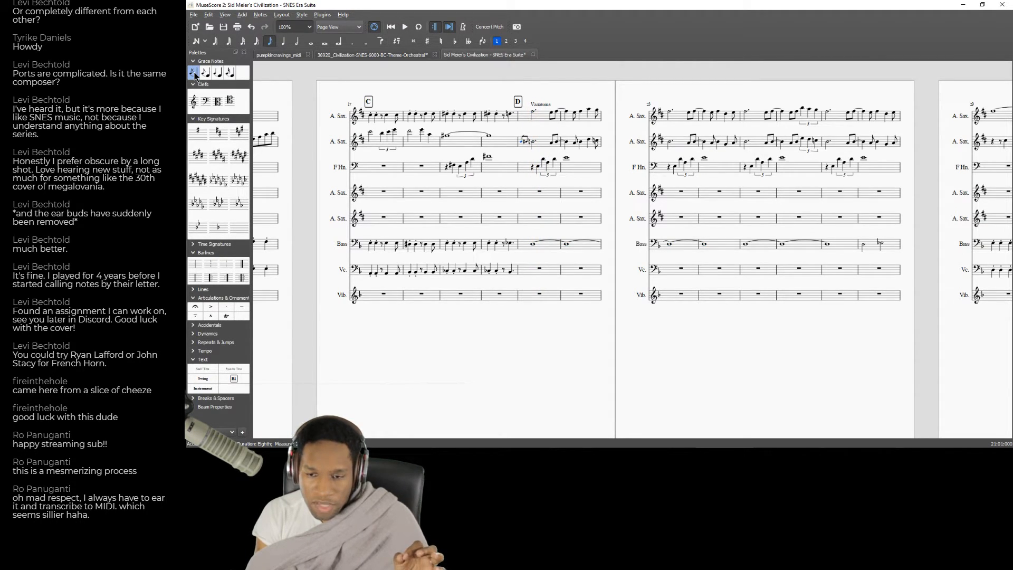
{"action": "key", "text": "Right"}
{"action": "key", "text": "Up"}
{"action": "key", "text": "Down"}
{"action": "key", "text": "Right"}
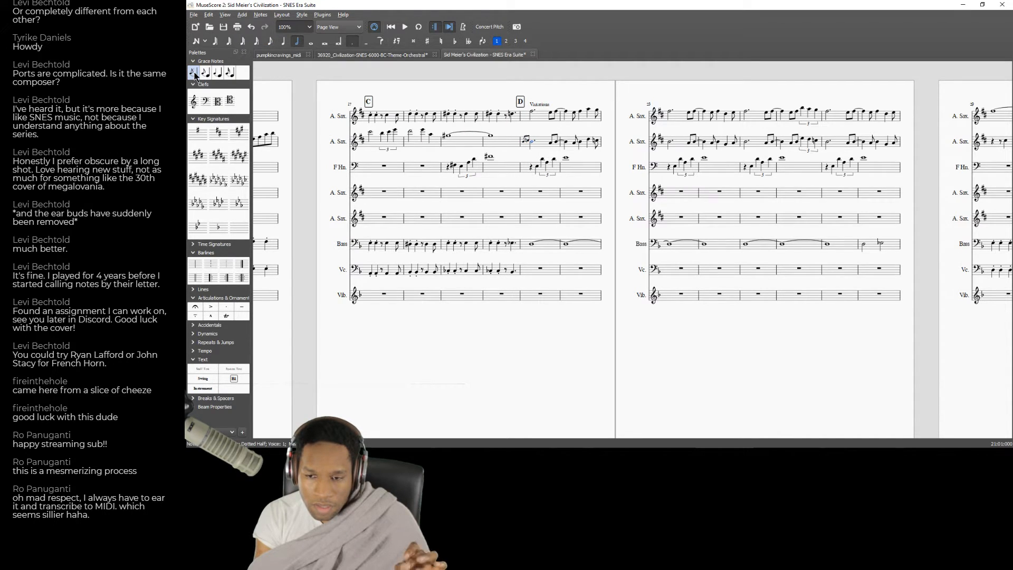
{"action": "left_click", "coordinate": [525, 168]}
{"action": "key", "text": "space"}
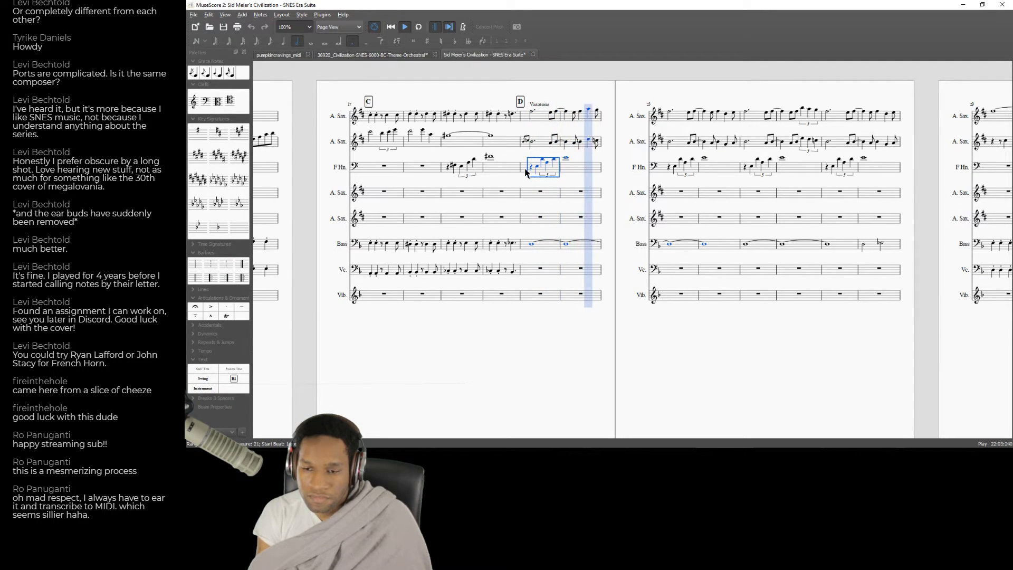
{"action": "key", "text": "space"}
Add acciaccatura grace notes before the first note of measure 23 in the second Alto Saxophone staff and play the passage.
{"action": "left_click", "coordinate": [670, 141]}
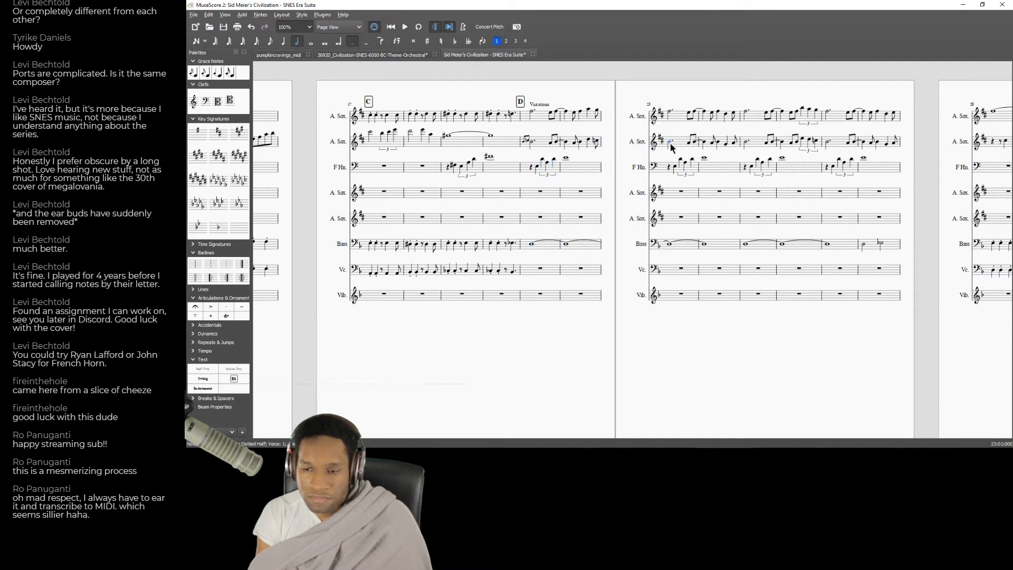
{"action": "left_click", "coordinate": [194, 77]}
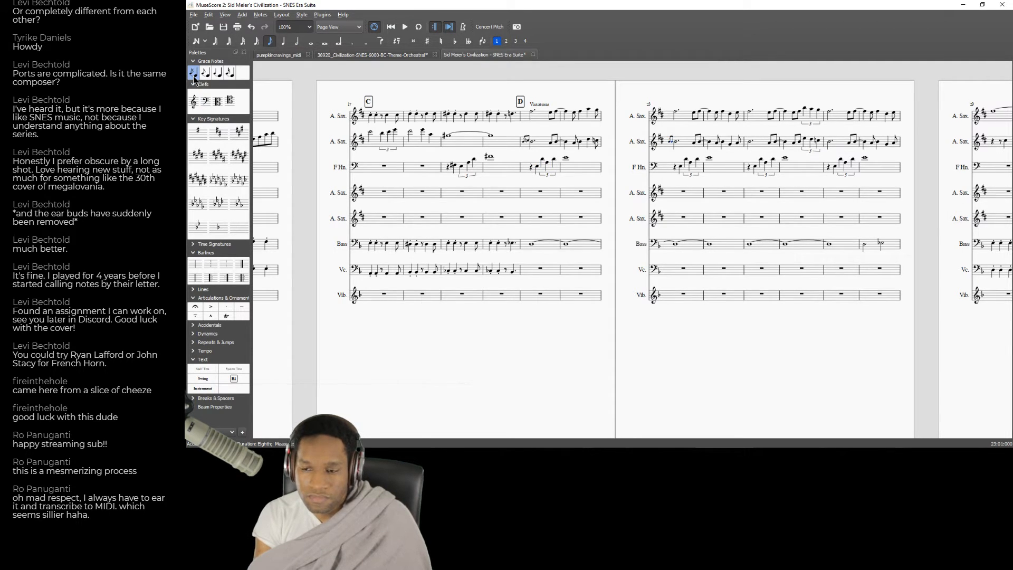
{"action": "key", "text": "space"}
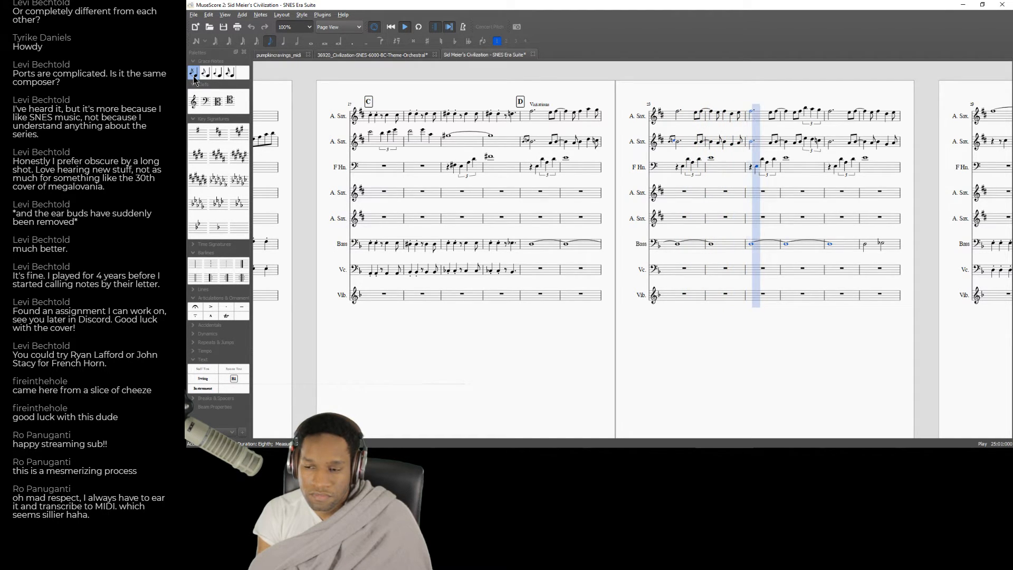
{"action": "key", "text": "space"}
{"action": "left_click", "coordinate": [750, 143]}
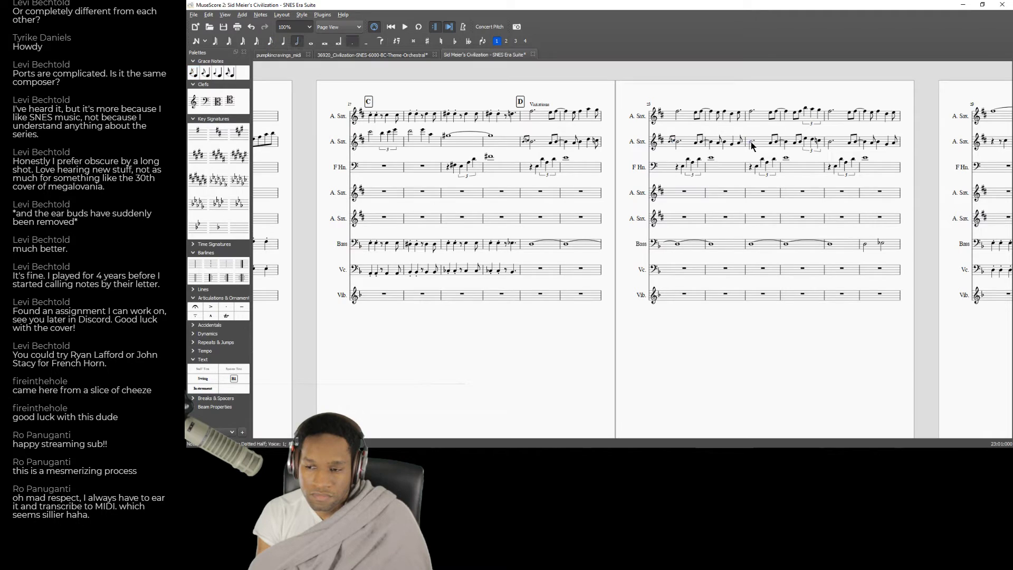
Add acciaccatura grace notes before the first note of measure 21 in the first Alto Saxophone staff and play the passage.
{"action": "left_click", "coordinate": [531, 110]}
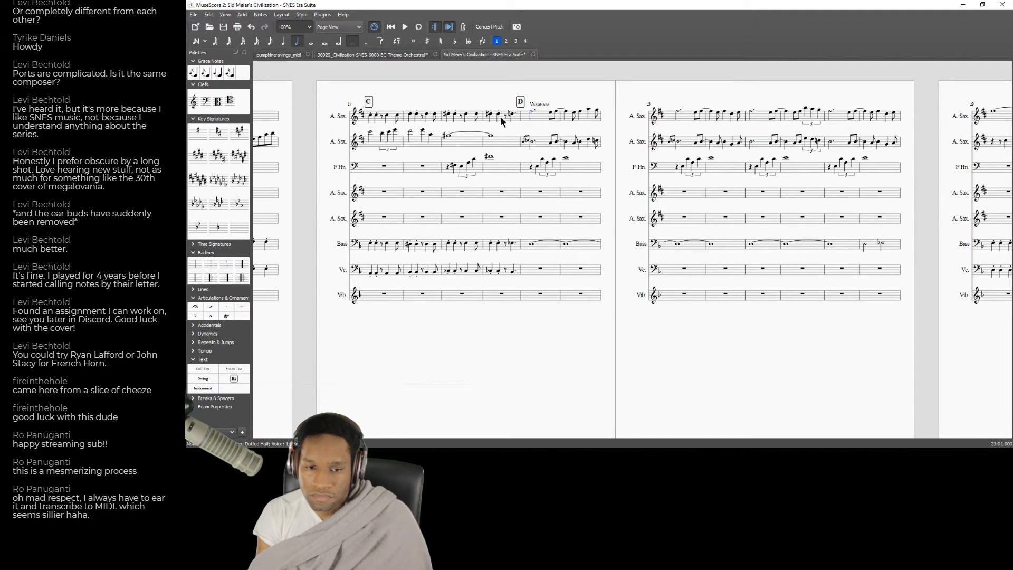
{"action": "left_click", "coordinate": [195, 73]}
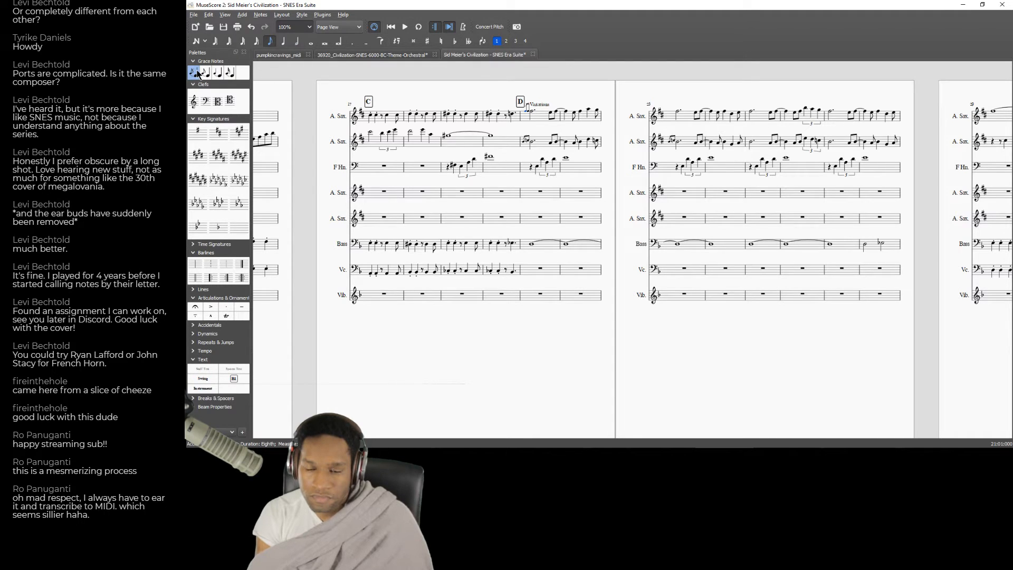
{"action": "key", "text": "space"}
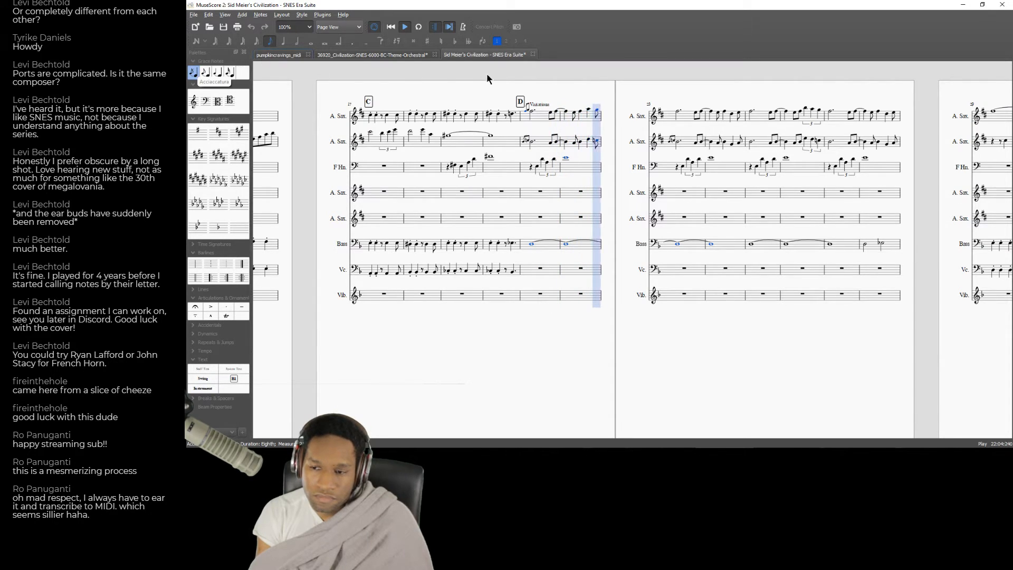
{"action": "key", "text": "space"}
Add acciaccatura grace notes before the first notes of measures 23 and 25 in the first Alto Saxophone staff.
{"action": "left_click", "coordinate": [679, 113]}
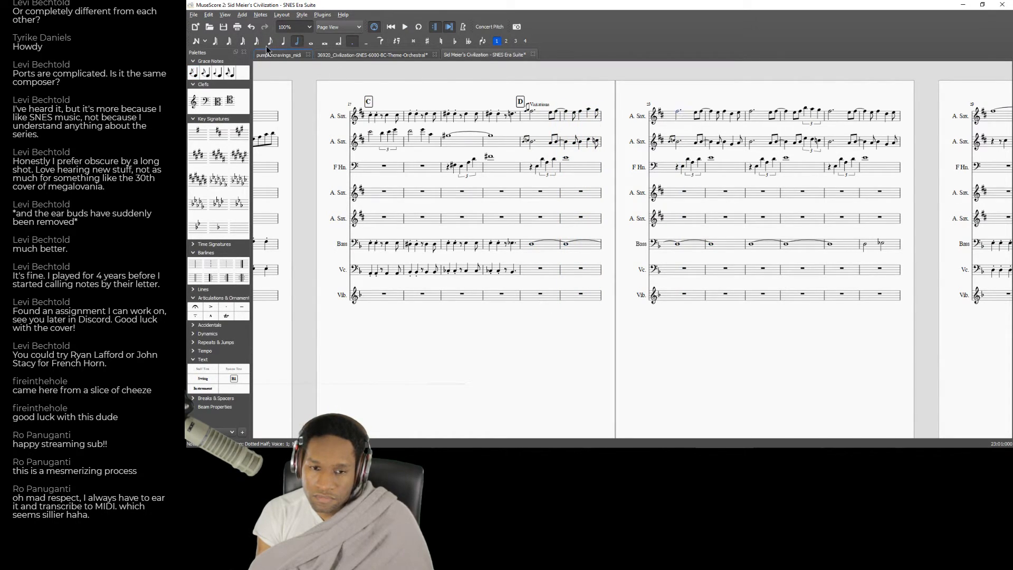
{"action": "double_click", "coordinate": [195, 72]}
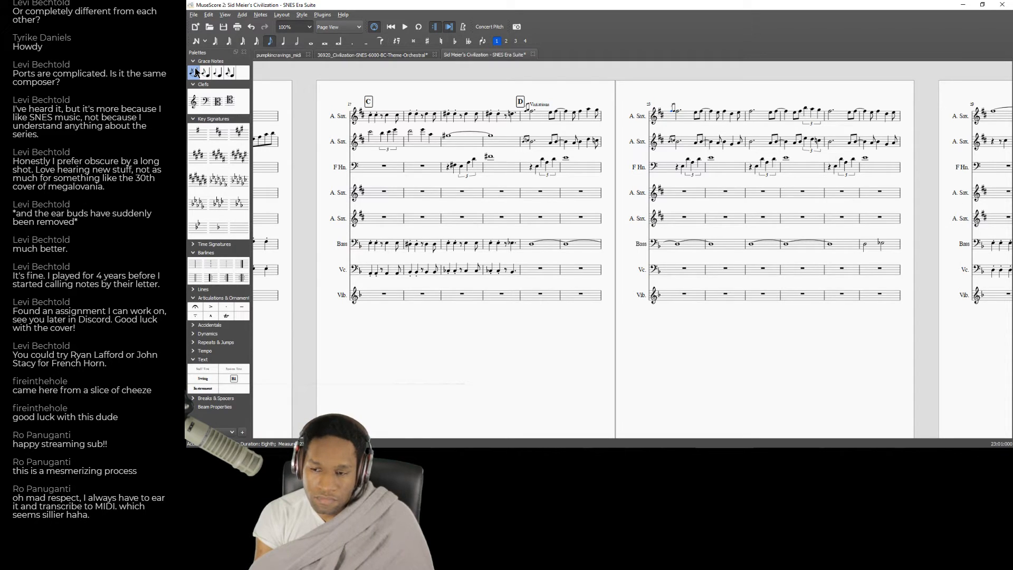
{"action": "key", "text": "Right"}
{"action": "key", "text": "Right"}
{"action": "key", "text": "Right"}
{"action": "key", "text": "Right"}
{"action": "key", "text": "Right"}
{"action": "key", "text": "Right"}
{"action": "key", "text": "Right"}
{"action": "key", "text": "Right"}
{"action": "key", "text": "Right"}
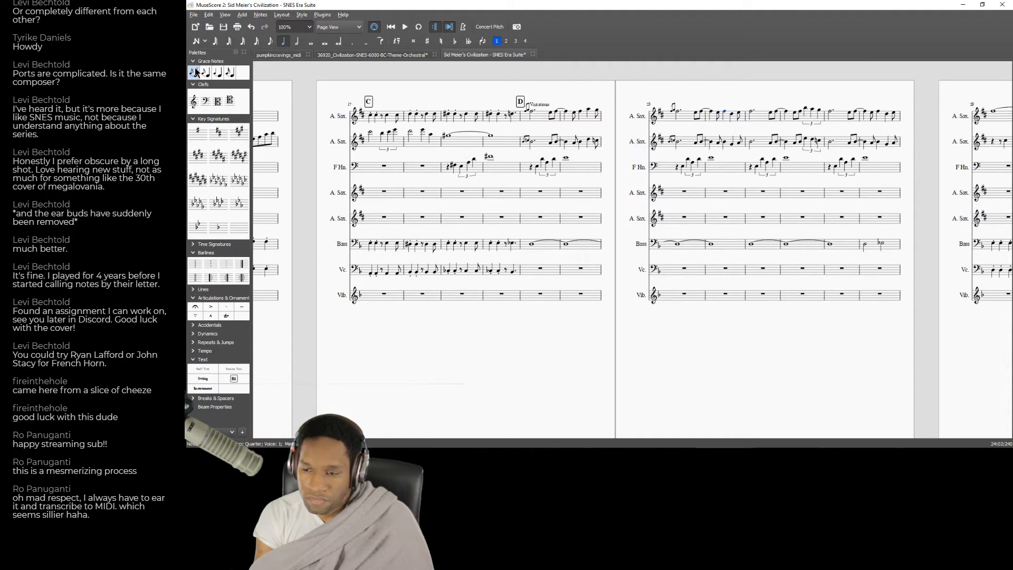
{"action": "double_click", "coordinate": [193, 75]}
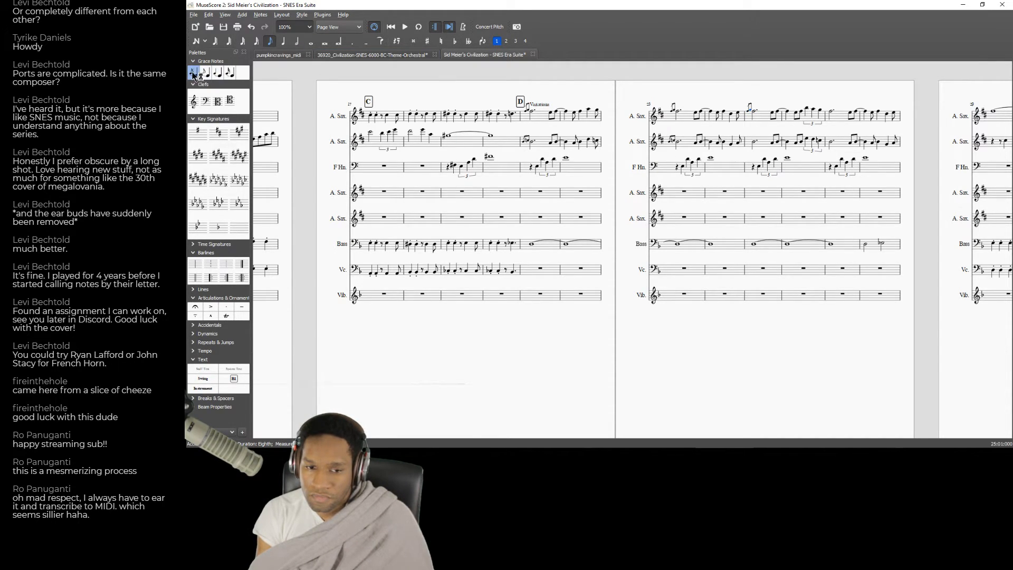
Add acciaccatura grace notes before measure 25's first note in the second Alto Saxophone staff, undo the surplus one and play the passage.
{"action": "left_click", "coordinate": [754, 142]}
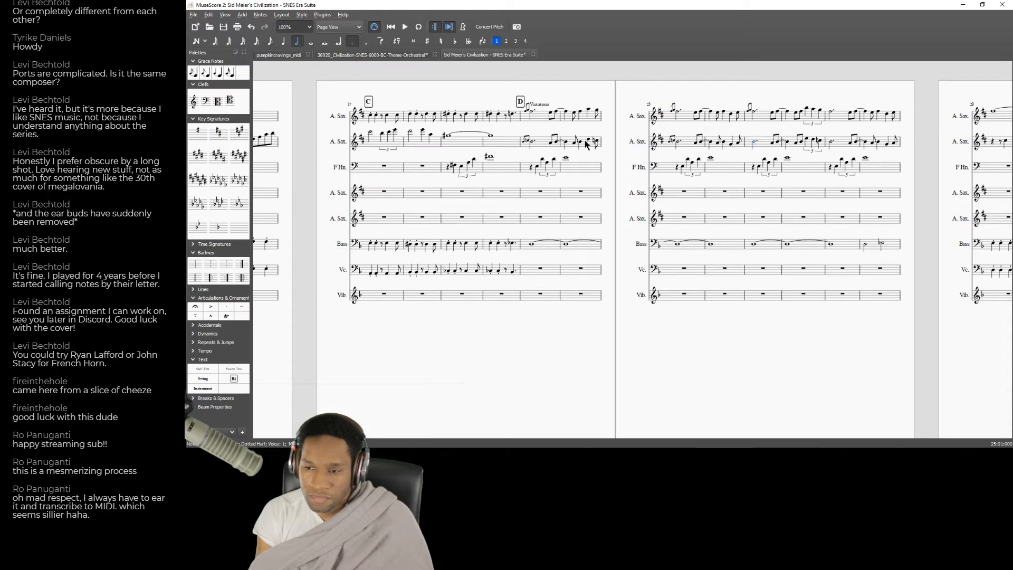
{"action": "left_click", "coordinate": [198, 72]}
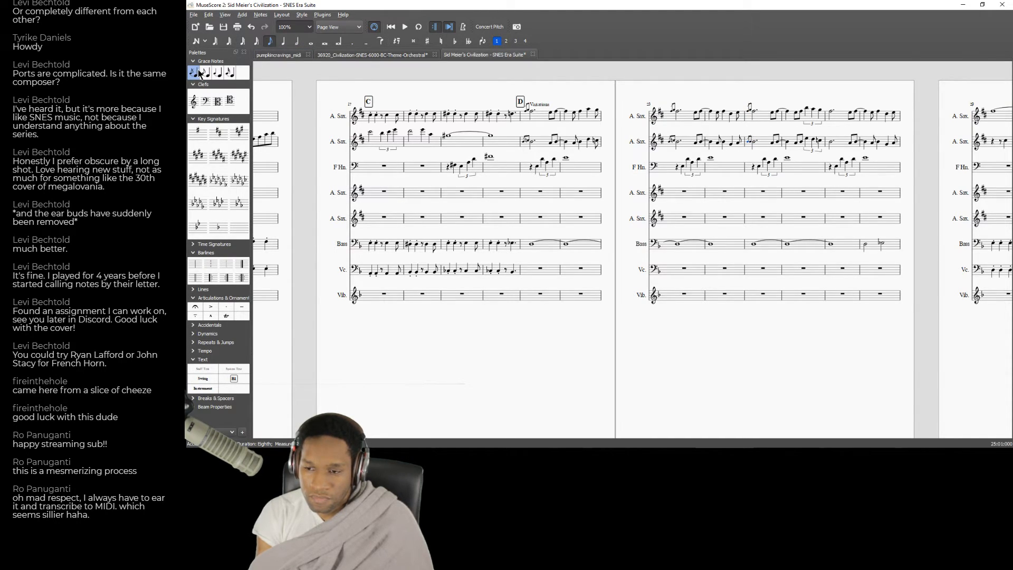
{"action": "left_click", "coordinate": [199, 73]}
{"action": "key", "text": "ctrl+z"}
{"action": "key", "text": "space"}
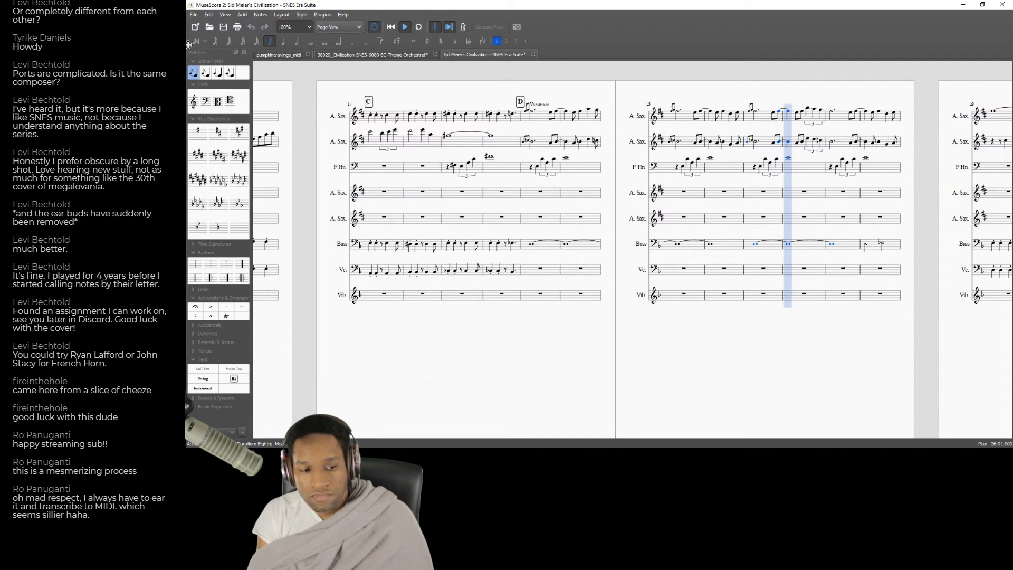
{"action": "key", "text": "space"}
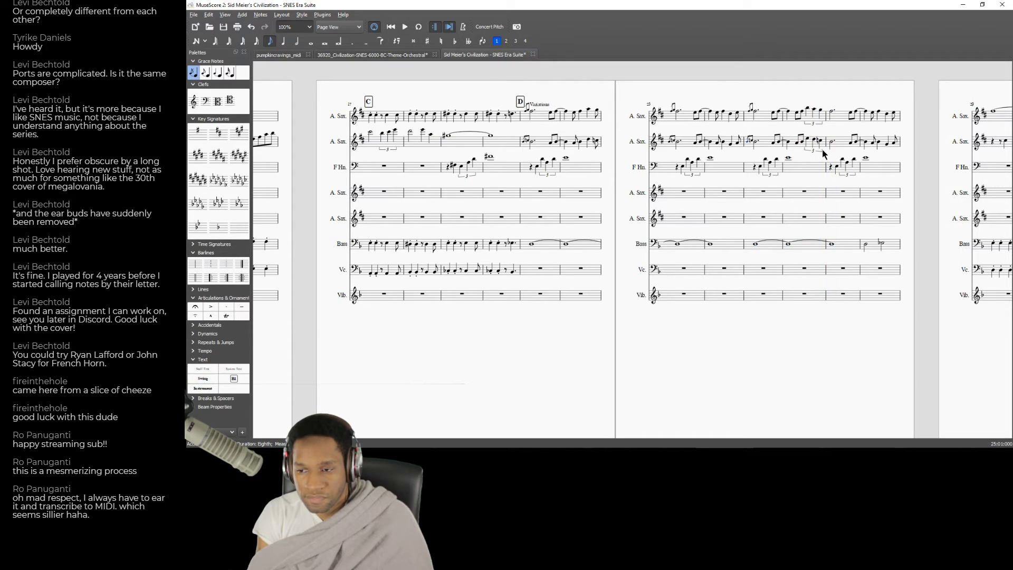
{"action": "key", "text": "space"}
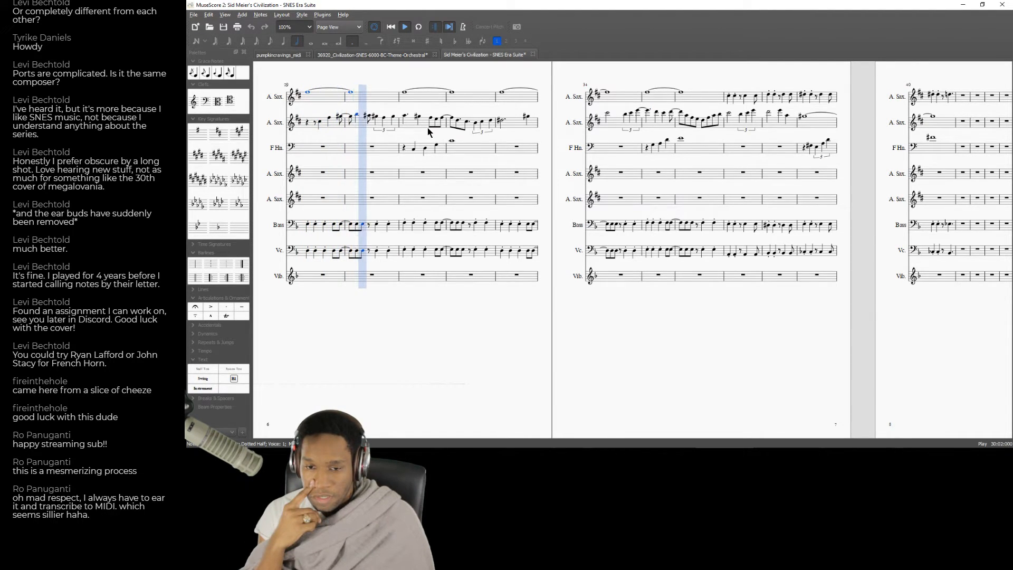
{"action": "key", "text": "space"}
Enter an A as a half note at the start of measure 29 in the Vibraphone staff.
{"action": "left_click_drag", "start_coordinate": [358, 312], "coordinate": [473, 300]}
{"action": "left_click", "coordinate": [436, 268]}
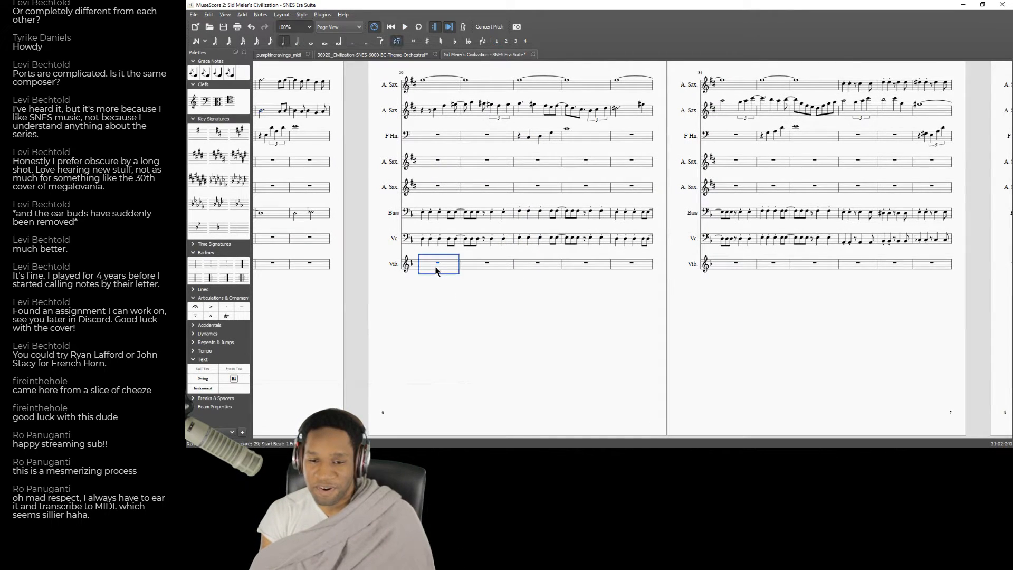
{"action": "key", "text": "n"}
{"action": "key", "text": "a"}
{"action": "key", "text": "Left"}
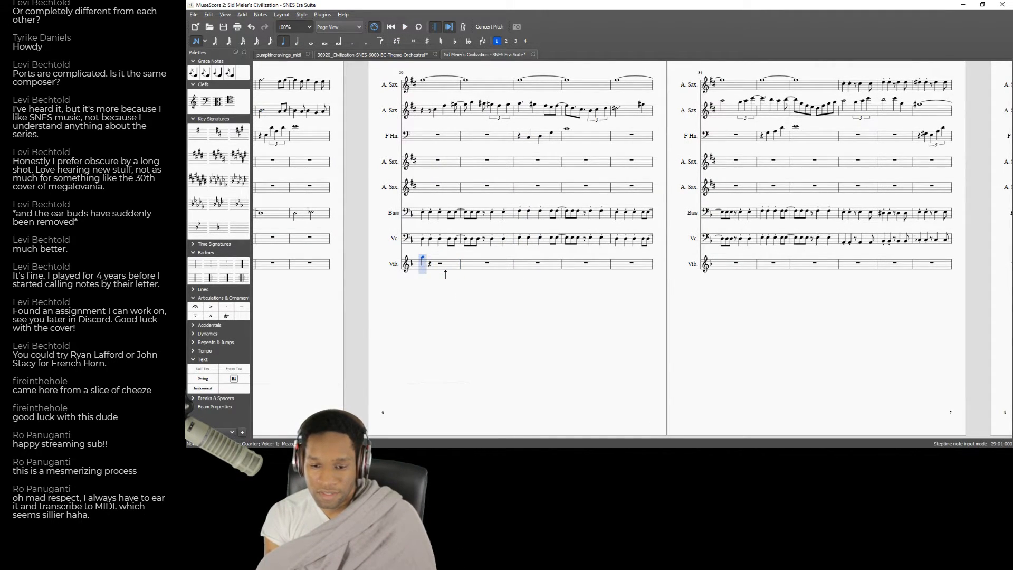
{"action": "key", "text": "space"}
{"action": "key", "text": "space"}
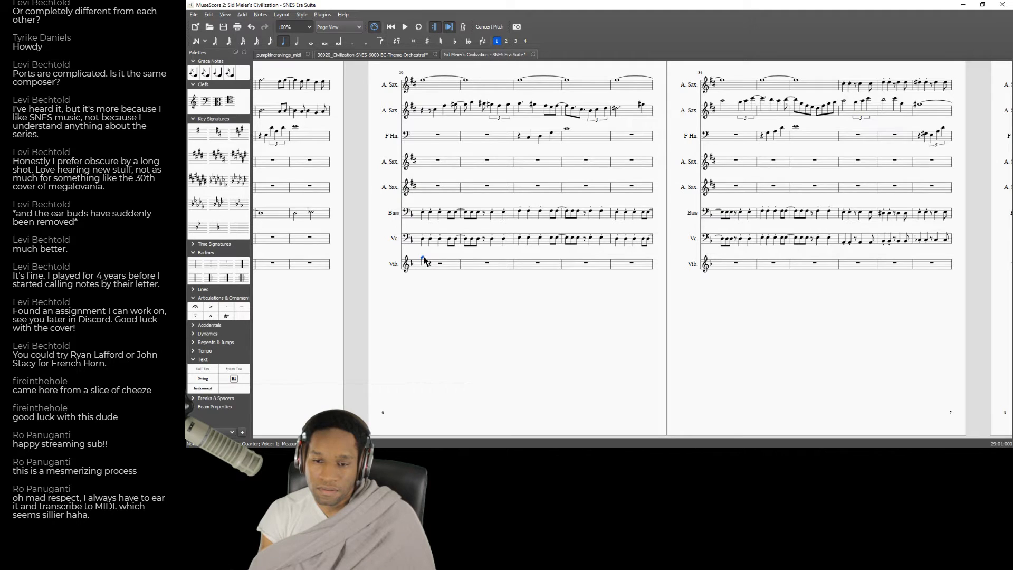
{"action": "key", "text": "Right"}
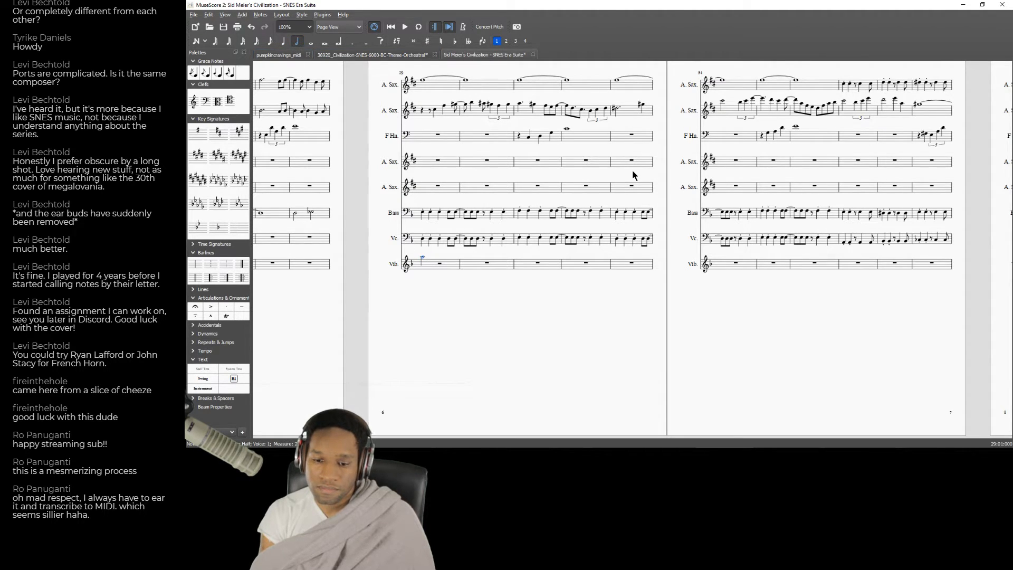
Fill the second half of measure 29 in the Vibraphone staff with a descending quarter-note triplet and play it back.
{"action": "key", "text": "ctrl+3"}
{"action": "key", "text": "d"}
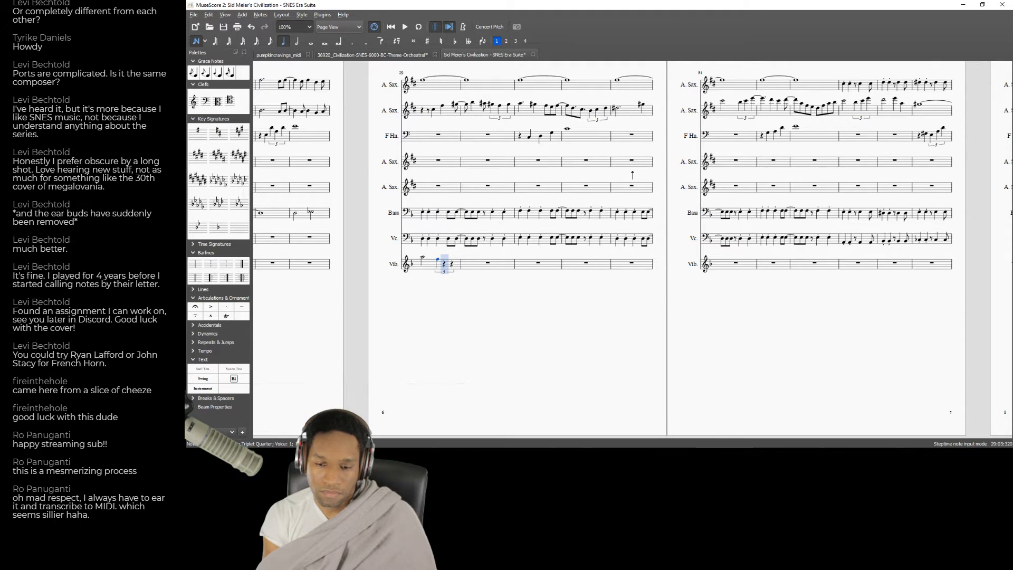
{"action": "key", "text": "d"}
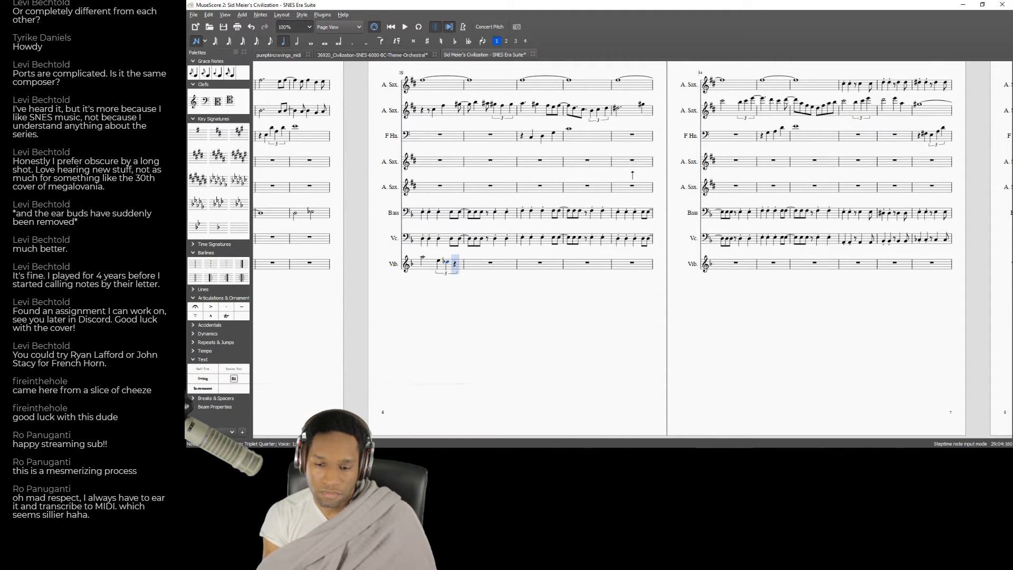
{"action": "key", "text": "a"}
{"action": "key", "text": "Left"}
{"action": "key", "text": "Left"}
{"action": "key", "text": "Left"}
{"action": "key", "text": "Left"}
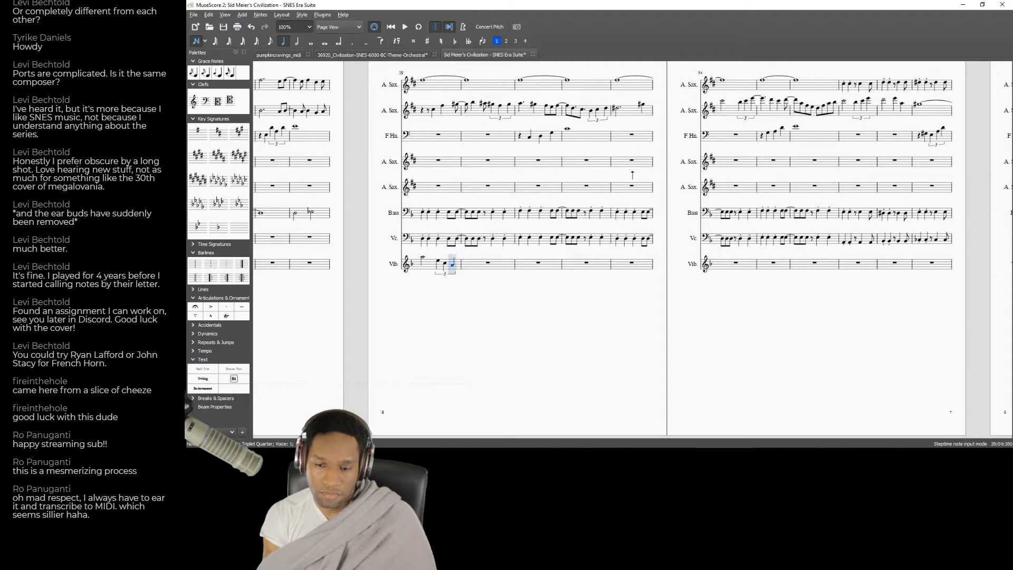
{"action": "key", "text": "space"}
{"action": "key", "text": "space"}
Shorten the Vibraphone's first note in measure 29 to a dotted quarter and fill the gap with an eighth note.
{"action": "left_click", "coordinate": [423, 261]}
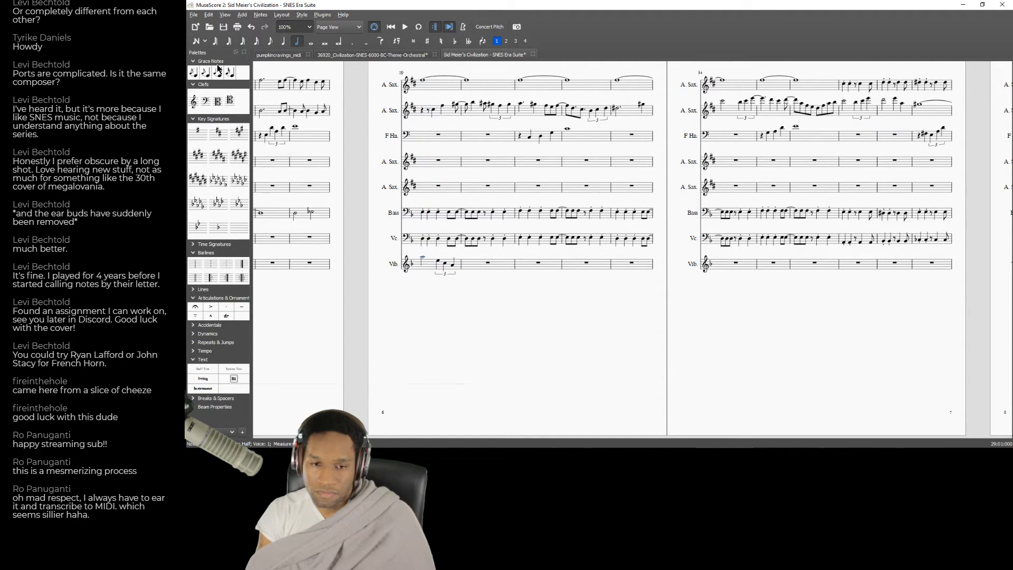
{"action": "left_click", "coordinate": [283, 41]}
{"action": "key", "text": "."}
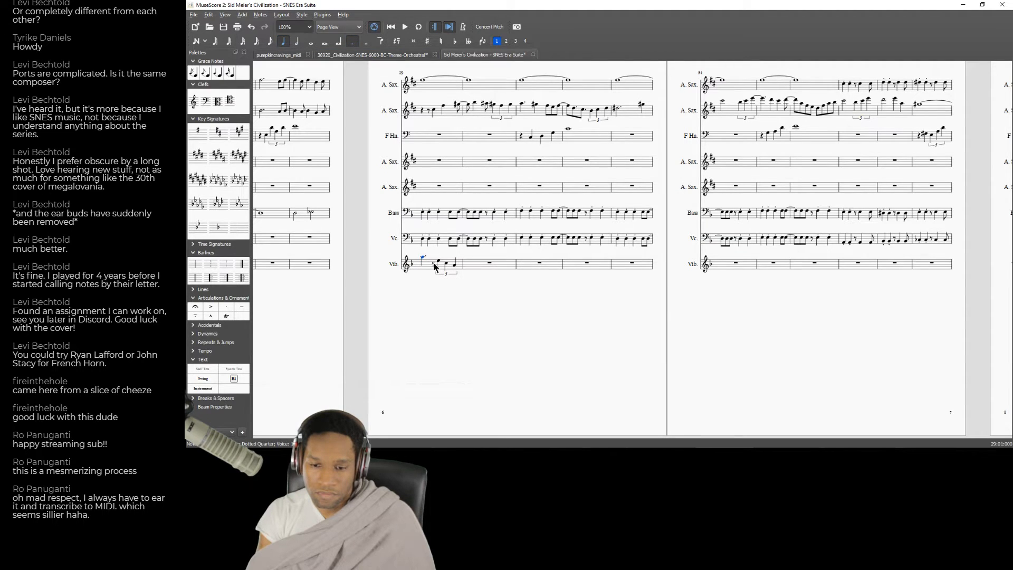
{"action": "left_click", "coordinate": [433, 263]}
{"action": "key", "text": "n"}
{"action": "key", "text": "Left"}
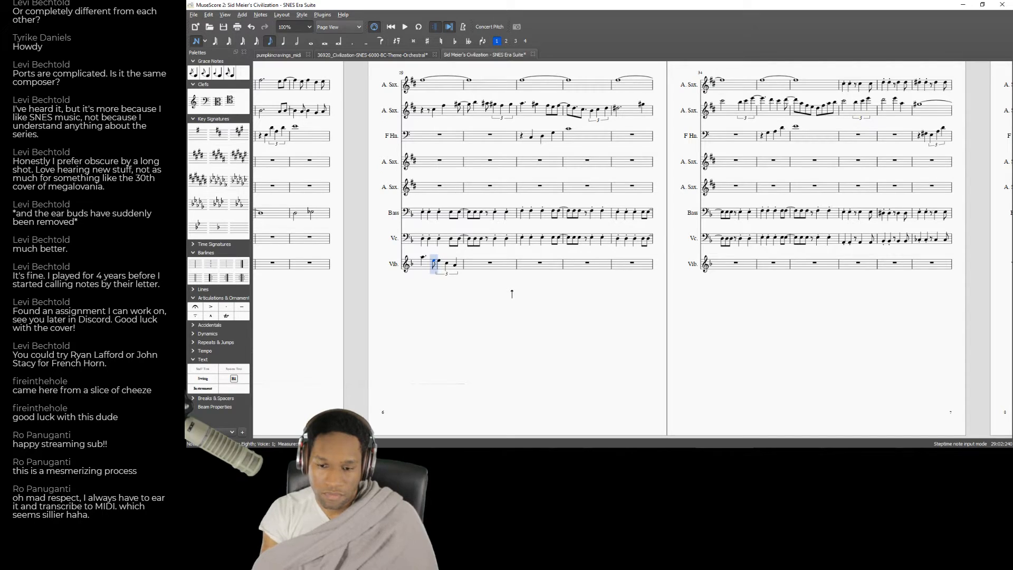
{"action": "key", "text": "Escape"}
Delete the quarter-note triplet in the second half of measure 29 in the Vibraphone staff and select the eighth note before it.
{"action": "left_click", "coordinate": [442, 274]}
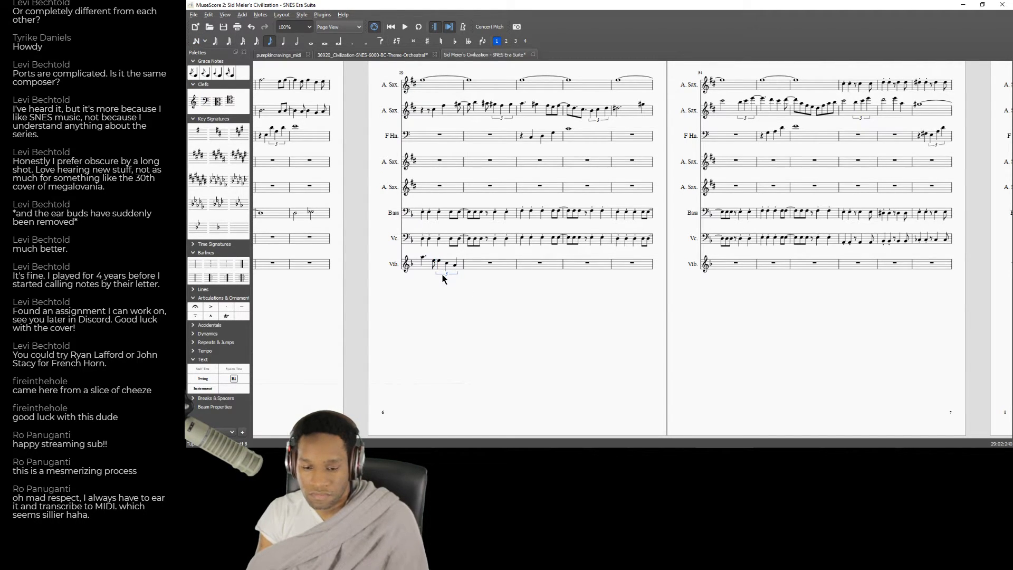
{"action": "key", "text": "Delete"}
{"action": "left_click", "coordinate": [437, 263]}
{"action": "double_click", "coordinate": [437, 264]}
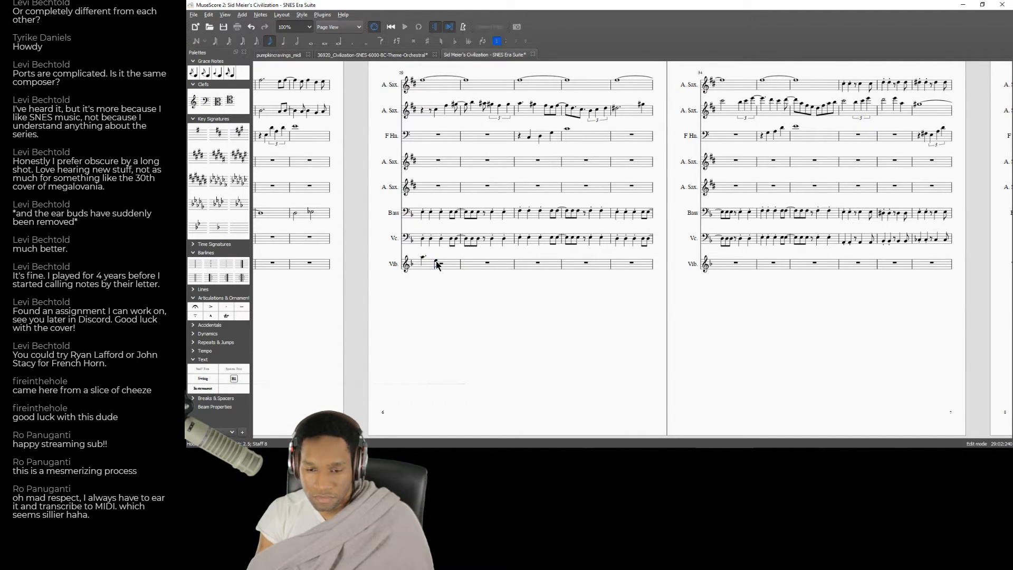
{"action": "key", "text": "Escape"}
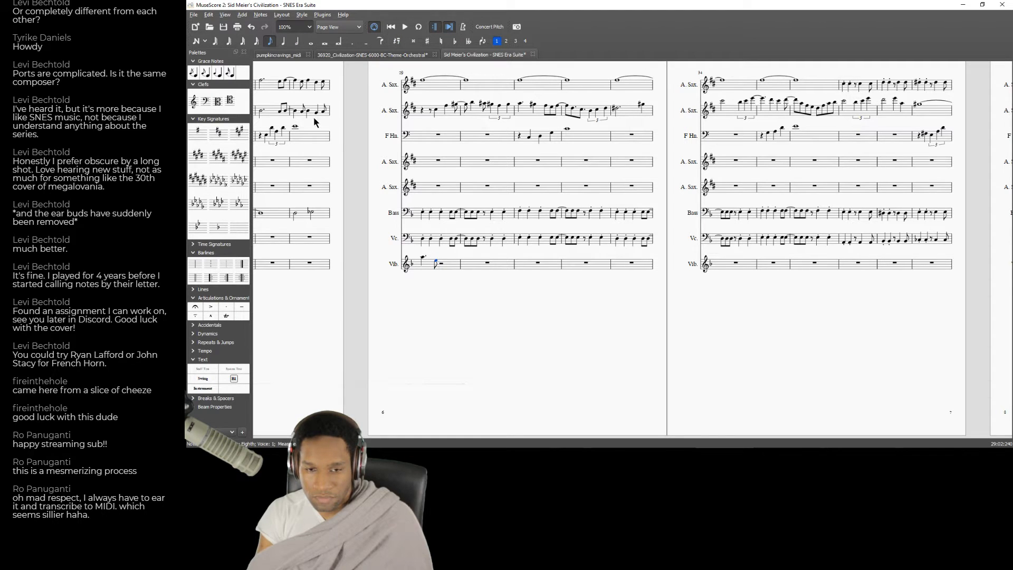
Enter a quarter note and a higher-pitched eighth note after the dotted quarter in measure 29 of the Vibraphone staff.
{"action": "key", "text": "n"}
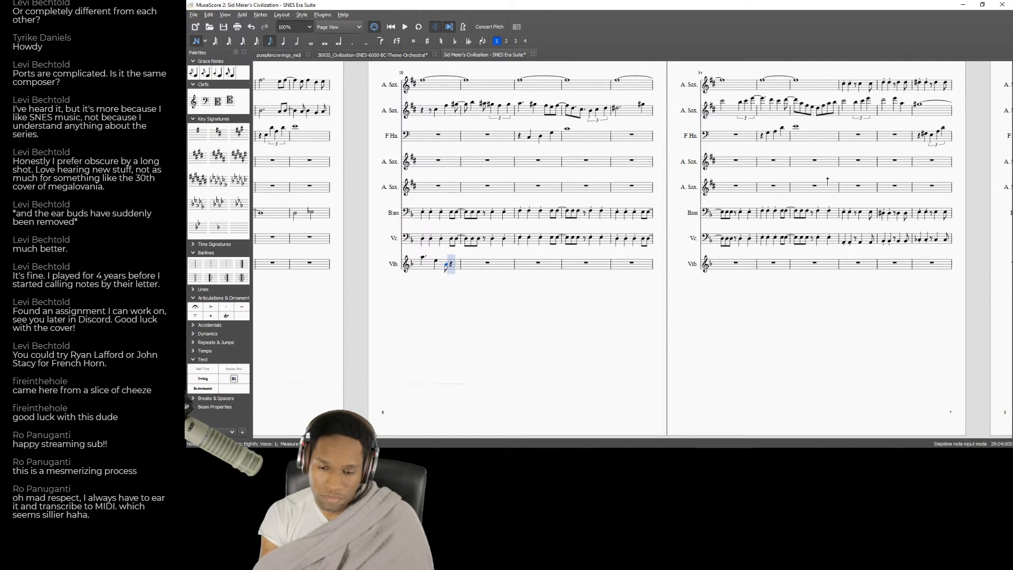
{"action": "key", "text": "Up"}
{"action": "key", "text": "Up"}
{"action": "key", "text": "Up"}
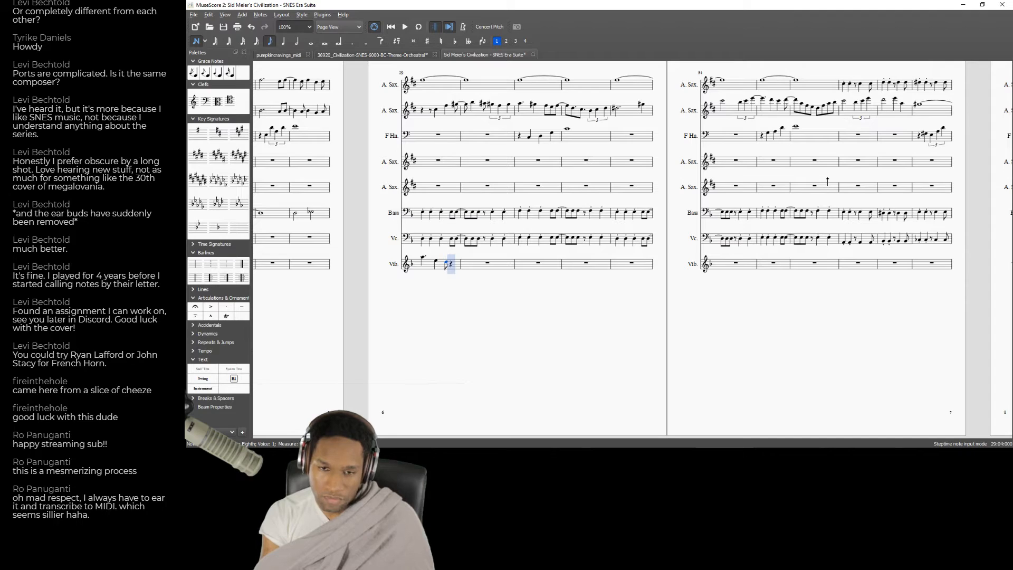
Complete the Vibraphone's measure 29 with a quarter note and another quarter note split across the barline into measure 30.
{"action": "key", "text": "5"}
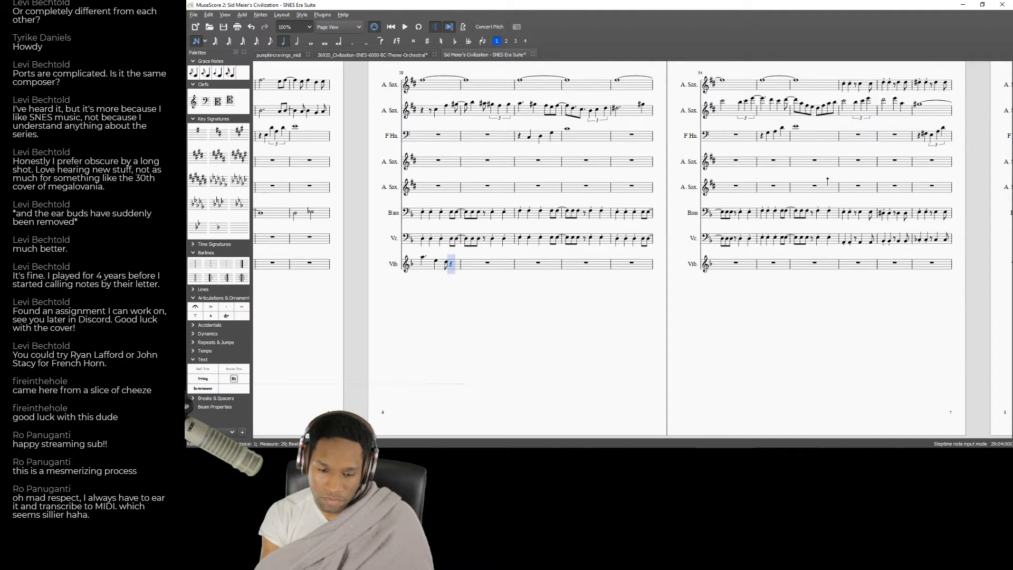
{"action": "key", "text": "Down"}
{"action": "key", "text": "Down"}
{"action": "key", "text": "Down"}
{"action": "key", "text": "Up"}
{"action": "key", "text": "c"}
{"action": "key", "text": "a"}
{"action": "key", "text": "Left"}
{"action": "key", "text": "Down"}
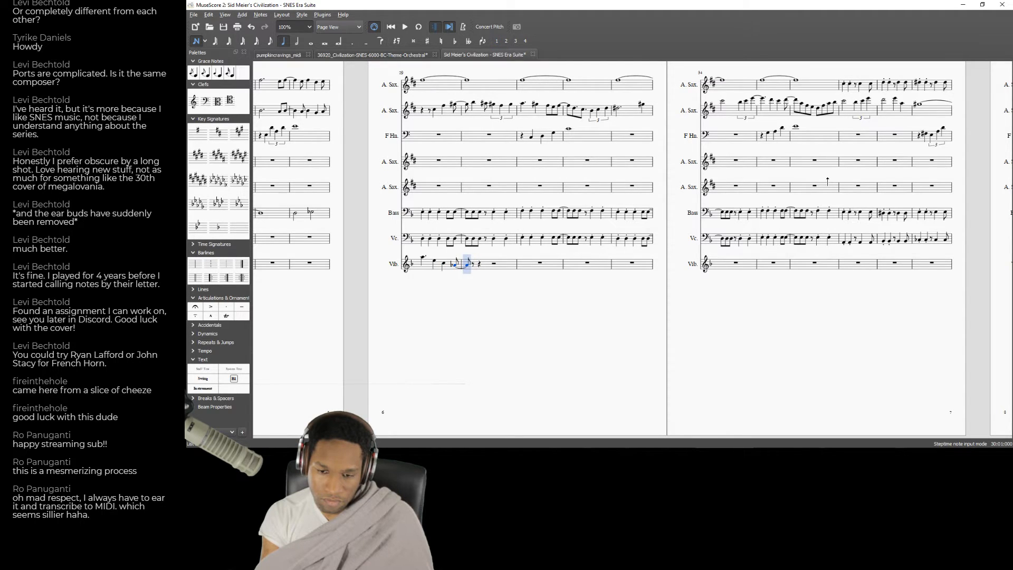
Play back the Vibraphone phrase running from measure 29 into measure 30.
{"action": "key", "text": "Left"}
{"action": "key", "text": "Left"}
{"action": "key", "text": "Left"}
{"action": "key", "text": "space"}
{"action": "key", "text": "space"}
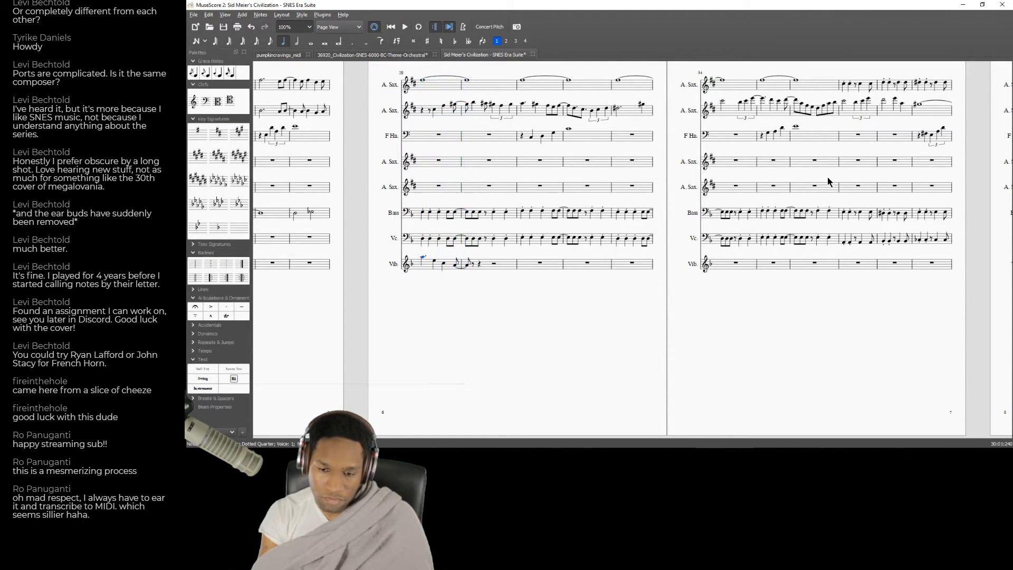
{"action": "left_click", "coordinate": [456, 265]}
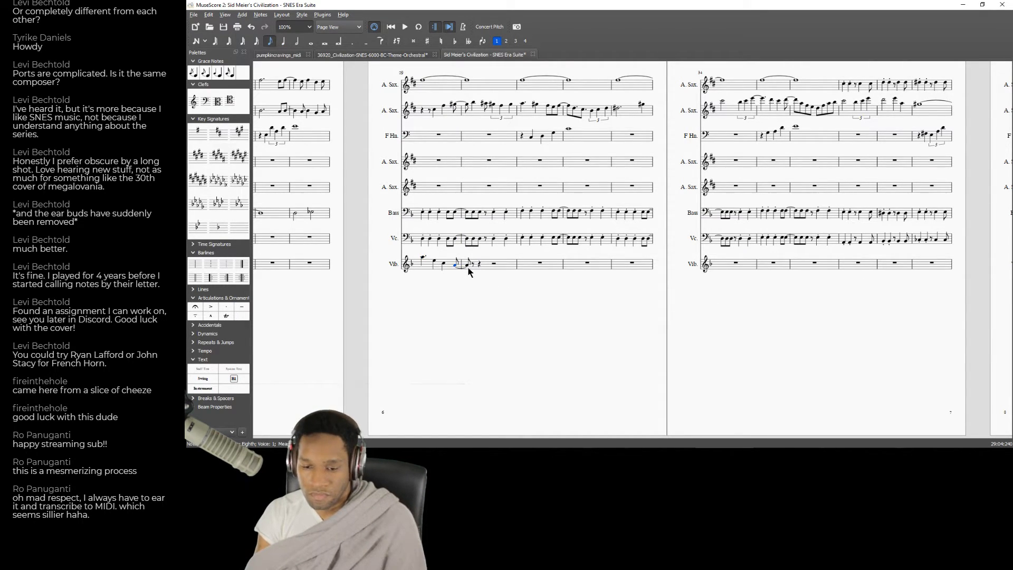
{"action": "key", "text": "End"}
{"action": "left_click_drag", "start_coordinate": [332, 363], "coordinate": [1012, 301]}
{"action": "left_click", "coordinate": [473, 232]}
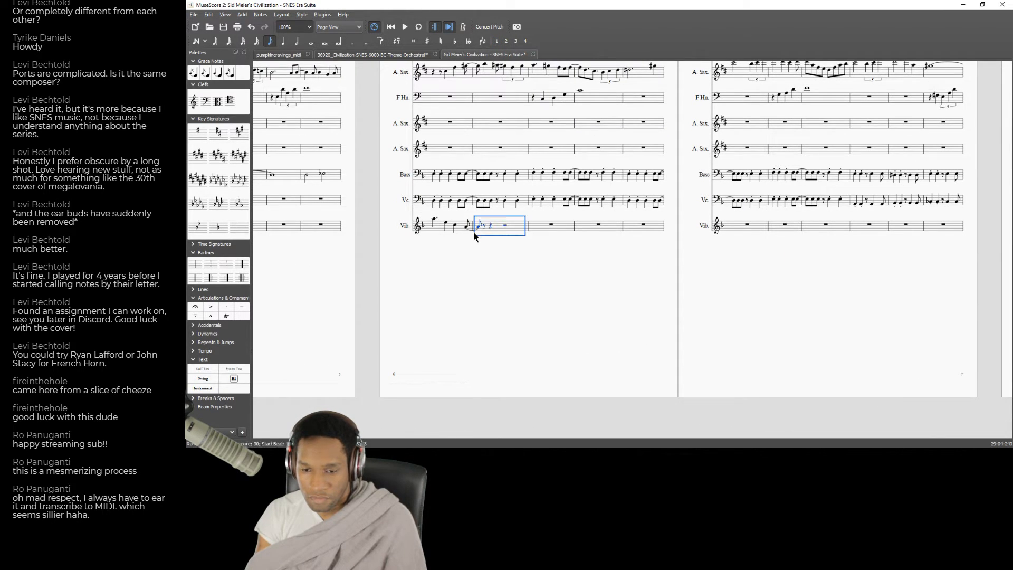
{"action": "left_click", "coordinate": [473, 231]}
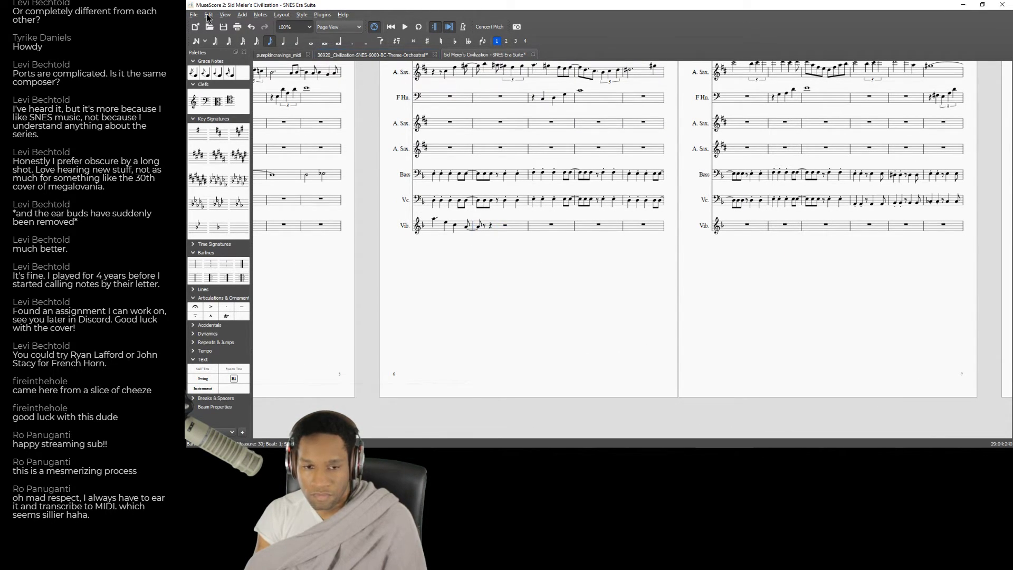
Try raising the Vibraphone's first note in measure 30 by several semitones and play the passage from measure 29.
{"action": "left_click", "coordinate": [434, 219]}
{"action": "key", "text": "Right"}
{"action": "key", "text": "Right"}
{"action": "key", "text": "Right"}
{"action": "key", "text": "Up"}
{"action": "key", "text": "Up"}
{"action": "key", "text": "Up"}
{"action": "key", "text": "Up"}
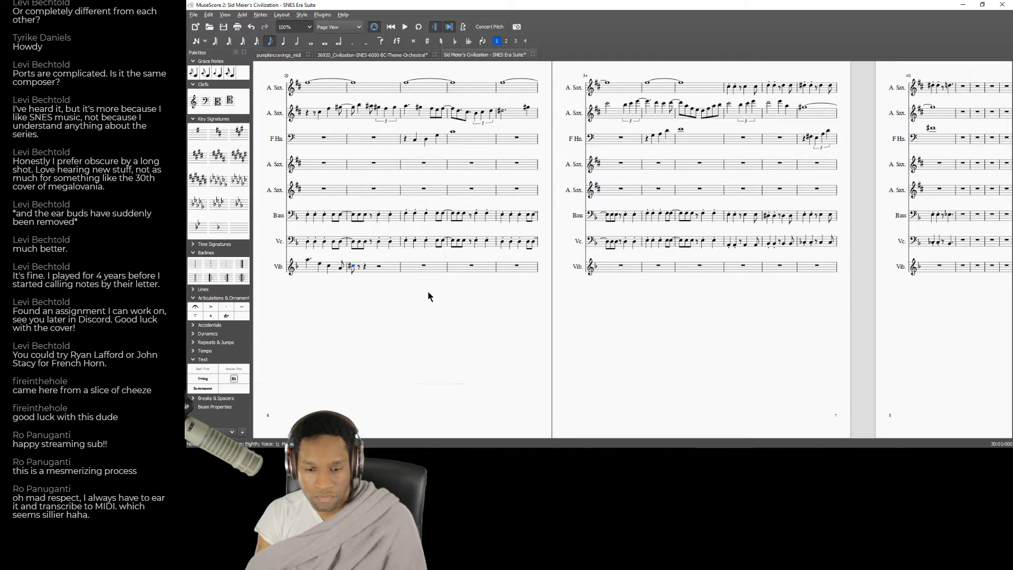
{"action": "key", "text": "Up"}
{"action": "key", "text": "Up"}
{"action": "key", "text": "Up"}
{"action": "key", "text": "Up"}
{"action": "left_click", "coordinate": [325, 196]}
{"action": "key", "text": "space"}
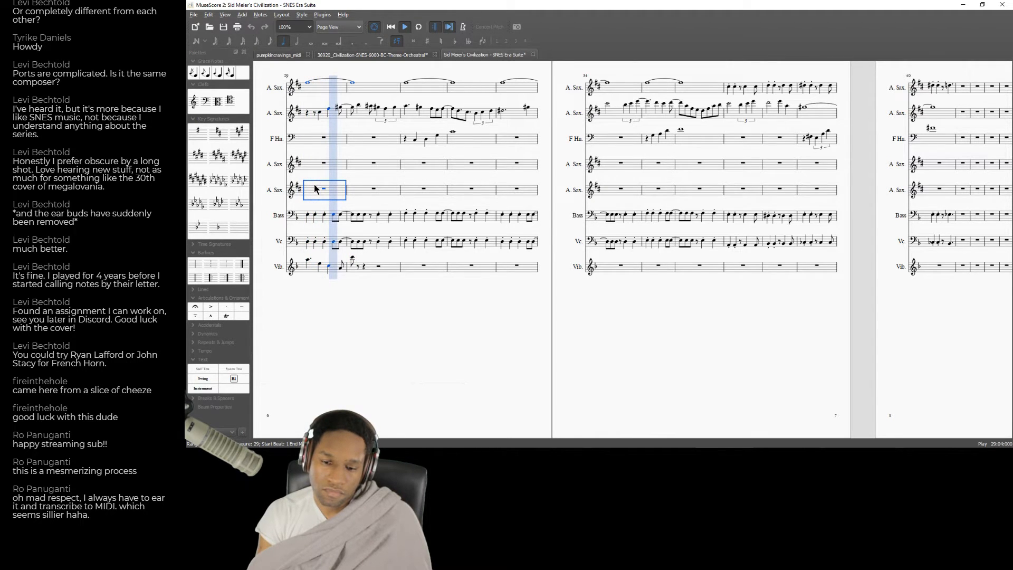
{"action": "key", "text": "space"}
Enter a B as a quarter note after the first eighth note of measure 30 in the Vibraphone staff.
{"action": "left_click", "coordinate": [341, 268]}
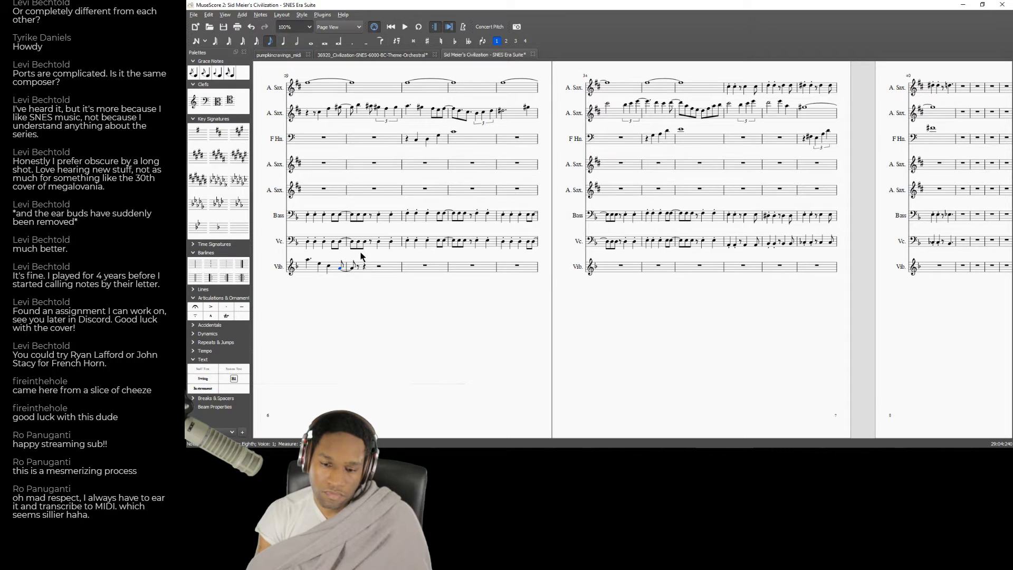
{"action": "key", "text": "n"}
{"action": "key", "text": "ctrl+Up"}
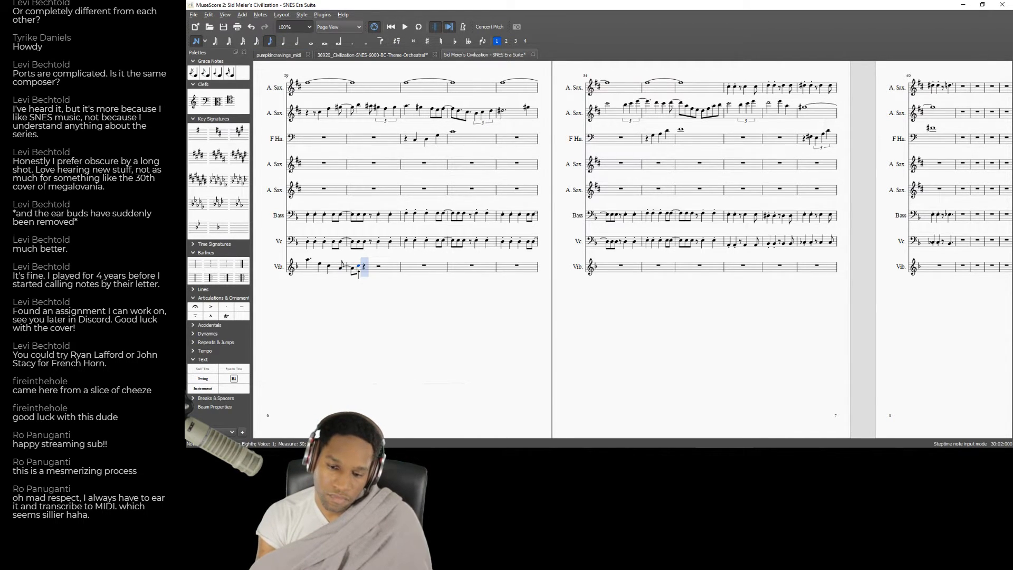
{"action": "key", "text": "Up"}
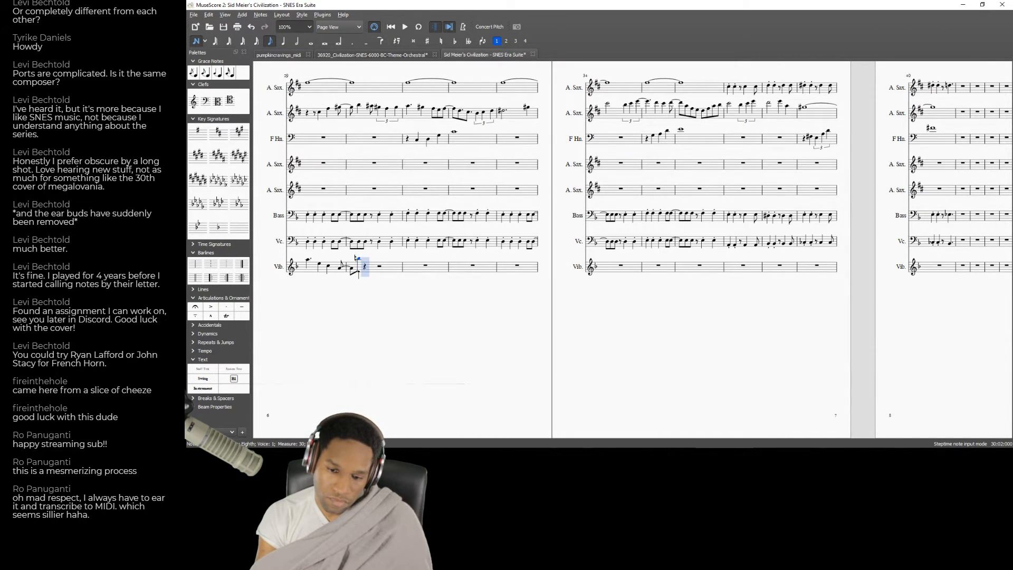
{"action": "key", "text": "6"}
{"action": "key", "text": "5"}
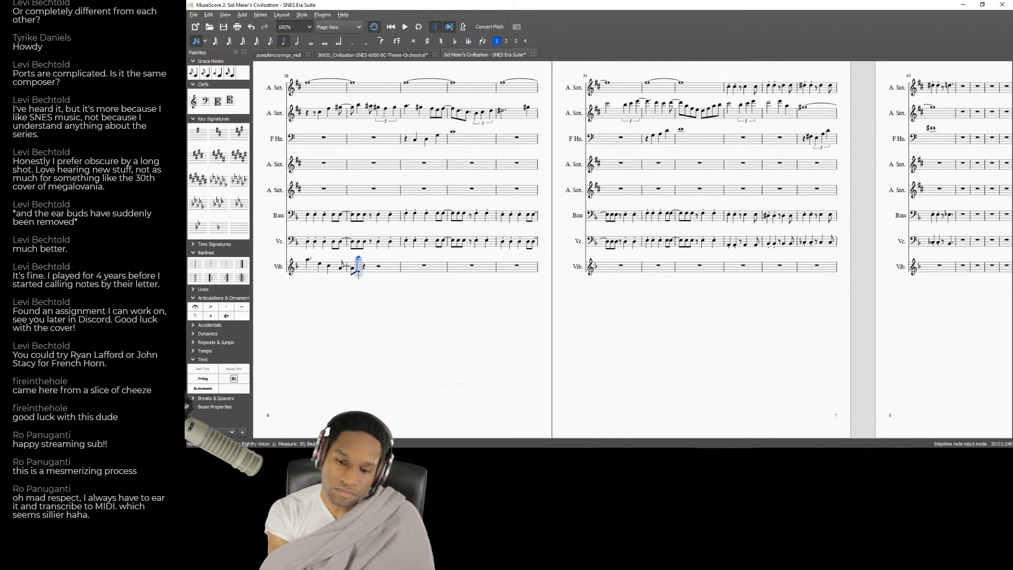
{"action": "key", "text": "b"}
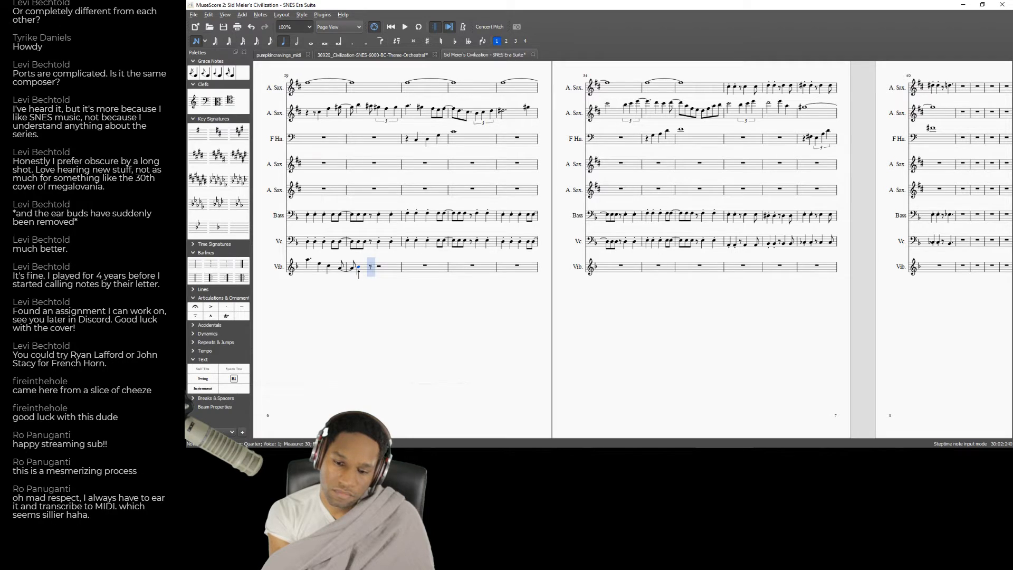
Raise the Vibraphone's new quarter note in measure 30 by an octave and two semitones, and play the passage from measure 29.
{"action": "key", "text": "Left"}
{"action": "key", "text": "ctrl+Up"}
{"action": "key", "text": "Up"}
{"action": "key", "text": "Up"}
{"action": "key", "text": "ctrl+Left"}
{"action": "key", "text": "ctrl+Left"}
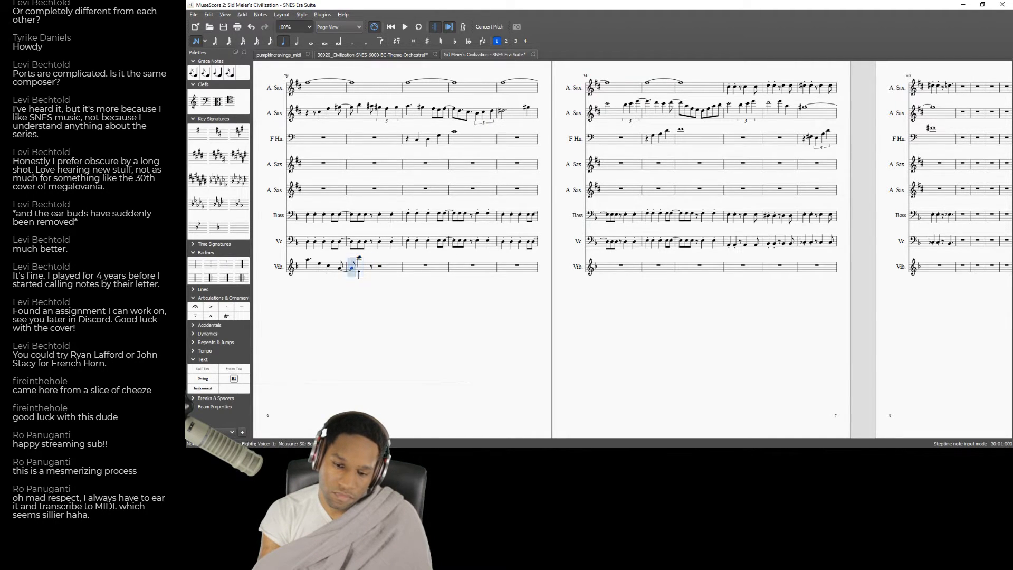
{"action": "key", "text": "space"}
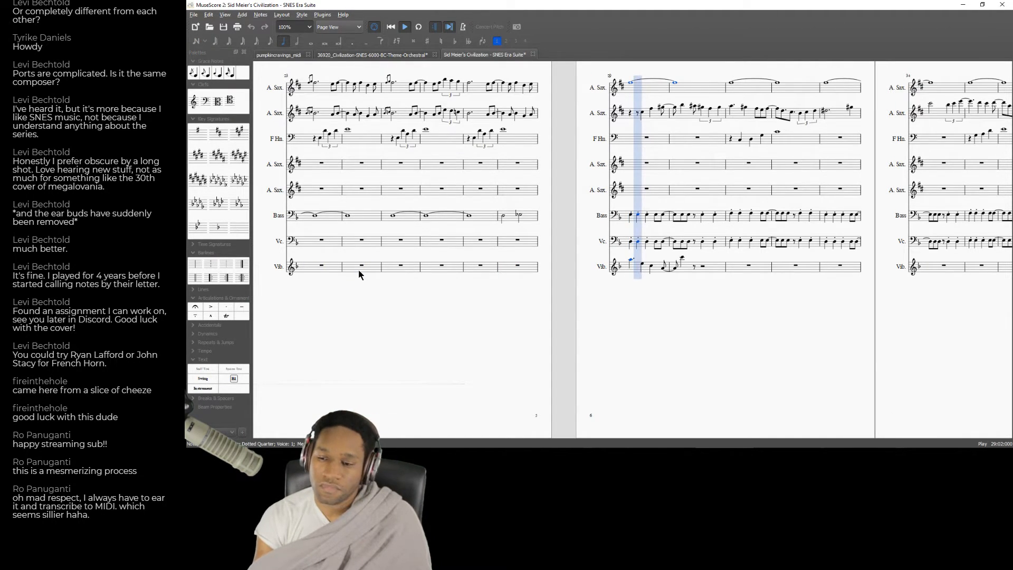
{"action": "key", "text": "space"}
Fill the rest of the Vibraphone's measure 30 with a flat eighth note and a quarter-note triplet of C, B and C.
{"action": "left_click", "coordinate": [694, 267]}
{"action": "key", "text": "n"}
{"action": "key", "text": "c"}
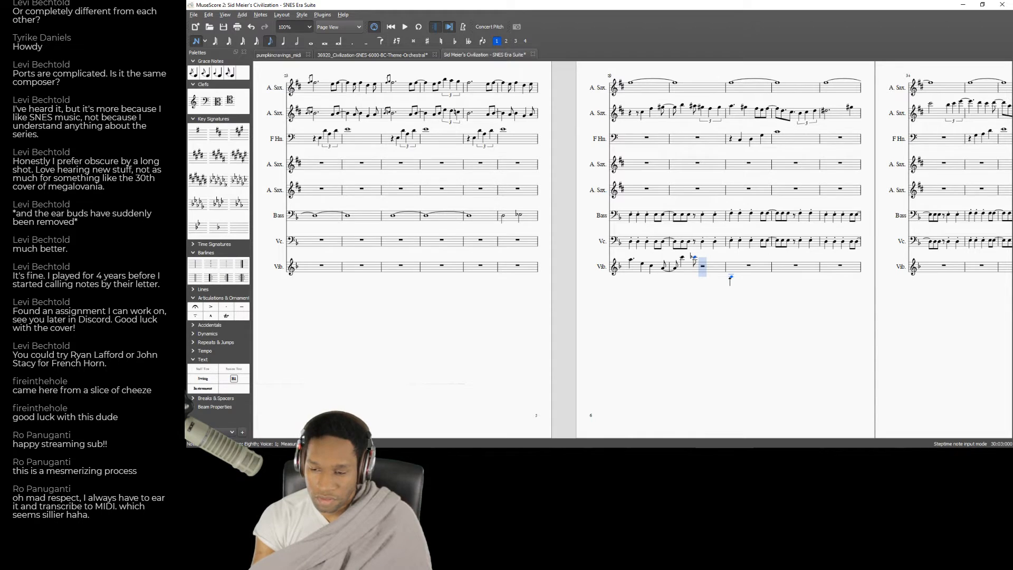
{"action": "key", "text": "5"}
{"action": "key", "text": "6"}
{"action": "key", "text": "ctrl+3"}
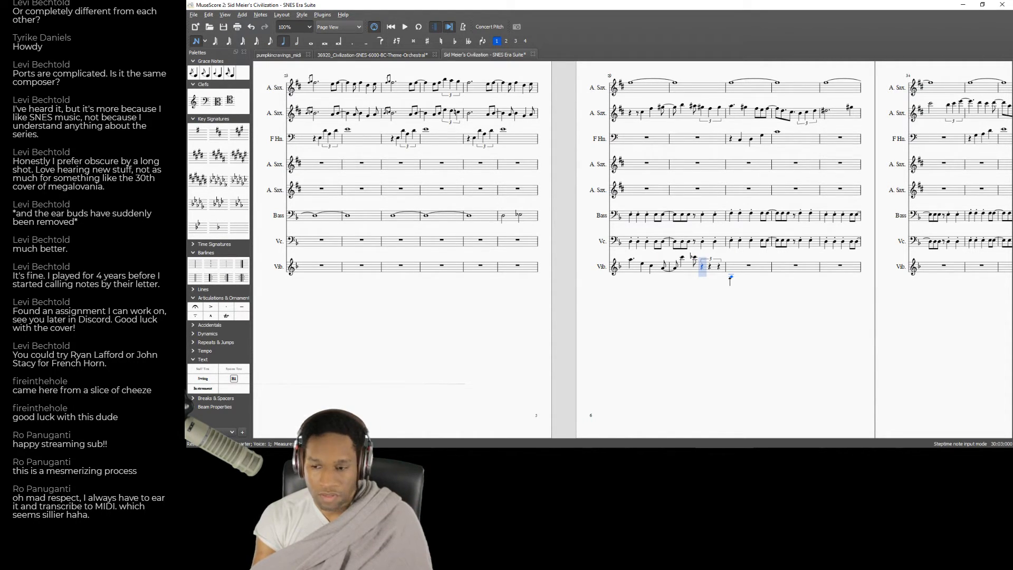
{"action": "key", "text": "c"}
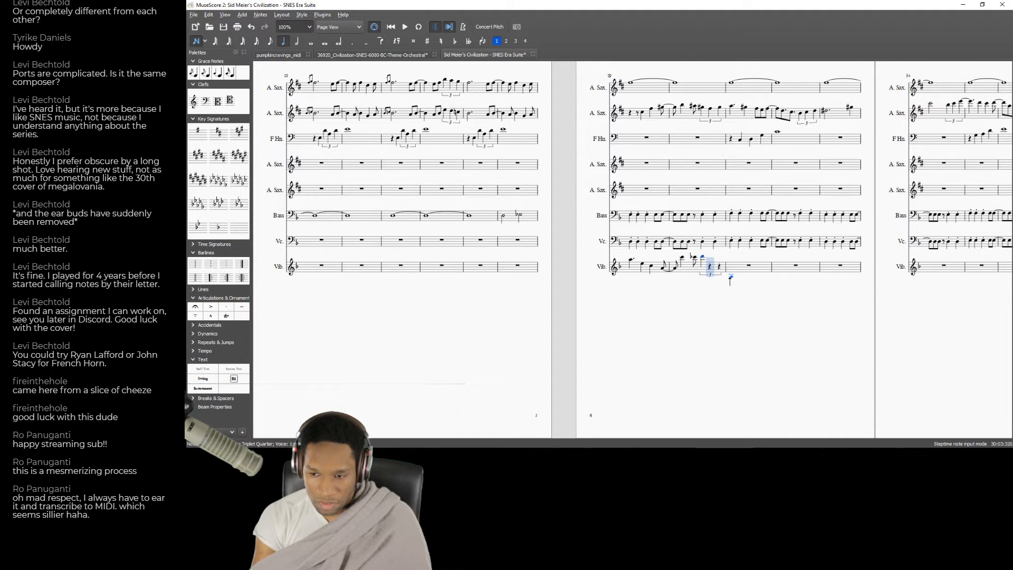
{"action": "key", "text": "b"}
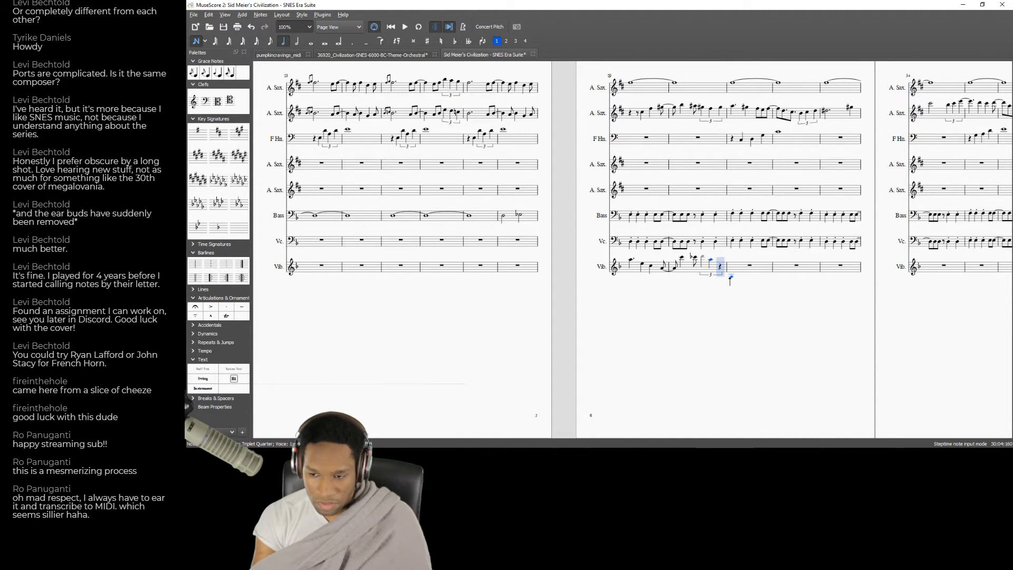
{"action": "key", "text": "c"}
Play back the Vibraphone line through measures 29 and 30.
{"action": "key", "text": "Left"}
{"action": "key", "text": "Left"}
{"action": "key", "text": "Left"}
{"action": "key", "text": "Left"}
{"action": "key", "text": "Left"}
{"action": "key", "text": "Left"}
{"action": "key", "text": "Left"}
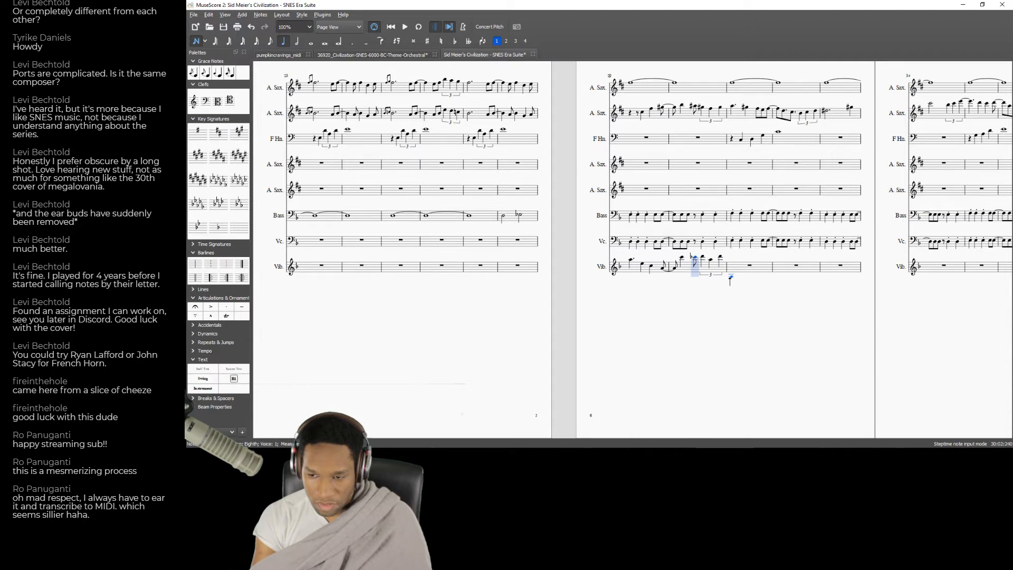
{"action": "key", "text": "space"}
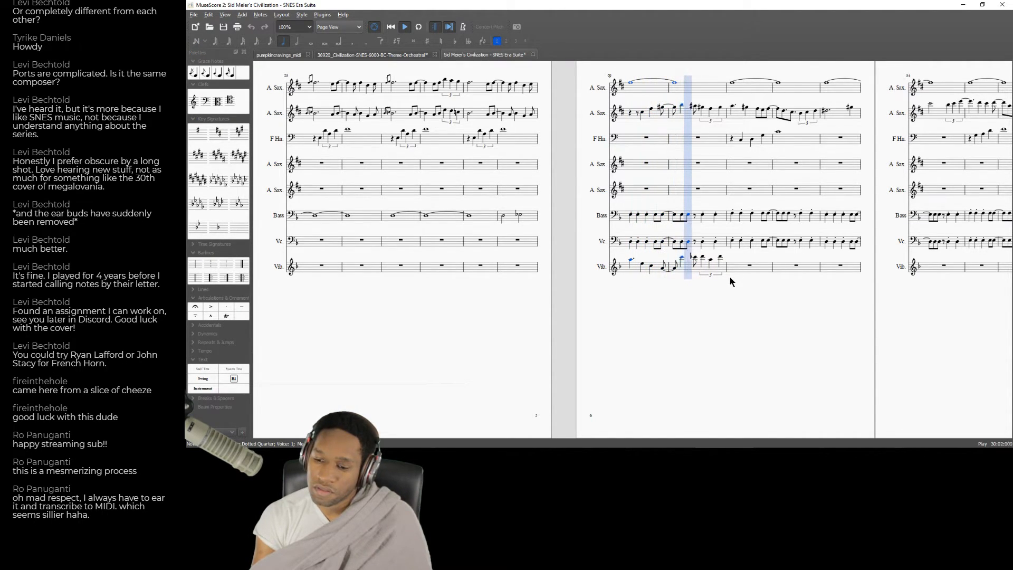
{"action": "key", "text": "space"}
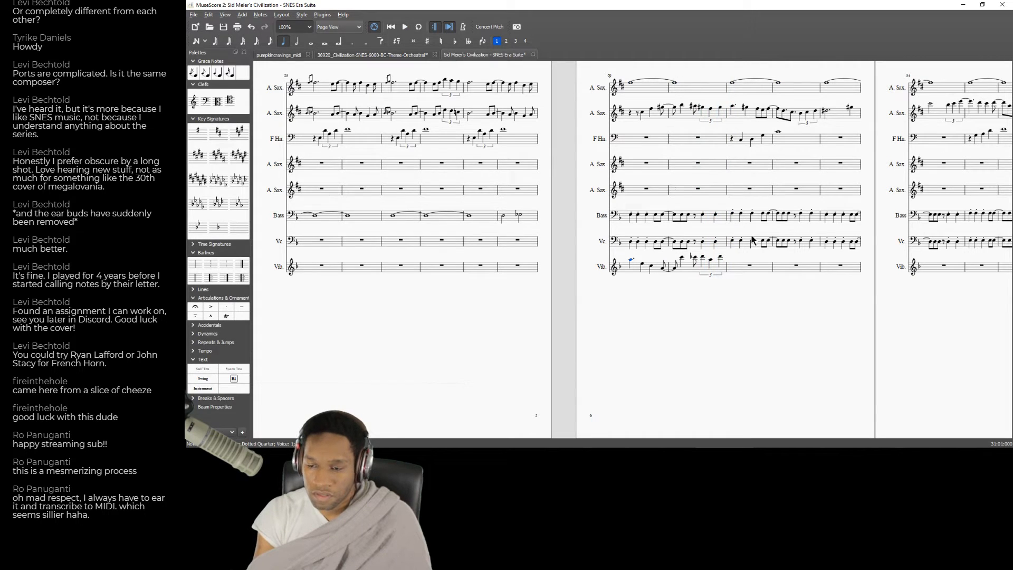
Enter an E at the start of measure 31 in the Vibraphone staff and add two acciaccatura grace notes before it.
{"action": "left_click", "coordinate": [754, 269]}
{"action": "key", "text": "n"}
{"action": "key", "text": "e"}
{"action": "key", "text": "Left"}
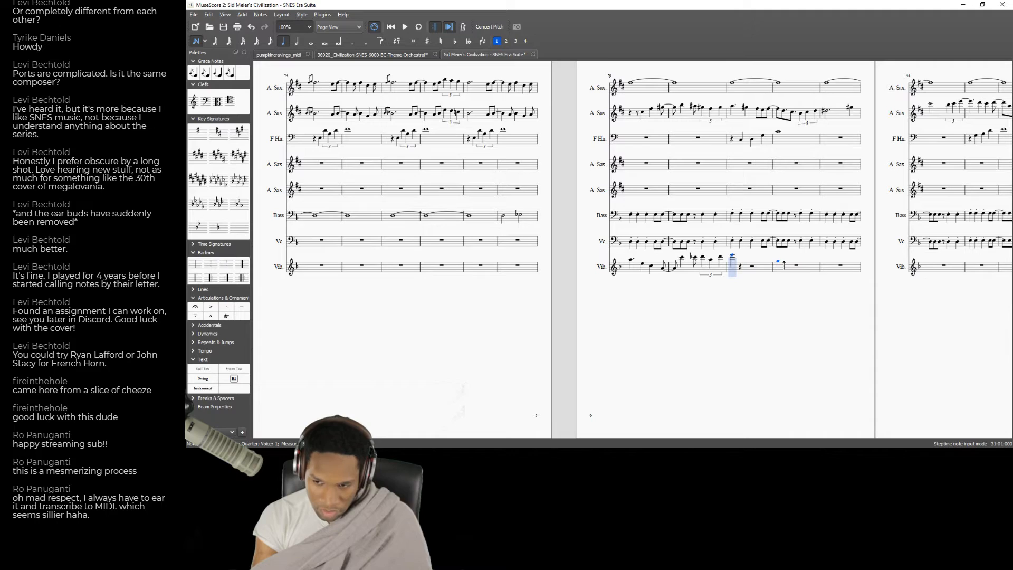
{"action": "double_click", "coordinate": [195, 75]}
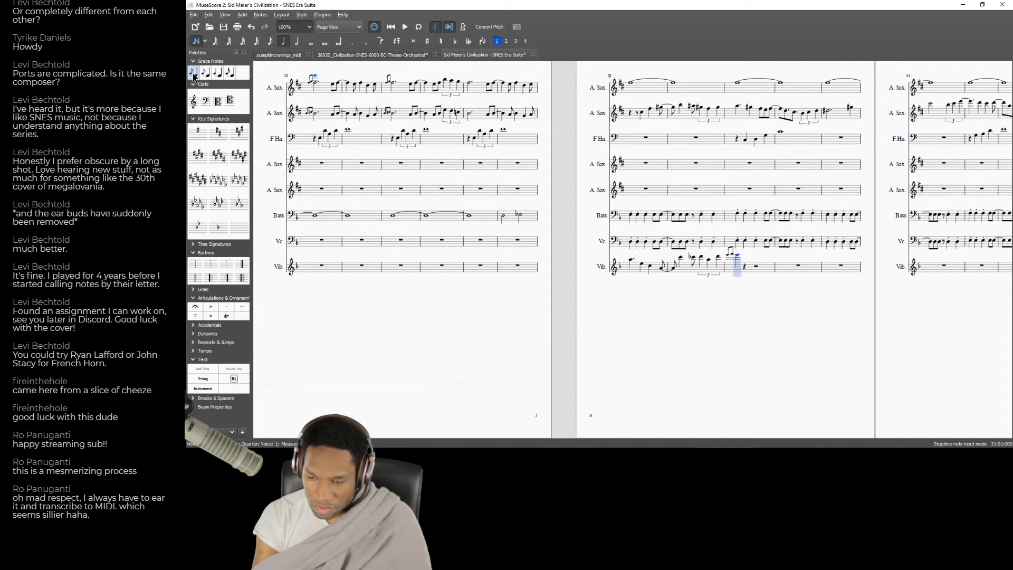
Try re-entering the Vibraphone's E in measure 31 as a half note and undo each attempt.
{"action": "key", "text": "6"}
{"action": "key", "text": "e"}
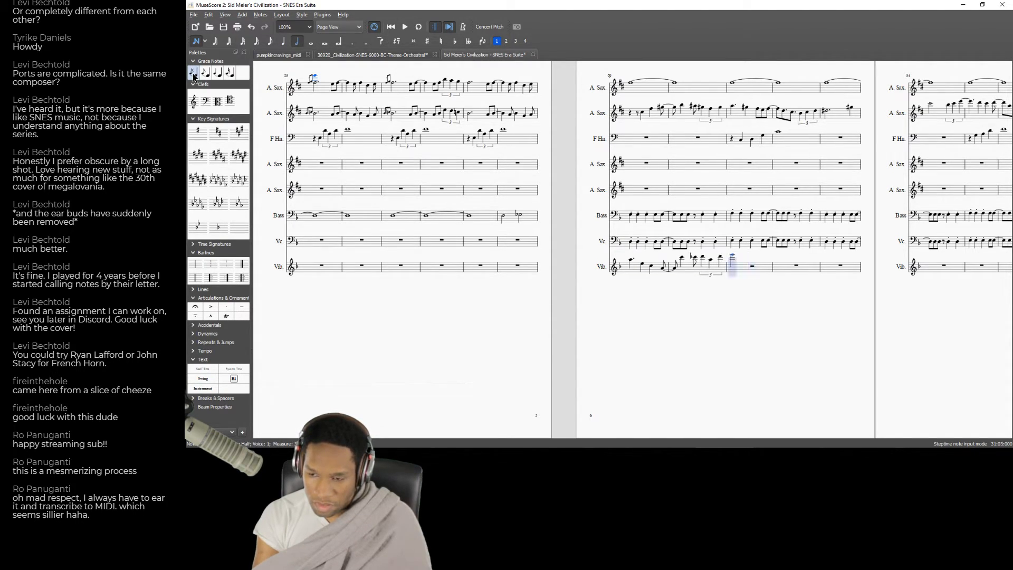
{"action": "key", "text": "ctrl+z"}
{"action": "key", "text": "Right"}
{"action": "key", "text": "Left"}
{"action": "key", "text": "e"}
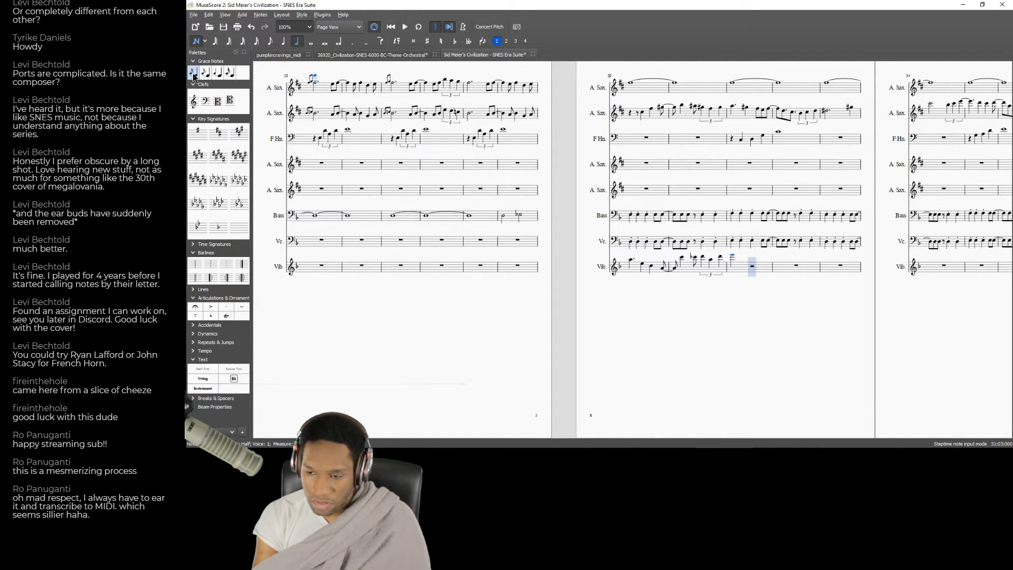
{"action": "key", "text": "ctrl+z"}
Change the existing E in the Vibraphone's measure 31 to a half note and play the passage around measures 28 and 29.
{"action": "left_click", "coordinate": [198, 41]}
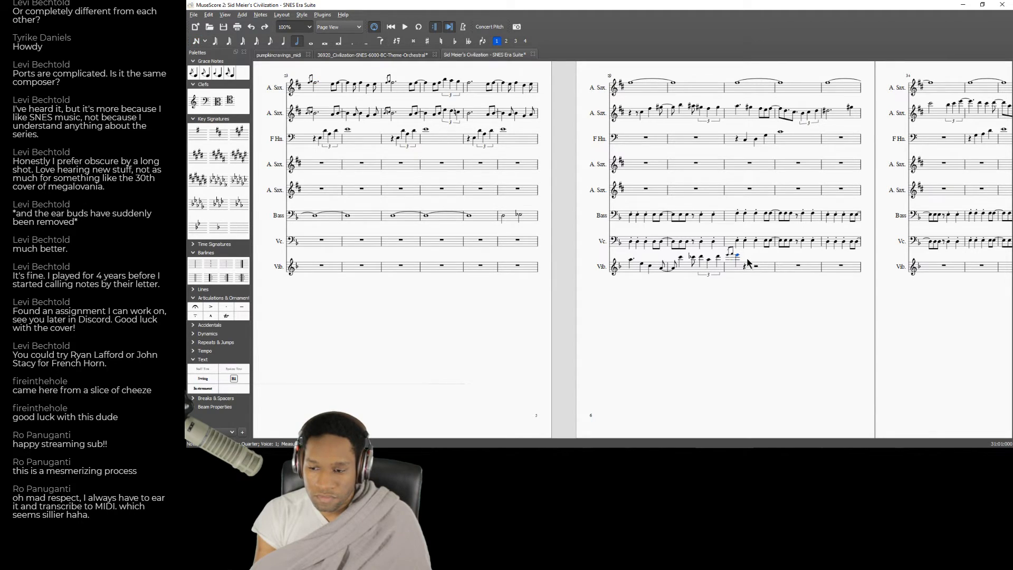
{"action": "left_click", "coordinate": [298, 43]}
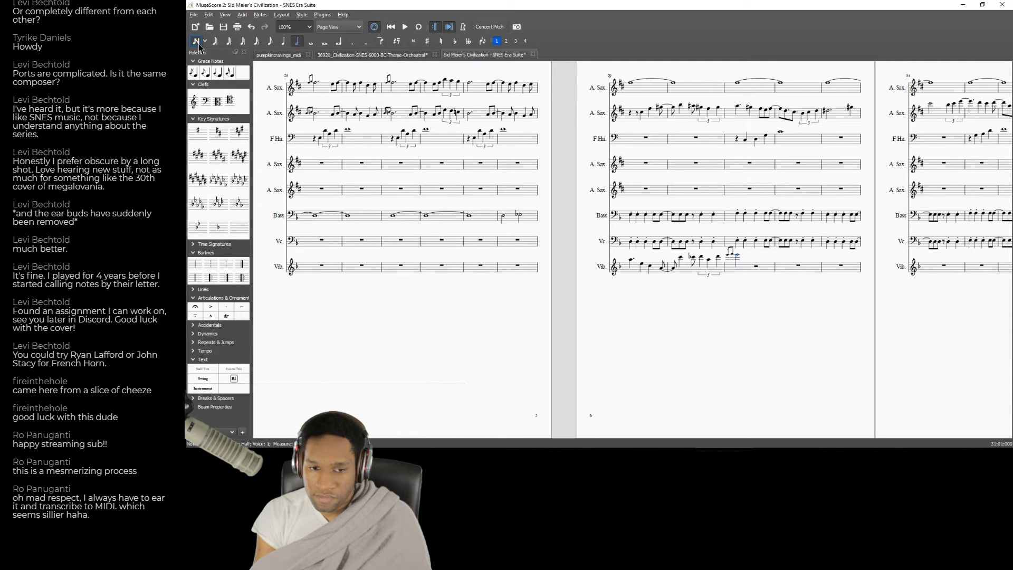
{"action": "left_click", "coordinate": [649, 163]}
{"action": "key", "text": "space"}
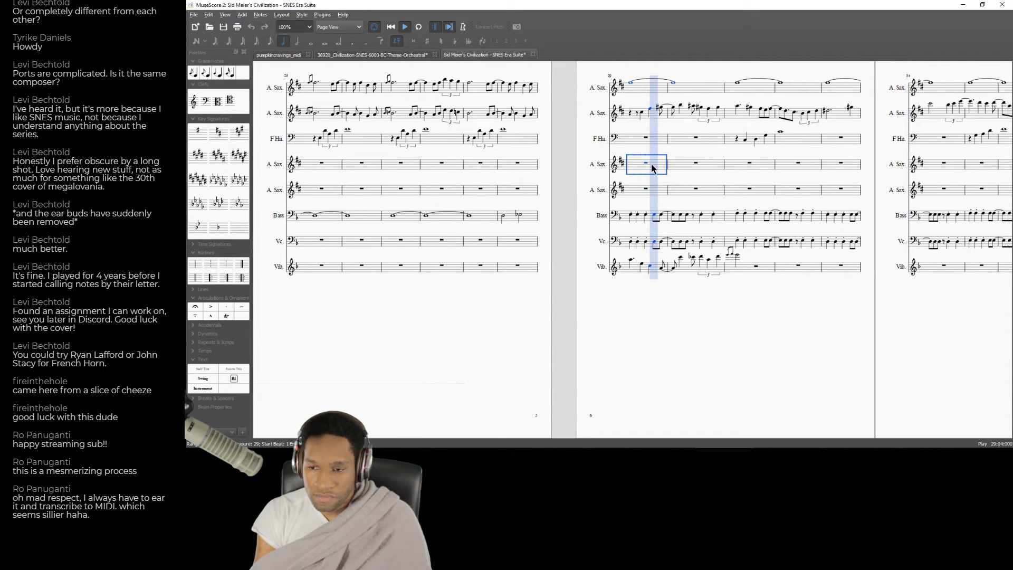
{"action": "left_click", "coordinate": [511, 139]}
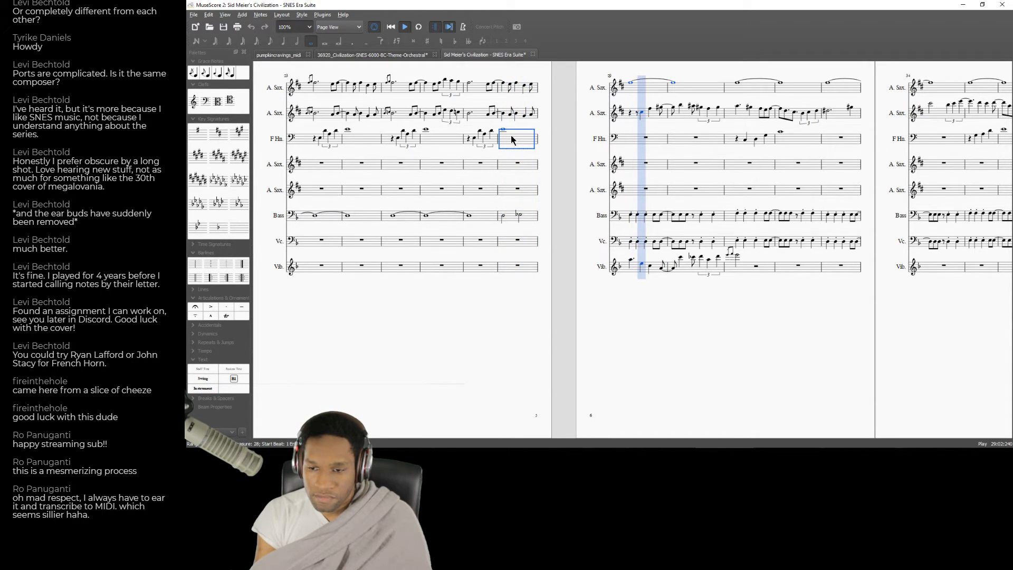
Play the passage from measure 29 and audition individual notes of the second Alto Sax in measure 30.
{"action": "left_click", "coordinate": [636, 145]}
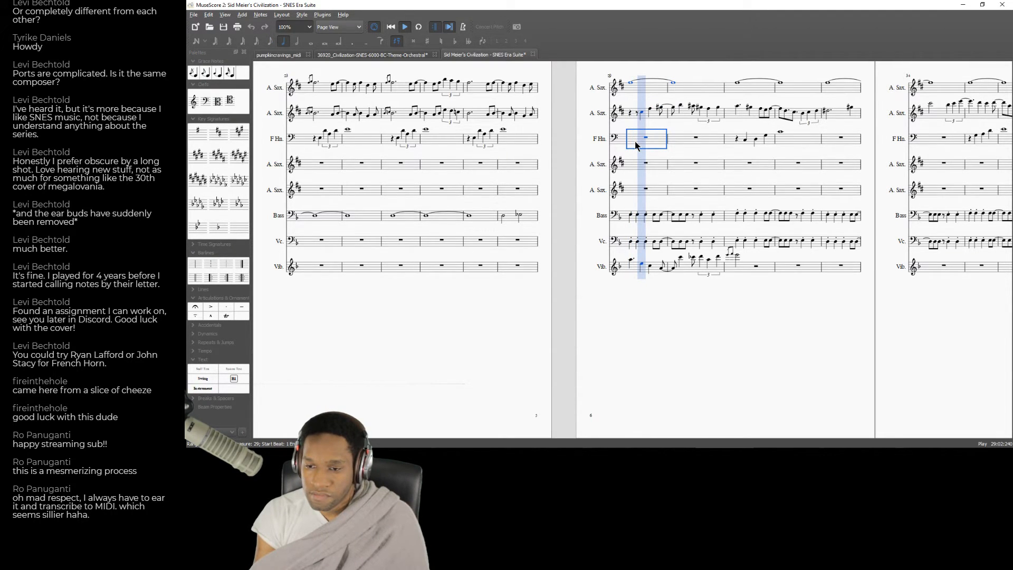
{"action": "key", "text": "space"}
{"action": "left_click", "coordinate": [691, 107]}
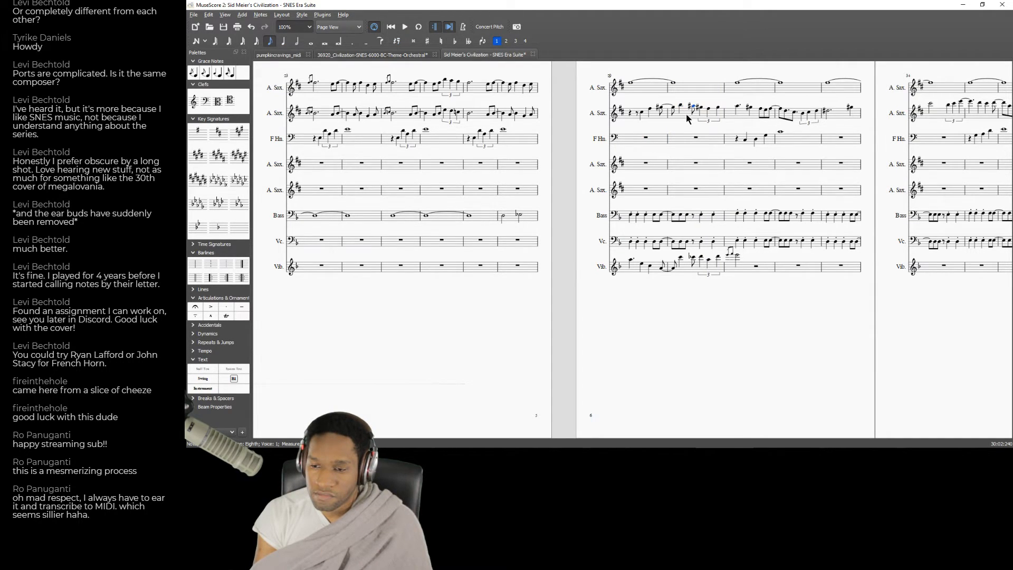
{"action": "key", "text": "5"}
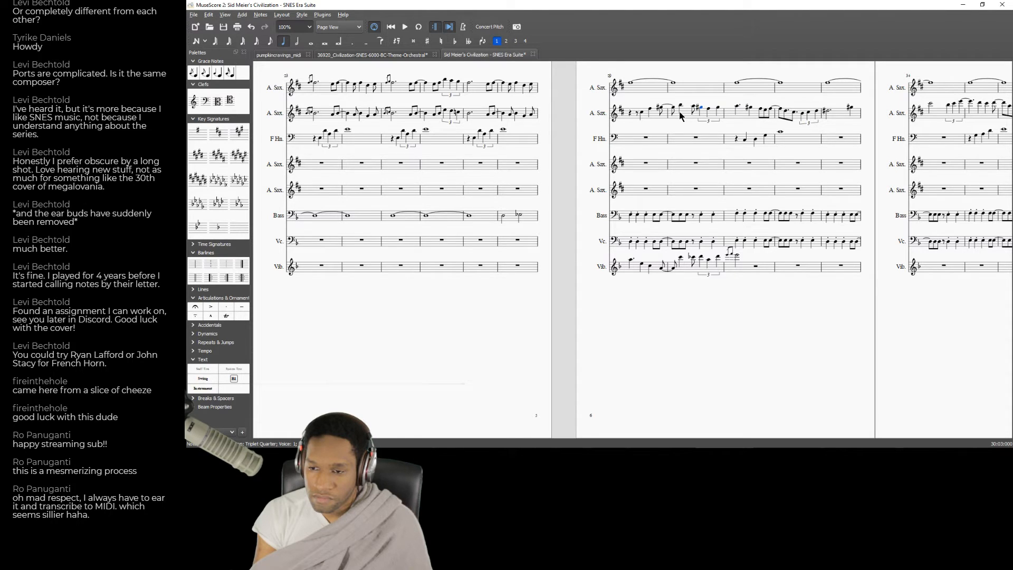
{"action": "left_click", "coordinate": [633, 139]}
{"action": "key", "text": "space"}
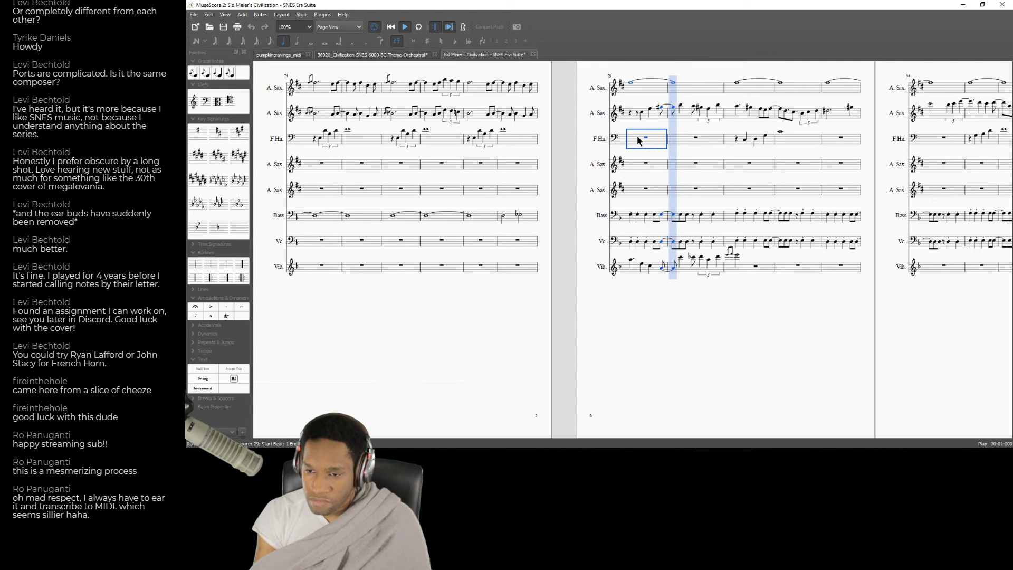
{"action": "key", "text": "space"}
Raise the opening notes of measure 31 in the second Alto Sax staff and play back from measure 29.
{"action": "left_click", "coordinate": [737, 108]}
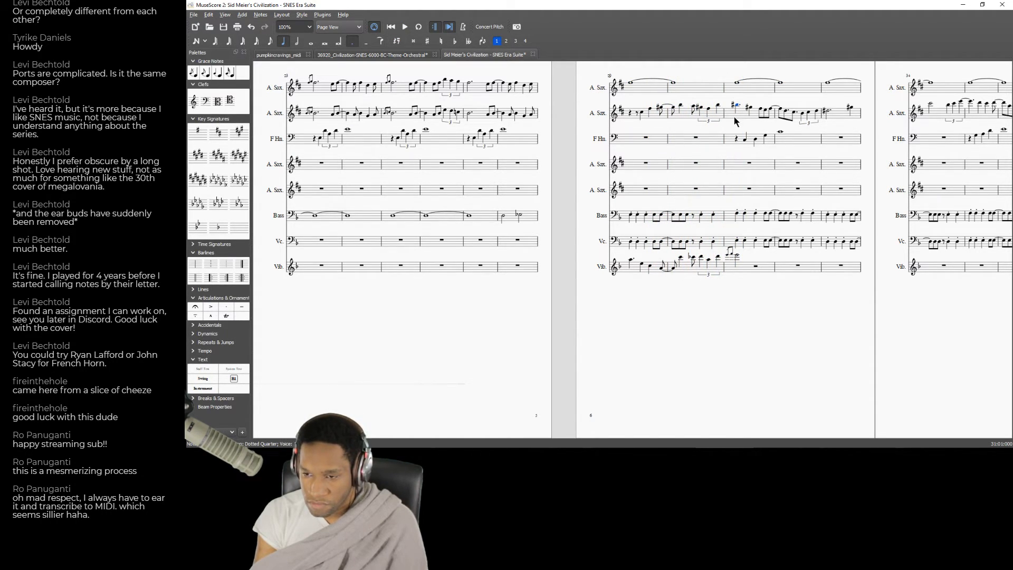
{"action": "key", "text": "Up"}
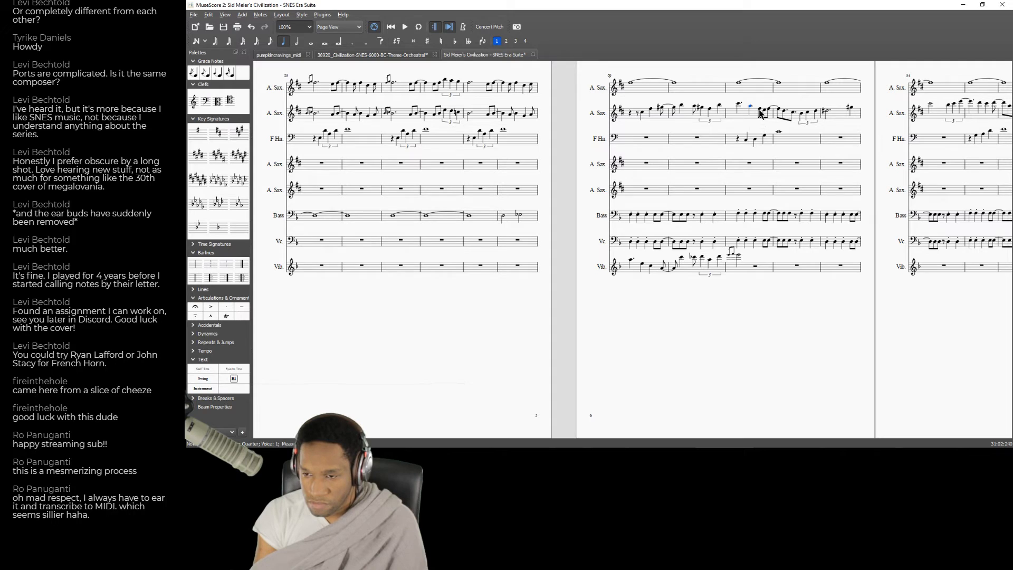
{"action": "left_click", "coordinate": [645, 167]}
{"action": "key", "text": "space"}
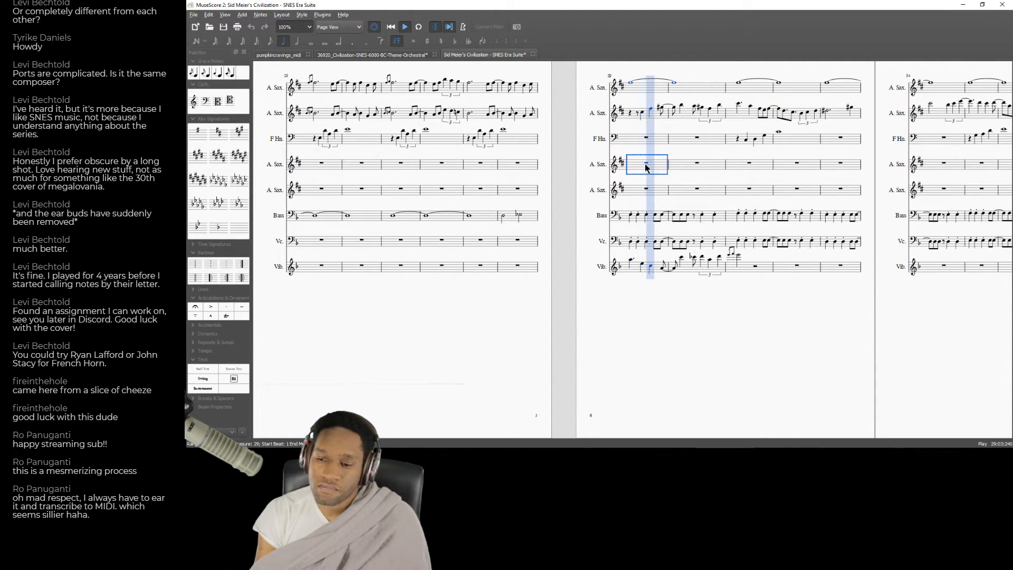
{"action": "key", "text": "space"}
Step through the second Alto Sax's triplet in measure 30 and replay from measure 29 into measure 31.
{"action": "left_click", "coordinate": [693, 108]}
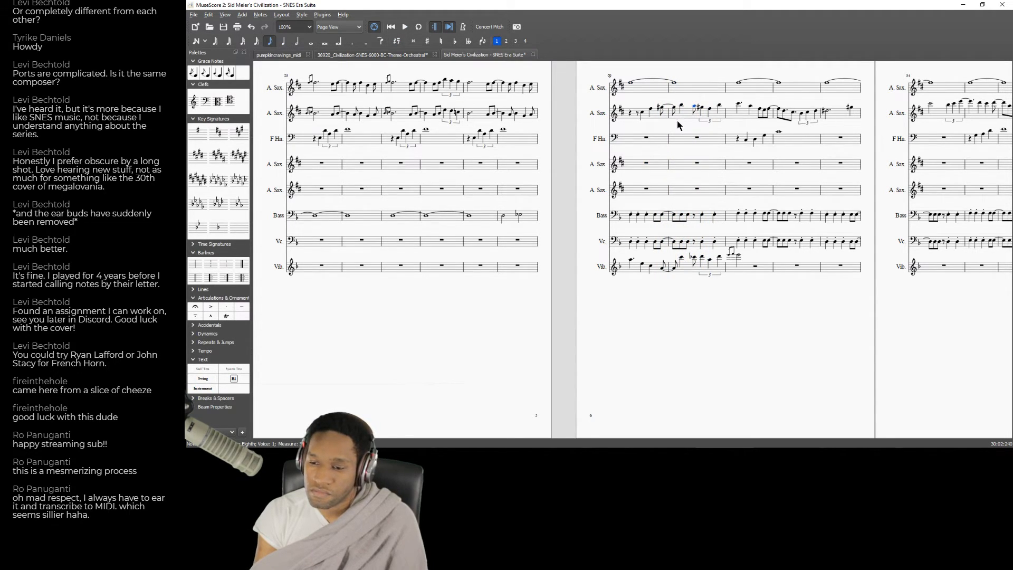
{"action": "key", "text": "Right"}
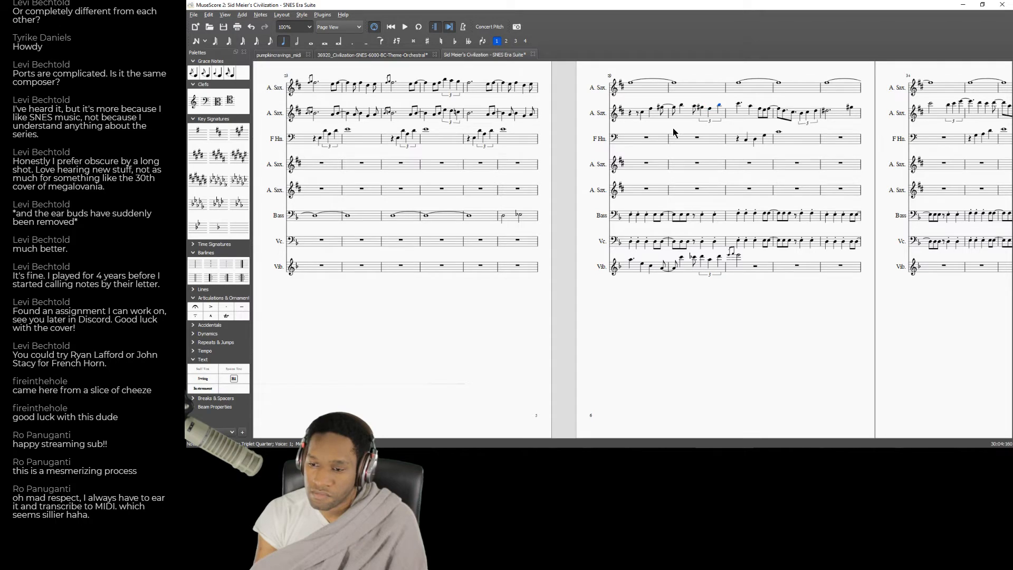
{"action": "left_click", "coordinate": [638, 141]}
{"action": "key", "text": "space"}
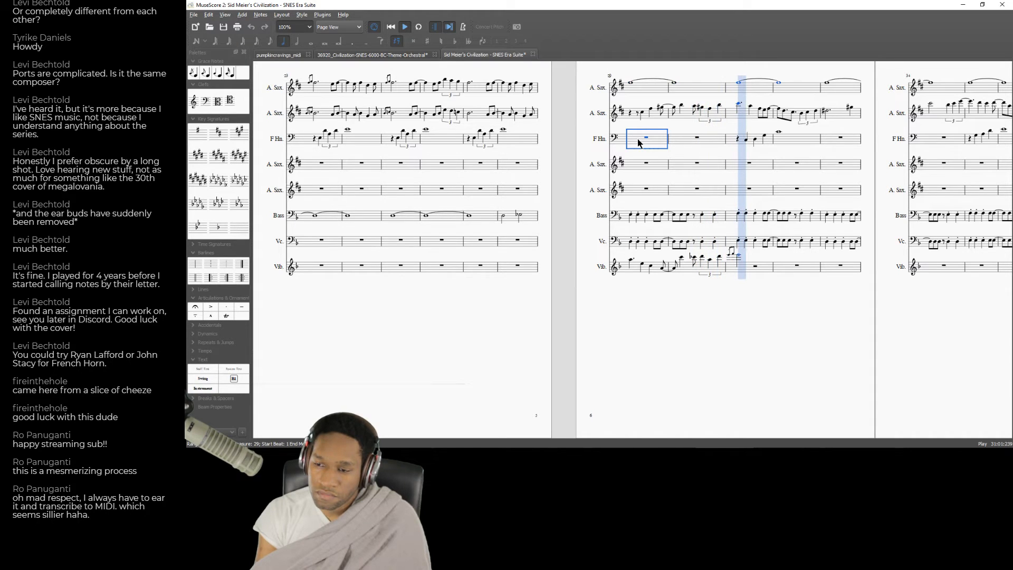
{"action": "key", "text": "space"}
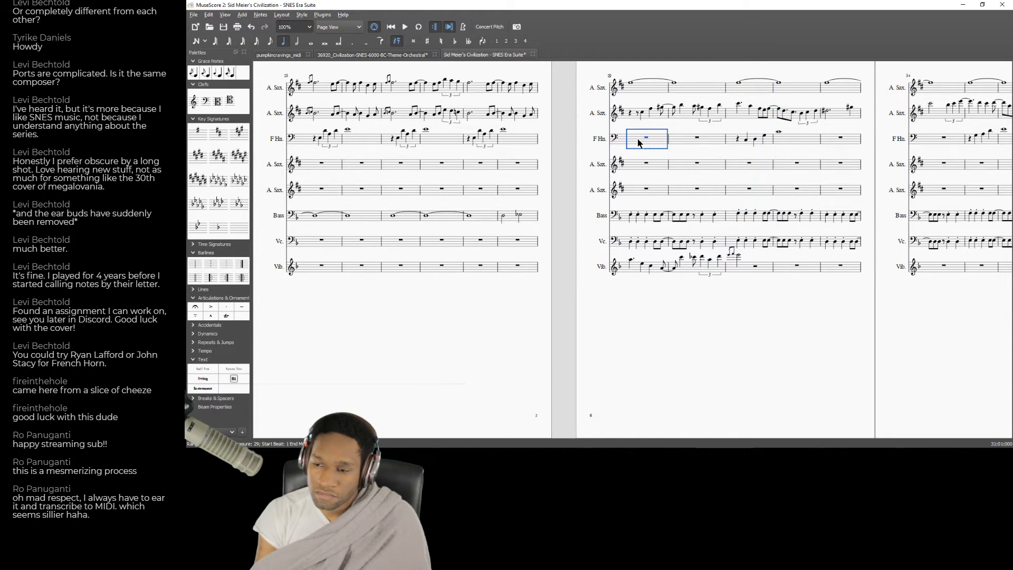
Raise the pitches of the eighth notes ending measure 31 in the second Alto Sax staff and play back from measure 30.
{"action": "left_click", "coordinate": [750, 109]}
{"action": "left_click", "coordinate": [750, 112]}
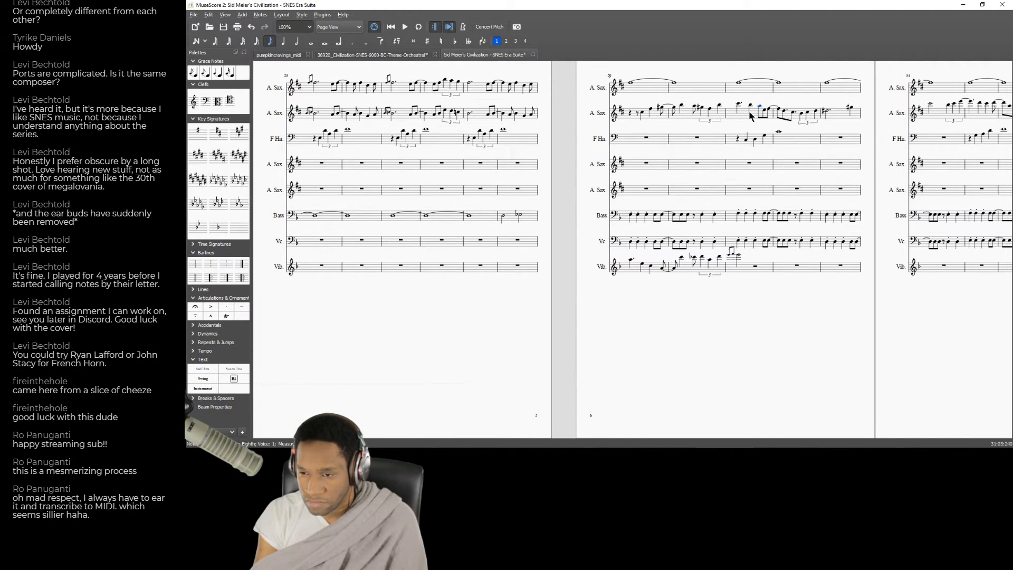
{"action": "key", "text": "Up"}
{"action": "key", "text": "Up"}
{"action": "key", "text": "Up"}
{"action": "key", "text": "Up"}
{"action": "key", "text": "Up"}
{"action": "key", "text": "Up"}
{"action": "key", "text": "Up"}
{"action": "key", "text": "Up"}
{"action": "key", "text": "Up"}
{"action": "key", "text": "Up"}
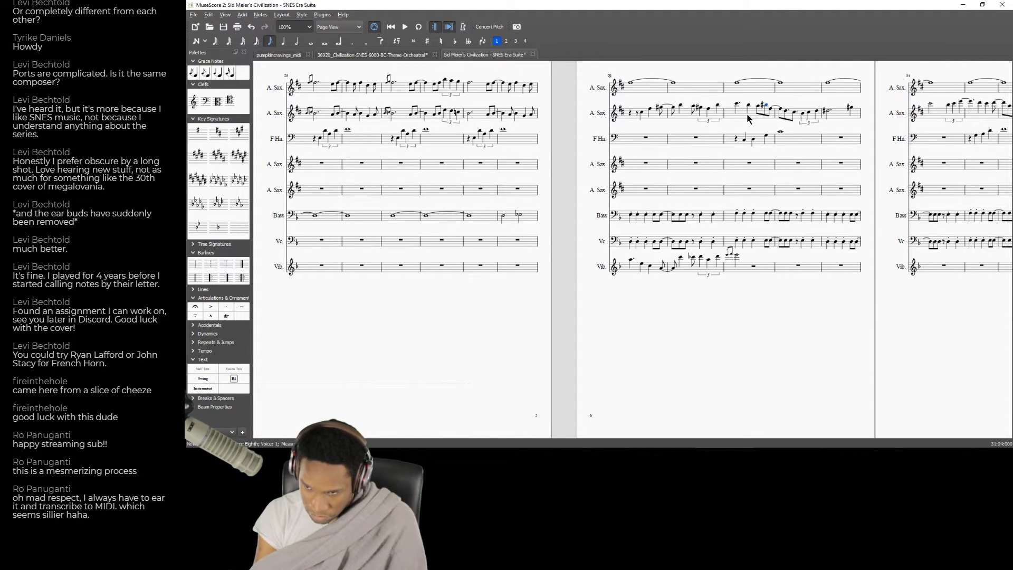
{"action": "key", "text": "s"}
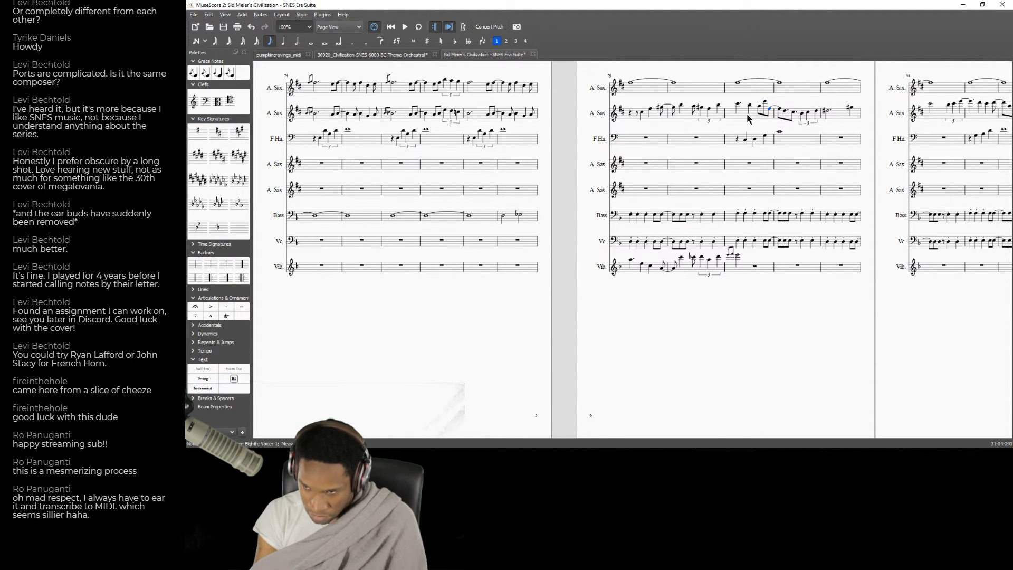
{"action": "key", "text": "Up"}
{"action": "key", "text": "Up"}
{"action": "key", "text": "Up"}
{"action": "key", "text": "Up"}
{"action": "left_click", "coordinate": [721, 146]}
{"action": "key", "text": "space"}
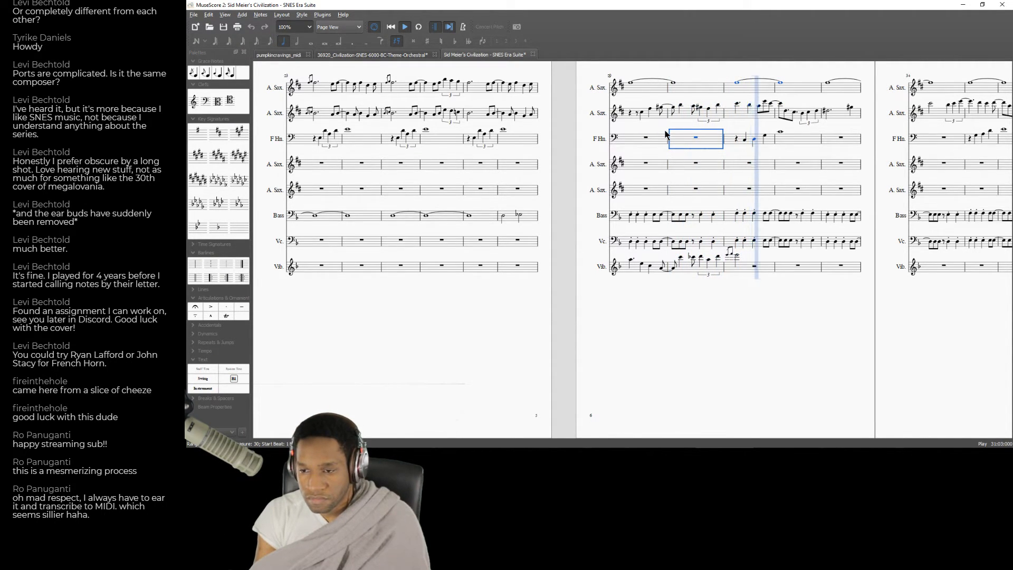
{"action": "key", "text": "space"}
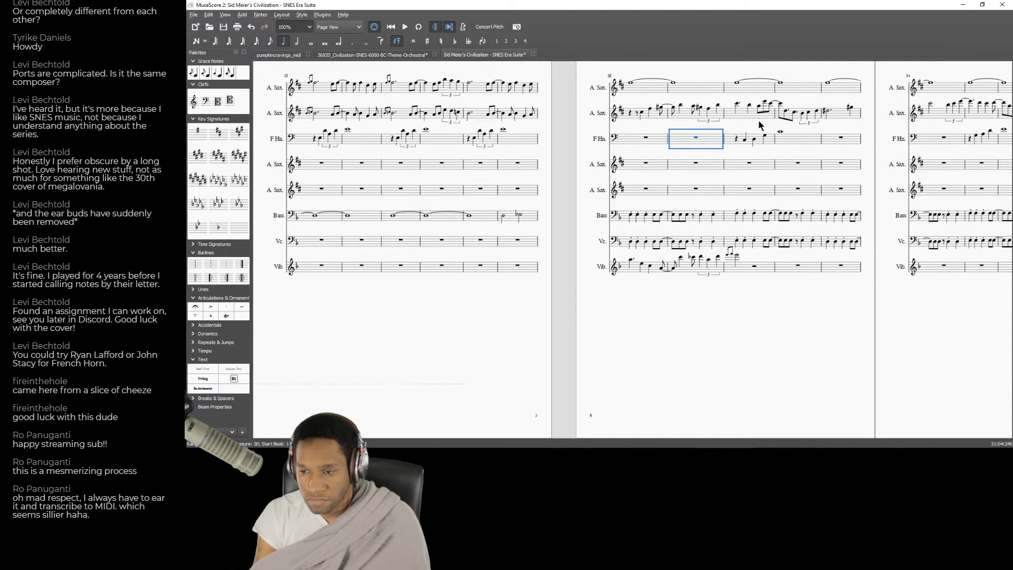
Copy measures 32 and 33 of the second Alto Sax into the Vibraphone staff starting at measure 32.
{"action": "left_click", "coordinate": [786, 113]}
{"action": "key", "text": "Right"}
{"action": "key", "text": "Right"}
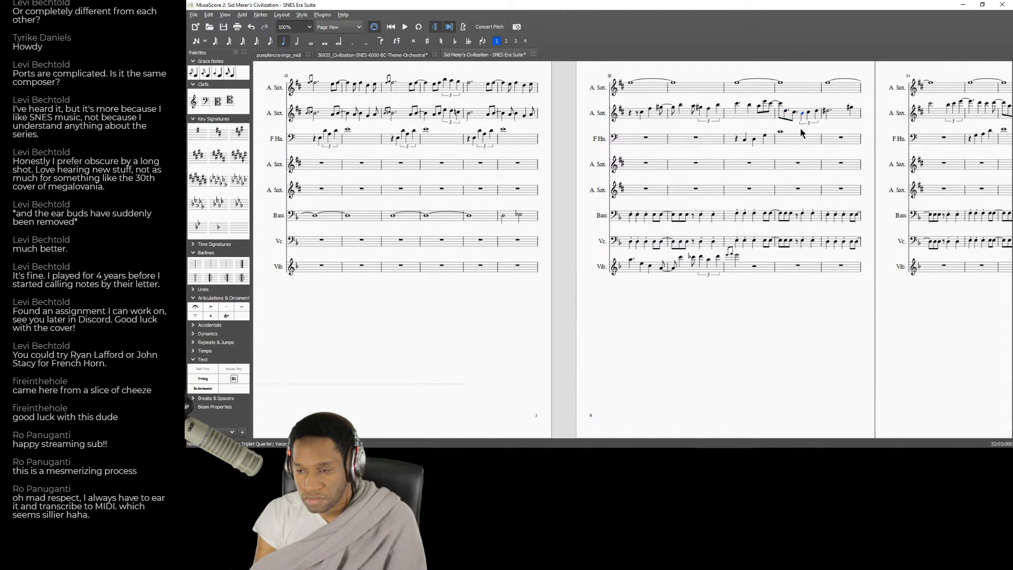
{"action": "left_click", "coordinate": [854, 122]}
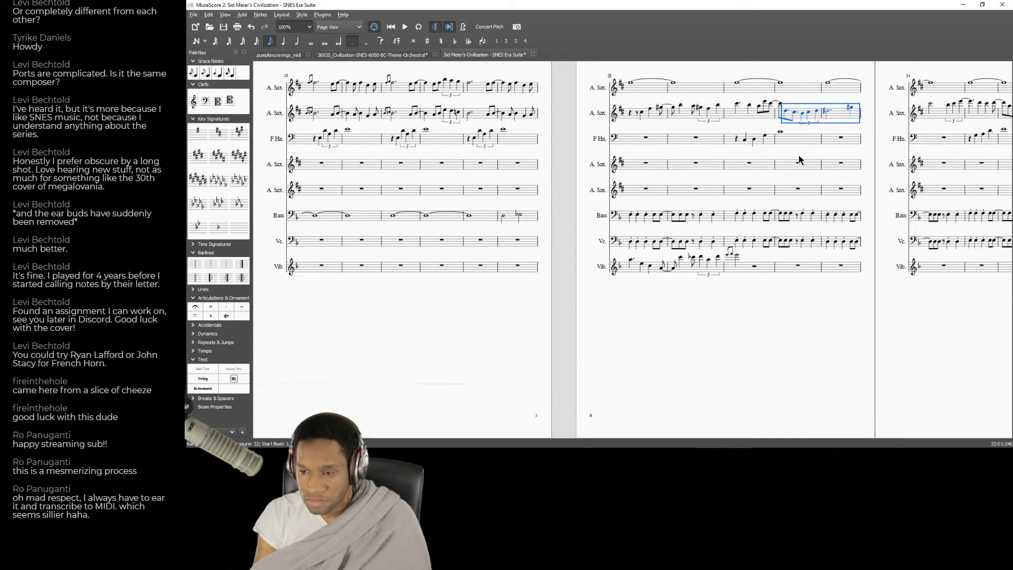
{"action": "left_click", "coordinate": [780, 105]}
{"action": "left_click", "coordinate": [855, 121]}
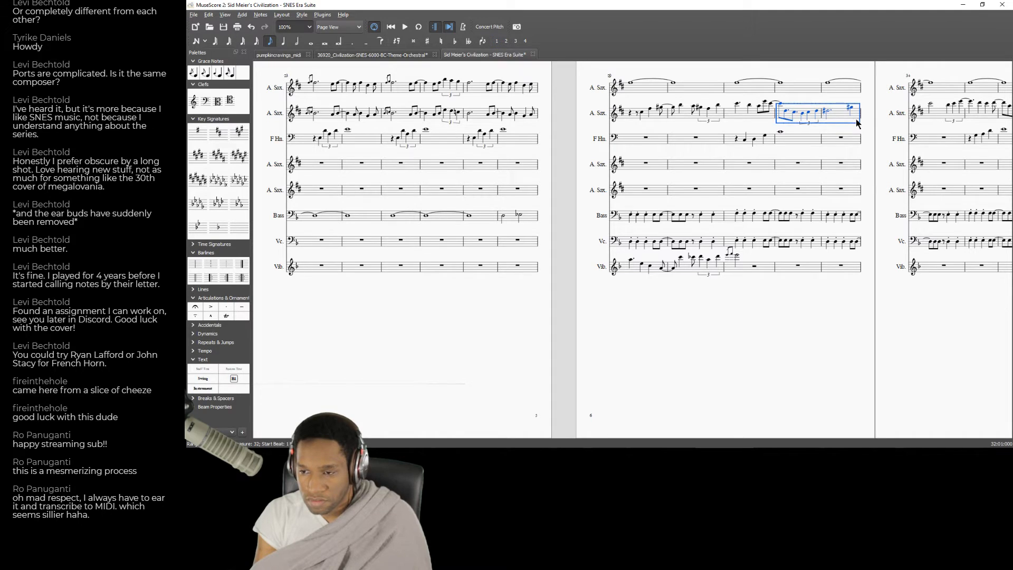
{"action": "key", "text": "ctrl+c"}
{"action": "left_click", "coordinate": [791, 265]}
{"action": "key", "text": "ctrl+v"}
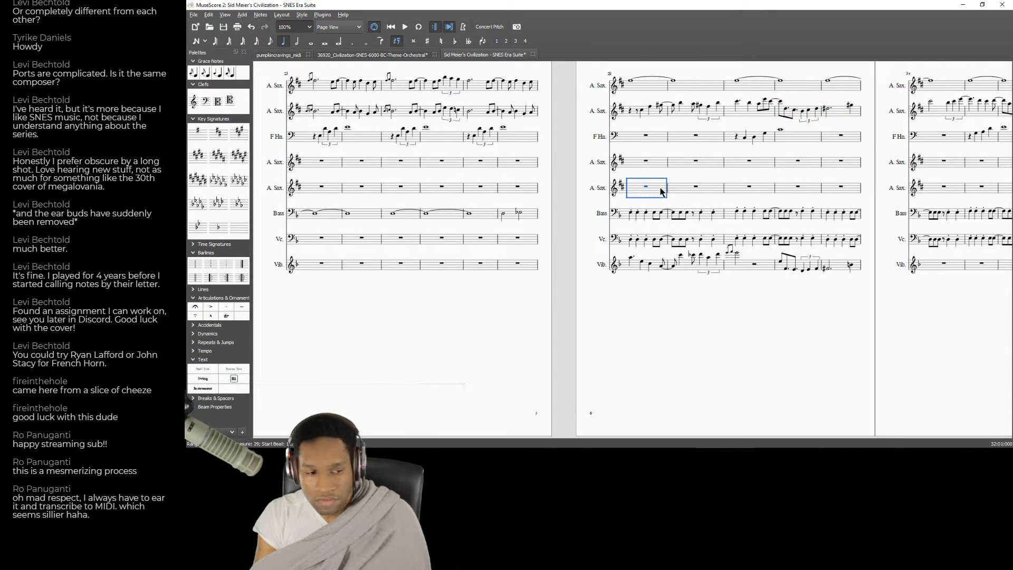
Play the score from measure 29 to check how the Vibraphone melody should continue through measure 31.
{"action": "key", "text": "space"}
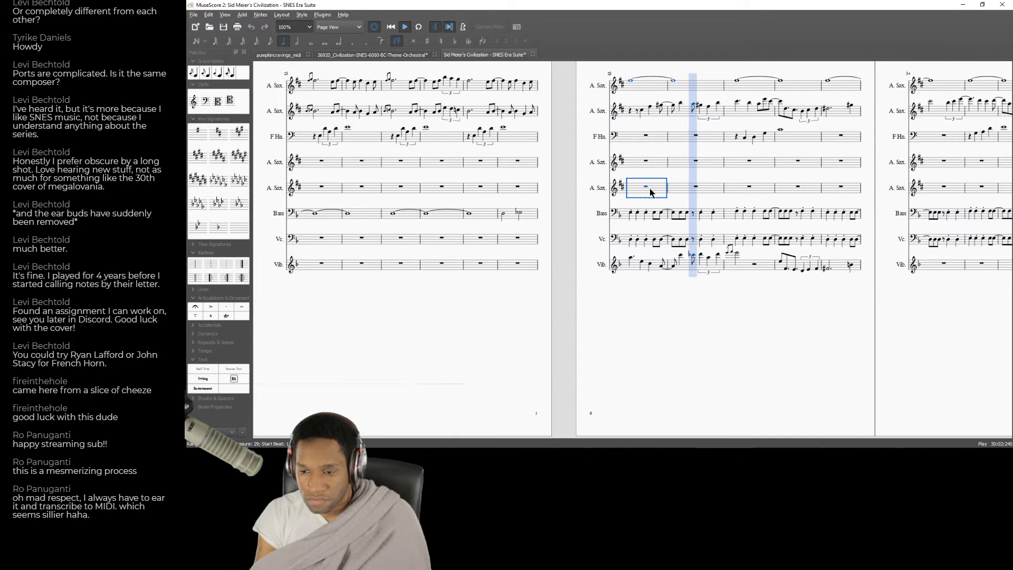
{"action": "key", "text": "space"}
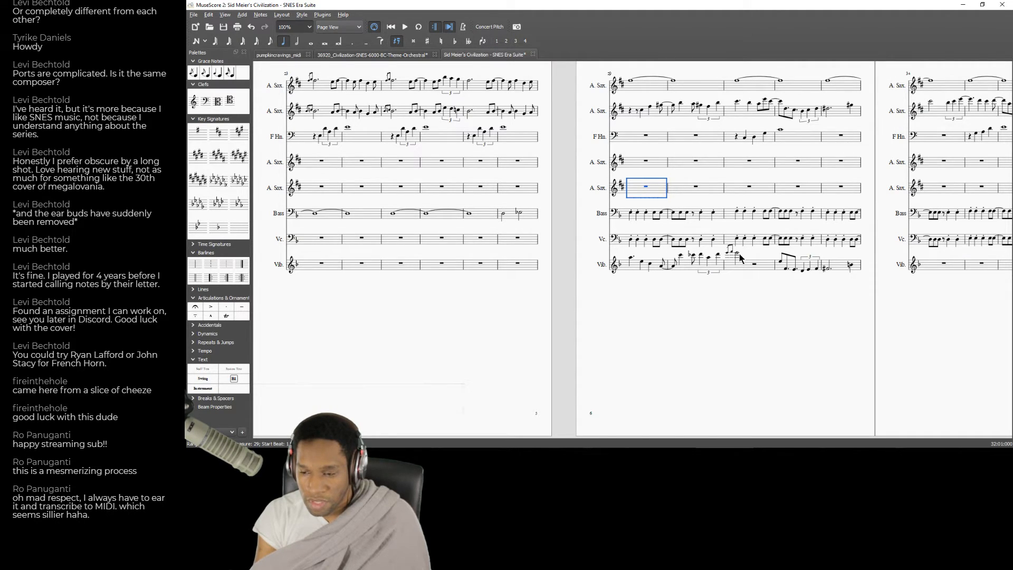
{"action": "left_click", "coordinate": [753, 264]}
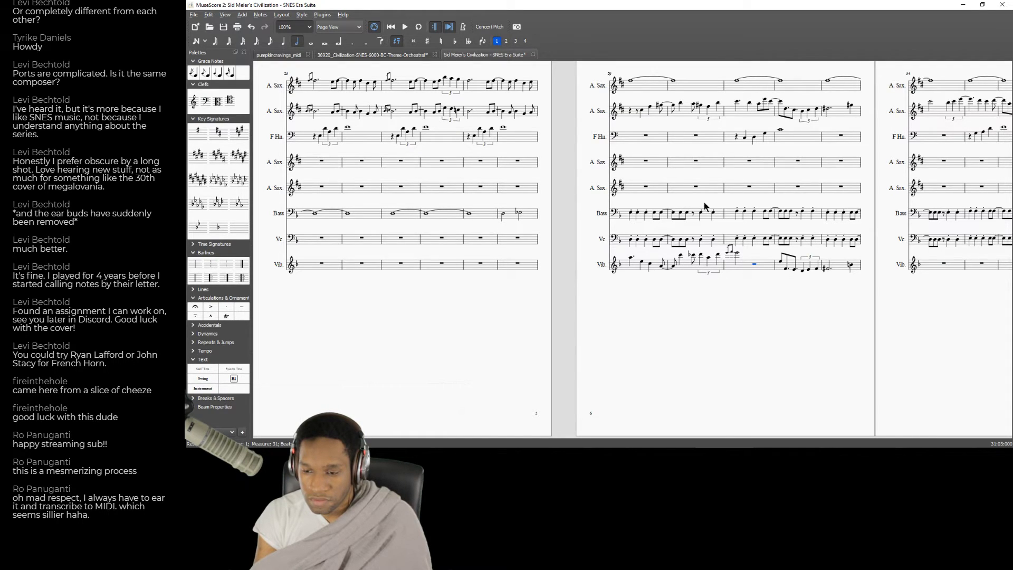
{"action": "left_click", "coordinate": [646, 188]}
{"action": "key", "text": "space"}
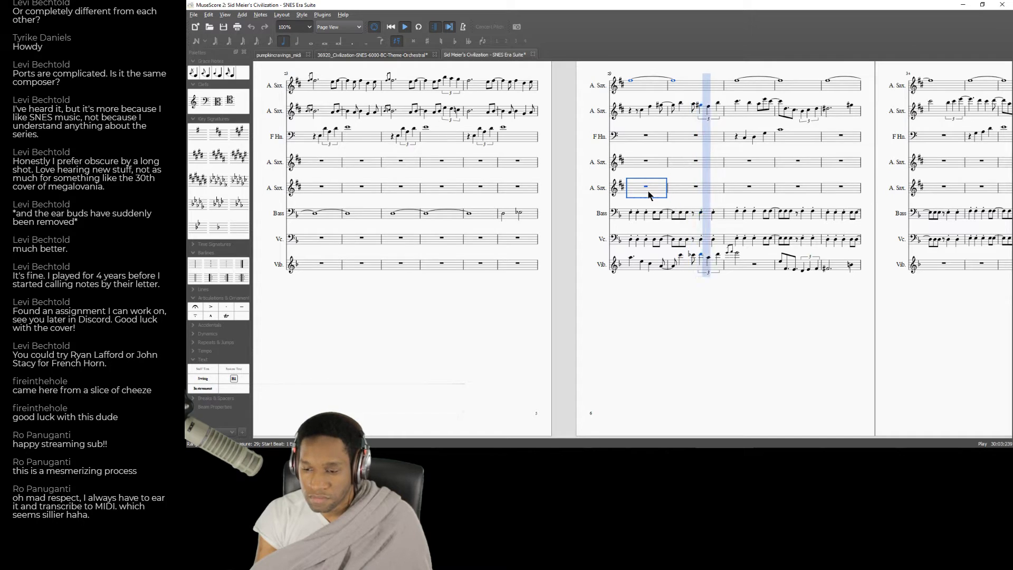
{"action": "key", "text": "space"}
Change the Vibraphone's E in measure 31 to a dotted quarter note, enter two eighth notes after it and play them back.
{"action": "left_click", "coordinate": [738, 255]}
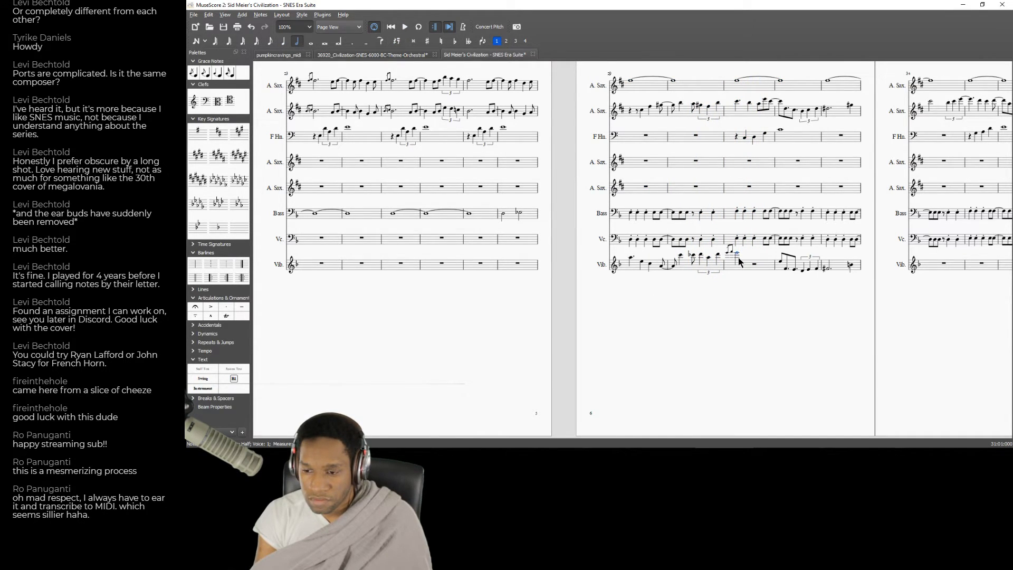
{"action": "left_click", "coordinate": [351, 42]}
{"action": "left_click", "coordinate": [749, 264]}
{"action": "key", "text": "n"}
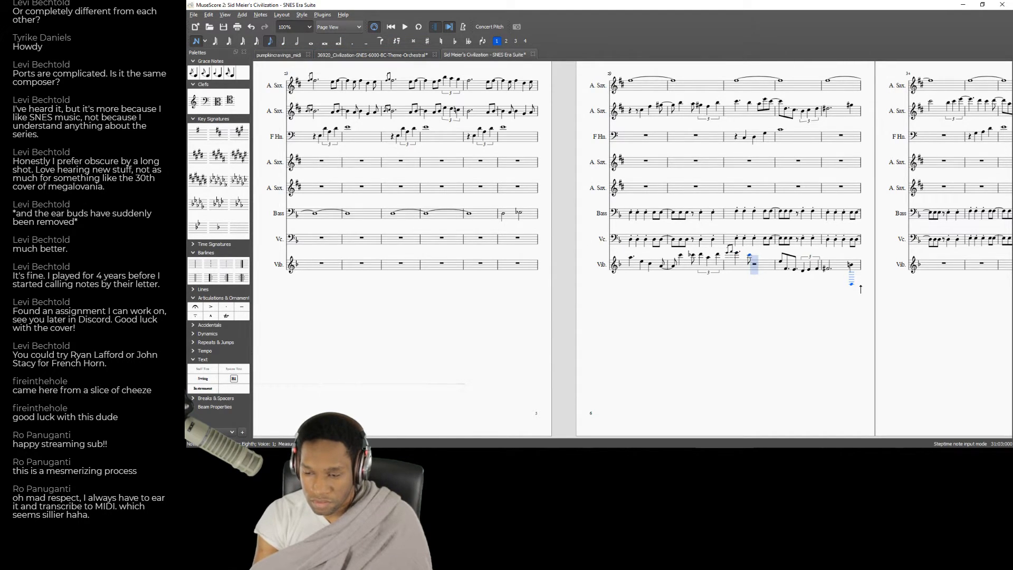
{"action": "key", "text": "d"}
{"action": "key", "text": "b"}
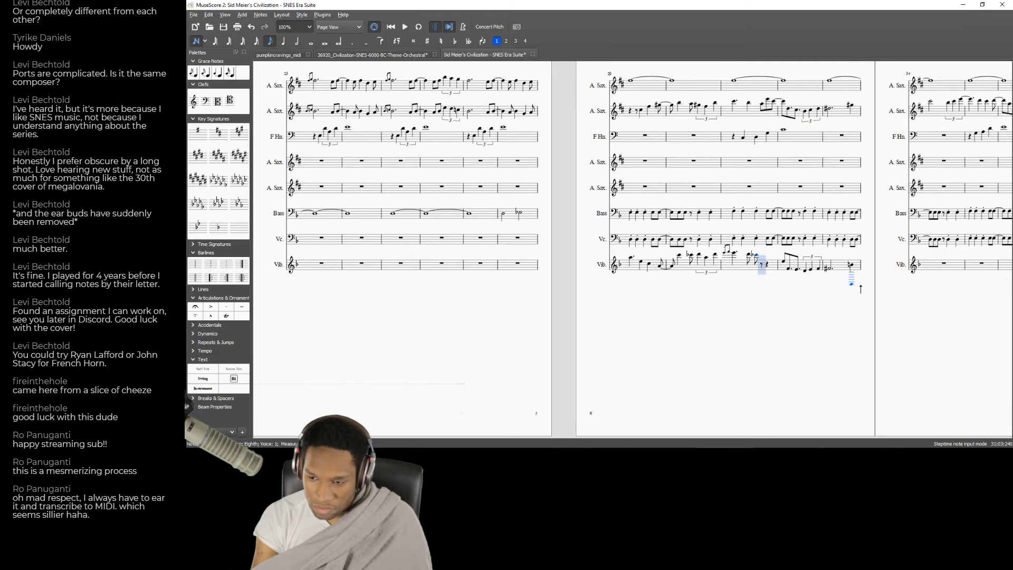
{"action": "key", "text": "Left"}
{"action": "key", "text": "Left"}
{"action": "key", "text": "space"}
{"action": "key", "text": "space"}
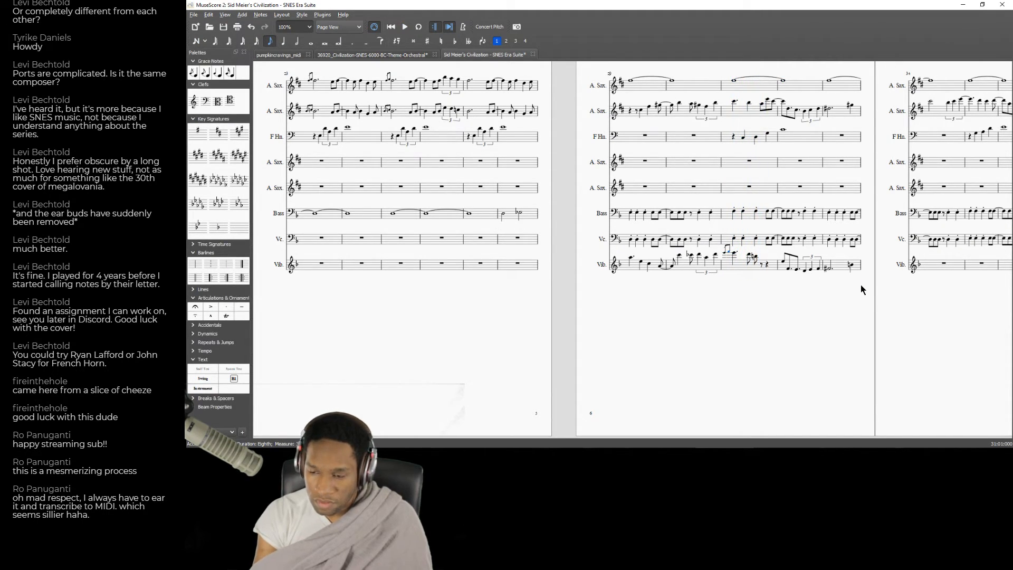
Replace the two eighth notes in the Vibraphone's measure 31 with a quarter-note D and a quarter-note C.
{"action": "left_click", "coordinate": [749, 256]}
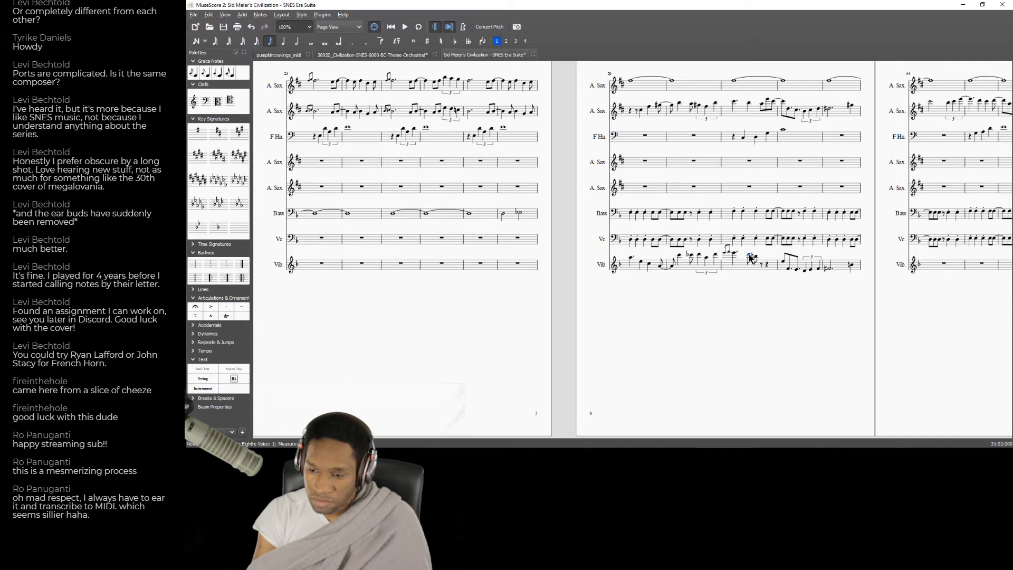
{"action": "left_click", "coordinate": [284, 43]}
{"action": "key", "text": "4"}
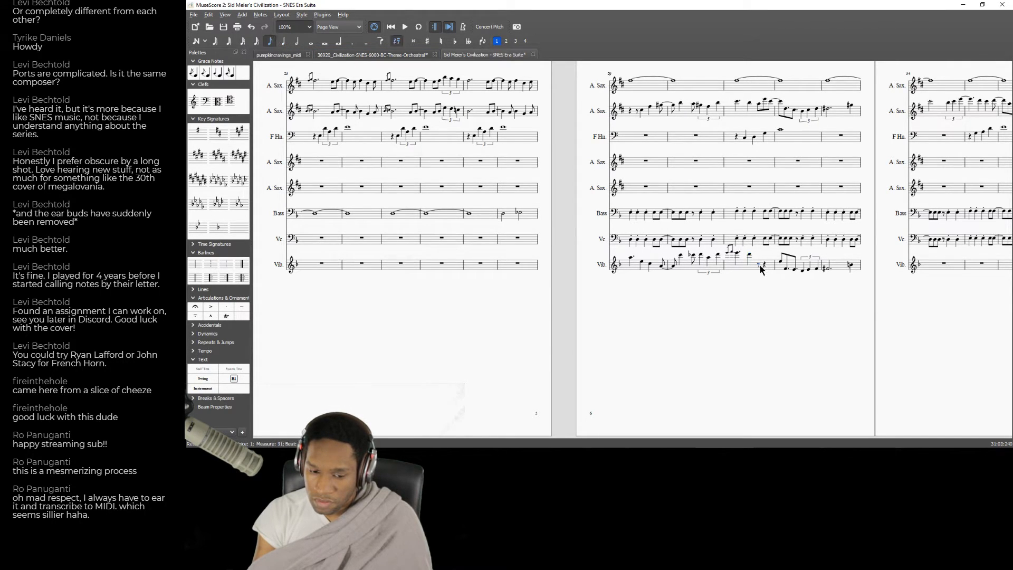
{"action": "key", "text": "n"}
{"action": "key", "text": "Up"}
{"action": "key", "text": "Left"}
{"action": "key", "text": "5"}
{"action": "key", "text": "c"}
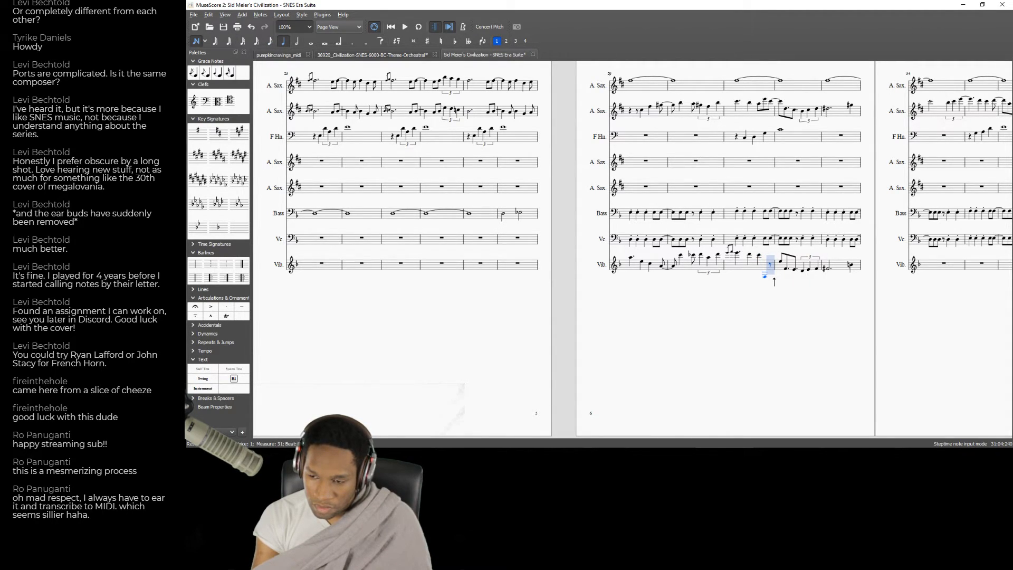
Play back the Vibraphone line from the grace notes at the start of measure 31.
{"action": "key", "text": "Left"}
{"action": "key", "text": "Left"}
{"action": "key", "text": "Left"}
{"action": "key", "text": "Left"}
{"action": "key", "text": "space"}
{"action": "key", "text": "space"}
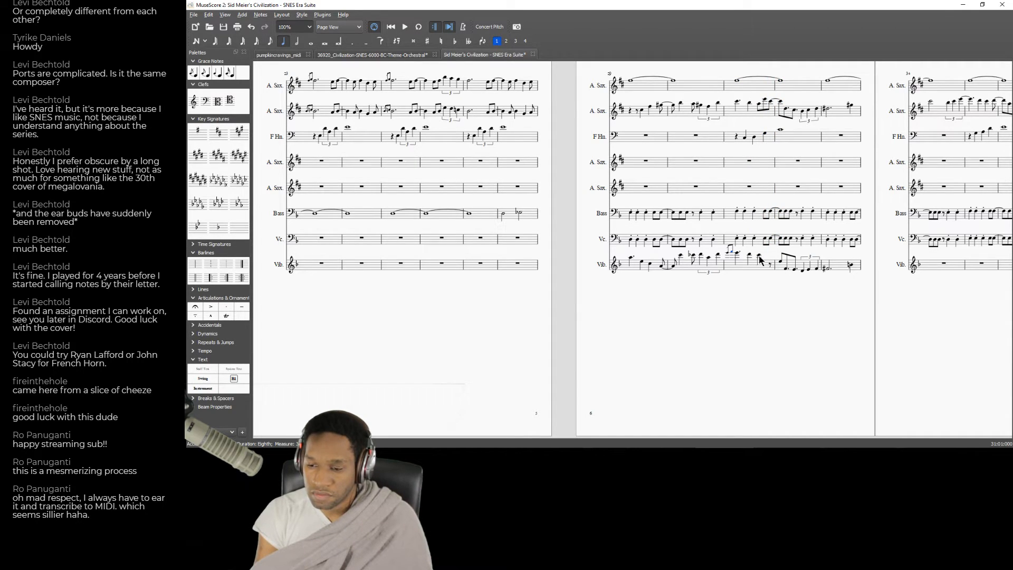
Fill the last eighth rest of the Vibraphone's measure 31 with an eighth-note B natural.
{"action": "left_click", "coordinate": [765, 266]}
{"action": "left_click", "coordinate": [770, 266]}
{"action": "key", "text": "n"}
{"action": "key", "text": "e"}
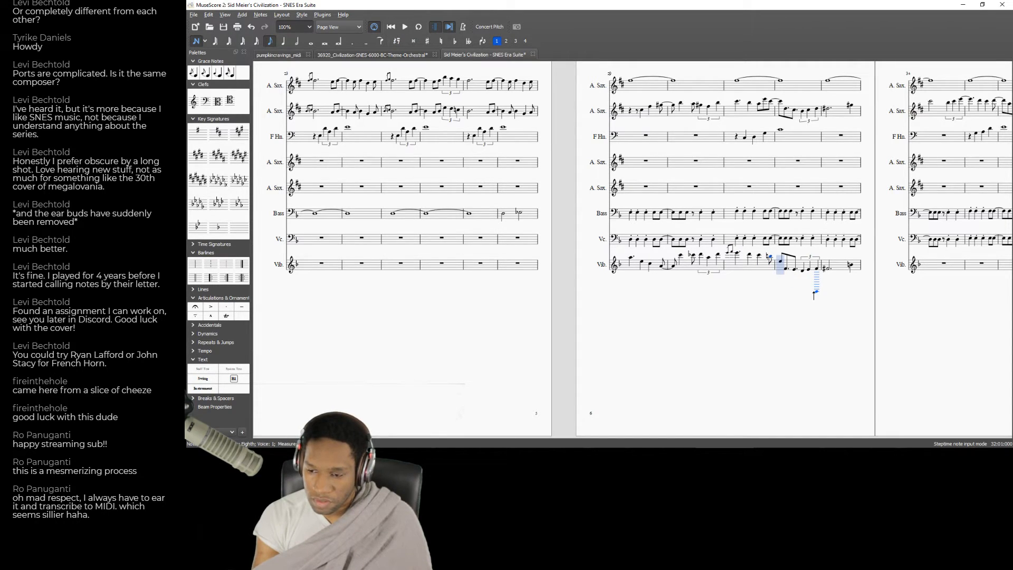
Raise the pitch of the first note in the Vibraphone's measure 32.
{"action": "key", "text": "Up"}
{"action": "key", "text": "Up"}
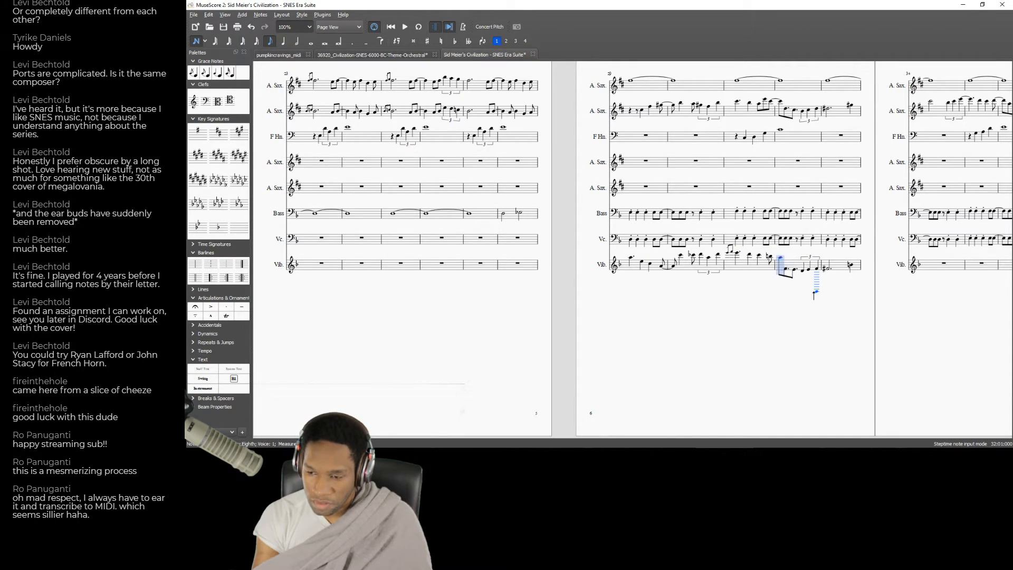
{"action": "key", "text": "Up"}
{"action": "key", "text": "Up"}
{"action": "key", "text": "Left"}
{"action": "key", "text": "Right"}
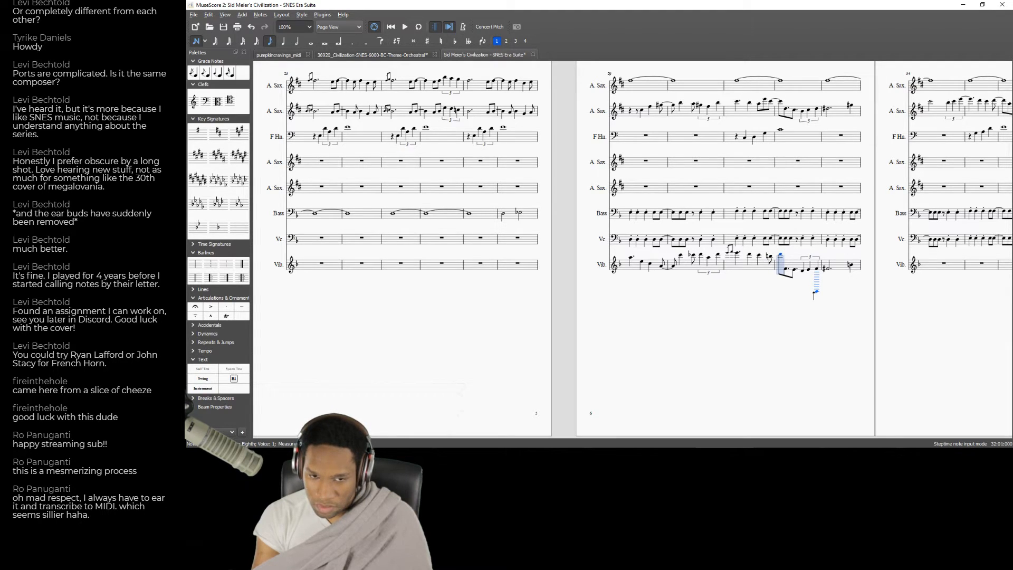
Add acciaccatura grace notes before the first note of the Vibraphone's measure 32 and adjust their pitches upward.
{"action": "double_click", "coordinate": [193, 72]}
{"action": "key", "text": "Right"}
{"action": "key", "text": "Up"}
{"action": "key", "text": "Up"}
Play back the score from the start of measure 29 through measure 32 to check the Vibraphone line.
{"action": "key", "text": "Left"}
{"action": "key", "text": "Left"}
{"action": "key", "text": "Left"}
{"action": "key", "text": "Left"}
{"action": "key", "text": "Left"}
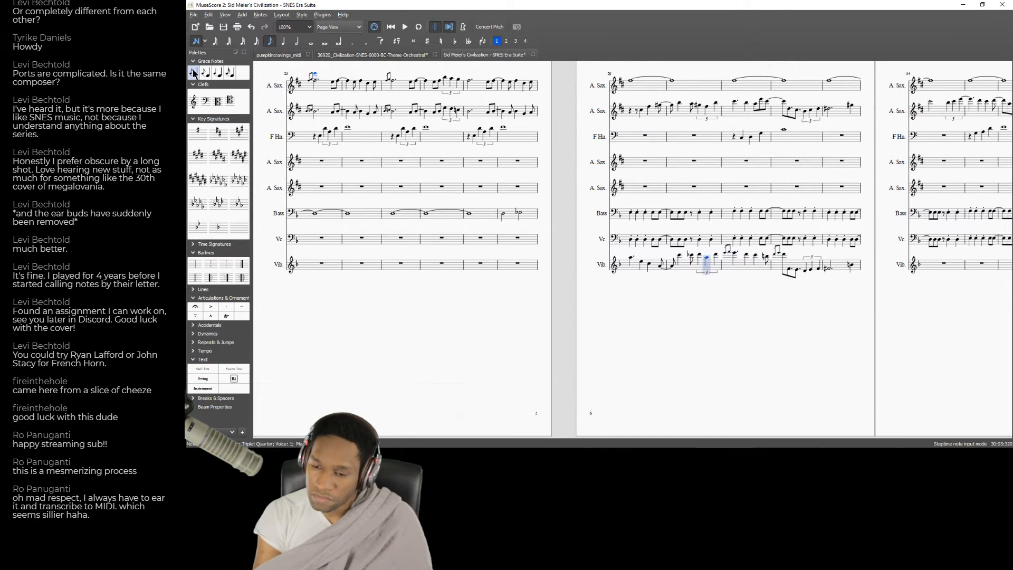
{"action": "key", "text": "space"}
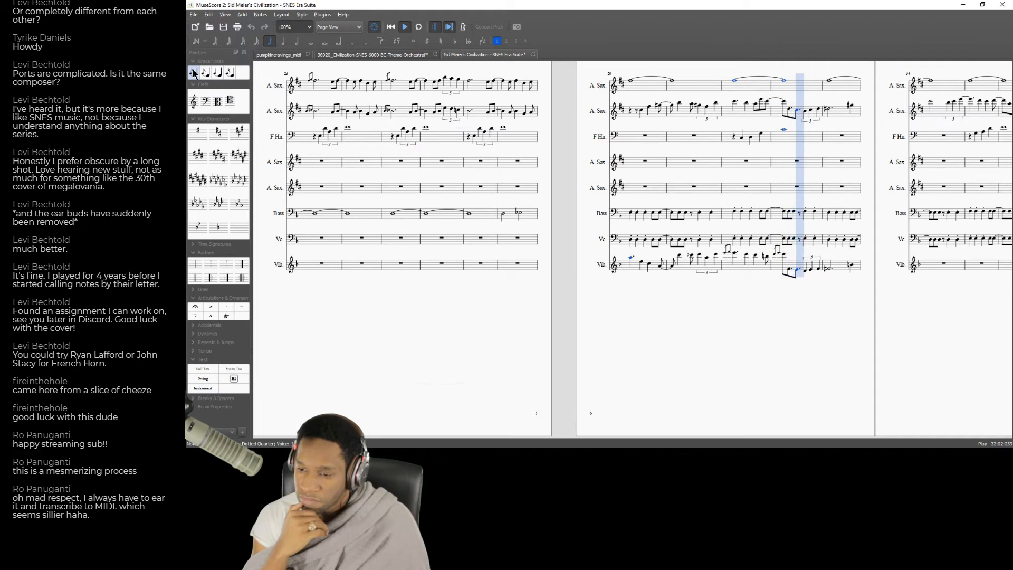
{"action": "key", "text": "space"}
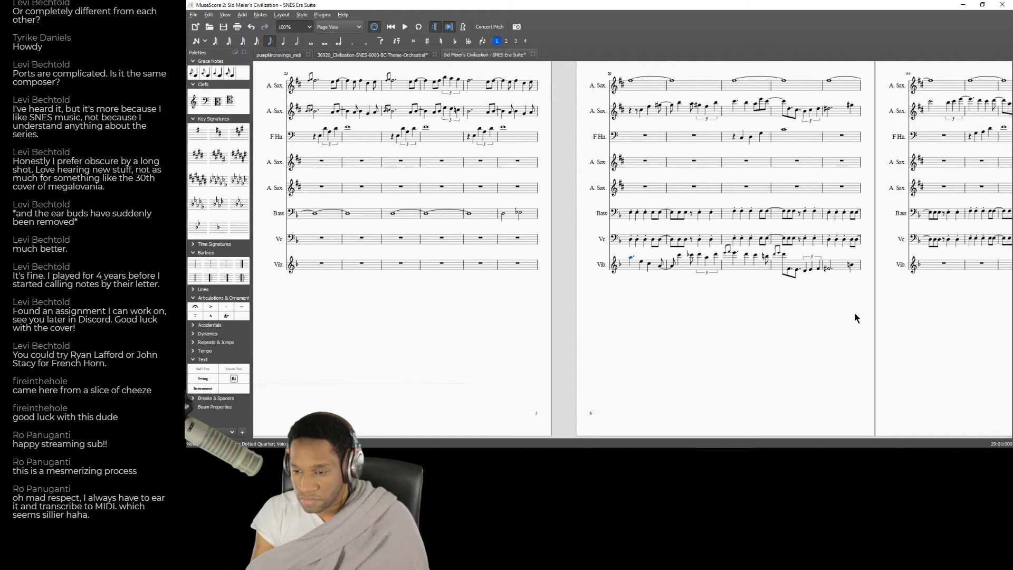
Raise the Vibraphone's notes from the second note of measure 32 through the end of measure 33 by an octave.
{"action": "left_click_drag", "start_coordinate": [849, 310], "coordinate": [681, 307]}
{"action": "left_click", "coordinate": [613, 279]}
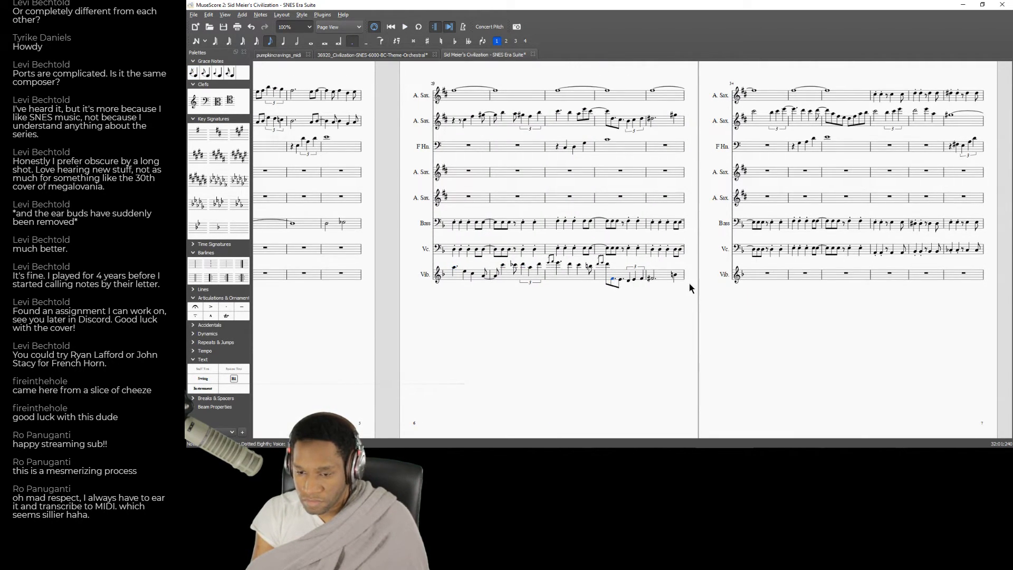
{"action": "left_click", "coordinate": [677, 278], "text": "shift"}
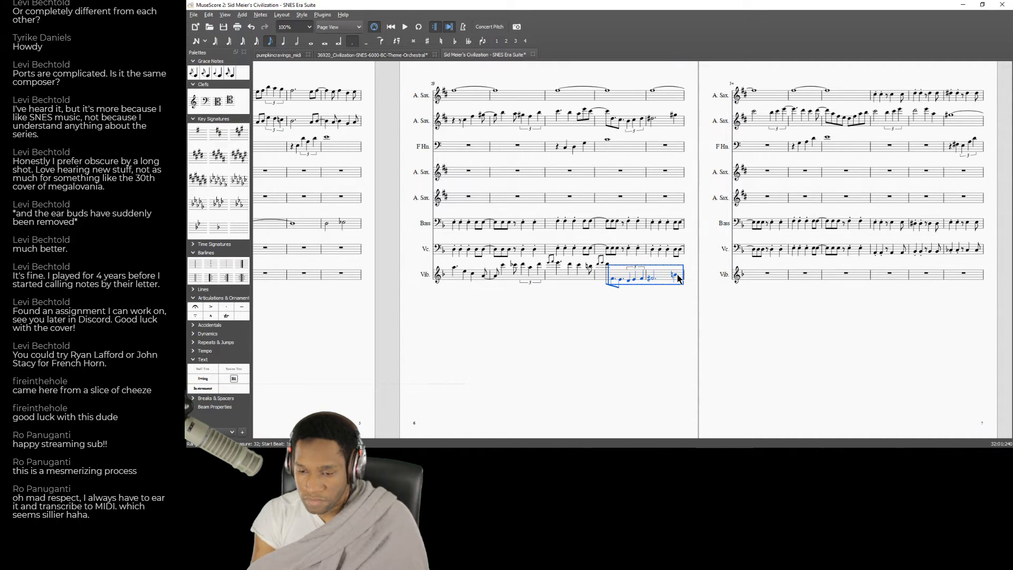
Play back the Vibraphone's measure 32, and replay all parts from measure 30.
{"action": "key", "text": "space"}
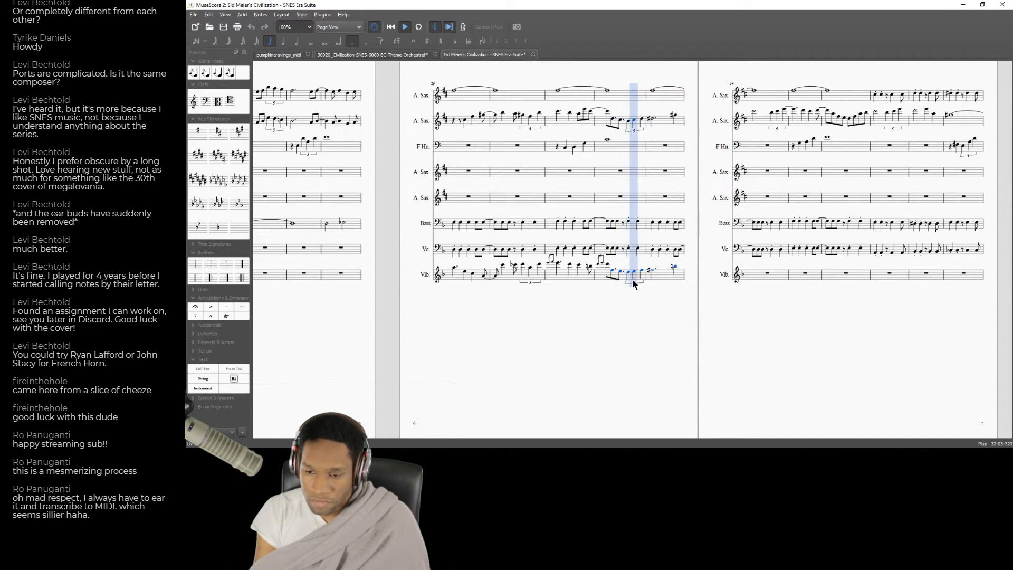
{"action": "left_click", "coordinate": [509, 172]}
{"action": "key", "text": "space"}
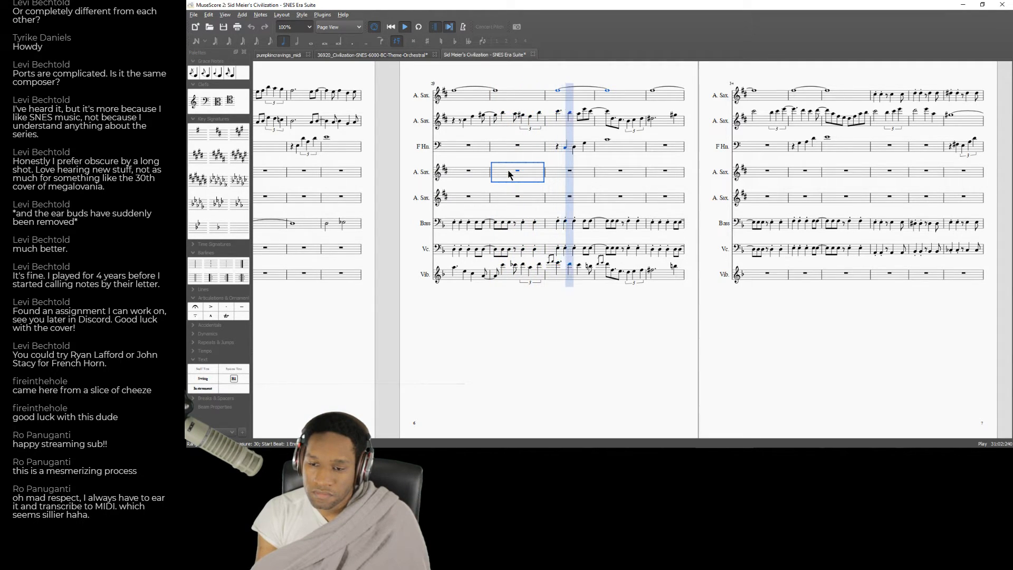
{"action": "key", "text": "space"}
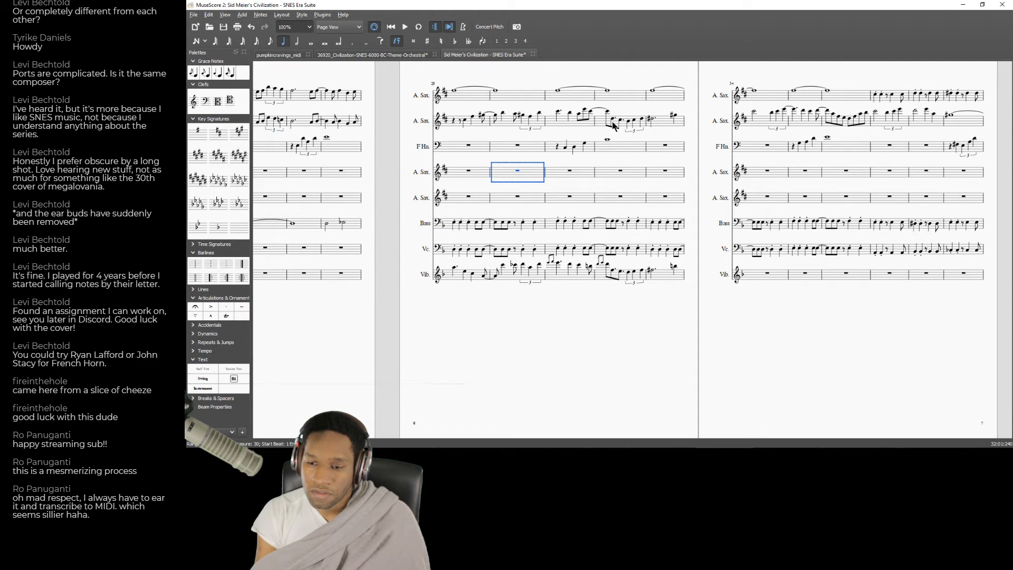
Adjust the pitches of the dotted eighth note and the quarter-note triplet in the second A. Sax. part's measure 32 by semitones.
{"action": "left_click", "coordinate": [613, 120]}
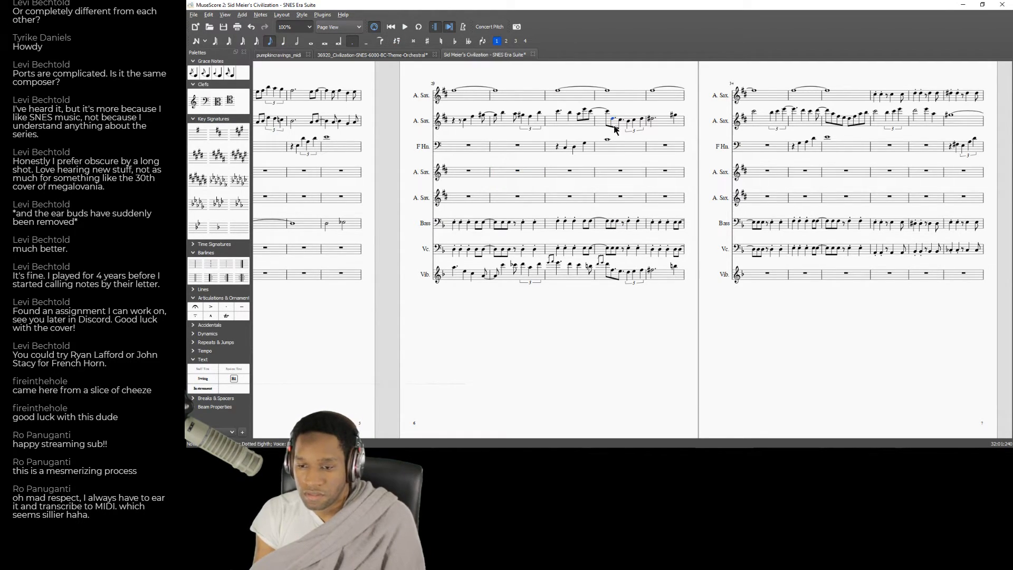
{"action": "key", "text": "Up"}
{"action": "key", "text": "Up"}
{"action": "key", "text": "Down"}
{"action": "key", "text": "Down"}
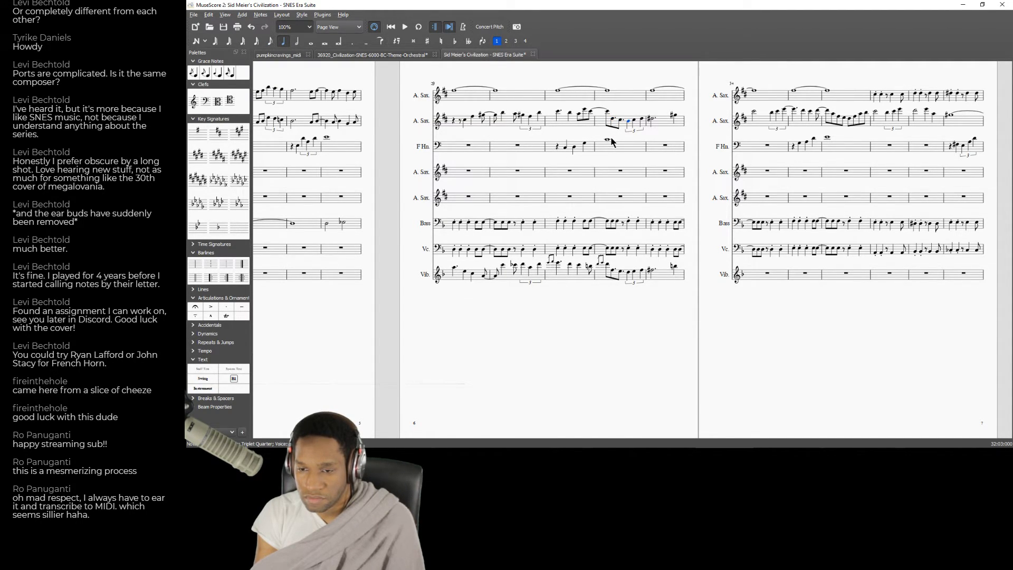
{"action": "key", "text": "Up"}
{"action": "key", "text": "Up"}
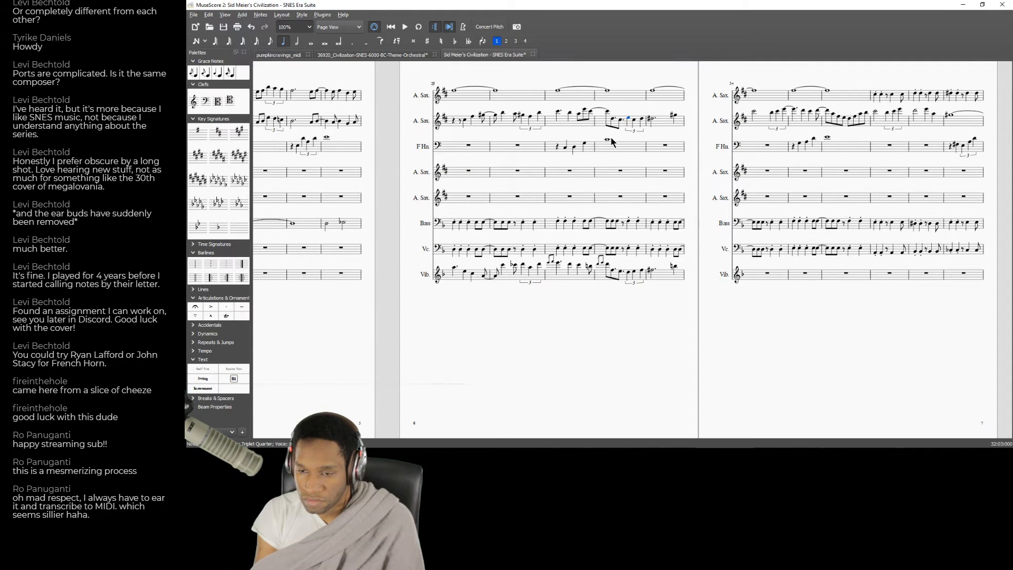
{"action": "key", "text": "Down"}
{"action": "key", "text": "Up"}
{"action": "key", "text": "Down"}
{"action": "key", "text": "Down"}
{"action": "key", "text": "Up"}
{"action": "key", "text": "Up"}
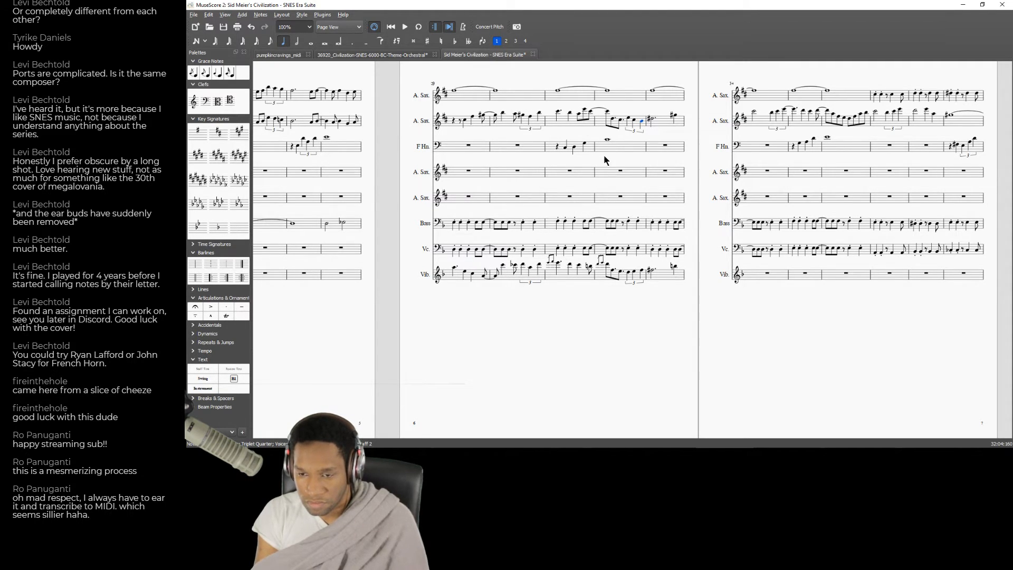
Play back from measure 31 and raise the last note of the triplet in the second A. Sax. part's measure 32.
{"action": "key", "text": "space"}
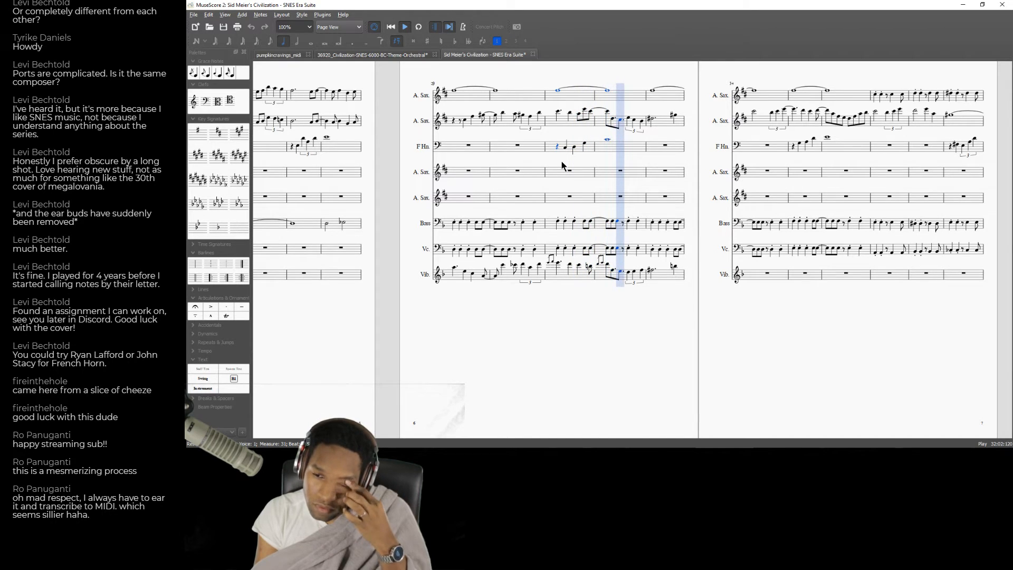
{"action": "key", "text": "space"}
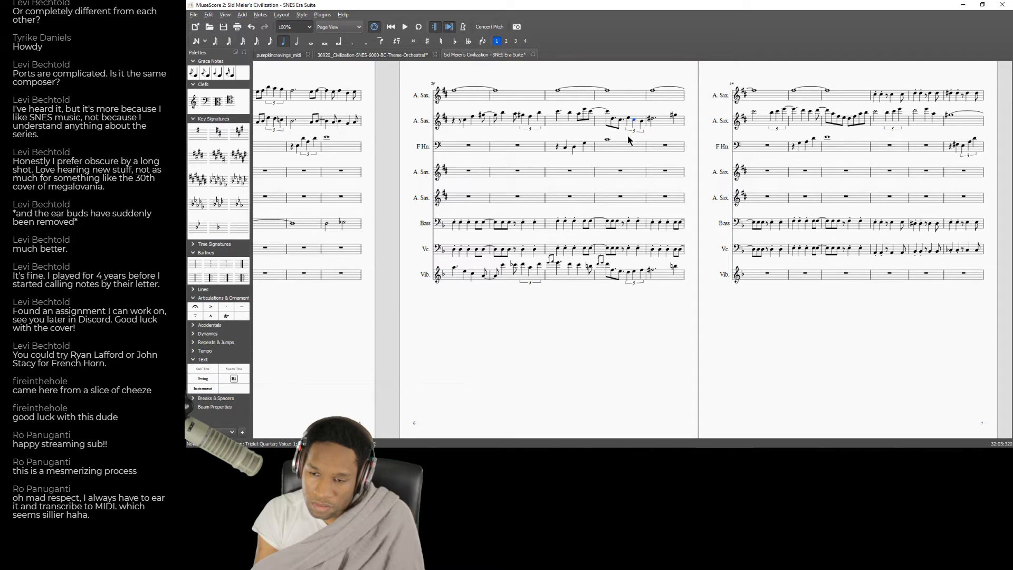
{"action": "key", "text": "Right"}
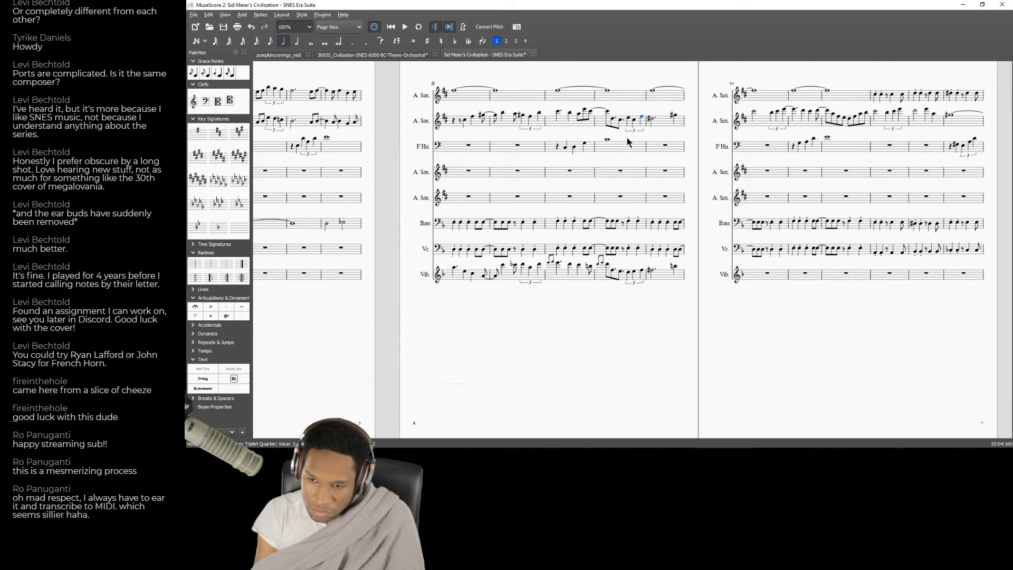
{"action": "left_click", "coordinate": [628, 153]}
{"action": "key", "text": "space"}
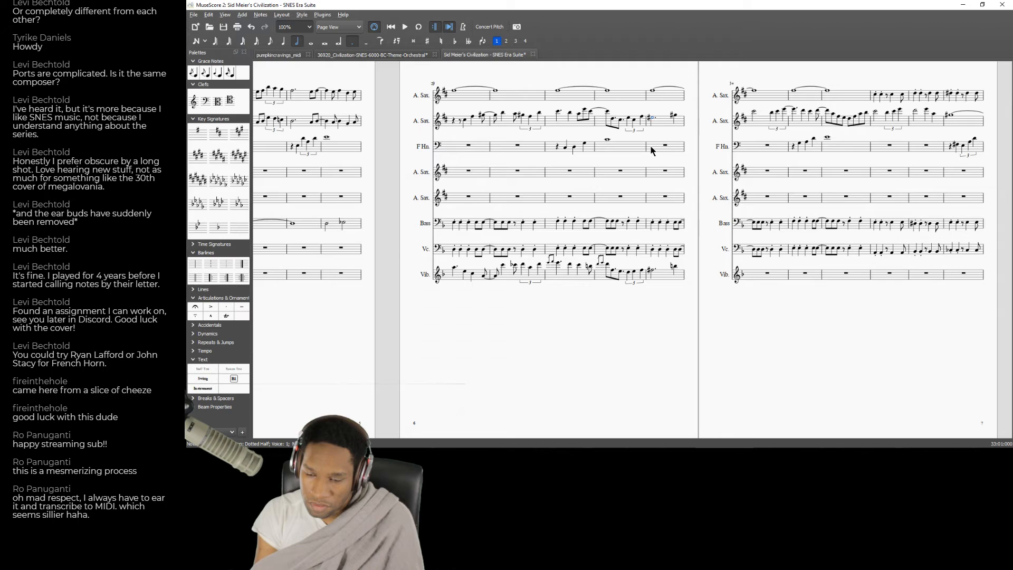
Listen from measure 32 and raise the pitch of the dotted half note in the second A. Sax. part's measure 33.
{"action": "left_click", "coordinate": [616, 151]}
{"action": "key", "text": "space"}
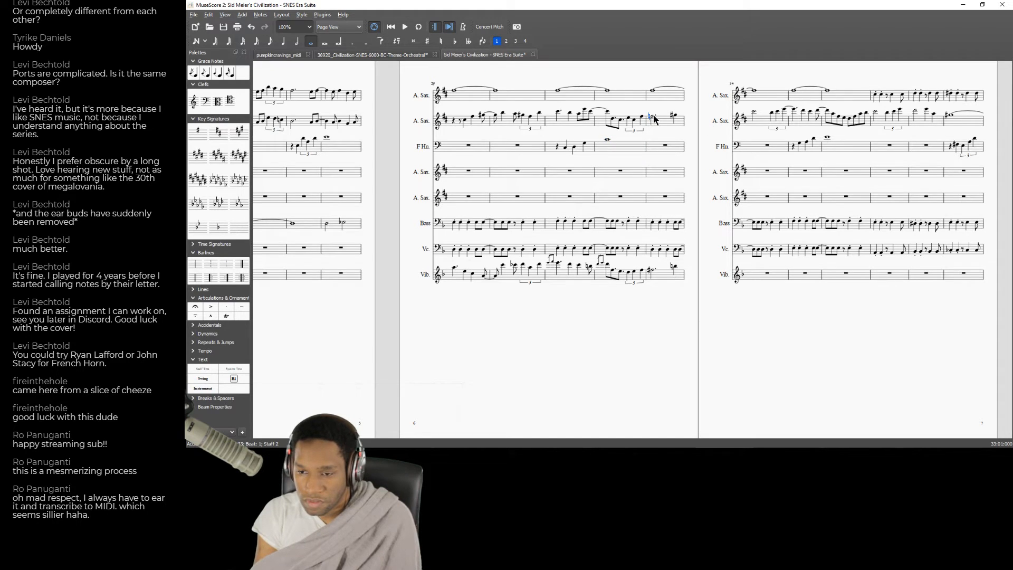
{"action": "key", "text": "Up"}
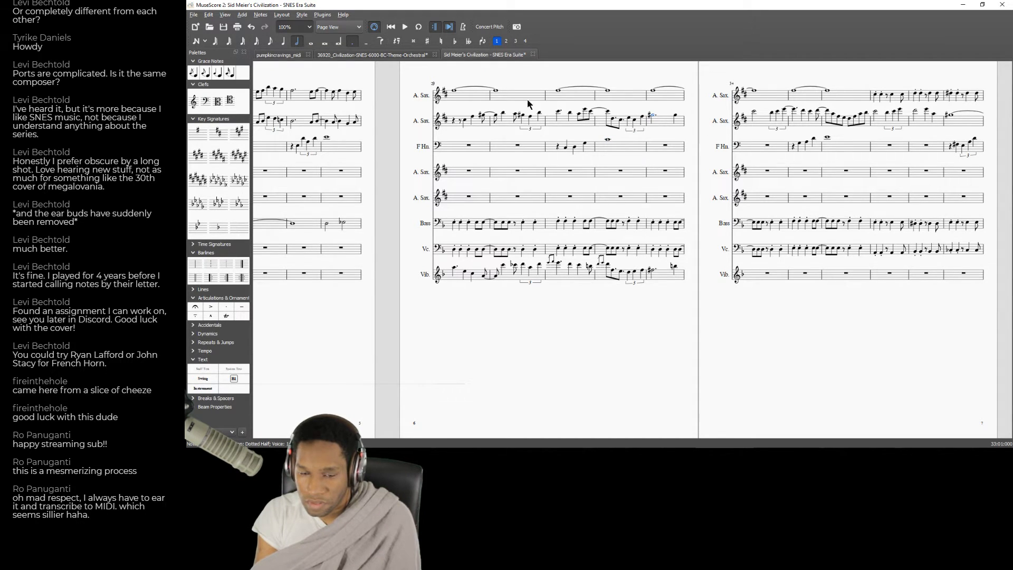
Raise the tied whole notes in the first A. Sax. part's measures 31 and 32, checking them by playback from measure 29.
{"action": "left_click", "coordinate": [469, 100]}
{"action": "key", "text": "space"}
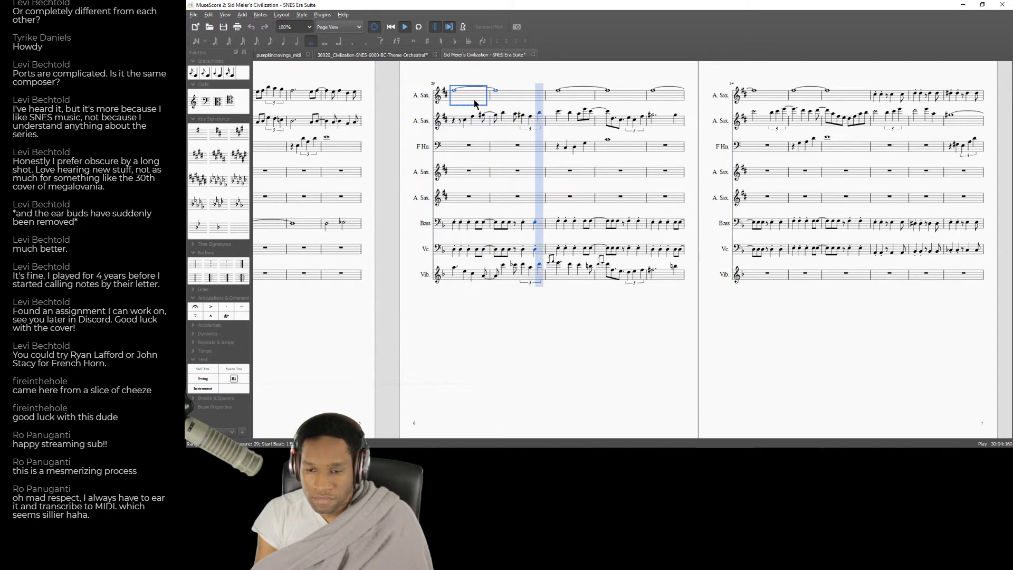
{"action": "key", "text": "space"}
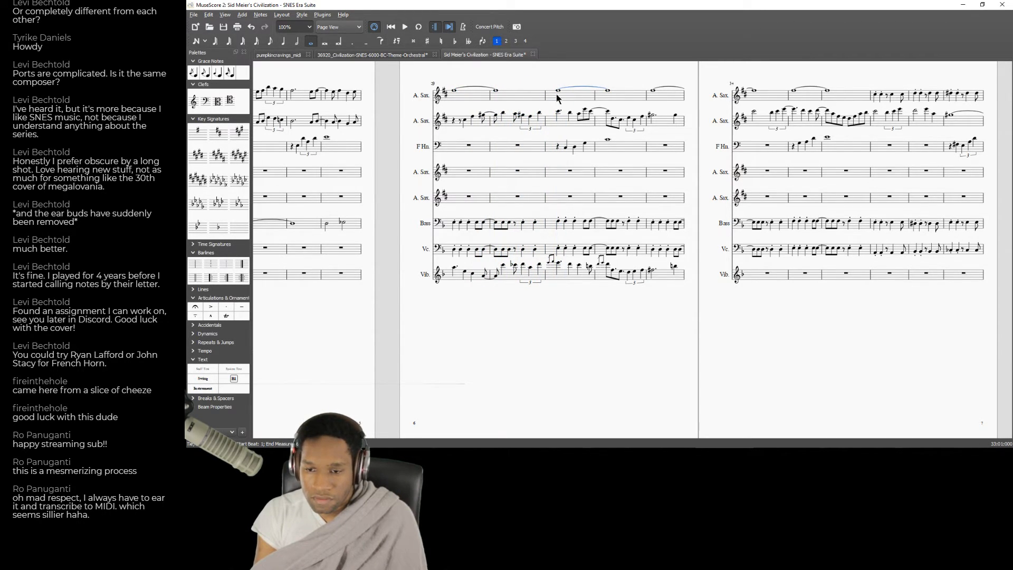
{"action": "left_click", "coordinate": [473, 100]}
{"action": "key", "text": "space"}
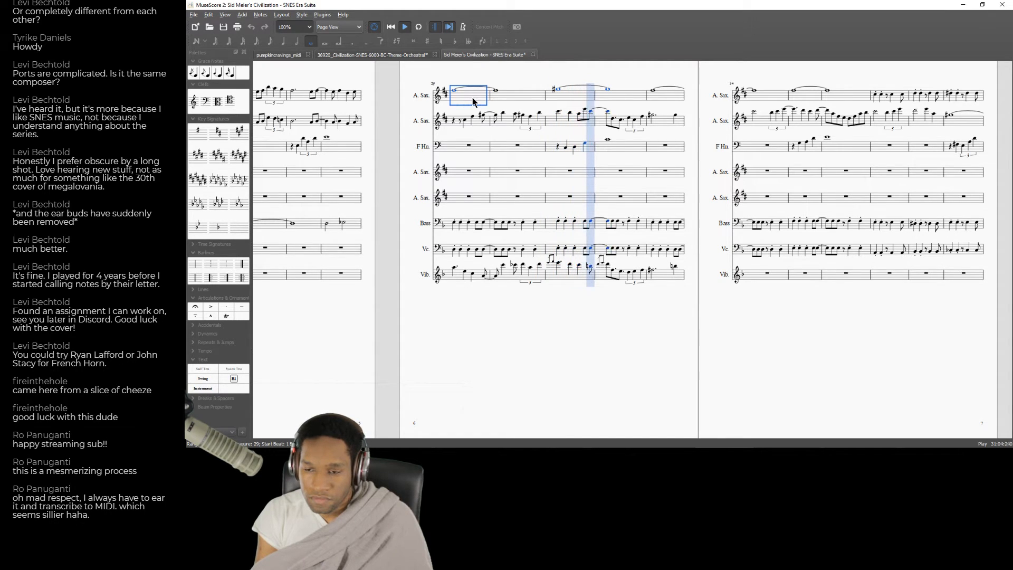
{"action": "key", "text": "space"}
Raise the first A. Sax. part's tied whole notes in measures 33 and 34 and the second part's dotted half note in measure 33.
{"action": "key", "text": "Up"}
{"action": "key", "text": "space"}
{"action": "key", "text": "space"}
{"action": "key", "text": "Up"}
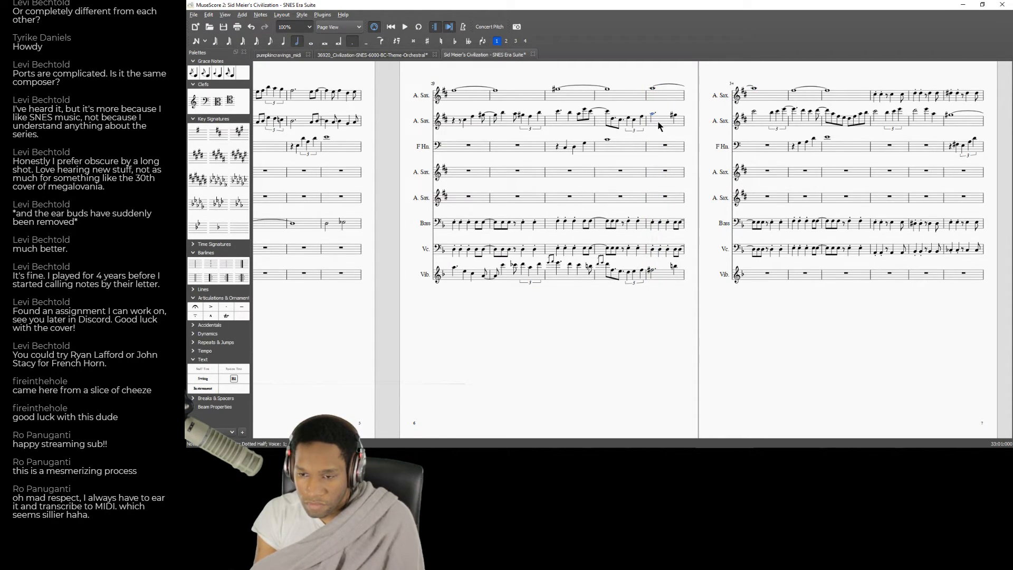
{"action": "key", "text": "space"}
{"action": "key", "text": "space"}
{"action": "key", "text": "space"}
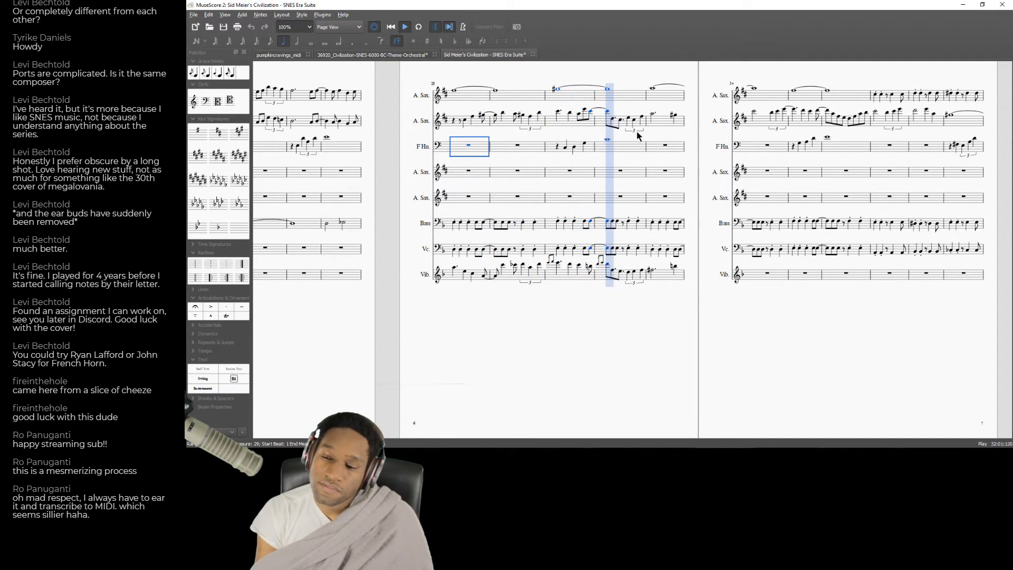
Raise the tied whole notes in the first A. Sax. part's measures 35 and 36, and play back from measure 29.
{"action": "key", "text": "space"}
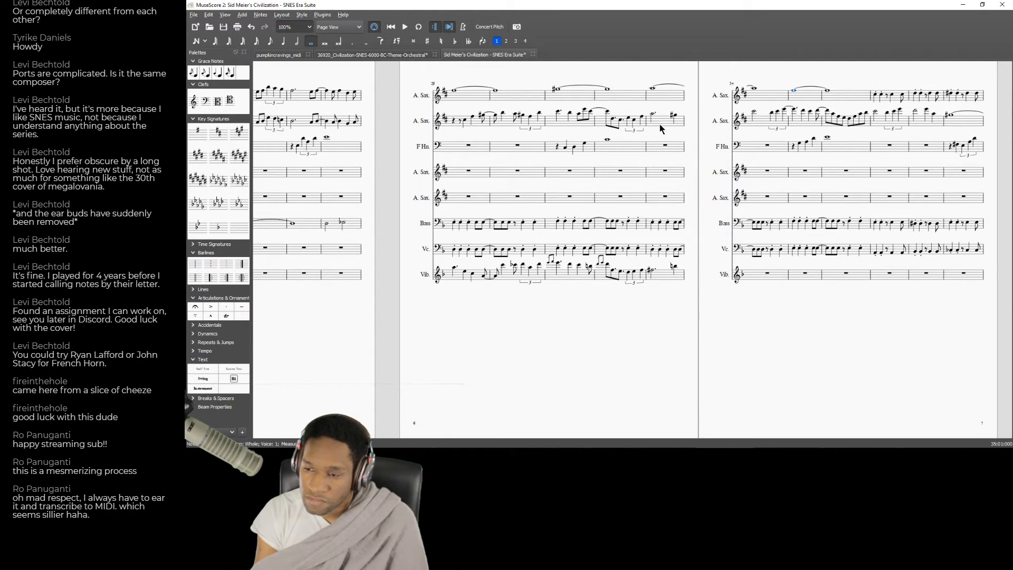
{"action": "key", "text": "Right"}
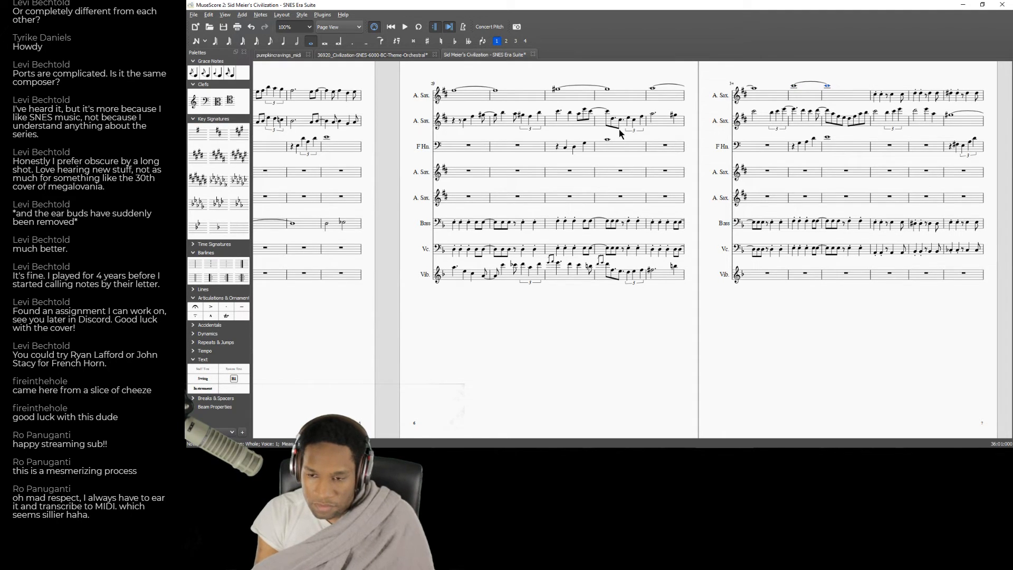
{"action": "left_click", "coordinate": [474, 151]}
{"action": "key", "text": "space"}
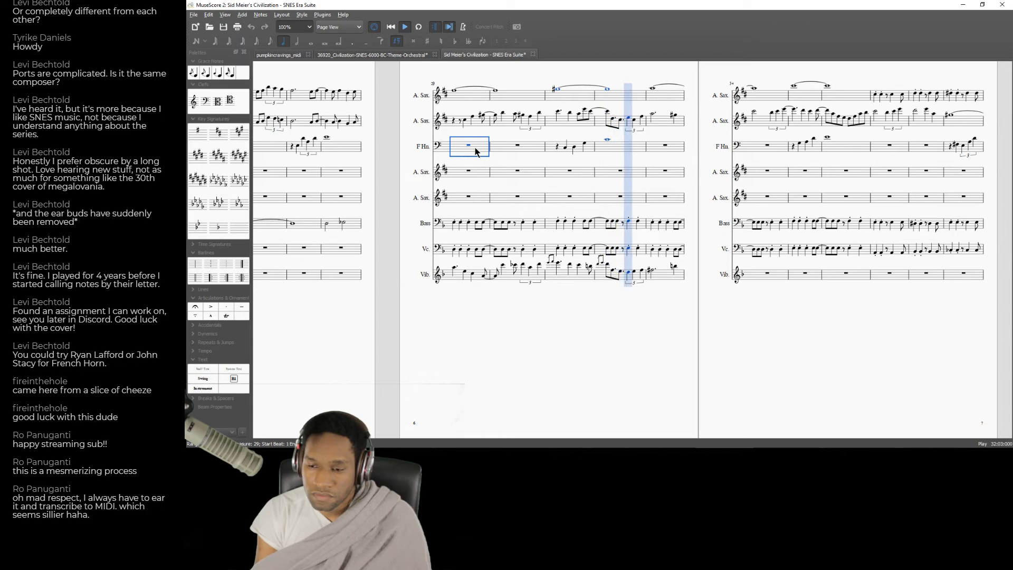
{"action": "key", "text": "space"}
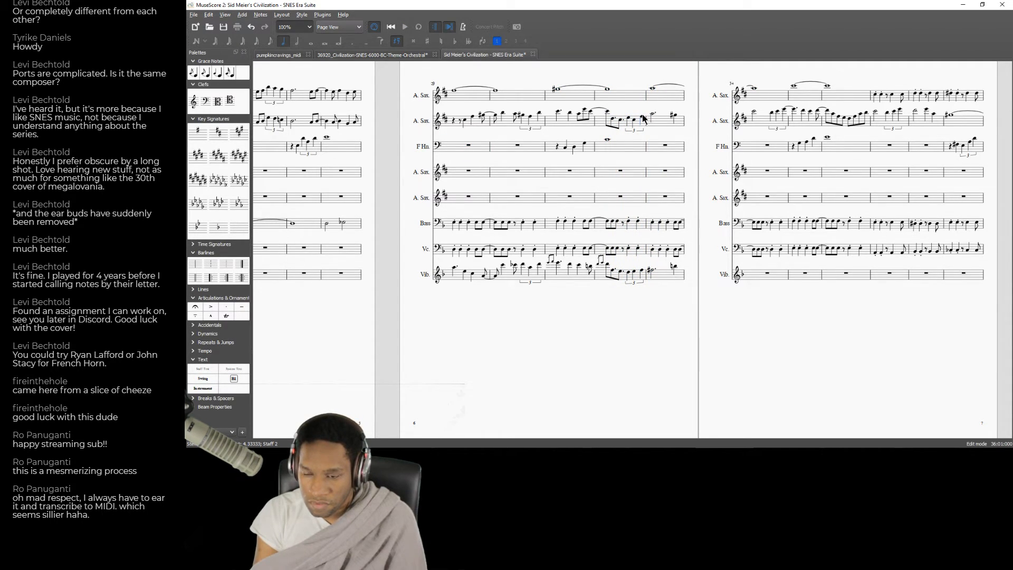
Change the dotted half note in the second A. Sax. part's measure 33 to a natural and listen to that measure.
{"action": "key", "text": "Escape"}
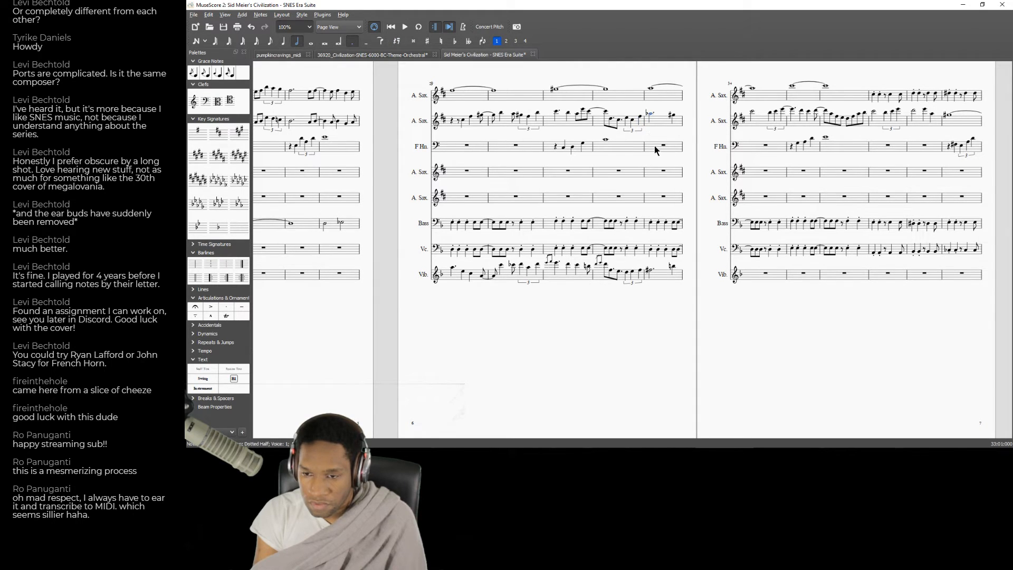
{"action": "left_click", "coordinate": [649, 146]}
{"action": "key", "text": "space"}
Play back the score from measure 29 to check the revised dotted half note in measure 33.
{"action": "key", "text": "space"}
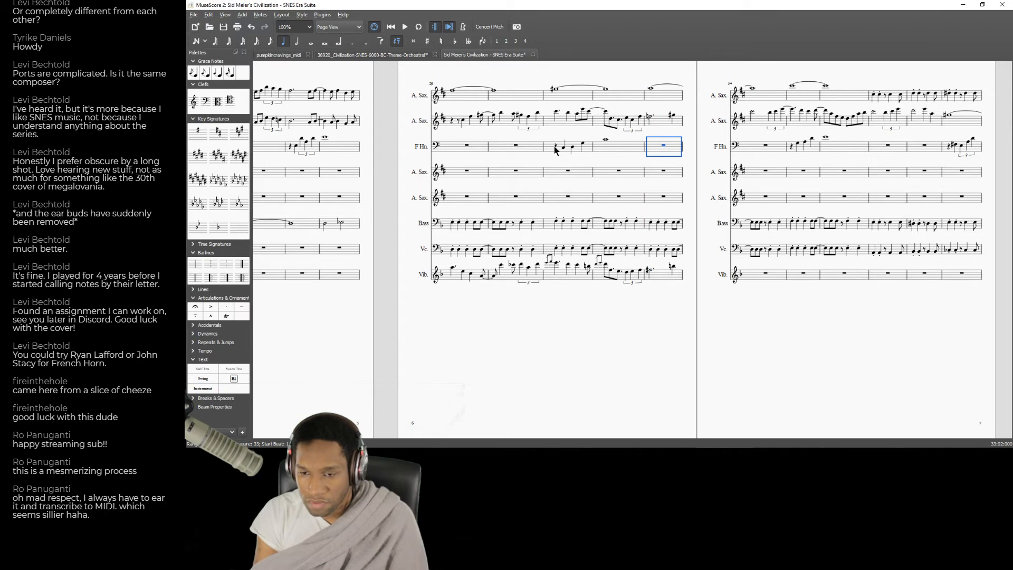
{"action": "left_click", "coordinate": [464, 154]}
{"action": "key", "text": "space"}
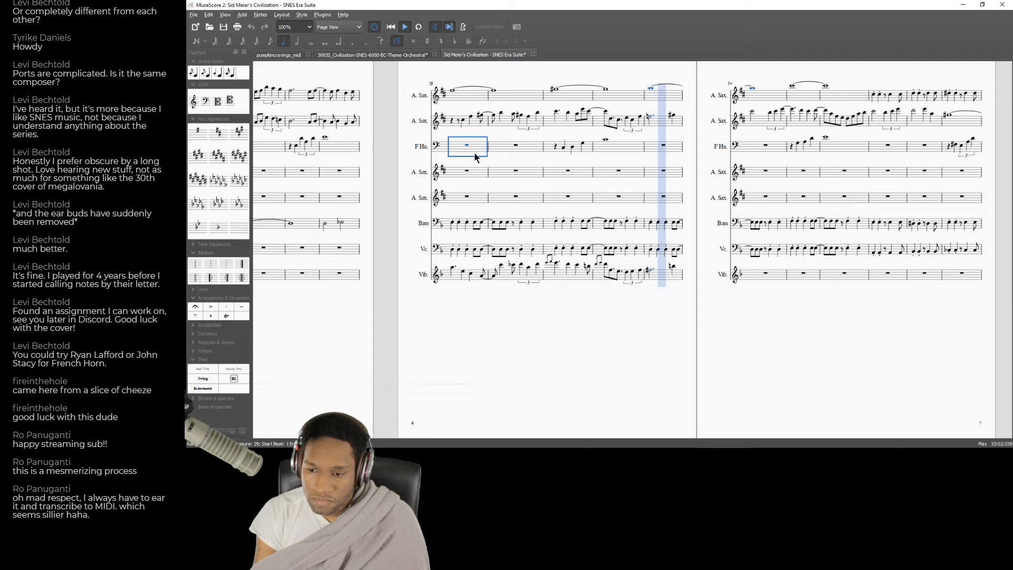
{"action": "key", "text": "space"}
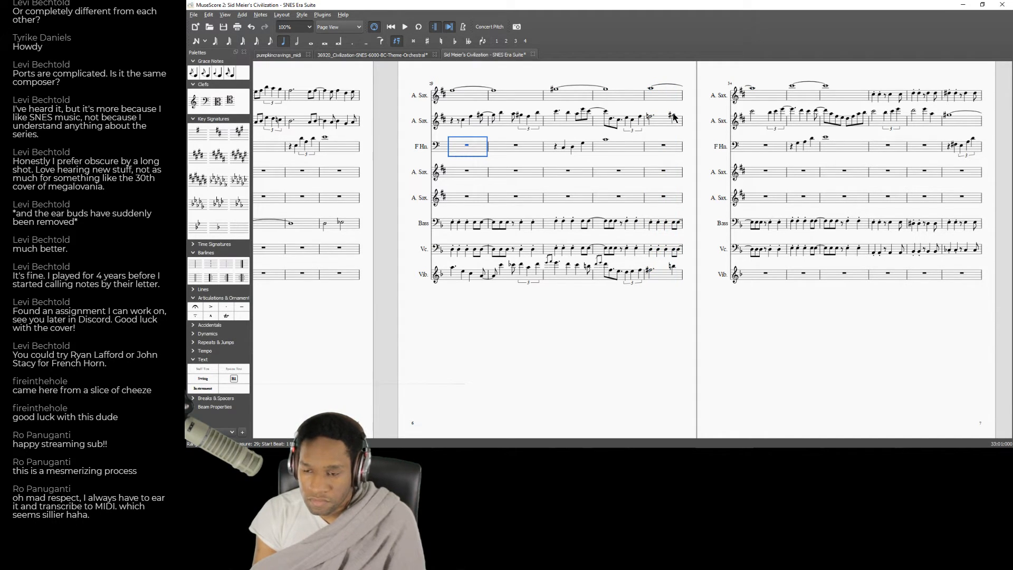
Lower the last quarter note in the second A. Sax. part's measure 33 by three semitones.
{"action": "key", "text": "Down"}
{"action": "key", "text": "Down"}
{"action": "key", "text": "Down"}
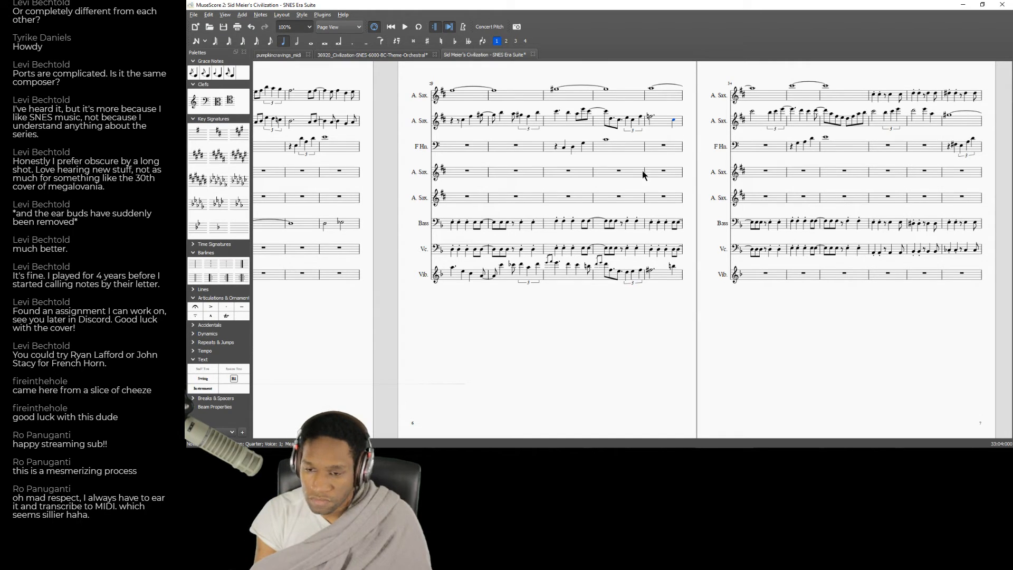
Play back all parts from measure 29 into measure 34 to check the corrected A. Sax. and Vibraphone lines.
{"action": "left_click", "coordinate": [457, 154]}
{"action": "key", "text": "space"}
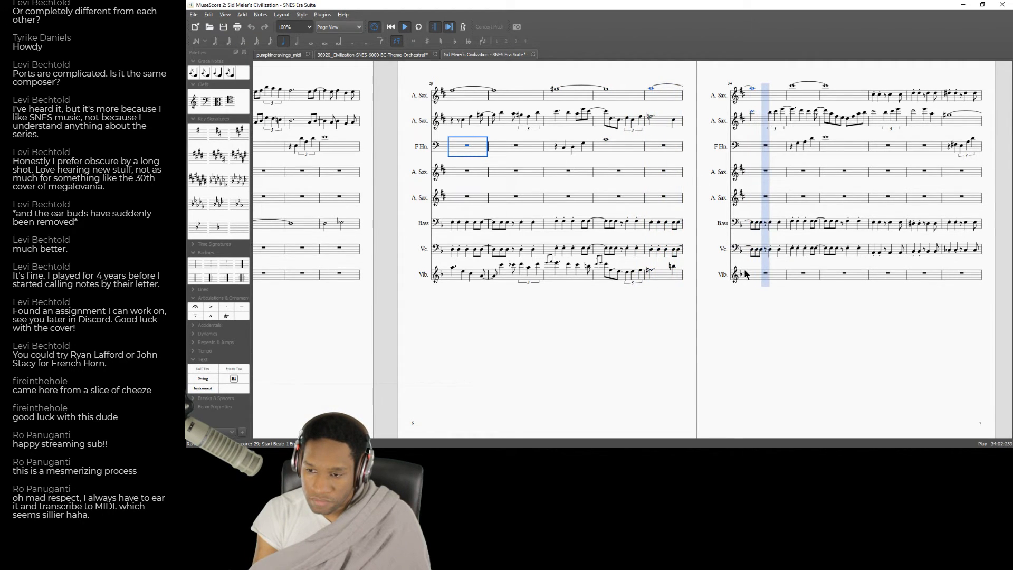
{"action": "key", "text": "space"}
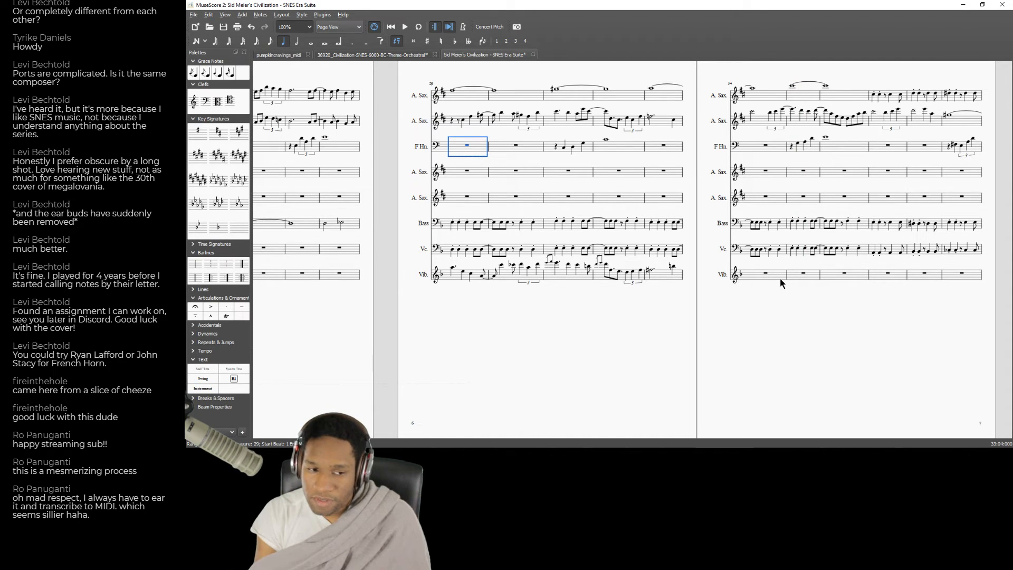
{"action": "left_click_drag", "start_coordinate": [611, 305], "coordinate": [551, 309]}
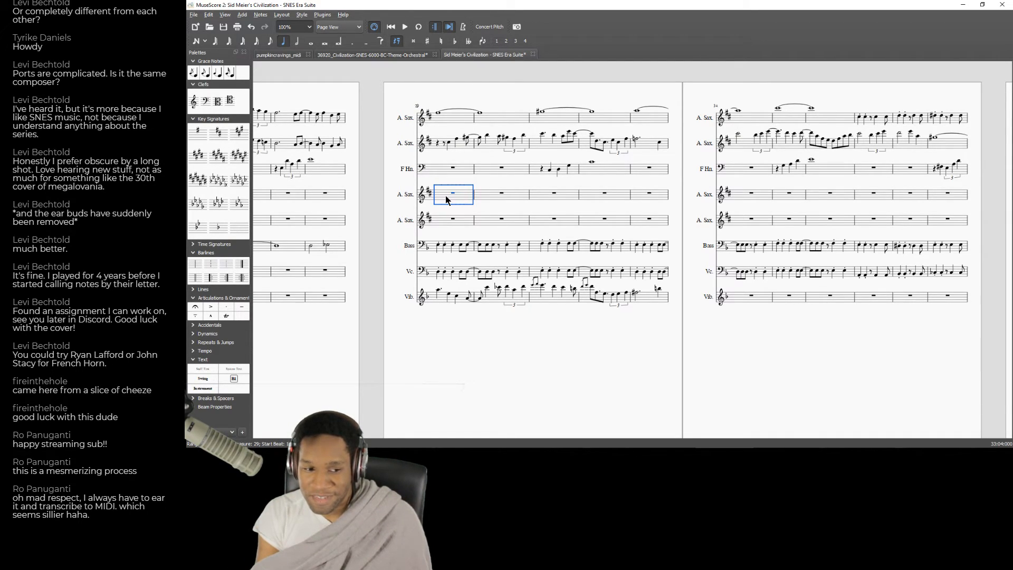
Play back the score from measure 29 into measure 34, then listen again from measure 32.
{"action": "key", "text": "space"}
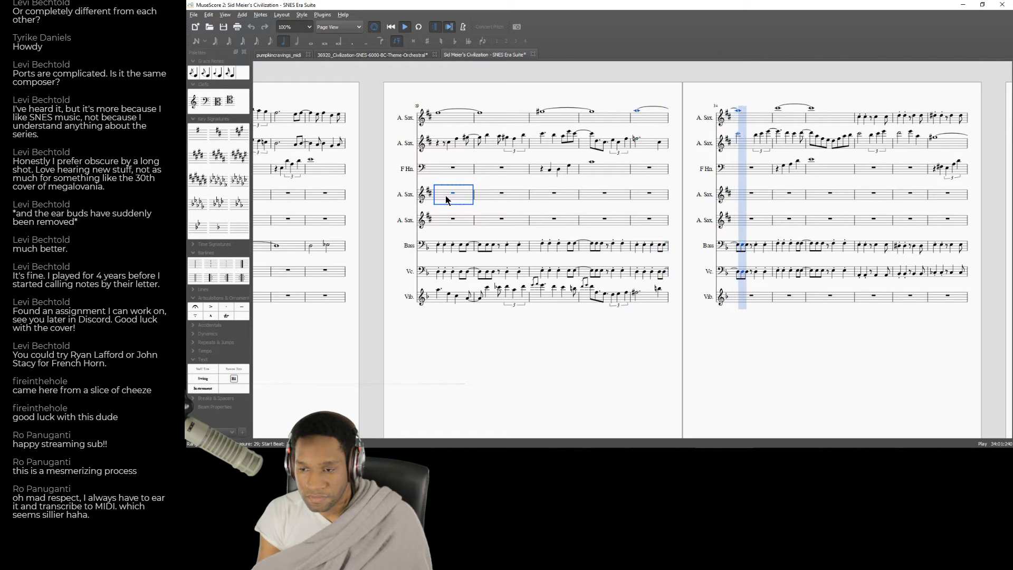
{"action": "key", "text": "space"}
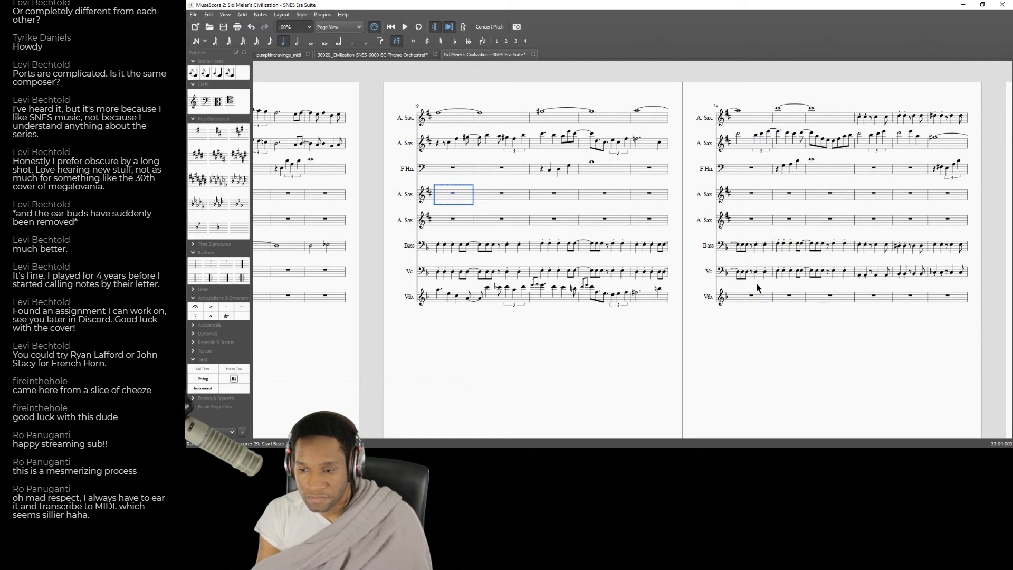
{"action": "left_click", "coordinate": [608, 170]}
{"action": "key", "text": "space"}
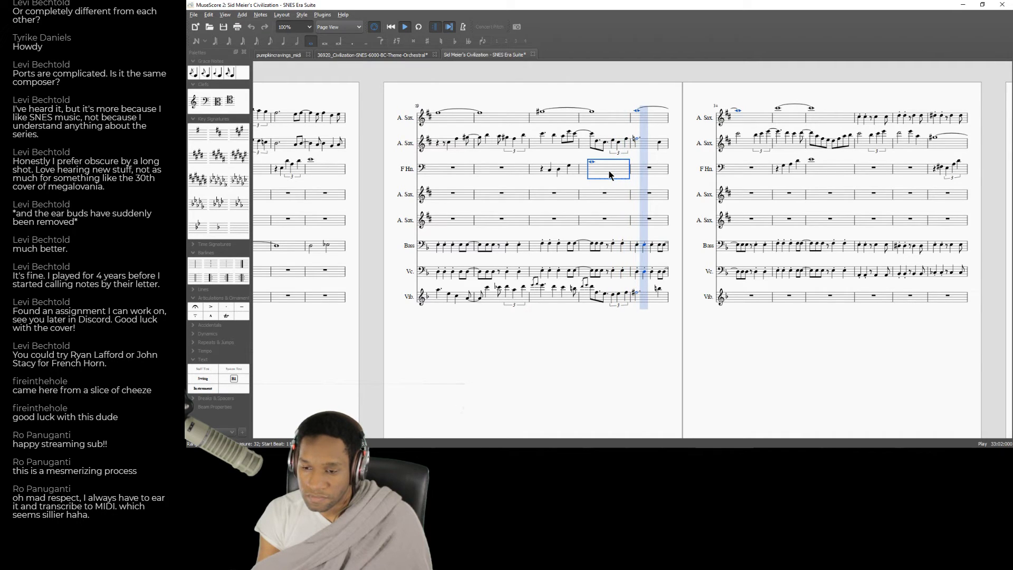
{"action": "key", "text": "space"}
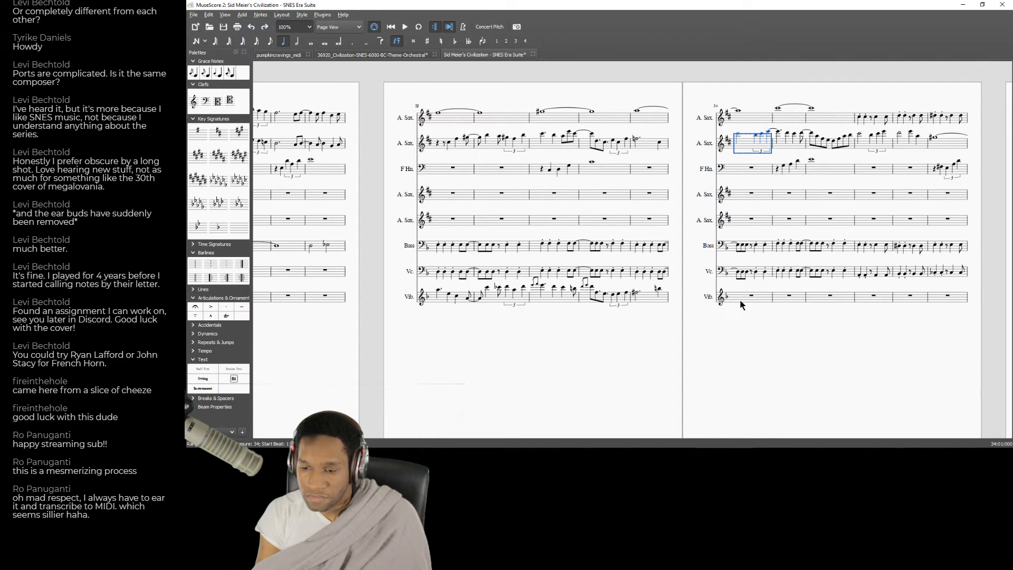
Play back from measure 33 into measure 34 to check the Vib. part's transition.
{"action": "left_click", "coordinate": [650, 304]}
{"action": "key", "text": "space"}
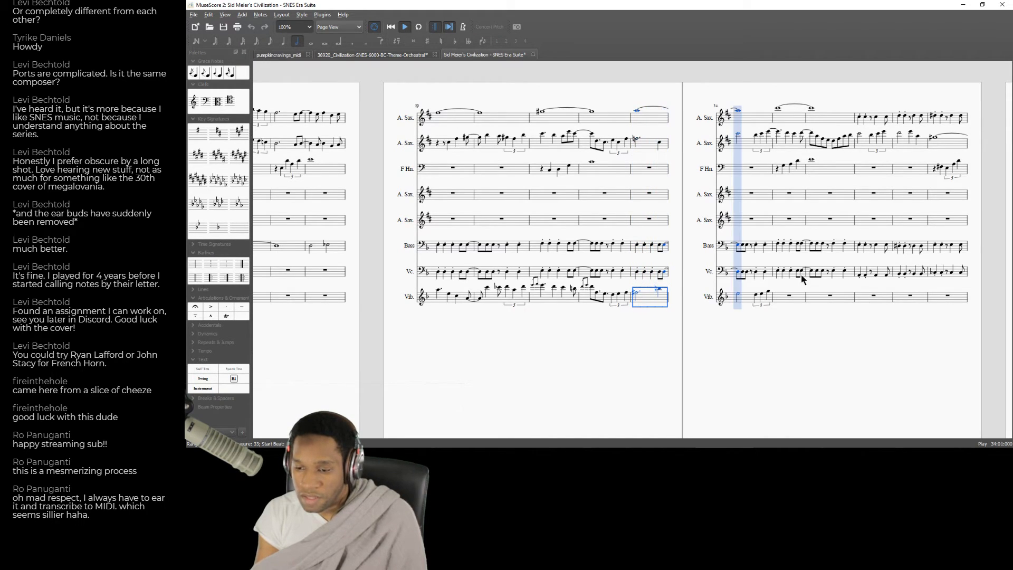
{"action": "key", "text": "space"}
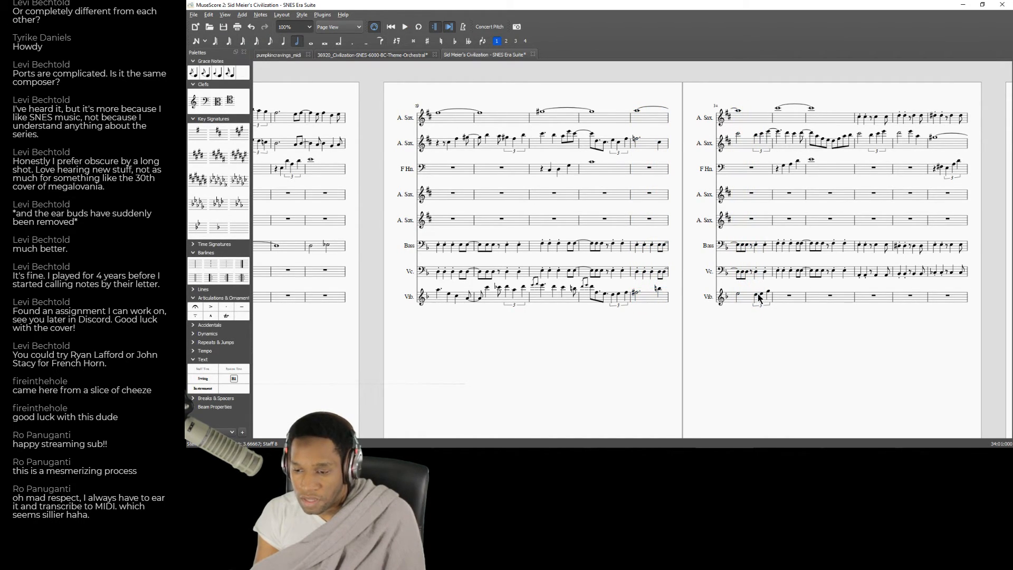
Raise the first note of the triplet in the Vib. part's measure 34 and lower its last note.
{"action": "key", "text": "Up"}
{"action": "key", "text": "Up"}
{"action": "key", "text": "Up"}
{"action": "key", "text": "Up"}
{"action": "key", "text": "Up"}
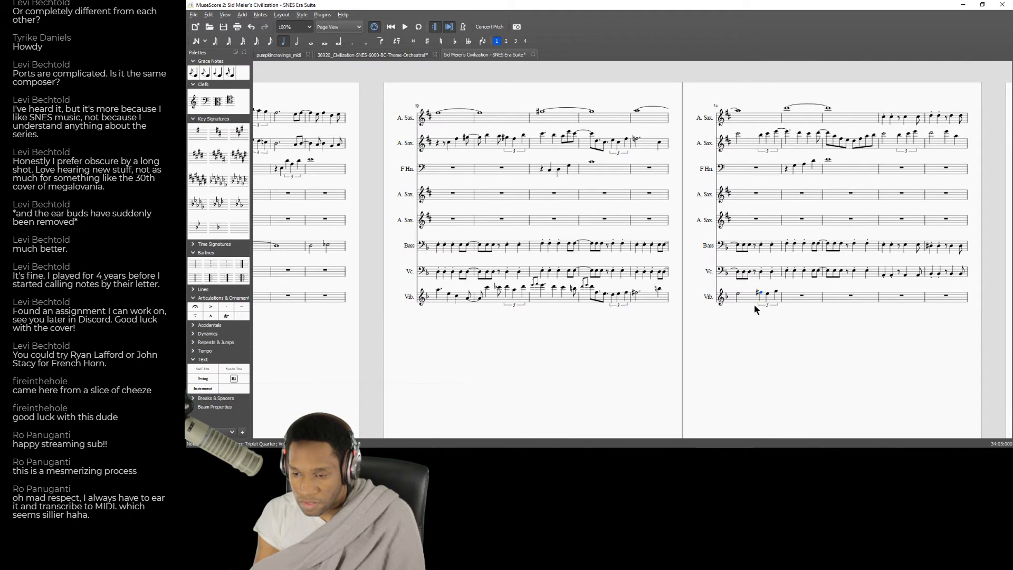
{"action": "key", "text": "Right"}
{"action": "key", "text": "Down"}
{"action": "key", "text": "Down"}
{"action": "key", "text": "Down"}
{"action": "key", "text": "Down"}
{"action": "key", "text": "Down"}
{"action": "key", "text": "Down"}
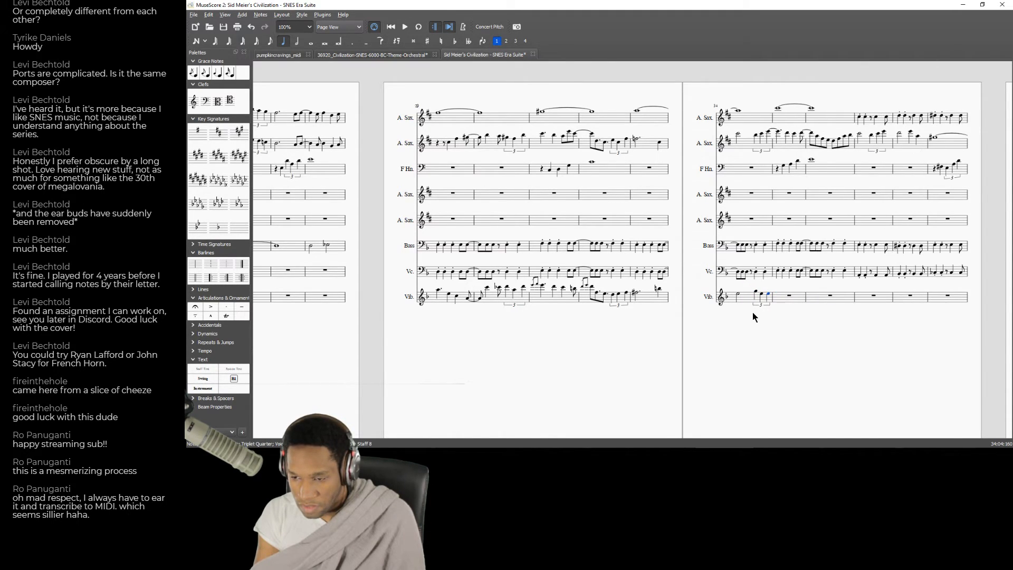
{"action": "key", "text": "Down"}
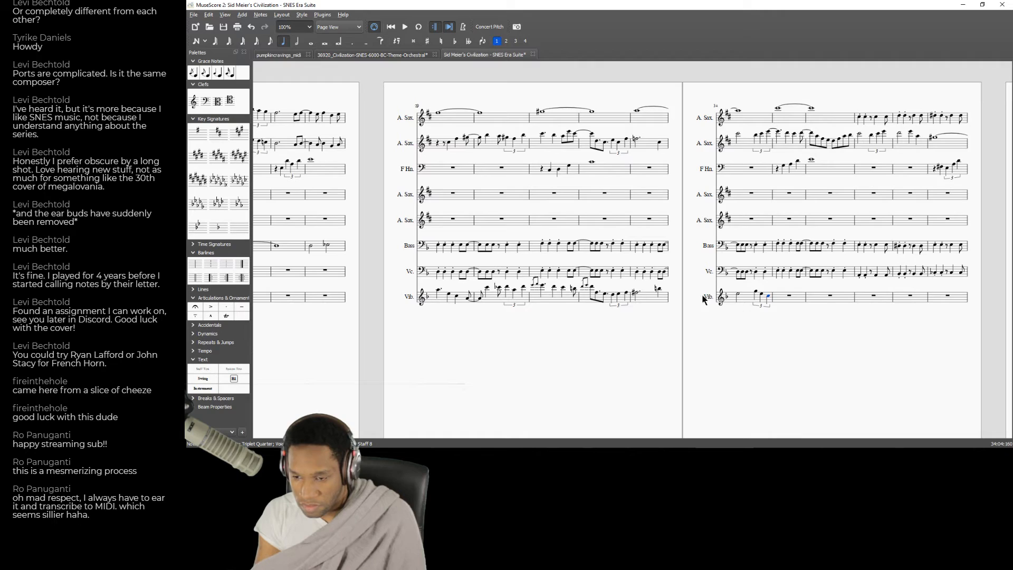
Play back all parts from measure 32 to check the revised triplet in the Vib. part's measure 34.
{"action": "left_click", "coordinate": [613, 224]}
{"action": "key", "text": "space"}
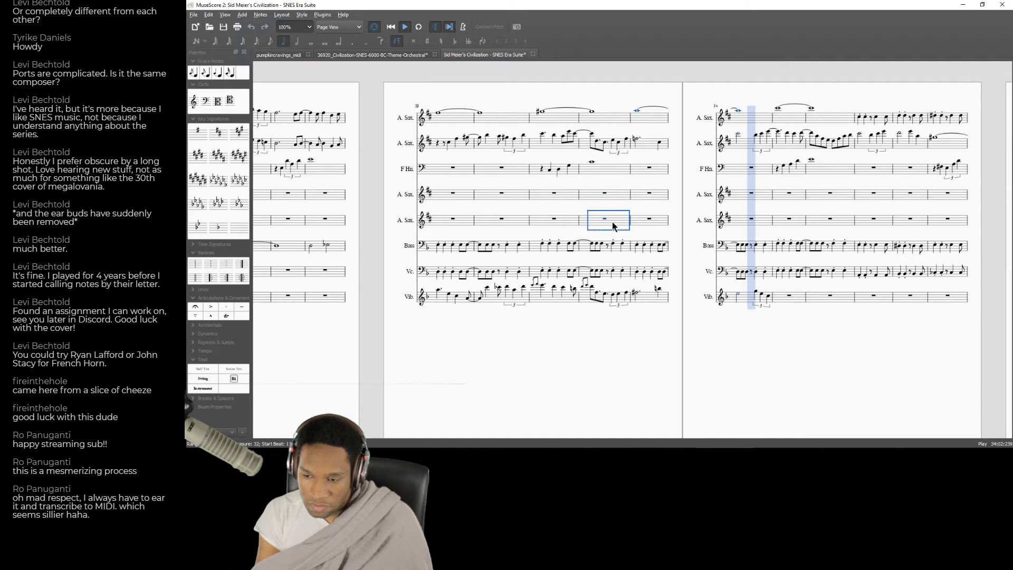
{"action": "key", "text": "space"}
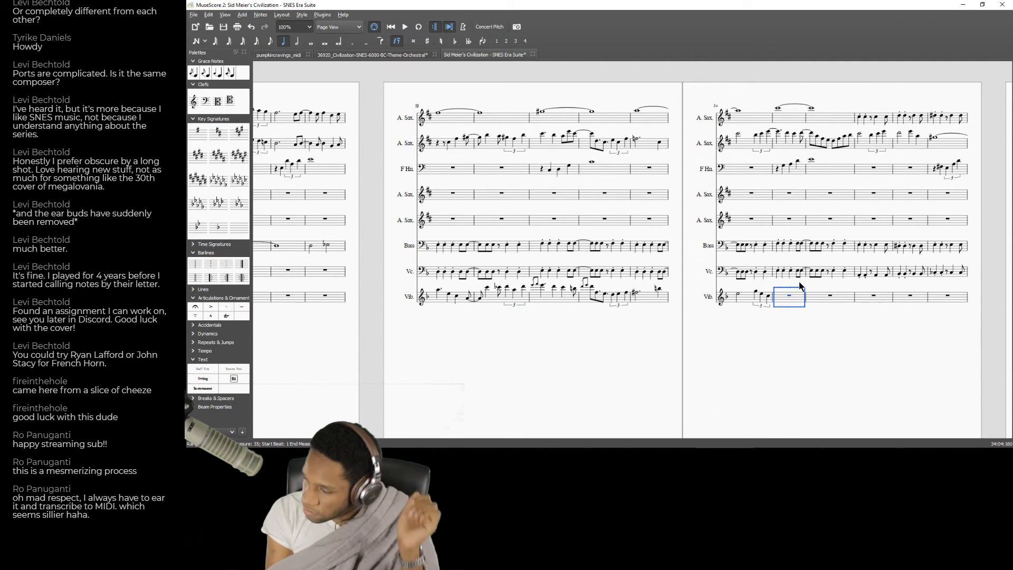
Enter two quarter notes at the start of measure 35 in the Vib. part and listen from measure 34.
{"action": "key", "text": "n"}
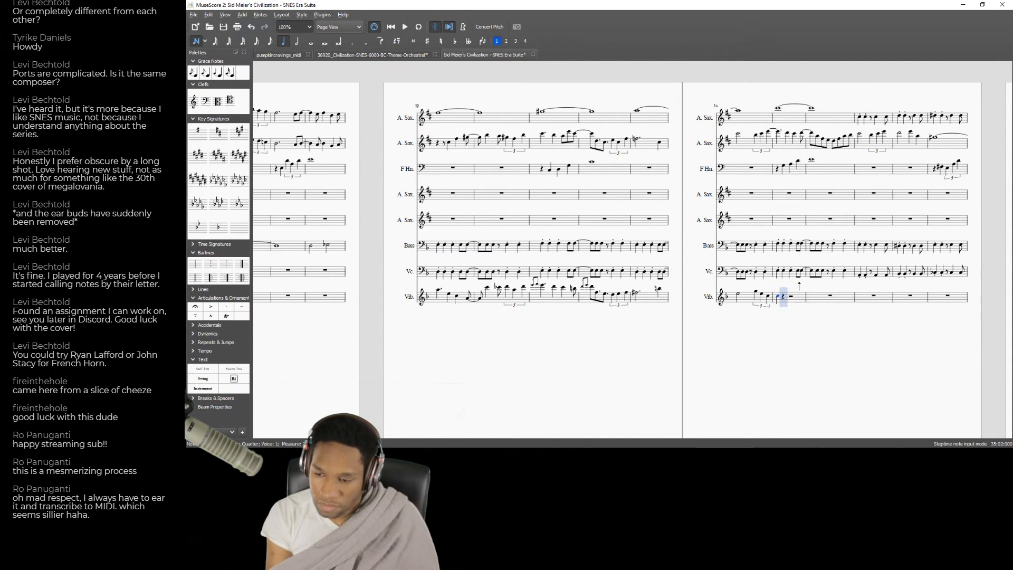
{"action": "key", "text": "c"}
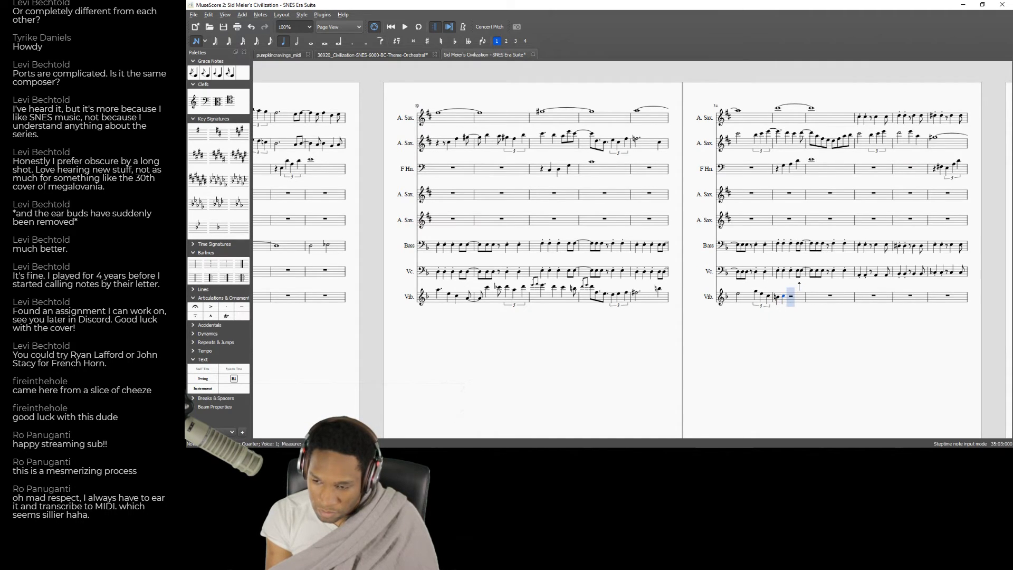
{"action": "key", "text": "Left"}
{"action": "key", "text": "Left"}
{"action": "key", "text": "Left"}
{"action": "key", "text": "Left"}
{"action": "key", "text": "Left"}
{"action": "key", "text": "Left"}
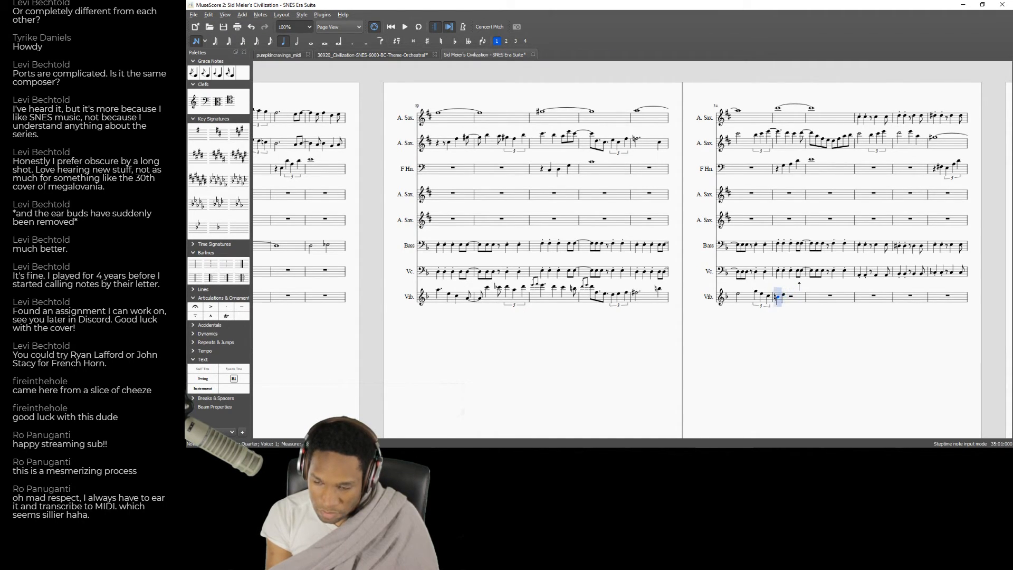
{"action": "key", "text": "space"}
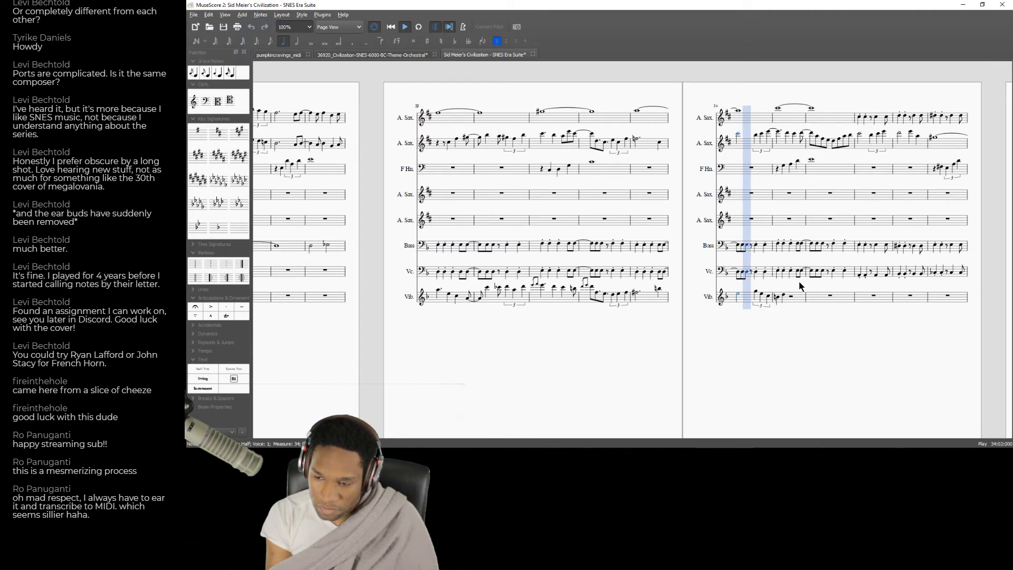
{"action": "key", "text": "space"}
Try an eighth-note rhythm on the first beat of the Vib. part's measure 35 and play back from measure 34.
{"action": "left_click", "coordinate": [778, 297]}
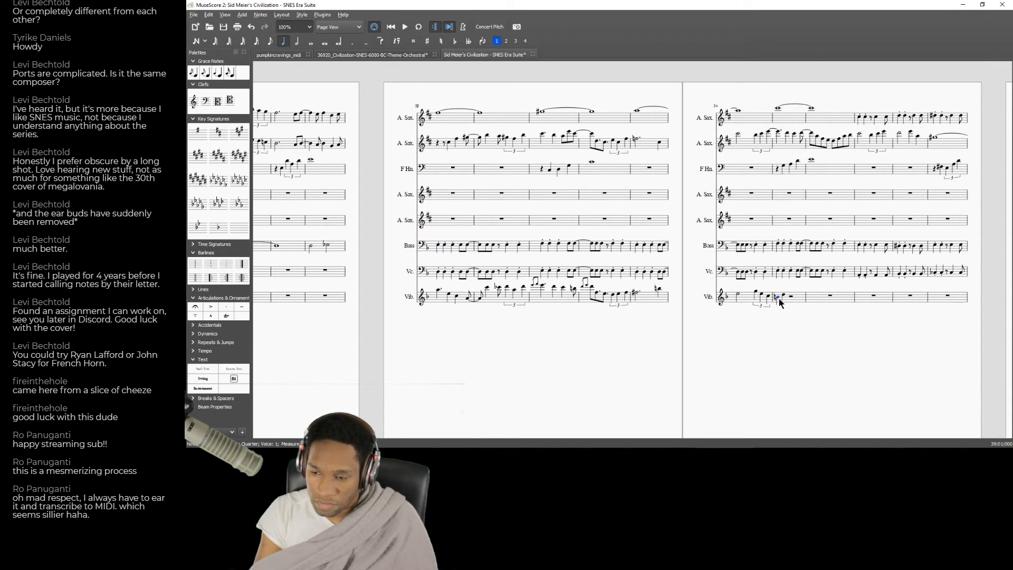
{"action": "left_click", "coordinate": [270, 41]}
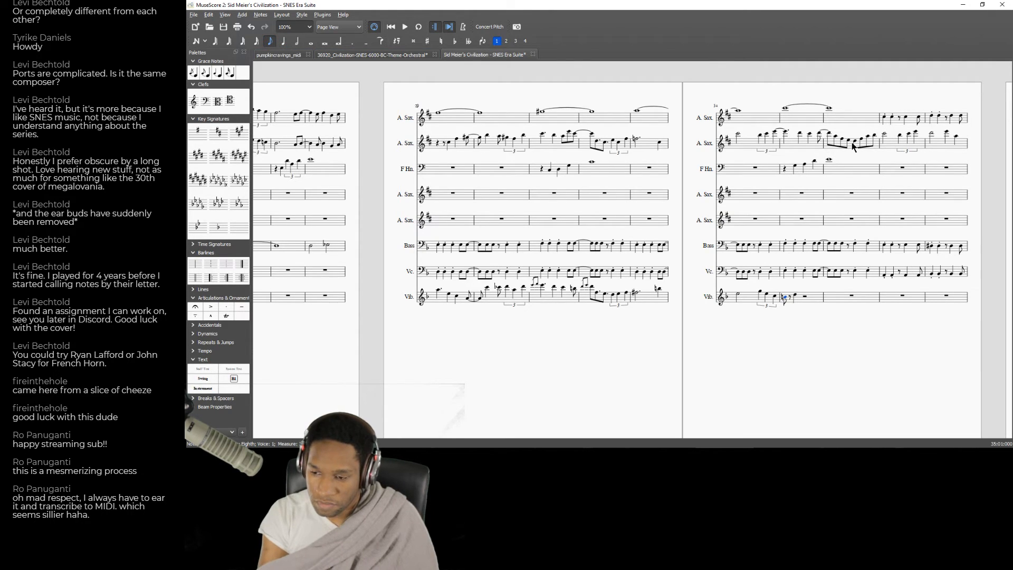
{"action": "key", "text": "n"}
{"action": "key", "text": "Left"}
{"action": "key", "text": "Left"}
{"action": "key", "text": "Left"}
{"action": "key", "text": "Left"}
{"action": "key", "text": "space"}
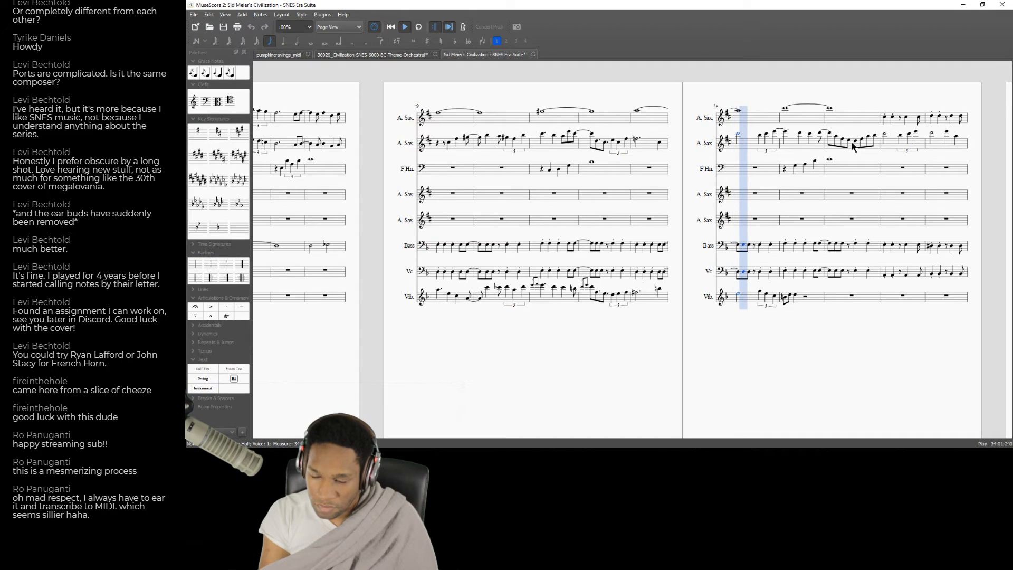
{"action": "key", "text": "space"}
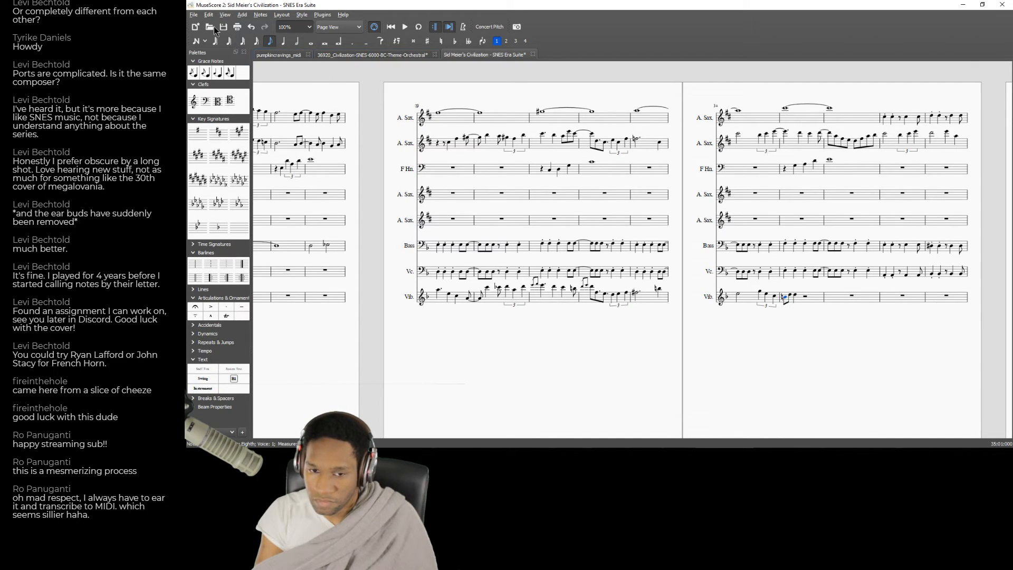
Turn the first half of the Vib. part's measure 35 into a quarter-note triplet and fill in its two remaining notes.
{"action": "left_click", "coordinate": [298, 42]}
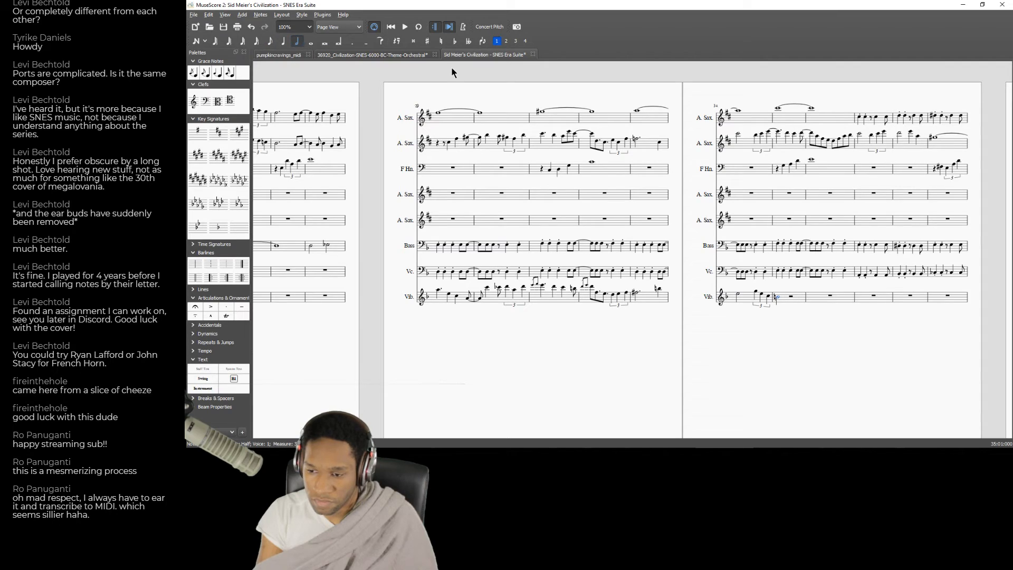
{"action": "key", "text": "ctrl+3"}
{"action": "key", "text": "Left"}
{"action": "key", "text": "Right"}
{"action": "key", "text": "d"}
{"action": "key", "text": "e"}
{"action": "key", "text": "Up"}
{"action": "key", "text": "Up"}
{"action": "key", "text": "Up"}
{"action": "key", "text": "Up"}
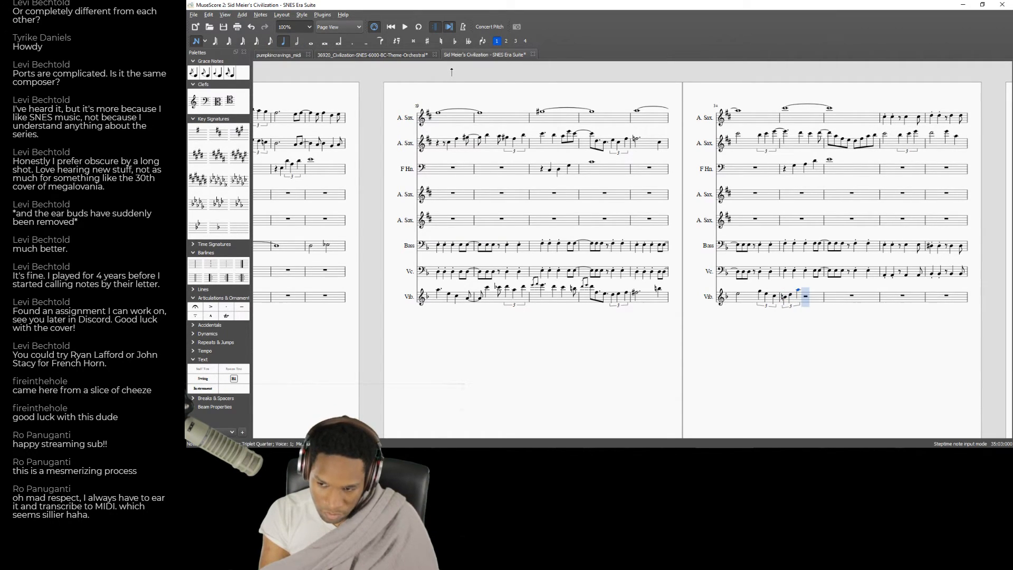
Play back from the half note in measure 34 to check the new triplet in measure 35.
{"action": "key", "text": "Left"}
{"action": "key", "text": "Left"}
{"action": "key", "text": "Left"}
{"action": "key", "text": "Left"}
{"action": "key", "text": "Left"}
{"action": "key", "text": "Left"}
{"action": "key", "text": "Left"}
{"action": "key", "text": "space"}
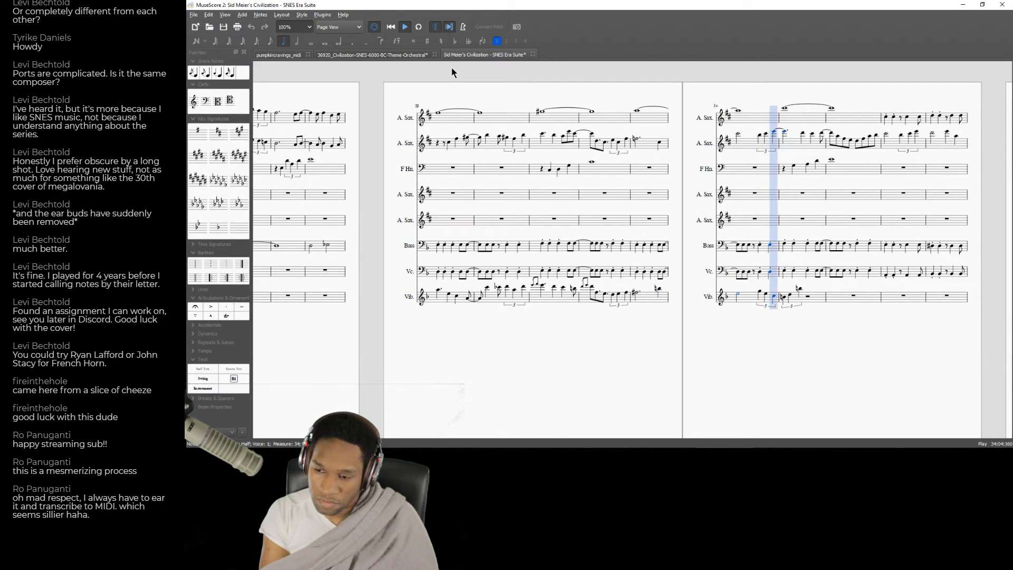
{"action": "key", "text": "space"}
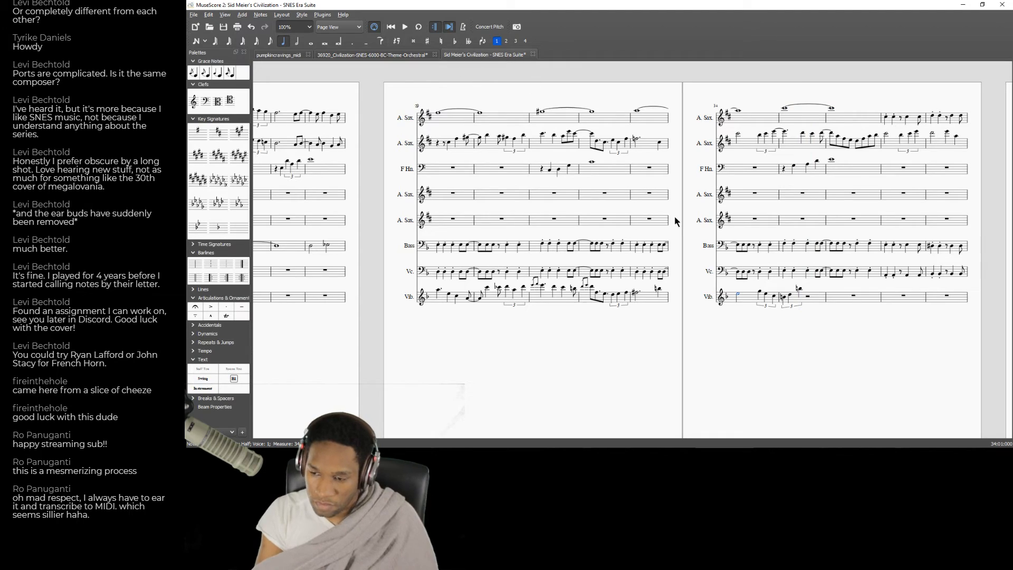
Fill the half rest in the Vib. part's measure 35 with a second quarter-note triplet and adjust its pitches.
{"action": "left_click", "coordinate": [791, 295]}
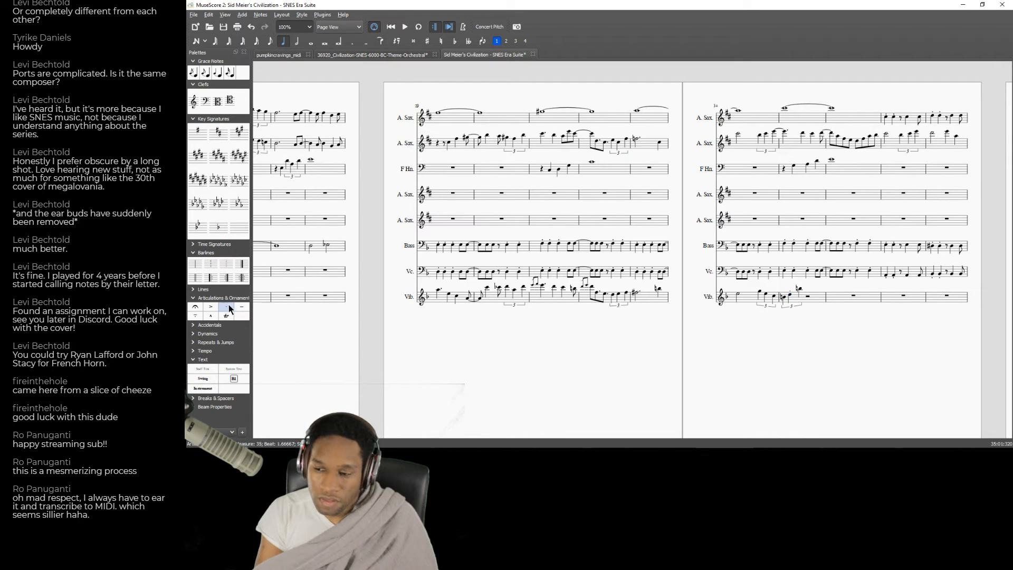
{"action": "key", "text": "Right"}
{"action": "key", "text": "Right"}
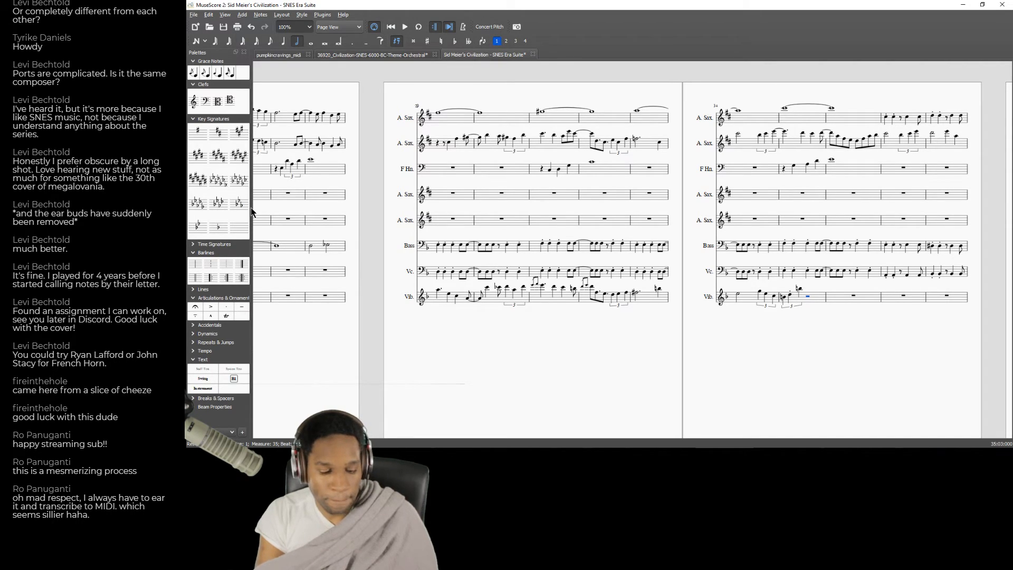
{"action": "key", "text": "ctrl+3"}
{"action": "key", "text": "b"}
{"action": "key", "text": "Down"}
{"action": "key", "text": "e"}
{"action": "key", "text": "Down"}
{"action": "key", "text": "Down"}
{"action": "key", "text": "f"}
{"action": "key", "text": "Up"}
{"action": "key", "text": "Up"}
{"action": "key", "text": "Left"}
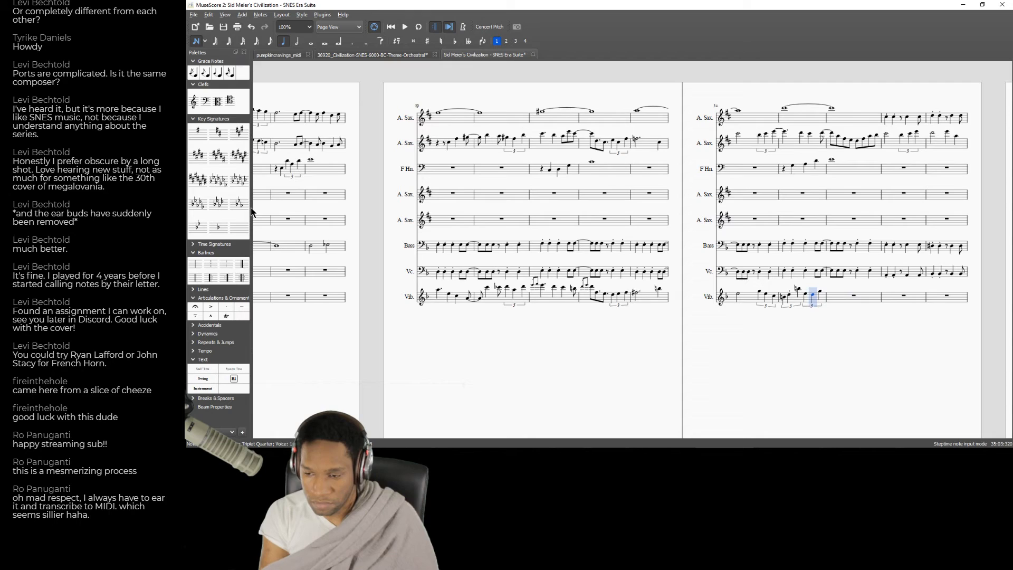
Enter a quarter note on the first beat of the Vib. part's measure 36 and attach a grace-note ornament to it.
{"action": "key", "text": "Right"}
{"action": "key", "text": "Right"}
{"action": "key", "text": "f"}
{"action": "key", "text": "Left"}
{"action": "left_click", "coordinate": [193, 74]}
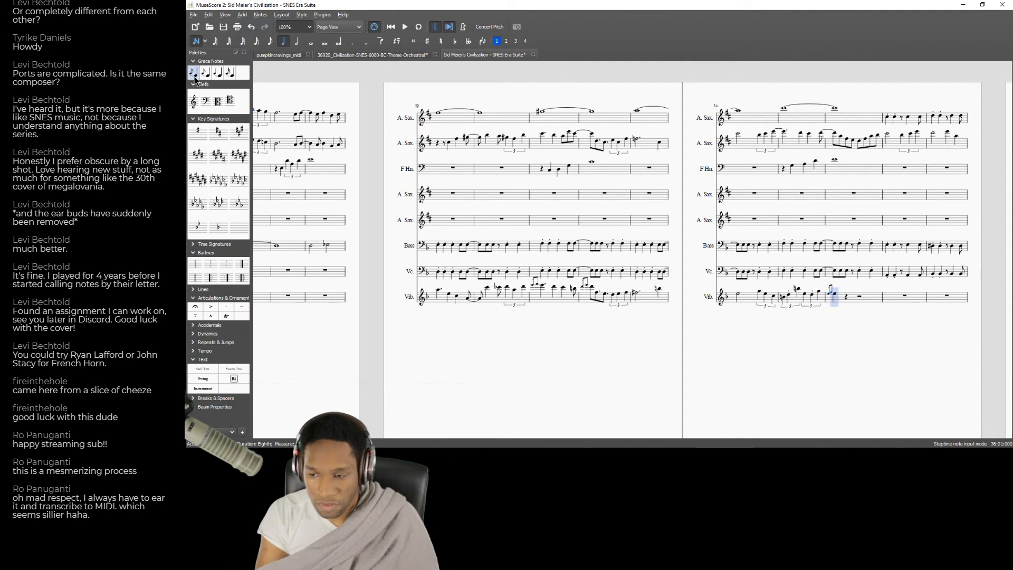
Lengthen the first main note in the Vib. part's measure 36 to a half note.
{"action": "left_click", "coordinate": [311, 42]}
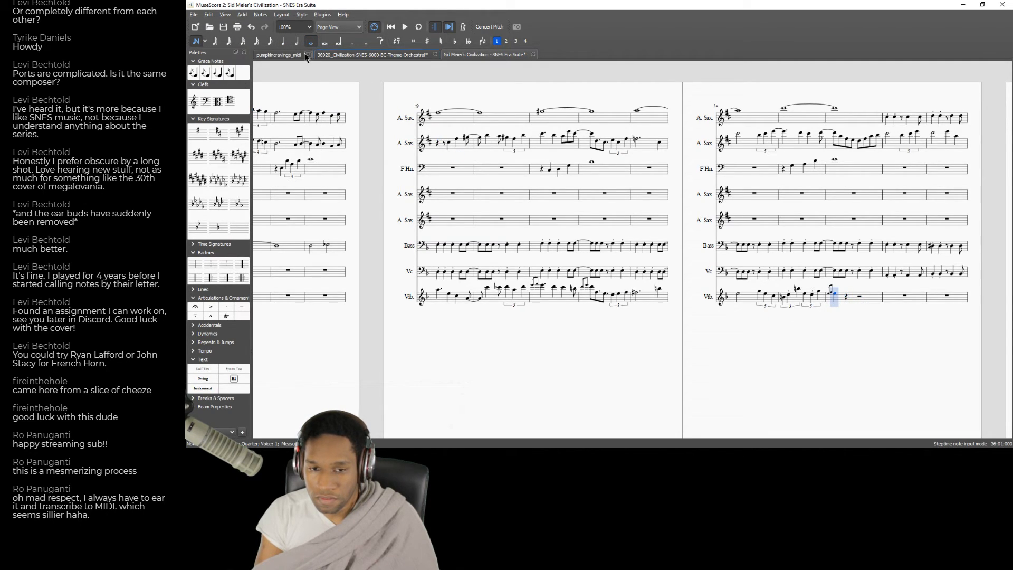
{"action": "key", "text": "Escape"}
{"action": "left_click", "coordinate": [837, 293]}
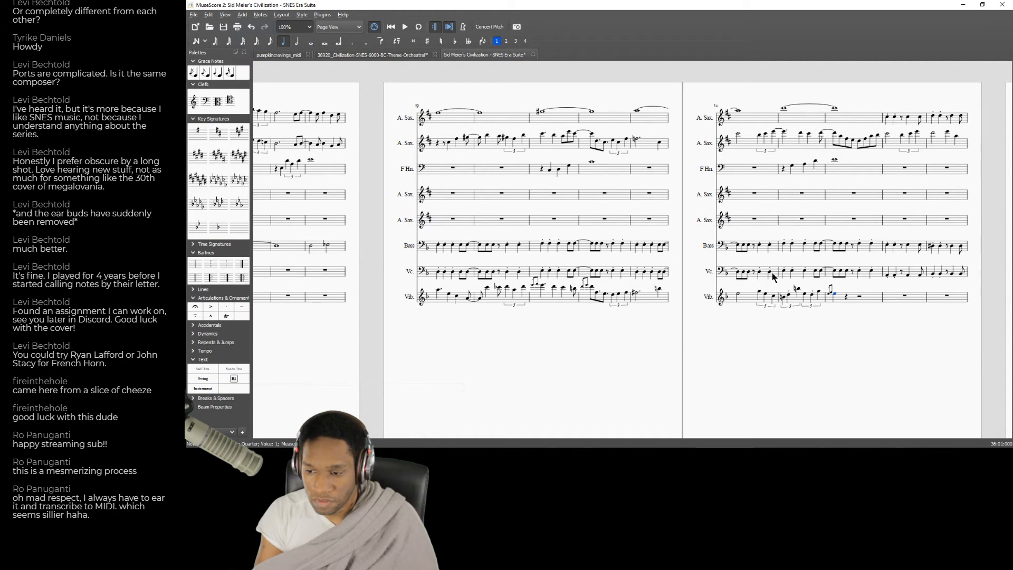
{"action": "left_click", "coordinate": [298, 42]}
Enter two quarter notes on beats 3 and 4 of the Vib. part's measure 36 and leave note input.
{"action": "key", "text": "n"}
{"action": "left_click", "coordinate": [861, 308]}
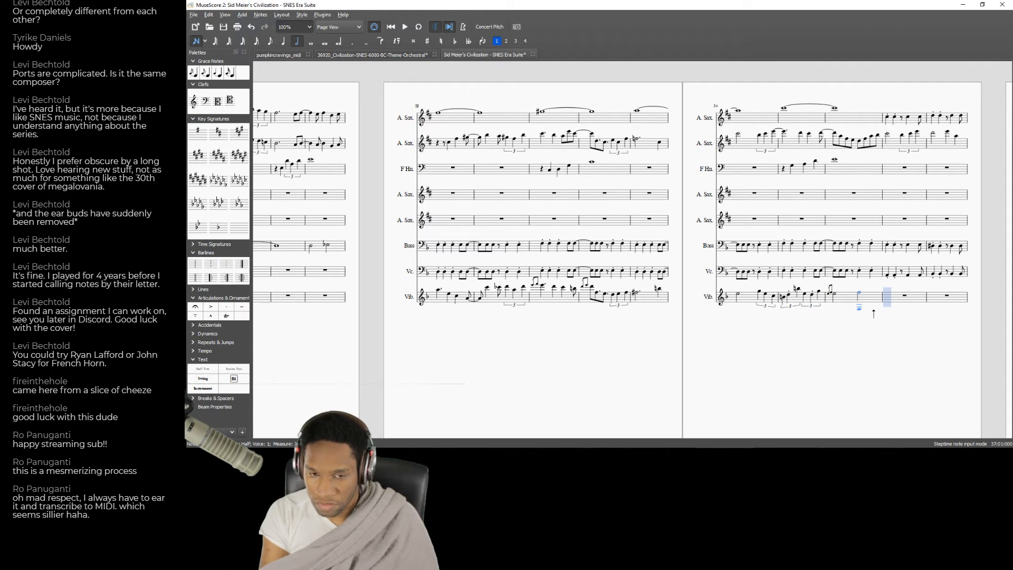
{"action": "key", "text": "Left"}
{"action": "key", "text": "4"}
{"action": "key", "text": "5"}
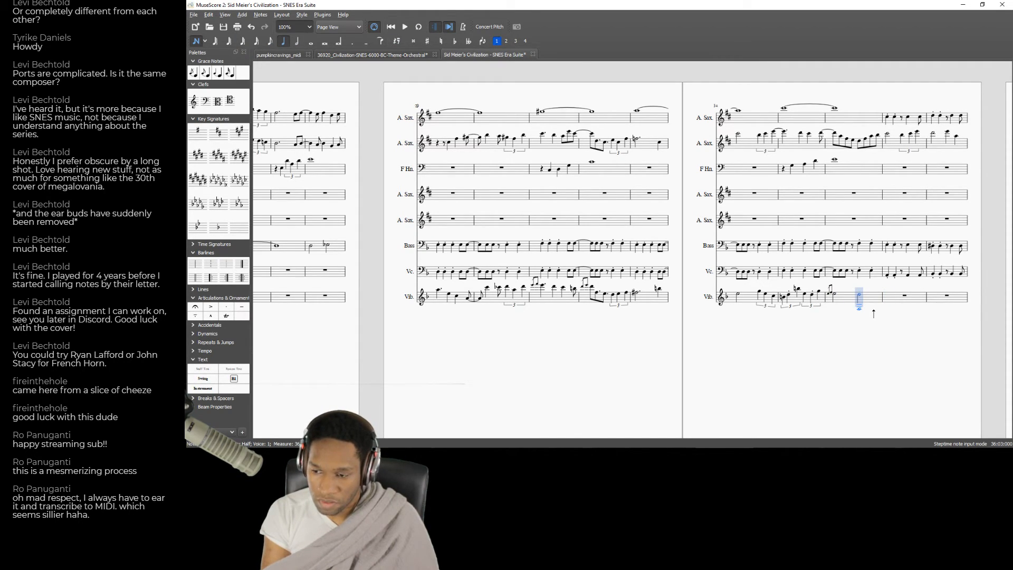
{"action": "key", "text": "d"}
{"action": "key", "text": "e"}
{"action": "key", "text": "Left"}
{"action": "key", "text": "Left"}
{"action": "key", "text": "Left"}
{"action": "key", "text": "Left"}
{"action": "key", "text": "Left"}
{"action": "key", "text": "Left"}
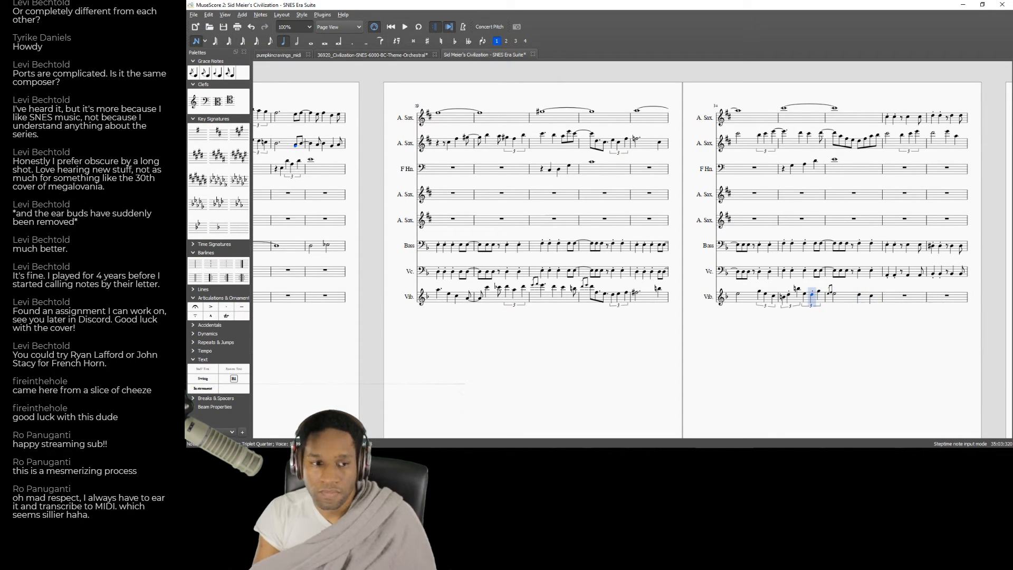
{"action": "left_click", "coordinate": [197, 41]}
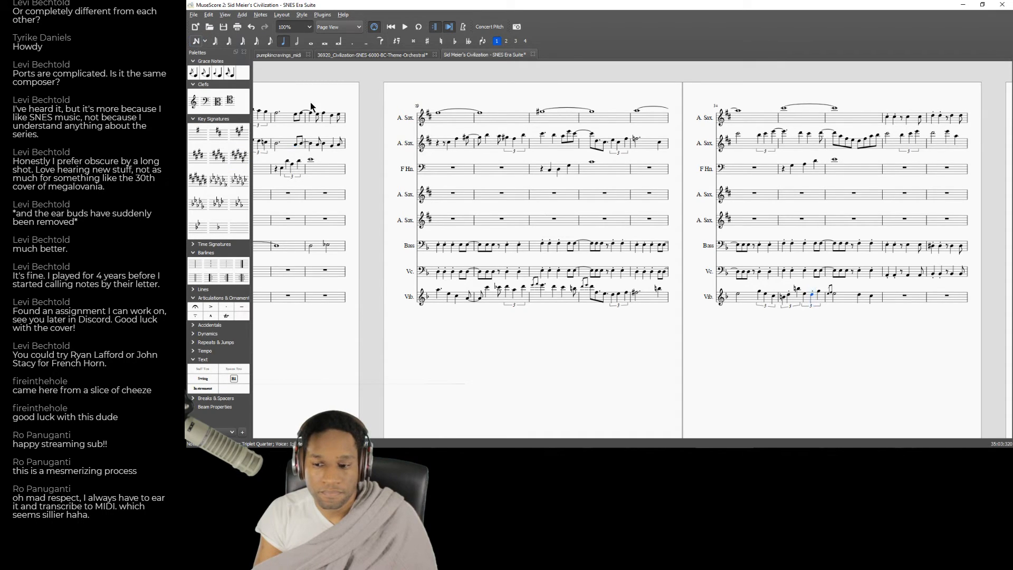
Play back all parts from measure 29 into measure 36 to review the completed Vib. line.
{"action": "left_click", "coordinate": [454, 226]}
{"action": "key", "text": "space"}
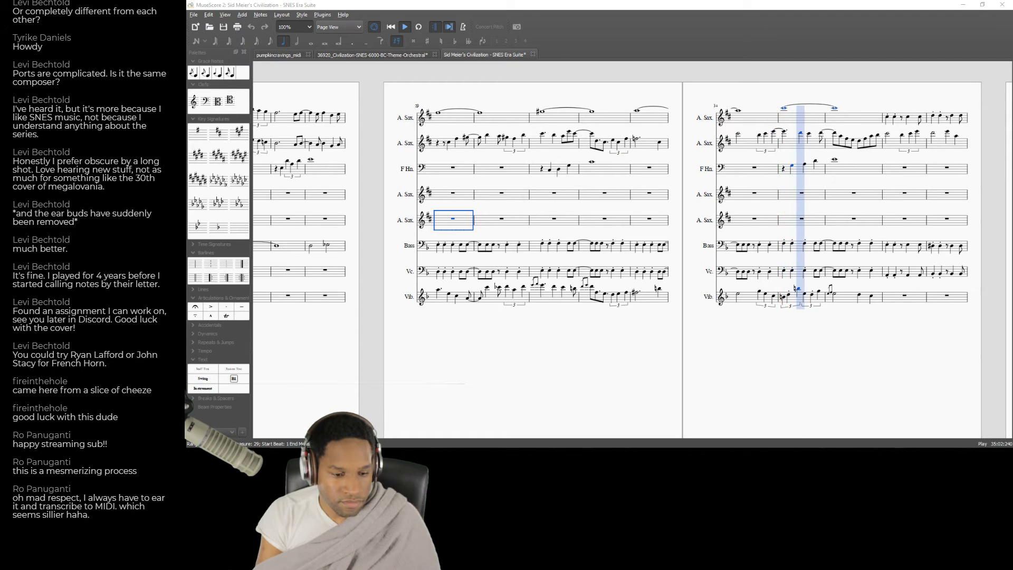
{"action": "left_click", "coordinate": [405, 27]}
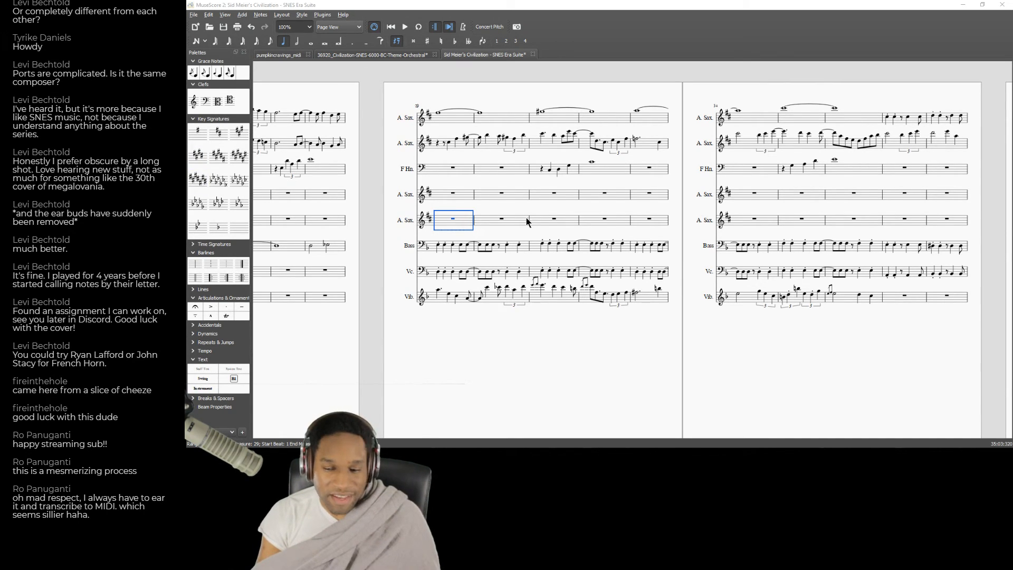
Play back all parts from measure 29 into measure 40 and save the SNES Era Suite score.
{"action": "left_click", "coordinate": [468, 196]}
{"action": "key", "text": "space"}
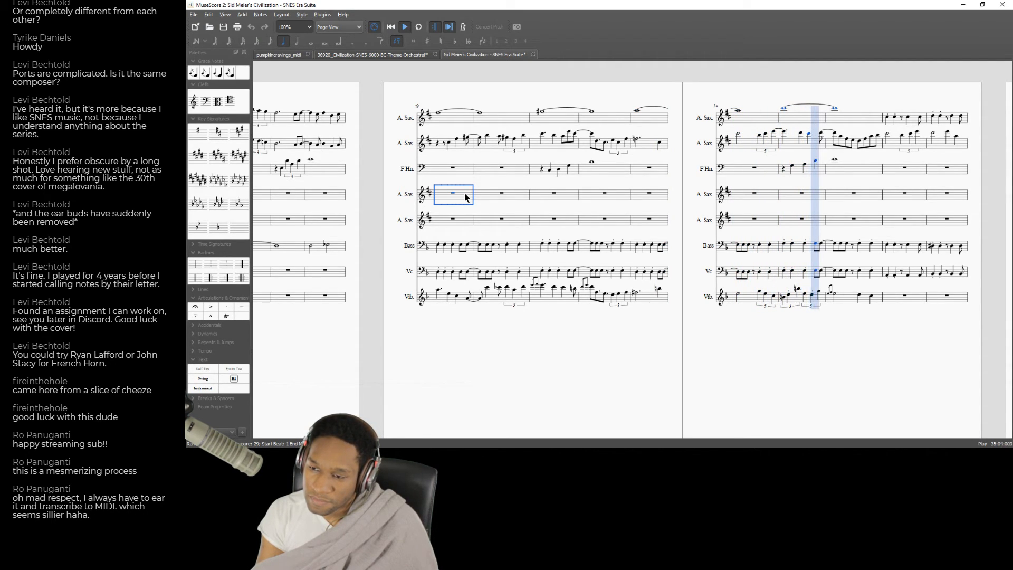
{"action": "left_click", "coordinate": [798, 197]}
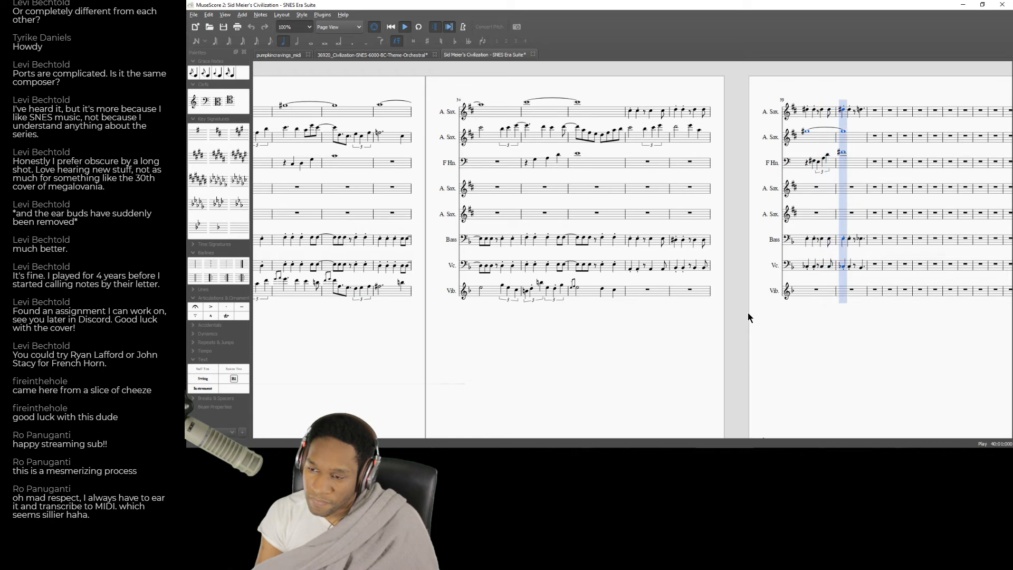
{"action": "key", "text": "space"}
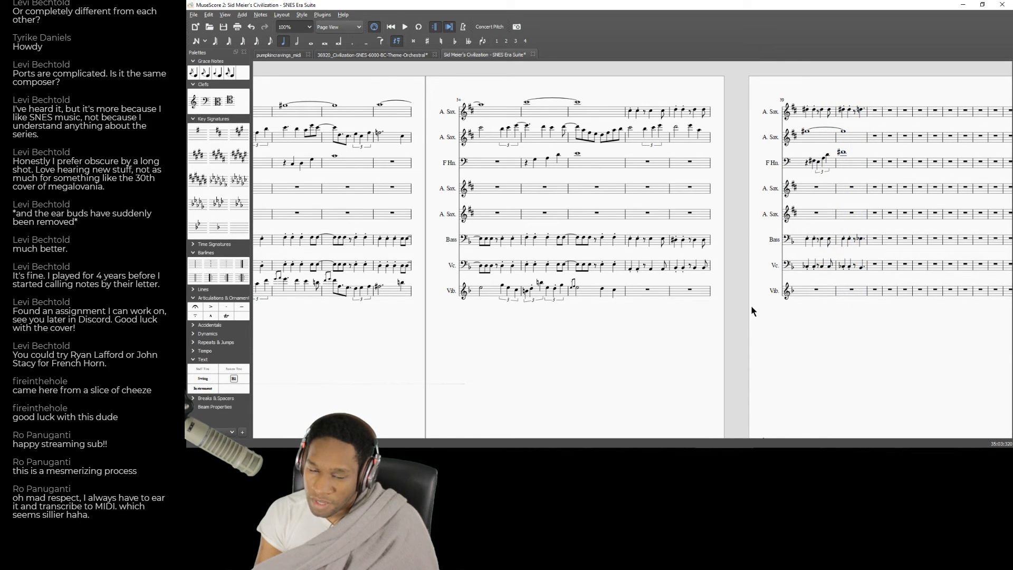
{"action": "left_click", "coordinate": [194, 15]}
{"action": "left_click", "coordinate": [209, 60]}
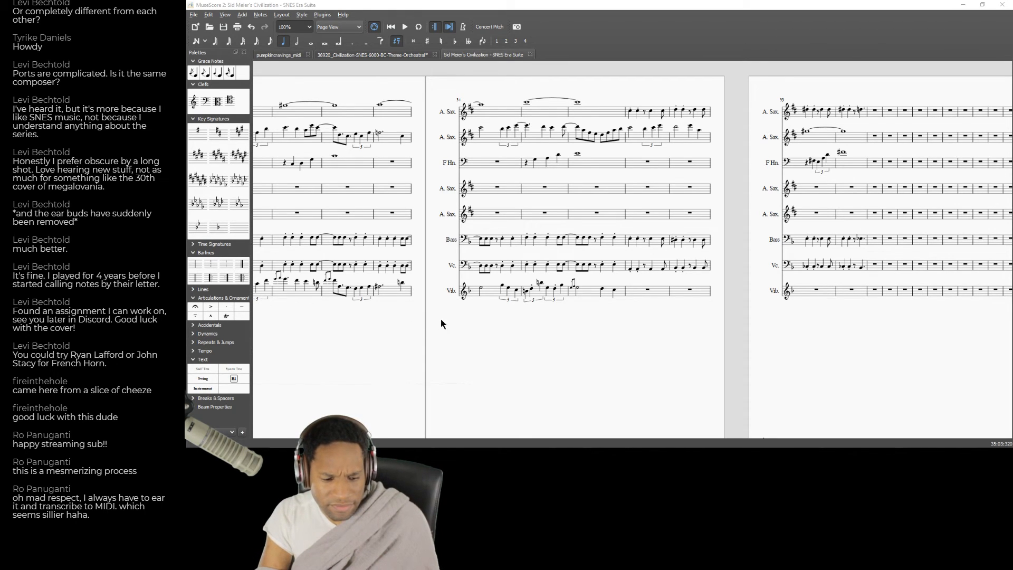
Play back the score into measure 36, and replay the passages starting at measures 32 and 33 to compare the parts.
{"action": "left_click", "coordinate": [405, 27]}
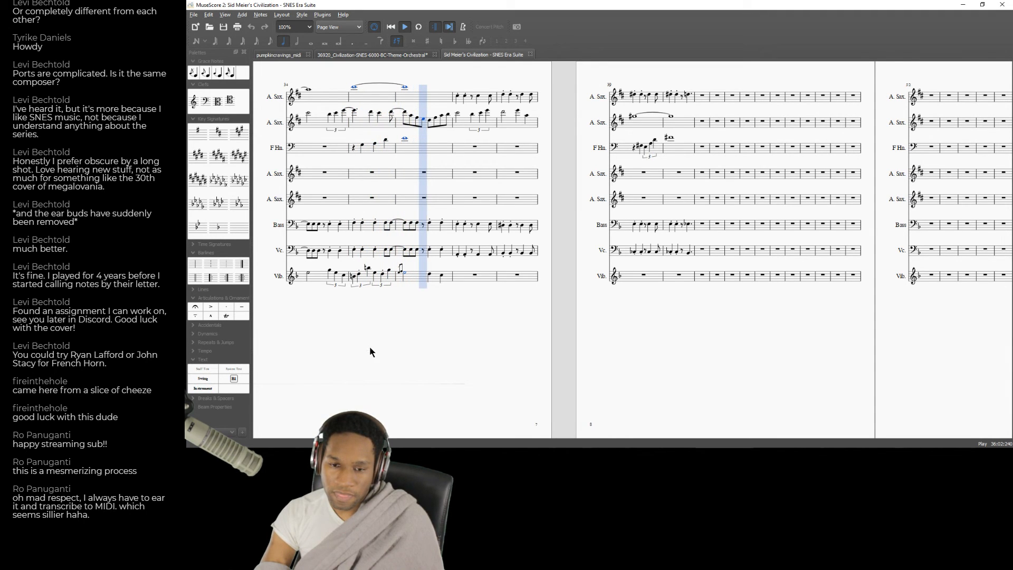
{"action": "key", "text": "space"}
{"action": "left_click_drag", "start_coordinate": [370, 328], "coordinate": [772, 342]}
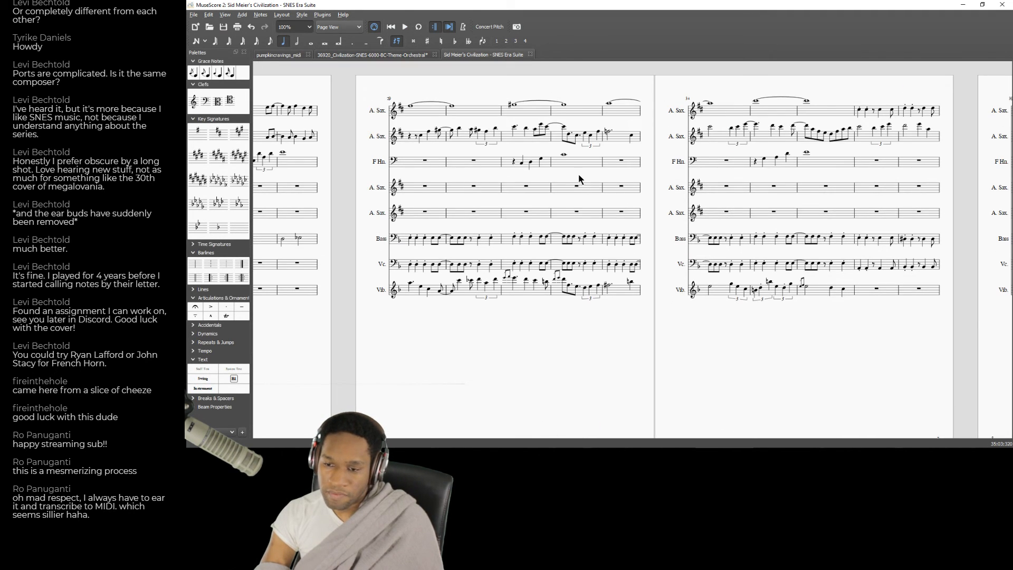
{"action": "key", "text": "space"}
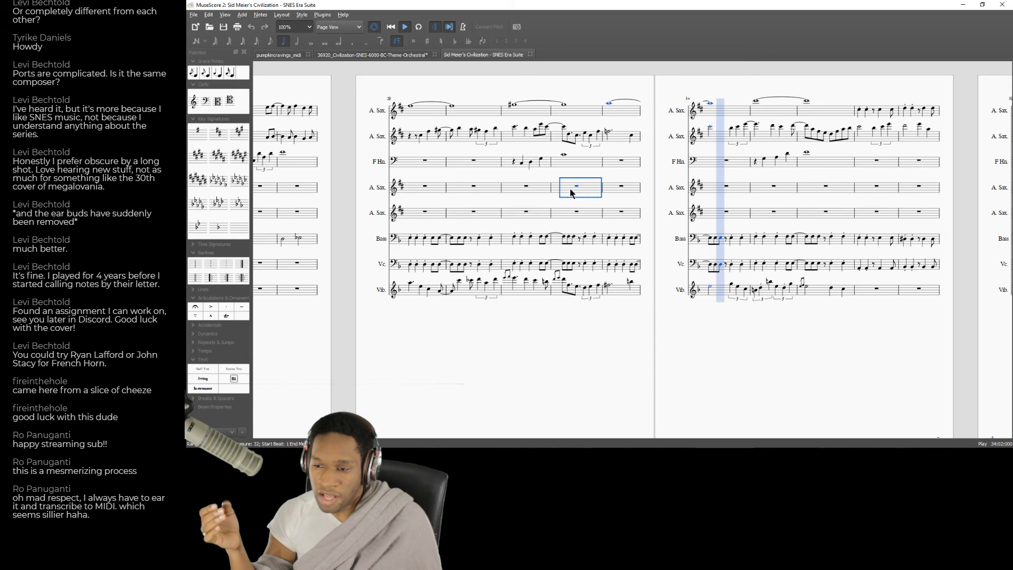
{"action": "key", "text": "space"}
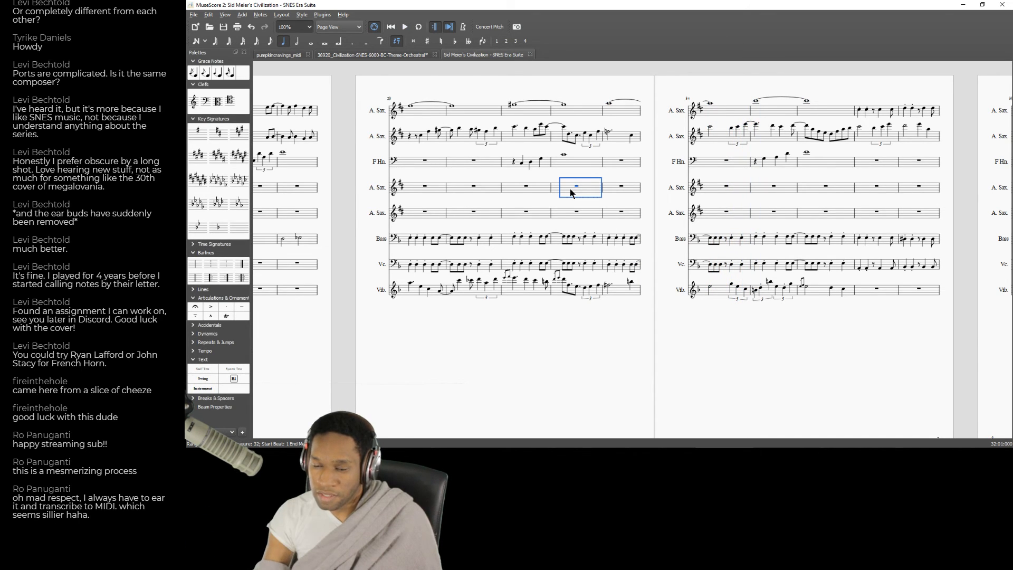
{"action": "left_click", "coordinate": [619, 164]}
{"action": "key", "text": "space"}
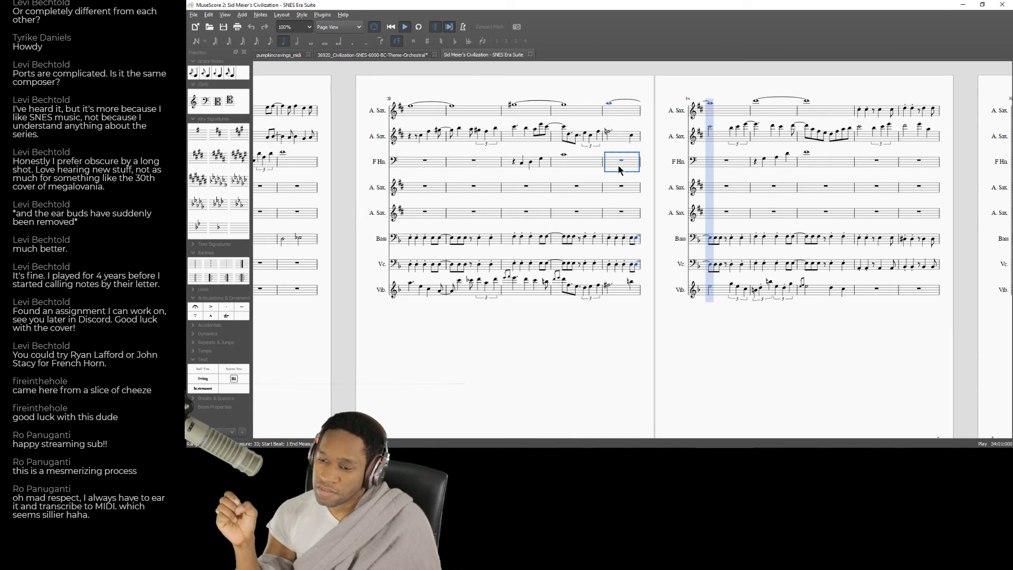
{"action": "key", "text": "space"}
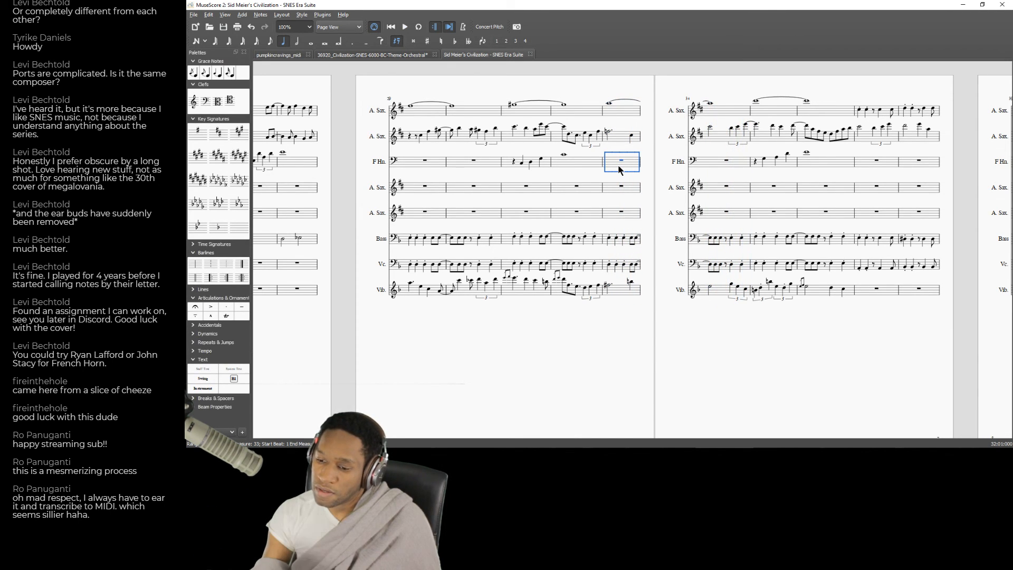
Adjust the pitches of the first two triplet notes in the second A. Sax. part's measure 34.
{"action": "left_click", "coordinate": [731, 286]}
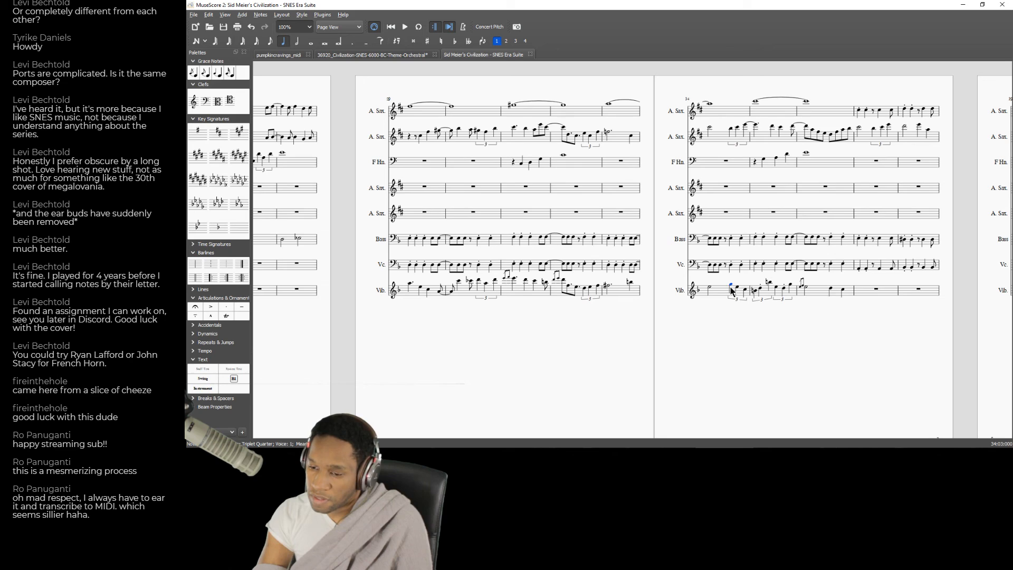
{"action": "key", "text": "Down"}
{"action": "key", "text": "Down"}
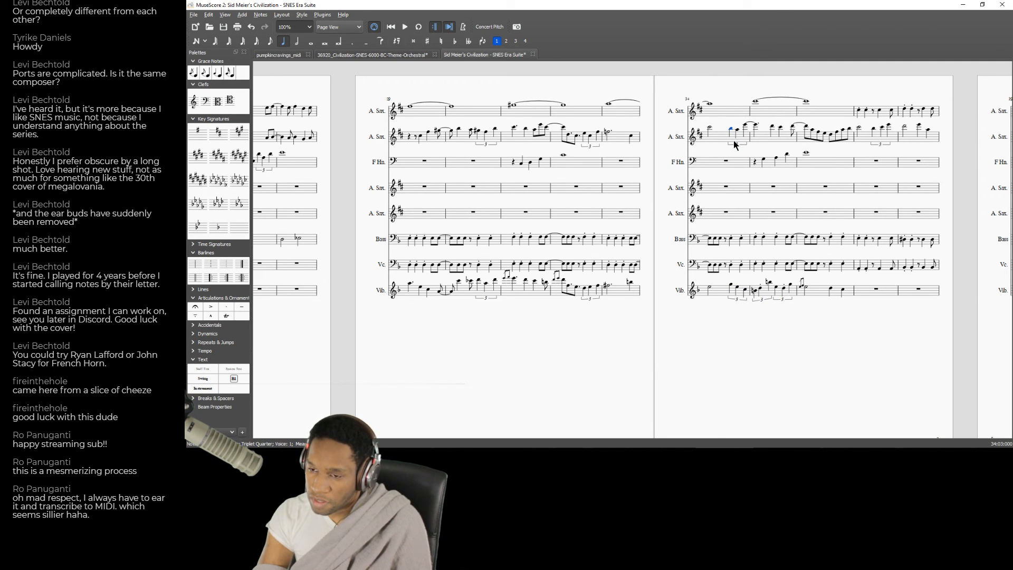
{"action": "double_click", "coordinate": [712, 128]}
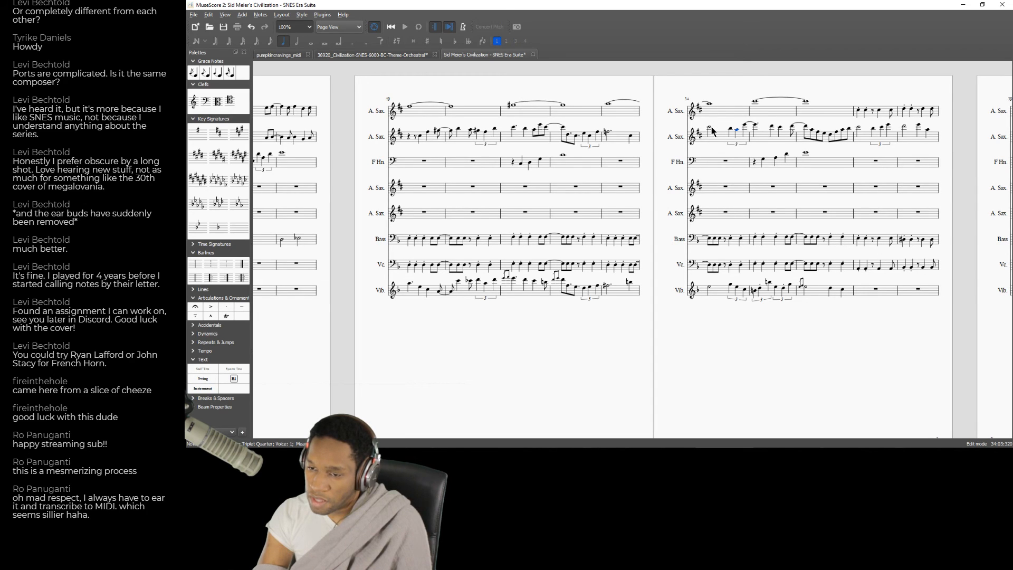
{"action": "left_click", "coordinate": [711, 129]}
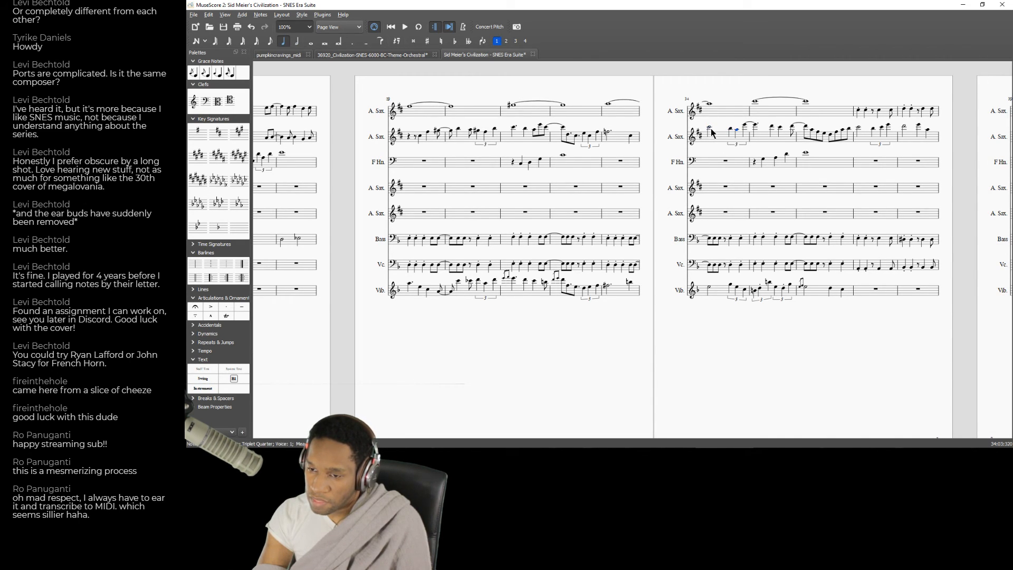
{"action": "key", "text": "Up"}
Finish repitching the second A. Sax. part's triplet in measure 34 and lower the dotted quarter opening measure 35 to a flat note.
{"action": "key", "text": "Up"}
{"action": "key", "text": "Up"}
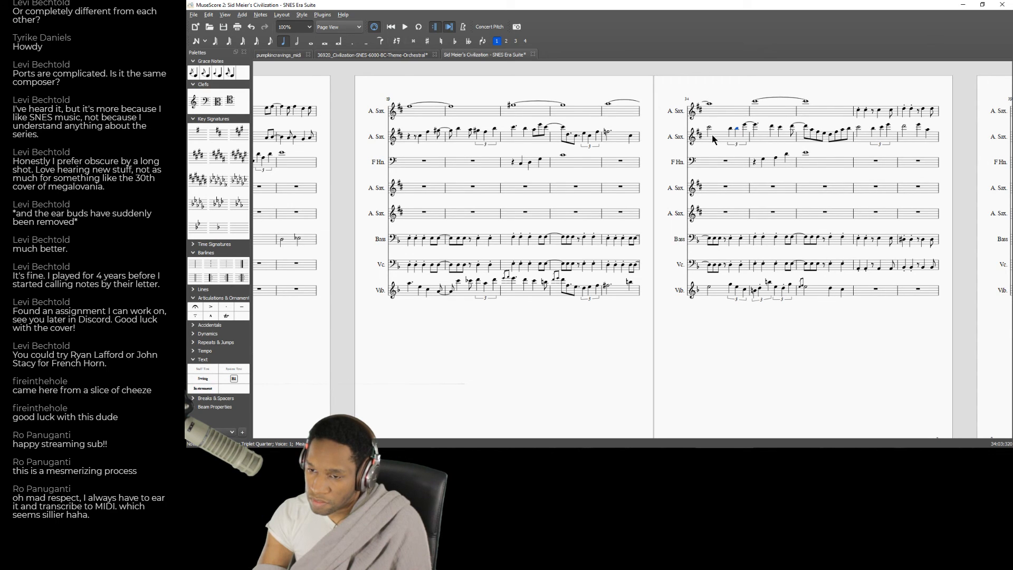
{"action": "key", "text": "Down"}
{"action": "key", "text": "Left"}
{"action": "key", "text": "Up"}
{"action": "key", "text": "Up"}
{"action": "key", "text": "Right"}
{"action": "key", "text": "Down"}
{"action": "key", "text": "Down"}
{"action": "key", "text": "Down"}
{"action": "key", "text": "Down"}
{"action": "key", "text": "Down"}
{"action": "key", "text": "Down"}
{"action": "key", "text": "Down"}
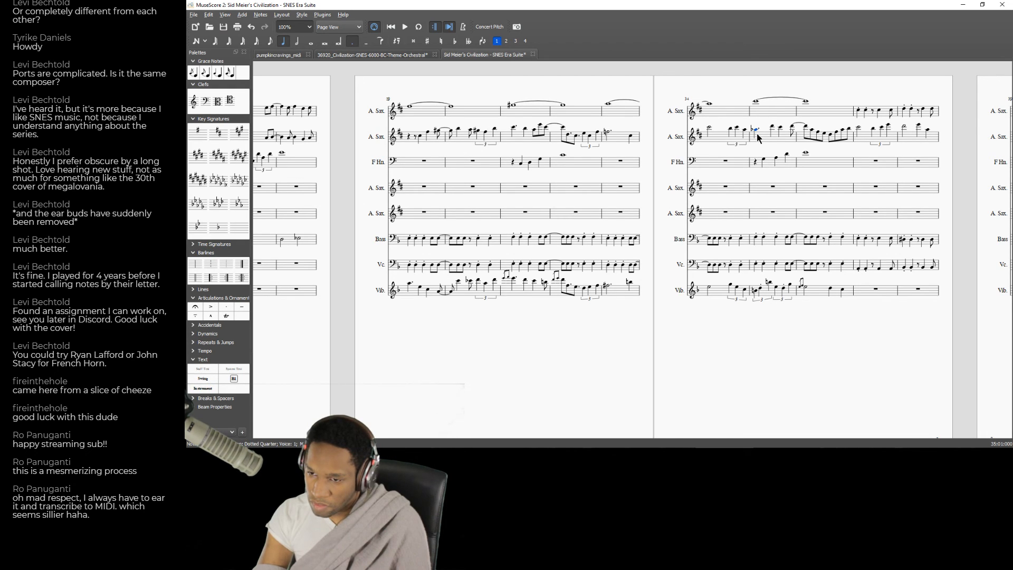
Play back from measures 34, 35 and 31 to check the changed pitches in the second A. Sax. part.
{"action": "left_click", "coordinate": [720, 167]}
{"action": "key", "text": "space"}
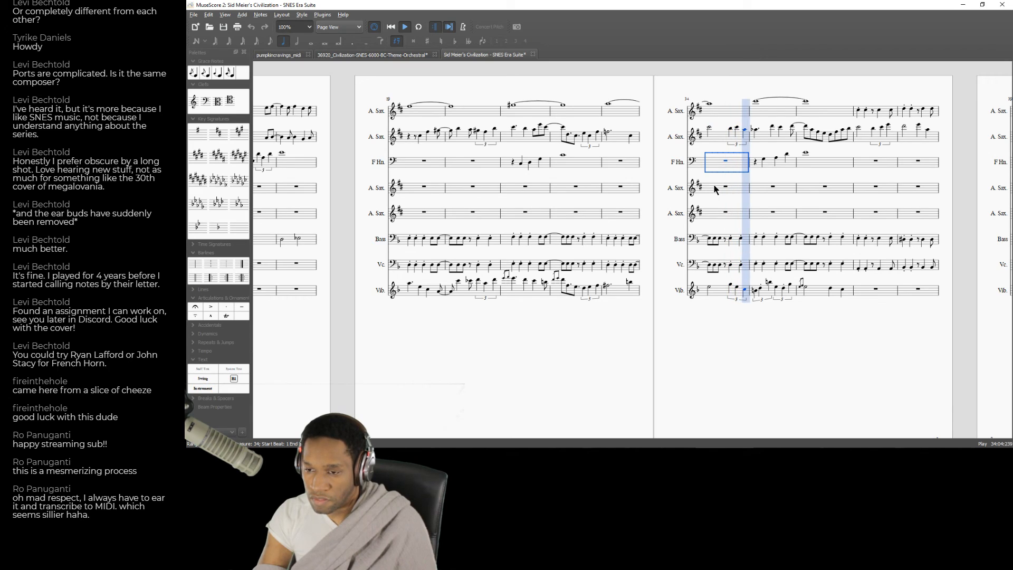
{"action": "key", "text": "space"}
{"action": "left_click", "coordinate": [757, 130]}
{"action": "key", "text": "space"}
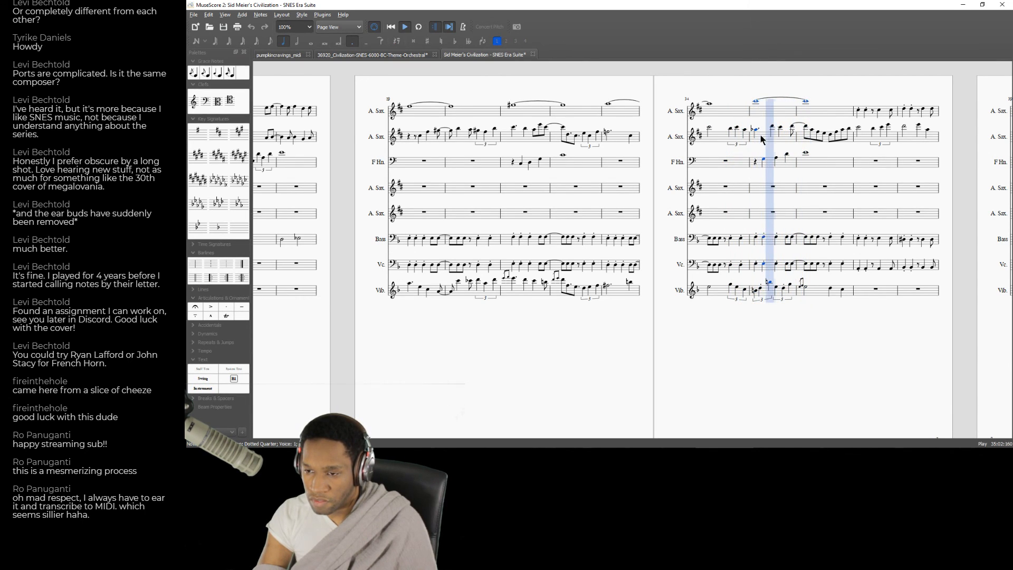
{"action": "key", "text": "space"}
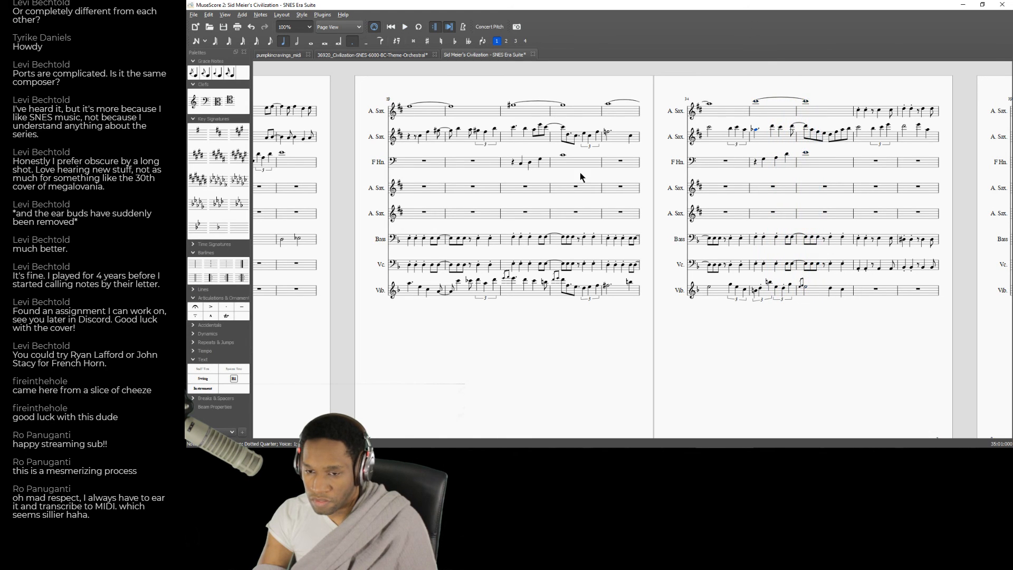
{"action": "left_click", "coordinate": [502, 180]}
{"action": "left_click", "coordinate": [514, 188]}
{"action": "key", "text": "space"}
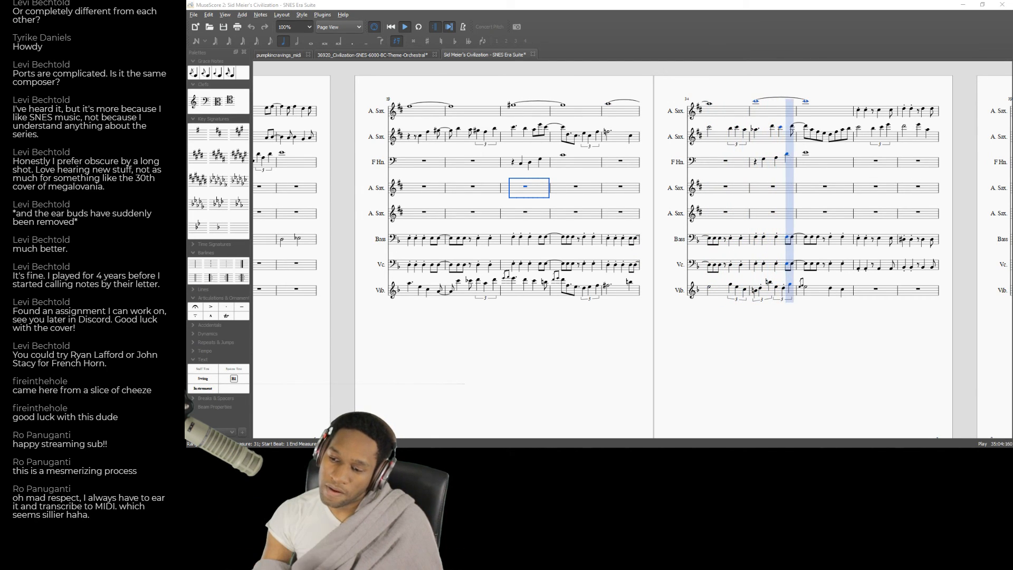
{"action": "key", "text": "space"}
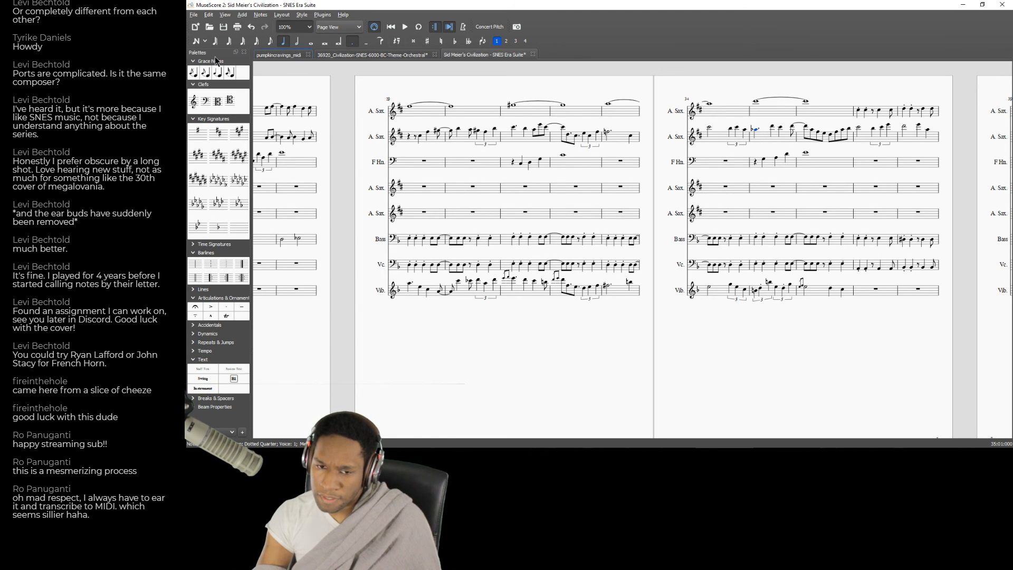
Replace the dotted quarter opening the second A. Sax. part's measure 35 with a quarter-note triplet and fill in its remaining notes.
{"action": "left_click", "coordinate": [297, 42]}
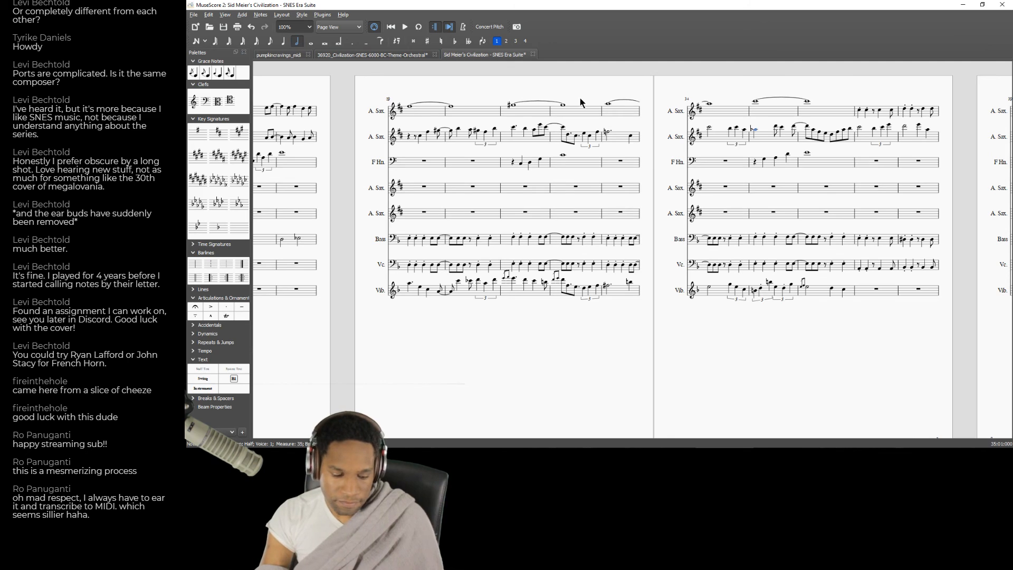
{"action": "key", "text": "Right"}
{"action": "key", "text": "a"}
{"action": "key", "text": "Up"}
{"action": "key", "text": "Up"}
{"action": "key", "text": "Up"}
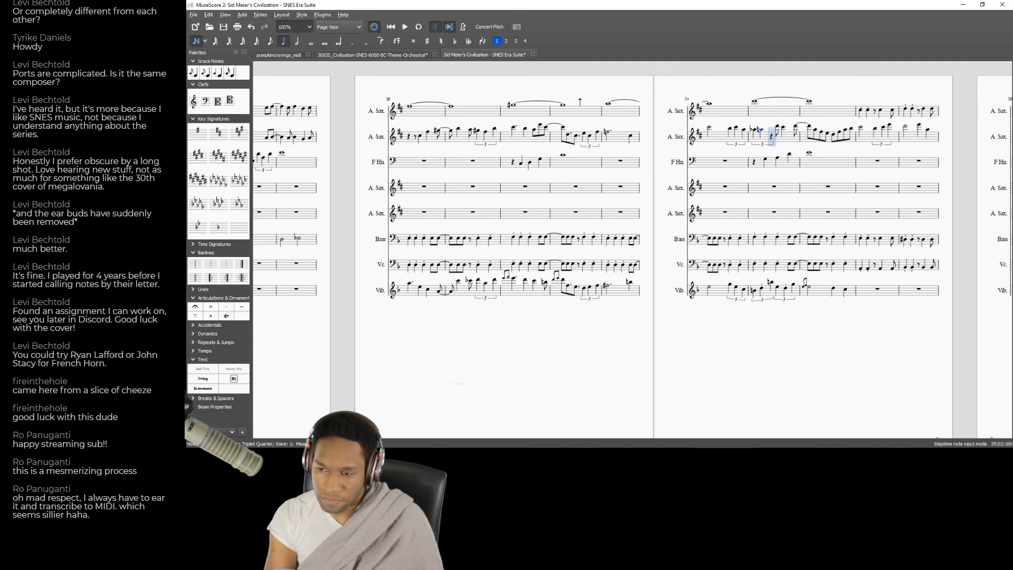
{"action": "key", "text": "d"}
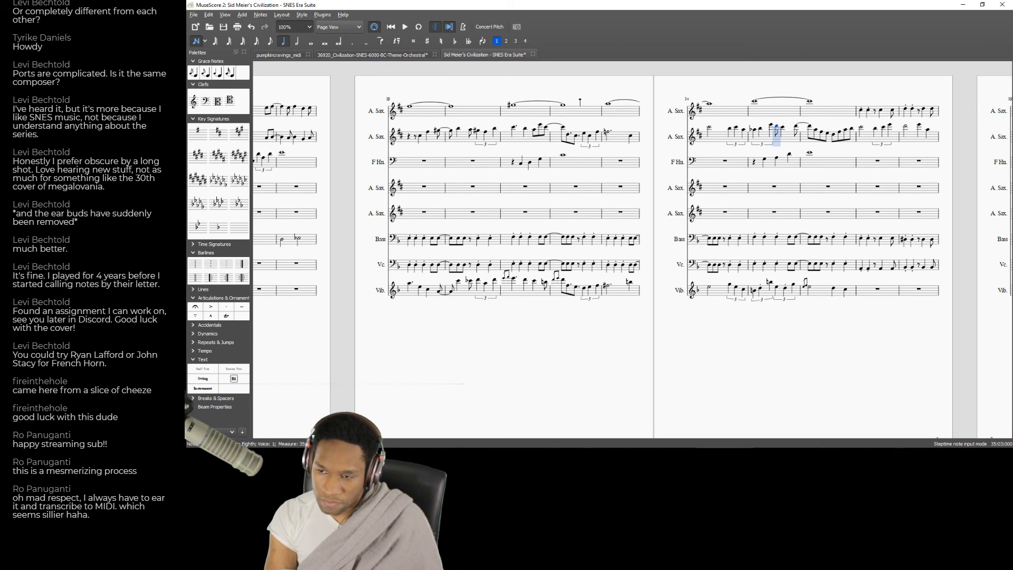
{"action": "key", "text": "Left"}
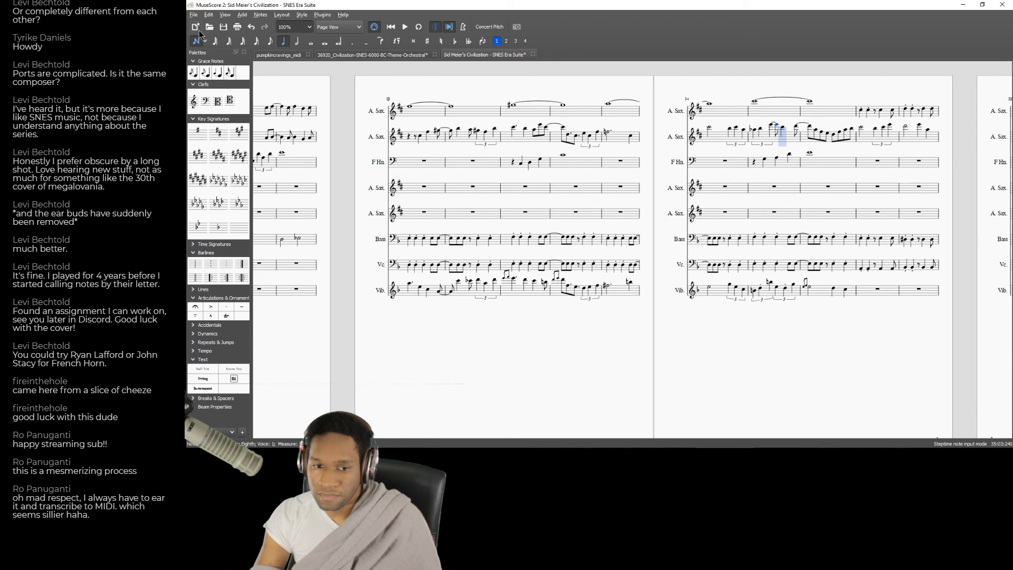
Play back from measure 34 and set the second A. Sax. part's note on beat 3 of measure 35 to a quarter note.
{"action": "left_click", "coordinate": [718, 192]}
{"action": "key", "text": "space"}
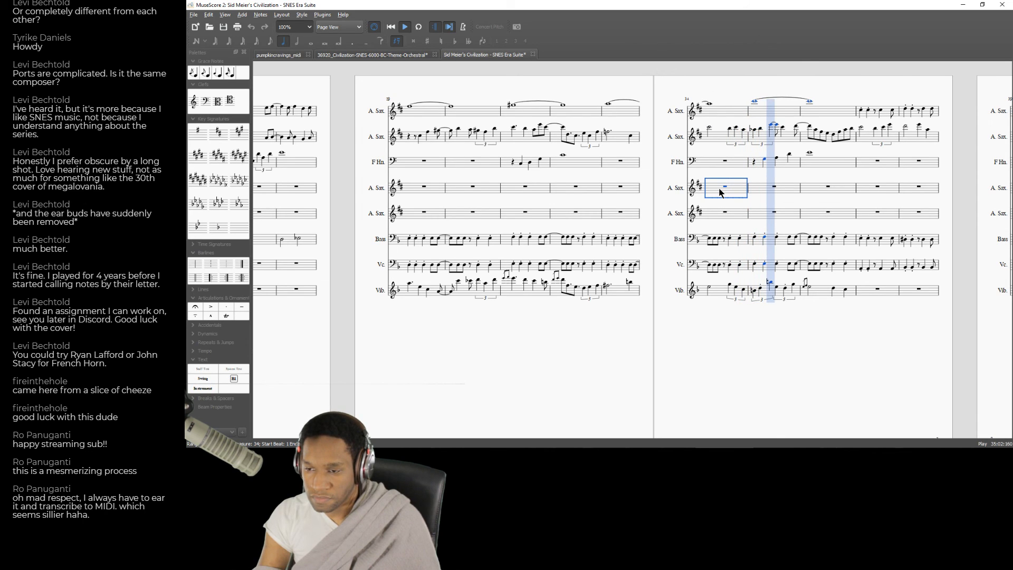
{"action": "key", "text": "space"}
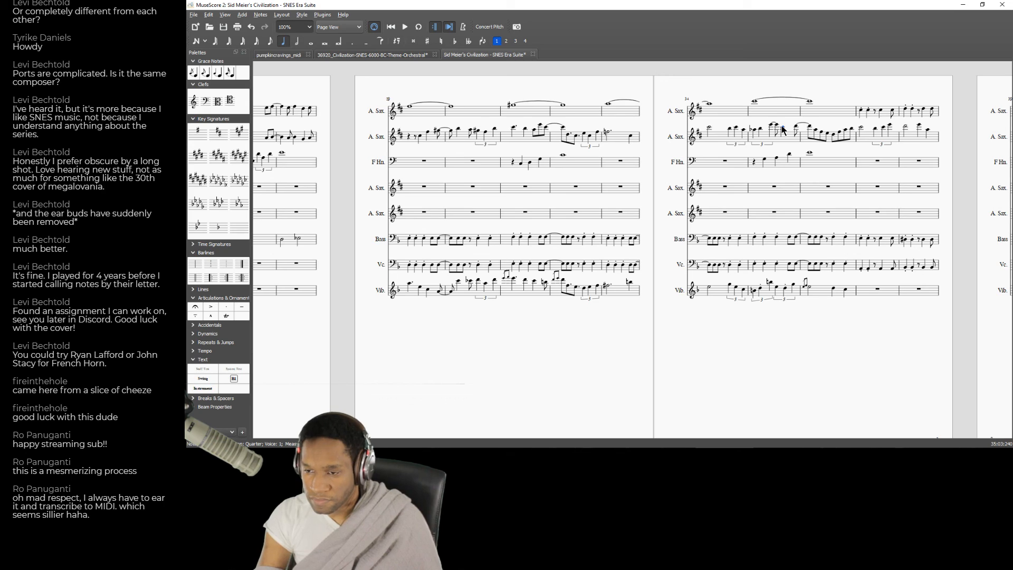
{"action": "left_click", "coordinate": [283, 44]}
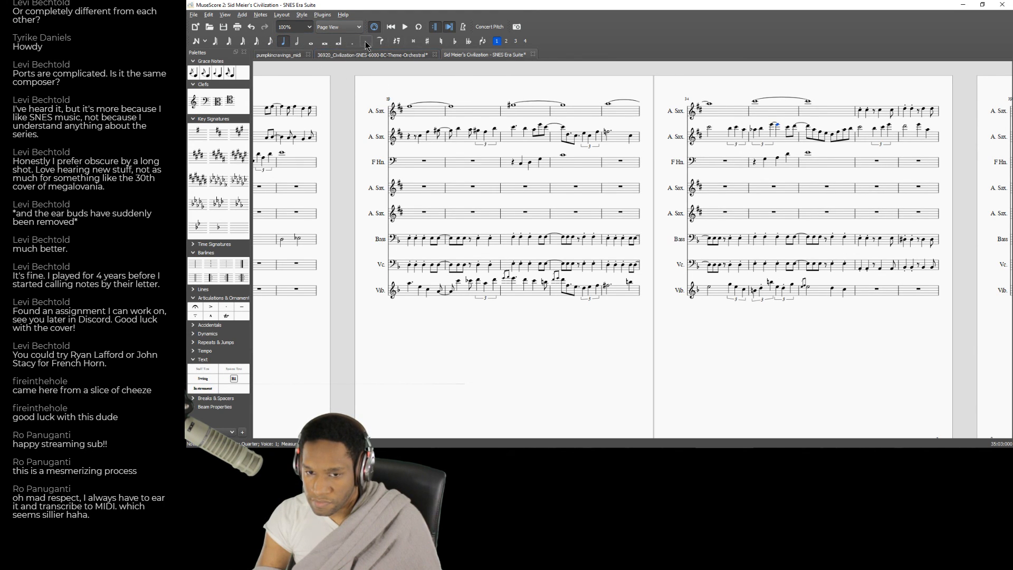
Play back from measure 34 and again from measure 35 to check the new triplet and quarter note.
{"action": "left_click", "coordinate": [711, 189]}
{"action": "key", "text": "space"}
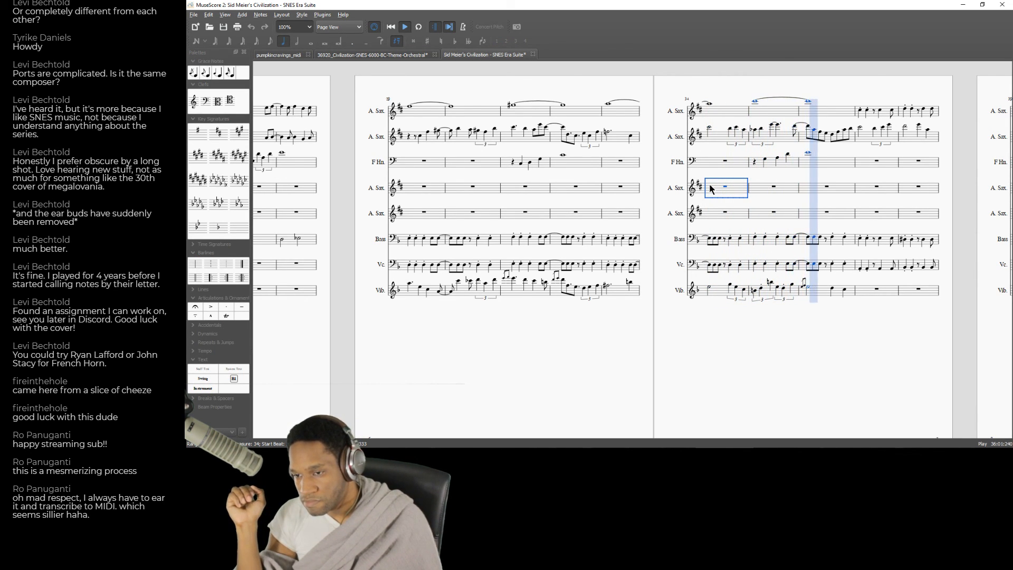
{"action": "key", "text": "space"}
{"action": "left_click", "coordinate": [761, 191]}
{"action": "key", "text": "space"}
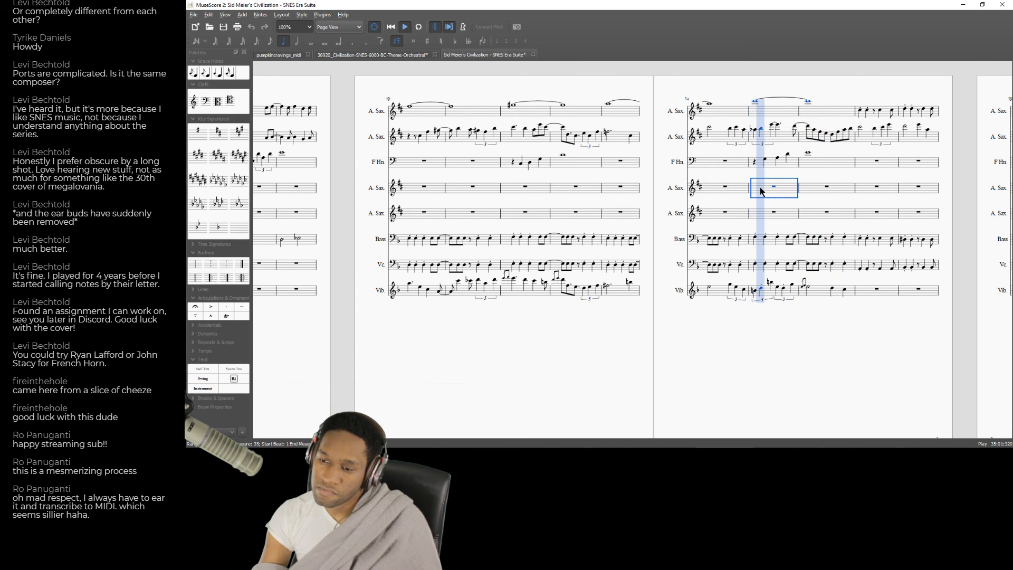
Lower the second A. Sax. part's tied note across measures 35 and 36 to a flat note.
{"action": "key", "text": "Up"}
{"action": "key", "text": "Up"}
{"action": "left_click", "coordinate": [795, 124]}
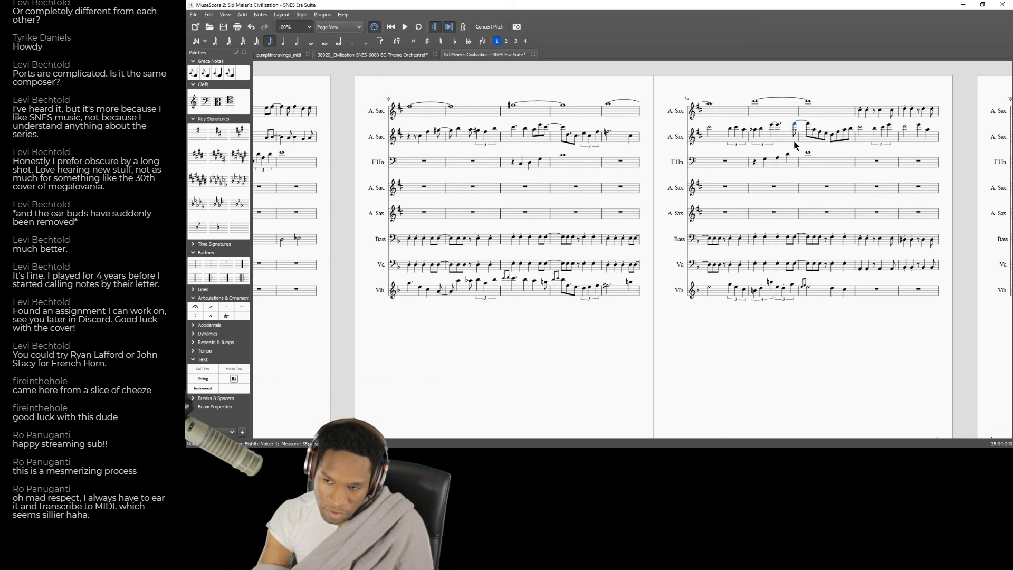
{"action": "key", "text": "Down"}
{"action": "key", "text": "Down"}
{"action": "key", "text": "Down"}
{"action": "key", "text": "Down"}
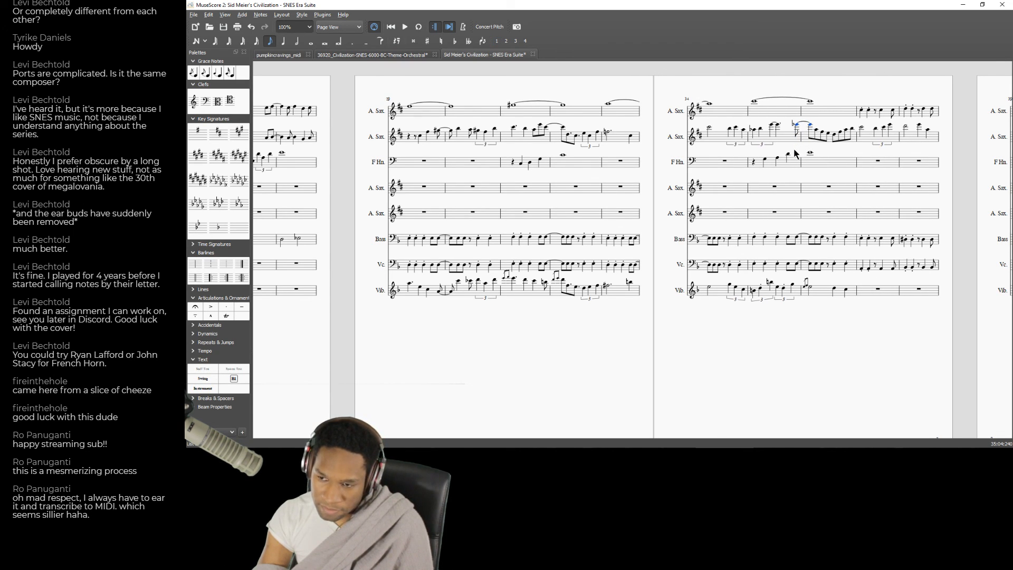
Play back all parts from measure 35 into measure 40 and save the score.
{"action": "left_click", "coordinate": [763, 191]}
{"action": "key", "text": "space"}
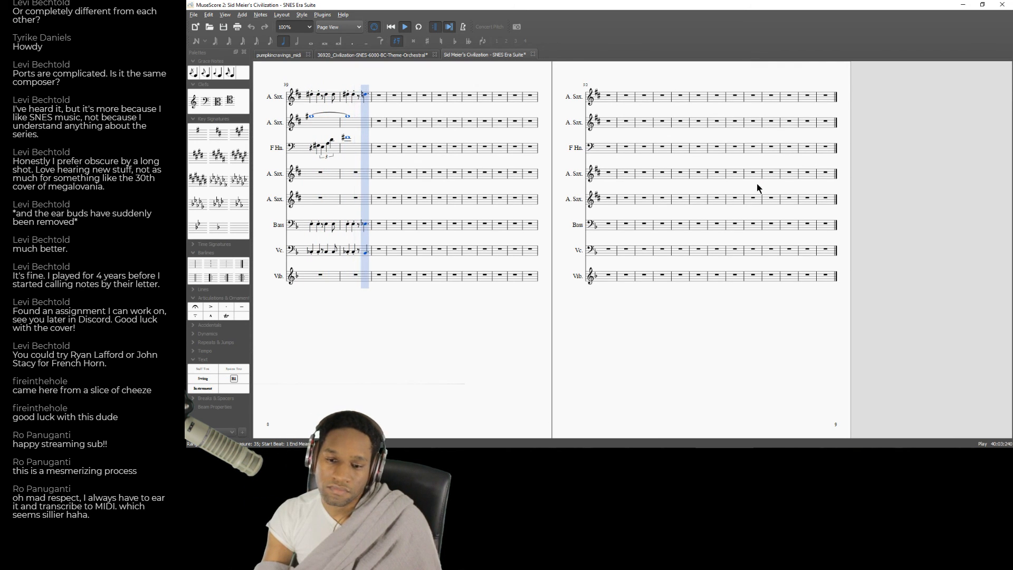
{"action": "key", "text": "space"}
{"action": "left_click", "coordinate": [199, 16]}
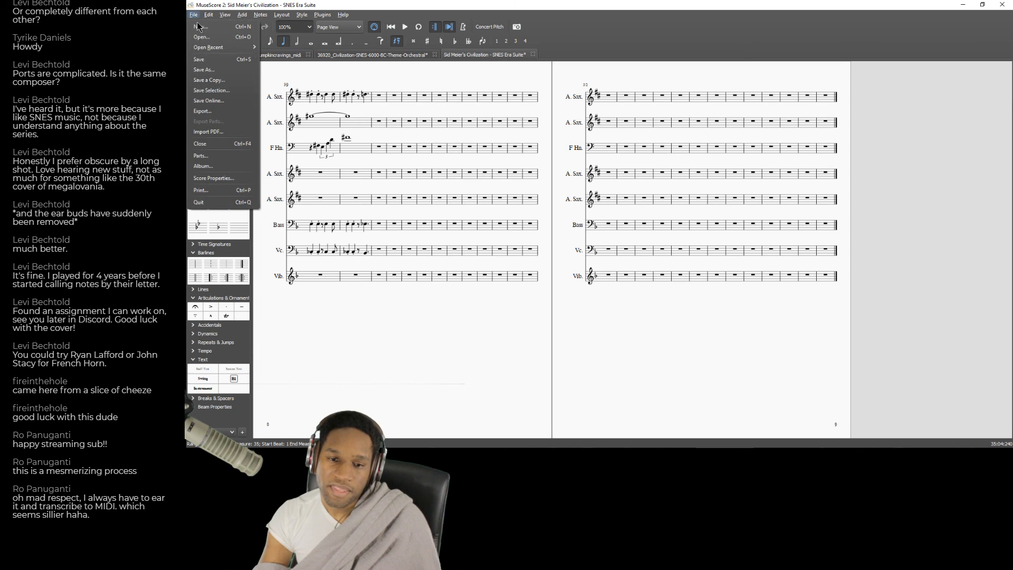
{"action": "left_click", "coordinate": [203, 65]}
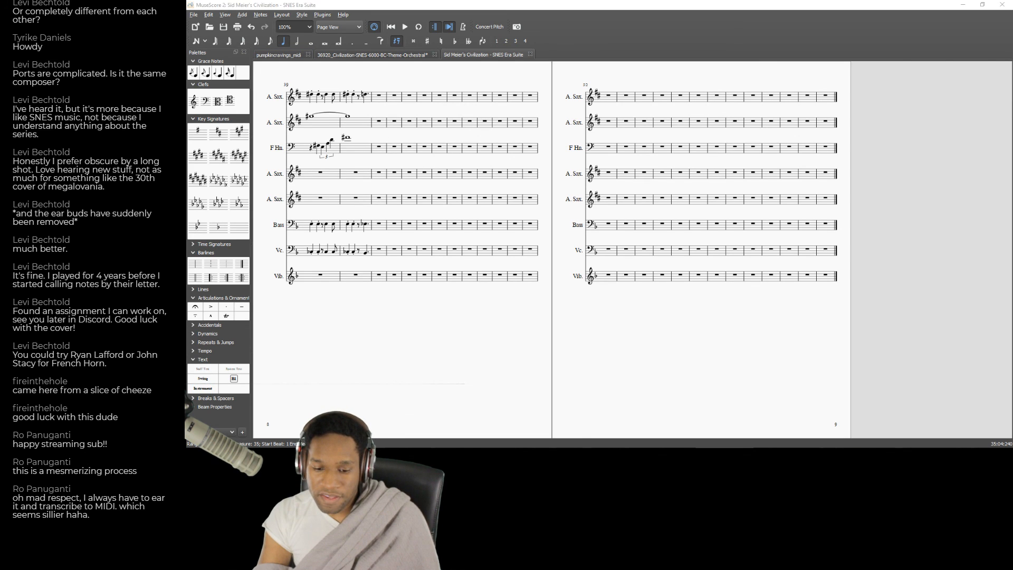
Switch to the YouTube soundtrack playlist in the browser and listen to the opening of track 09 - Strategy: A.D. 1.
{"action": "key", "text": "alt+Tab"}
{"action": "left_click", "coordinate": [393, 6]}
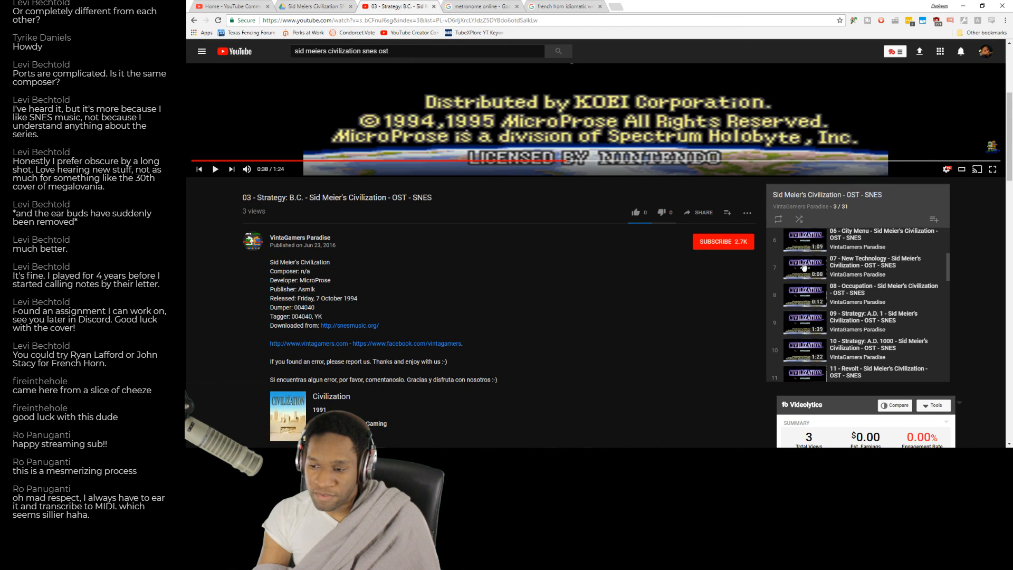
{"action": "scroll", "coordinate": [927, 273], "scroll_direction": "down", "scroll_amount": 1}
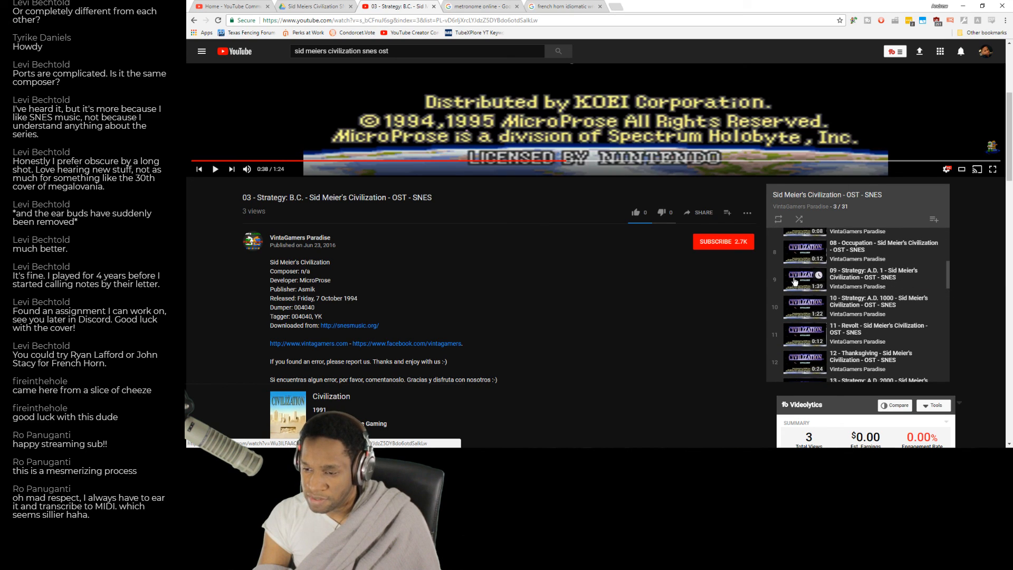
{"action": "scroll", "coordinate": [800, 308], "scroll_direction": "down", "scroll_amount": 2}
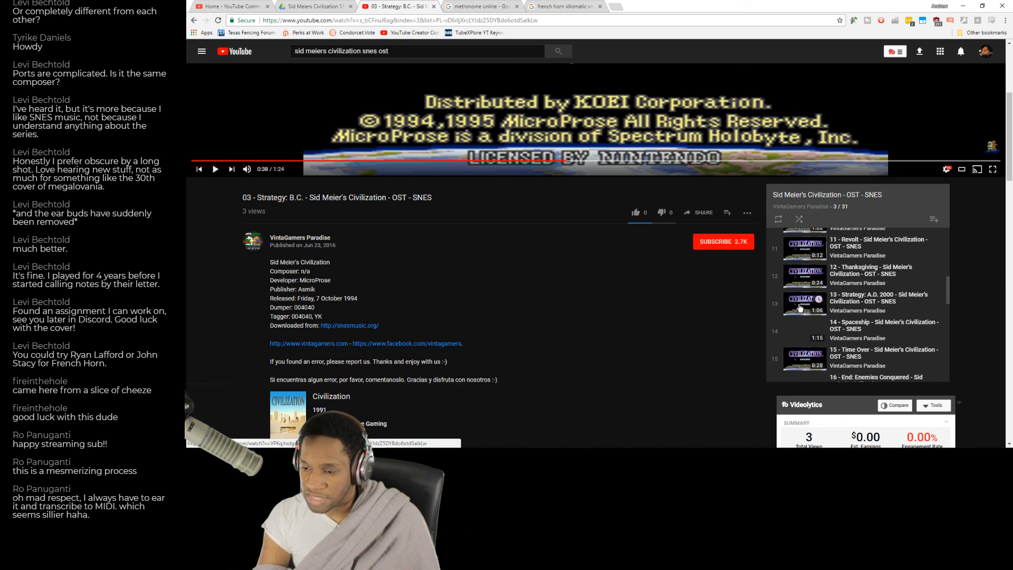
{"action": "scroll", "coordinate": [801, 274], "scroll_direction": "up", "scroll_amount": 3}
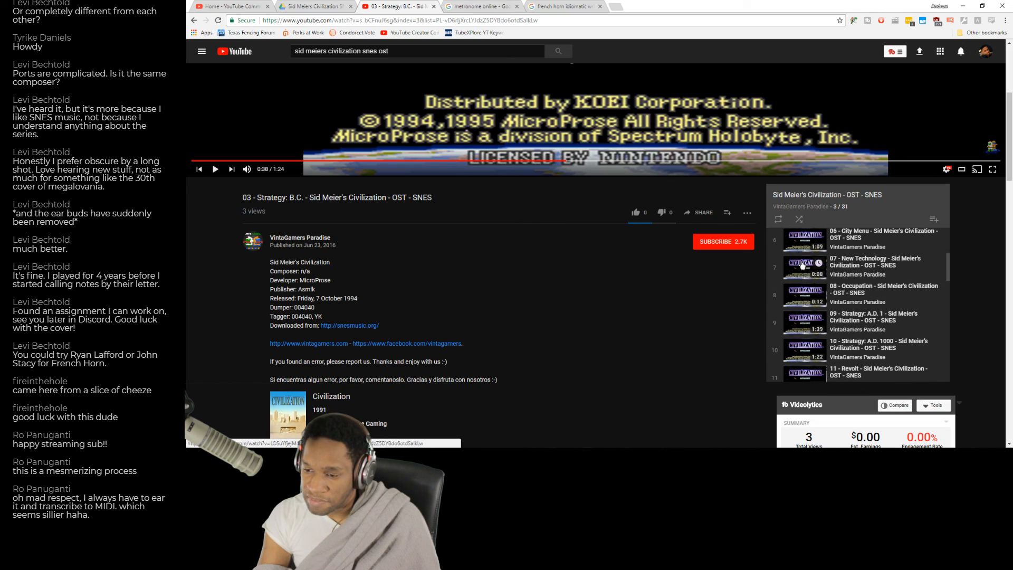
{"action": "scroll", "coordinate": [812, 266], "scroll_direction": "up", "scroll_amount": 1}
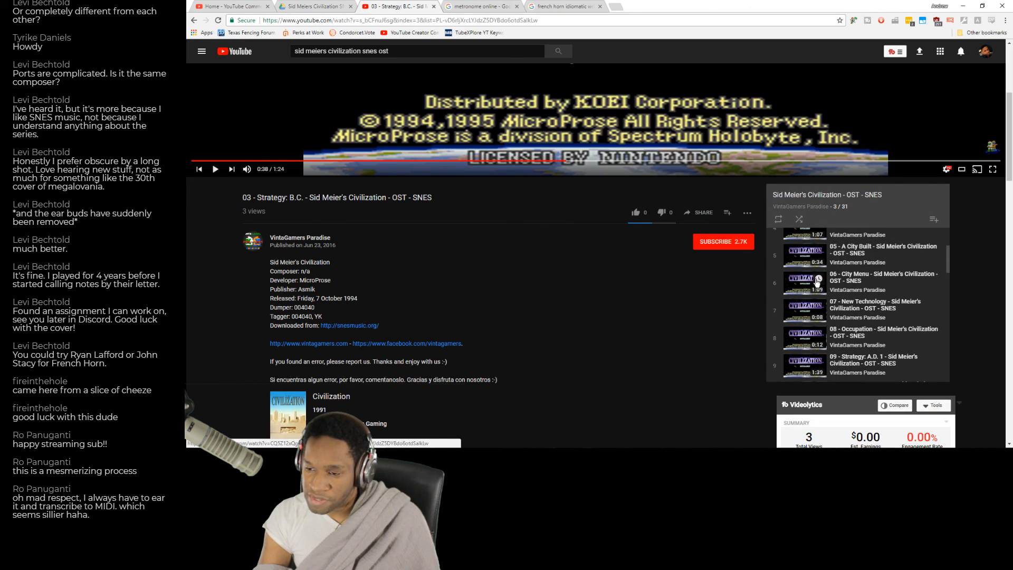
{"action": "left_click", "coordinate": [805, 363]}
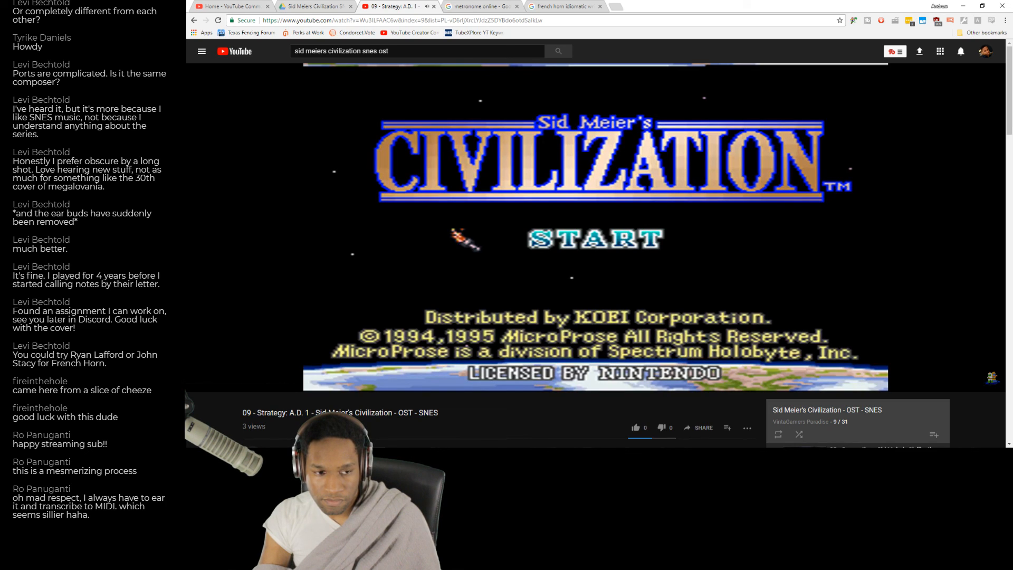
{"action": "mouse_move", "coordinate": [780, 260]}
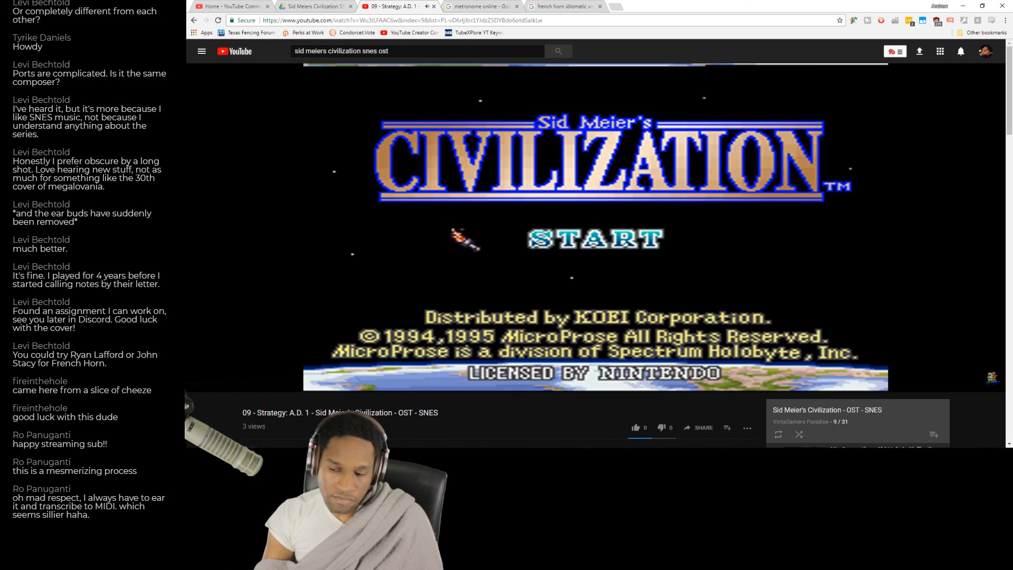
{"action": "key", "text": "space"}
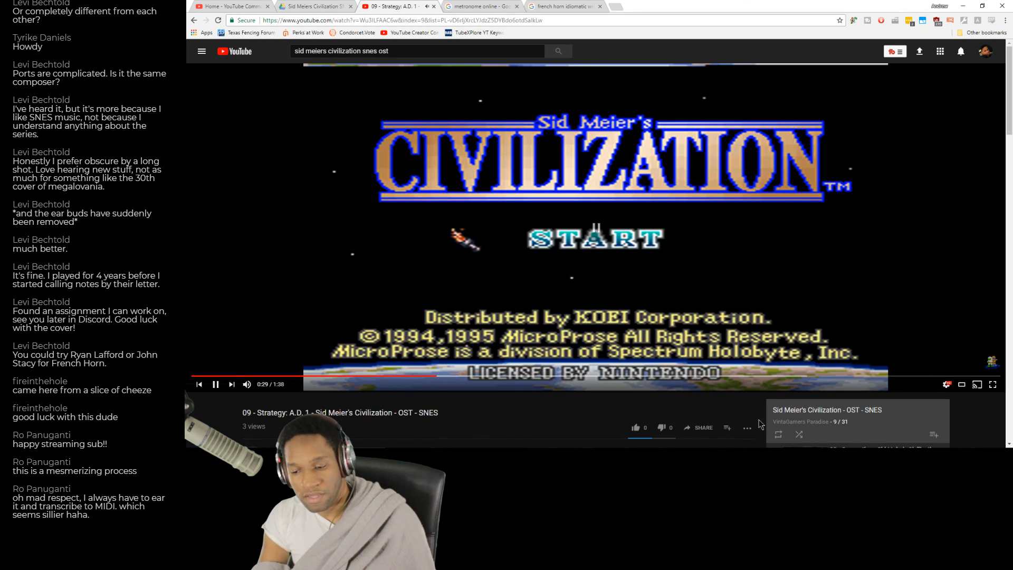
Switch back to MuseScore and remove the two empty Alto Saxophone instruments between Horn in F and Acoustic Bass from the score.
{"action": "key", "text": "alt+Tab"}
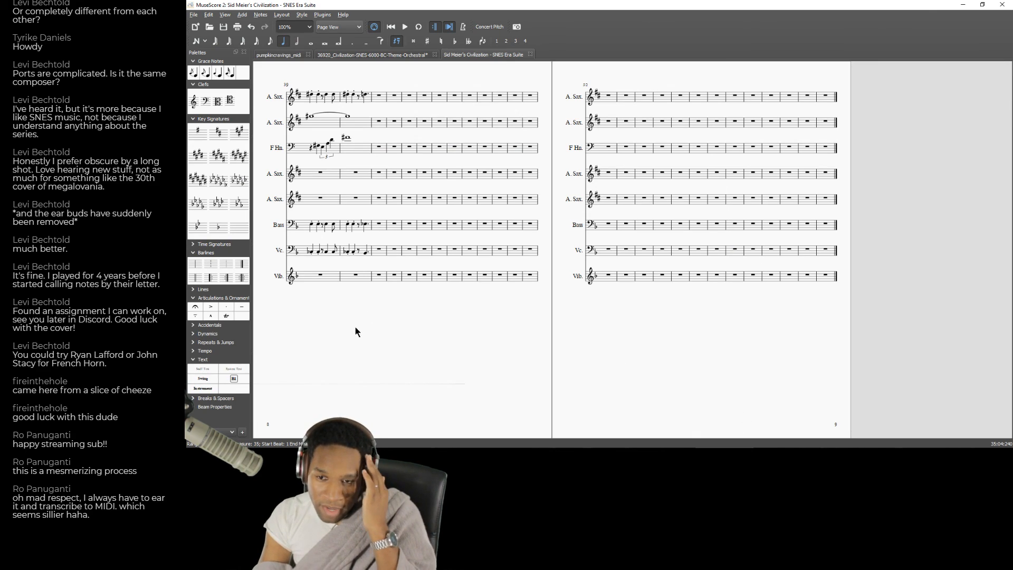
{"action": "left_click_drag", "start_coordinate": [356, 326], "coordinate": [567, 321]}
{"action": "left_click_drag", "start_coordinate": [388, 310], "coordinate": [673, 312]}
{"action": "left_click_drag", "start_coordinate": [523, 321], "coordinate": [247, 283]}
{"action": "left_click_drag", "start_coordinate": [325, 304], "coordinate": [802, 326]}
{"action": "left_click_drag", "start_coordinate": [567, 336], "coordinate": [913, 351]}
{"action": "left_click_drag", "start_coordinate": [460, 359], "coordinate": [930, 368]}
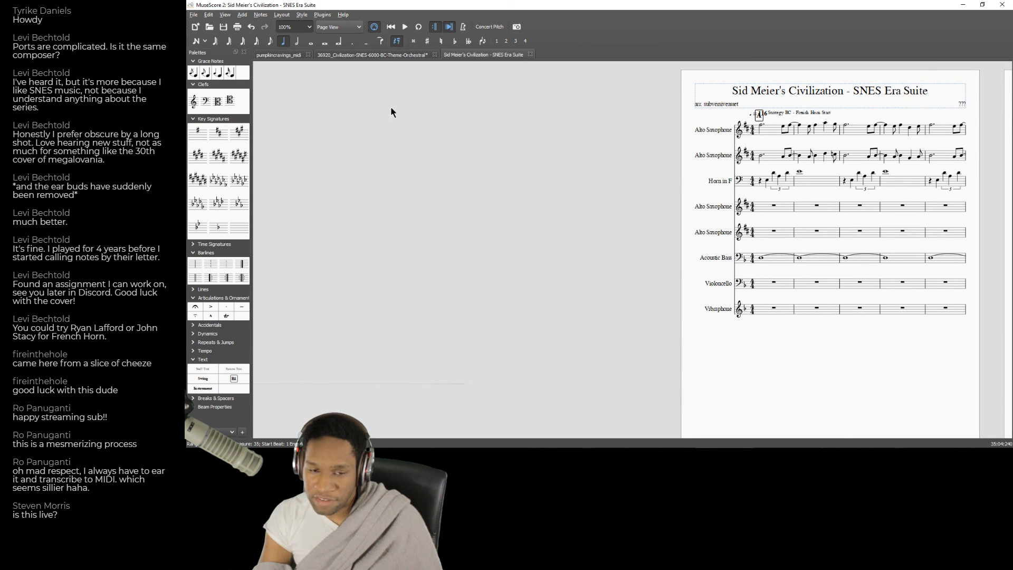
{"action": "left_click", "coordinate": [210, 15]}
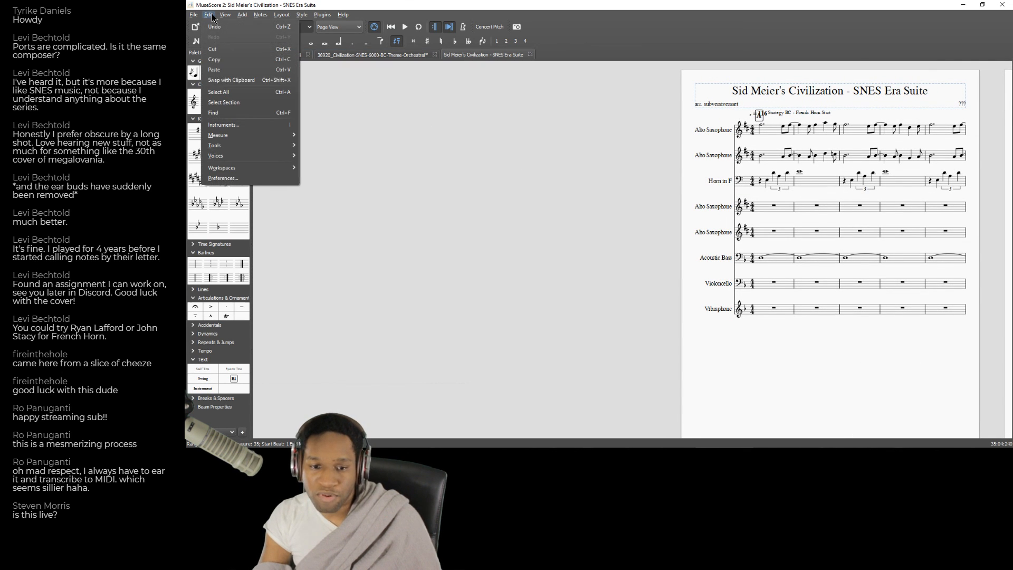
{"action": "left_click", "coordinate": [225, 125]}
{"action": "left_click_drag", "start_coordinate": [773, 133], "coordinate": [492, 133]}
{"action": "left_click", "coordinate": [472, 176]}
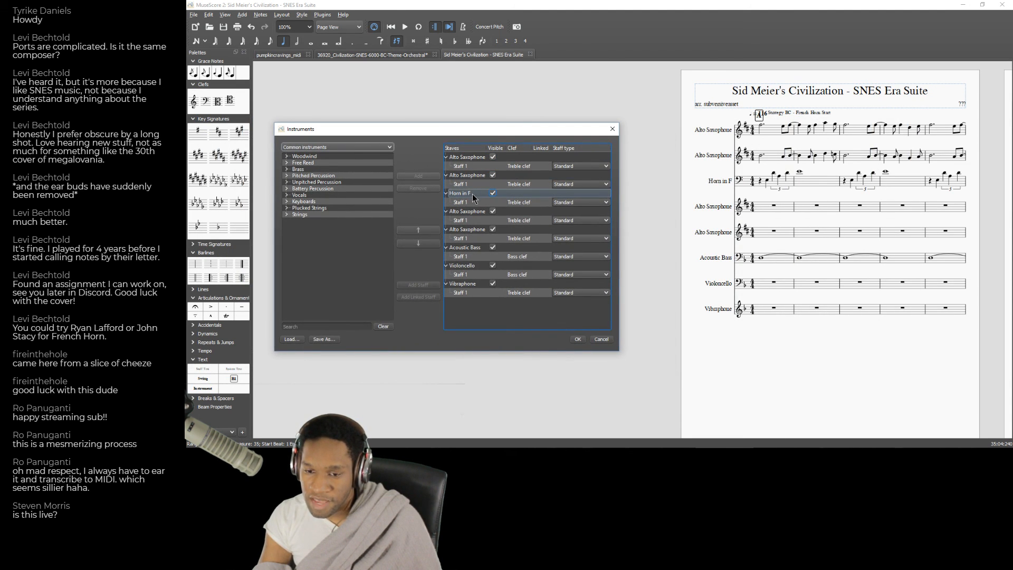
{"action": "left_click", "coordinate": [467, 212]}
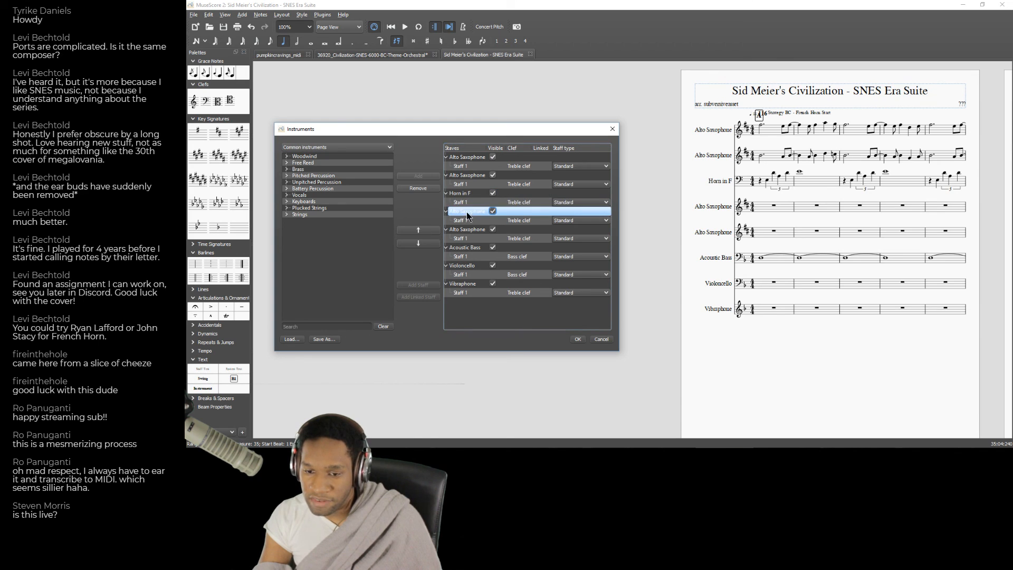
{"action": "left_click", "coordinate": [420, 191]}
{"action": "left_click", "coordinate": [413, 192]}
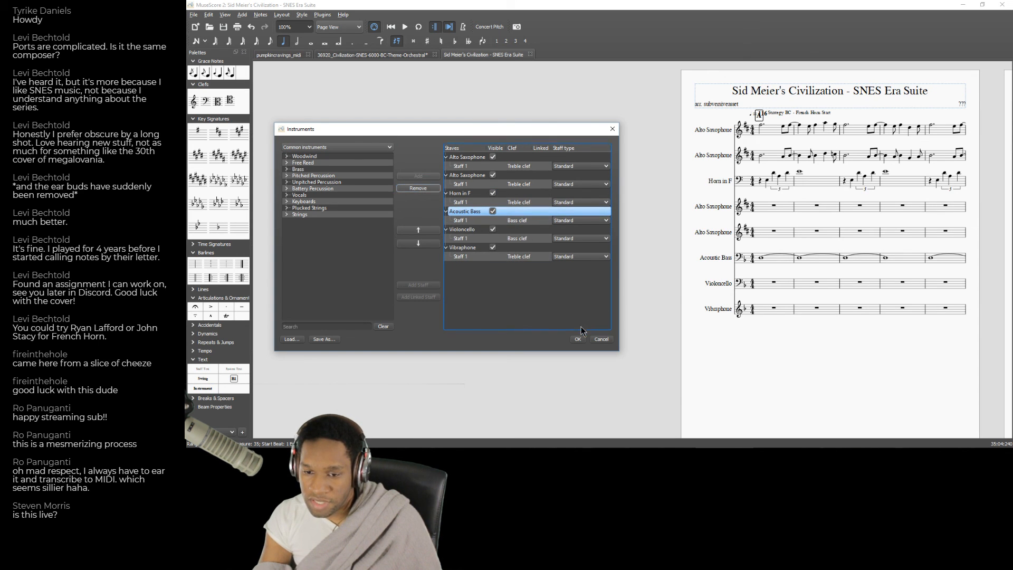
{"action": "left_click", "coordinate": [577, 339]}
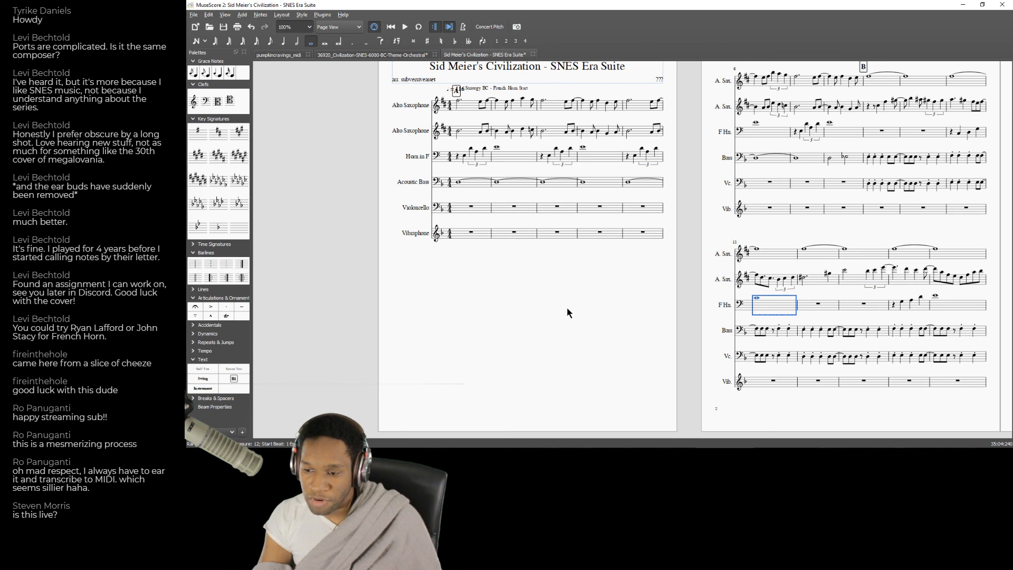
Clear the selected French horn measure, save the SNES Era Suite score and switch away from MuseScore.
{"action": "left_click", "coordinate": [563, 316]}
{"action": "left_click", "coordinate": [194, 16]}
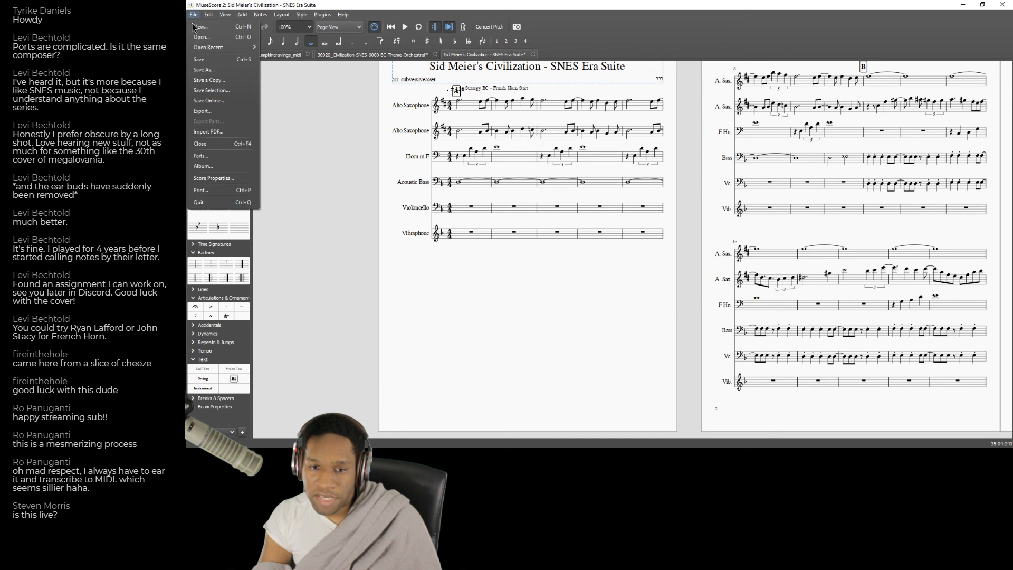
{"action": "left_click", "coordinate": [200, 59]}
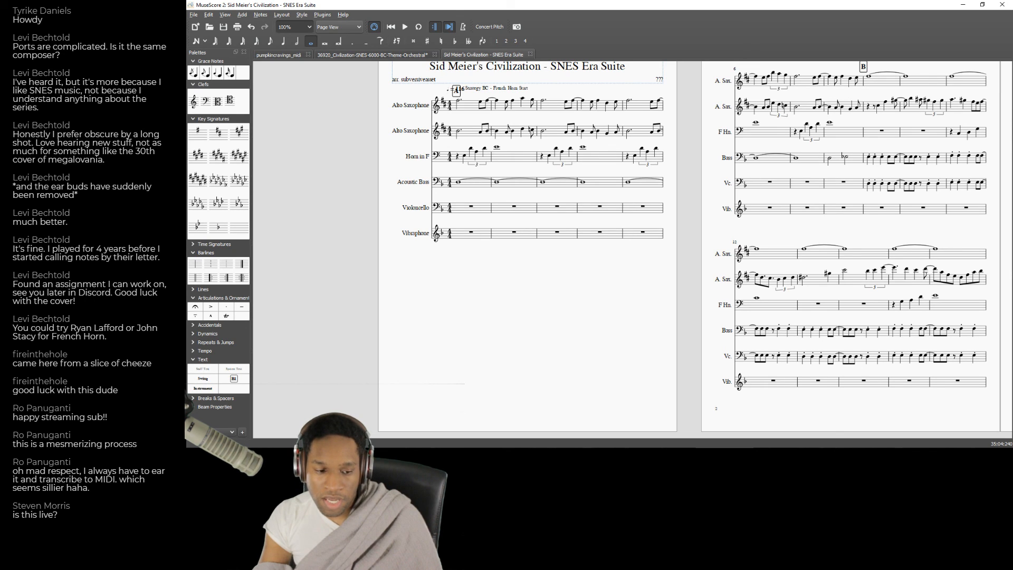
{"action": "key", "text": "alt+Tab"}
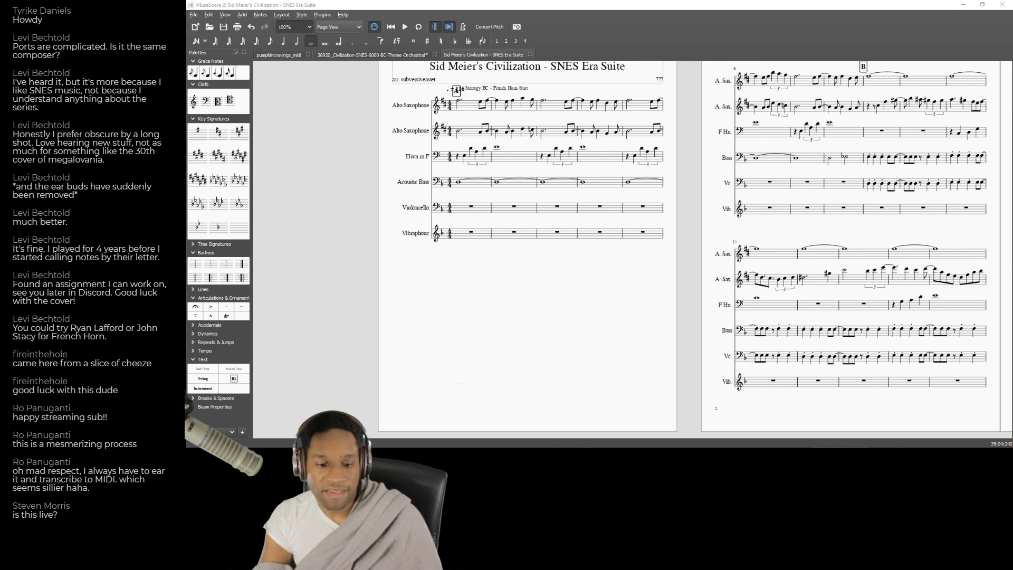